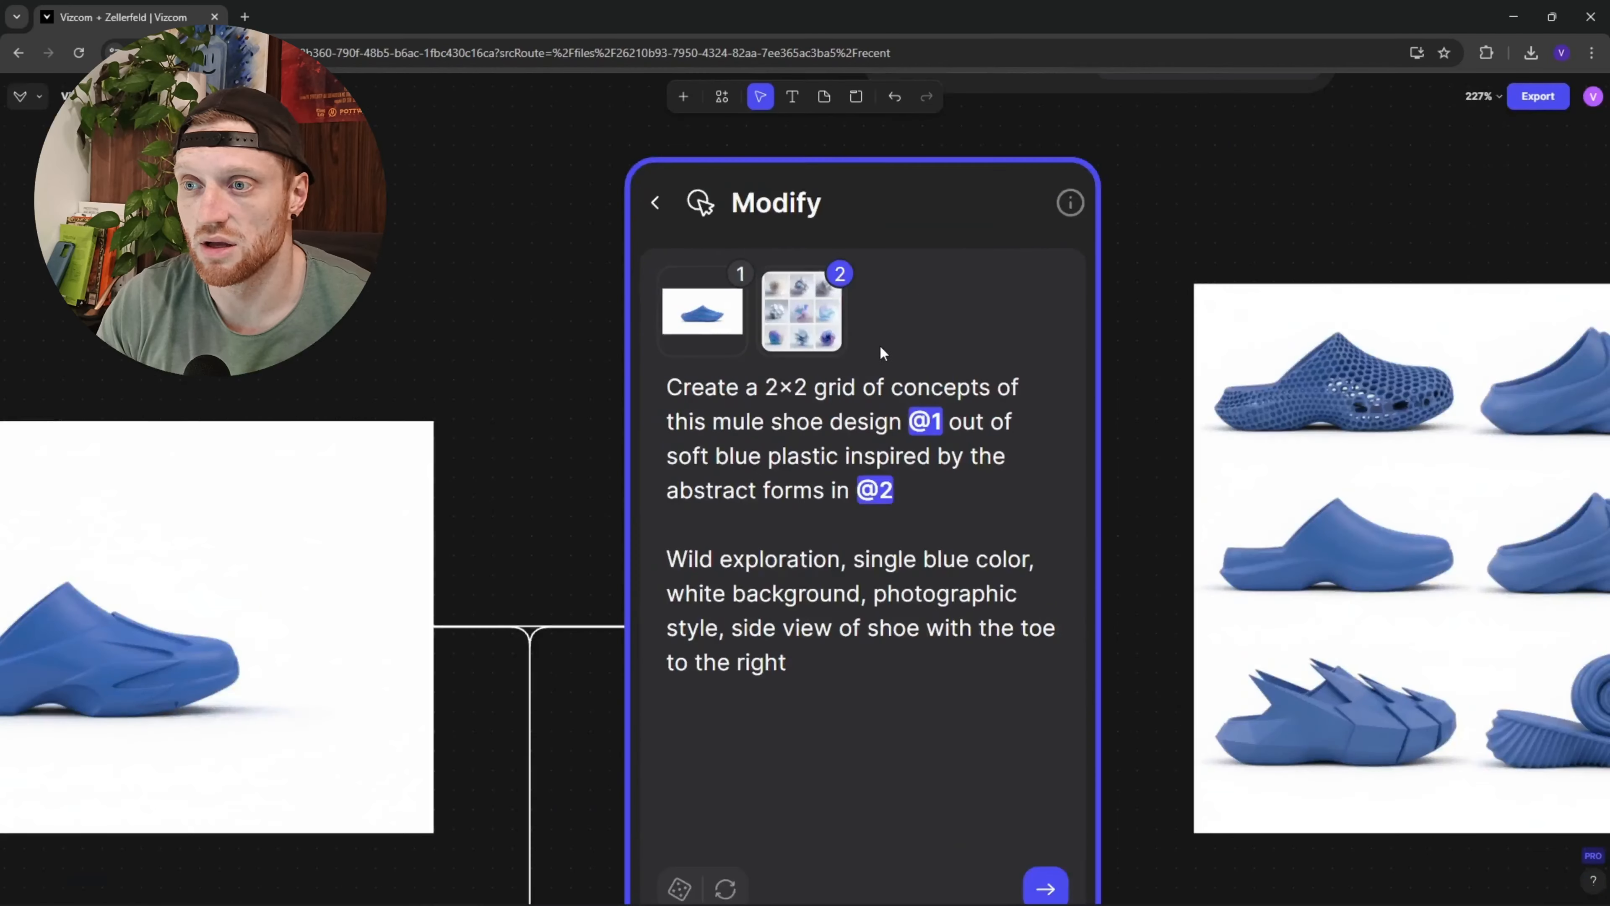
Step: Examine the 2×2 grid Modify prompts and the blue mule shoe concept grids generated from them
{"action": "scroll", "coordinate": [731, 412], "scroll_direction": "down", "scroll_amount": 5}
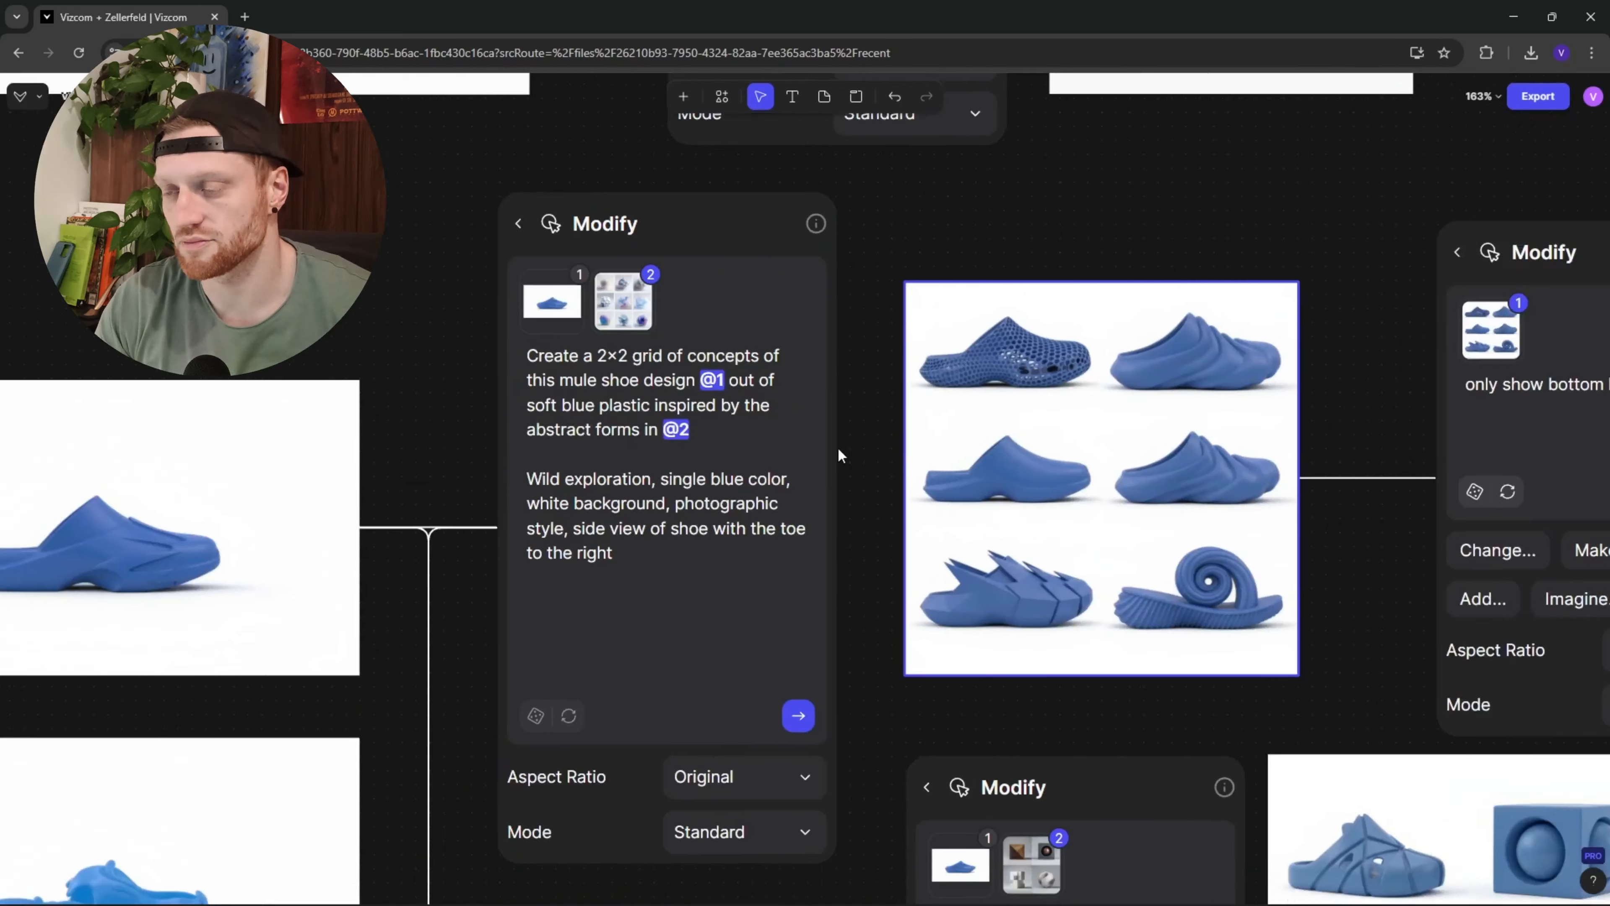
{"action": "scroll", "coordinate": [749, 390], "scroll_direction": "down", "scroll_amount": 8}
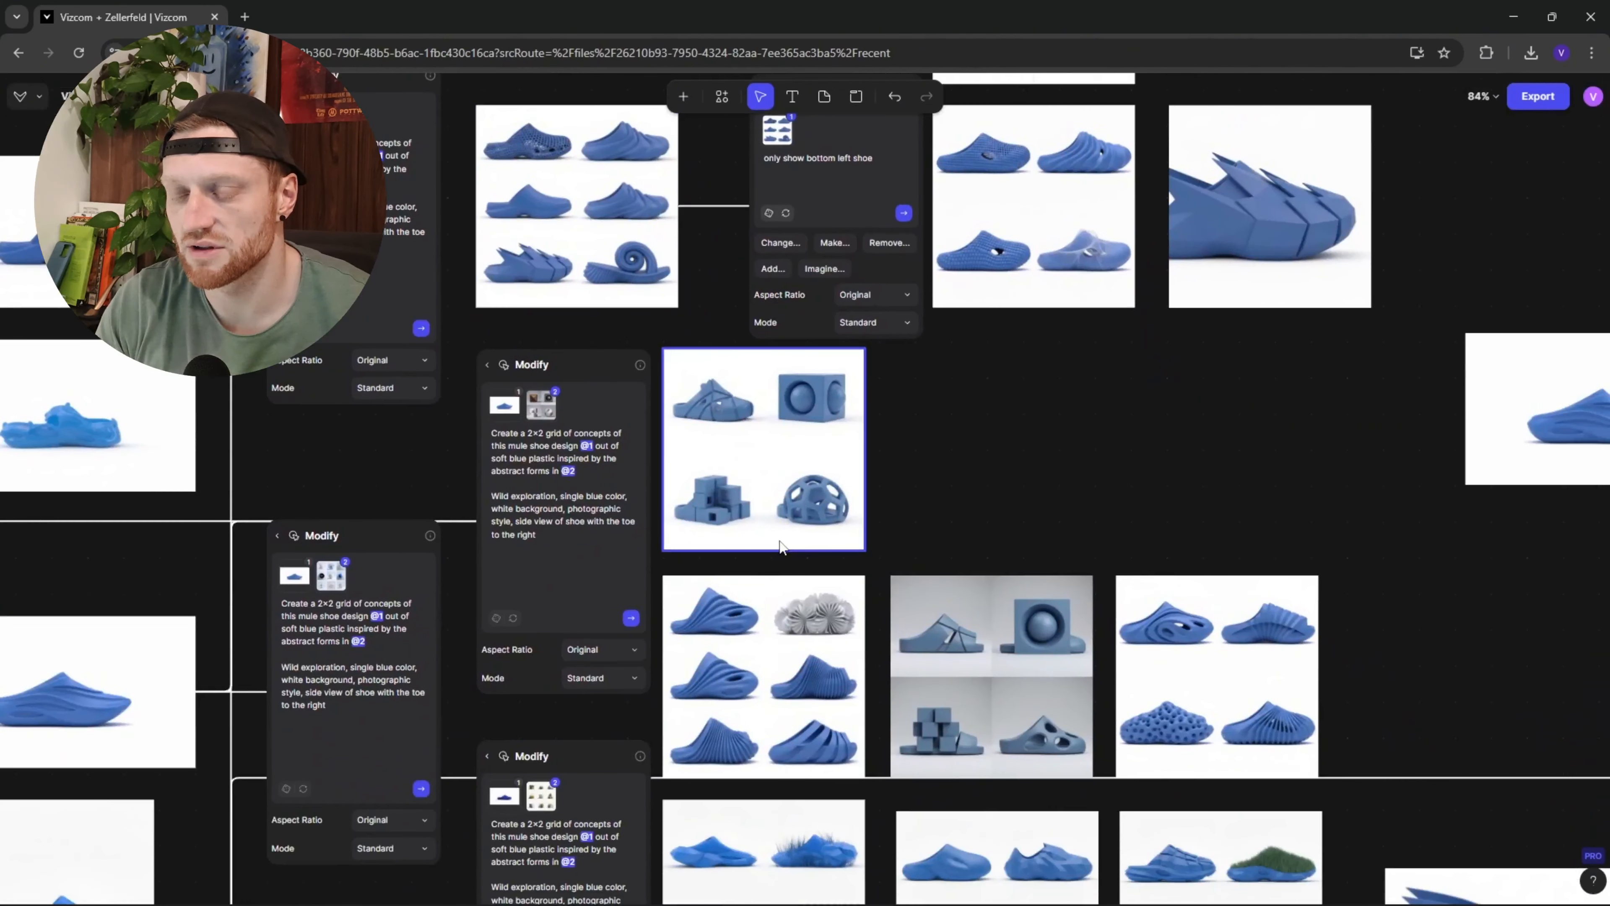
{"action": "scroll", "coordinate": [815, 700], "scroll_direction": "up", "scroll_amount": 5}
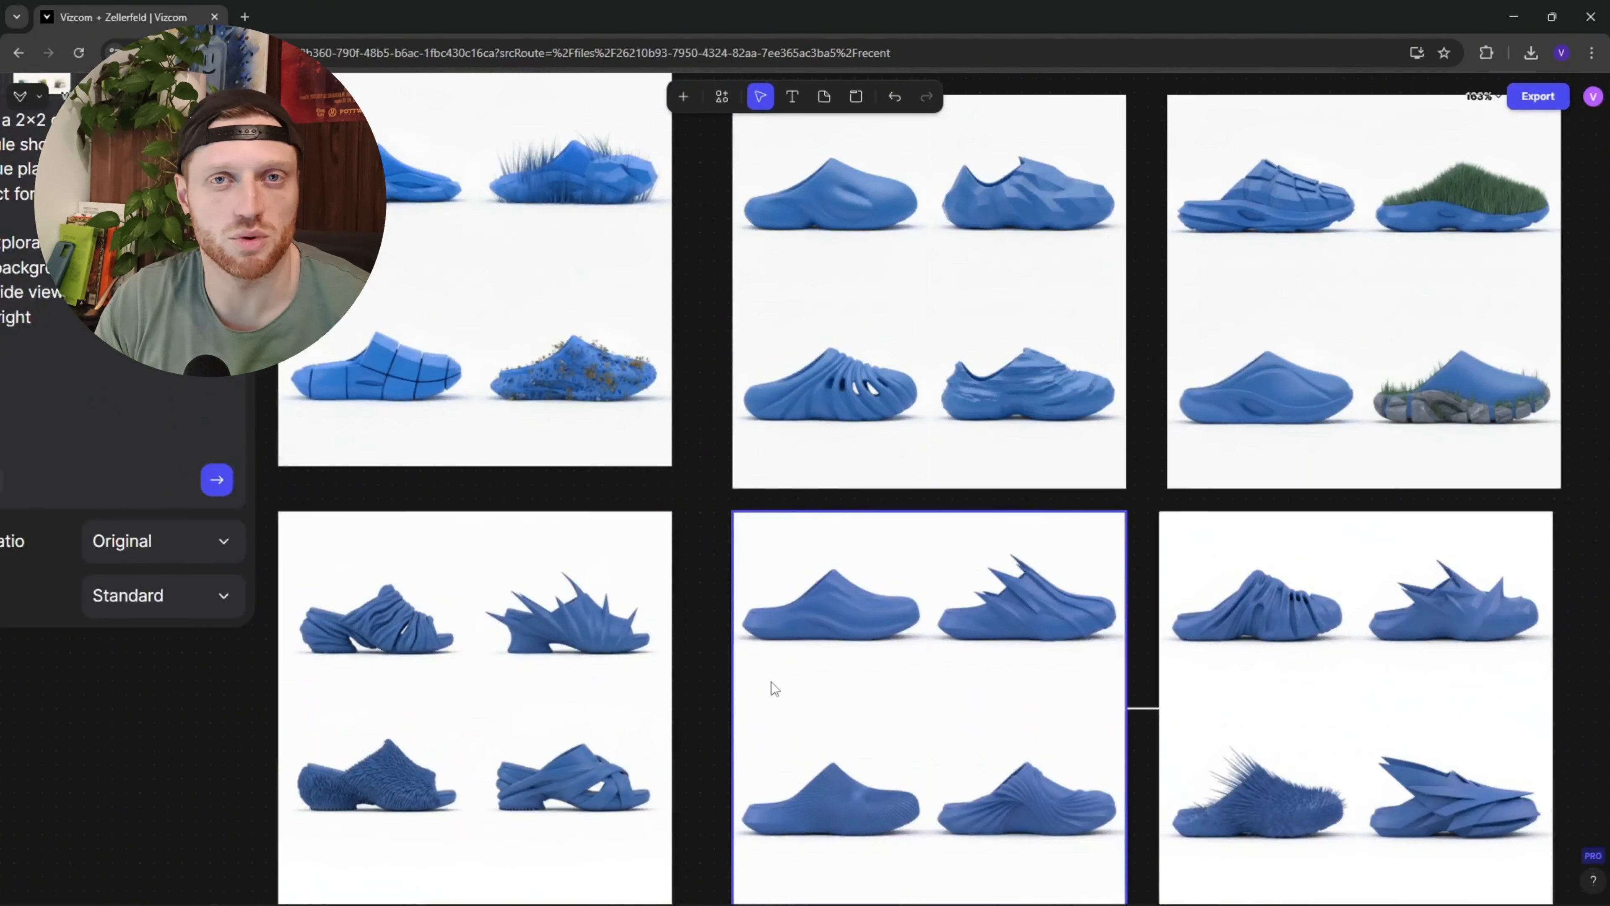
{"action": "scroll", "coordinate": [771, 683], "scroll_direction": "down", "scroll_amount": 4}
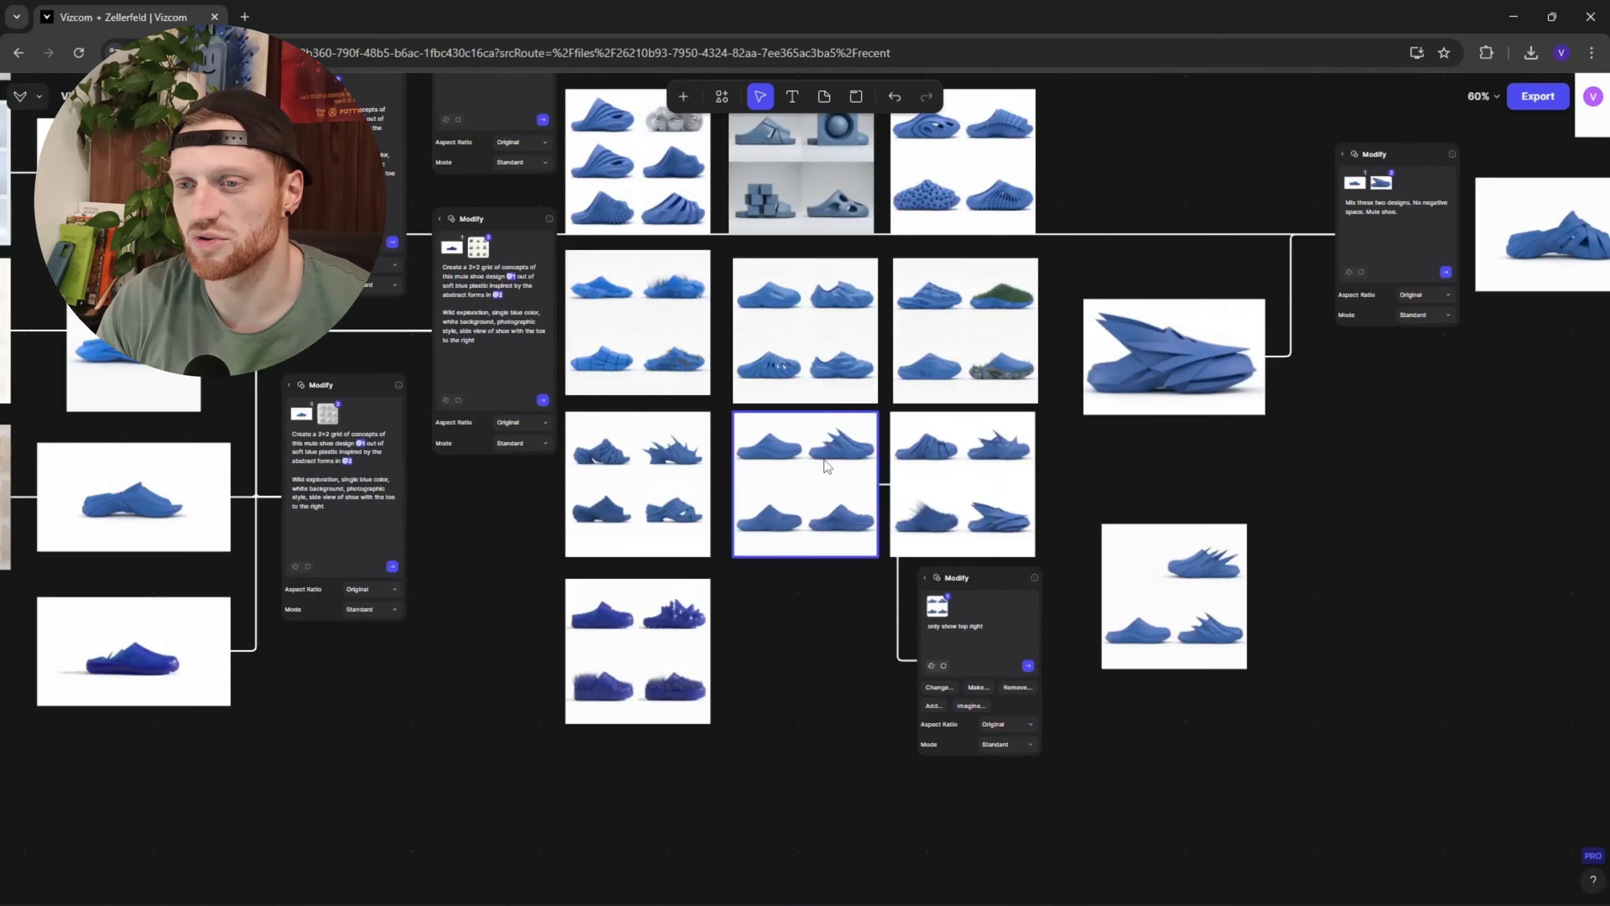
{"action": "scroll", "coordinate": [777, 606], "scroll_direction": "up", "scroll_amount": 2}
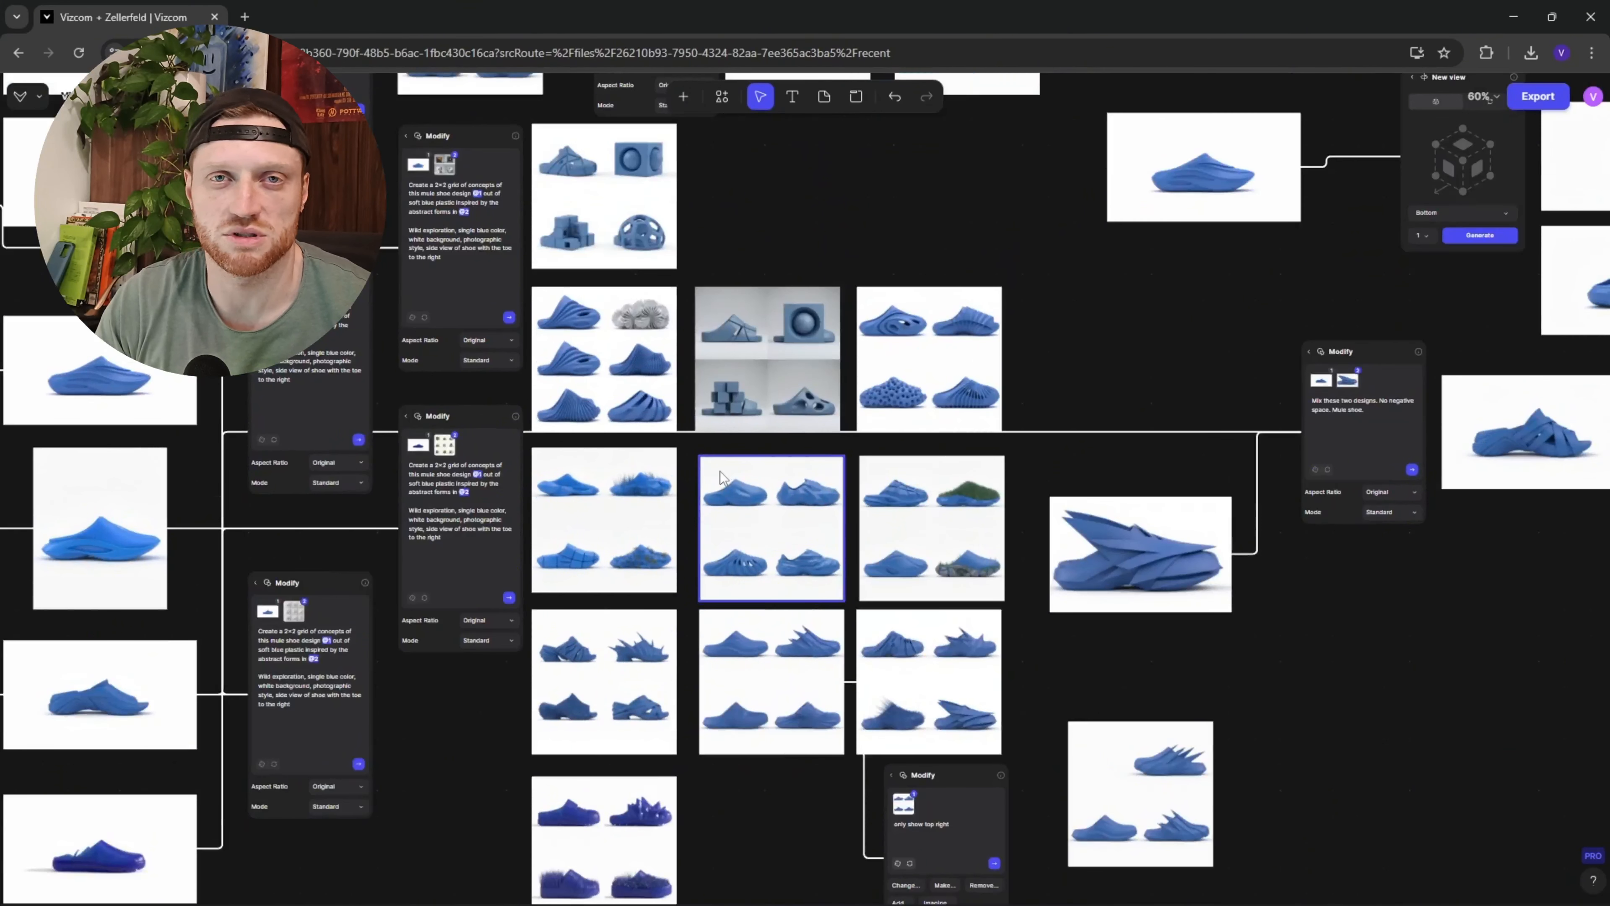
{"action": "scroll", "coordinate": [772, 486], "scroll_direction": "up", "scroll_amount": 3}
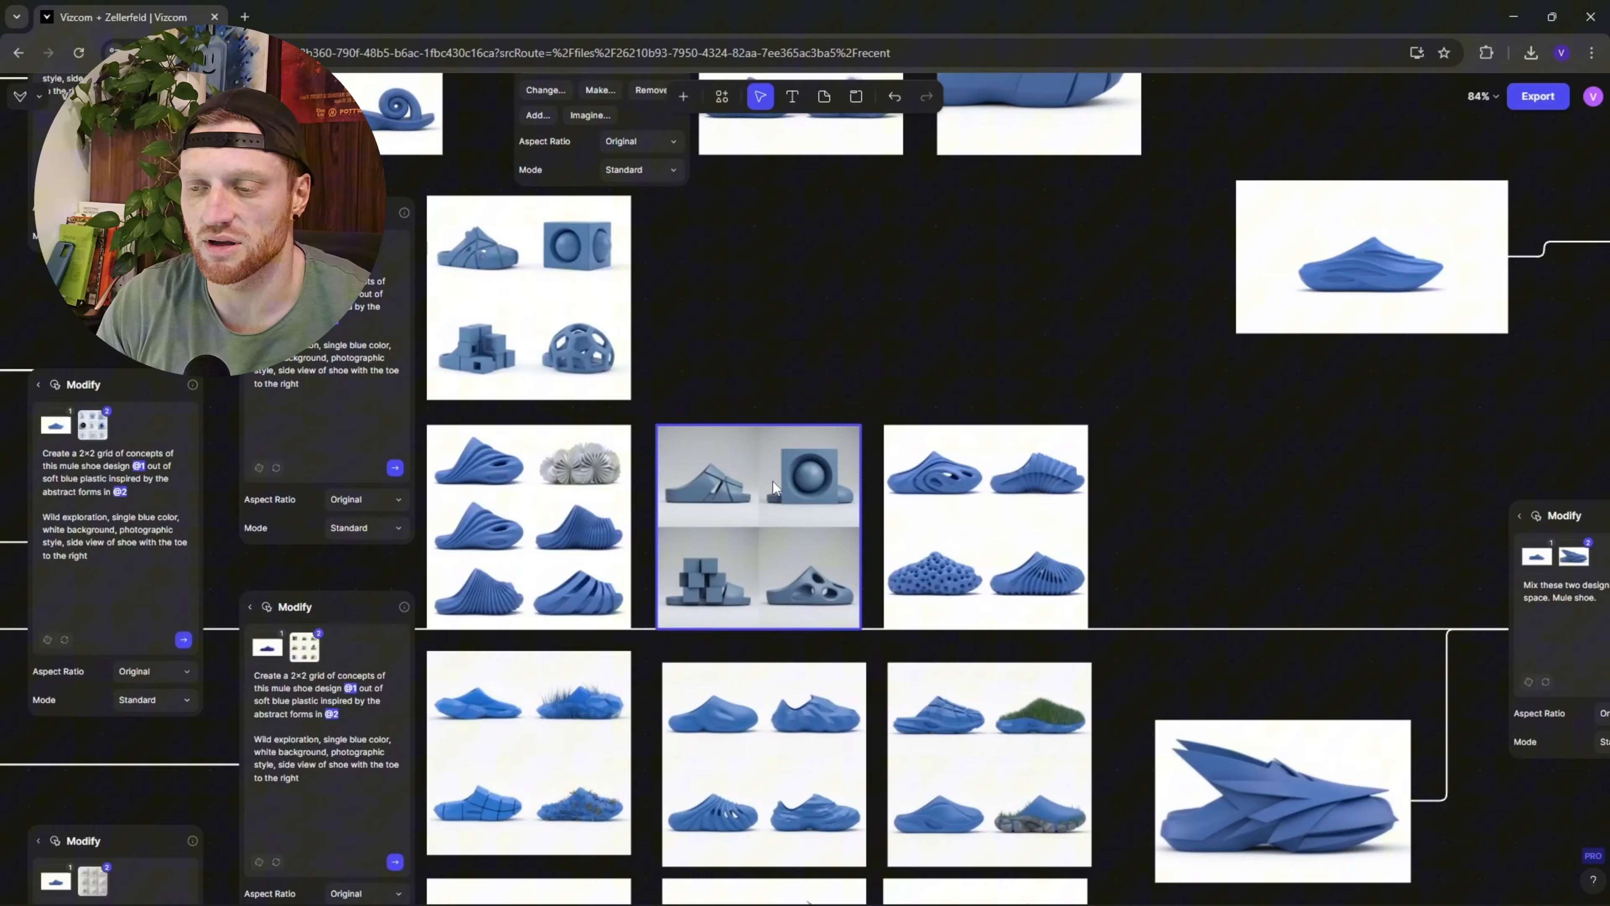
{"action": "left_click_drag", "start_coordinate": [860, 831], "coordinate": [785, 491]}
{"action": "scroll", "coordinate": [785, 491], "scroll_direction": "up", "scroll_amount": 2}
{"action": "scroll", "coordinate": [785, 491], "scroll_direction": "down", "scroll_amount": 2}
{"action": "left_click_drag", "start_coordinate": [897, 421], "coordinate": [605, 700]}
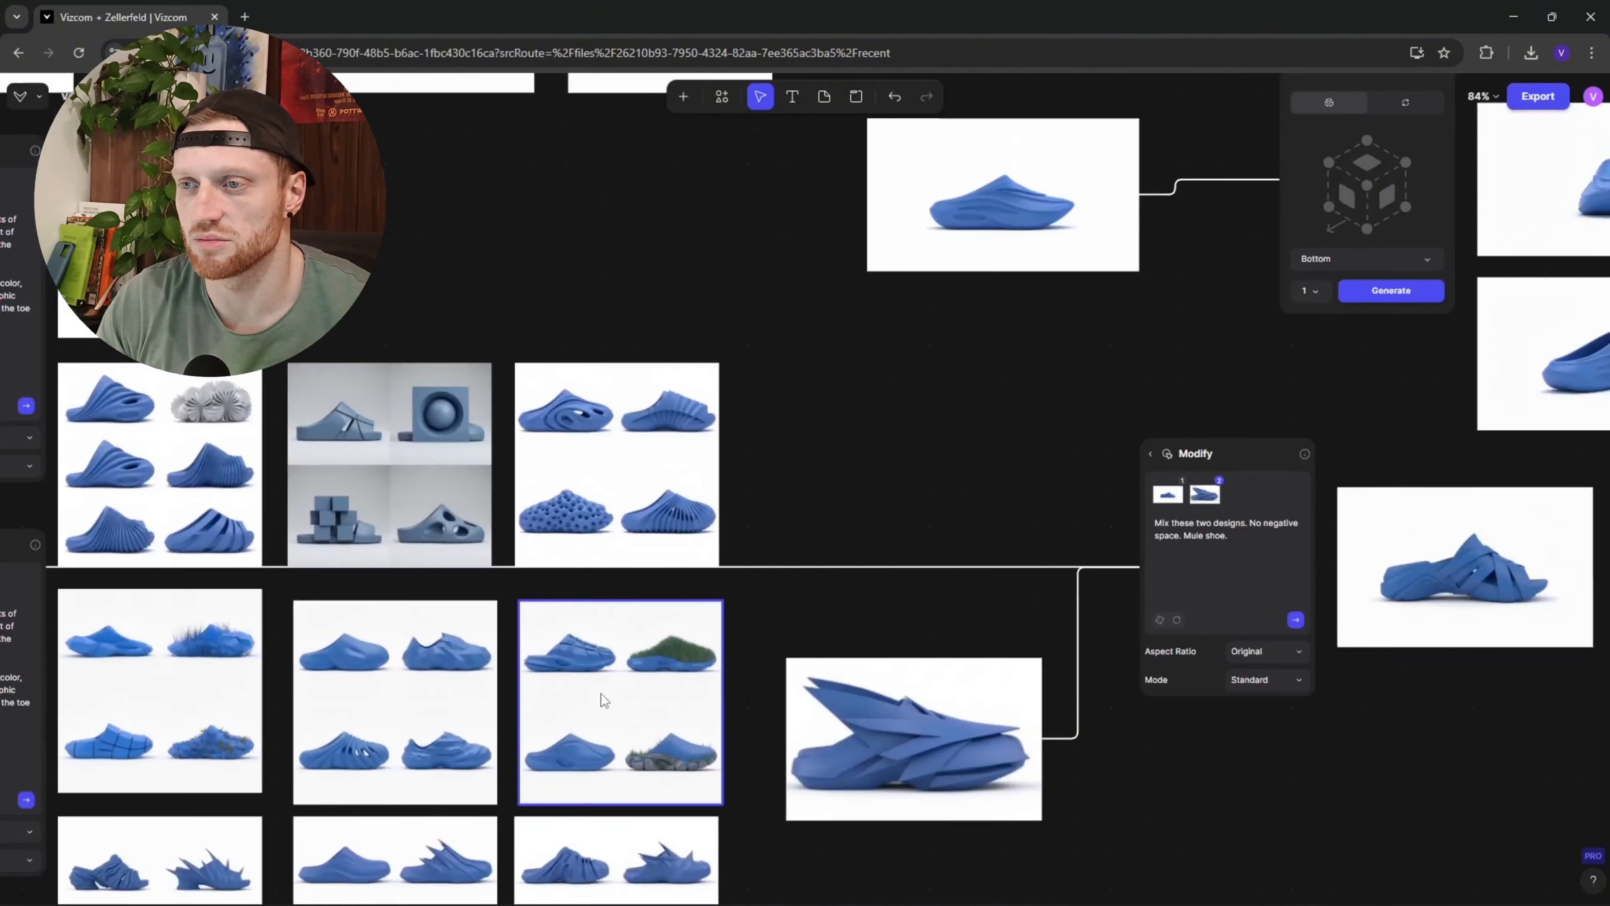
Step: Review the "Mix these designs" results and the side-view shoe that feeds the New view node
{"action": "left_click_drag", "start_coordinate": [754, 361], "coordinate": [715, 690]}
{"action": "left_click_drag", "start_coordinate": [694, 583], "coordinate": [704, 860]}
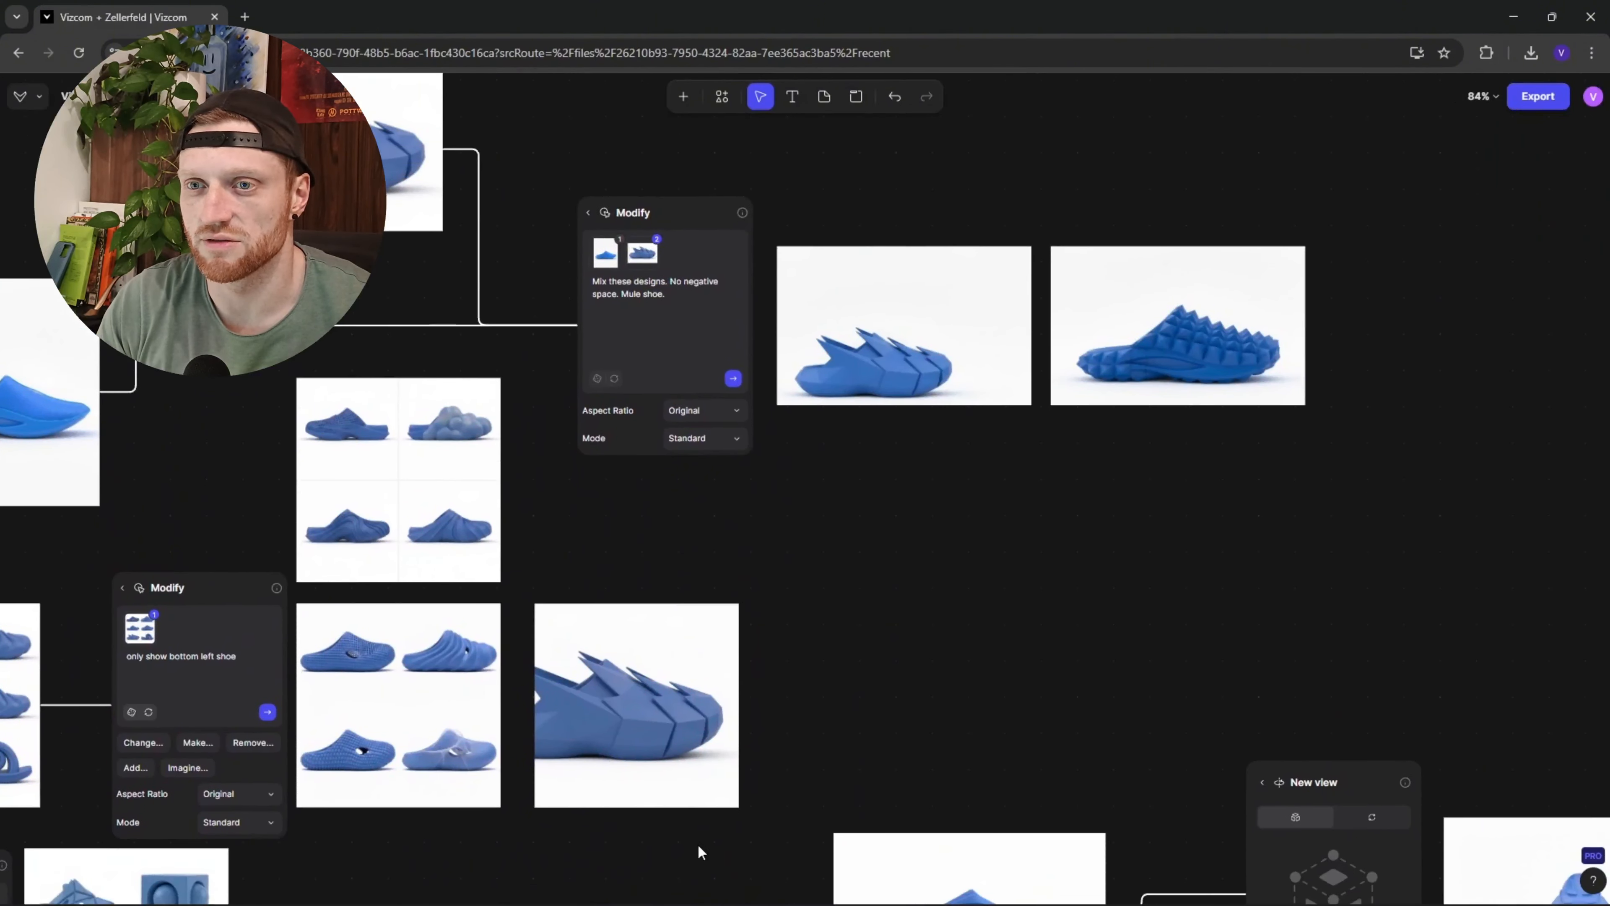
{"action": "scroll", "coordinate": [632, 699], "scroll_direction": "up", "scroll_amount": 2}
{"action": "scroll", "coordinate": [637, 708], "scroll_direction": "down", "scroll_amount": 2}
{"action": "left_click_drag", "start_coordinate": [957, 857], "coordinate": [634, 542]}
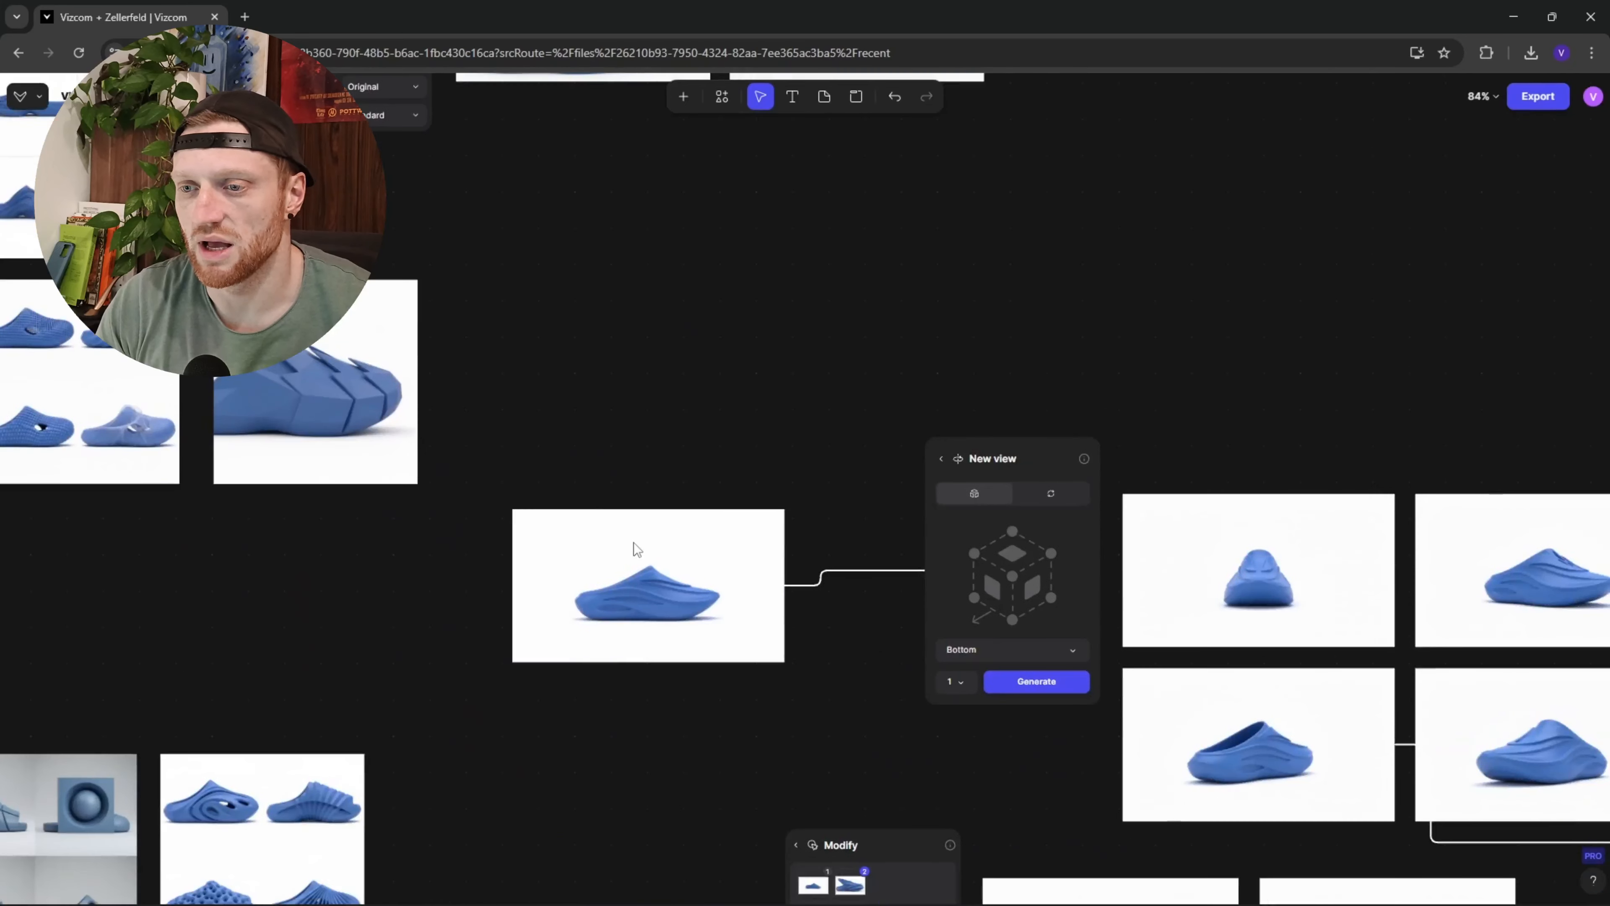
{"action": "left_click_drag", "start_coordinate": [683, 593], "coordinate": [208, 379]}
{"action": "scroll", "coordinate": [564, 498], "scroll_direction": "up", "scroll_amount": 3}
{"action": "scroll", "coordinate": [579, 507], "scroll_direction": "down", "scroll_amount": 2}
{"action": "left_click_drag", "start_coordinate": [900, 519], "coordinate": [541, 445]}
{"action": "scroll", "coordinate": [542, 444], "scroll_direction": "down", "scroll_amount": 1}
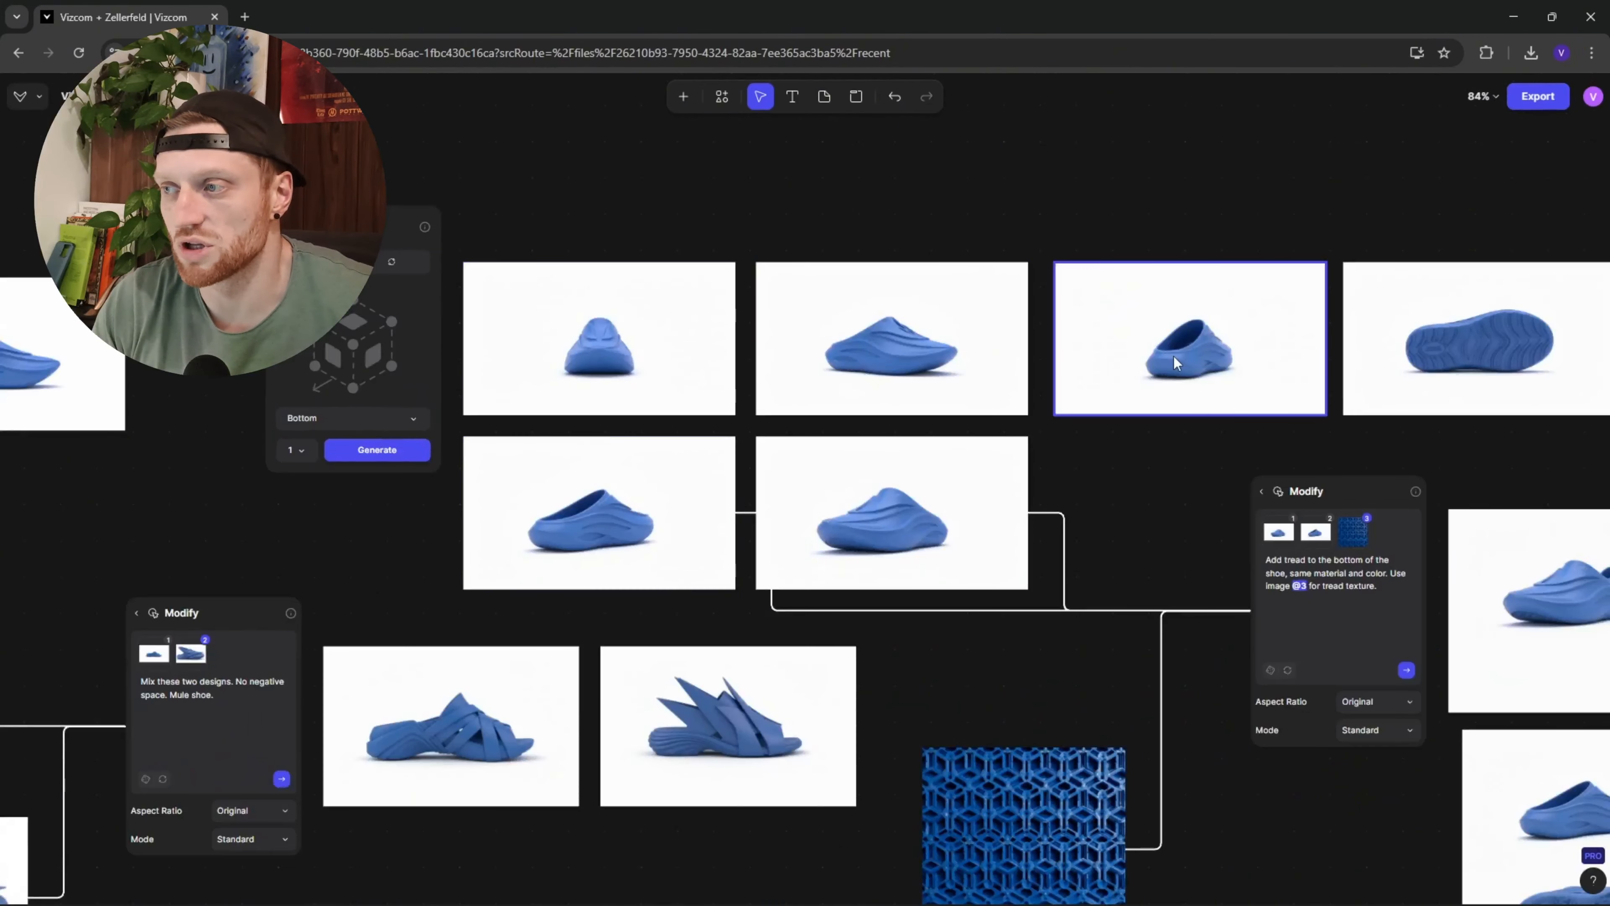
Step: Inspect the alternate-angle shoe renders and the two outputs of the "Mix these two designs" prompt
{"action": "left_click_drag", "start_coordinate": [827, 341], "coordinate": [601, 332]}
{"action": "left_click_drag", "start_coordinate": [598, 606], "coordinate": [479, 268]}
{"action": "left_click_drag", "start_coordinate": [737, 282], "coordinate": [1128, 302]}
{"action": "scroll", "coordinate": [304, 372], "scroll_direction": "up", "scroll_amount": 3}
{"action": "left_click_drag", "start_coordinate": [540, 335], "coordinate": [630, 371]}
{"action": "scroll", "coordinate": [630, 371], "scroll_direction": "down", "scroll_amount": 1}
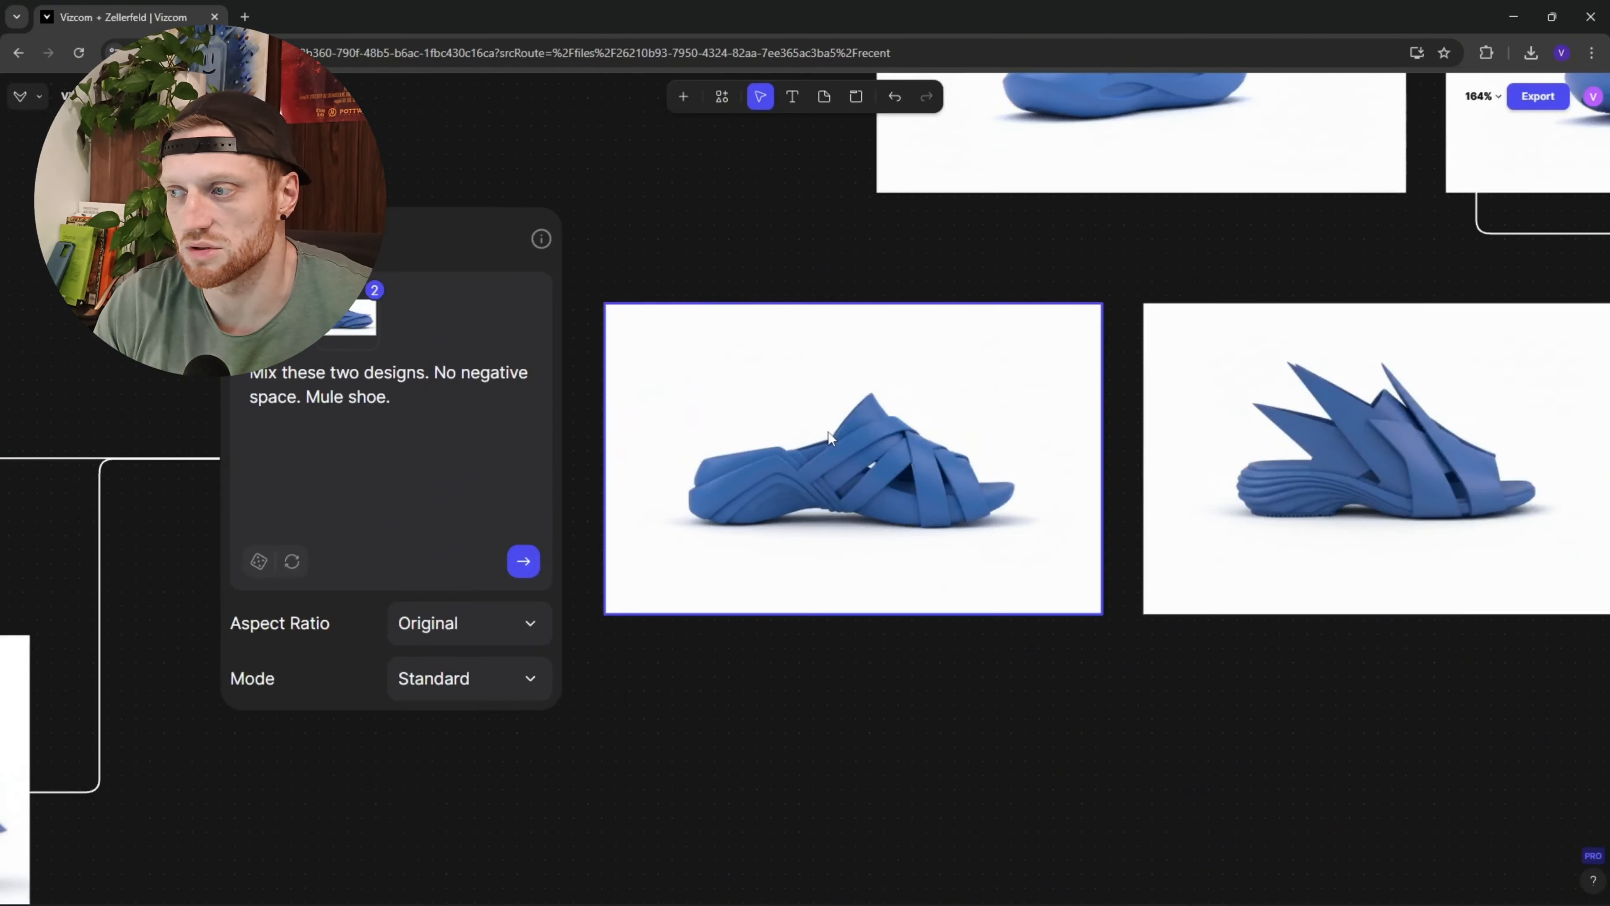
{"action": "left_click_drag", "start_coordinate": [828, 431], "coordinate": [643, 418]}
{"action": "scroll", "coordinate": [679, 413], "scroll_direction": "down", "scroll_amount": 1}
{"action": "left_click_drag", "start_coordinate": [1148, 509], "coordinate": [500, 438]}
{"action": "scroll", "coordinate": [501, 438], "scroll_direction": "down", "scroll_amount": 1}
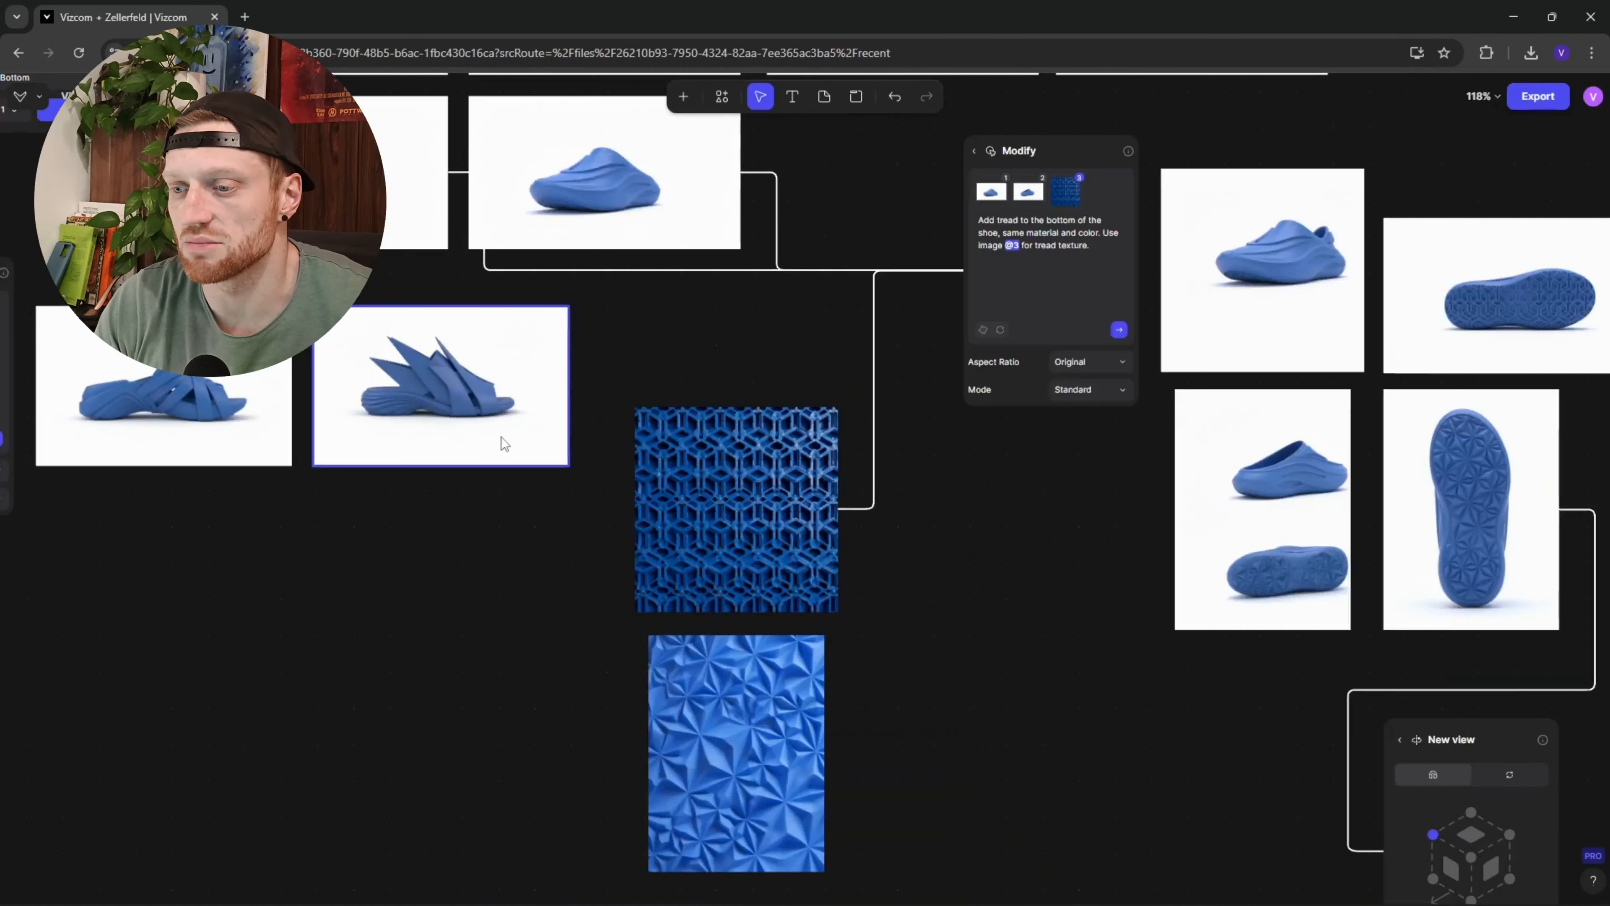
Step: Examine the tread texture references and the shoe renders produced by the "Add tread to the bottom of the shoe" prompt
{"action": "left_click_drag", "start_coordinate": [797, 467], "coordinate": [433, 451]}
{"action": "scroll", "coordinate": [470, 413], "scroll_direction": "right", "scroll_amount": 3}
{"action": "scroll", "coordinate": [760, 280], "scroll_direction": "up", "scroll_amount": 2}
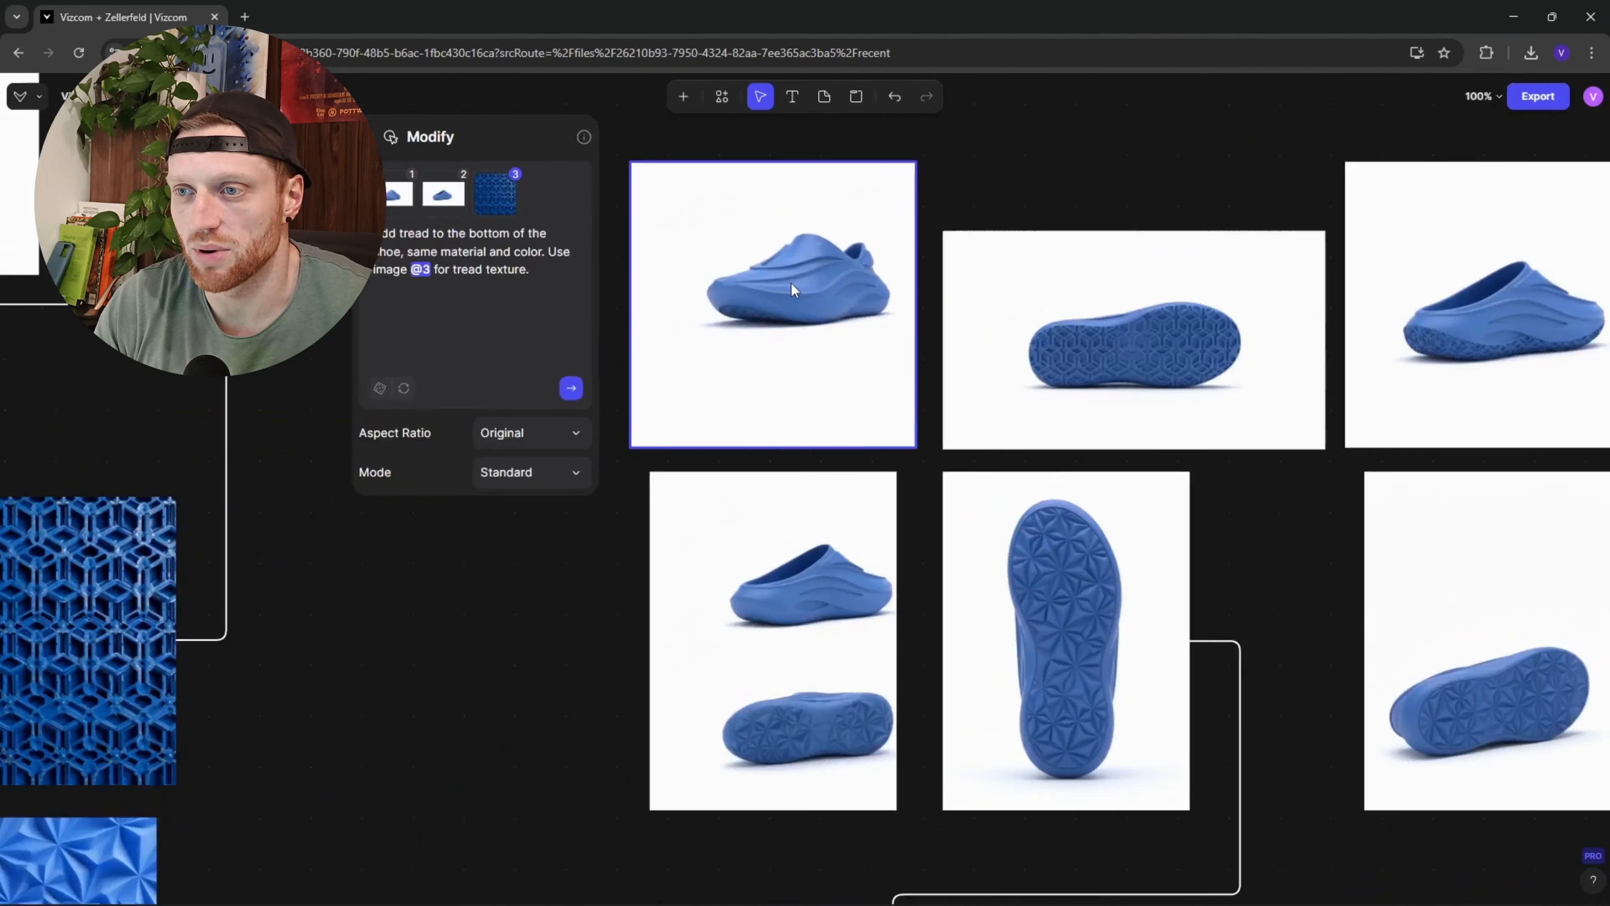
{"action": "scroll", "coordinate": [729, 317], "scroll_direction": "down", "scroll_amount": 2}
{"action": "scroll", "coordinate": [730, 317], "scroll_direction": "right", "scroll_amount": 3}
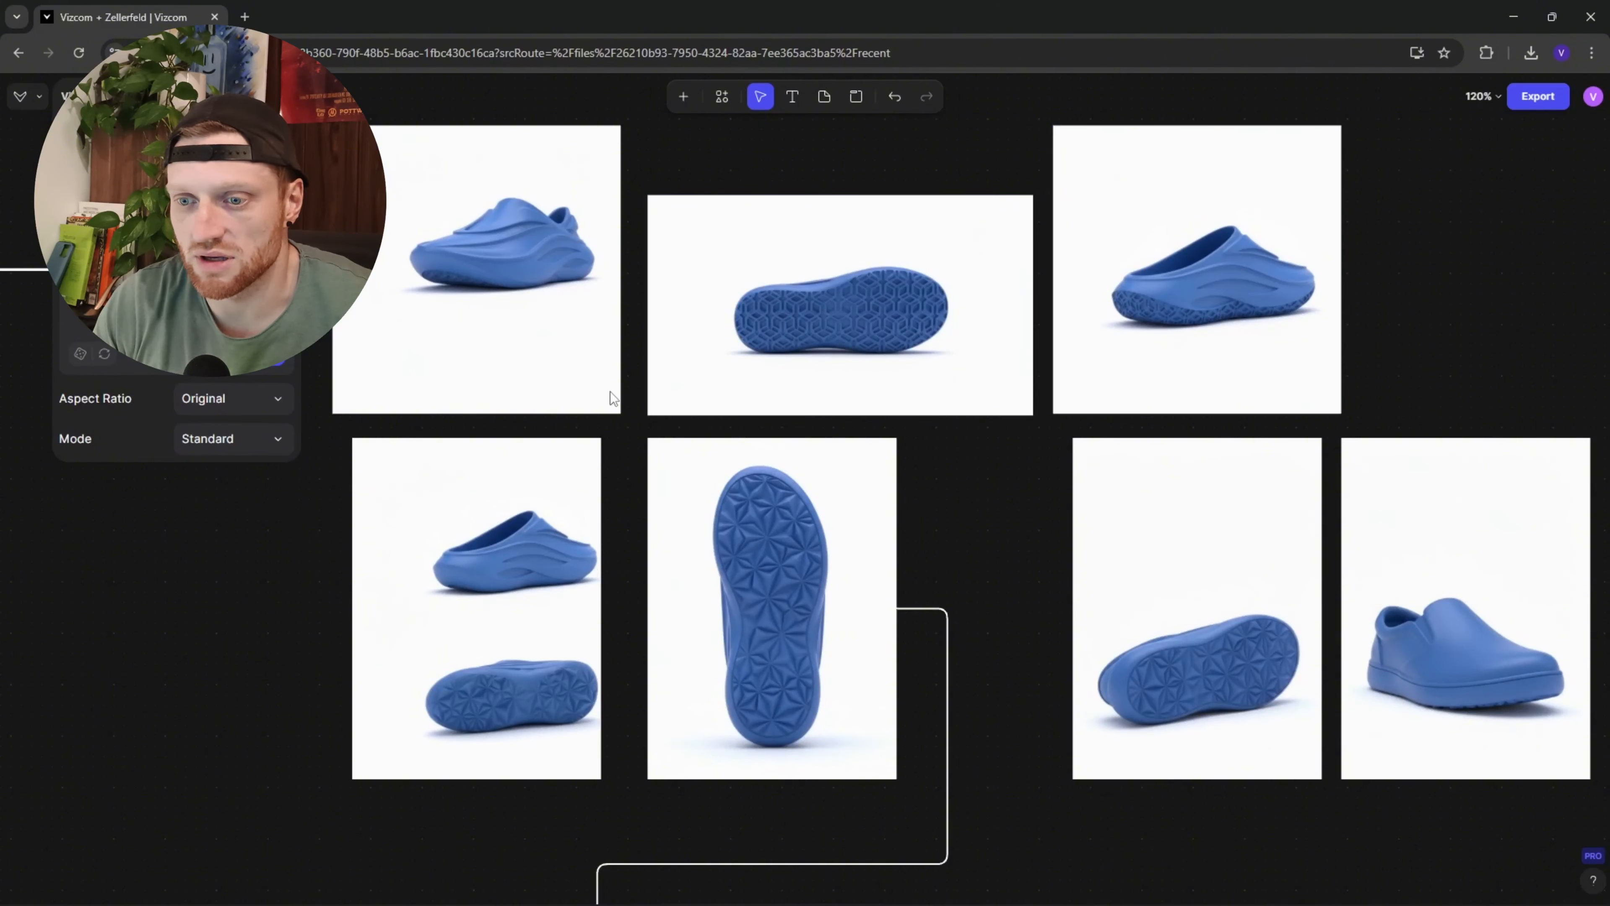
{"action": "scroll", "coordinate": [520, 270], "scroll_direction": "up", "scroll_amount": 4}
{"action": "scroll", "coordinate": [520, 268], "scroll_direction": "down", "scroll_amount": 2}
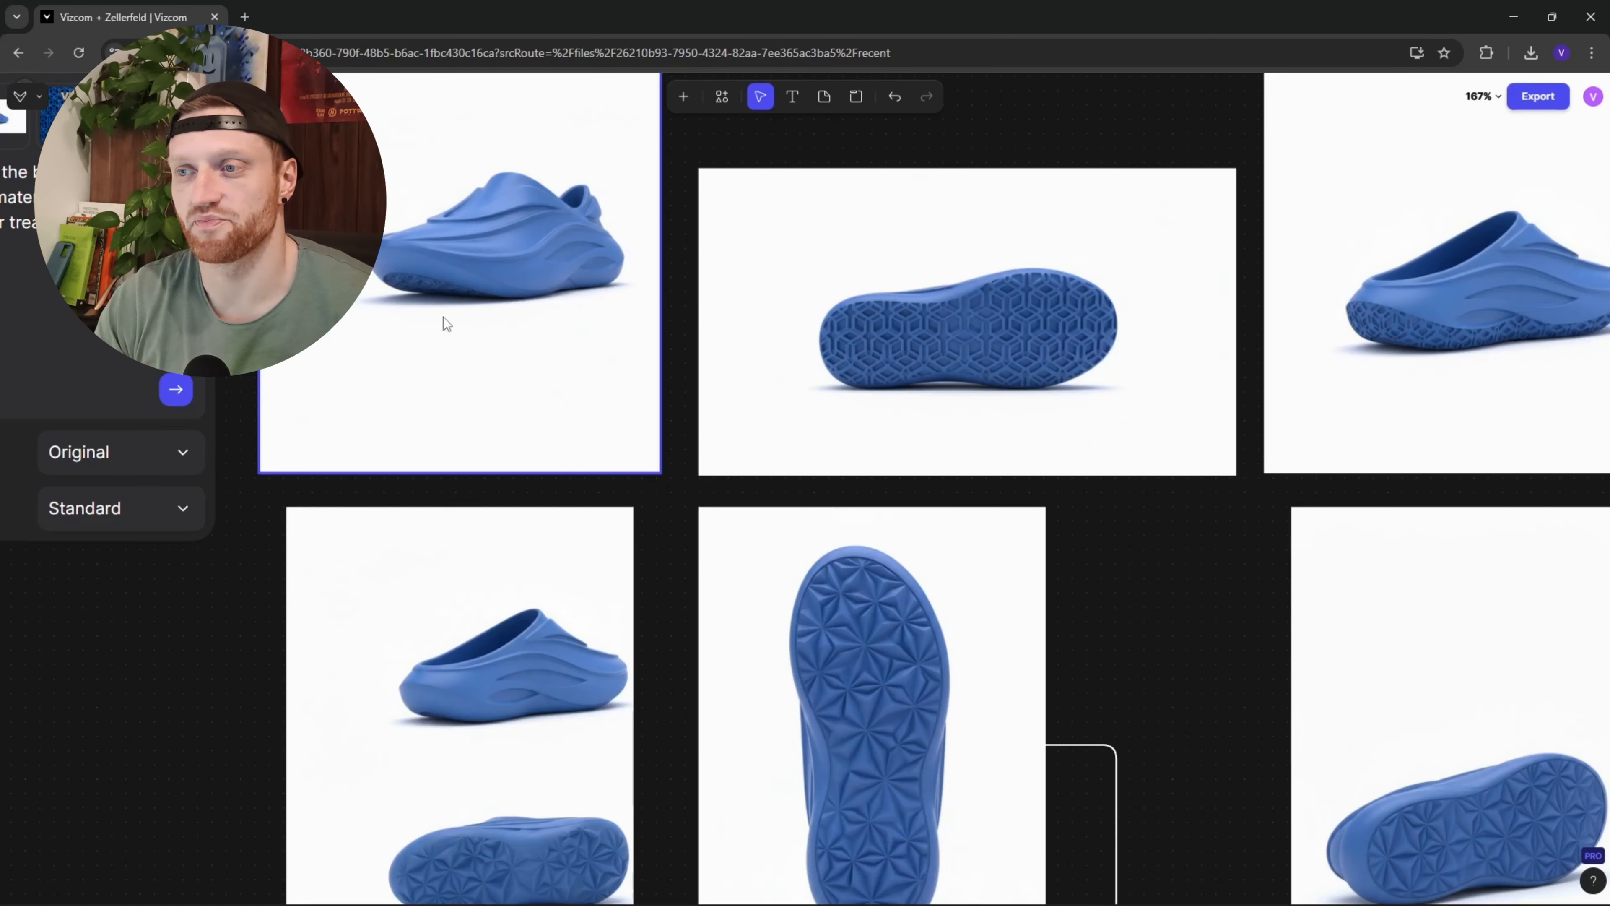
{"action": "scroll", "coordinate": [448, 319], "scroll_direction": "down", "scroll_amount": 2}
{"action": "scroll", "coordinate": [850, 388], "scroll_direction": "right", "scroll_amount": 3}
{"action": "scroll", "coordinate": [915, 269], "scroll_direction": "up", "scroll_amount": 5}
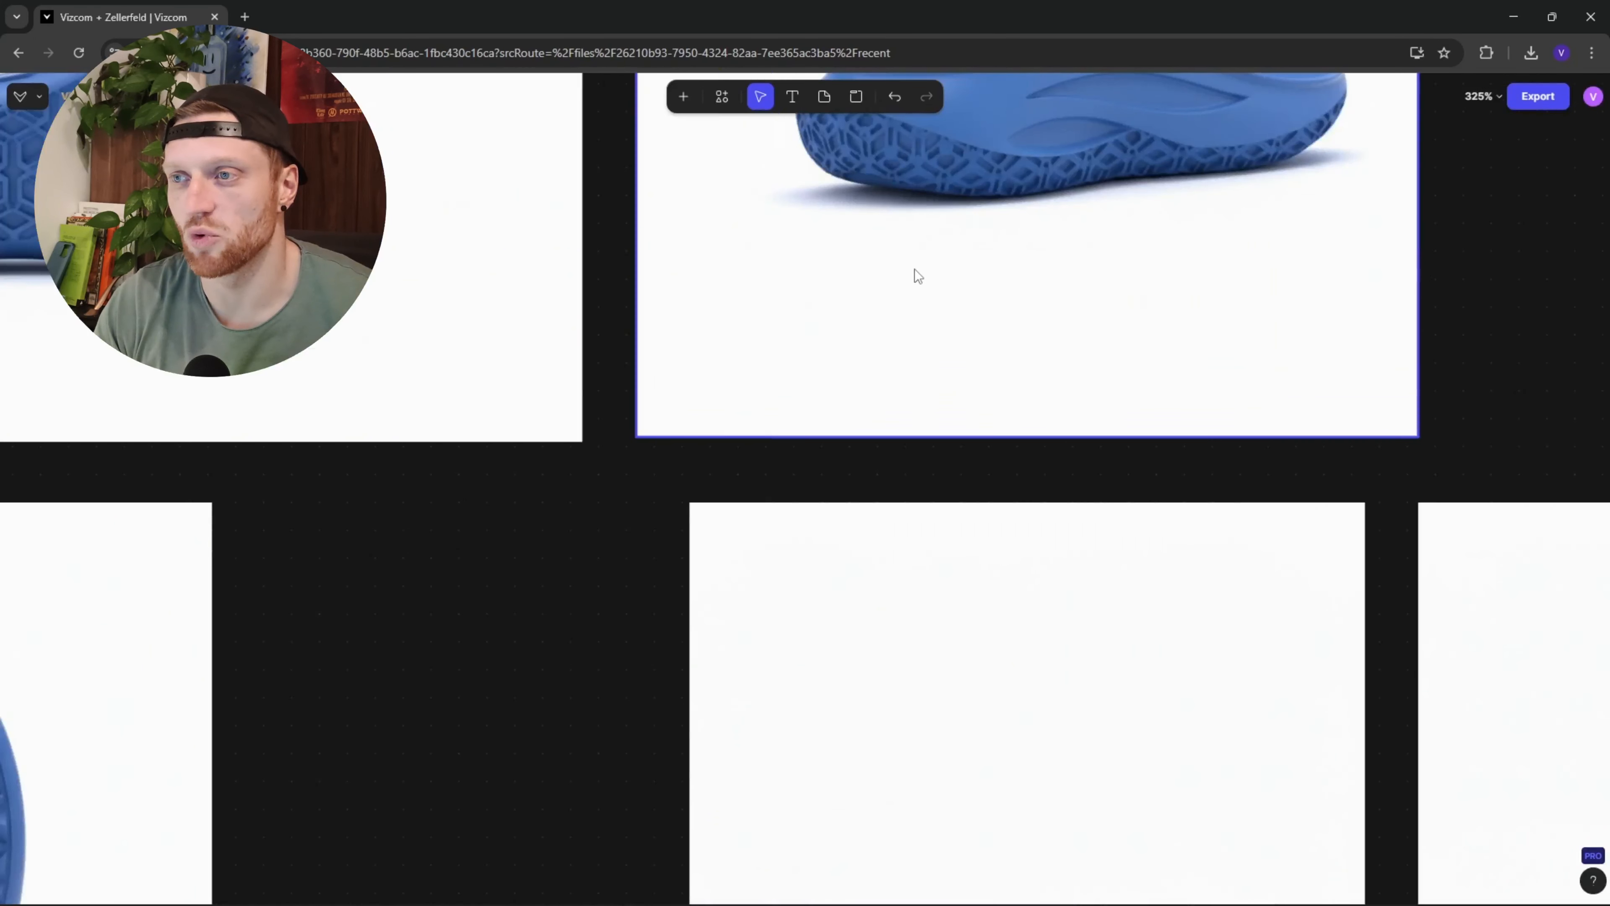
{"action": "scroll", "coordinate": [932, 247], "scroll_direction": "down", "scroll_amount": 3}
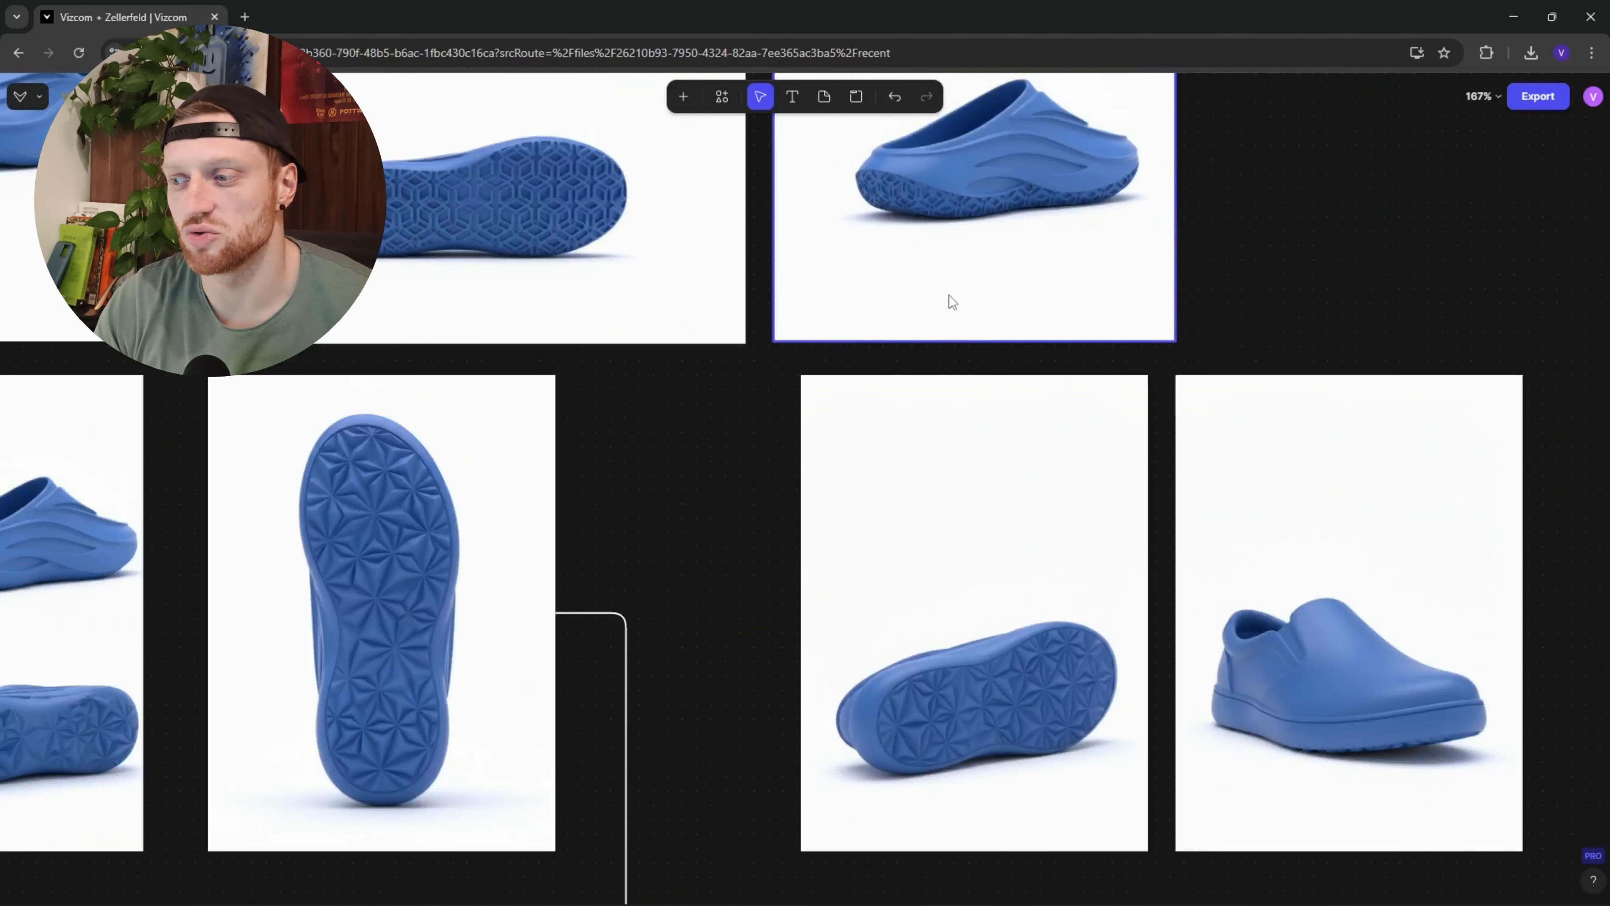
Step: Compare the triangular-patterned sole with the hexagonal-patterned sole and the neighbouring tread renders
{"action": "left_click", "coordinate": [949, 388]}
{"action": "scroll", "coordinate": [1027, 397], "scroll_direction": "left", "scroll_amount": 5}
{"action": "left_click", "coordinate": [829, 472]}
{"action": "scroll", "coordinate": [829, 472], "scroll_direction": "up", "scroll_amount": 3}
{"action": "scroll", "coordinate": [829, 472], "scroll_direction": "left", "scroll_amount": 3}
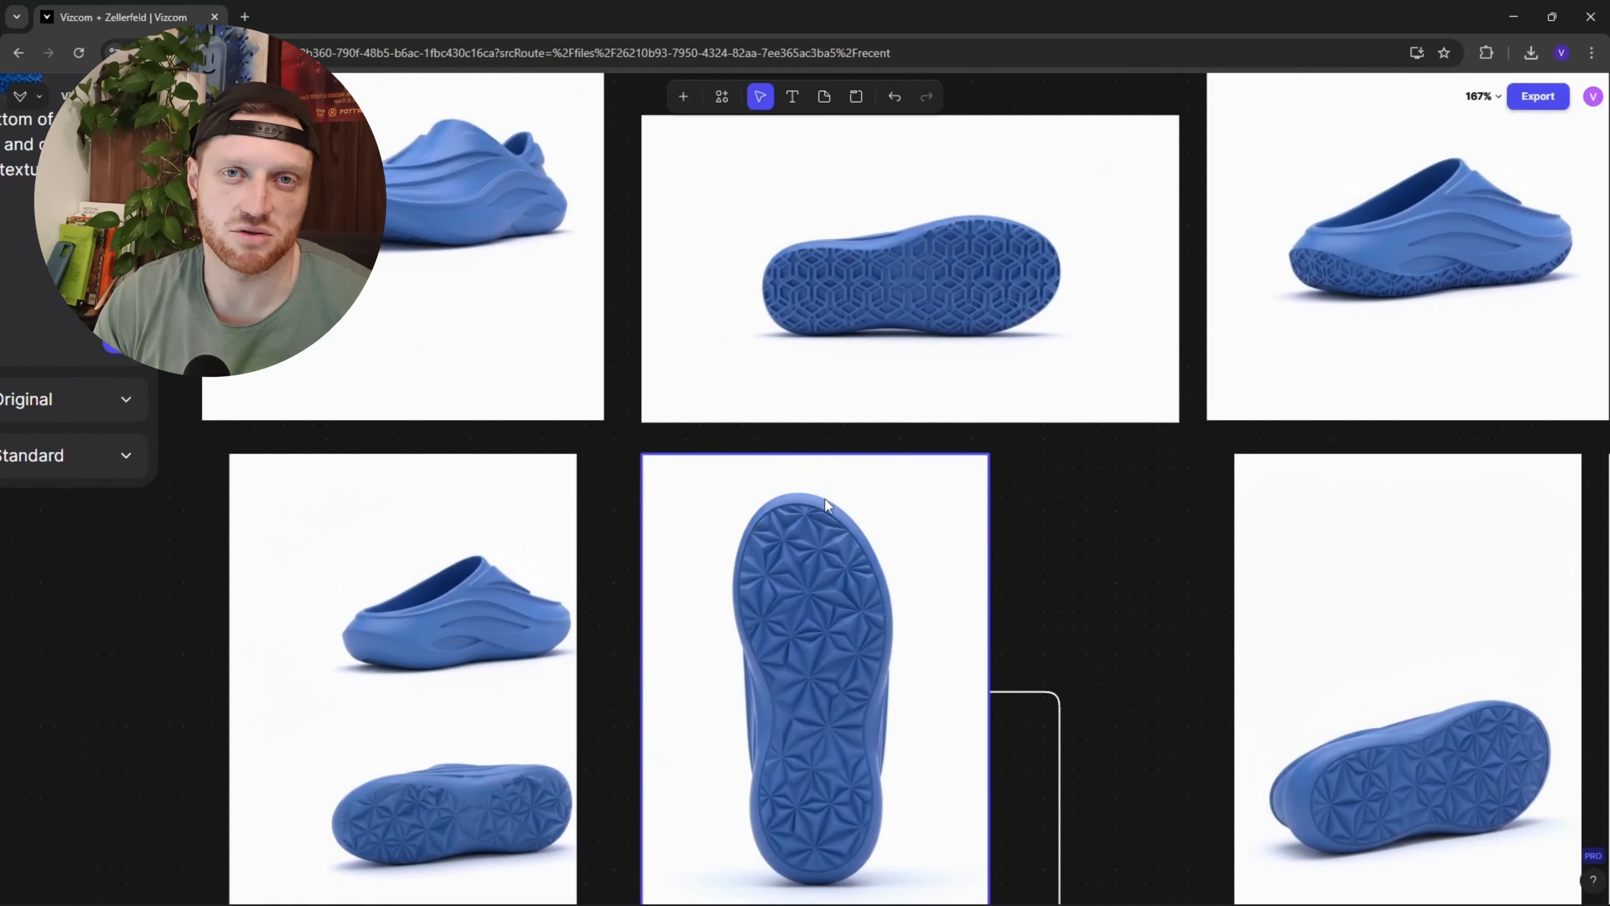
{"action": "left_click", "coordinate": [478, 373]}
{"action": "scroll", "coordinate": [513, 278], "scroll_direction": "down", "scroll_amount": 6}
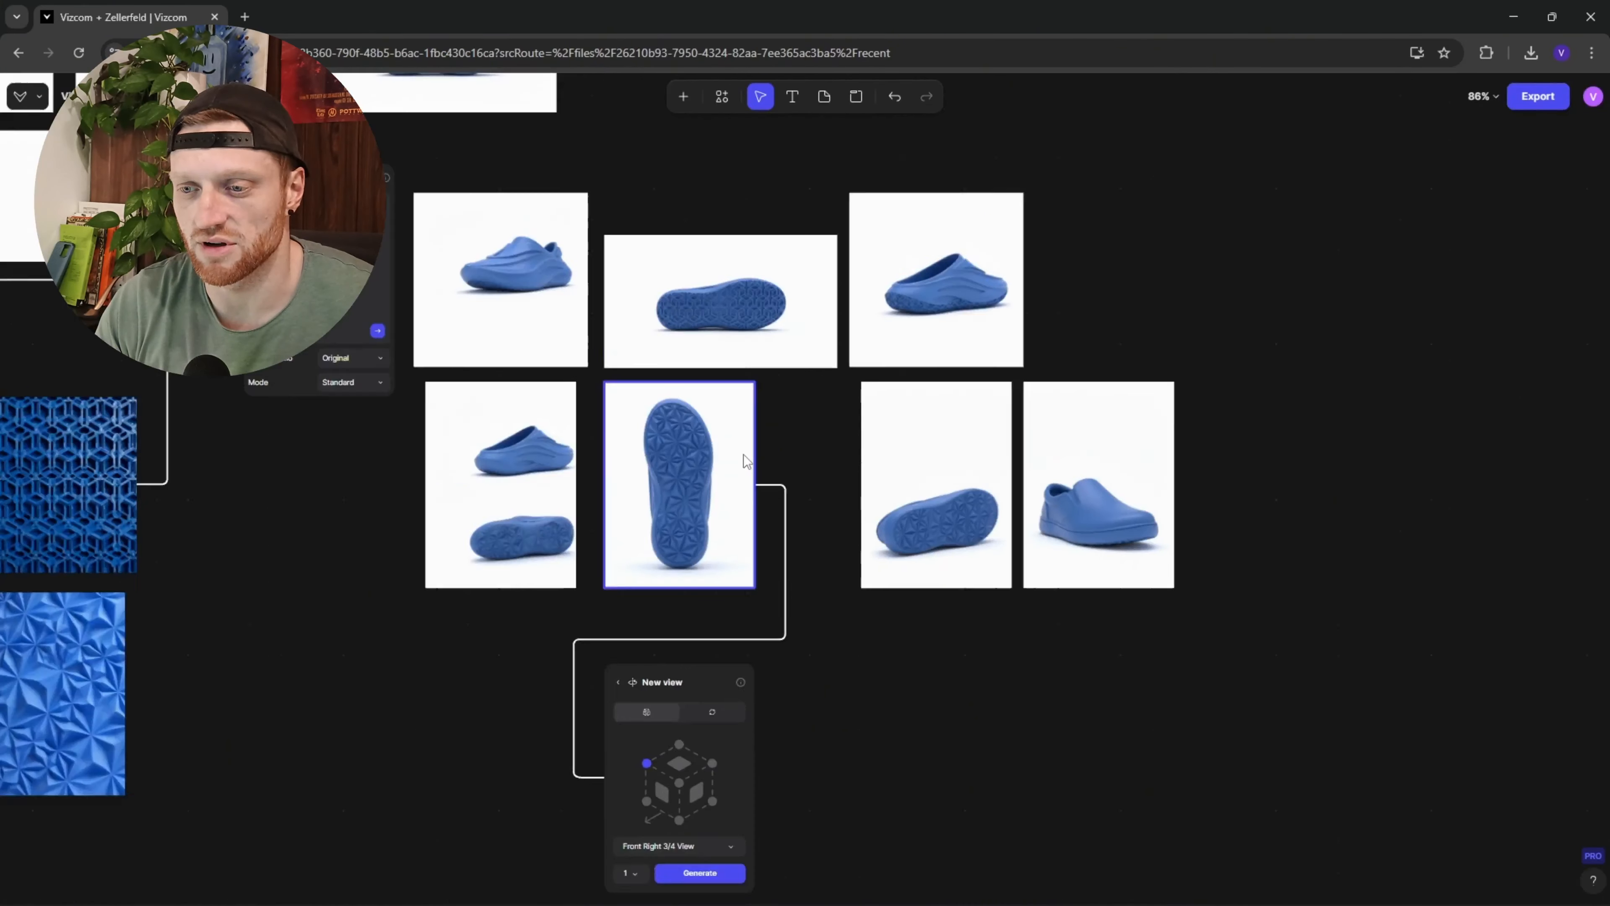
{"action": "scroll", "coordinate": [695, 268], "scroll_direction": "up", "scroll_amount": 4}
{"action": "scroll", "coordinate": [695, 269], "scroll_direction": "left", "scroll_amount": 1}
{"action": "scroll", "coordinate": [751, 363], "scroll_direction": "up", "scroll_amount": 5}
{"action": "left_click", "coordinate": [751, 364]}
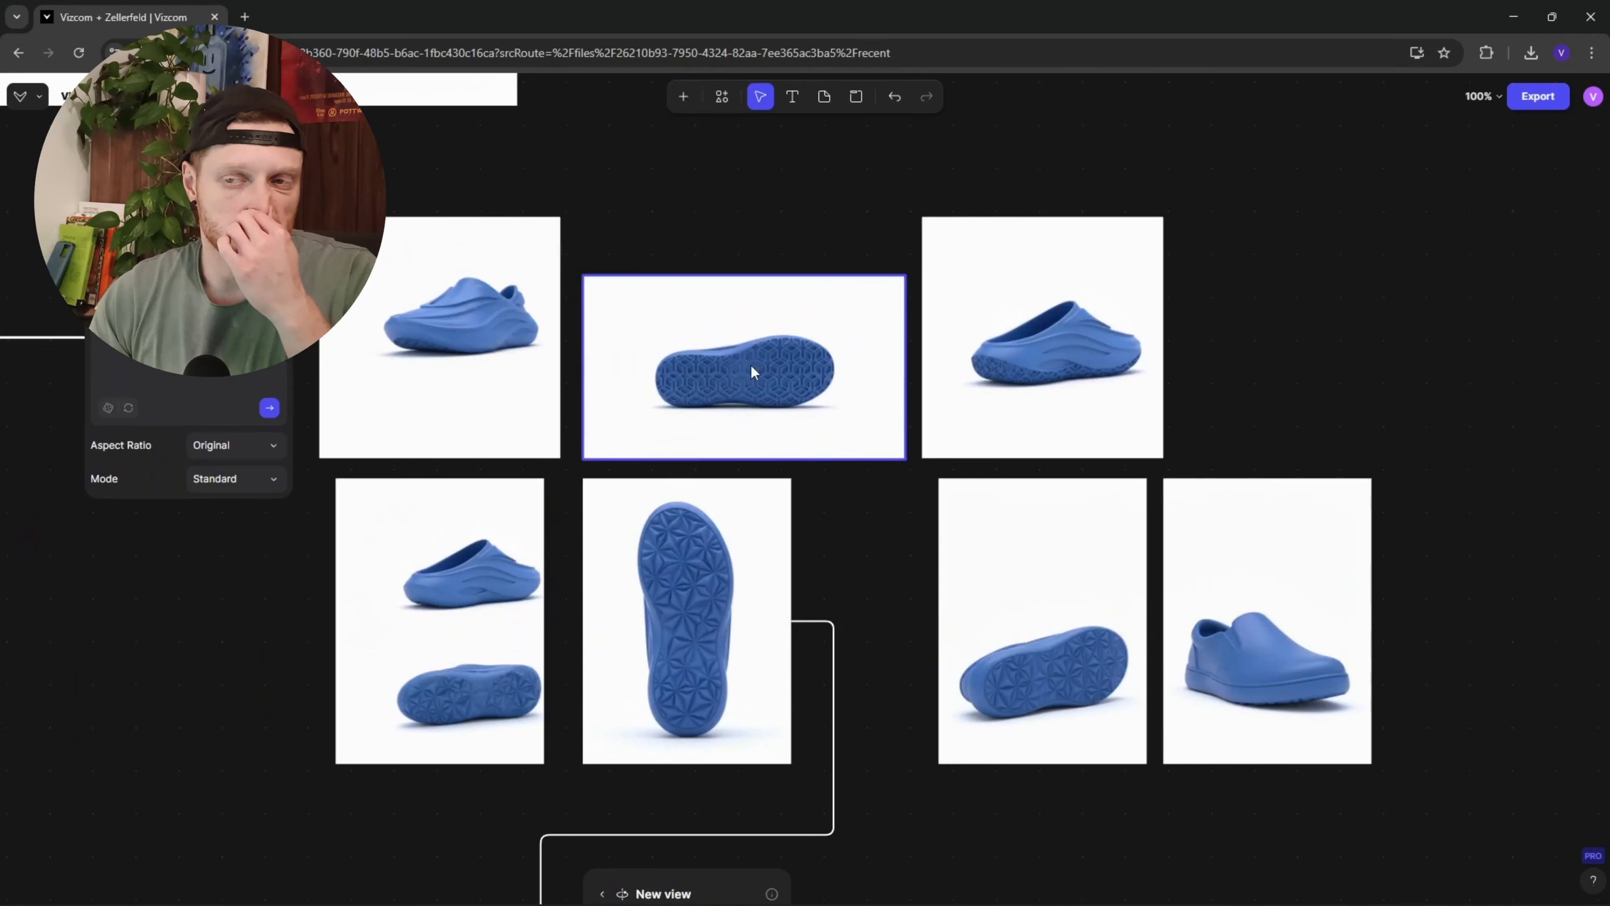
Step: Check the Mode choices of the lowest Modify node with the 2×2 grid prompt, then dismiss them
{"action": "scroll", "coordinate": [825, 436], "scroll_direction": "down", "scroll_amount": 7}
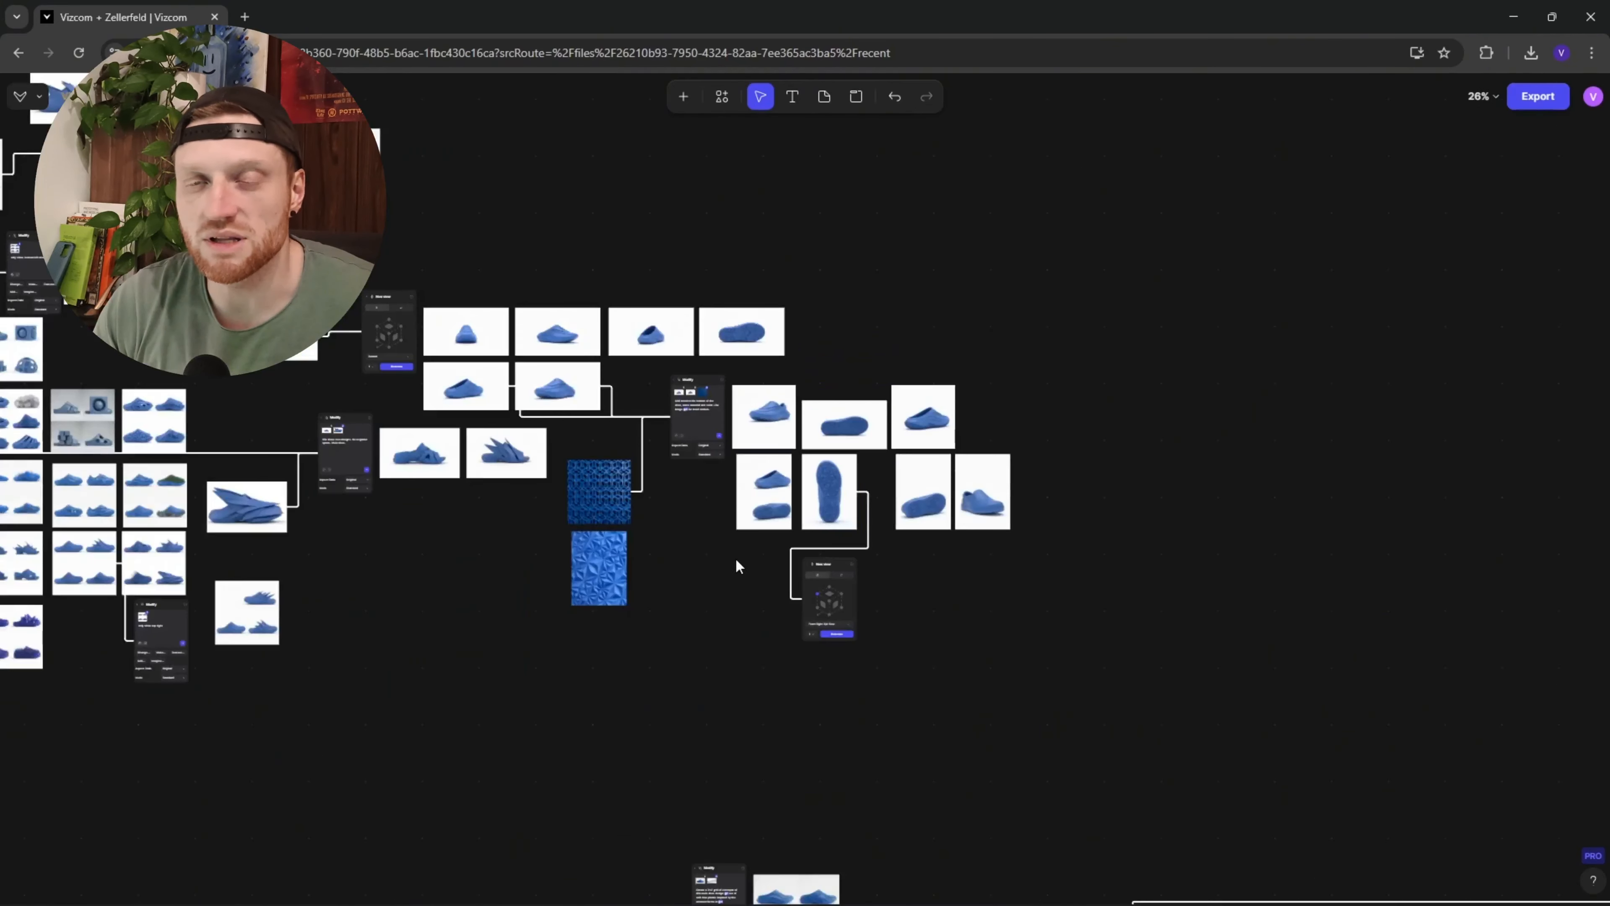
{"action": "scroll", "coordinate": [767, 501], "scroll_direction": "down", "scroll_amount": 3}
{"action": "scroll", "coordinate": [767, 501], "scroll_direction": "left", "scroll_amount": 4}
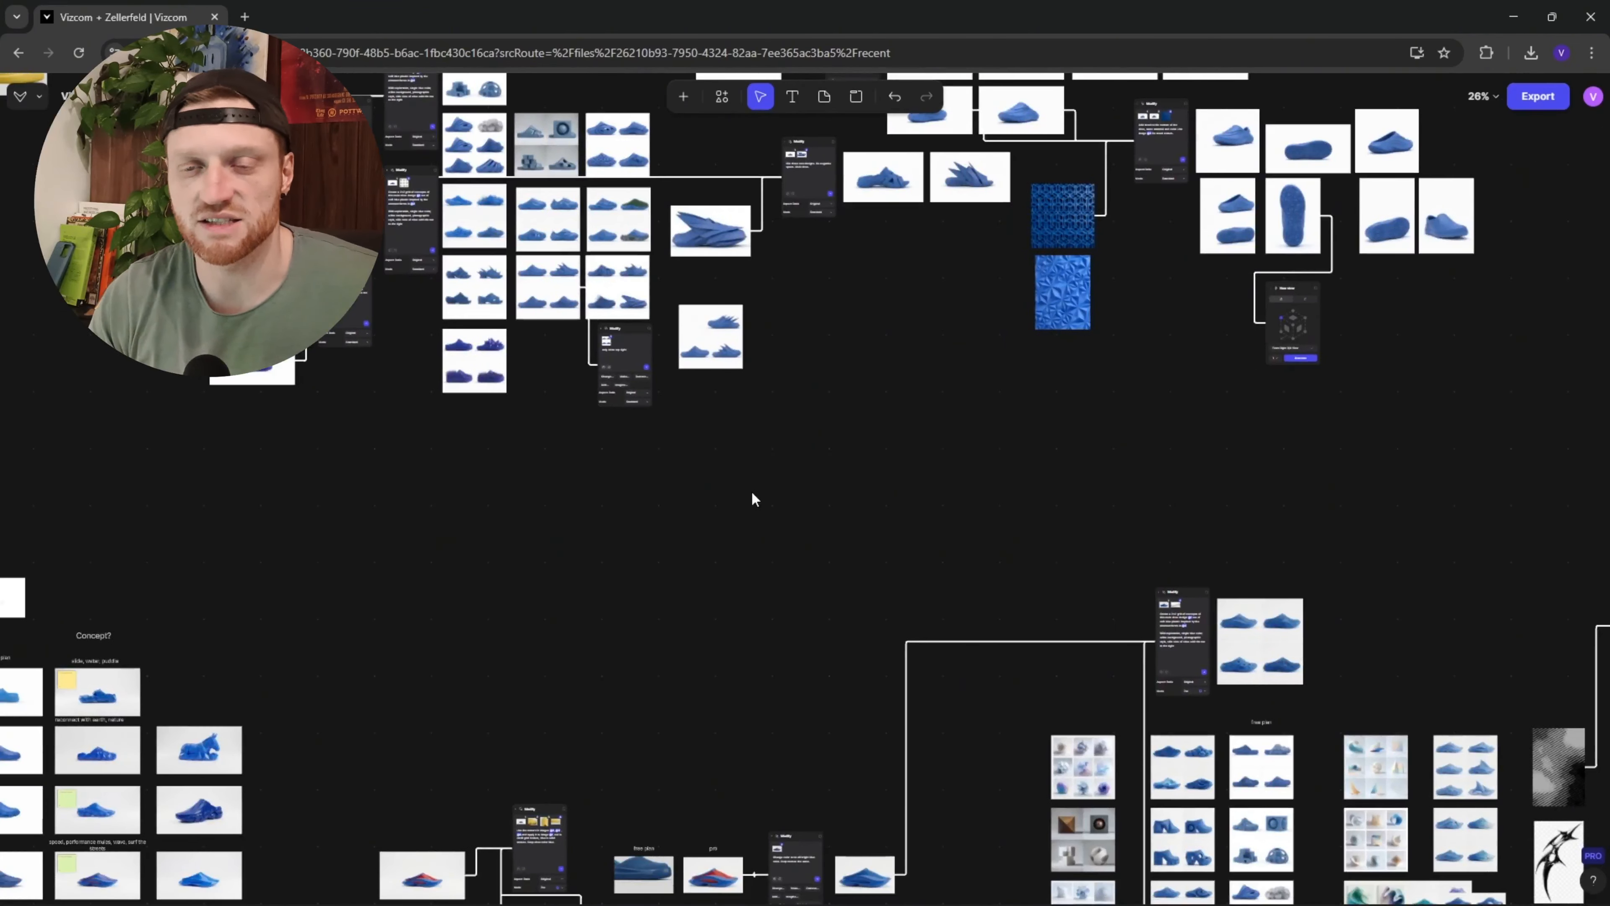
{"action": "scroll", "coordinate": [498, 559], "scroll_direction": "left", "scroll_amount": 5}
{"action": "scroll", "coordinate": [498, 559], "scroll_direction": "down", "scroll_amount": 1}
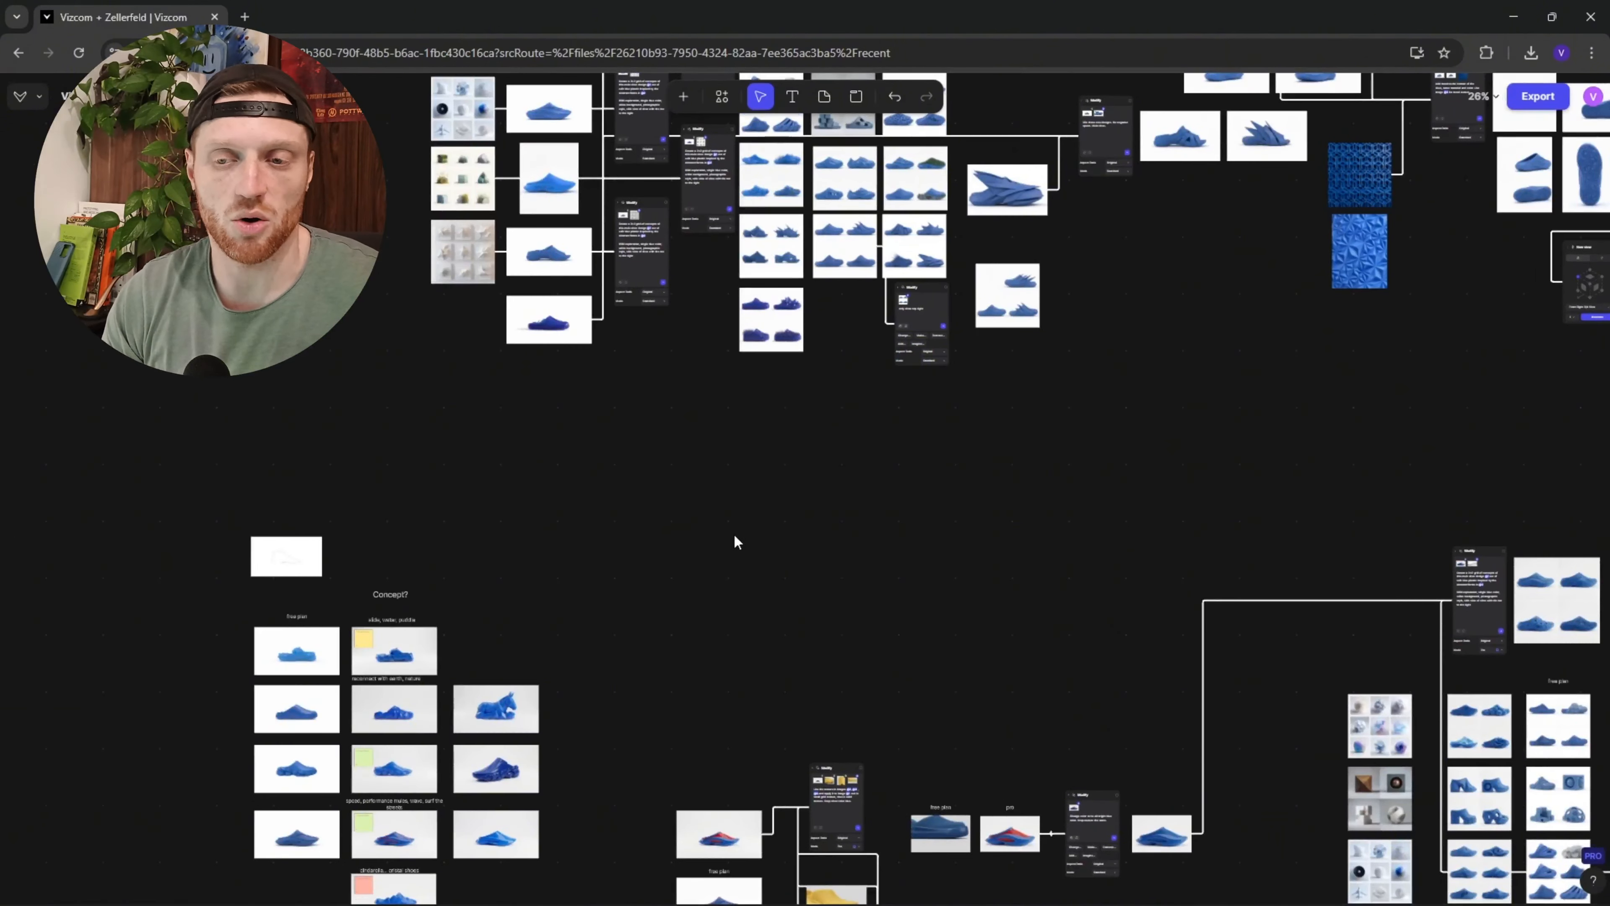
{"action": "left_click_drag", "start_coordinate": [631, 250], "coordinate": [665, 406]}
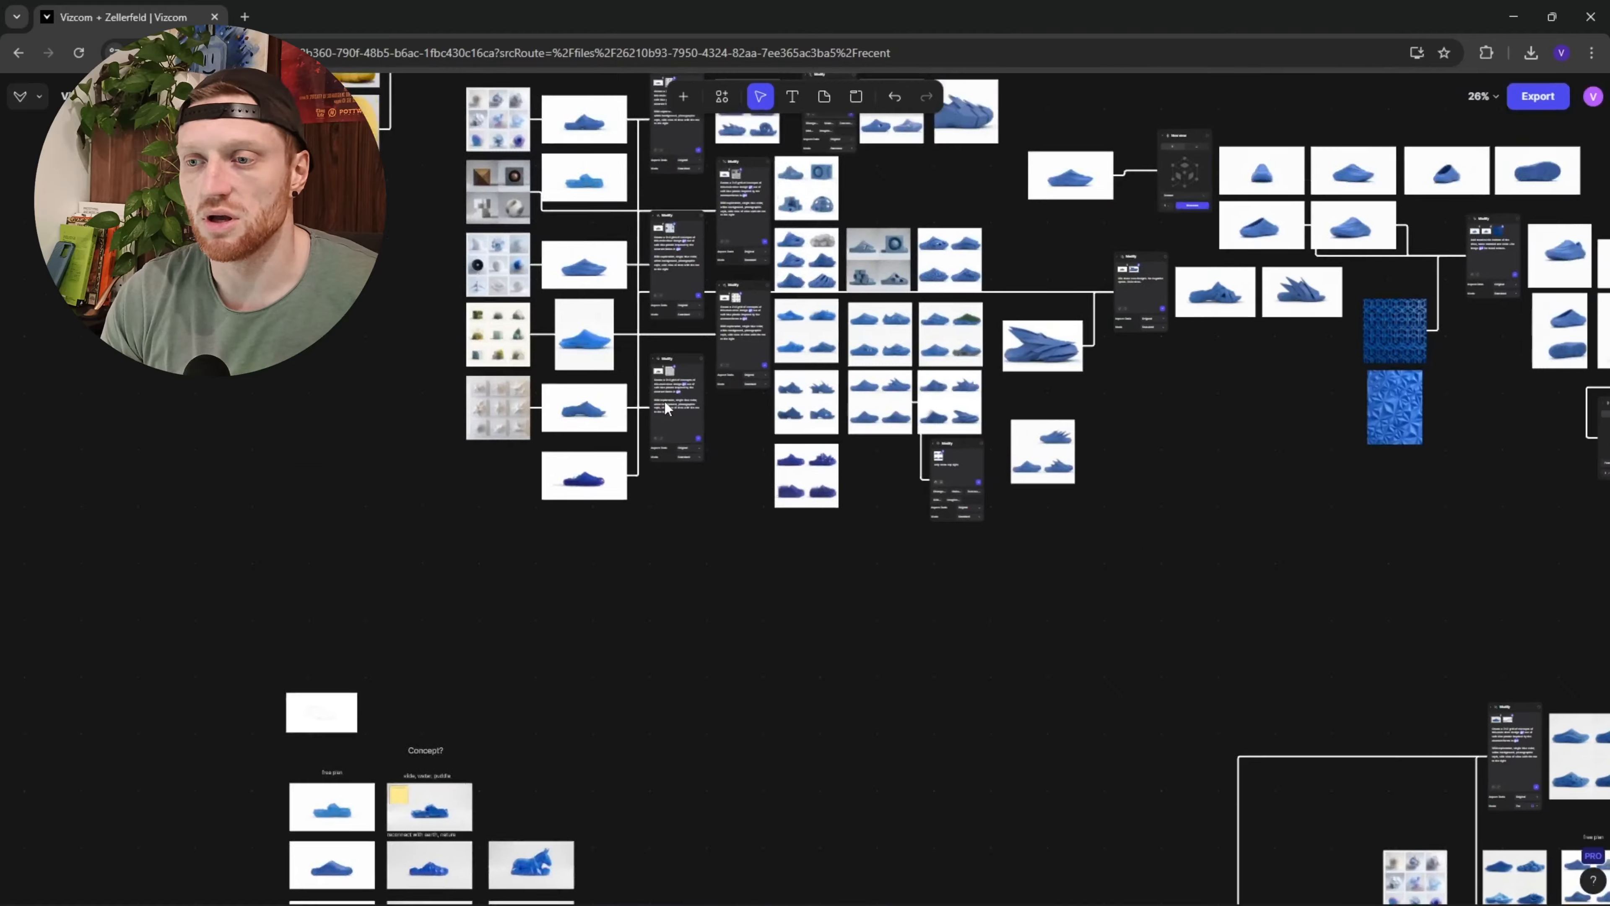
{"action": "scroll", "coordinate": [668, 415], "scroll_direction": "up", "scroll_amount": 8}
{"action": "left_click", "coordinate": [844, 648]}
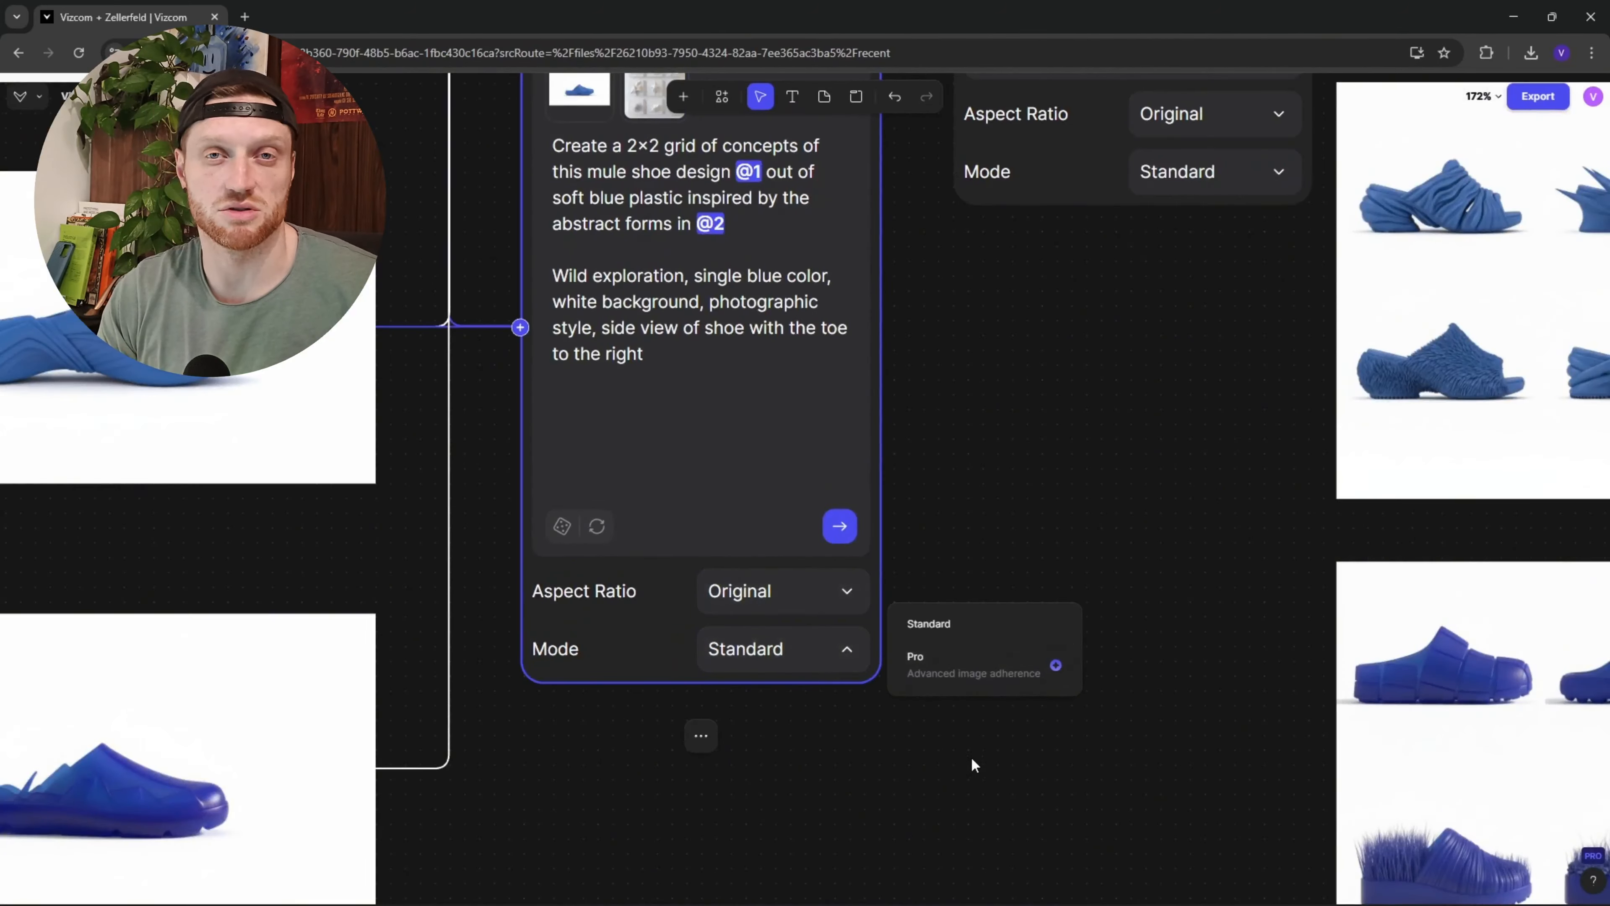
{"action": "left_click", "coordinate": [943, 769]}
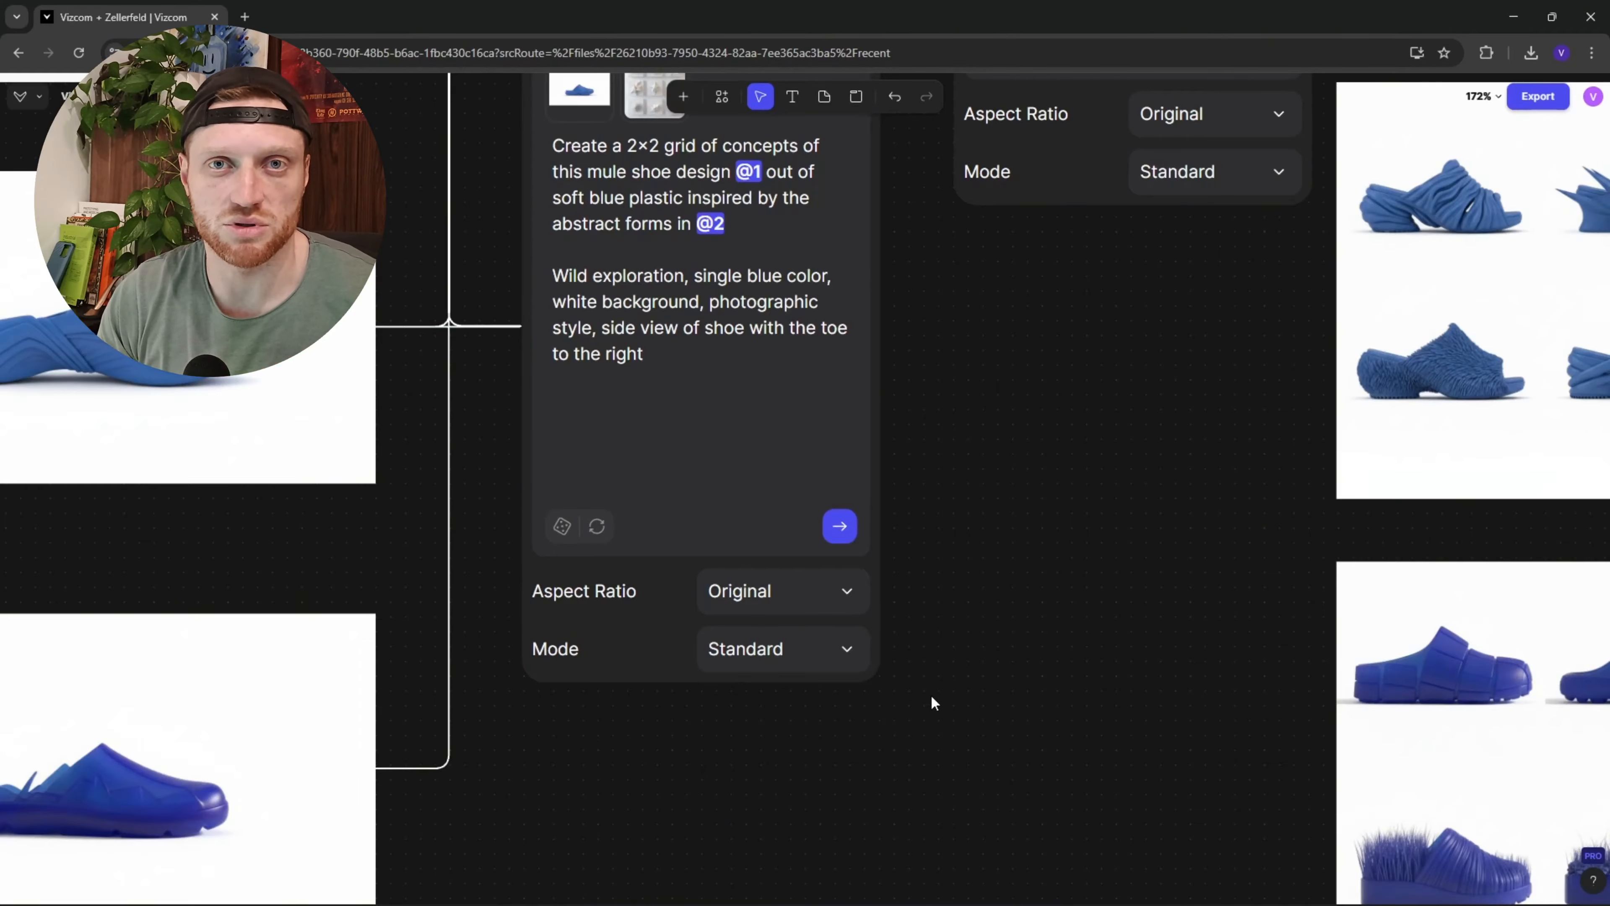
Step: Examine the first free plan shoe render below the "Concept?" heading alongside its "slide, water, puddle" counterpart
{"action": "scroll", "coordinate": [973, 645], "scroll_direction": "down", "scroll_amount": 6}
{"action": "scroll", "coordinate": [948, 692], "scroll_direction": "down", "scroll_amount": 10}
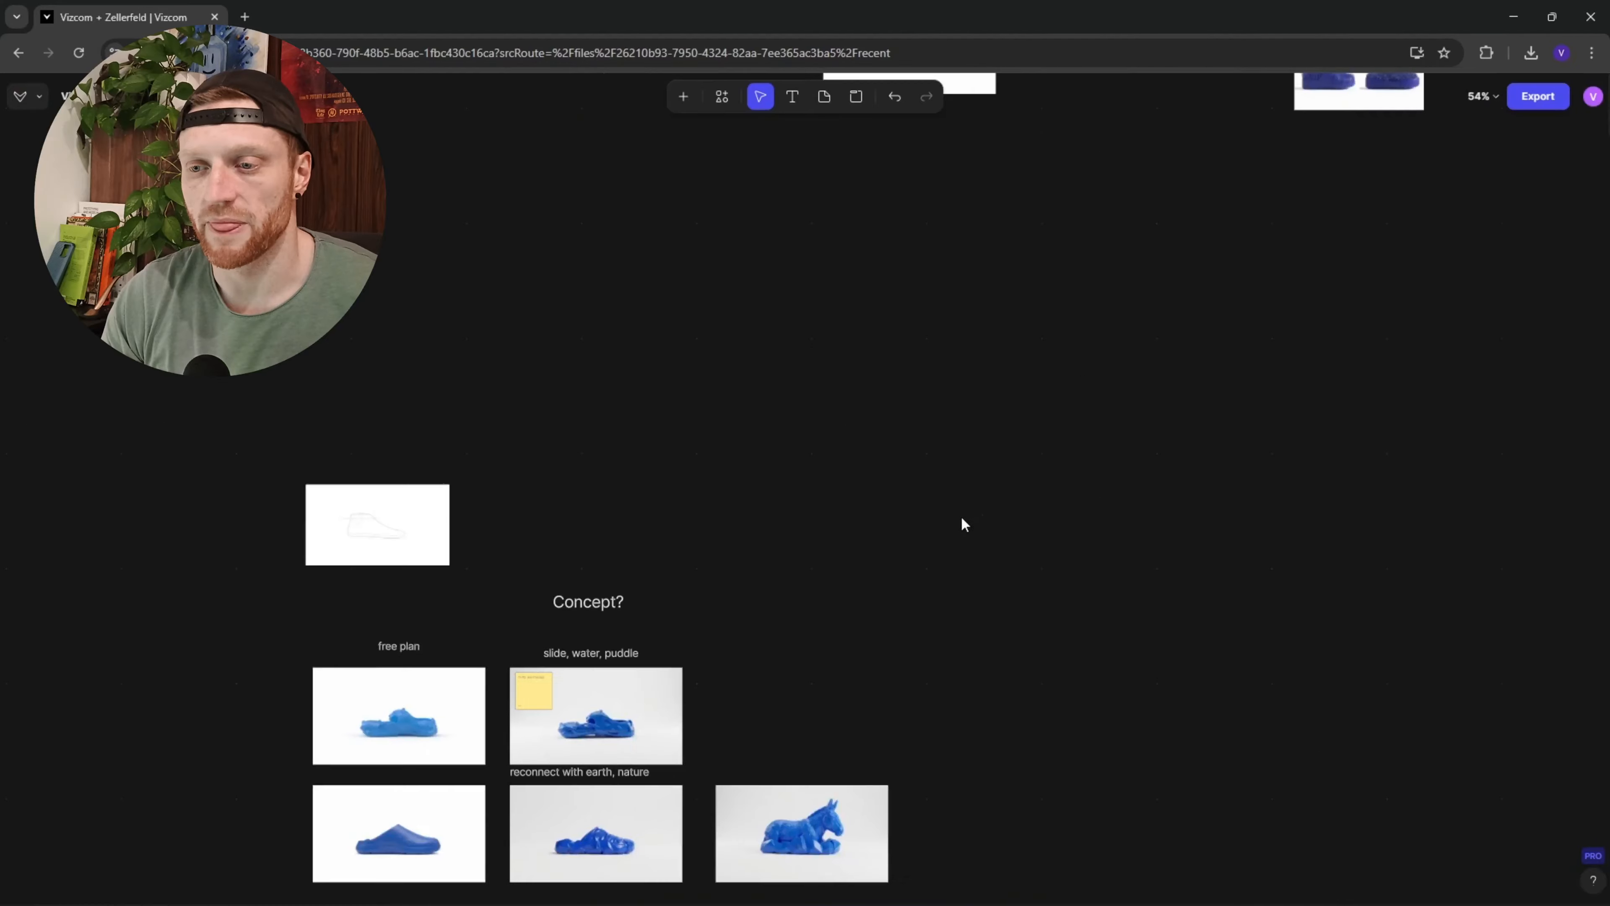
{"action": "scroll", "coordinate": [959, 377], "scroll_direction": "down", "scroll_amount": 3}
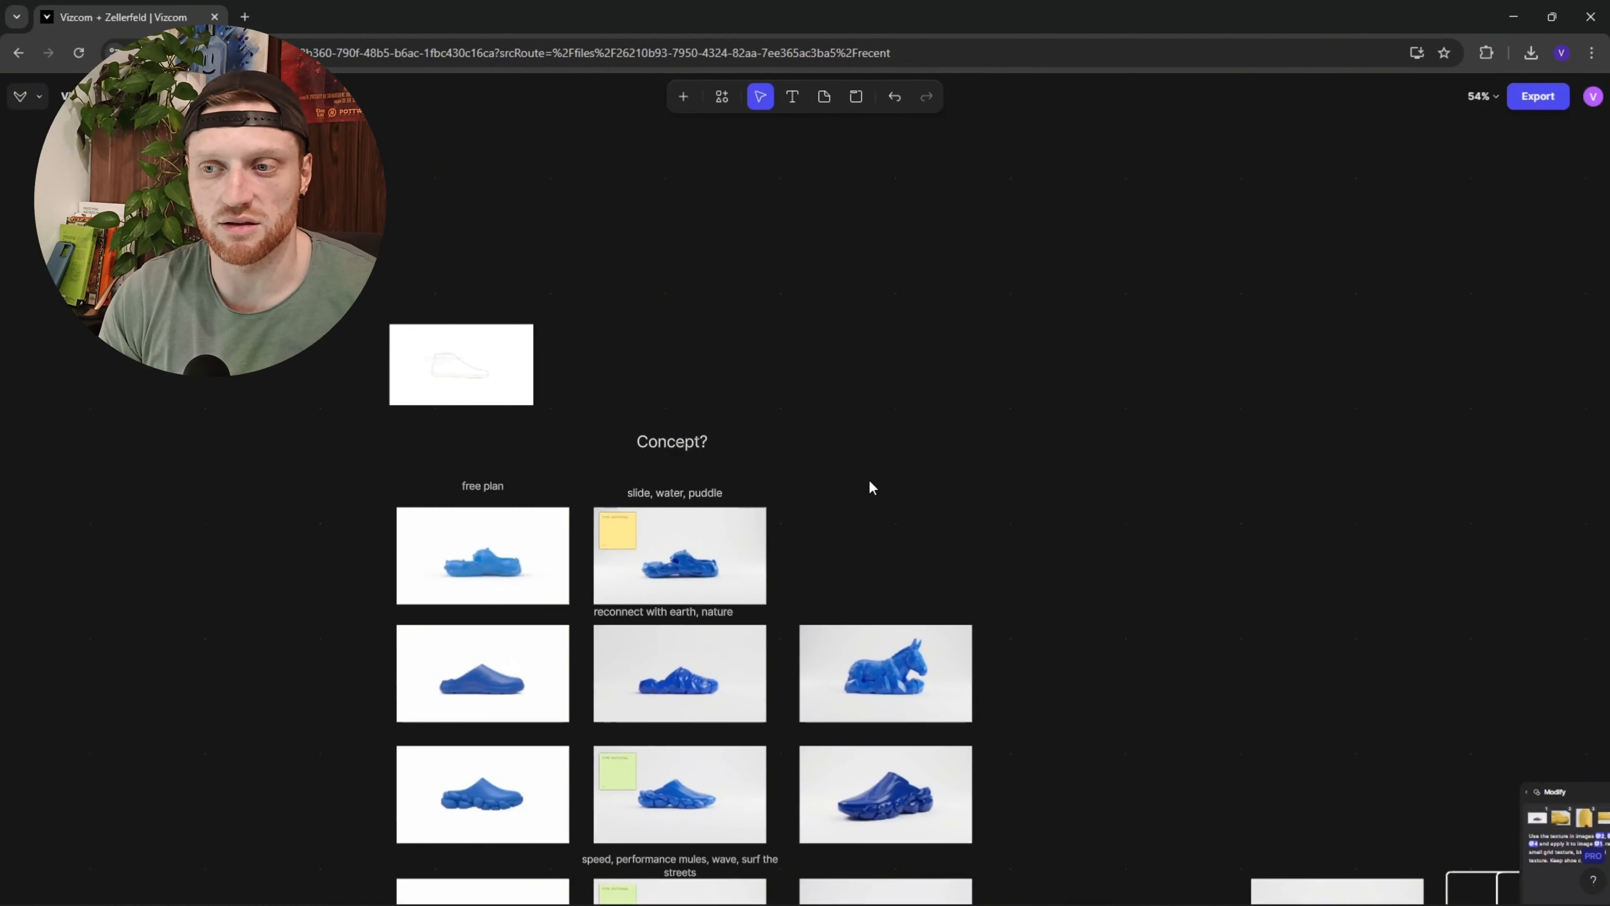
{"action": "scroll", "coordinate": [872, 488], "scroll_direction": "down", "scroll_amount": 2}
{"action": "left_click", "coordinate": [607, 410]}
{"action": "scroll", "coordinate": [603, 406], "scroll_direction": "up", "scroll_amount": 5}
{"action": "scroll", "coordinate": [648, 333], "scroll_direction": "up", "scroll_amount": 2}
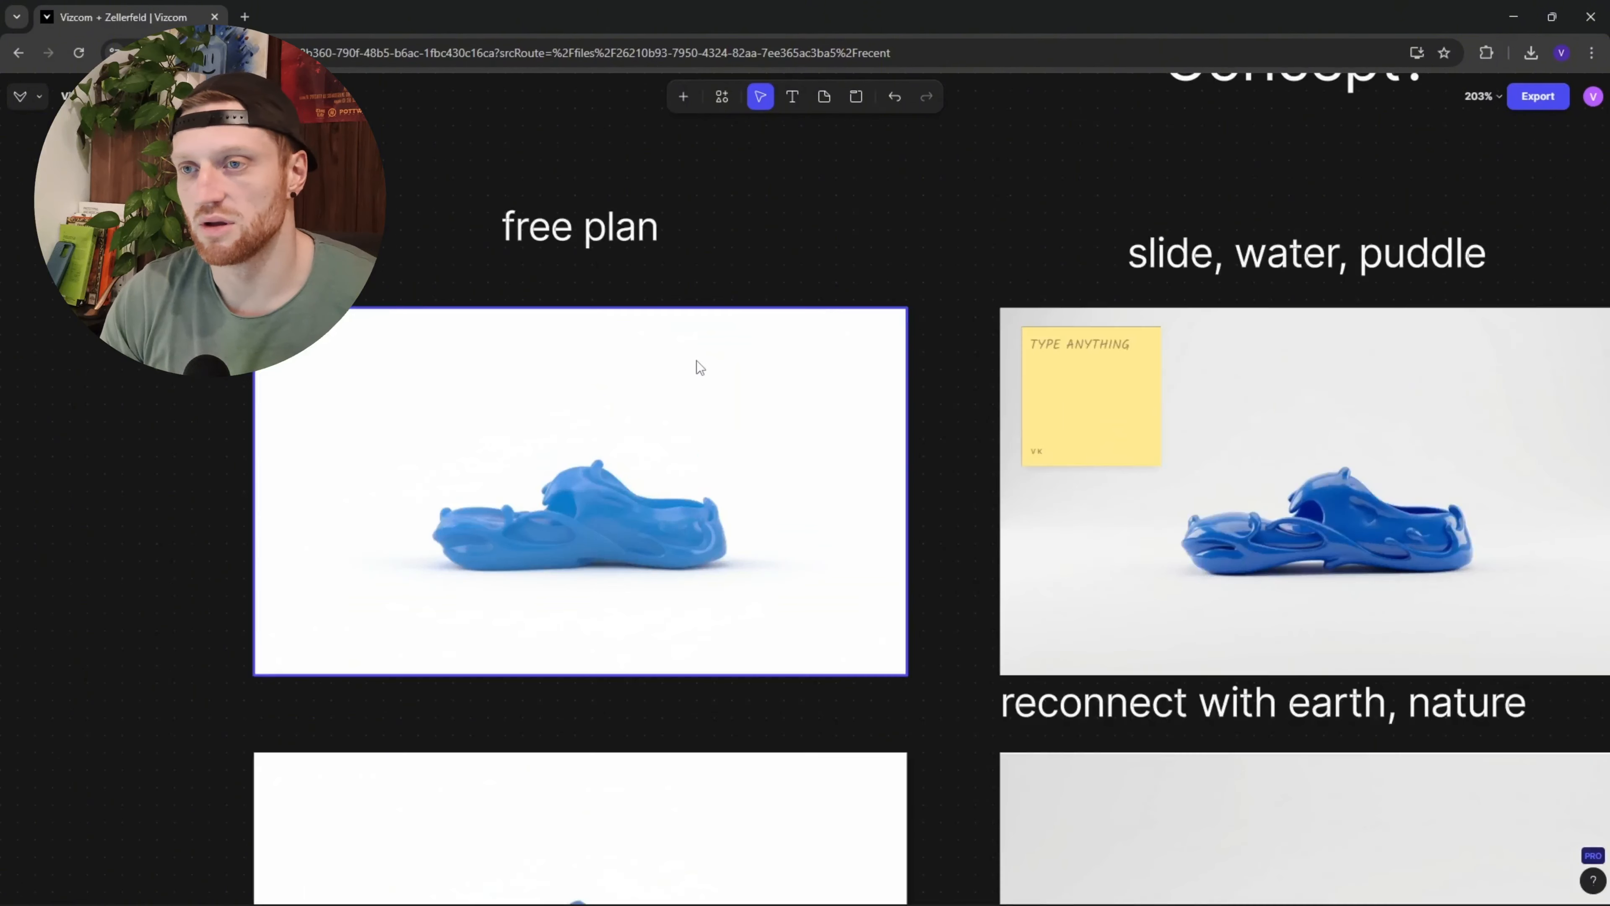
{"action": "left_click_drag", "start_coordinate": [697, 361], "coordinate": [561, 392]}
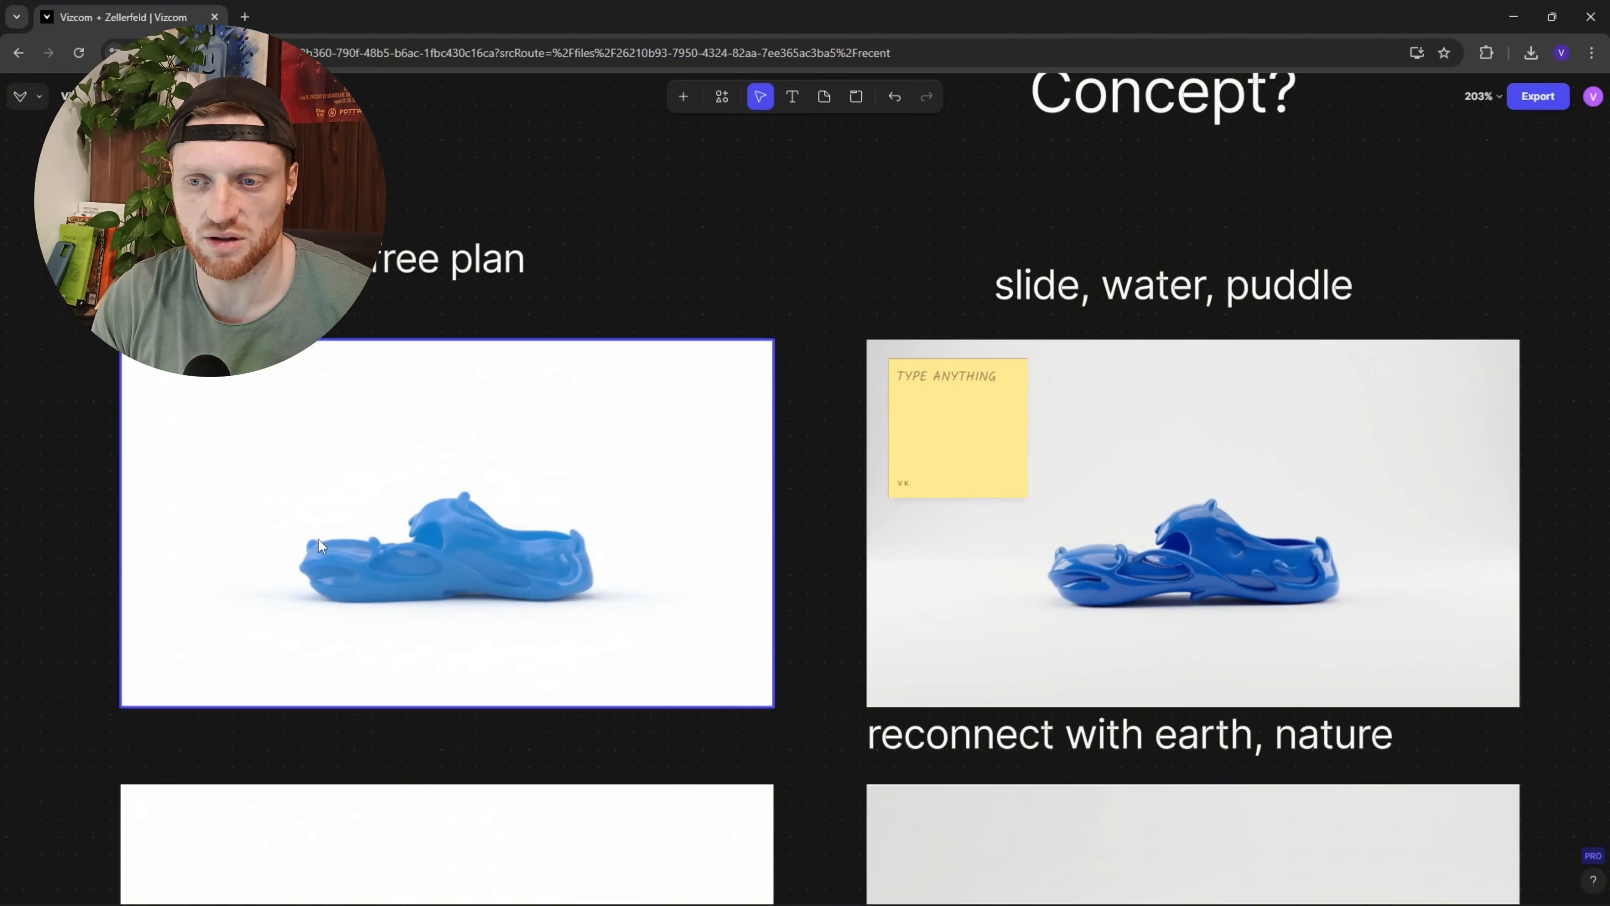
{"action": "scroll", "coordinate": [556, 515], "scroll_direction": "right", "scroll_amount": 5}
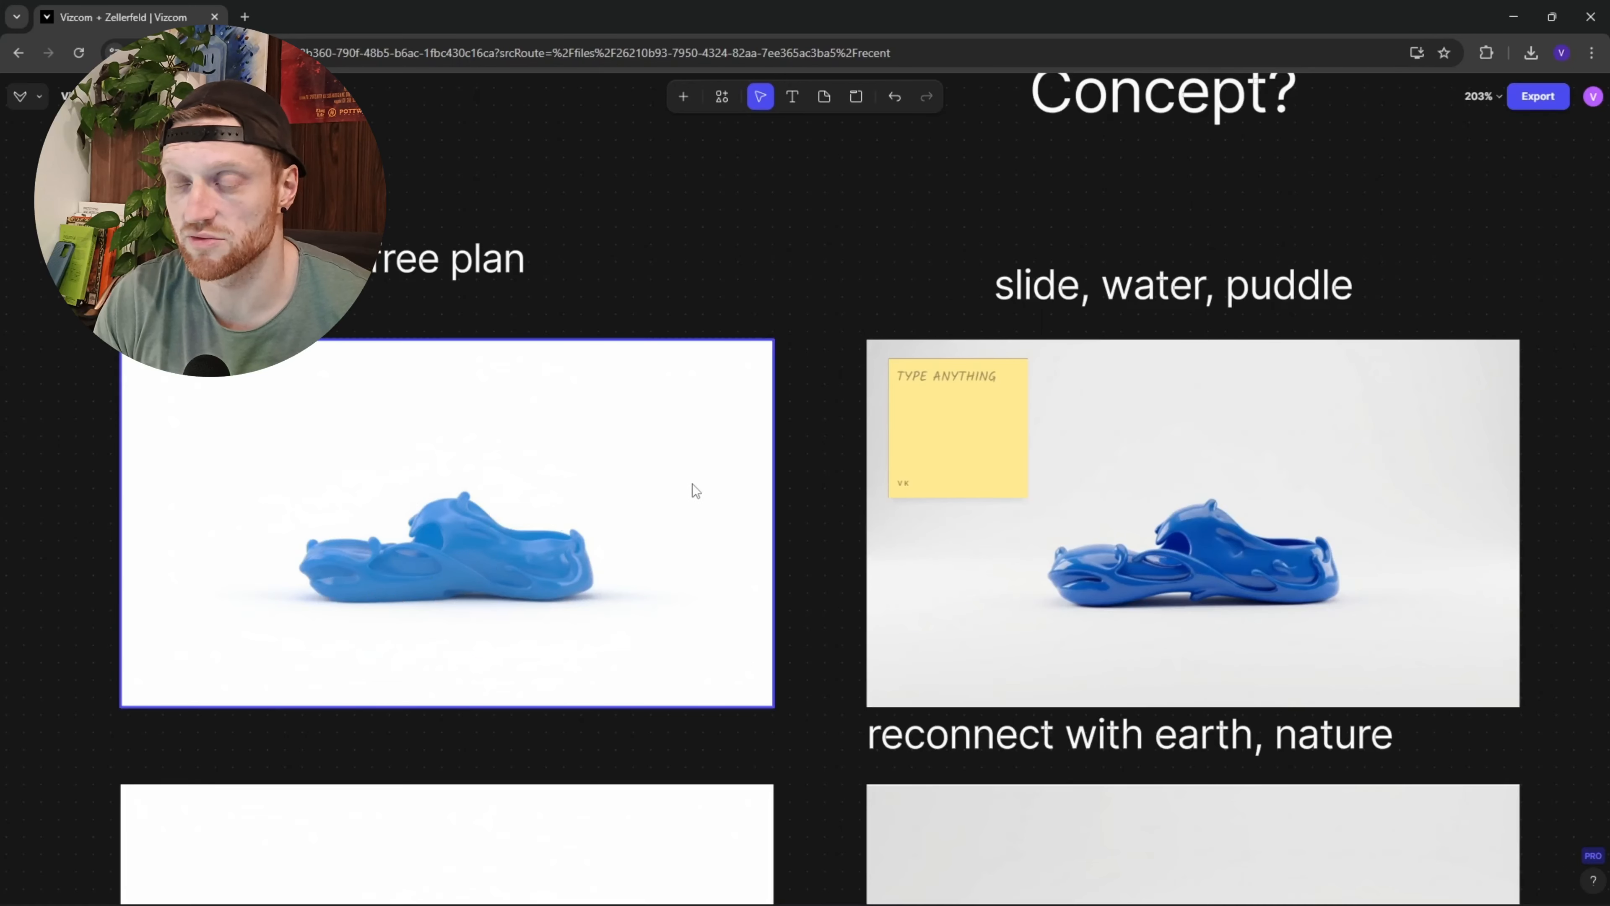
Step: Inspect the "slide, water, puddle" label and render, and compare the two shoes in the "reconnect with earth, nature" row
{"action": "scroll", "coordinate": [692, 483], "scroll_direction": "up", "scroll_amount": 3}
{"action": "left_click", "coordinate": [1024, 370]}
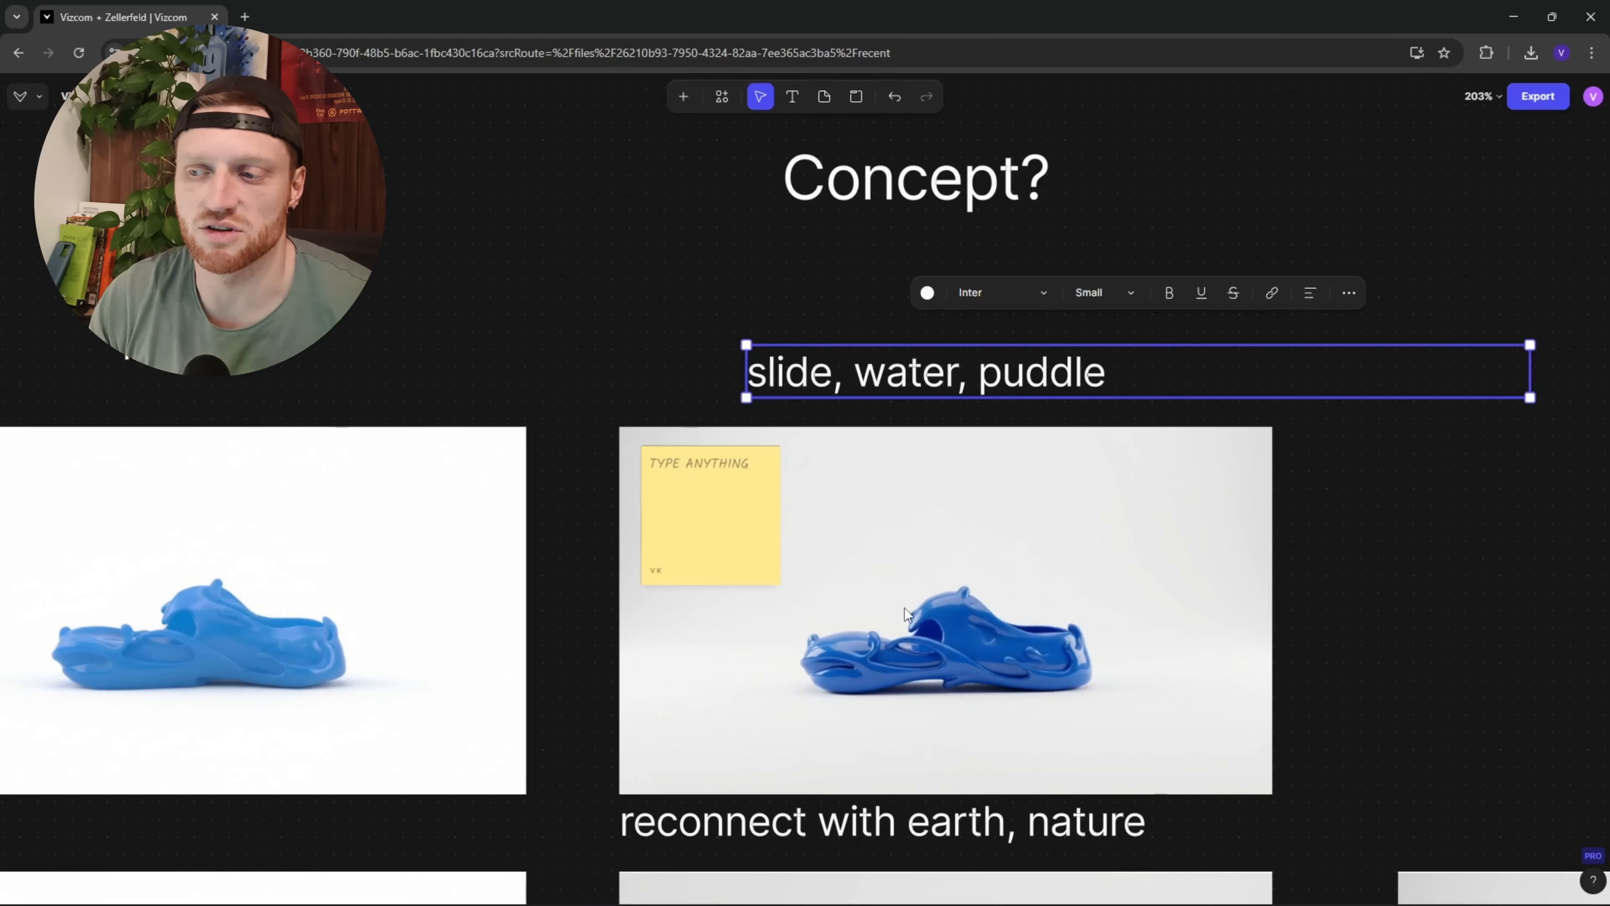
{"action": "left_click", "coordinate": [1387, 601]}
{"action": "scroll", "coordinate": [1099, 669], "scroll_direction": "up", "scroll_amount": 4}
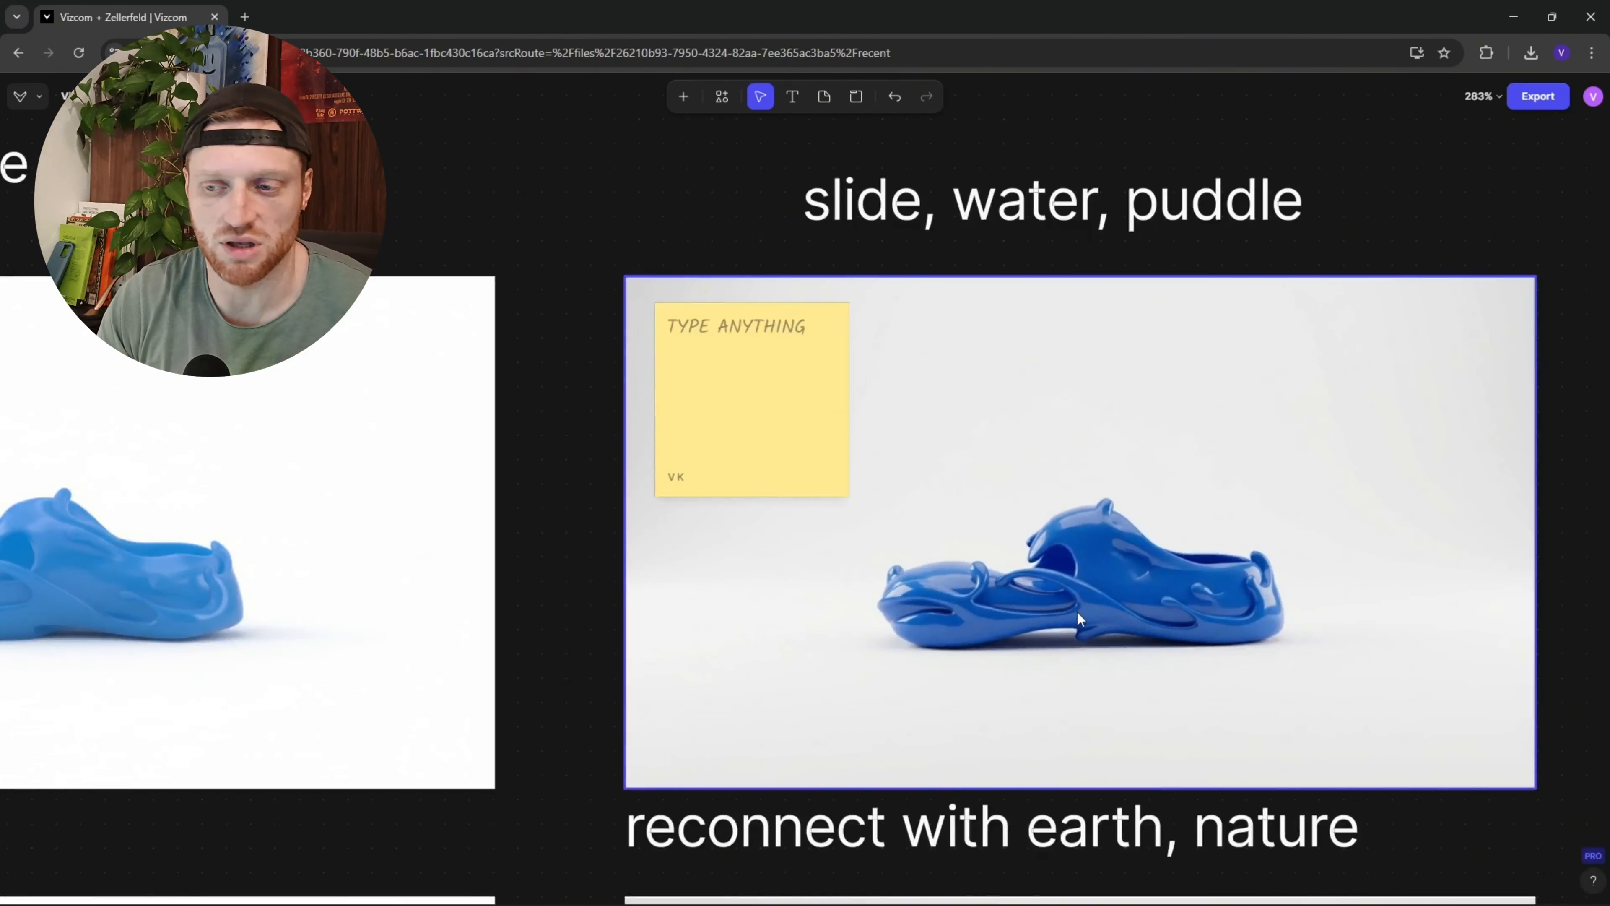
{"action": "scroll", "coordinate": [1069, 610], "scroll_direction": "down", "scroll_amount": 6}
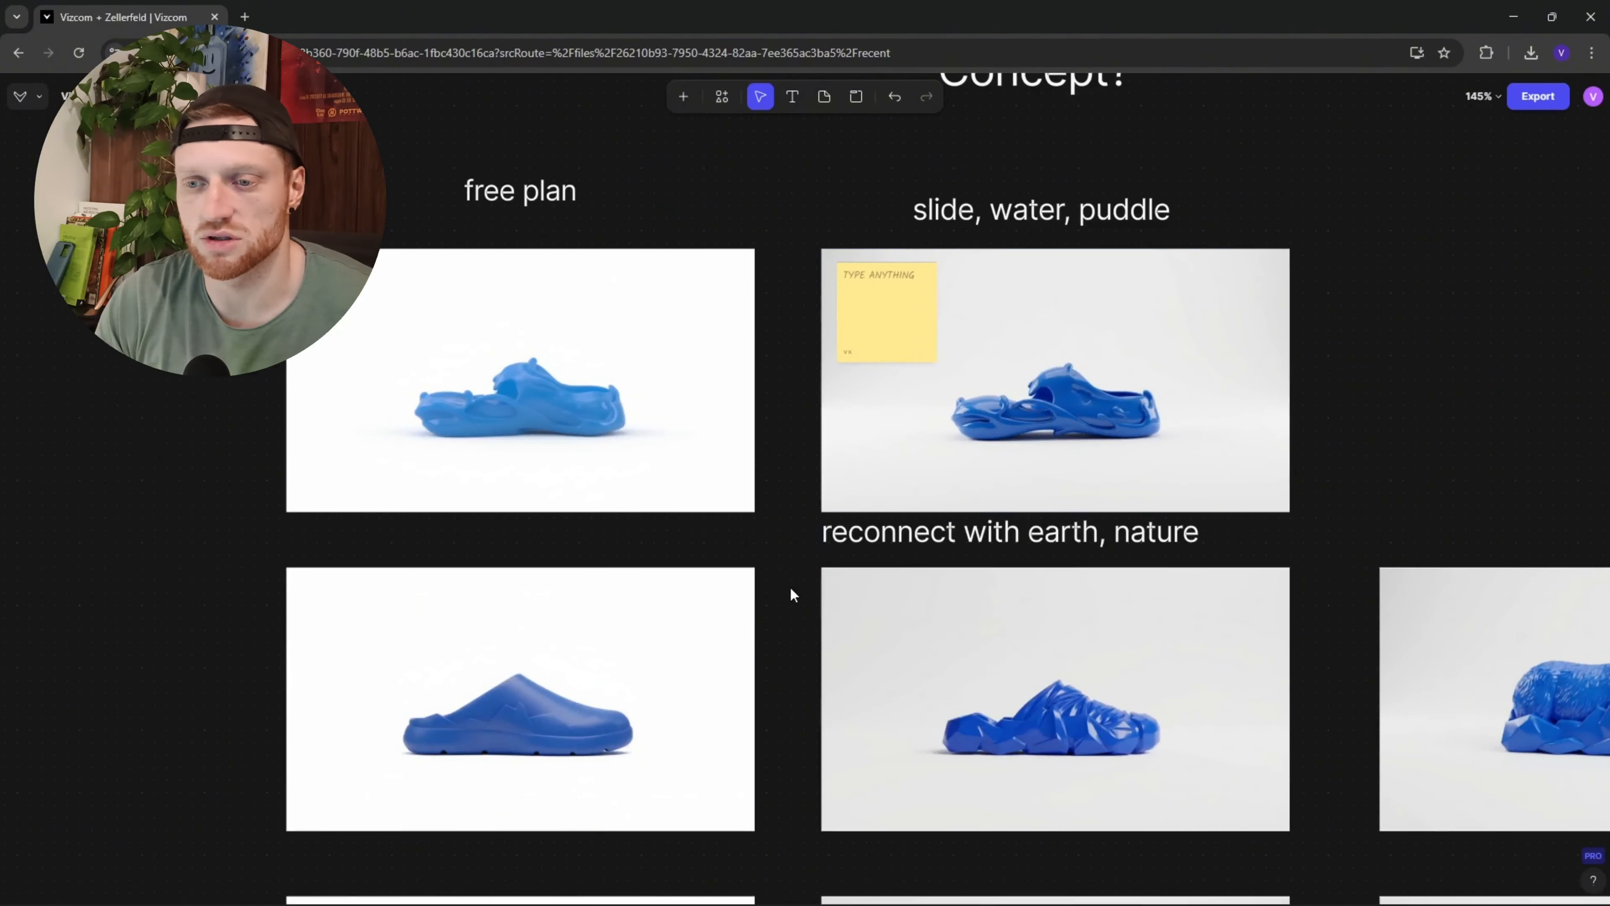
{"action": "scroll", "coordinate": [712, 558], "scroll_direction": "up", "scroll_amount": 4}
{"action": "scroll", "coordinate": [637, 619], "scroll_direction": "down", "scroll_amount": 1}
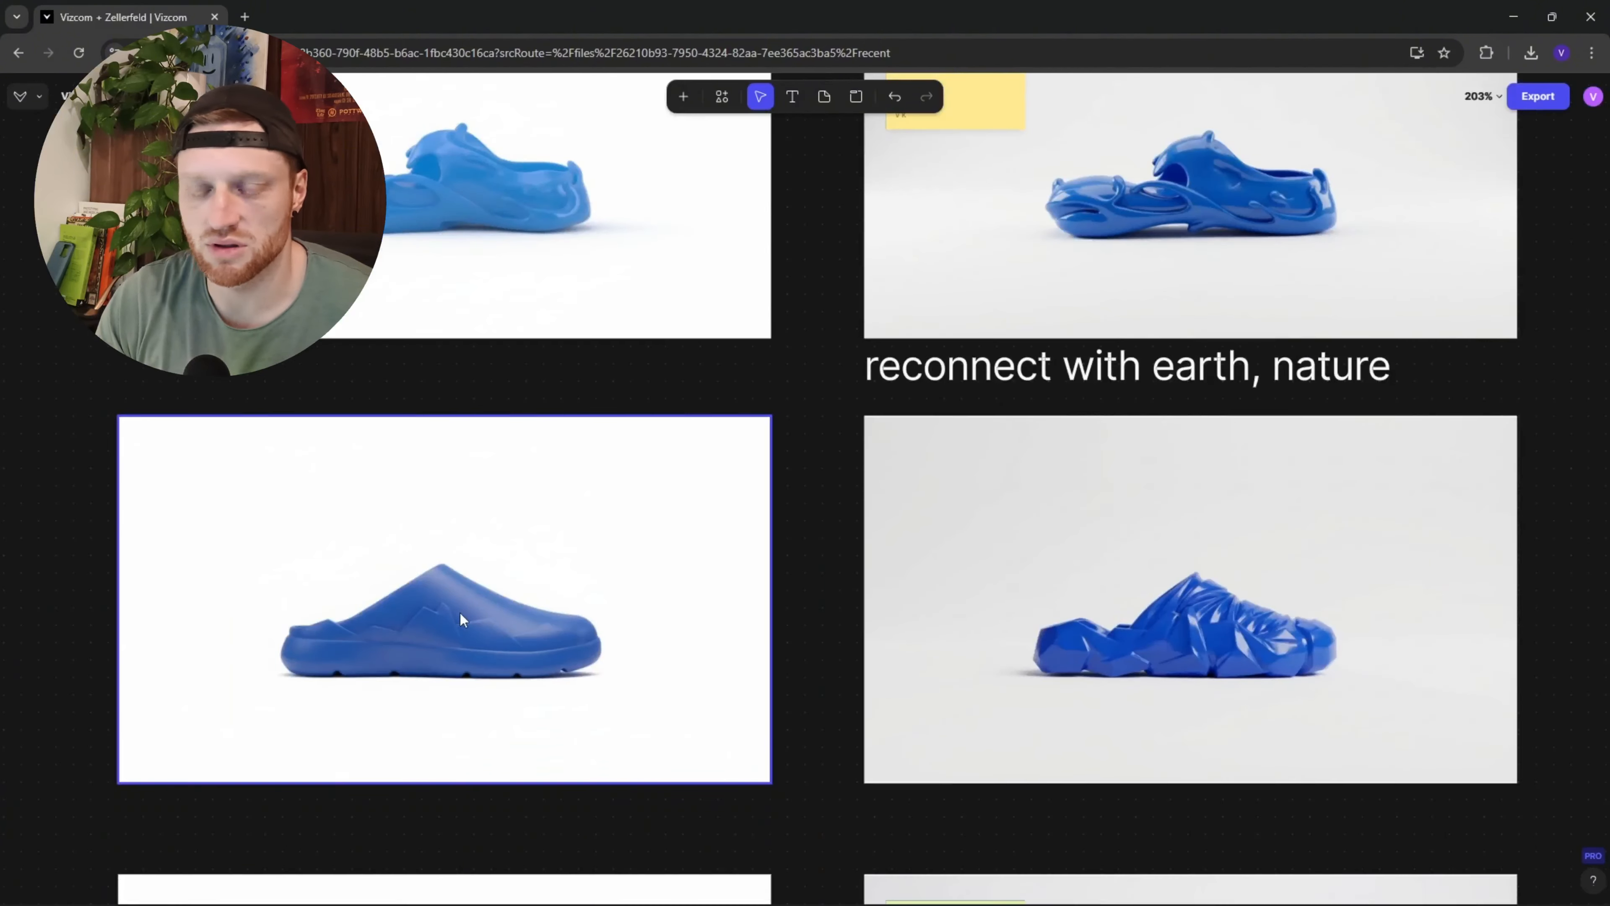
Step: Compare the smooth mule with the faceted rock-like mule in the "reconnect with earth, nature" row
{"action": "scroll", "coordinate": [391, 642], "scroll_direction": "up", "scroll_amount": 3}
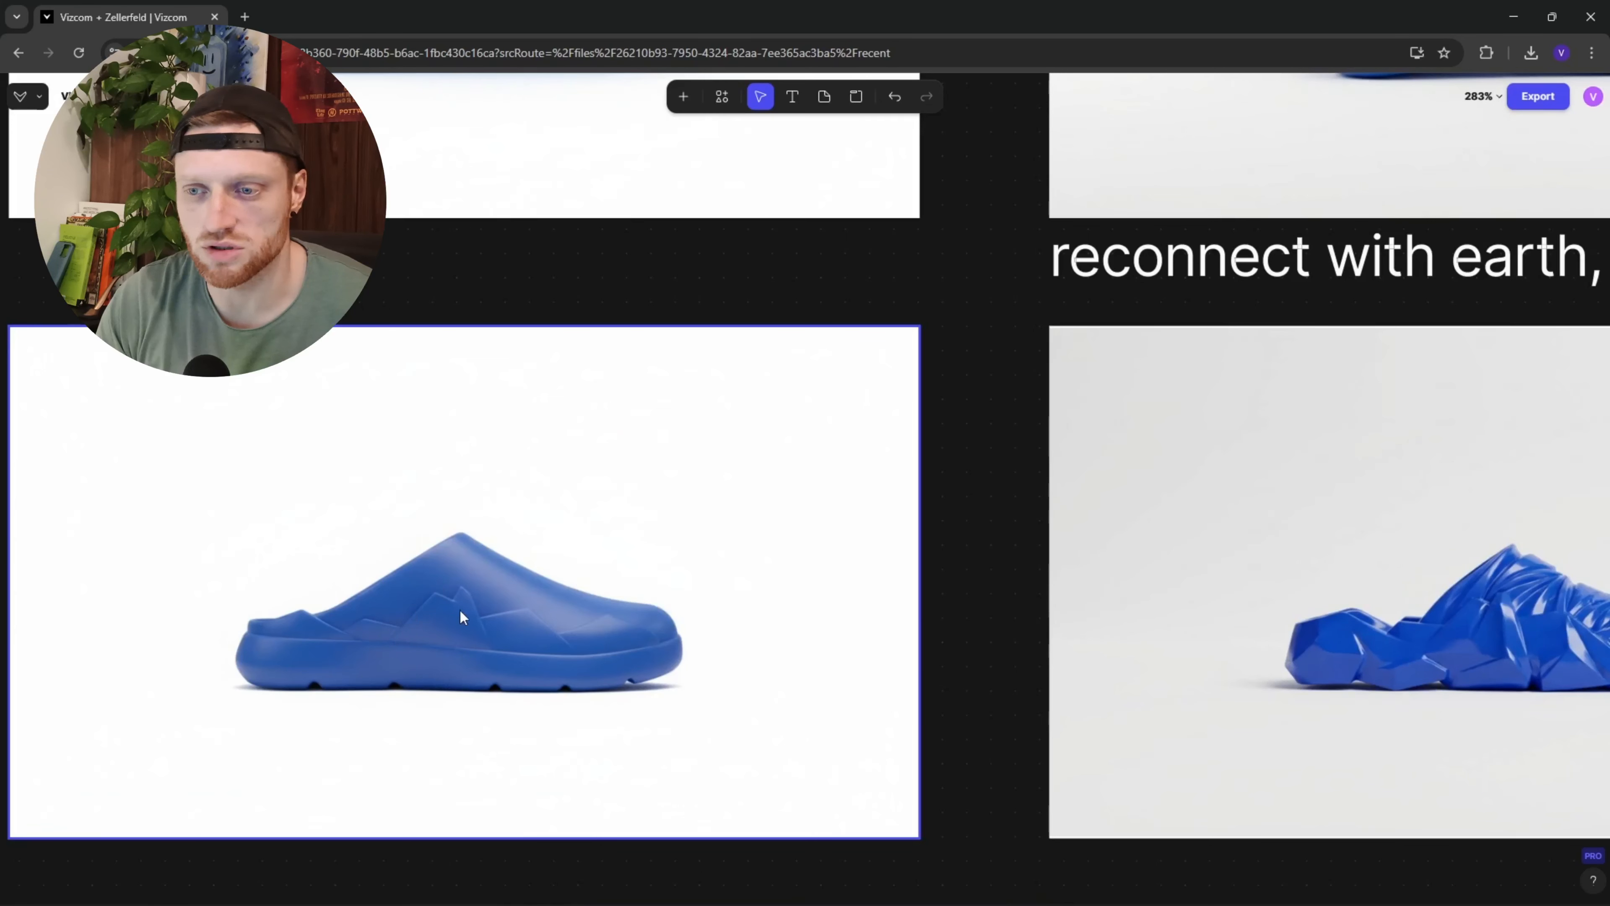
{"action": "scroll", "coordinate": [461, 691], "scroll_direction": "right", "scroll_amount": 10}
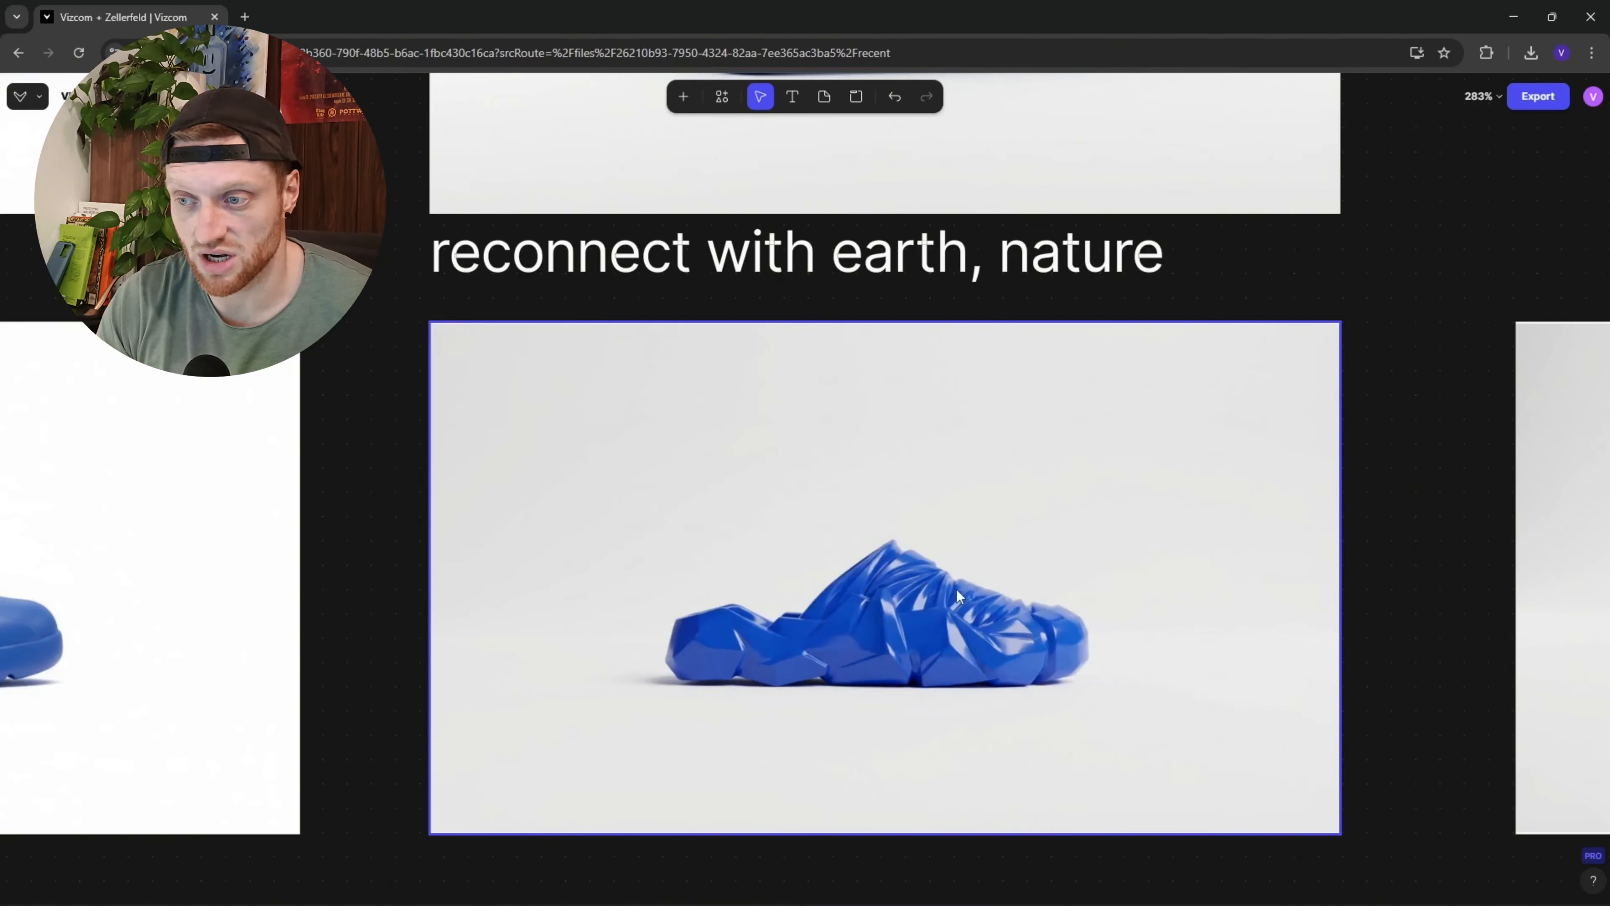
{"action": "scroll", "coordinate": [1062, 610], "scroll_direction": "down", "scroll_amount": 3}
{"action": "left_click_drag", "start_coordinate": [1060, 609], "coordinate": [1040, 656]}
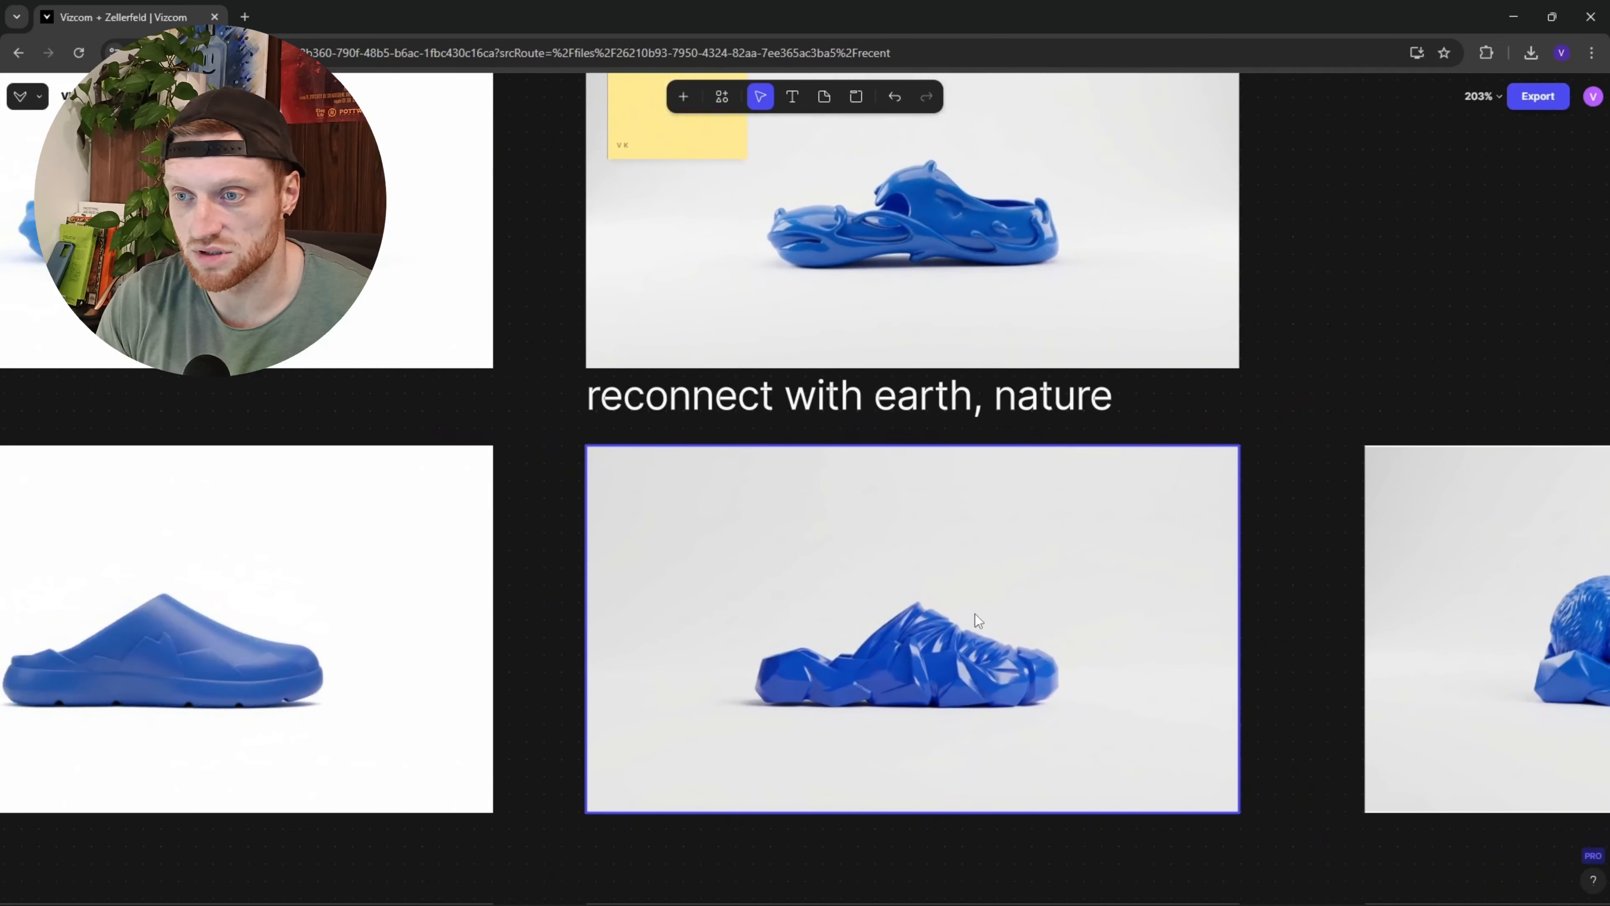
Step: Inspect the blue donkey-on-rocks render beside the faceted mule in the "reconnect with earth, nature" row
{"action": "left_click_drag", "start_coordinate": [1023, 433], "coordinate": [678, 393]}
{"action": "left_click_drag", "start_coordinate": [1259, 537], "coordinate": [868, 428]}
{"action": "scroll", "coordinate": [1118, 452], "scroll_direction": "up", "scroll_amount": 2}
{"action": "scroll", "coordinate": [1117, 451], "scroll_direction": "up", "scroll_amount": 1}
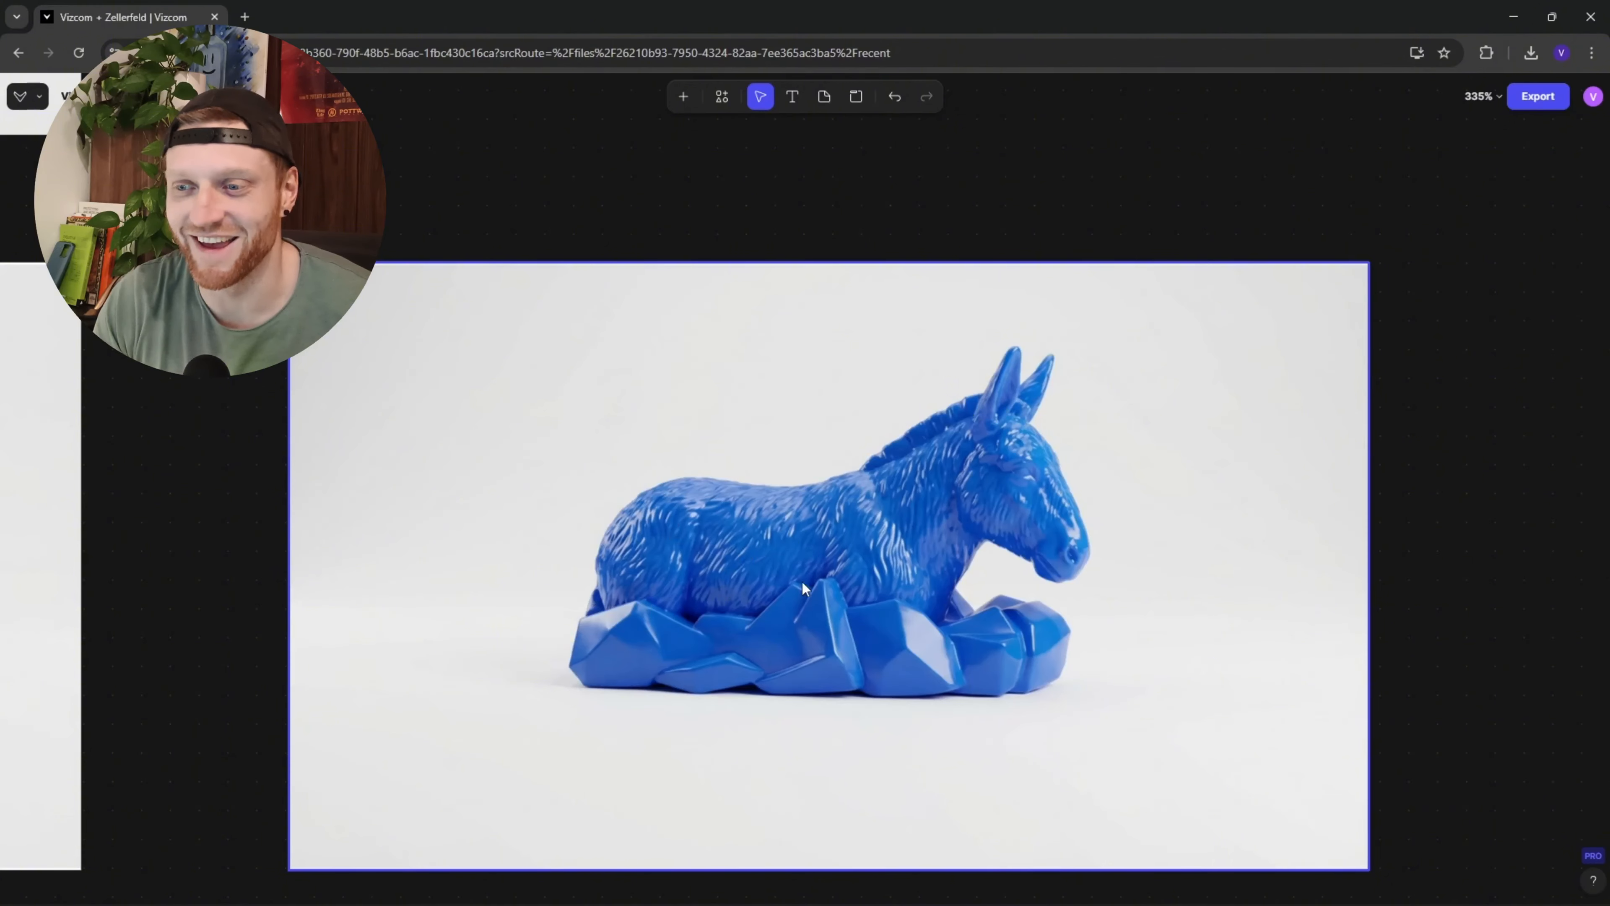
{"action": "scroll", "coordinate": [986, 571], "scroll_direction": "down", "scroll_amount": 10}
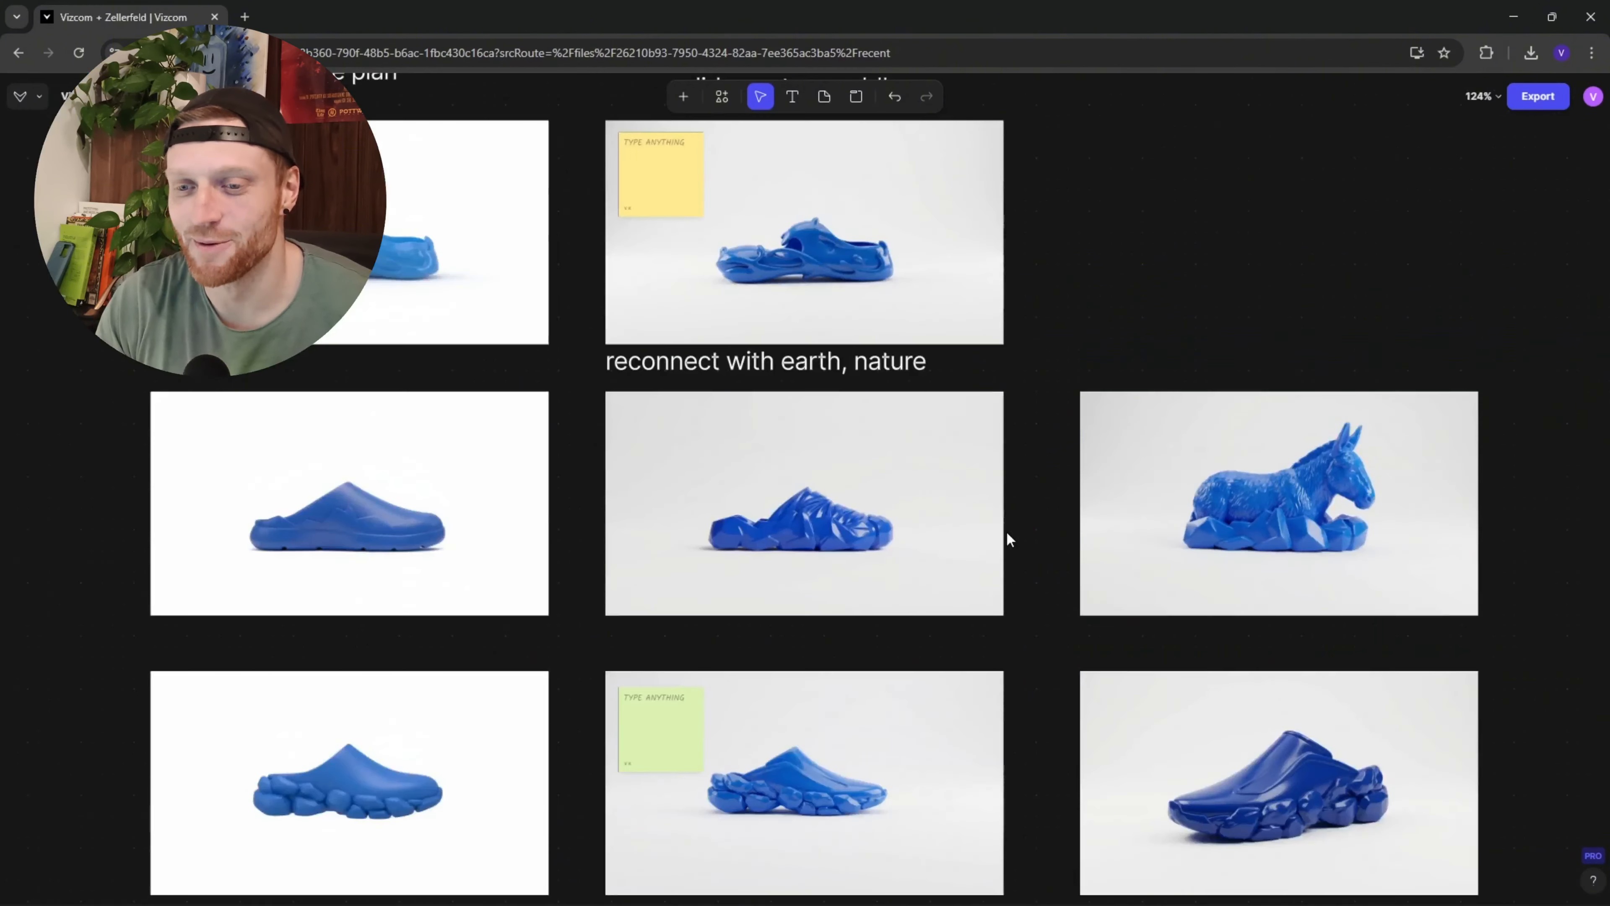
Step: Examine the stone-soled mule on the white background in the row below the smooth mule
{"action": "scroll", "coordinate": [765, 614], "scroll_direction": "up", "scroll_amount": 5}
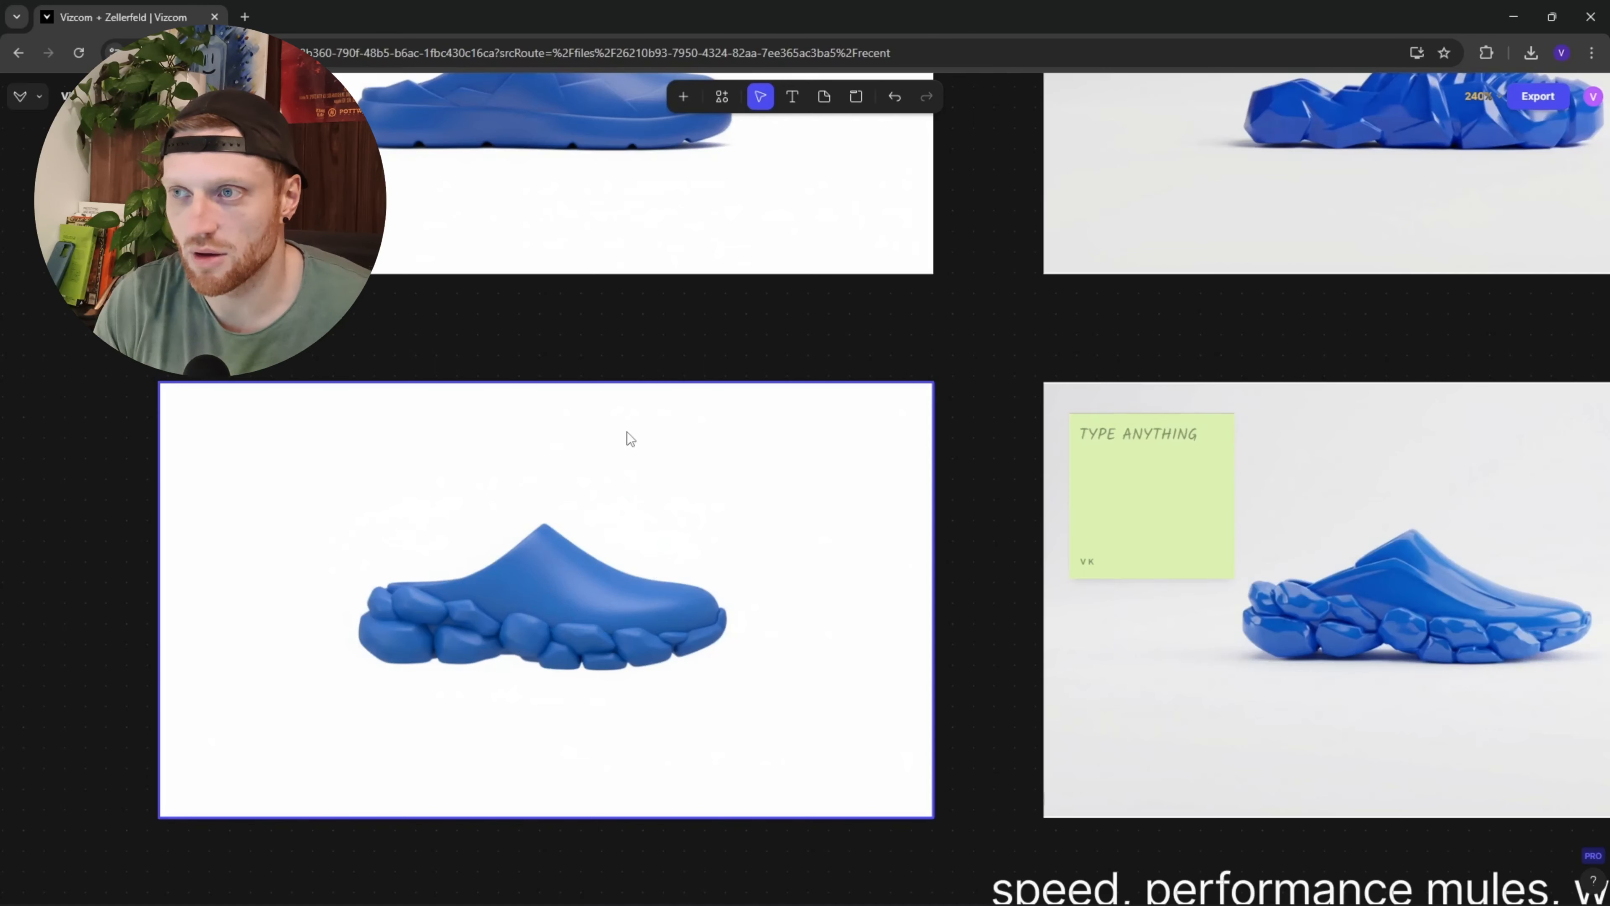
{"action": "scroll", "coordinate": [627, 432], "scroll_direction": "down", "scroll_amount": 5}
{"action": "scroll", "coordinate": [640, 545], "scroll_direction": "up", "scroll_amount": 3}
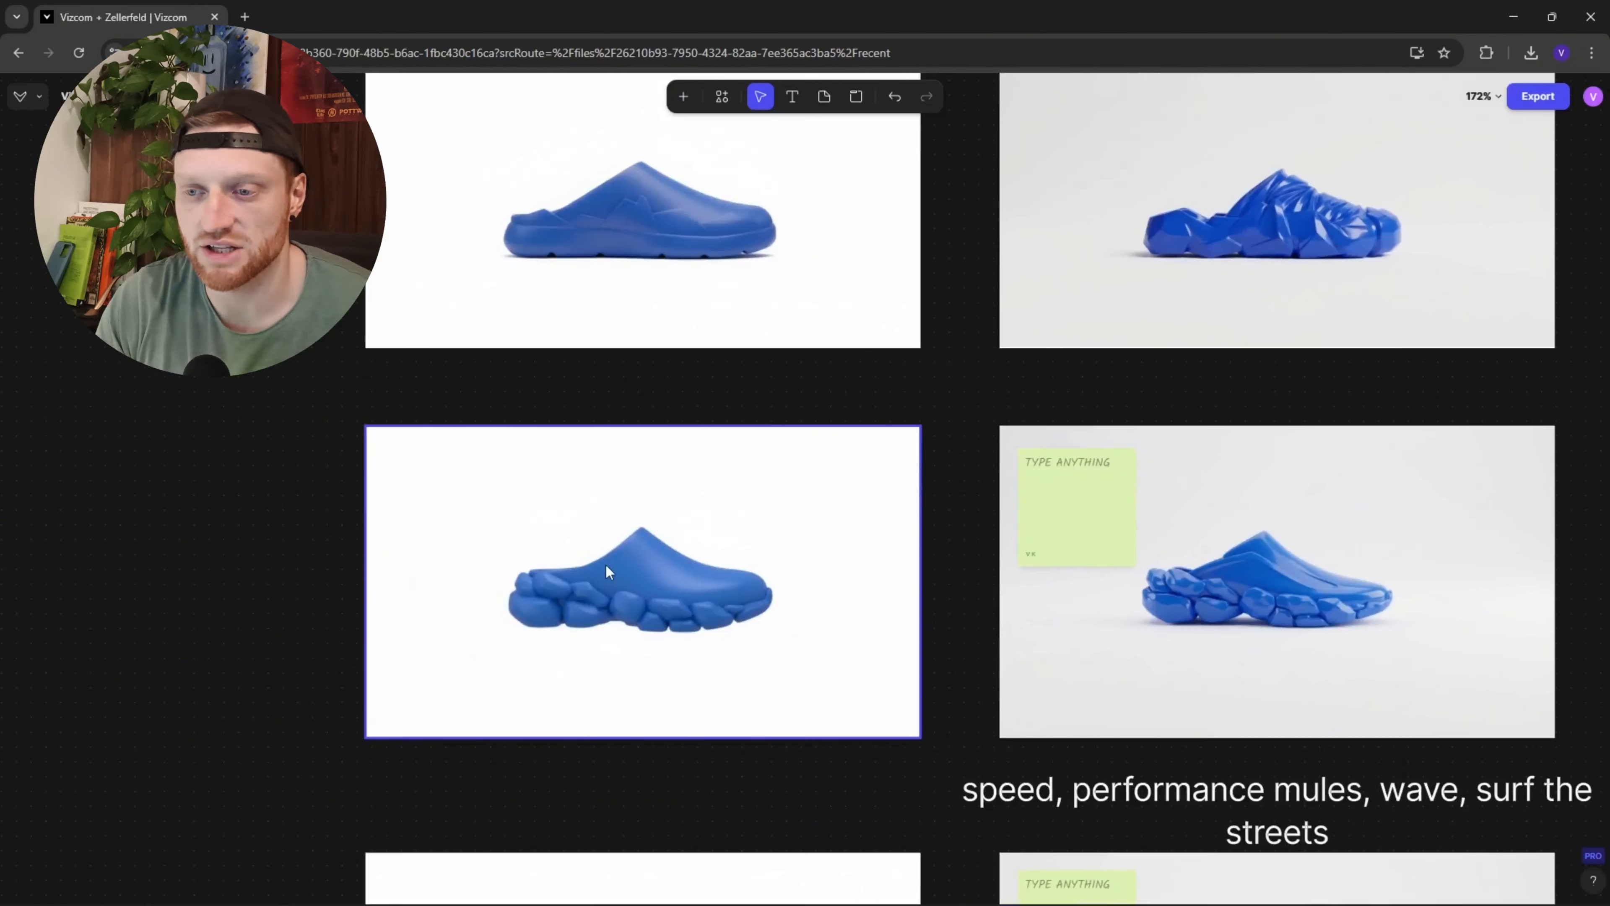
{"action": "scroll", "coordinate": [697, 482], "scroll_direction": "up", "scroll_amount": 2}
{"action": "scroll", "coordinate": [498, 658], "scroll_direction": "down", "scroll_amount": 3}
{"action": "scroll", "coordinate": [769, 398], "scroll_direction": "up", "scroll_amount": 2}
{"action": "scroll", "coordinate": [622, 518], "scroll_direction": "down", "scroll_amount": 1}
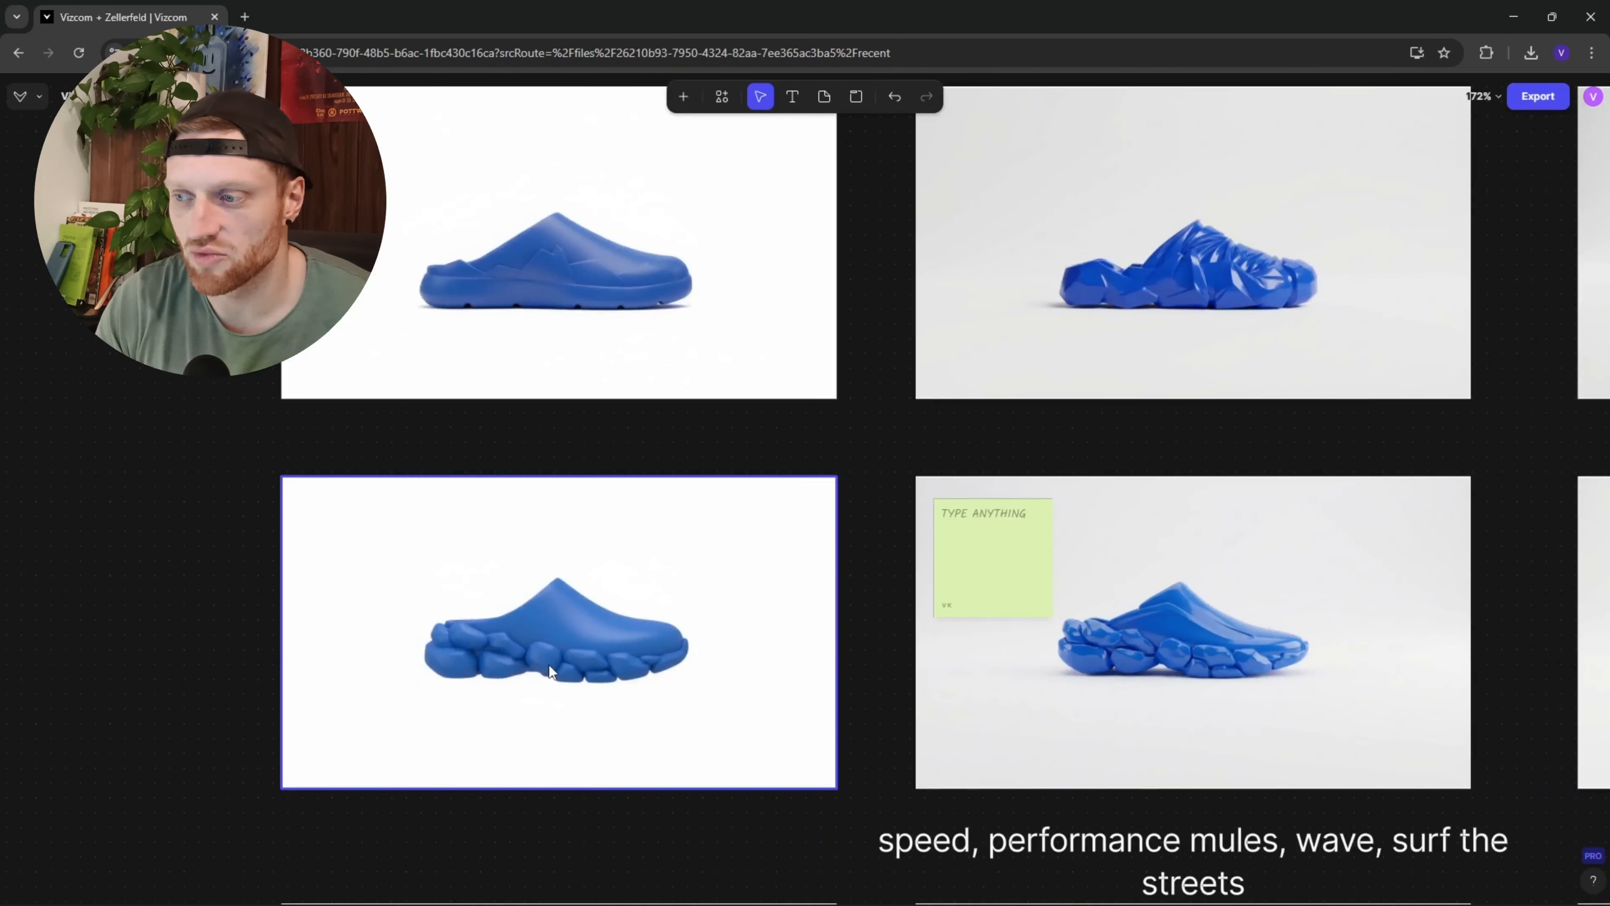
Step: Inspect the glossy stone-soled mule with the green note and its dark blue angled view
{"action": "left_click", "coordinate": [1313, 637]}
{"action": "scroll", "coordinate": [1178, 565], "scroll_direction": "up", "scroll_amount": 4}
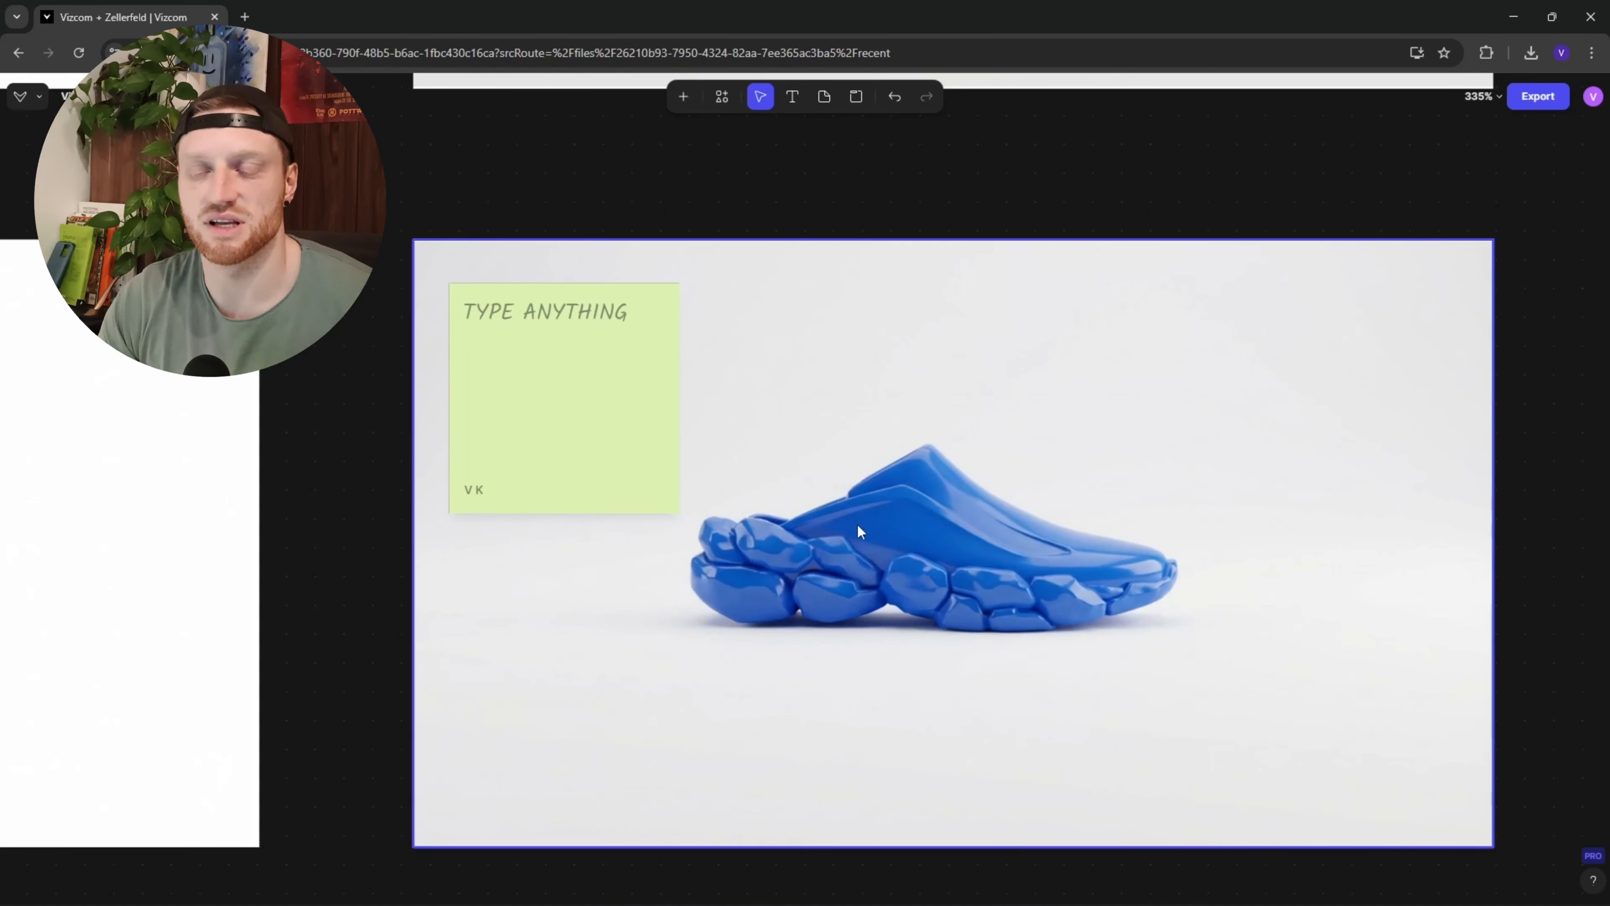
{"action": "left_click_drag", "start_coordinate": [958, 512], "coordinate": [685, 531]}
{"action": "scroll", "coordinate": [689, 536], "scroll_direction": "down", "scroll_amount": 2}
{"action": "left_click_drag", "start_coordinate": [1014, 538], "coordinate": [781, 546]}
{"action": "scroll", "coordinate": [781, 546], "scroll_direction": "down", "scroll_amount": 1}
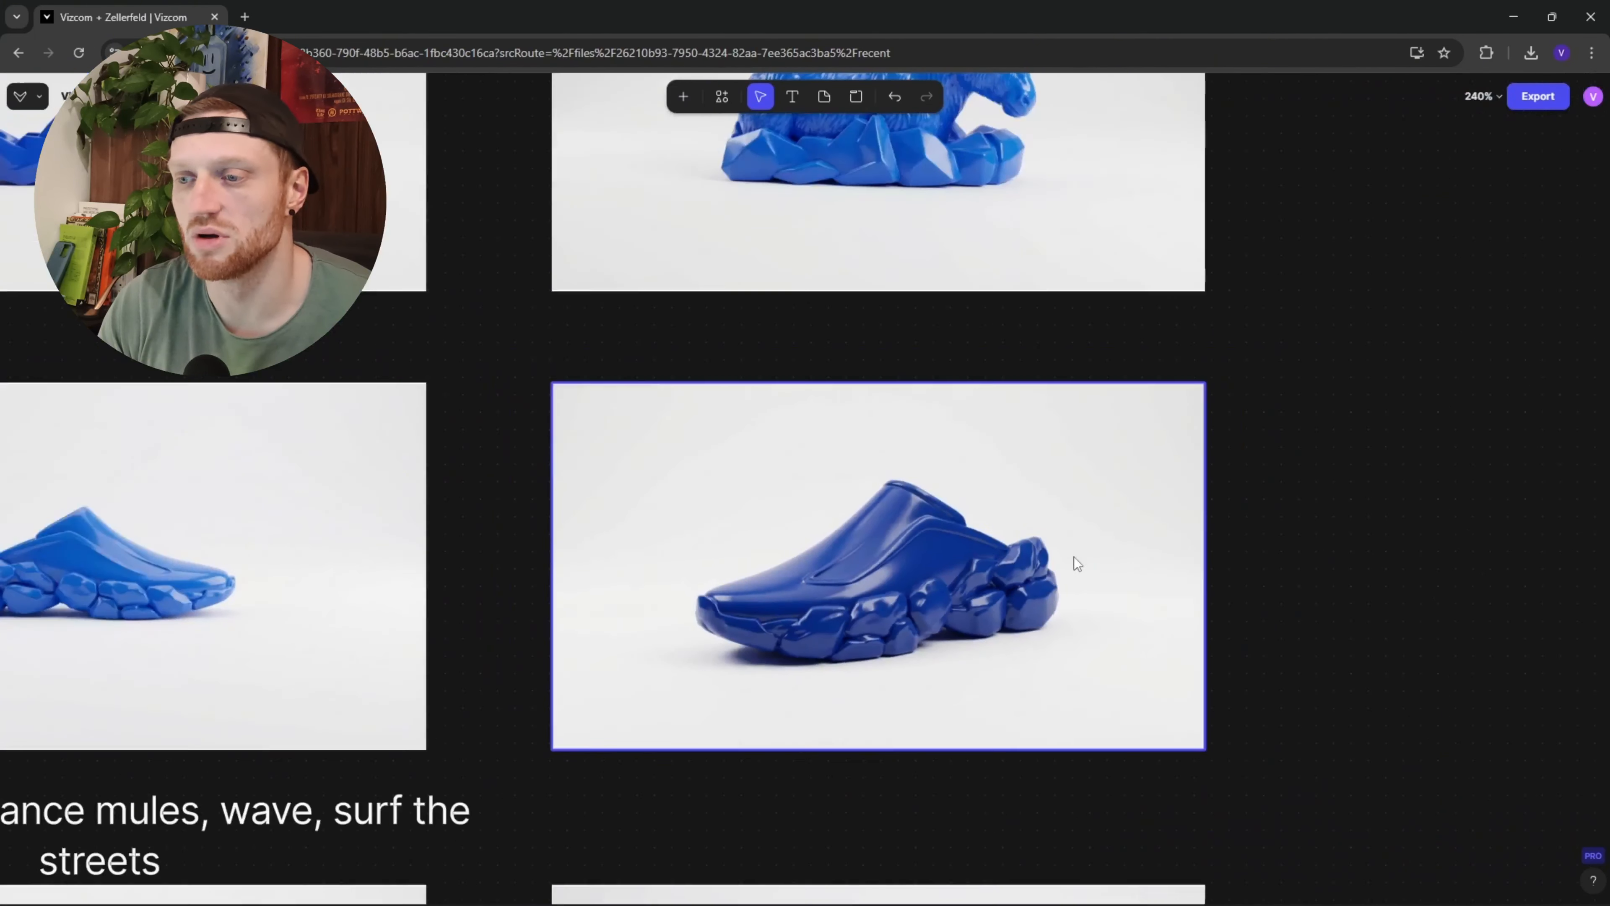
{"action": "scroll", "coordinate": [1074, 556], "scroll_direction": "up", "scroll_amount": 2}
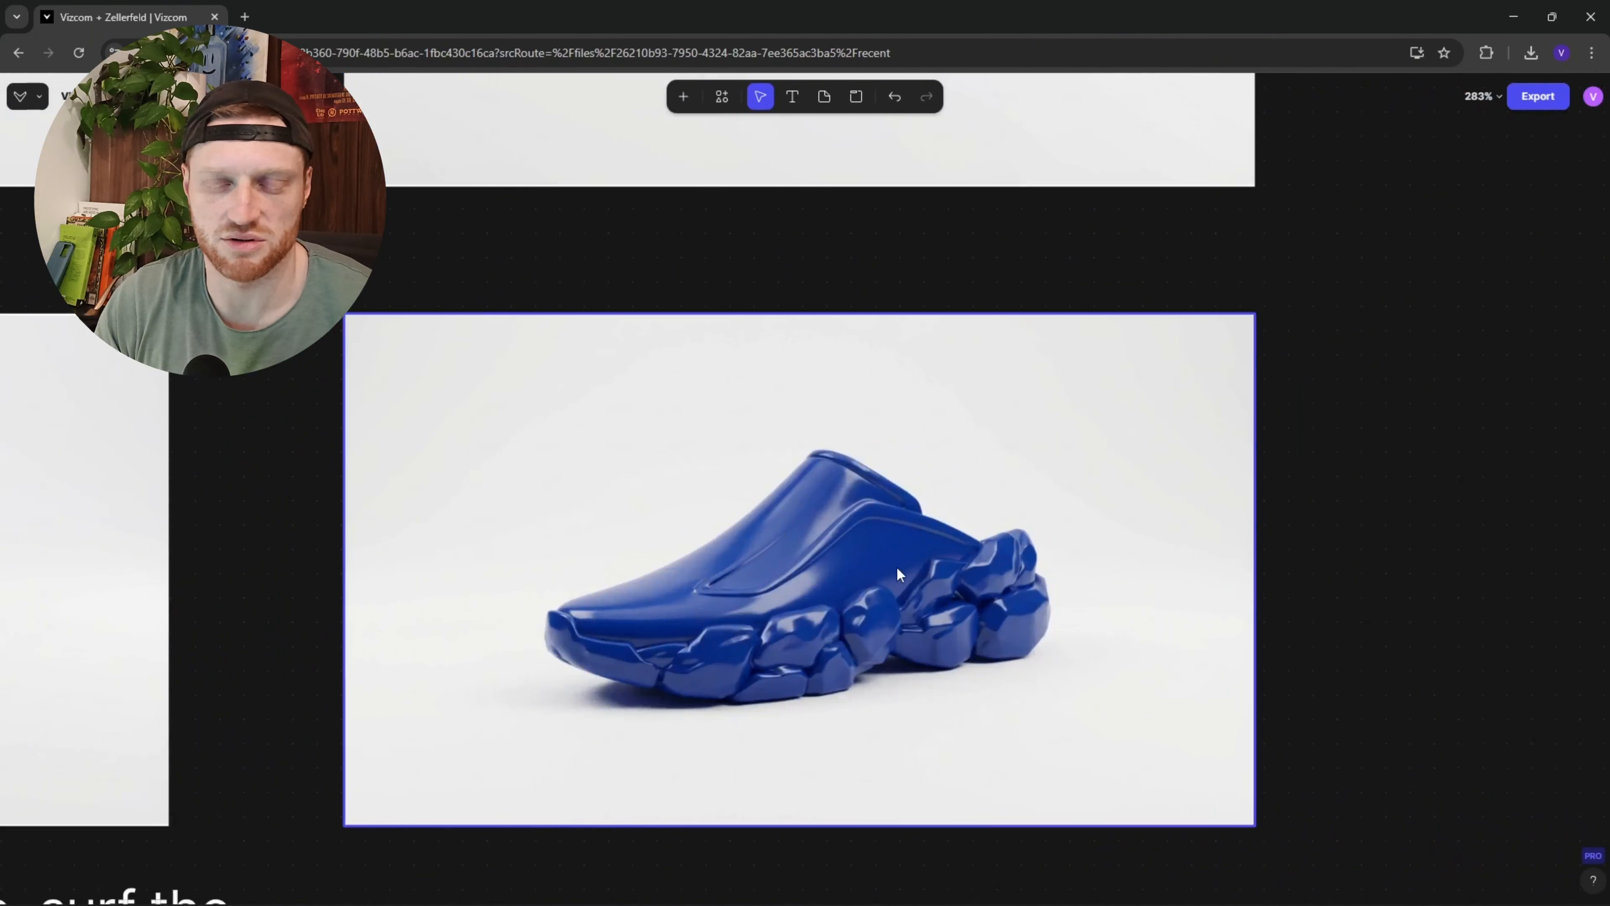
{"action": "scroll", "coordinate": [1010, 550], "scroll_direction": "down", "scroll_amount": 2}
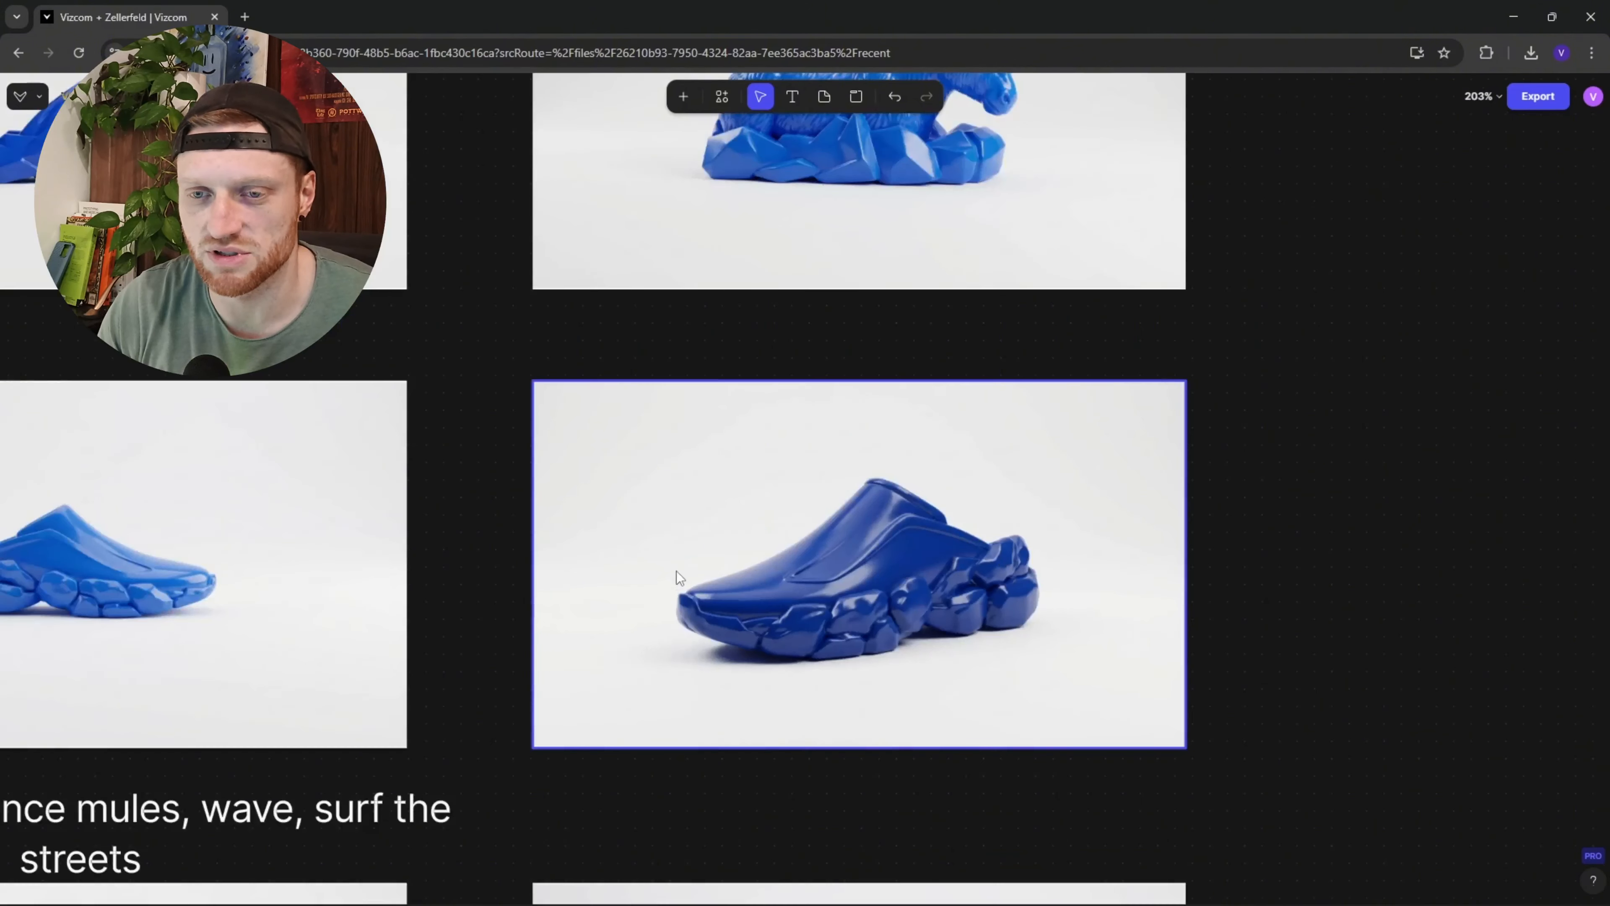
Step: Compare the "speed, performance mules, wave, surf the streets" renders, including the one marked with red lines
{"action": "left_click_drag", "start_coordinate": [579, 557], "coordinate": [1015, 338]}
{"action": "left_click_drag", "start_coordinate": [731, 552], "coordinate": [1053, 305]}
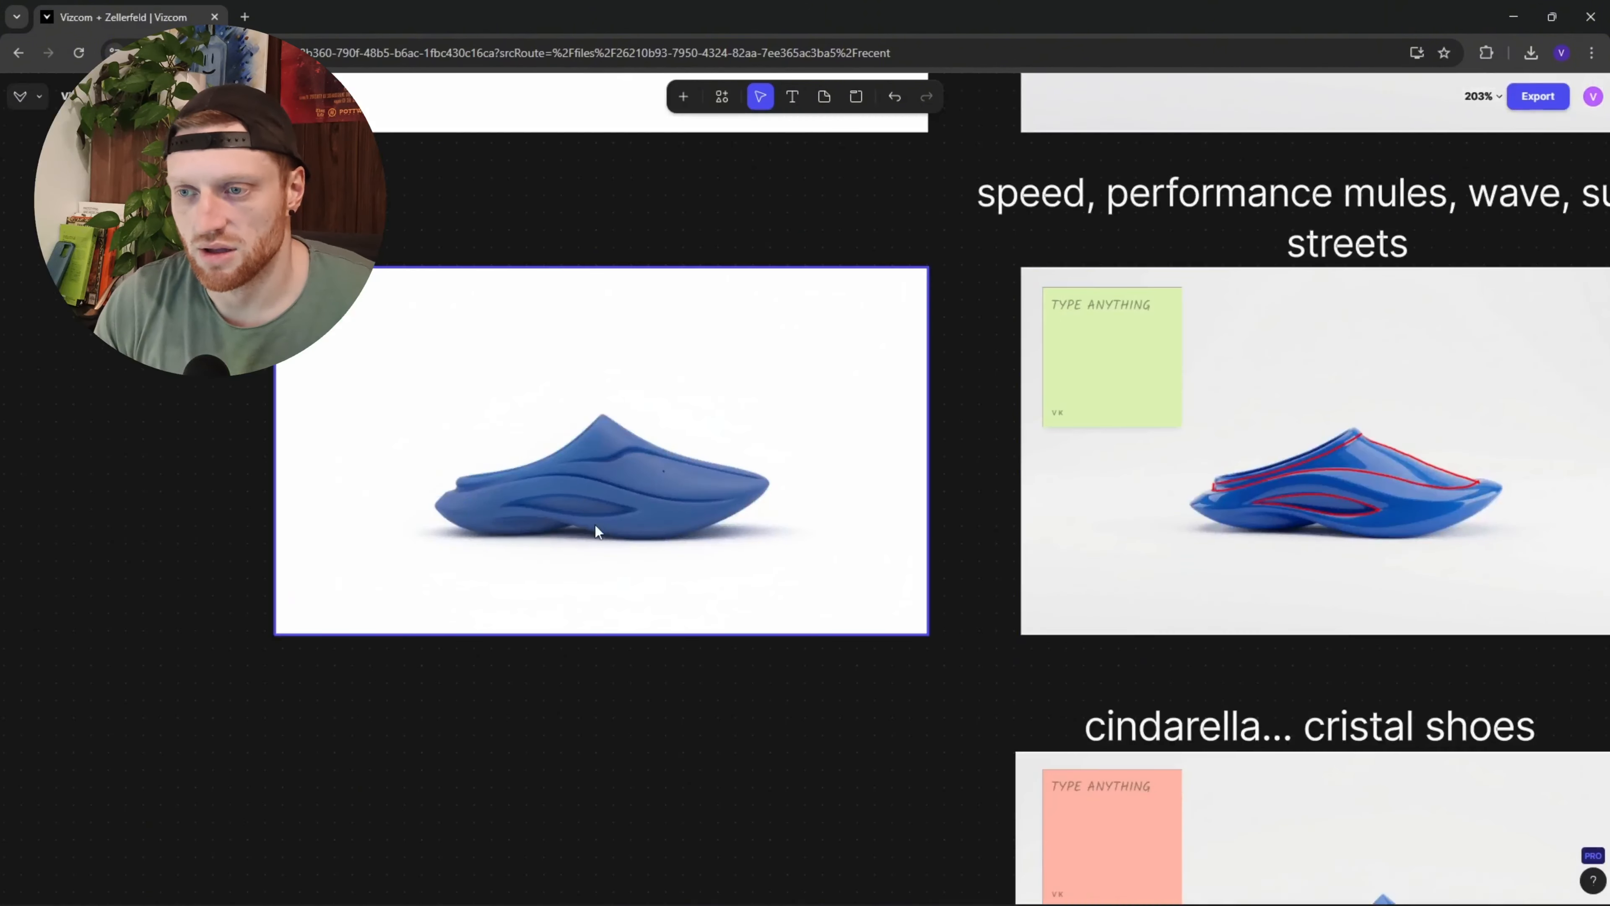
{"action": "left_click_drag", "start_coordinate": [721, 479], "coordinate": [423, 541]}
{"action": "left_click_drag", "start_coordinate": [868, 558], "coordinate": [431, 594]}
{"action": "left_click_drag", "start_coordinate": [970, 564], "coordinate": [633, 551]}
{"action": "left_click_drag", "start_coordinate": [337, 535], "coordinate": [855, 486]}
{"action": "scroll", "coordinate": [174, 497], "scroll_direction": "right", "scroll_amount": 5}
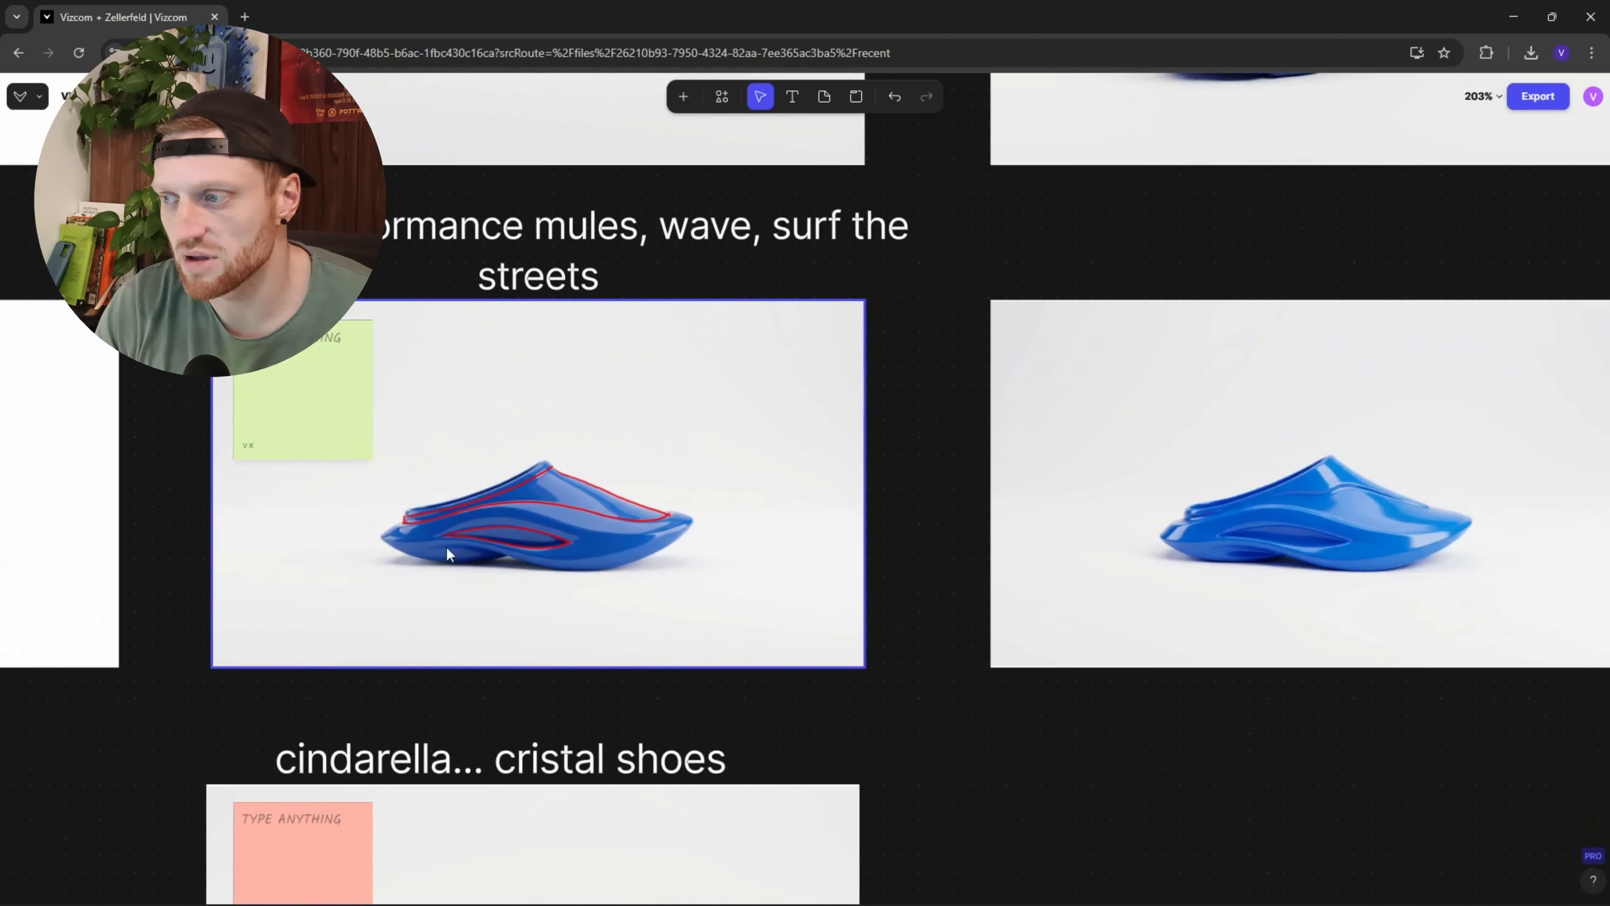
Step: Examine the faceted shoe render under the "cindarella... cristal shoes" label
{"action": "scroll", "coordinate": [836, 519], "scroll_direction": "down", "scroll_amount": 3}
{"action": "scroll", "coordinate": [784, 555], "scroll_direction": "down", "scroll_amount": 6}
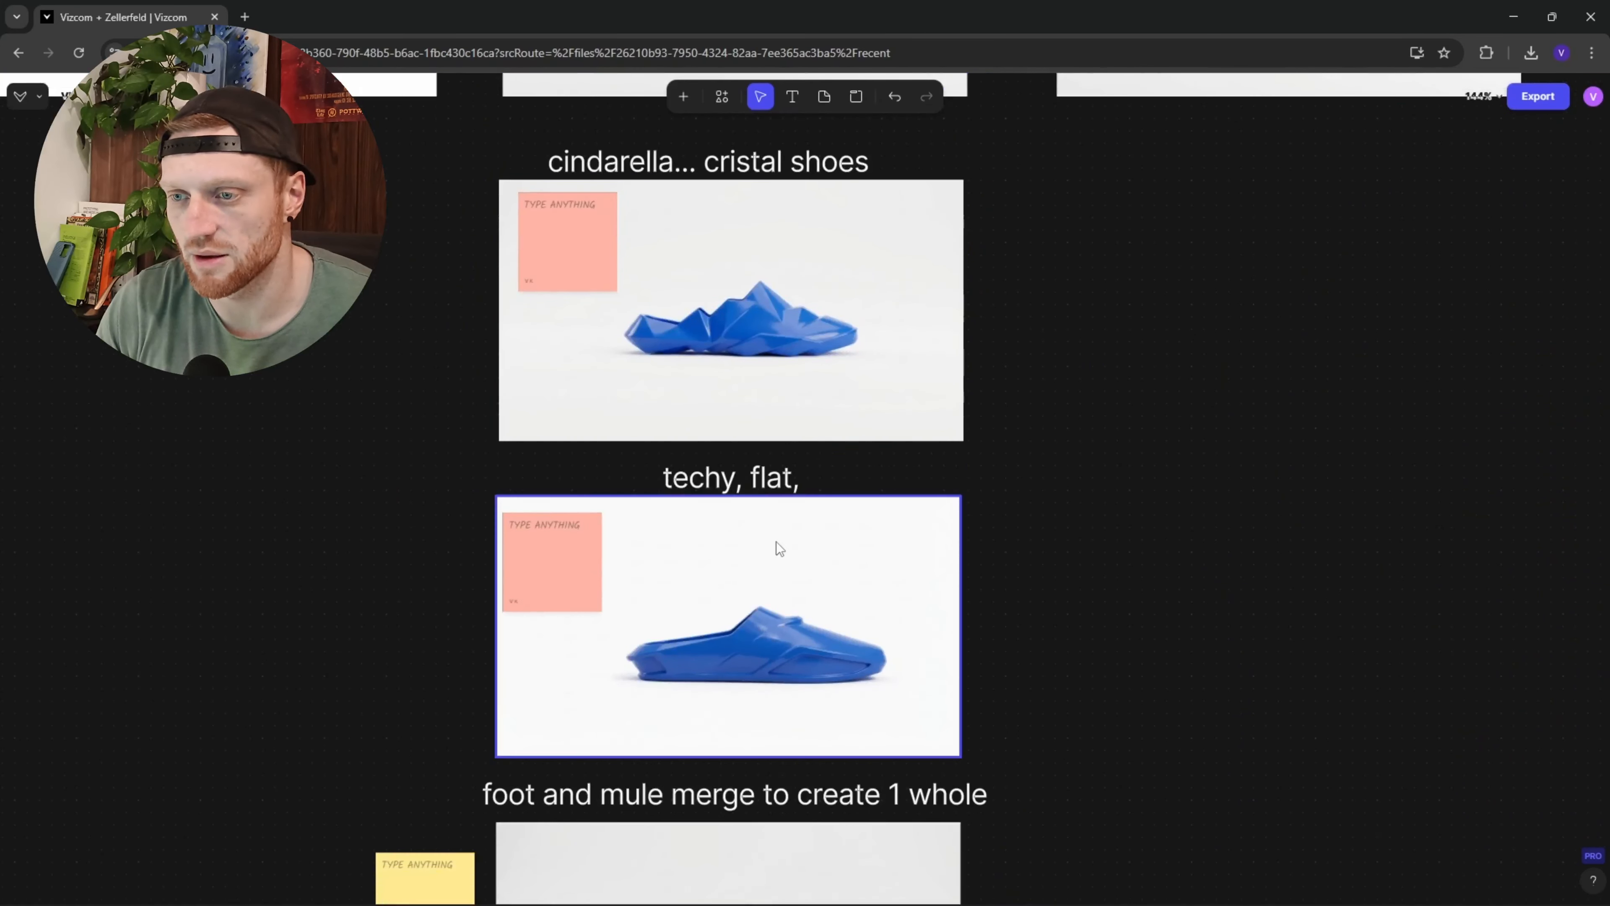
{"action": "scroll", "coordinate": [776, 541], "scroll_direction": "up", "scroll_amount": 5}
{"action": "scroll", "coordinate": [735, 452], "scroll_direction": "up", "scroll_amount": 1}
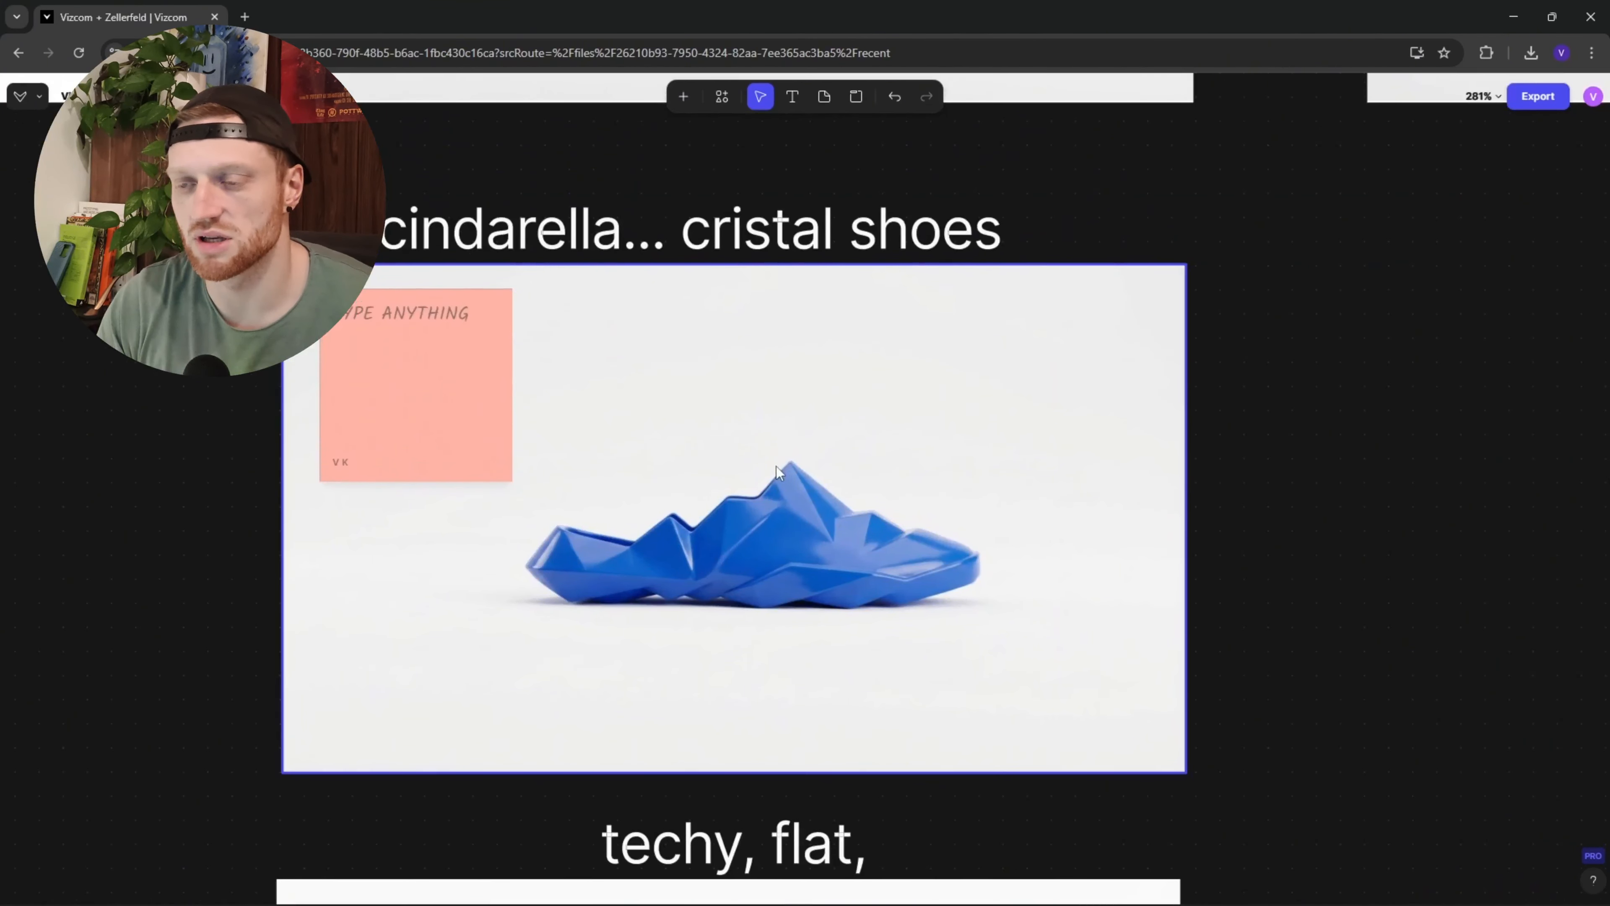
Step: Examine the "techy, flat," shoe and the "foot and mule merge to create 1 whole" concept
{"action": "scroll", "coordinate": [767, 594], "scroll_direction": "down", "scroll_amount": 9}
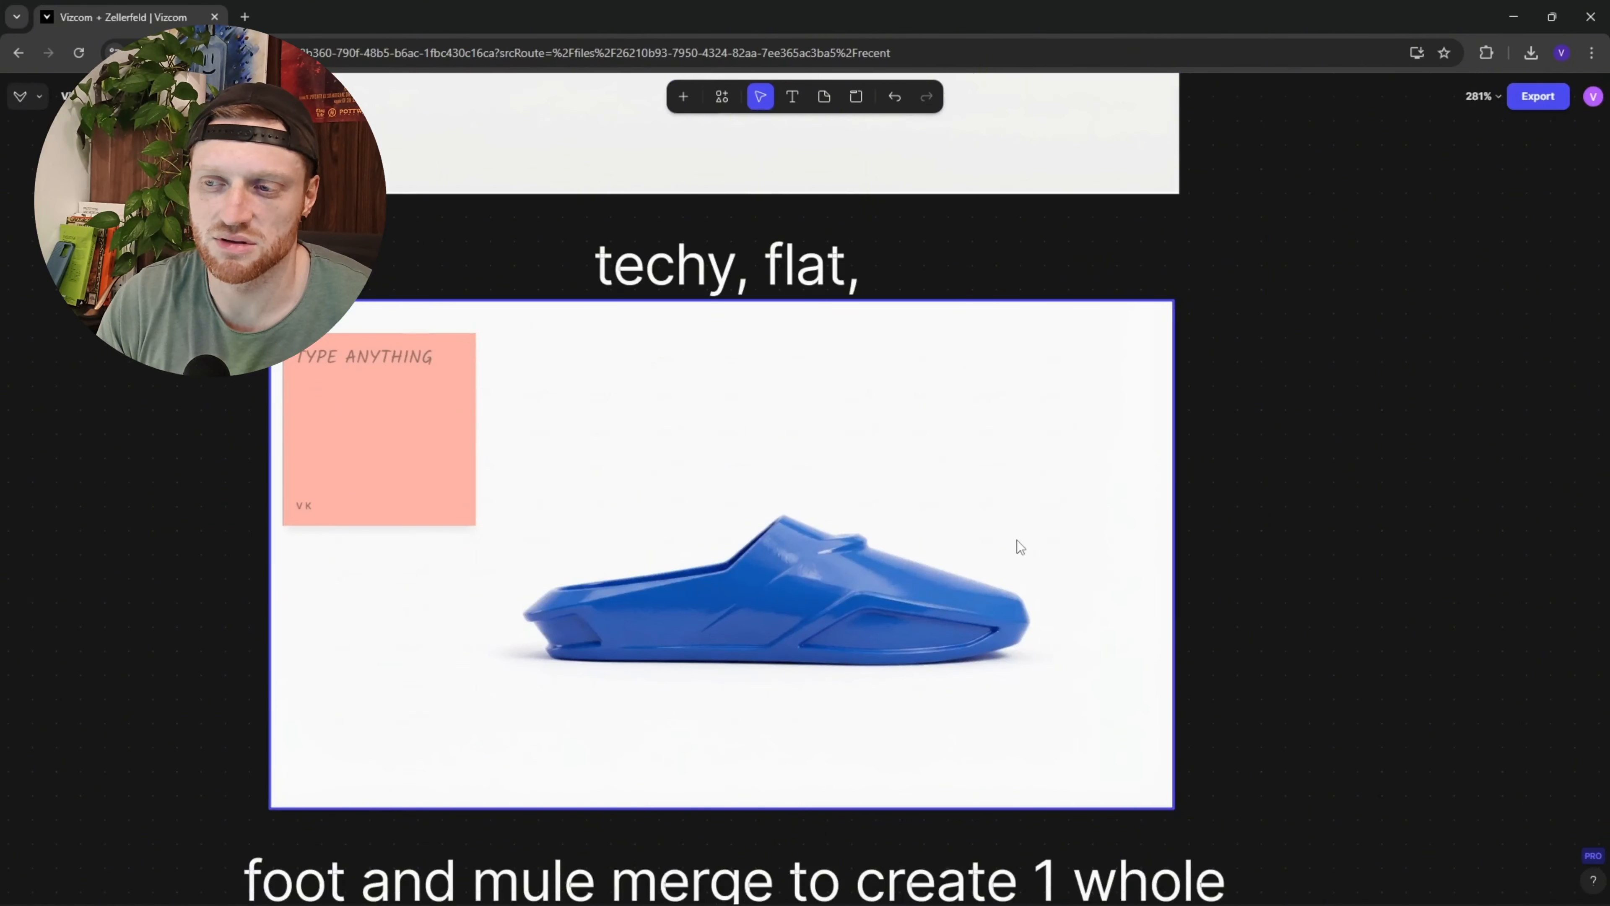
{"action": "scroll", "coordinate": [937, 624], "scroll_direction": "down", "scroll_amount": 3}
{"action": "scroll", "coordinate": [897, 484], "scroll_direction": "down", "scroll_amount": 7}
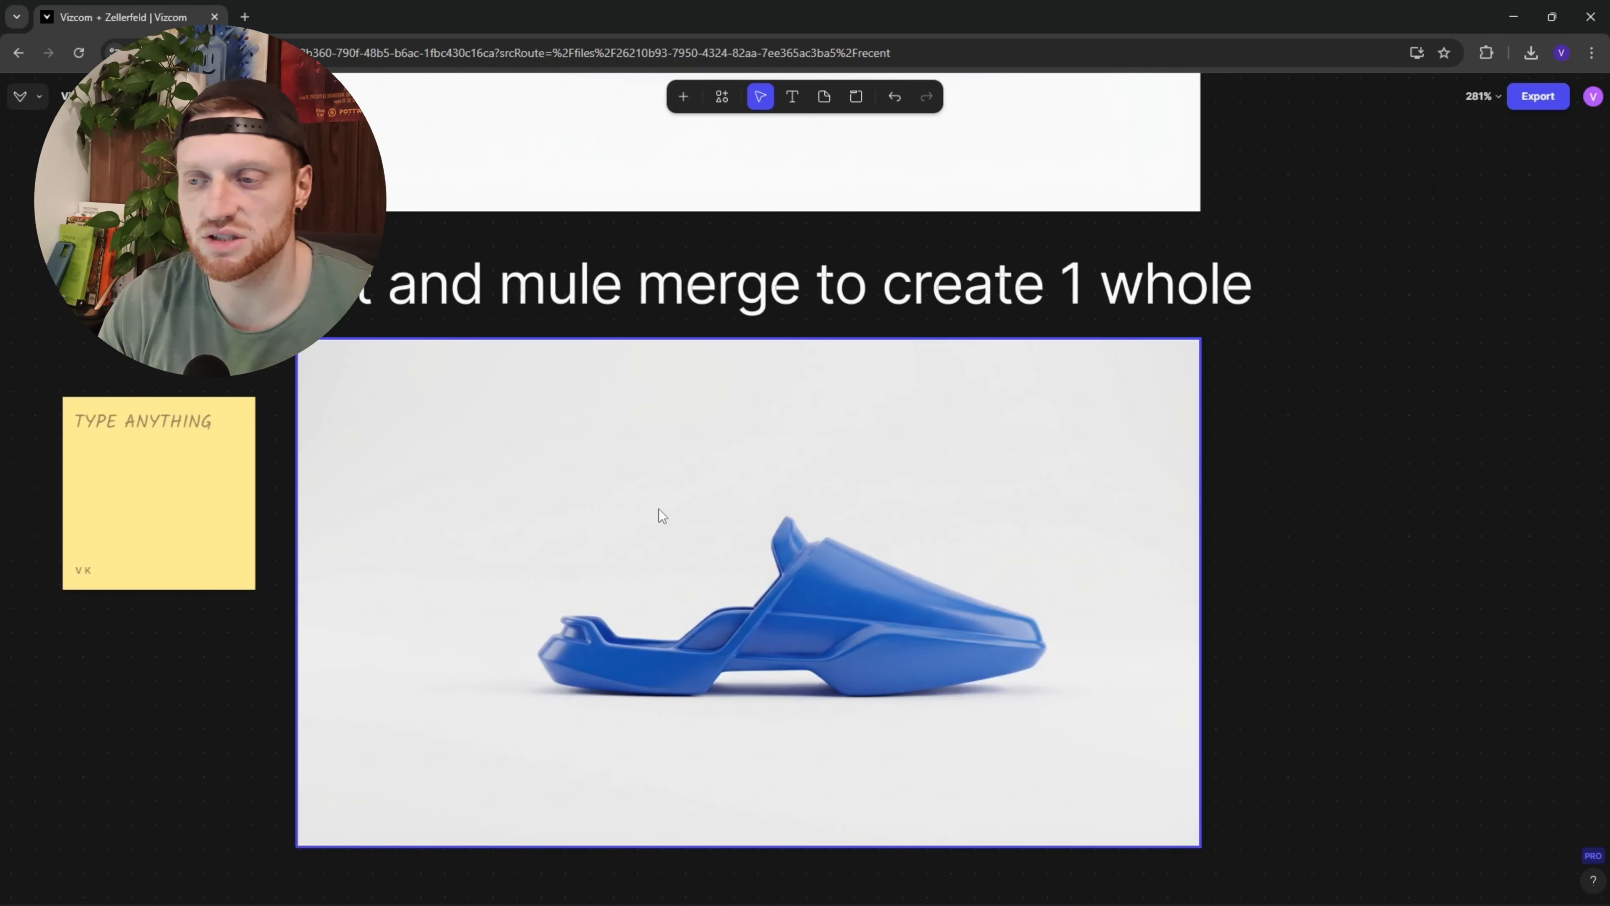
Step: Compare the "sharp, cyber mule" render with its neighbouring variant that has a cut-out under the arch
{"action": "scroll", "coordinate": [659, 509], "scroll_direction": "down", "scroll_amount": 3}
{"action": "left_click_drag", "start_coordinate": [654, 572], "coordinate": [634, 219]}
{"action": "scroll", "coordinate": [595, 417], "scroll_direction": "down", "scroll_amount": 2}
{"action": "scroll", "coordinate": [687, 504], "scroll_direction": "up", "scroll_amount": 3}
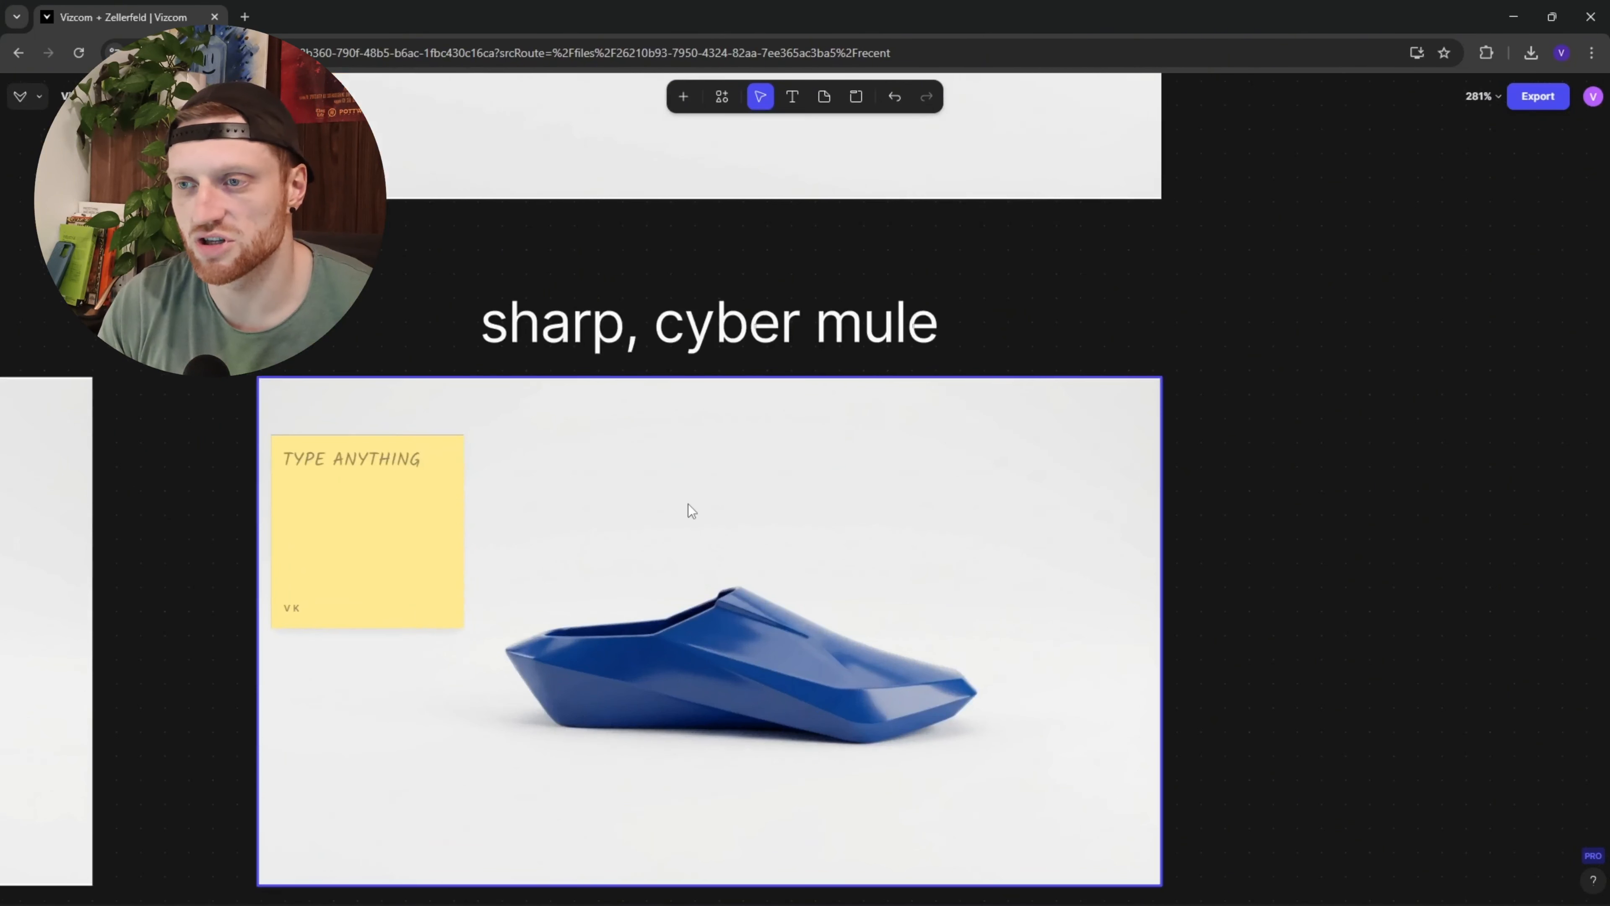
{"action": "scroll", "coordinate": [659, 540], "scroll_direction": "down", "scroll_amount": 2}
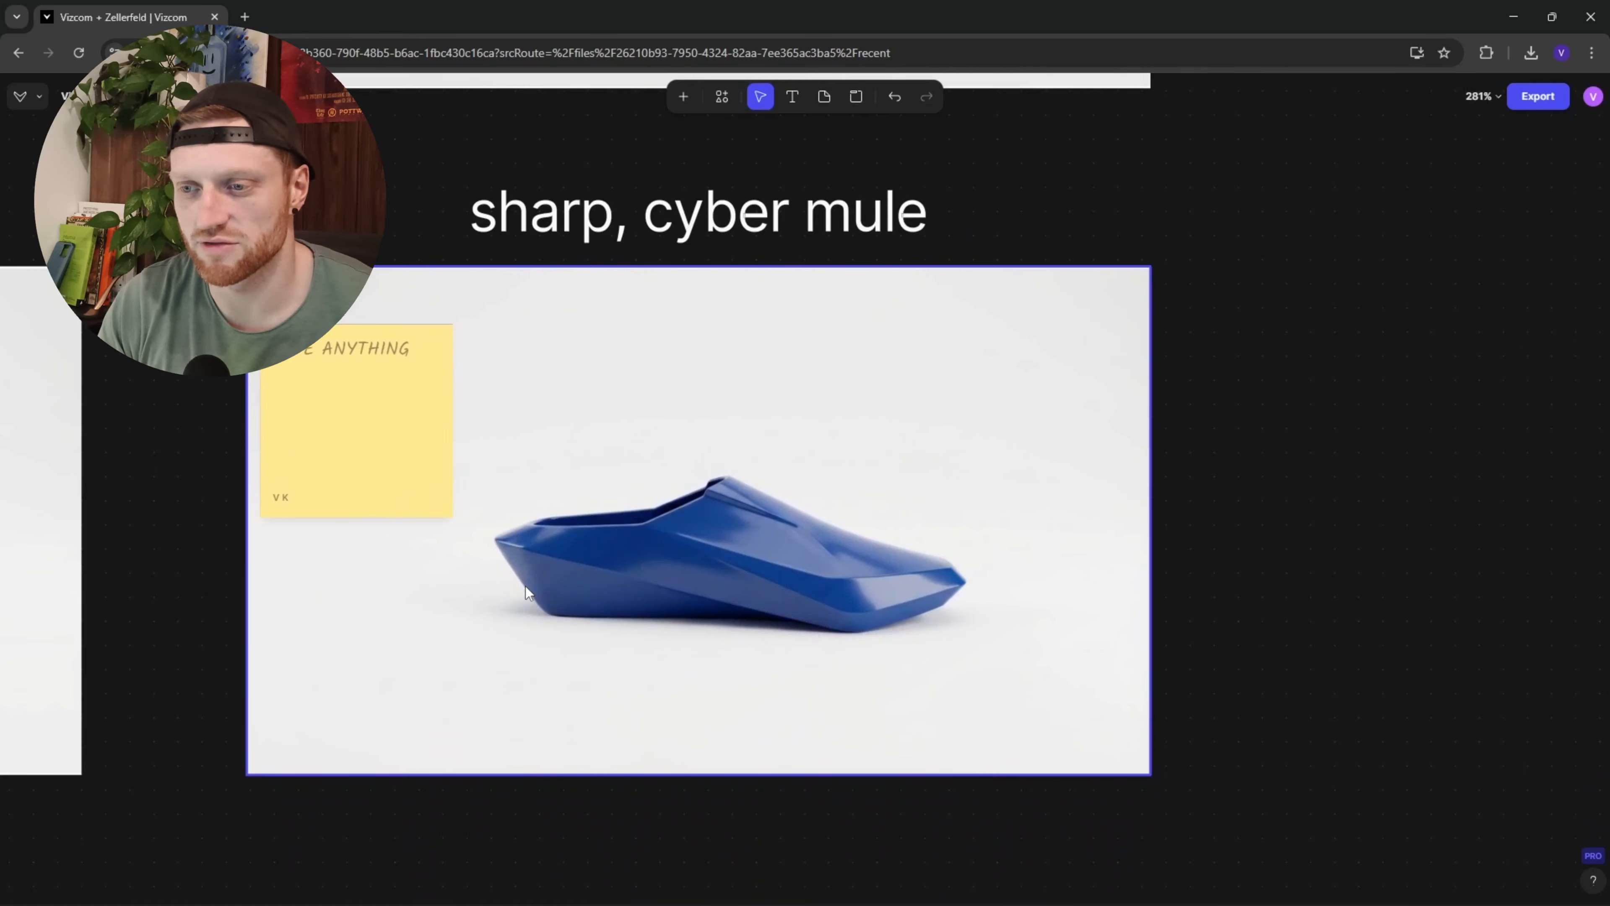
{"action": "scroll", "coordinate": [715, 492], "scroll_direction": "down", "scroll_amount": 1}
{"action": "scroll", "coordinate": [1050, 509], "scroll_direction": "left", "scroll_amount": 5}
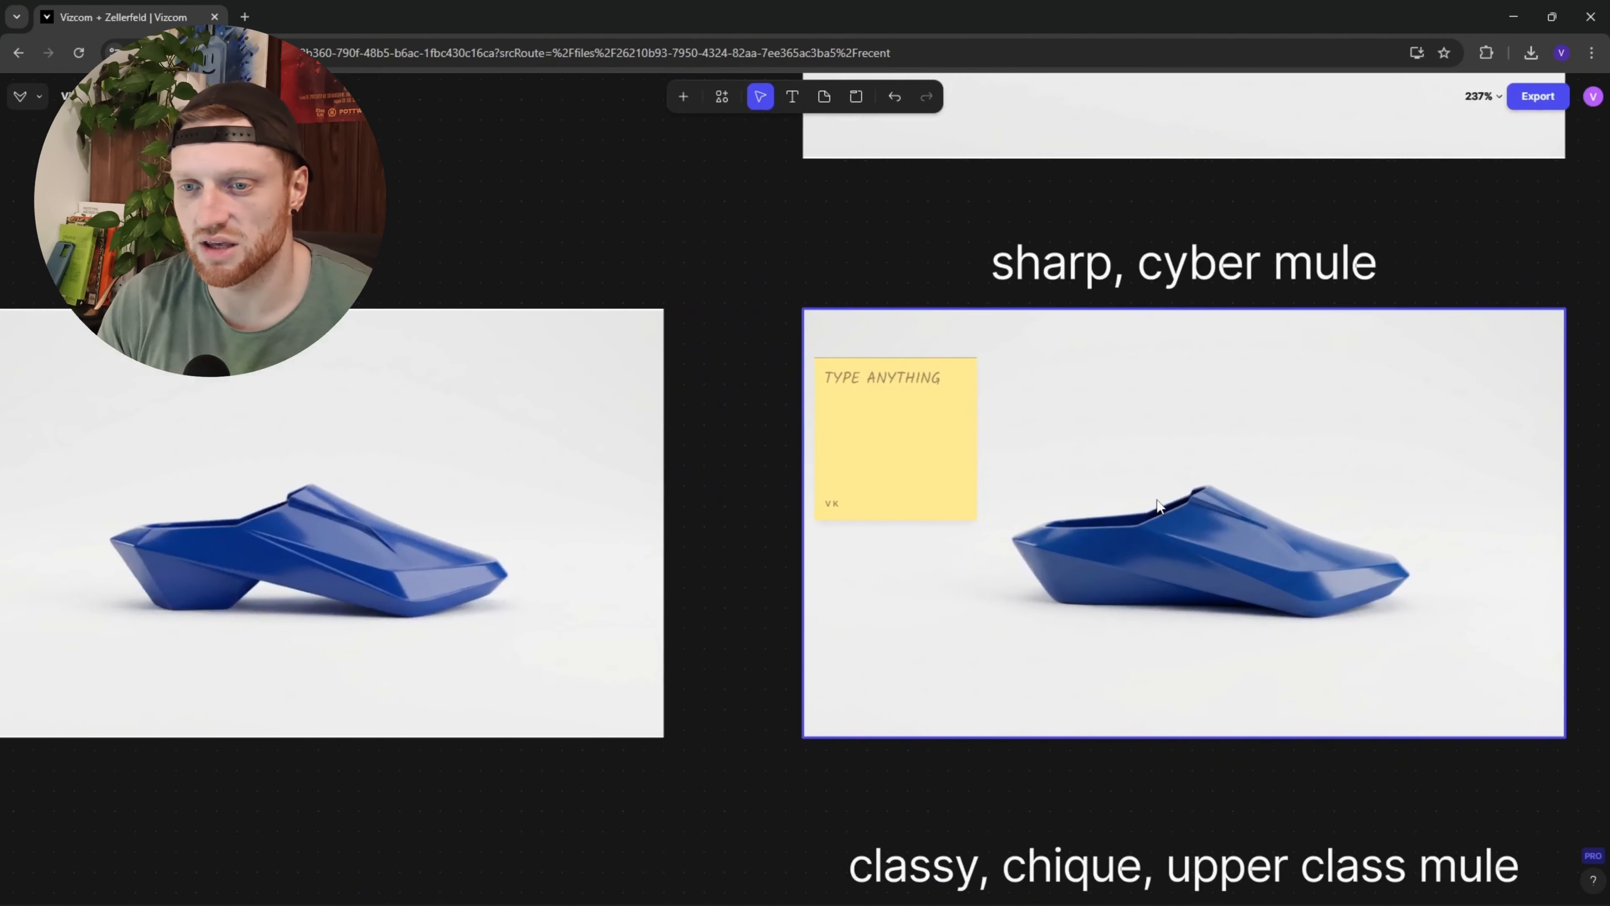
{"action": "scroll", "coordinate": [402, 551], "scroll_direction": "left", "scroll_amount": 2}
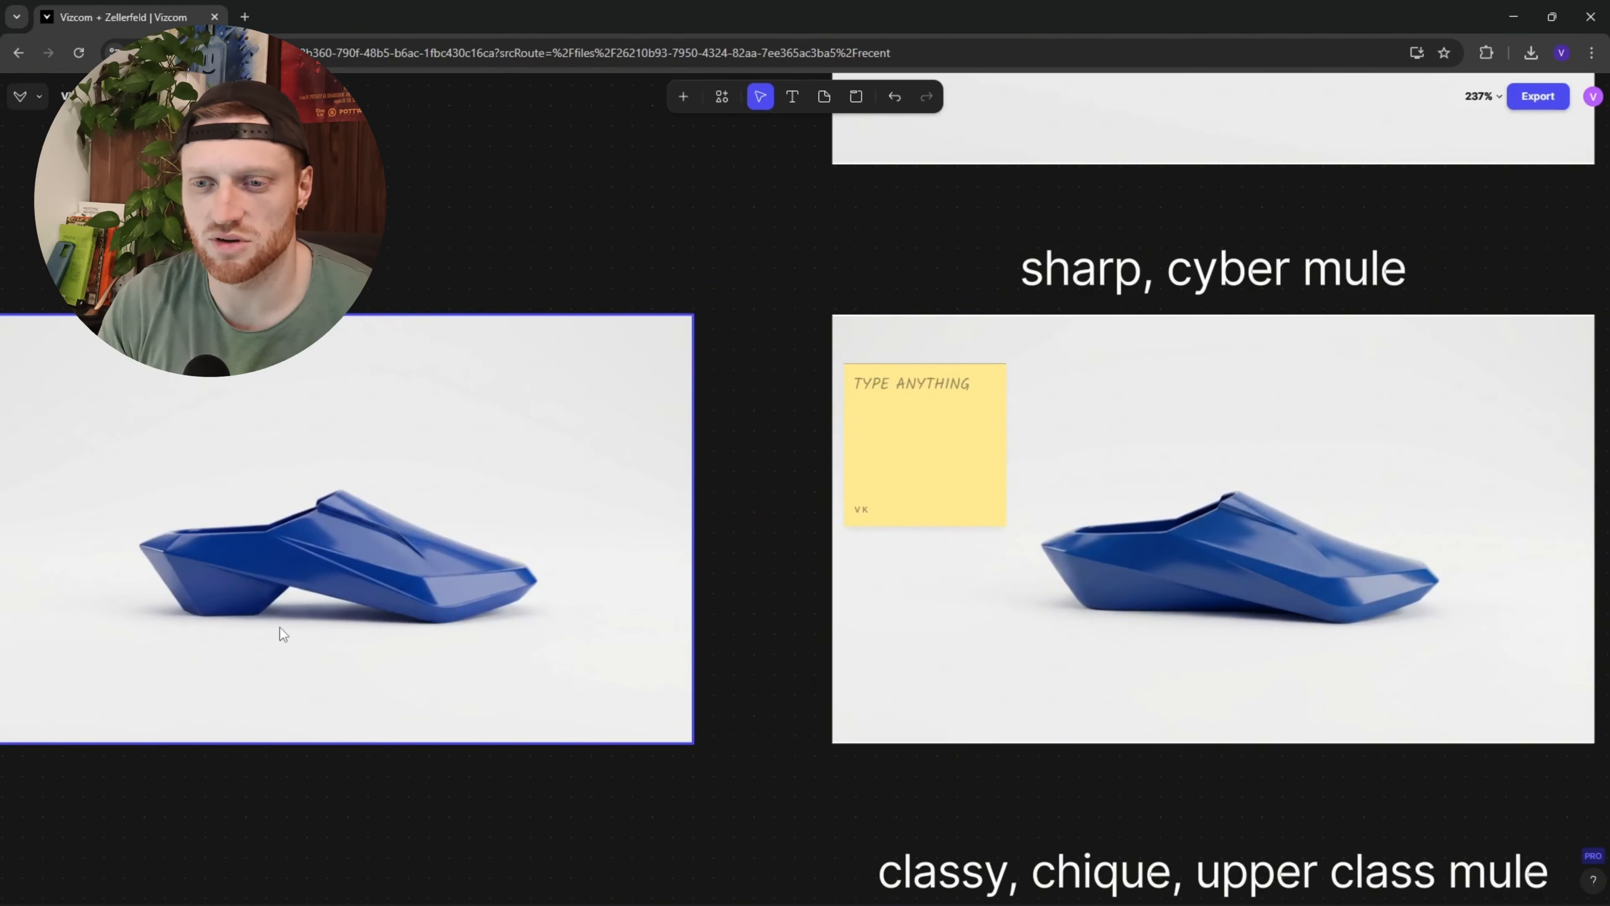
{"action": "scroll", "coordinate": [685, 554], "scroll_direction": "right", "scroll_amount": 8}
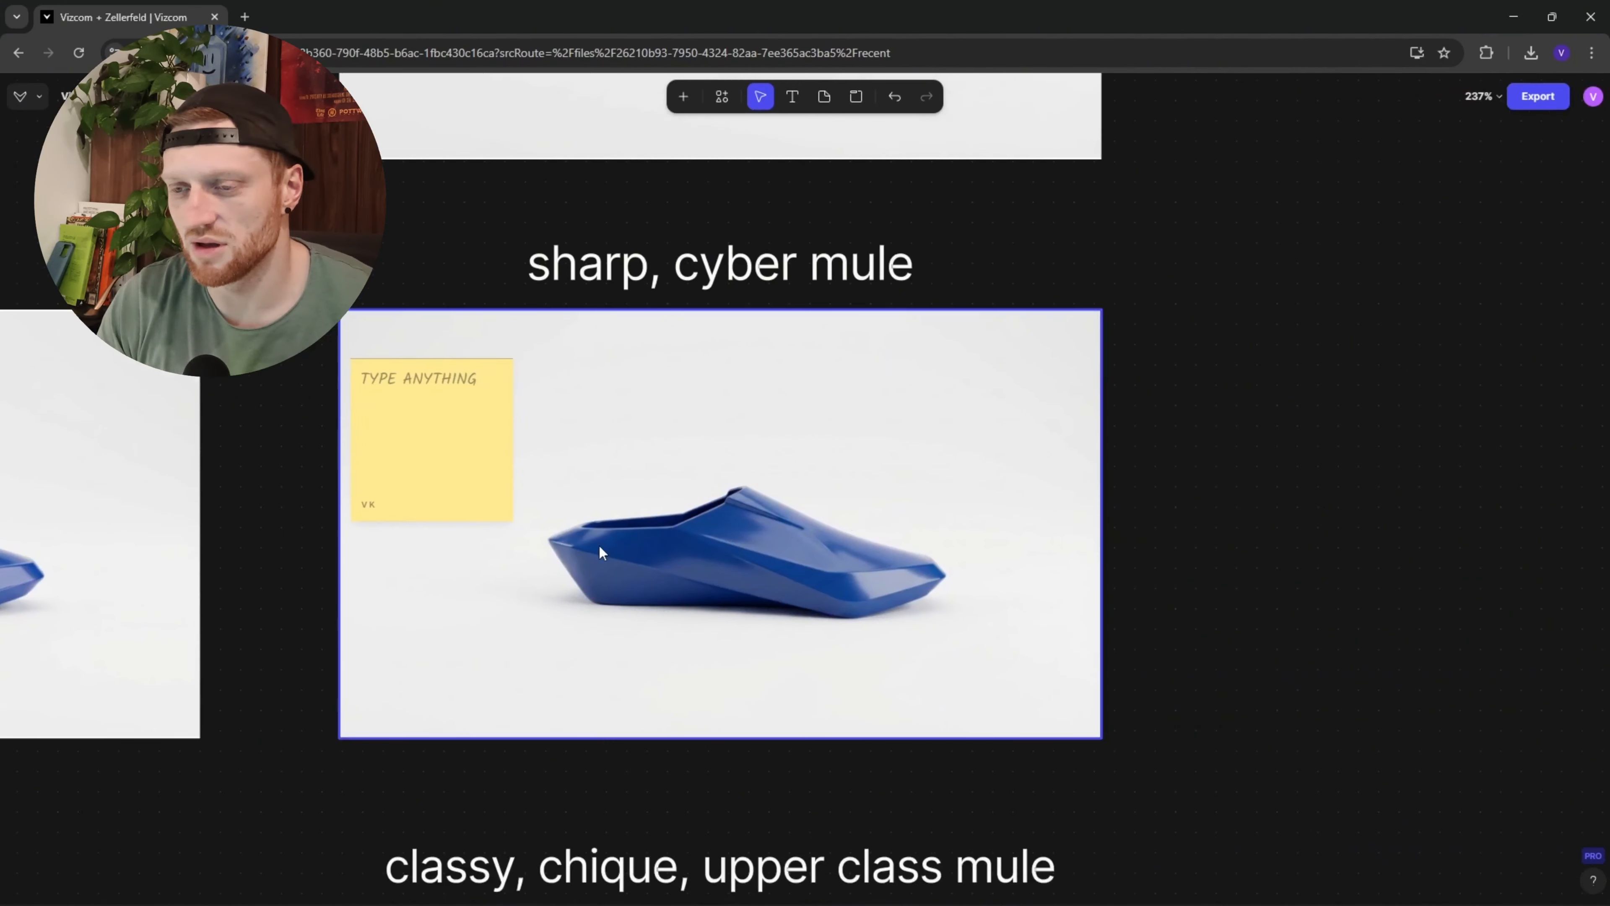
{"action": "scroll", "coordinate": [764, 572], "scroll_direction": "left", "scroll_amount": 8}
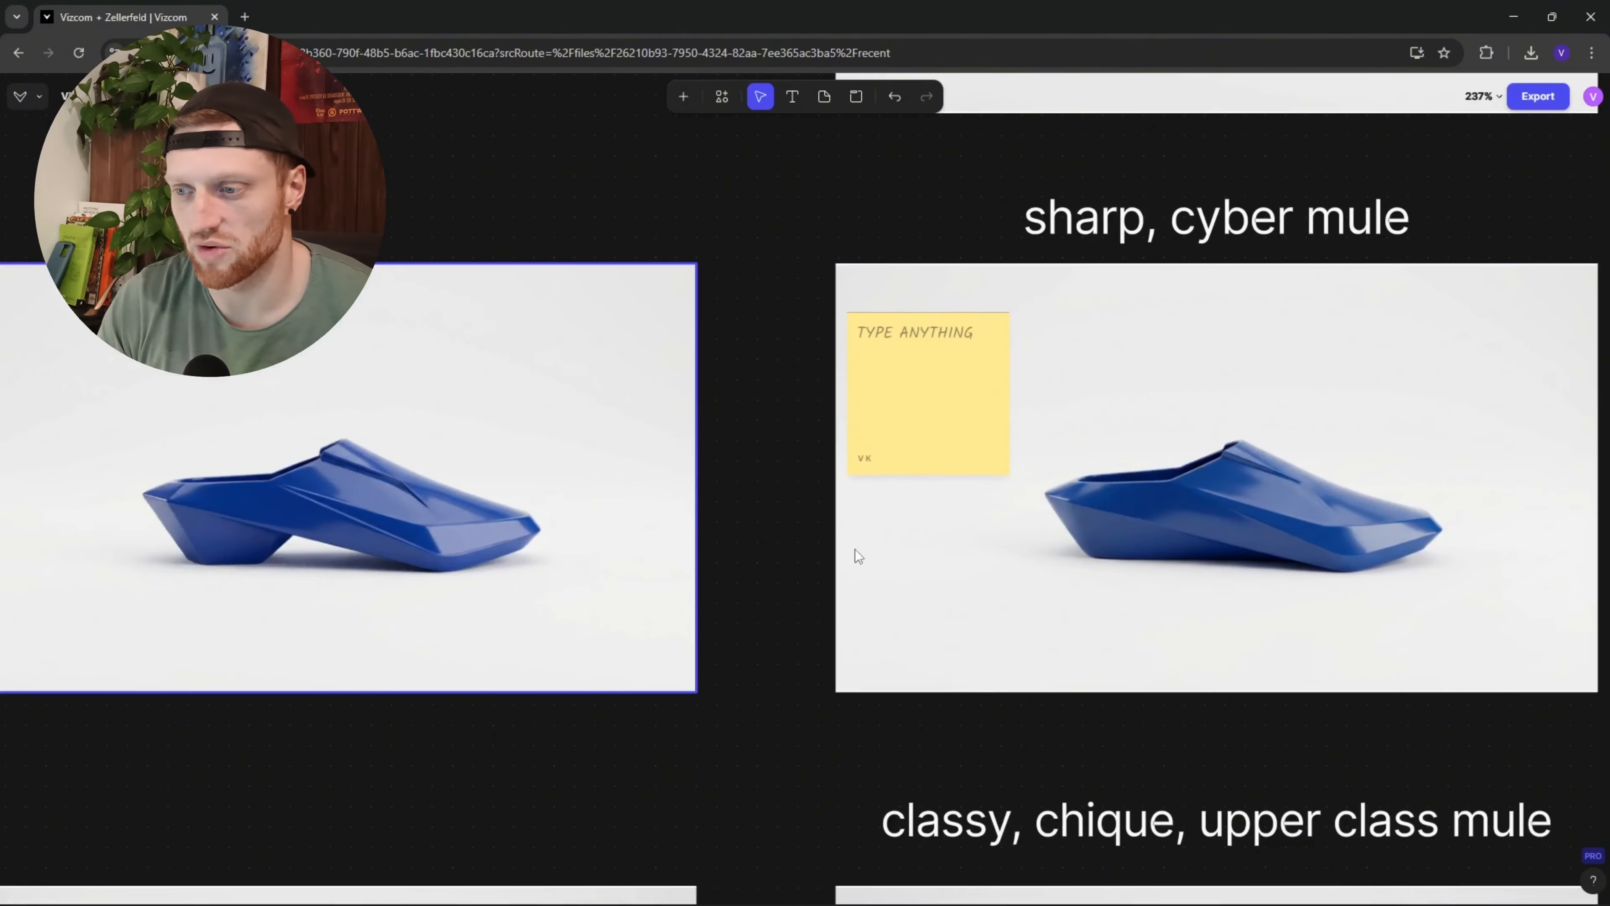
Step: Compare the two ornate scroll-patterned shoes in the "classy, chique, upper class mule" row
{"action": "left_click_drag", "start_coordinate": [973, 592], "coordinate": [827, 299]}
{"action": "scroll", "coordinate": [828, 300], "scroll_direction": "down", "scroll_amount": 3}
{"action": "left_click_drag", "start_coordinate": [458, 513], "coordinate": [700, 432]}
{"action": "left_click_drag", "start_coordinate": [693, 512], "coordinate": [1033, 739]}
{"action": "left_click_drag", "start_coordinate": [841, 664], "coordinate": [252, 479]}
{"action": "scroll", "coordinate": [491, 568], "scroll_direction": "up", "scroll_amount": 2}
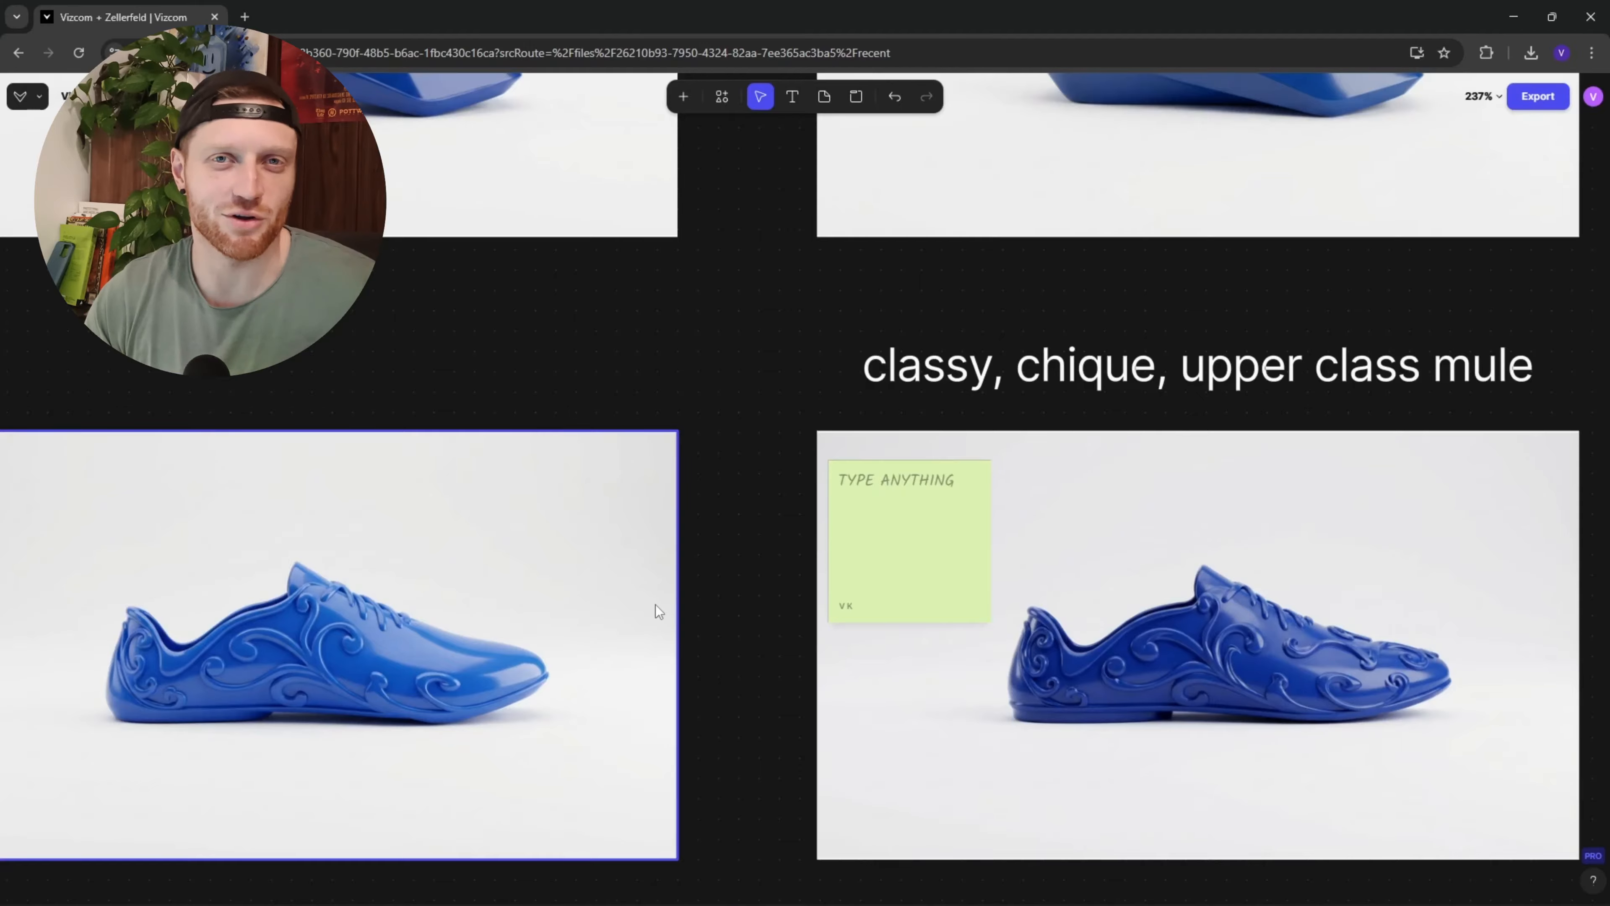
{"action": "scroll", "coordinate": [626, 546], "scroll_direction": "down", "scroll_amount": 3}
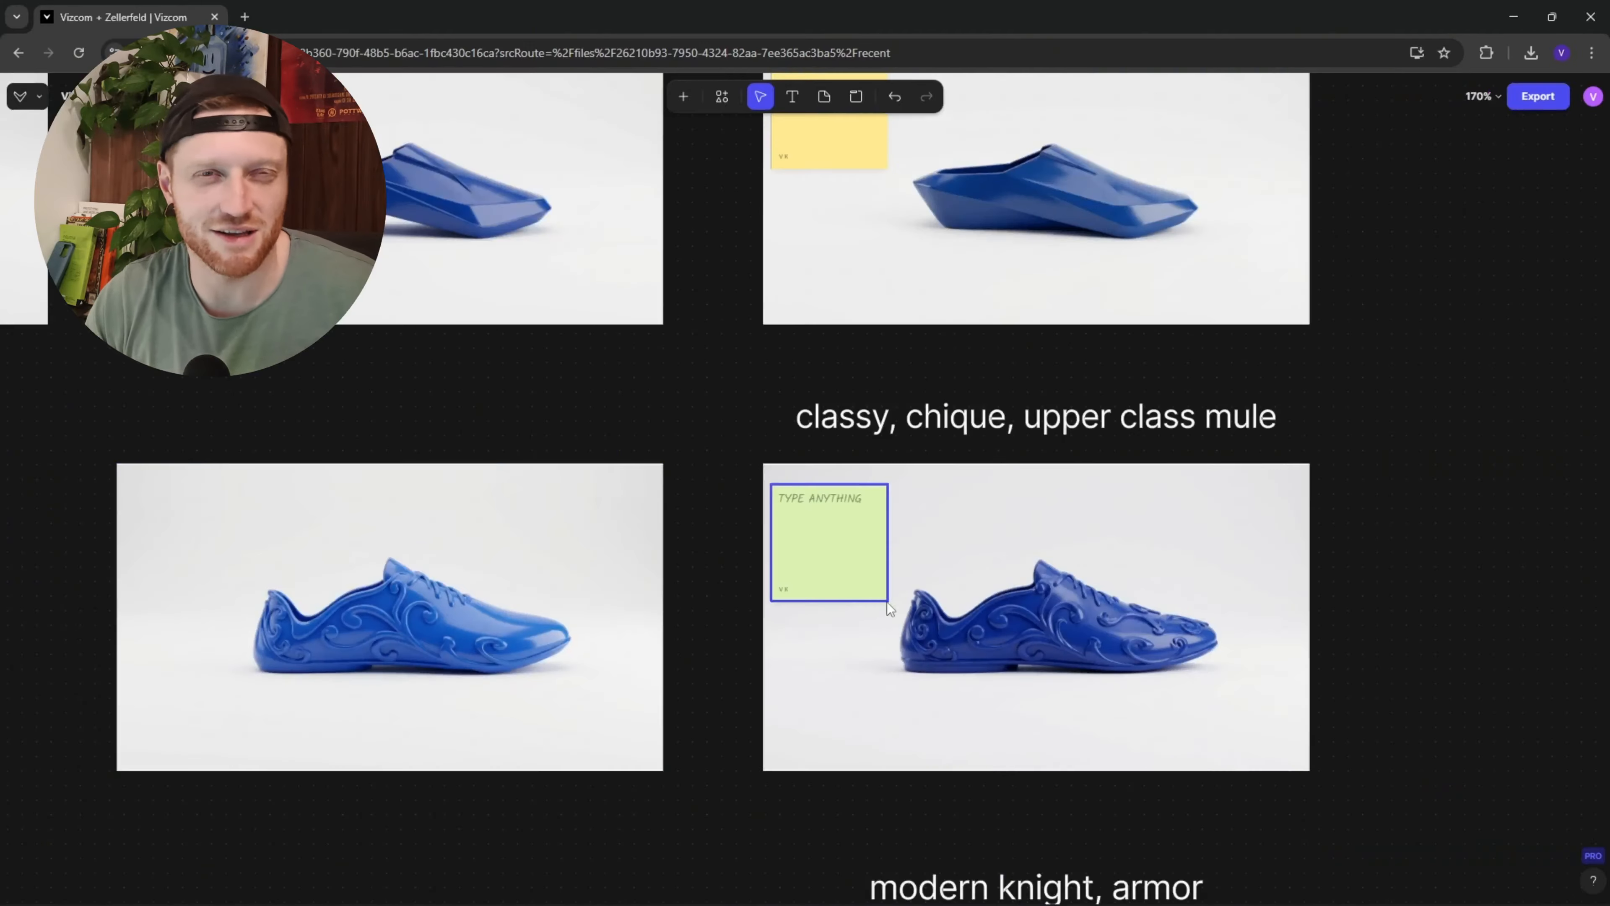
{"action": "left_click", "coordinate": [999, 656]}
{"action": "left_click_drag", "start_coordinate": [1000, 656], "coordinate": [884, 524]}
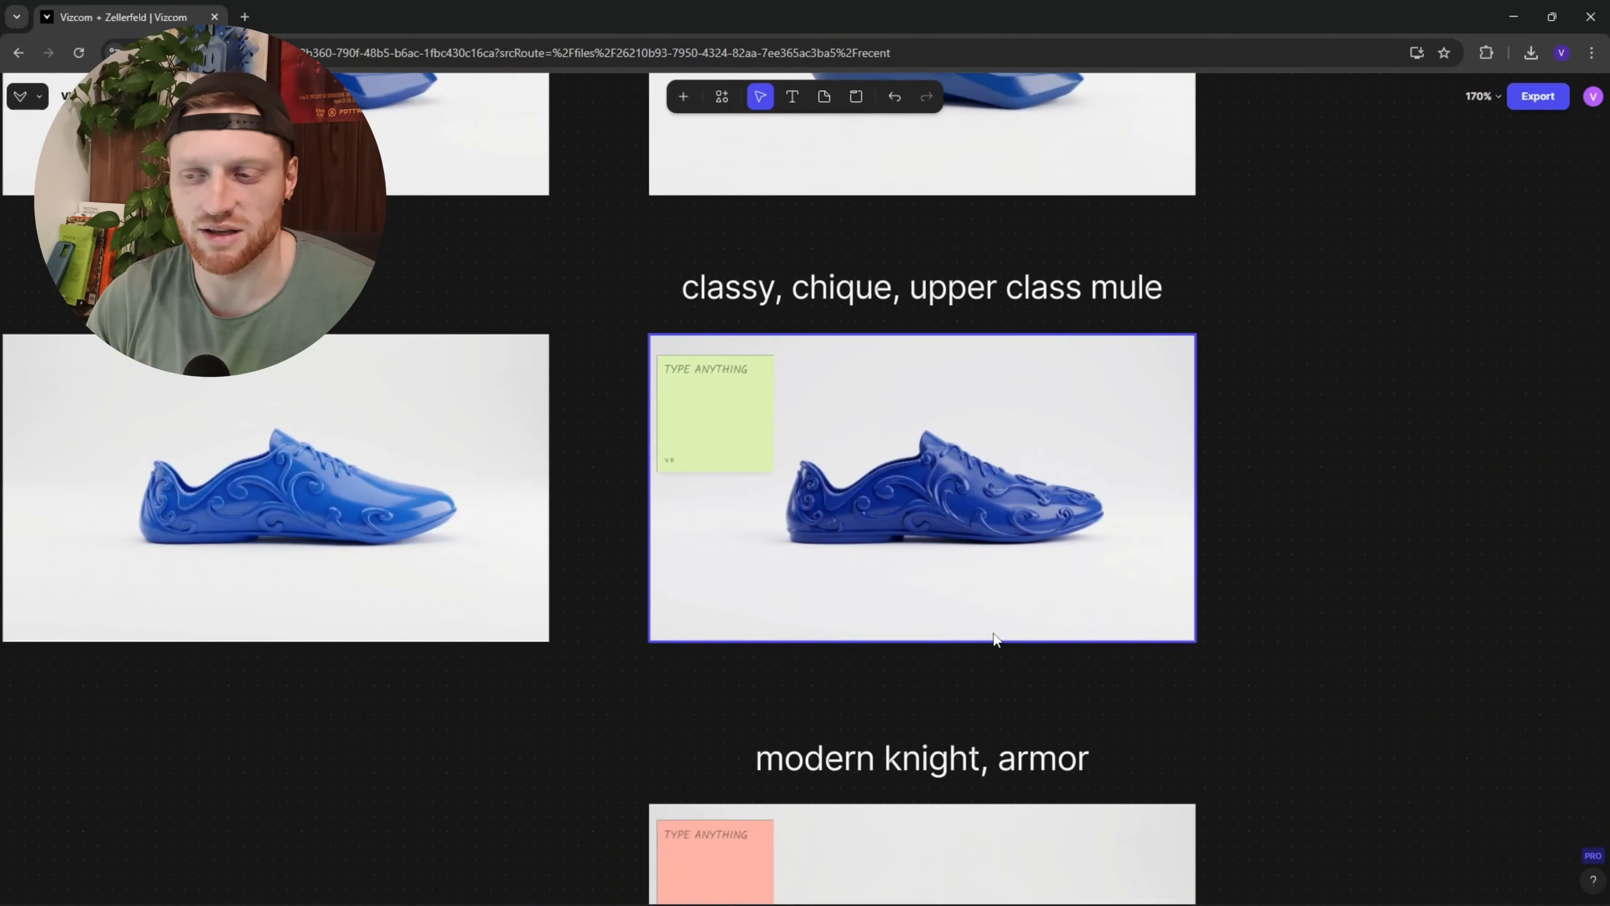
Step: Examine the "modern knight, armor" shoe and its place at the end of the concept column
{"action": "scroll", "coordinate": [992, 640], "scroll_direction": "down", "scroll_amount": 5}
{"action": "scroll", "coordinate": [920, 536], "scroll_direction": "up", "scroll_amount": 3}
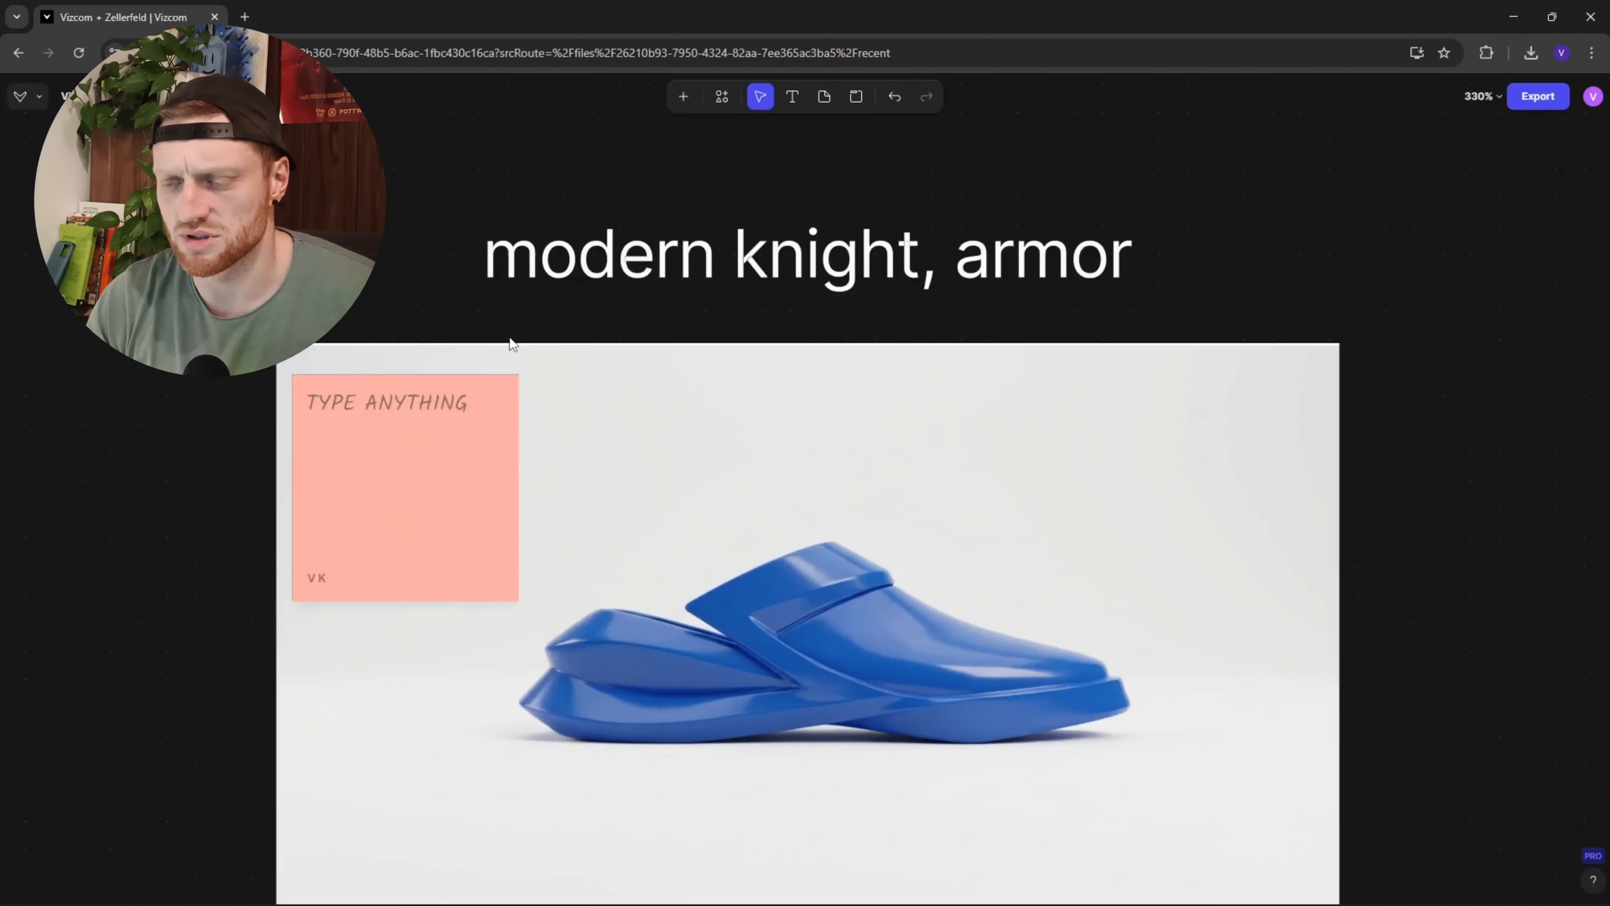
{"action": "scroll", "coordinate": [801, 635], "scroll_direction": "down", "scroll_amount": 10}
{"action": "scroll", "coordinate": [708, 541], "scroll_direction": "down", "scroll_amount": 3}
{"action": "left_click_drag", "start_coordinate": [720, 418], "coordinate": [723, 561]}
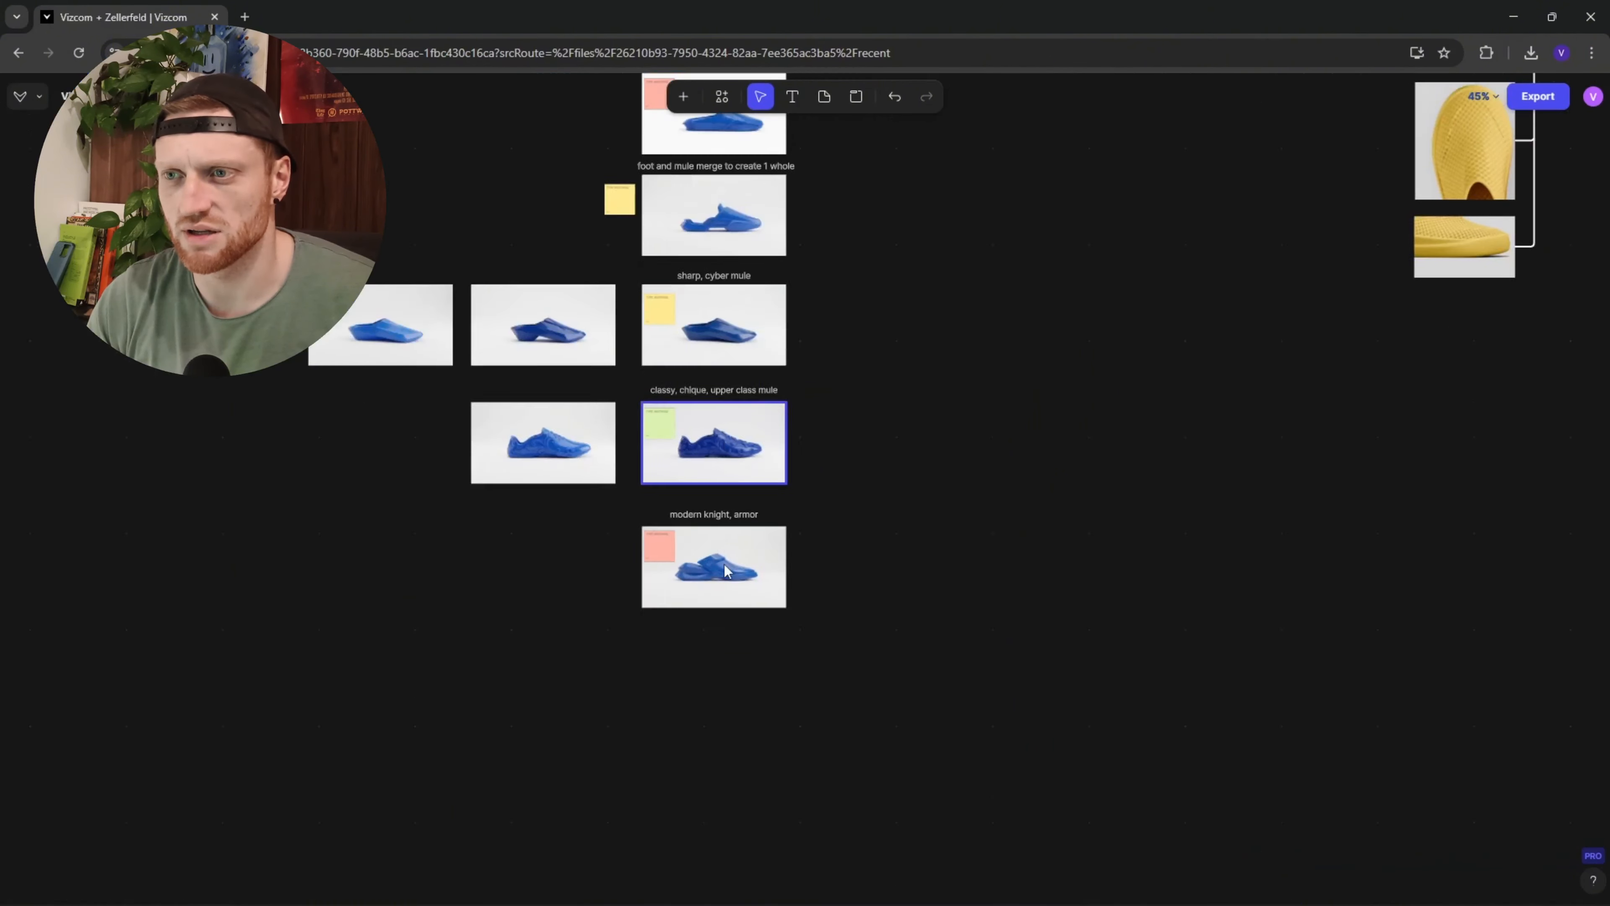
Step: Survey the whole concept column and revisit the white-background shoe in the "speed, performance mules" row
{"action": "left_click_drag", "start_coordinate": [701, 244], "coordinate": [700, 507]}
{"action": "scroll", "coordinate": [728, 356], "scroll_direction": "up", "scroll_amount": 2}
{"action": "scroll", "coordinate": [761, 362], "scroll_direction": "down", "scroll_amount": 4}
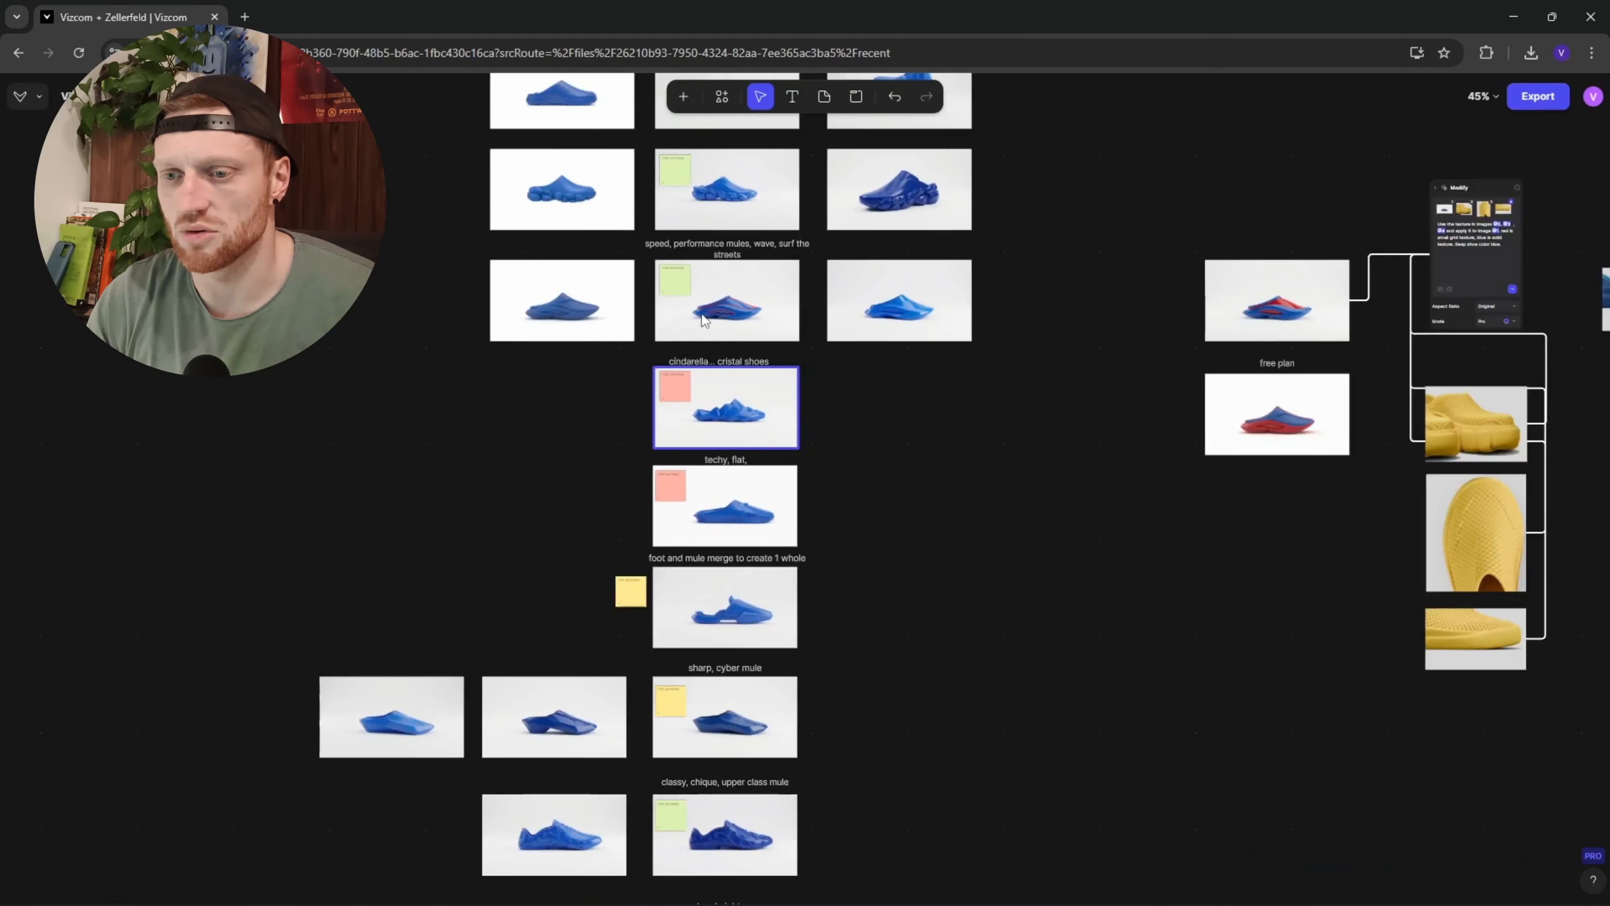
{"action": "left_click_drag", "start_coordinate": [705, 337], "coordinate": [841, 468]}
{"action": "scroll", "coordinate": [753, 453], "scroll_direction": "up", "scroll_amount": 5}
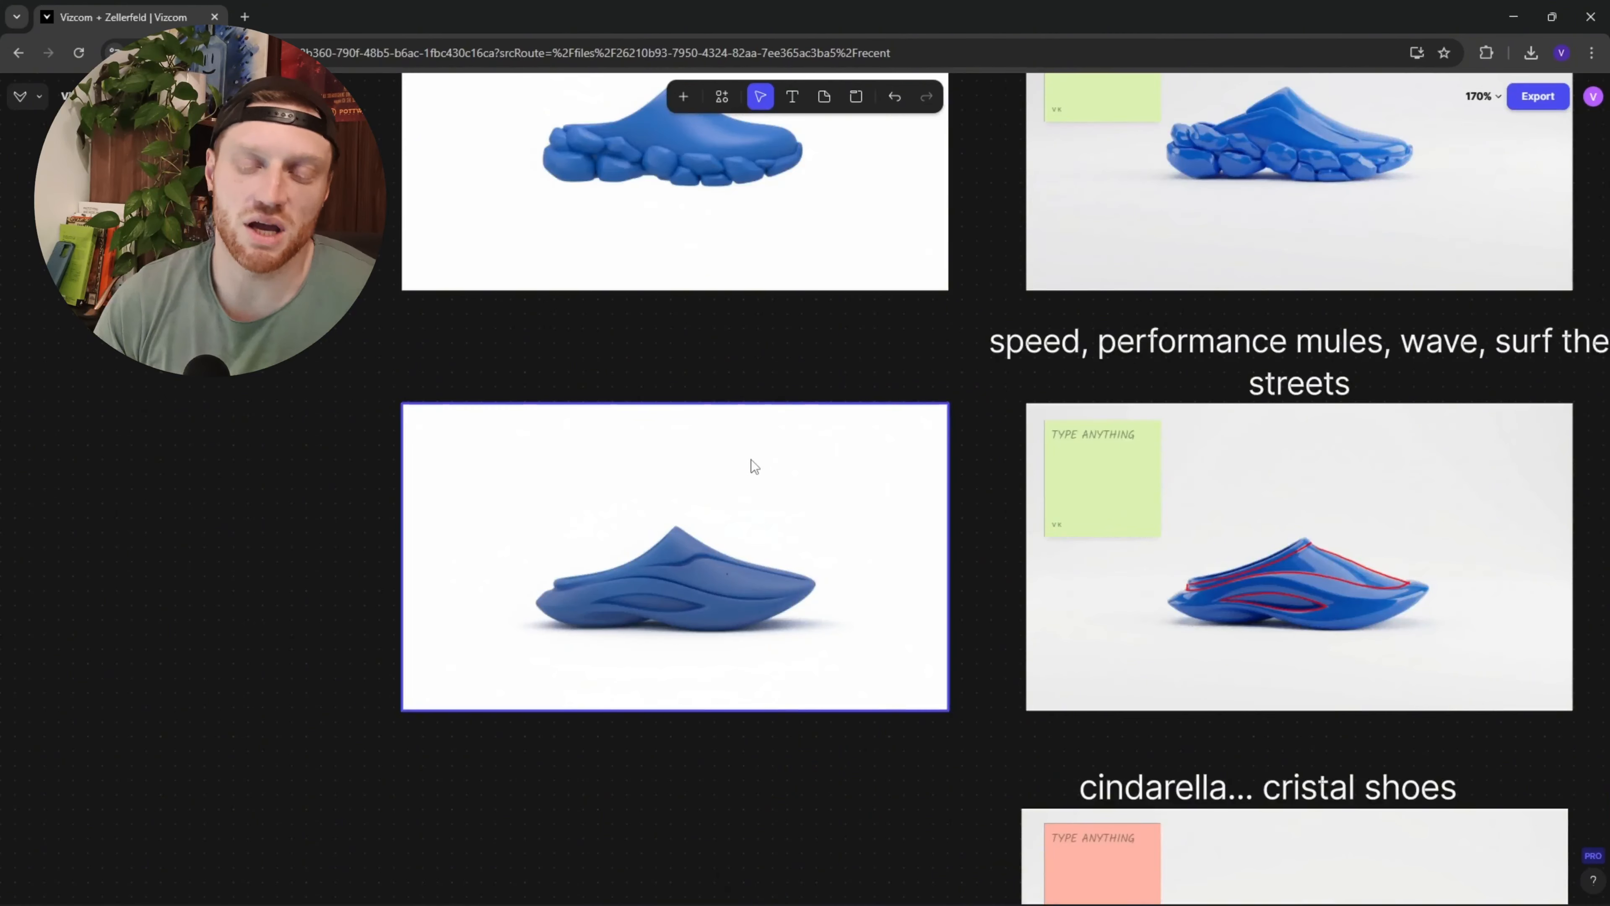
Step: Review the concepts again from the "reconnect with earth, nature" row down to the "modern knight, armor" label
{"action": "scroll", "coordinate": [847, 496], "scroll_direction": "up", "scroll_amount": 6}
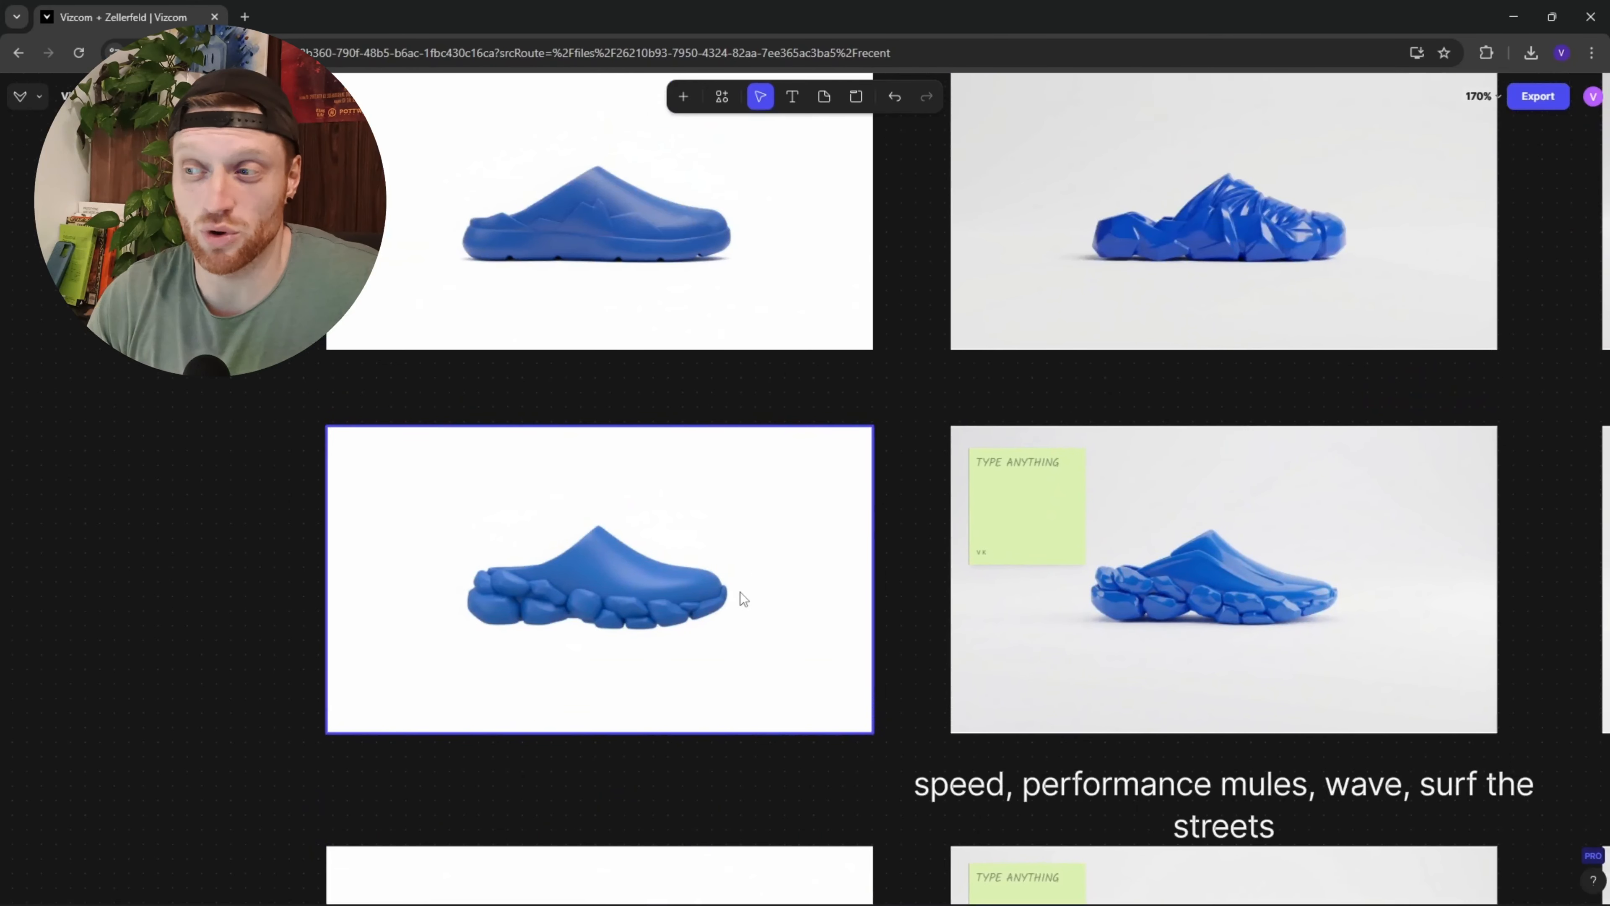
{"action": "scroll", "coordinate": [739, 599], "scroll_direction": "up", "scroll_amount": 4}
{"action": "scroll", "coordinate": [693, 669], "scroll_direction": "down", "scroll_amount": 4}
{"action": "scroll", "coordinate": [812, 575], "scroll_direction": "up", "scroll_amount": 3}
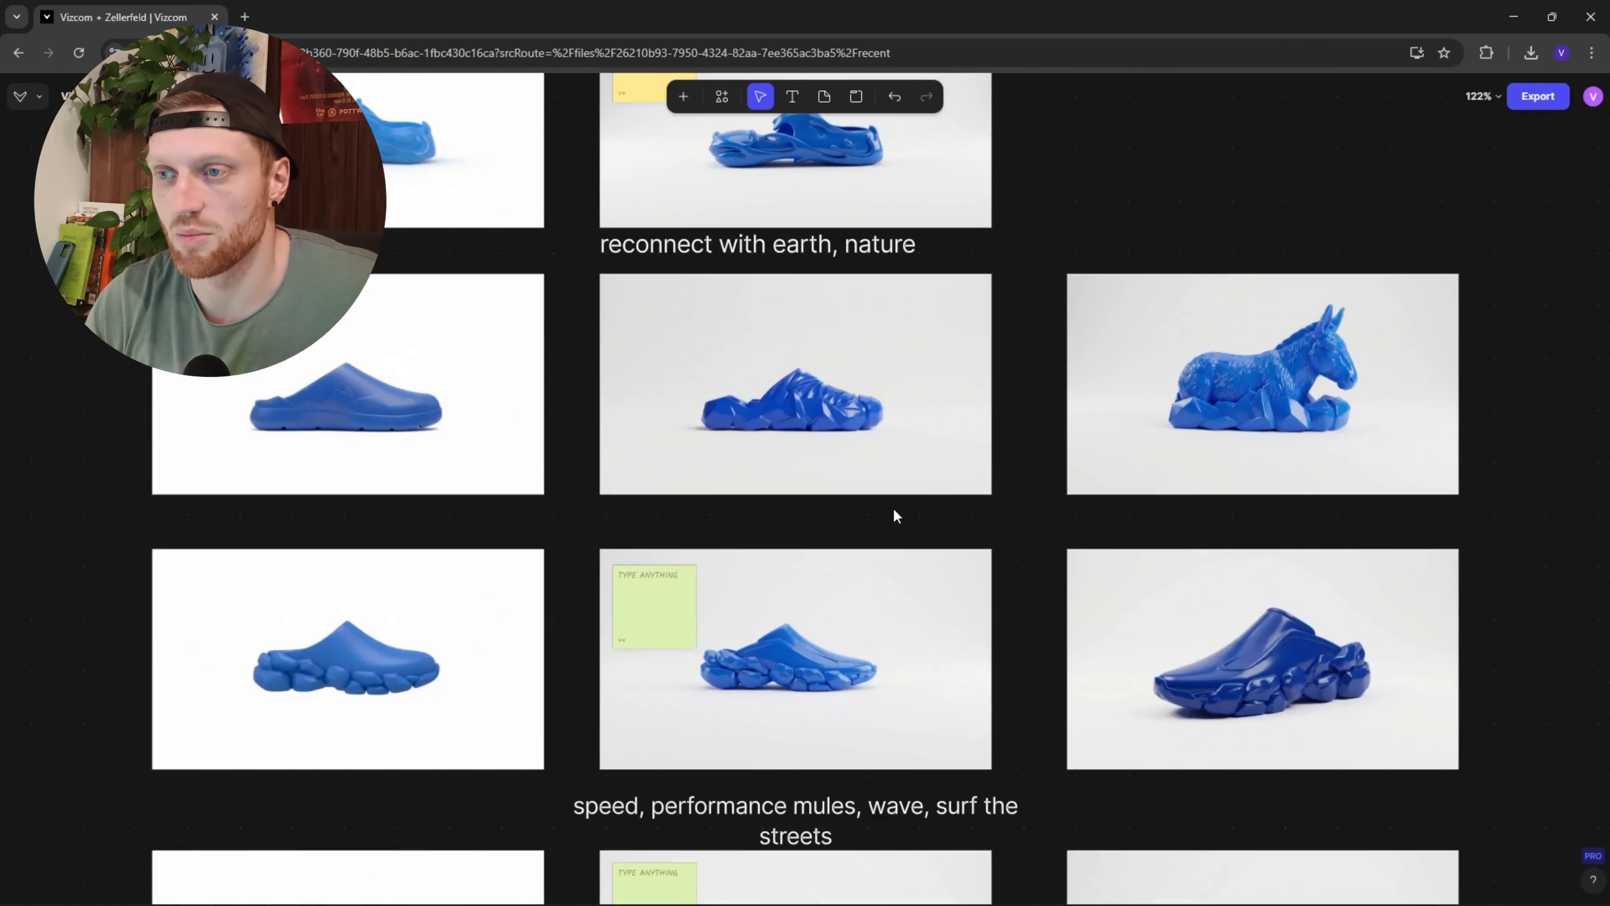
{"action": "scroll", "coordinate": [859, 542], "scroll_direction": "down", "scroll_amount": 15}
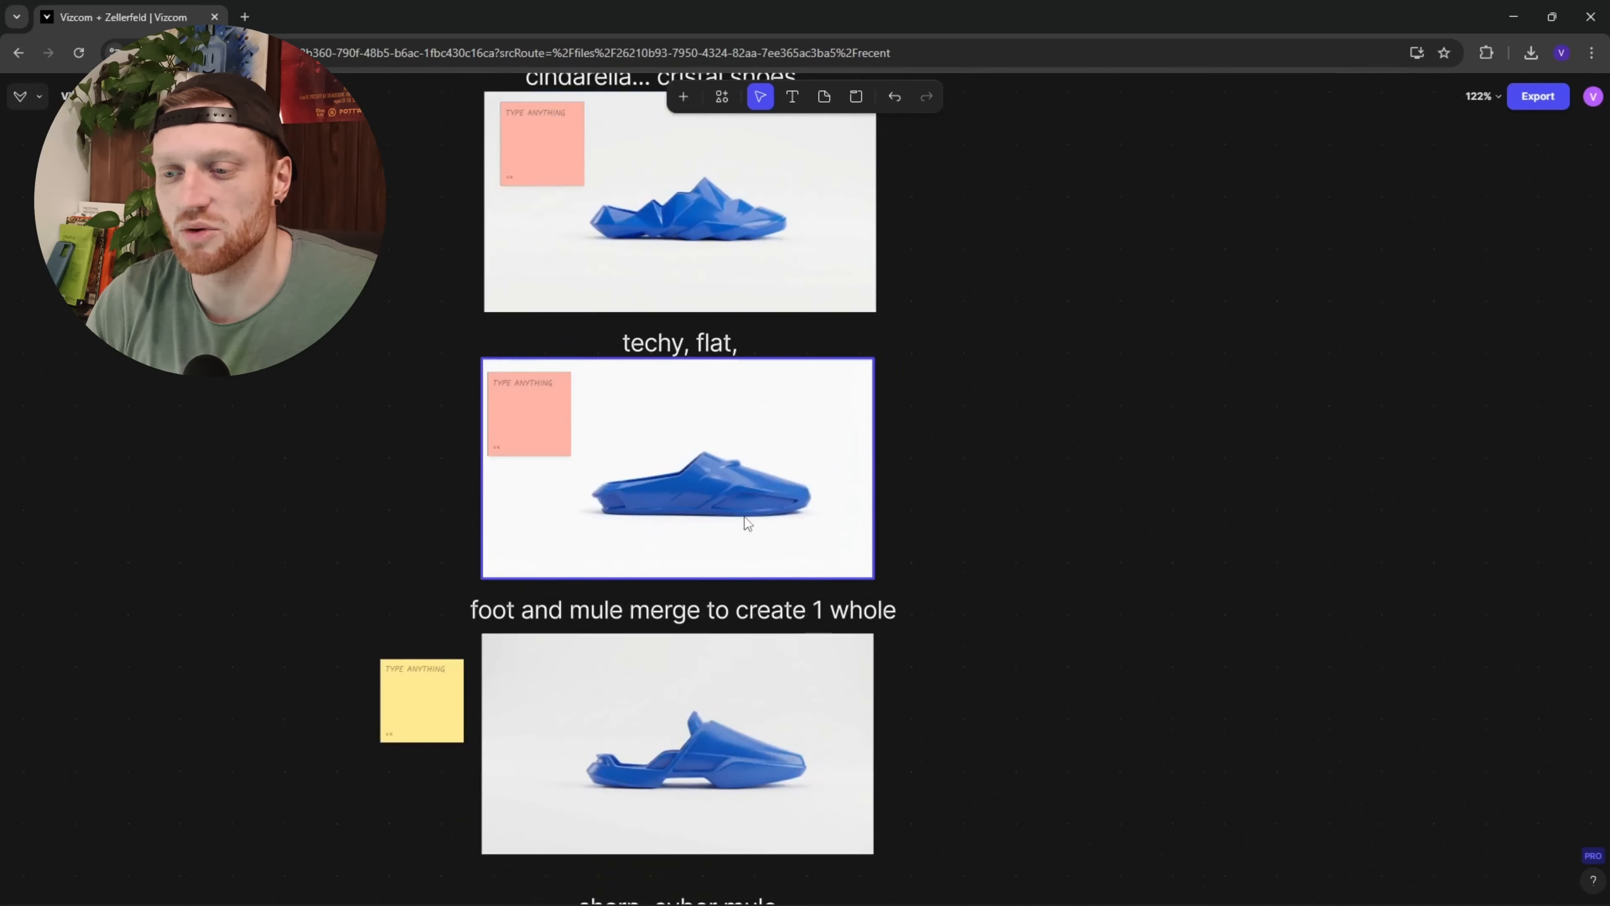
{"action": "scroll", "coordinate": [744, 516], "scroll_direction": "down", "scroll_amount": 10}
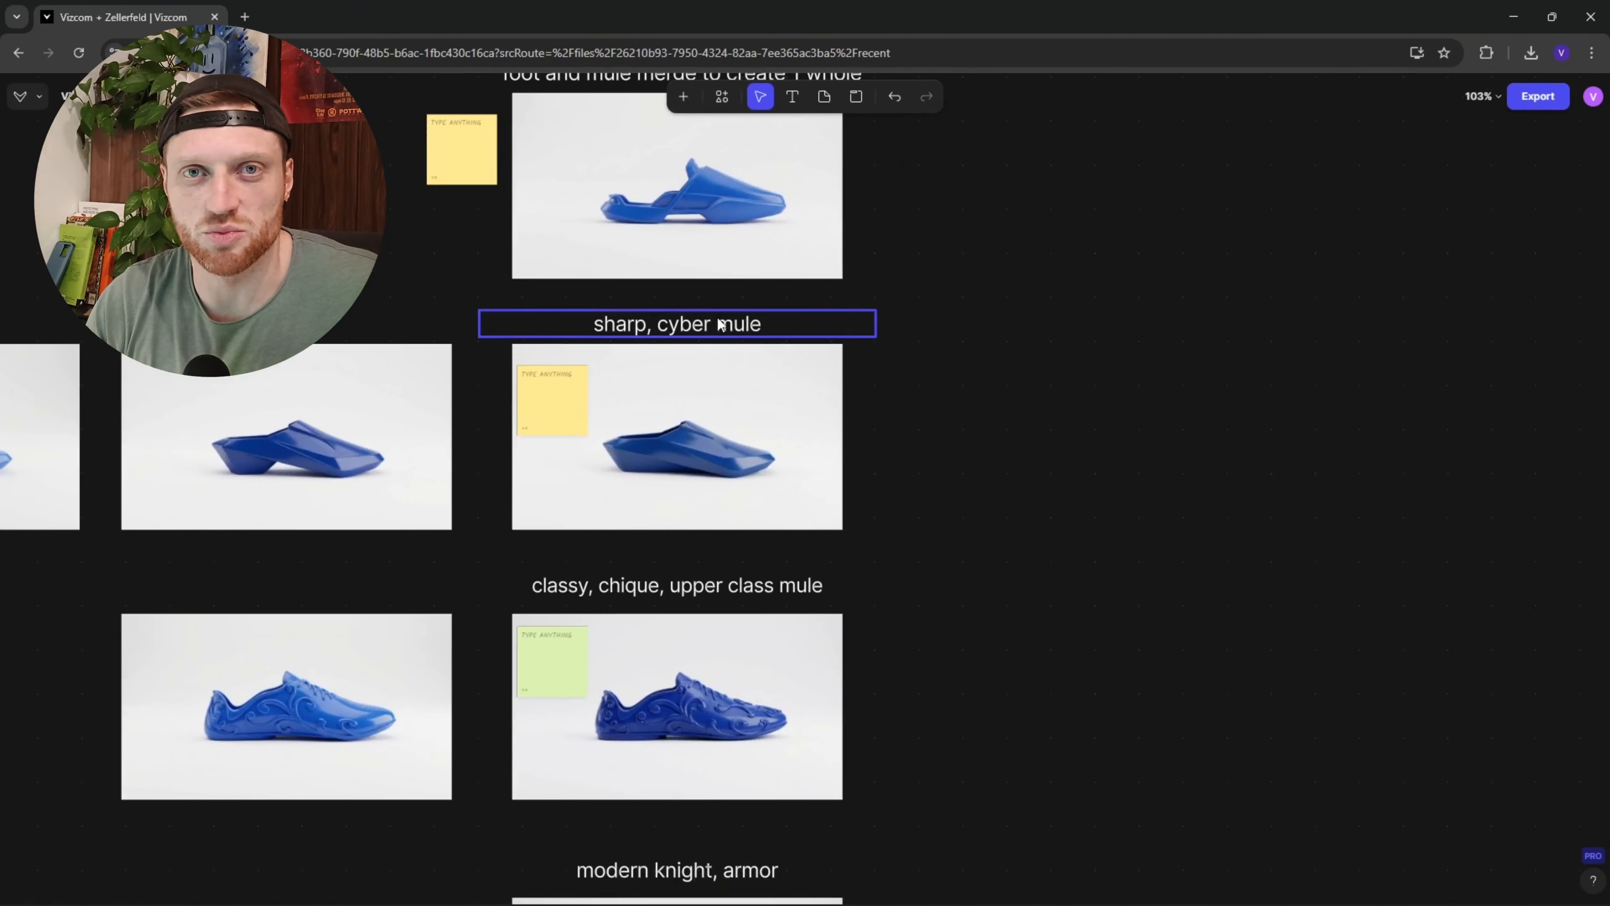
Step: Examine the glossy red-and-blue mule render and compare it with its free plan version
{"action": "scroll", "coordinate": [722, 324], "scroll_direction": "down", "scroll_amount": 5}
{"action": "left_click_drag", "start_coordinate": [920, 152], "coordinate": [744, 386]}
{"action": "left_click_drag", "start_coordinate": [758, 235], "coordinate": [677, 451]}
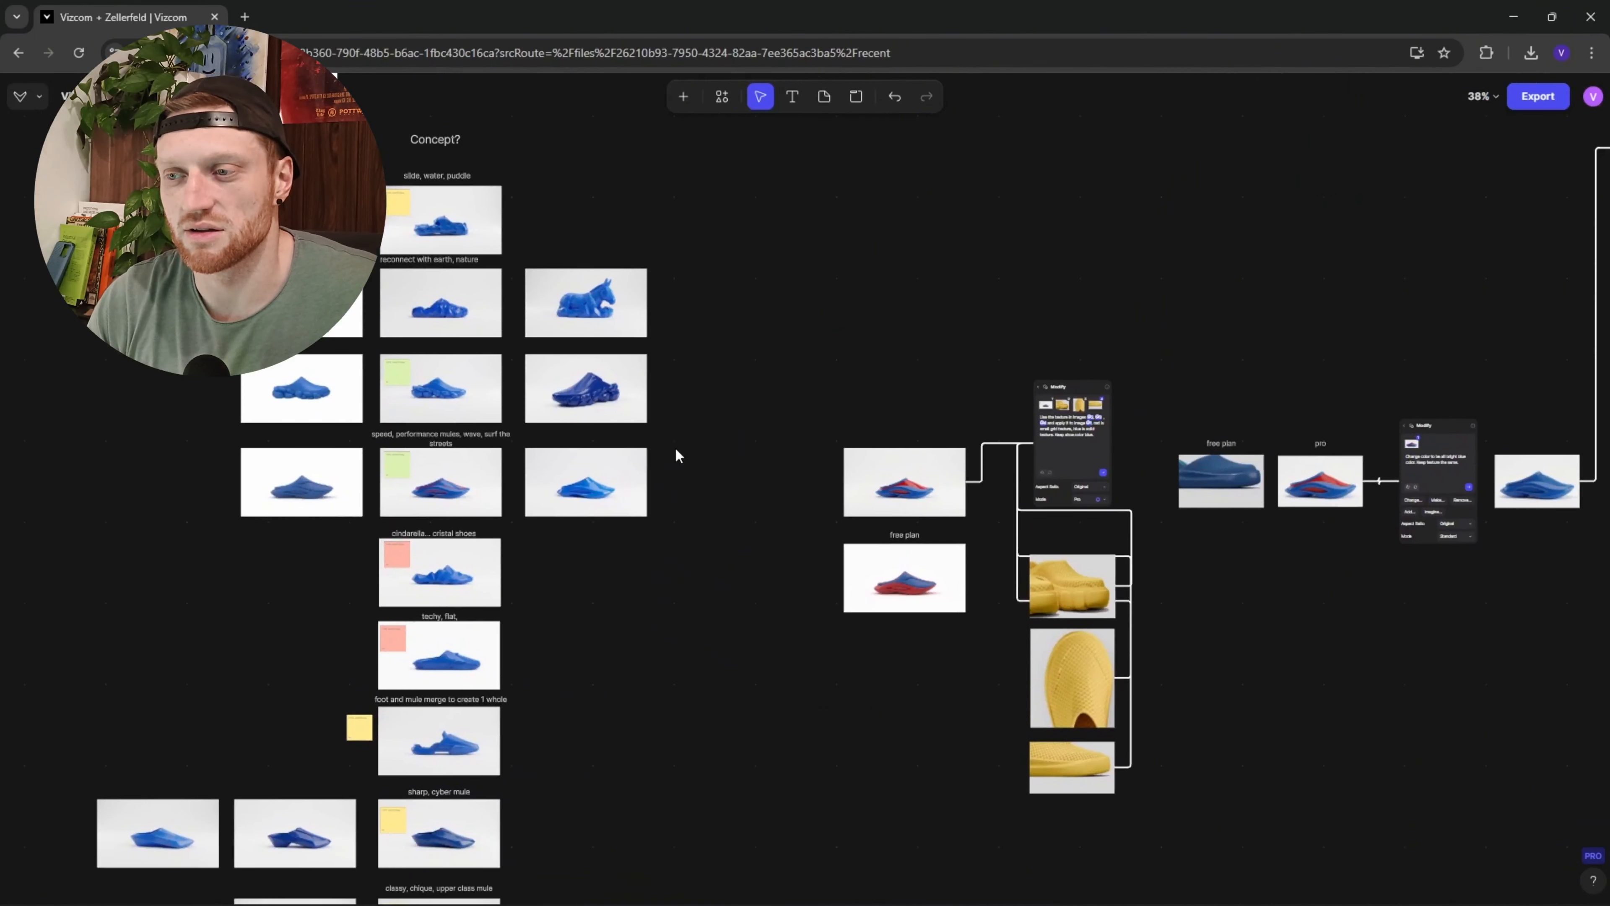
{"action": "scroll", "coordinate": [676, 438], "scroll_direction": "up", "scroll_amount": 10}
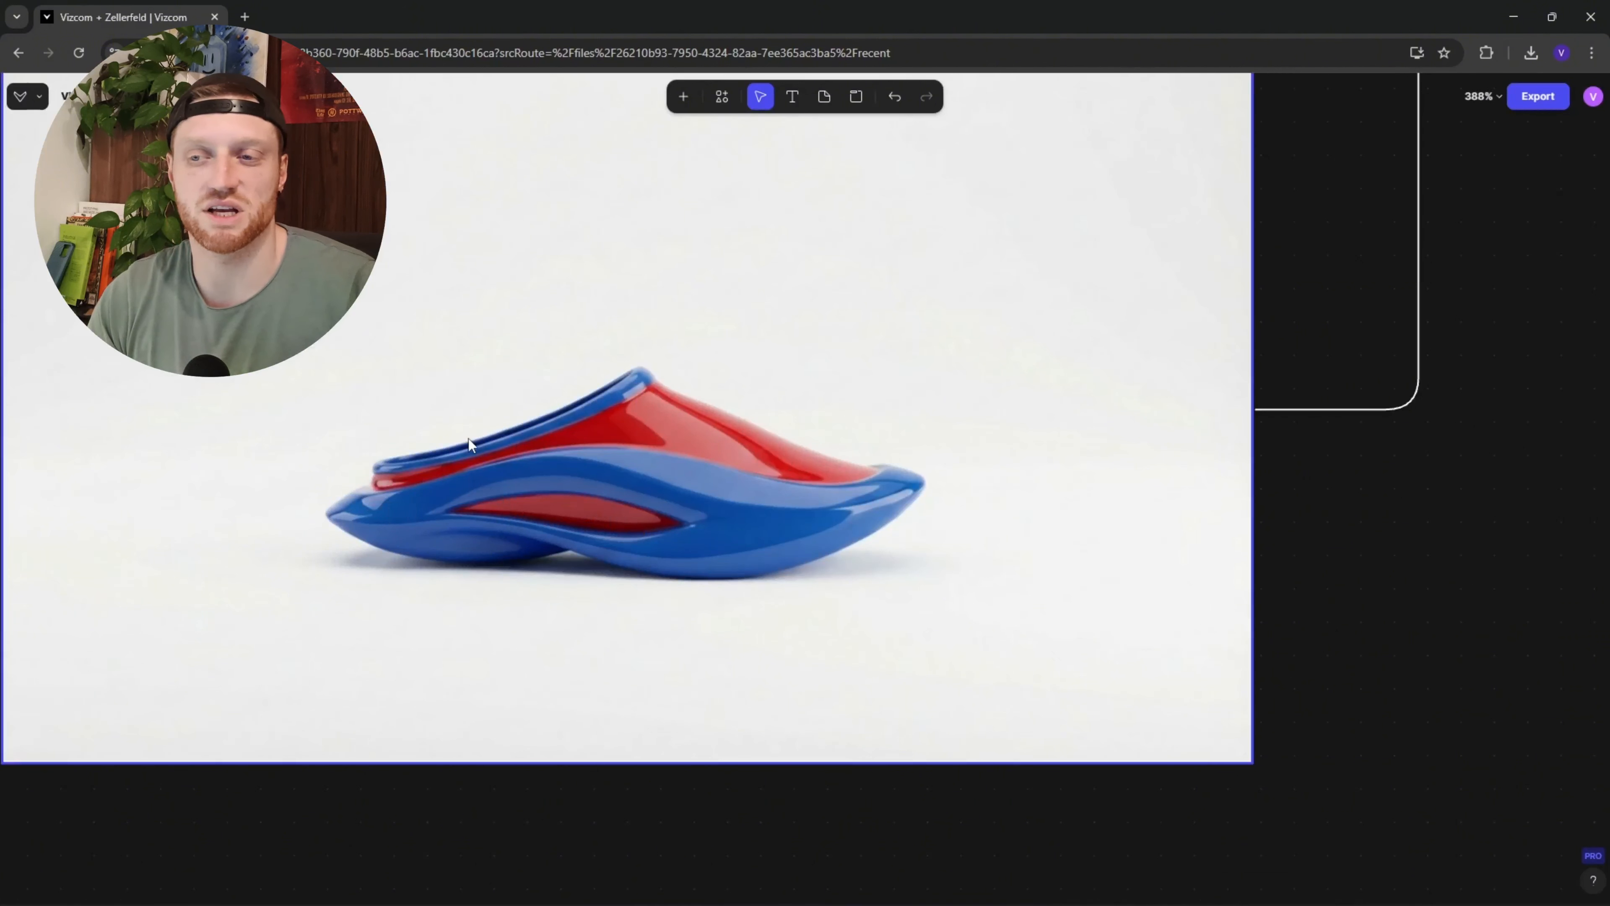
{"action": "scroll", "coordinate": [643, 417], "scroll_direction": "down", "scroll_amount": 3}
{"action": "left_click_drag", "start_coordinate": [642, 417], "coordinate": [674, 481]}
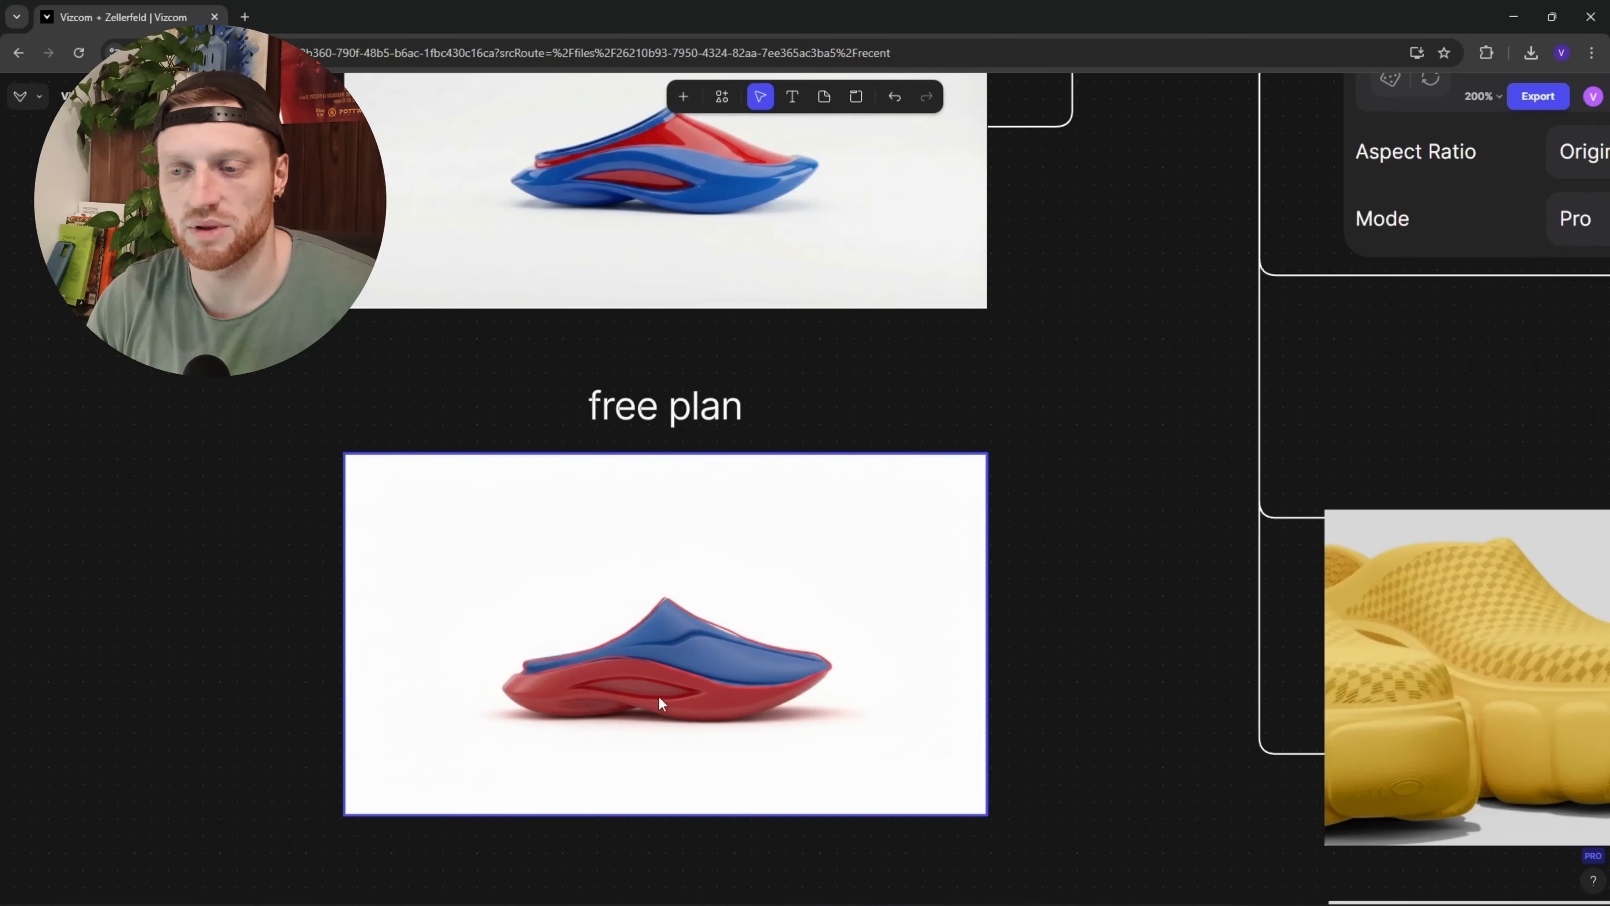
Step: Trace the yellow clog texture references through the Modify node and examine the cropped blue free plan result
{"action": "left_click_drag", "start_coordinate": [1141, 536], "coordinate": [809, 592]}
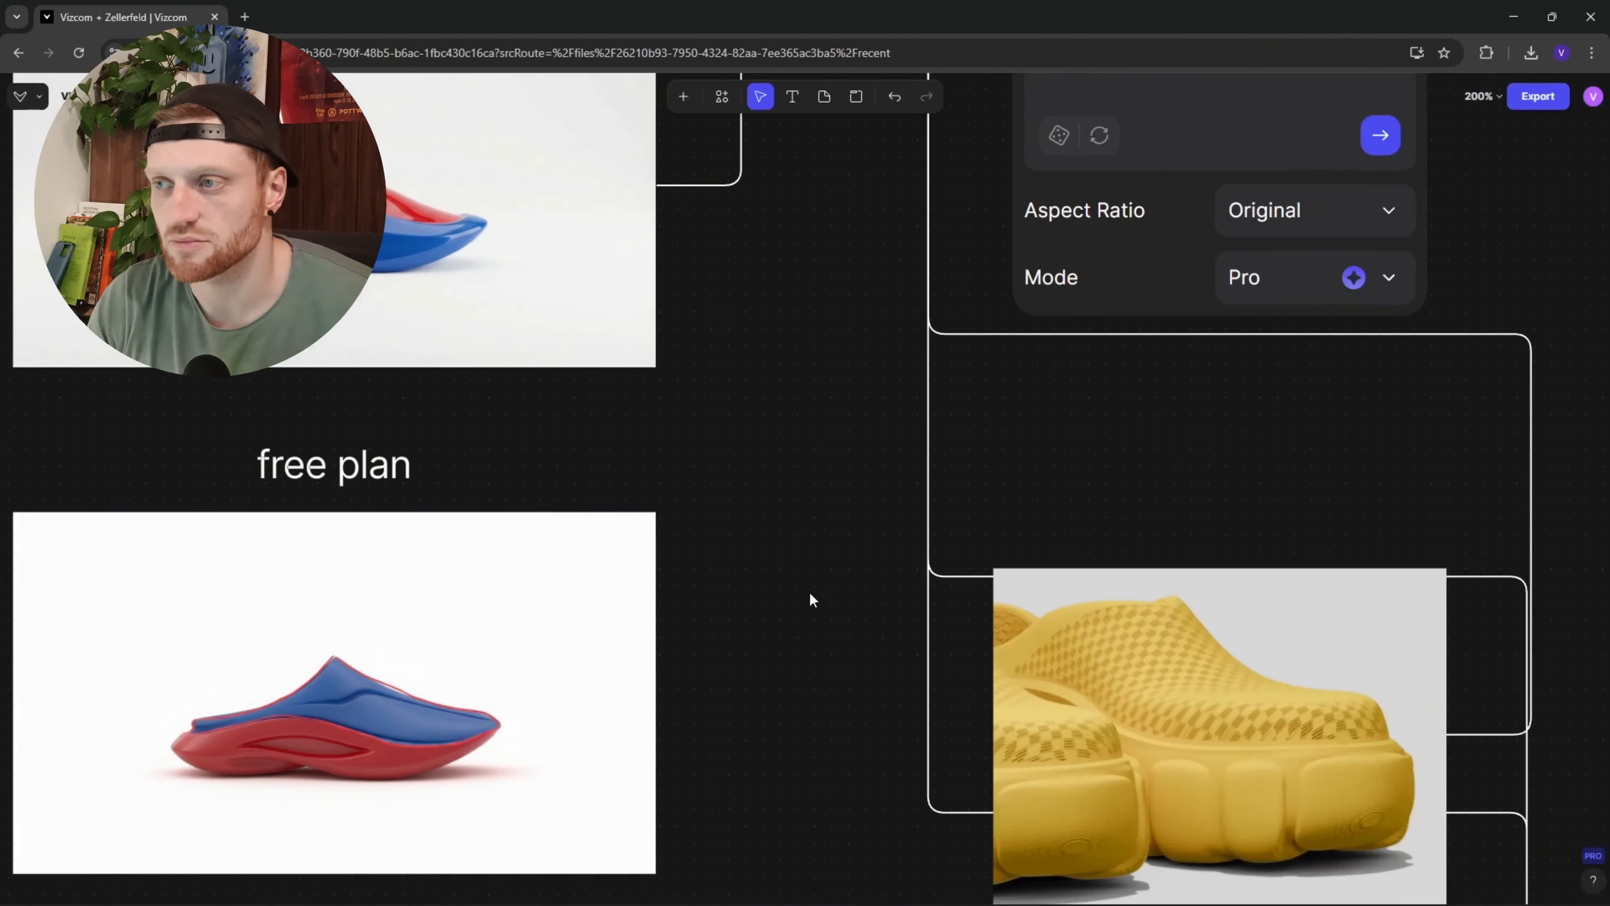
{"action": "left_click_drag", "start_coordinate": [1014, 437], "coordinate": [685, 579]}
{"action": "scroll", "coordinate": [685, 579], "scroll_direction": "down", "scroll_amount": 1}
{"action": "left_click_drag", "start_coordinate": [996, 498], "coordinate": [886, 541]}
{"action": "scroll", "coordinate": [885, 548], "scroll_direction": "right", "scroll_amount": 5}
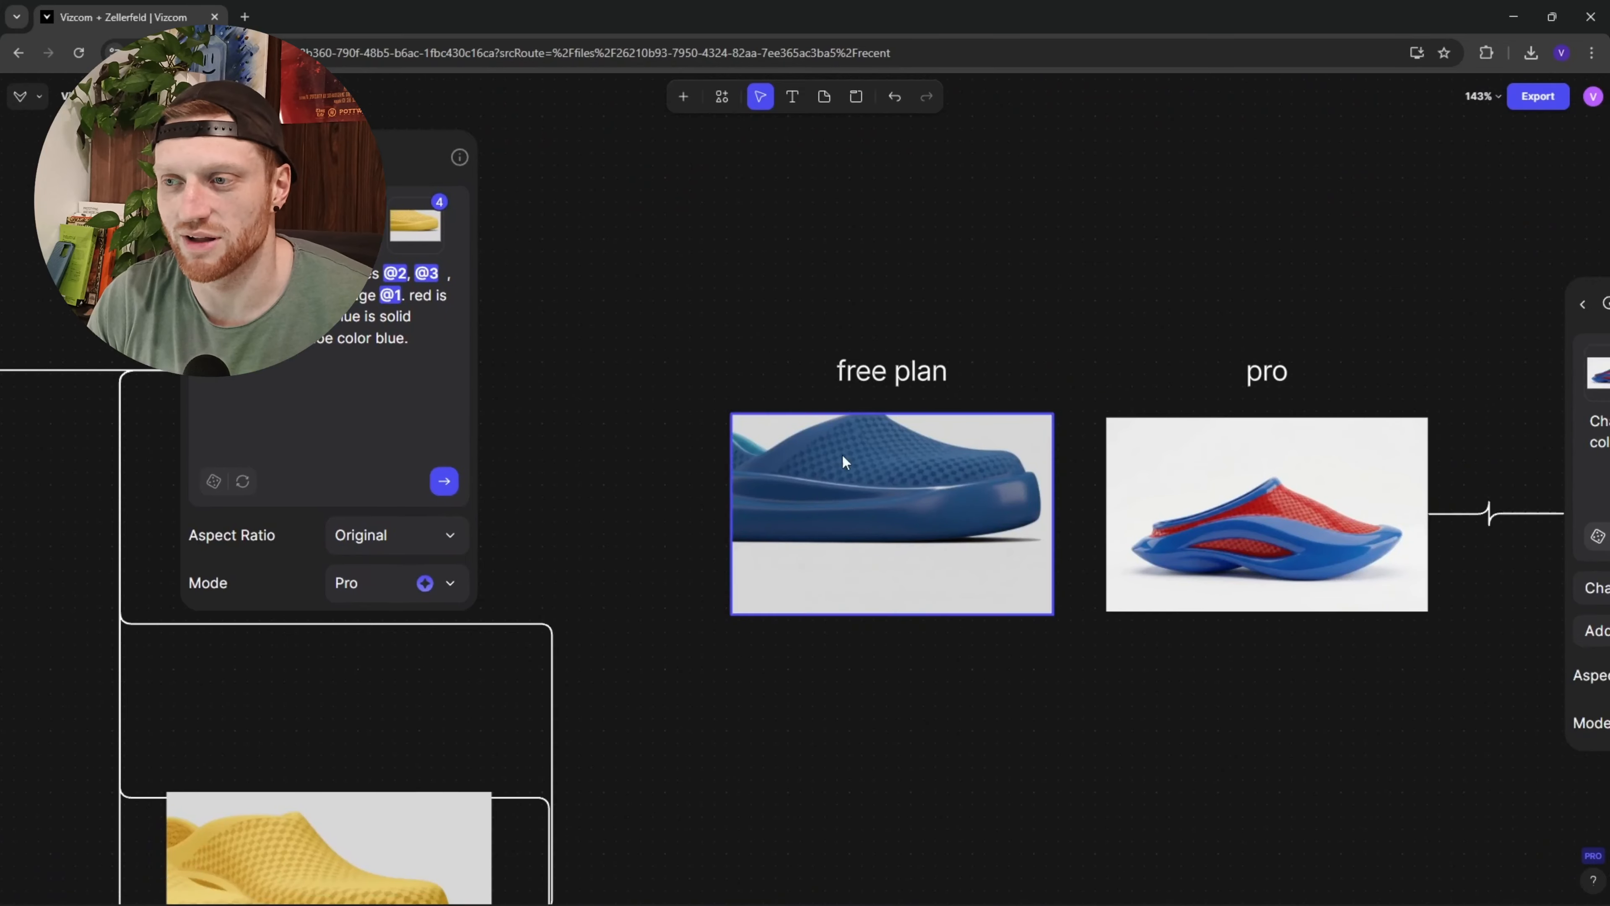
{"action": "scroll", "coordinate": [735, 450], "scroll_direction": "up", "scroll_amount": 2}
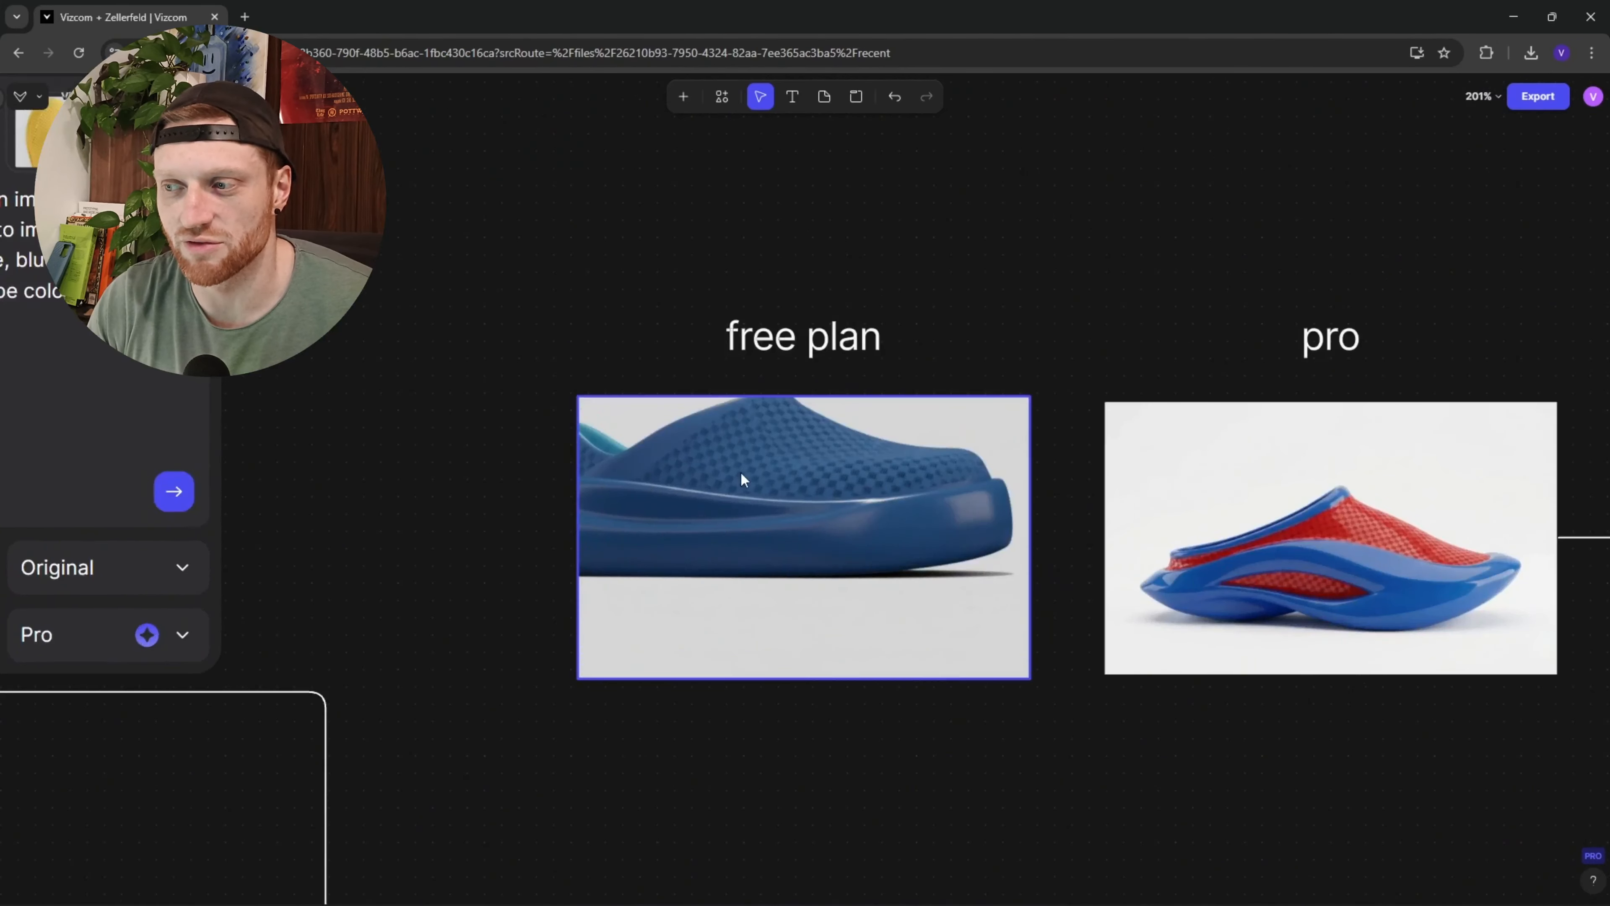
{"action": "scroll", "coordinate": [741, 472], "scroll_direction": "down", "scroll_amount": 2}
Step: Examine the textured red-and-blue pro result, the bright blue recolor prompt and the all-blue mule made from it
{"action": "left_click_drag", "start_coordinate": [1298, 498], "coordinate": [917, 518]}
{"action": "scroll", "coordinate": [741, 570], "scroll_direction": "up", "scroll_amount": 3}
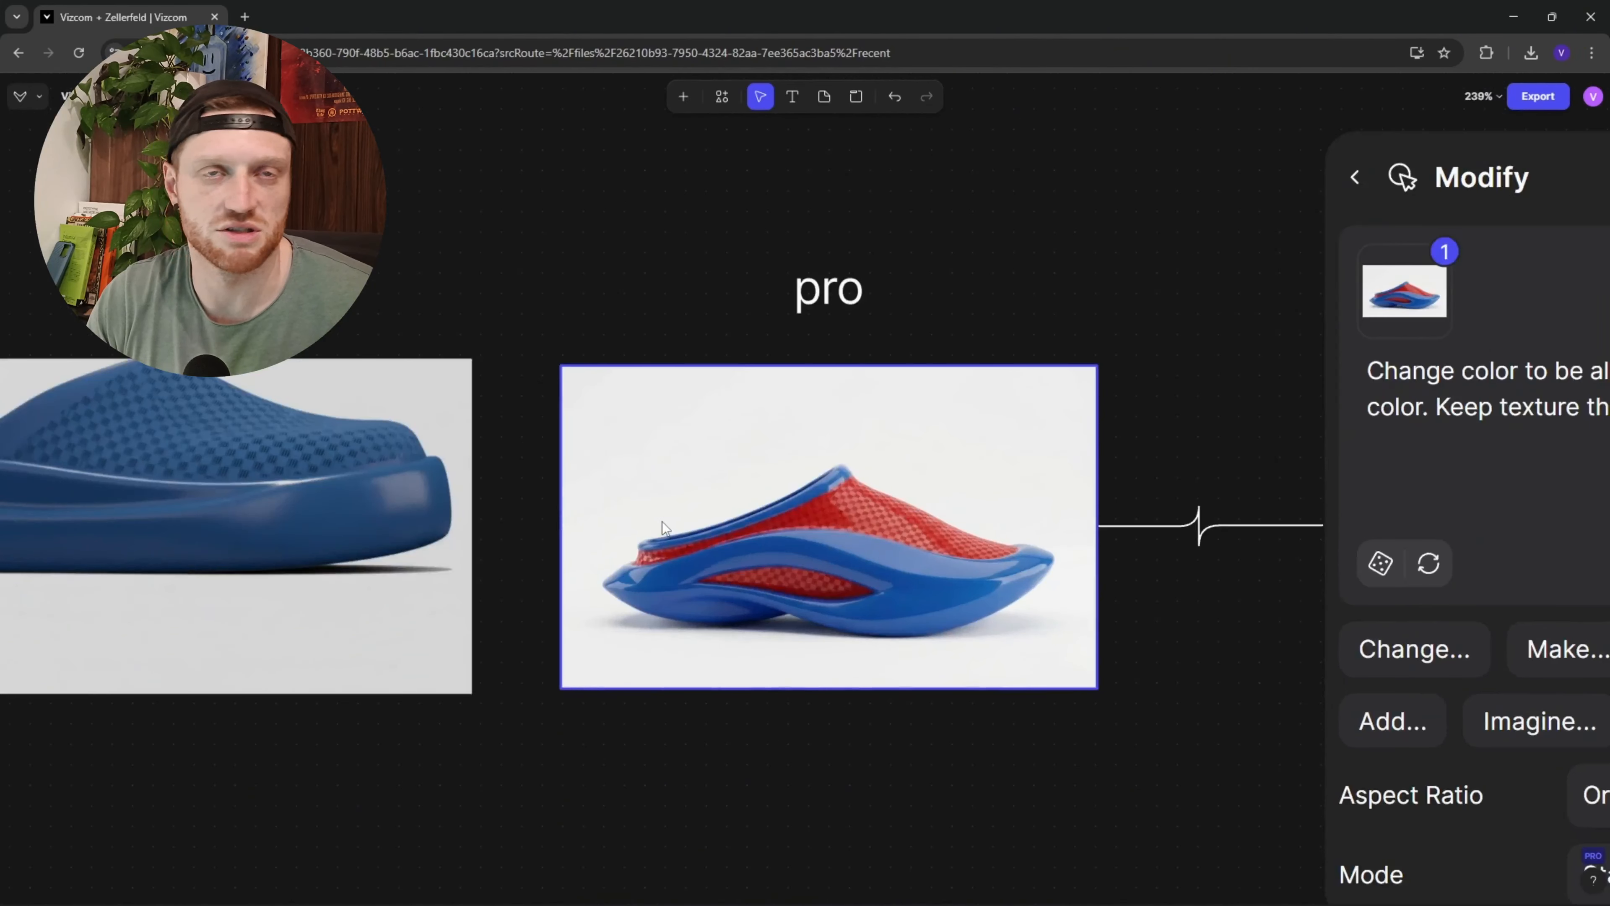
{"action": "scroll", "coordinate": [752, 524], "scroll_direction": "down", "scroll_amount": 2}
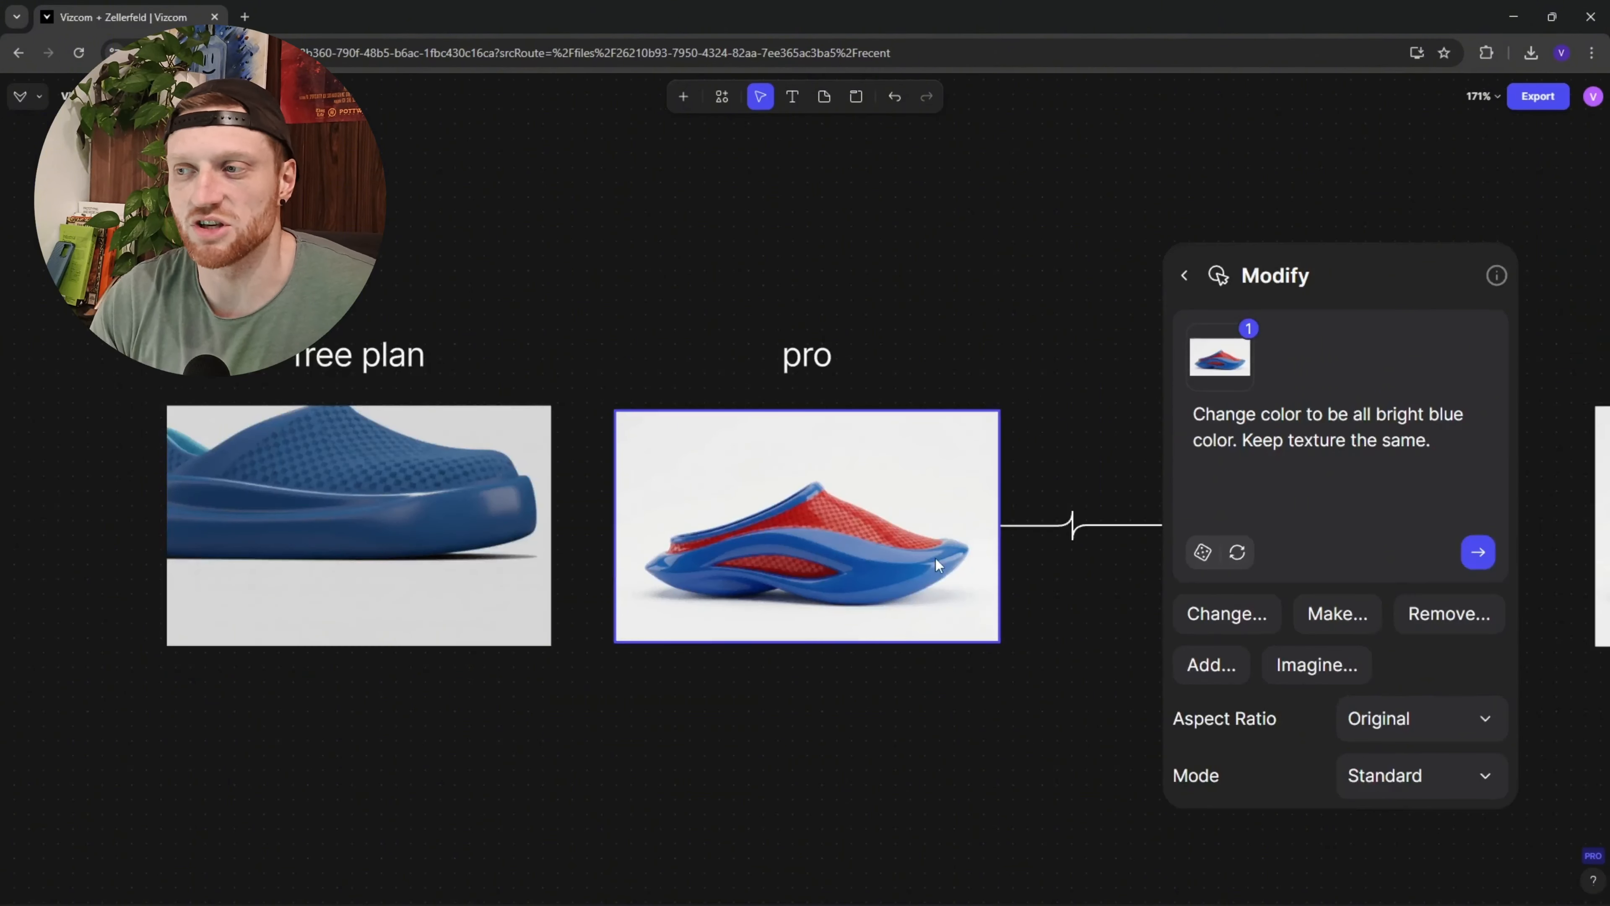
{"action": "scroll", "coordinate": [685, 488], "scroll_direction": "right", "scroll_amount": 5}
{"action": "scroll", "coordinate": [619, 457], "scroll_direction": "down", "scroll_amount": 2}
{"action": "scroll", "coordinate": [545, 476], "scroll_direction": "right", "scroll_amount": 4}
{"action": "scroll", "coordinate": [852, 436], "scroll_direction": "up", "scroll_amount": 4}
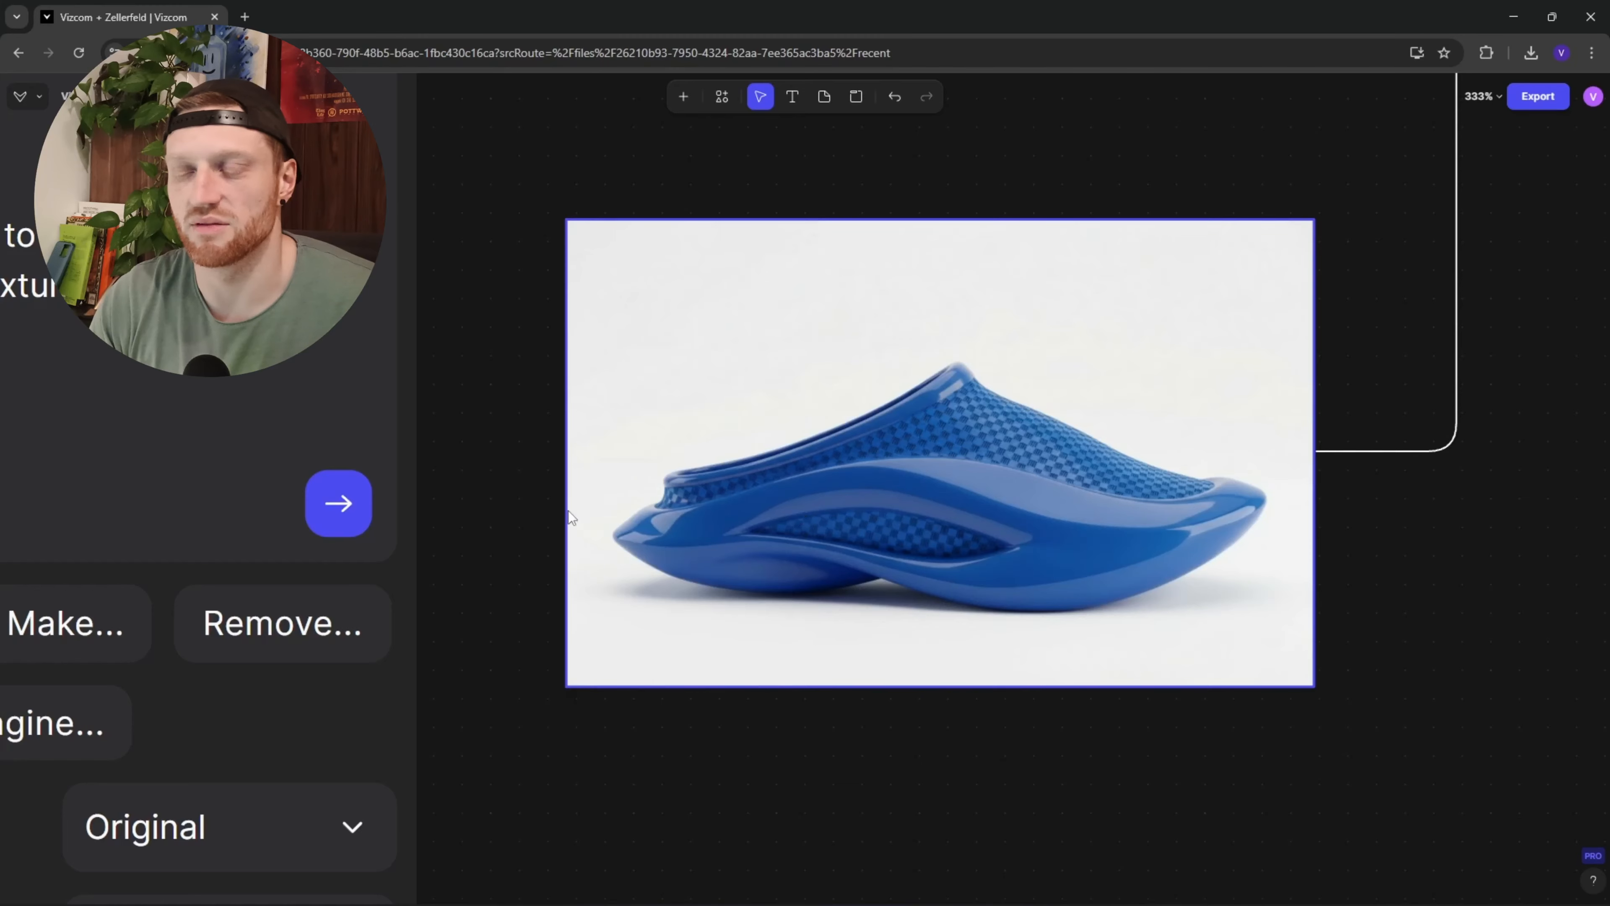
{"action": "scroll", "coordinate": [961, 472], "scroll_direction": "down", "scroll_amount": 3}
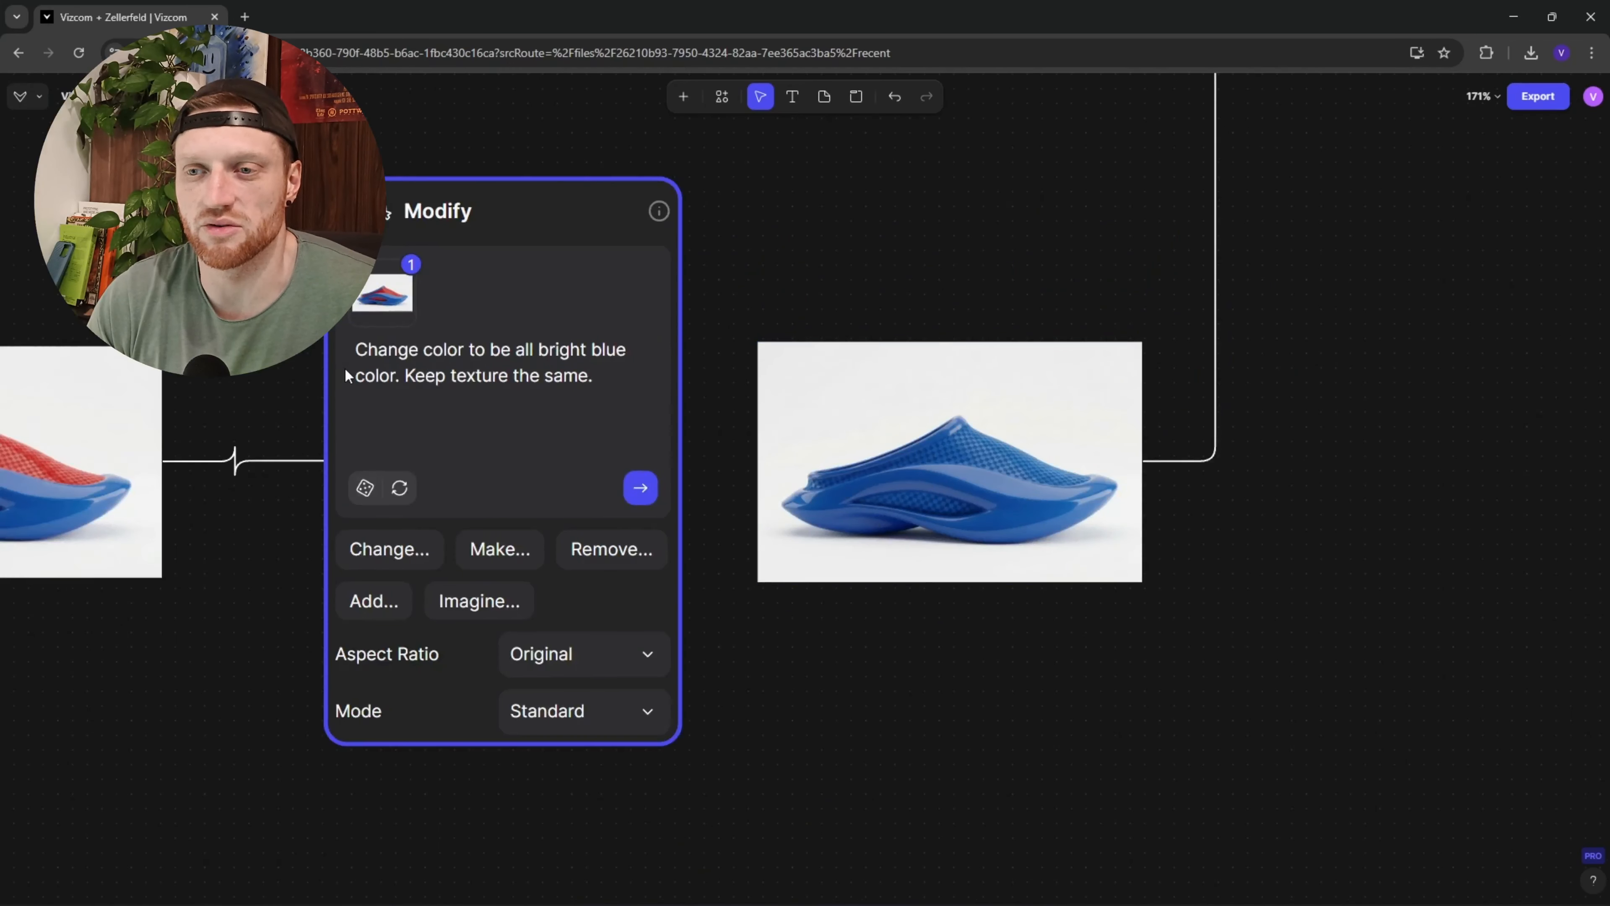
Step: Find the Modify node for the 2×2 grid of mule concepts and read its abstract-forms prompt
{"action": "scroll", "coordinate": [696, 405], "scroll_direction": "down", "scroll_amount": 4}
{"action": "left_click_drag", "start_coordinate": [911, 214], "coordinate": [760, 570]}
{"action": "left_click_drag", "start_coordinate": [942, 303], "coordinate": [861, 536]}
{"action": "left_click_drag", "start_coordinate": [1244, 496], "coordinate": [831, 520]}
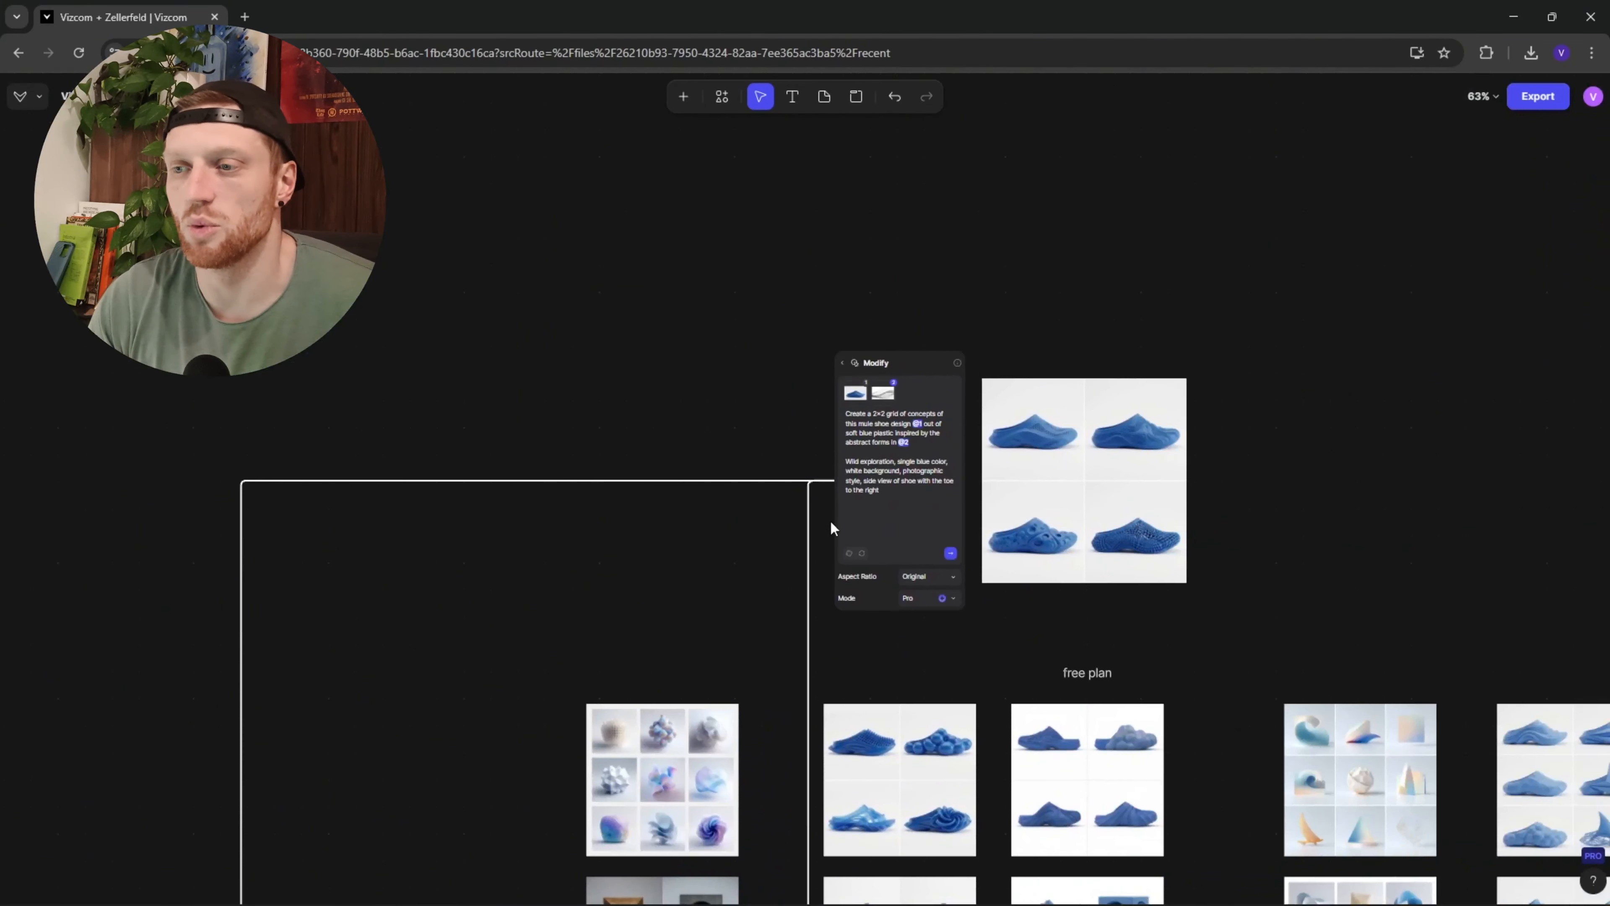
{"action": "scroll", "coordinate": [931, 403], "scroll_direction": "up", "scroll_amount": 6}
{"action": "left_click_drag", "start_coordinate": [818, 439], "coordinate": [722, 323]}
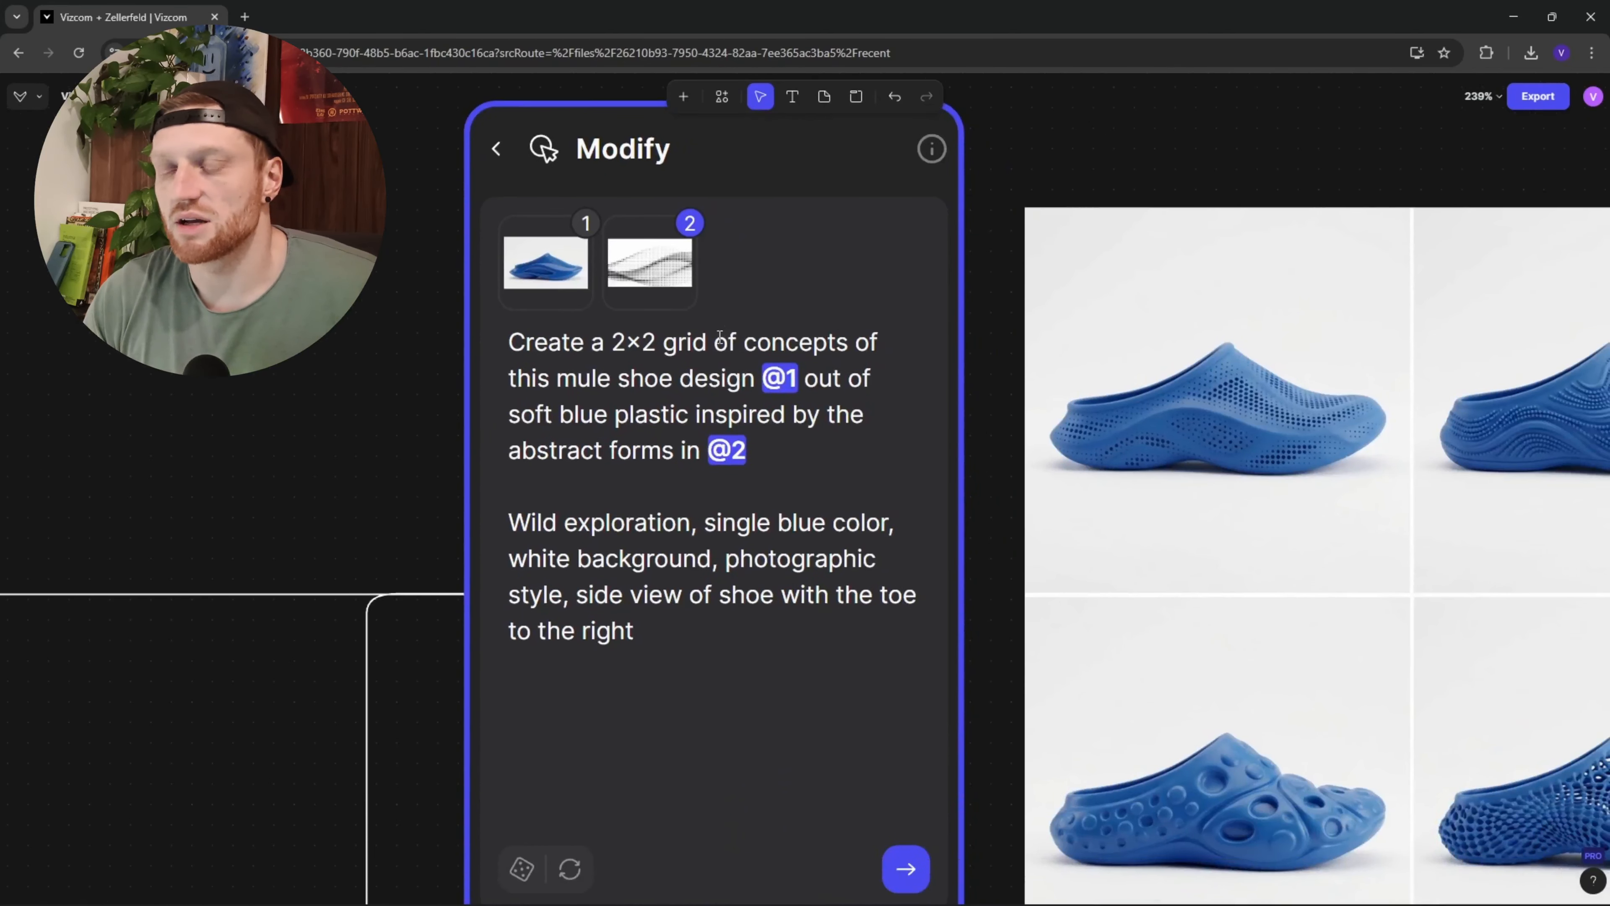
Step: Survey the first column of abstract form reference grids, from spheres and cubes down to the white sculpted reliefs
{"action": "scroll", "coordinate": [722, 325], "scroll_direction": "down", "scroll_amount": 1}
{"action": "scroll", "coordinate": [1075, 610], "scroll_direction": "down", "scroll_amount": 2}
{"action": "left_click_drag", "start_coordinate": [941, 720], "coordinate": [1030, 282]}
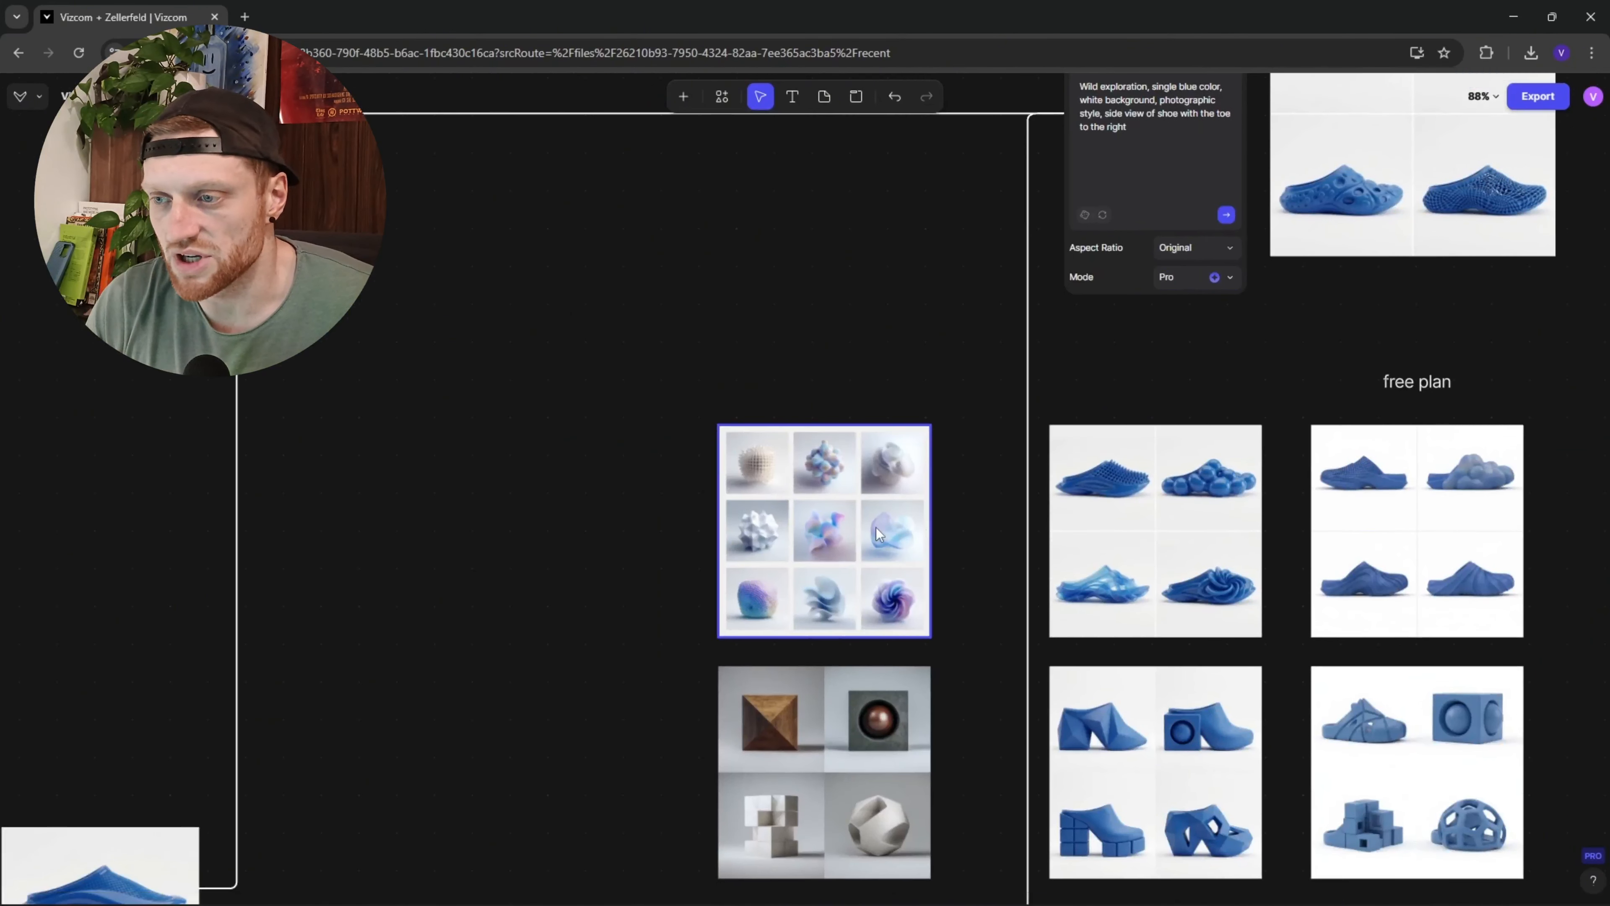
{"action": "scroll", "coordinate": [760, 608], "scroll_direction": "up", "scroll_amount": 3}
{"action": "scroll", "coordinate": [825, 638], "scroll_direction": "down", "scroll_amount": 8}
{"action": "scroll", "coordinate": [811, 645], "scroll_direction": "down", "scroll_amount": 3}
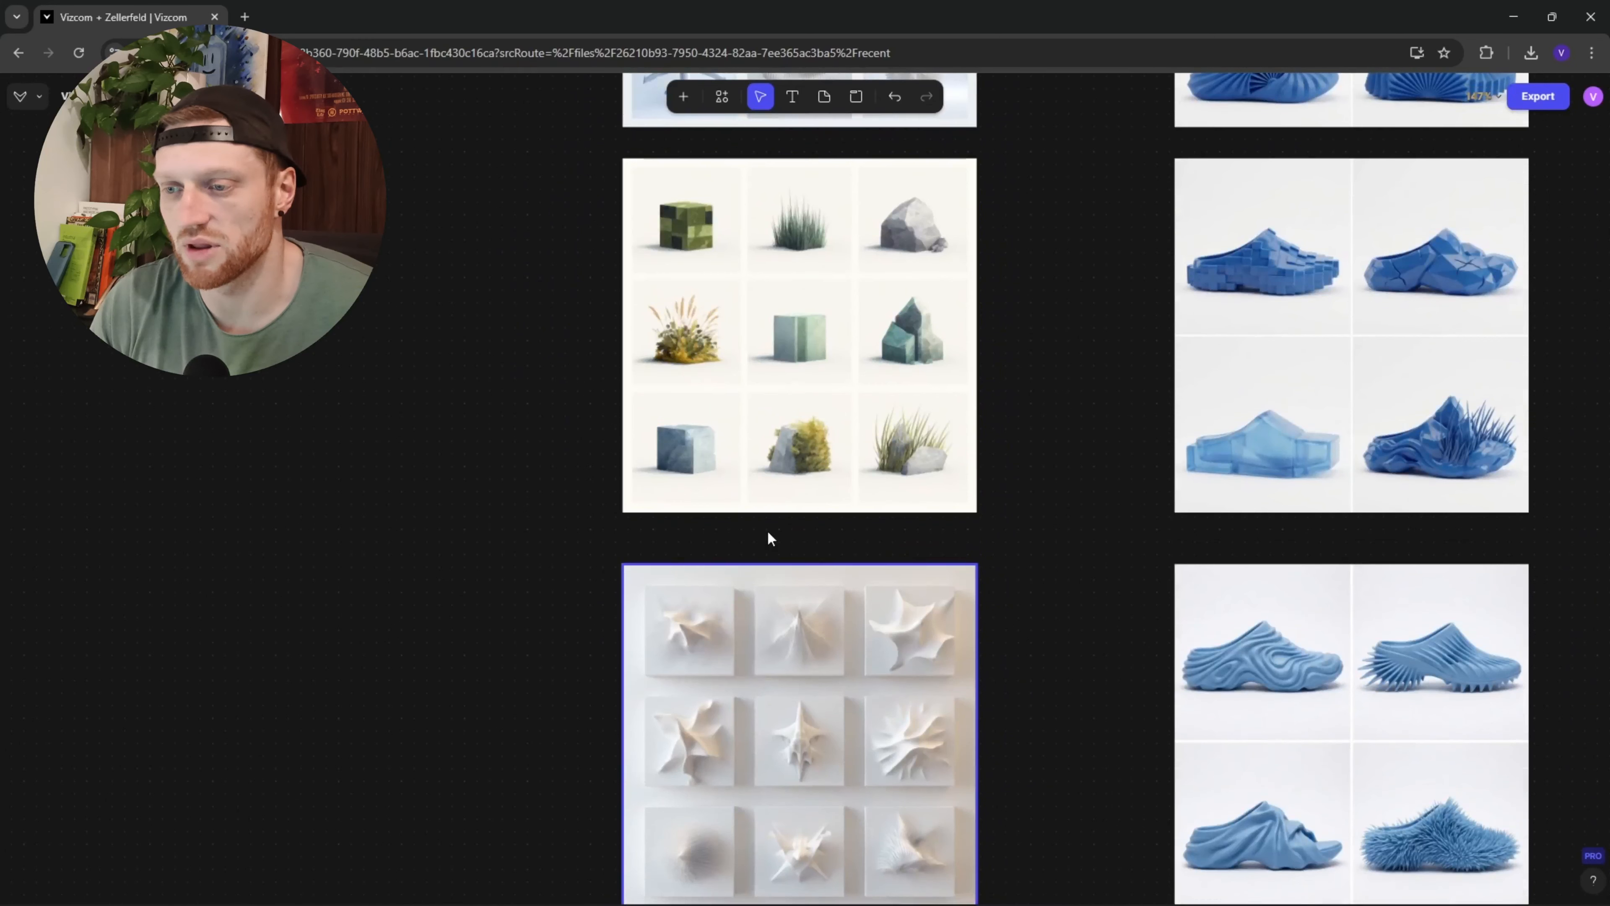
{"action": "scroll", "coordinate": [767, 530], "scroll_direction": "down", "scroll_amount": 5}
Step: Compare the spiked, bubble, translucent and spiral shoe grid with its free plan counterpart
{"action": "scroll", "coordinate": [866, 426], "scroll_direction": "up", "scroll_amount": 8}
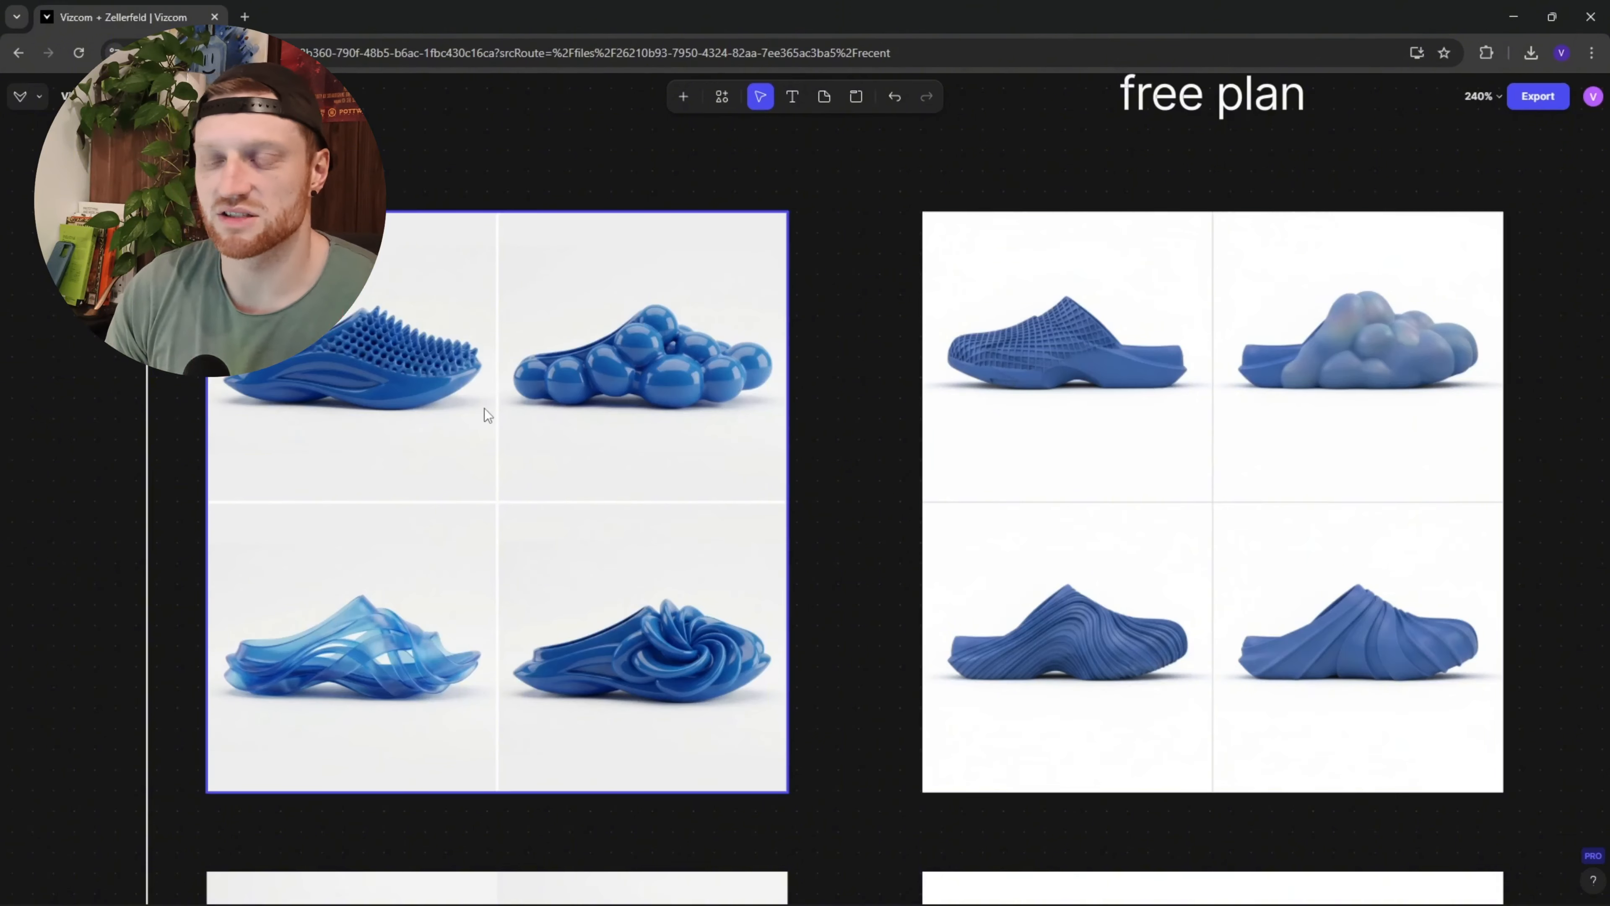
{"action": "scroll", "coordinate": [692, 424], "scroll_direction": "down", "scroll_amount": 5}
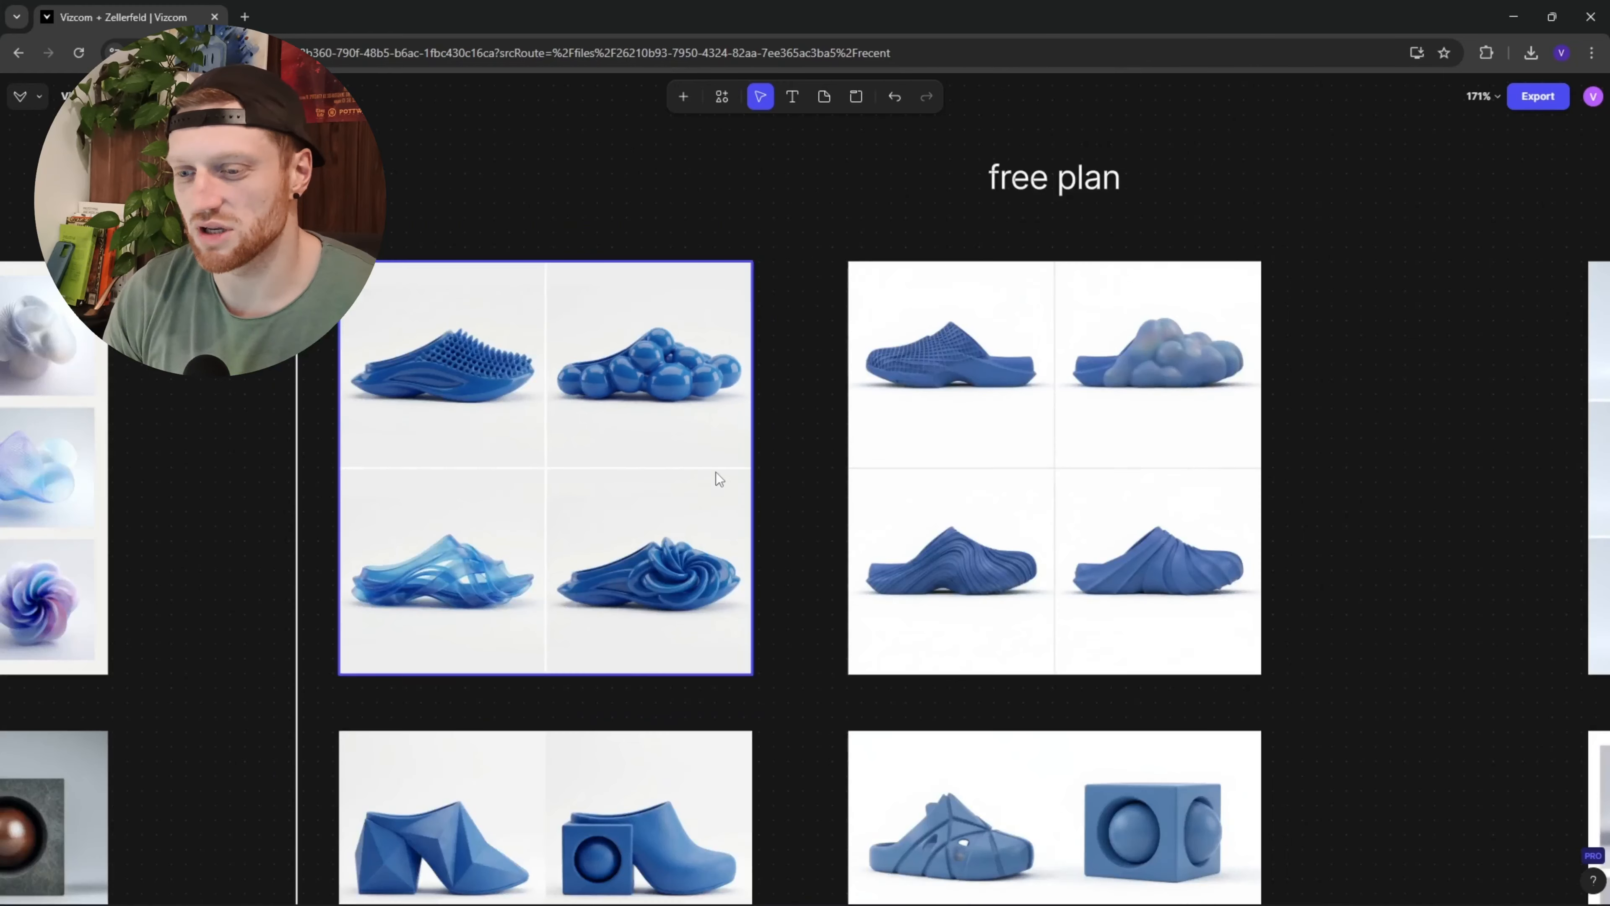
{"action": "scroll", "coordinate": [720, 320], "scroll_direction": "up", "scroll_amount": 3}
{"action": "scroll", "coordinate": [722, 330], "scroll_direction": "down", "scroll_amount": 3}
{"action": "scroll", "coordinate": [736, 345], "scroll_direction": "up", "scroll_amount": 2}
Step: Compare the geometric block-heel shoe grid and the pleated fan shoe grid with their free plan versions
{"action": "scroll", "coordinate": [764, 242], "scroll_direction": "down", "scroll_amount": 4}
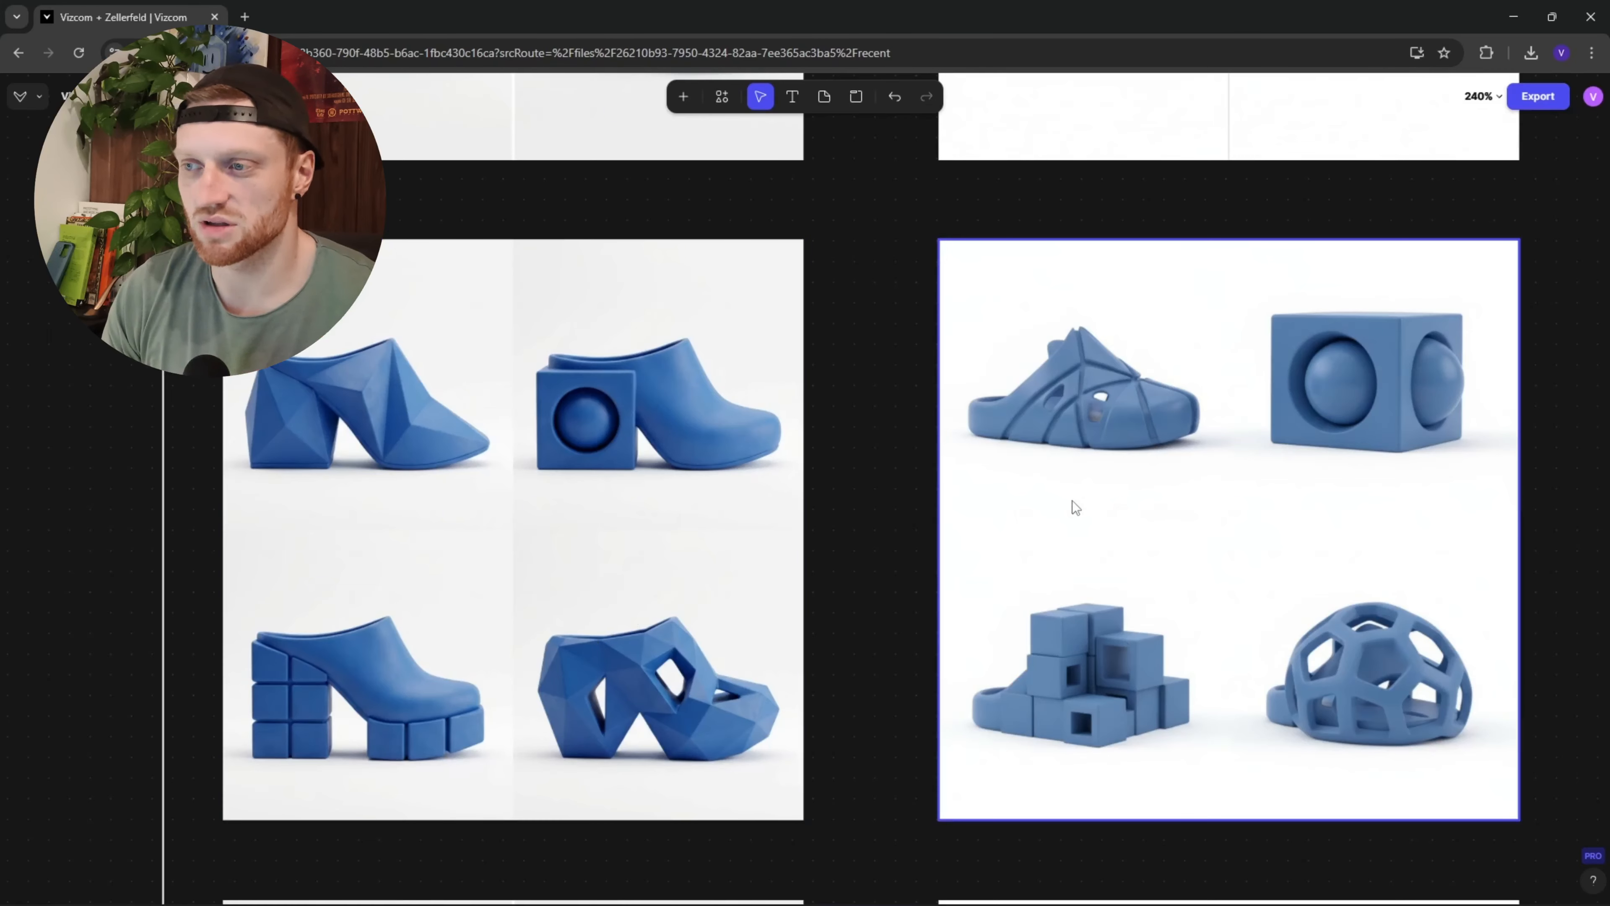
{"action": "left_click_drag", "start_coordinate": [1046, 697], "coordinate": [1051, 295]}
{"action": "scroll", "coordinate": [1046, 330], "scroll_direction": "down", "scroll_amount": 1}
{"action": "left_click_drag", "start_coordinate": [970, 736], "coordinate": [977, 475]}
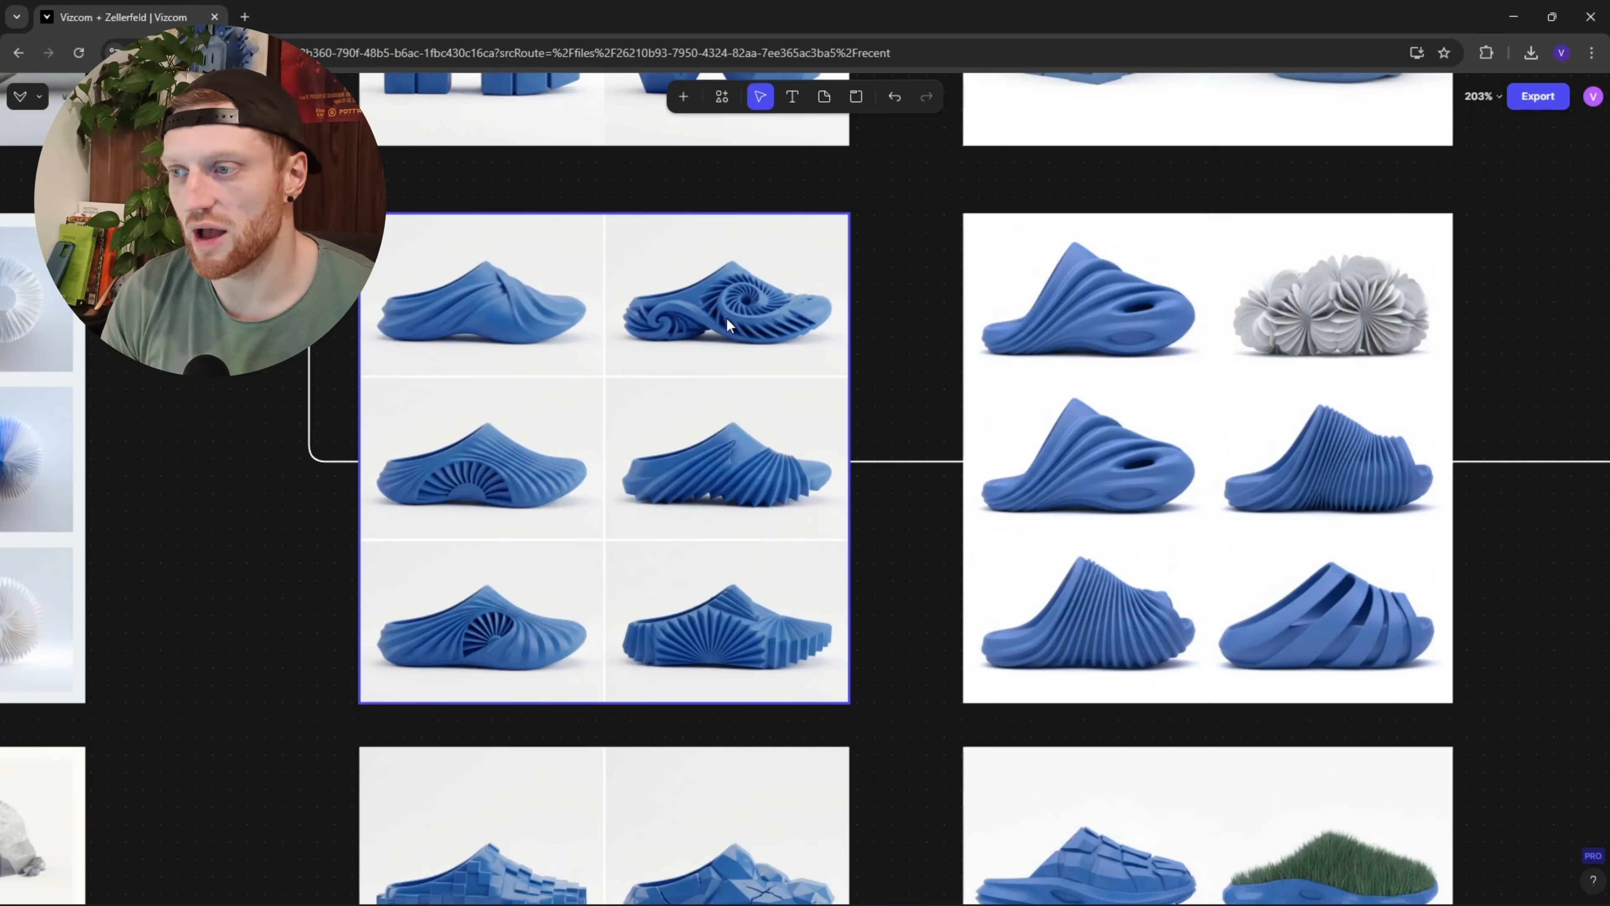
{"action": "scroll", "coordinate": [782, 354], "scroll_direction": "down", "scroll_amount": 4}
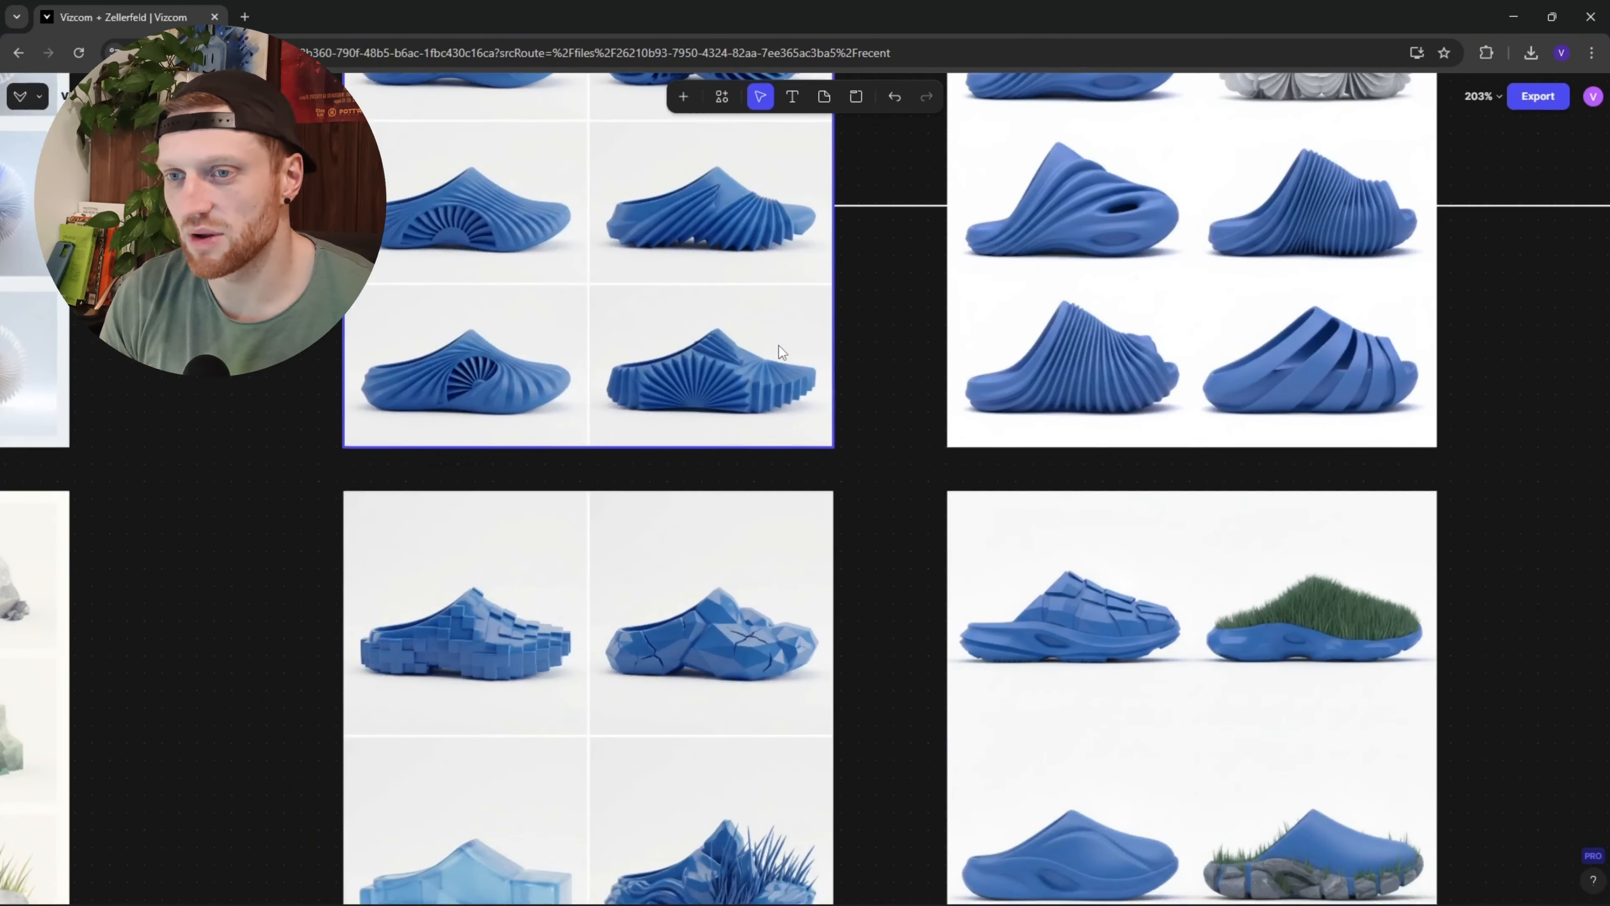
{"action": "scroll", "coordinate": [449, 442], "scroll_direction": "up", "scroll_amount": 3}
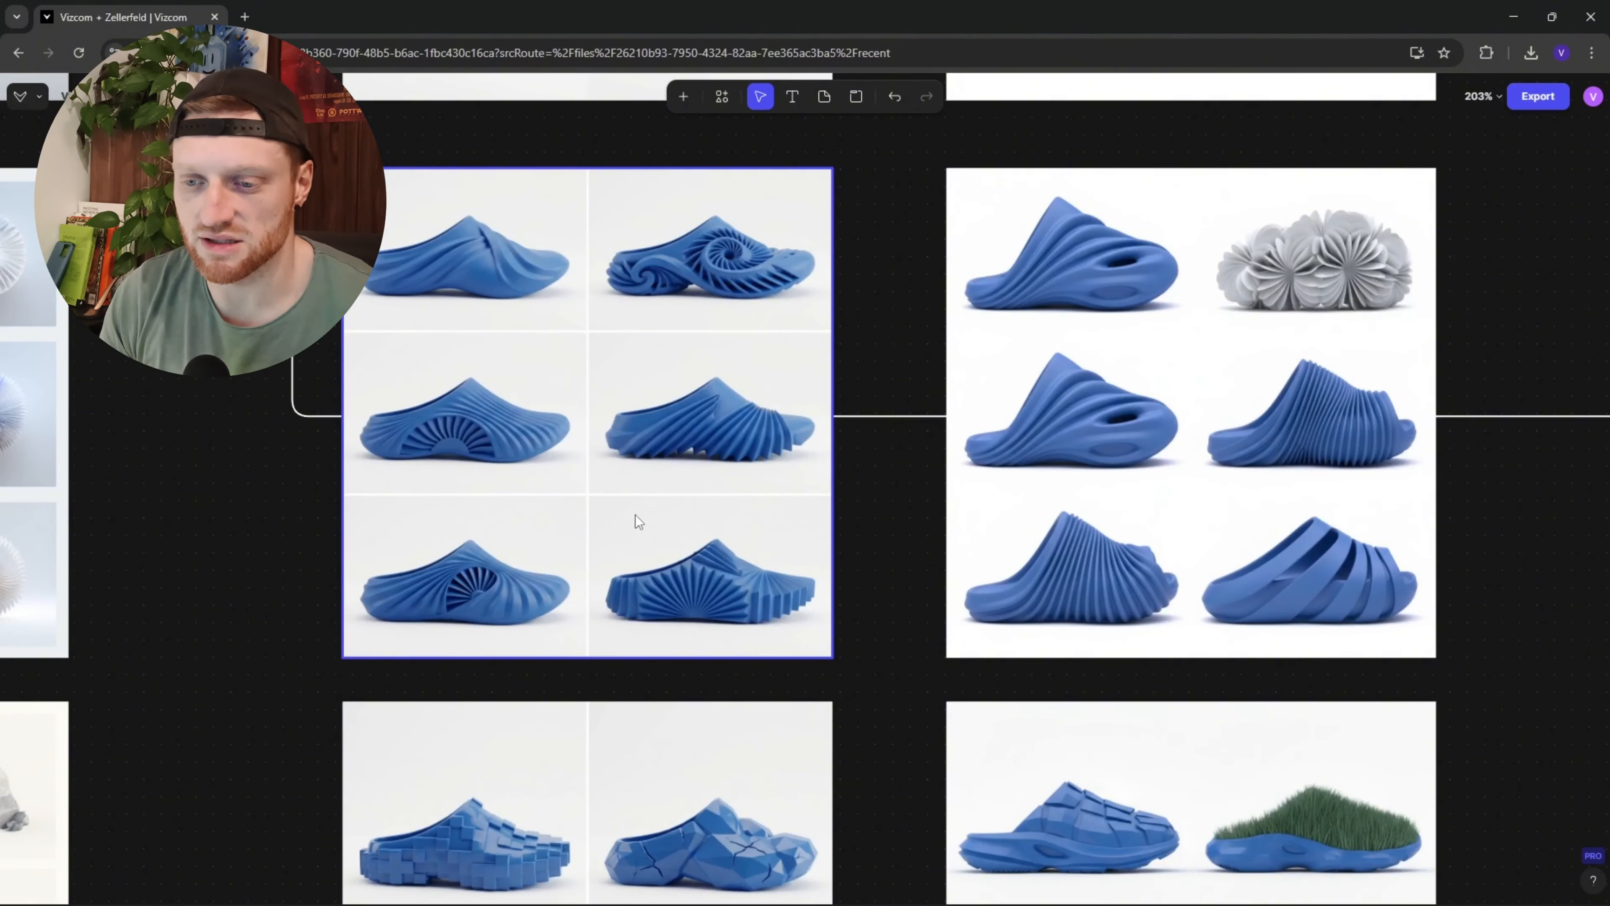
Step: Compare the blocky, rocky and grassy shoe grid and the draped, spiky shoe grid with their free plan versions
{"action": "scroll", "coordinate": [636, 521], "scroll_direction": "down", "scroll_amount": 1}
{"action": "left_click_drag", "start_coordinate": [654, 787], "coordinate": [590, 399]}
{"action": "scroll", "coordinate": [630, 445], "scroll_direction": "up", "scroll_amount": 2}
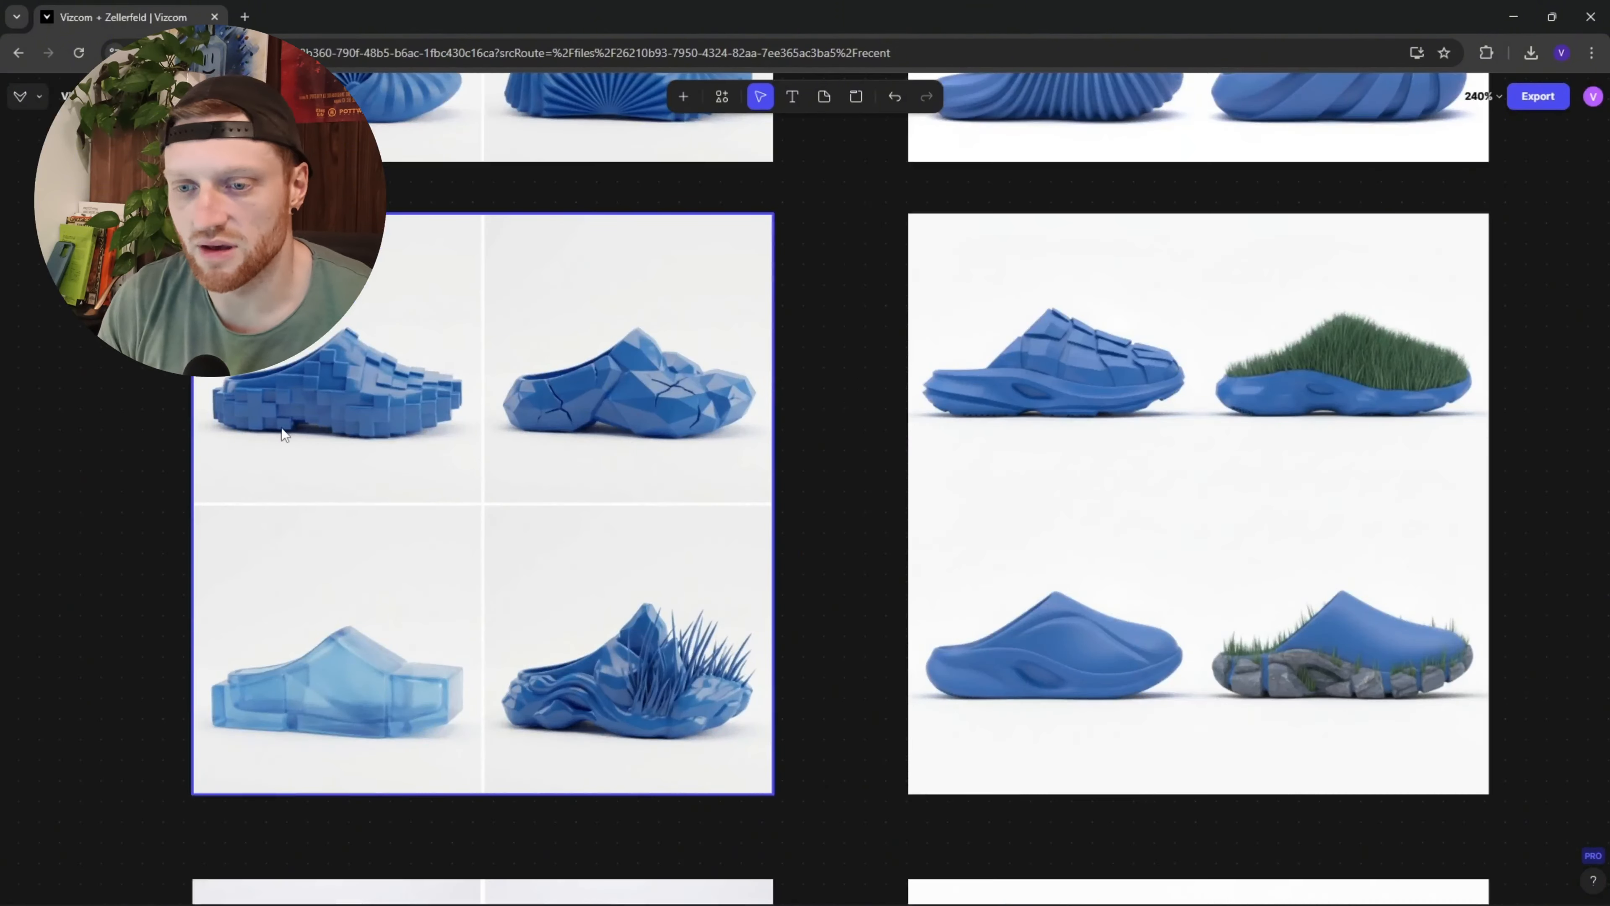
{"action": "scroll", "coordinate": [893, 541], "scroll_direction": "down", "scroll_amount": 8}
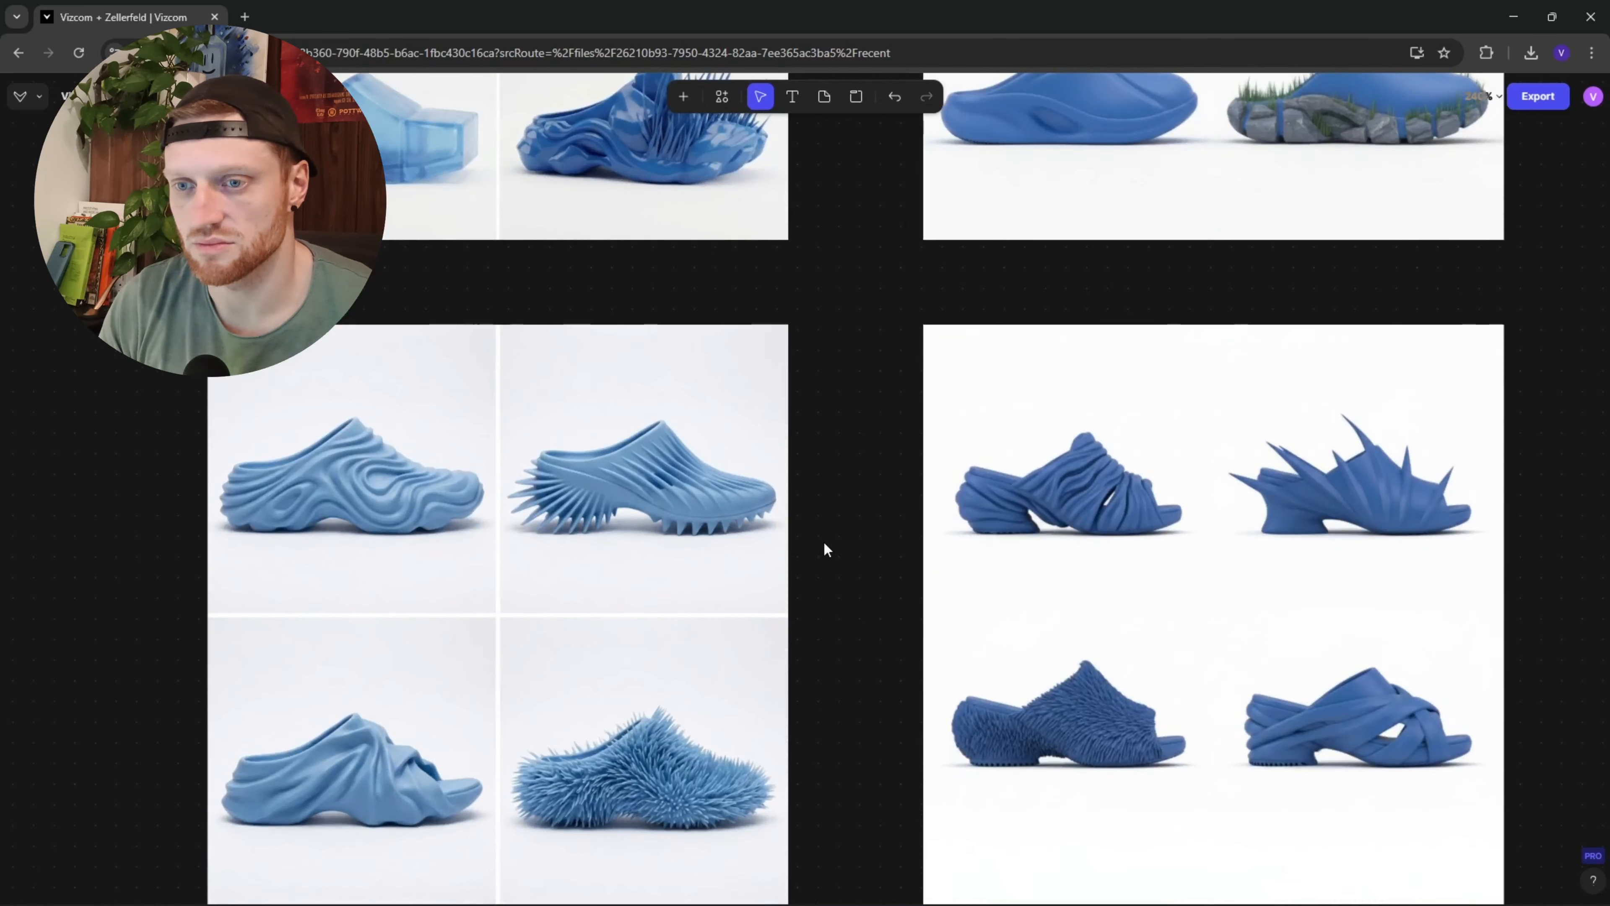
{"action": "scroll", "coordinate": [780, 447], "scroll_direction": "down", "scroll_amount": 3}
{"action": "left_click", "coordinate": [381, 547]}
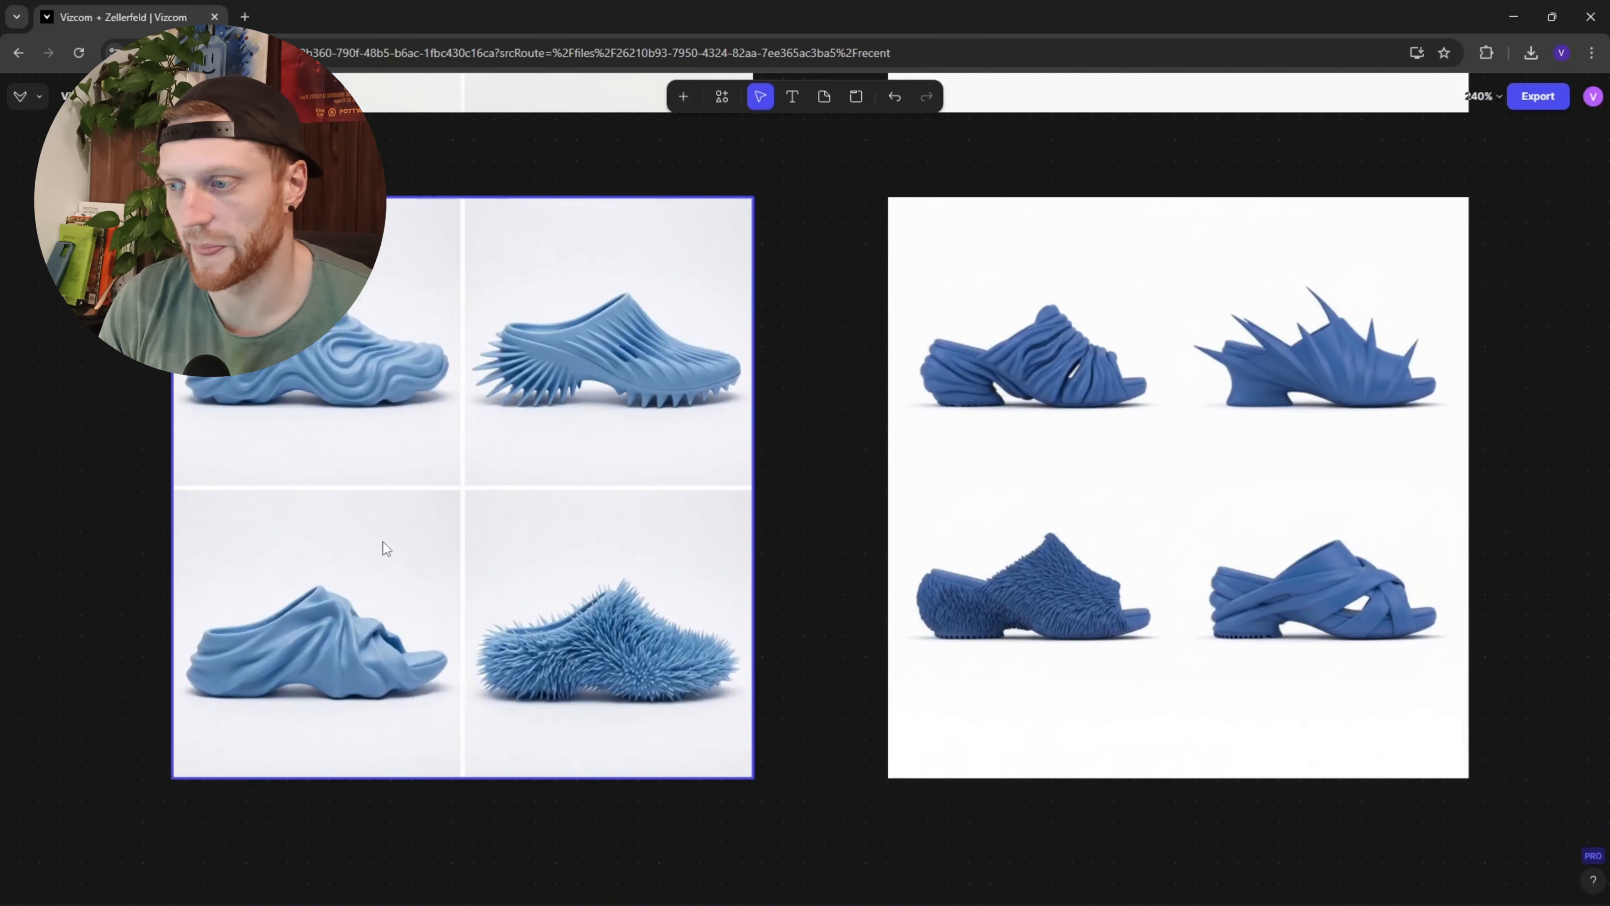
{"action": "scroll", "coordinate": [749, 842], "scroll_direction": "down", "scroll_amount": 3}
{"action": "scroll", "coordinate": [750, 843], "scroll_direction": "down", "scroll_amount": 1}
Step: Review the column of shoe grids again, from the spiked and bubble shoes down past the pleated fan shoes
{"action": "left_click_drag", "start_coordinate": [741, 355], "coordinate": [681, 818]}
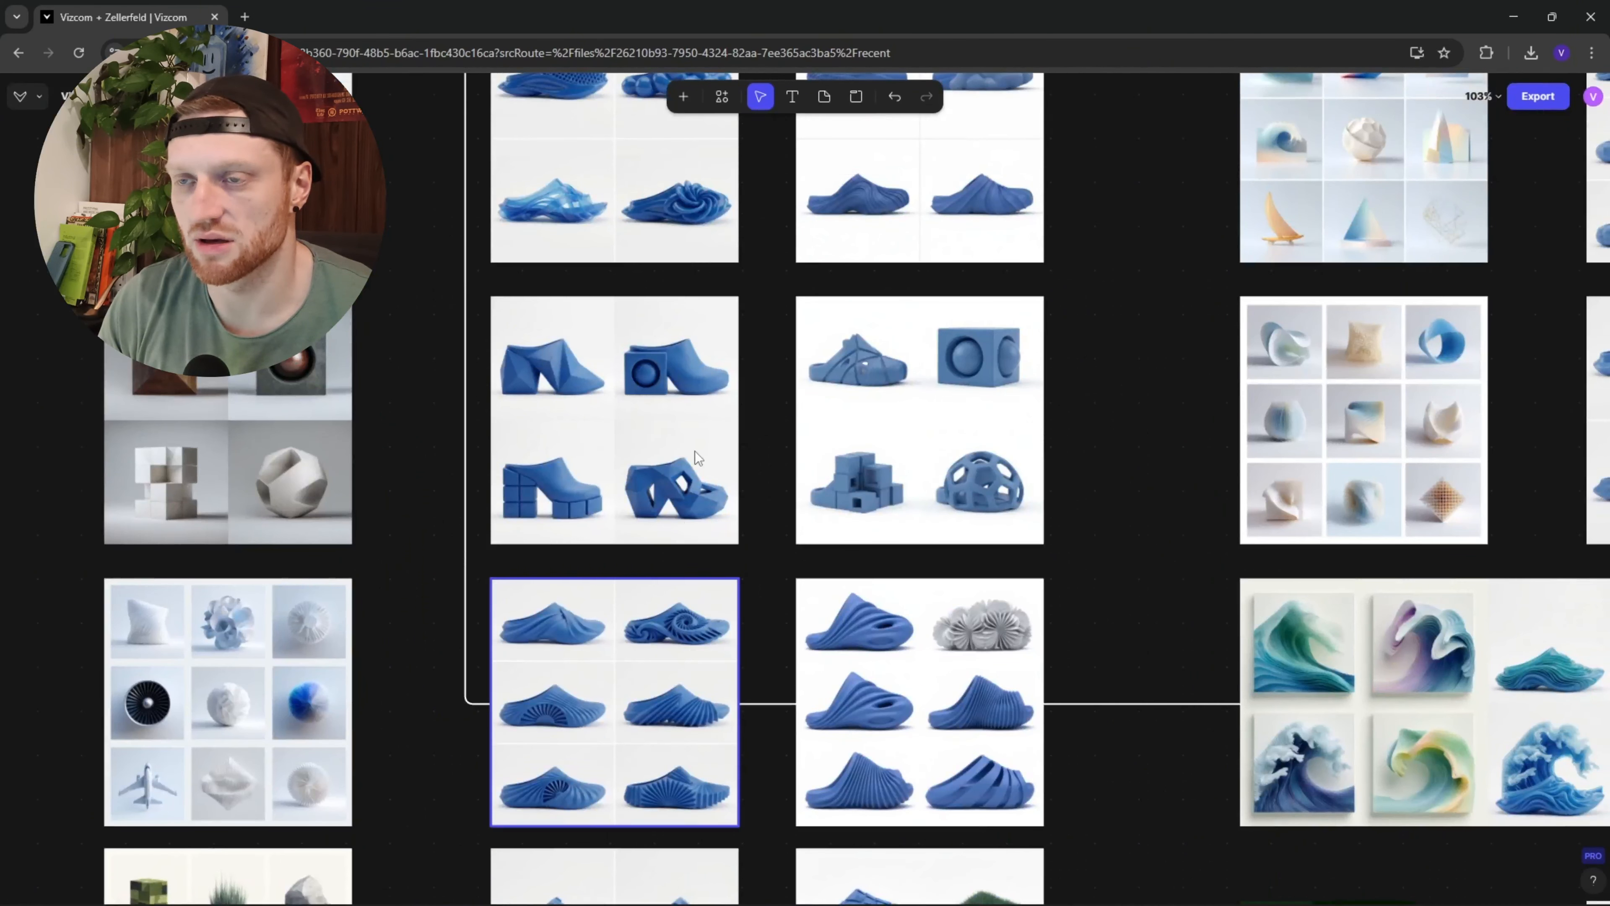
{"action": "left_click_drag", "start_coordinate": [694, 451], "coordinate": [692, 795]}
{"action": "scroll", "coordinate": [640, 440], "scroll_direction": "up", "scroll_amount": 4}
{"action": "scroll", "coordinate": [434, 432], "scroll_direction": "up", "scroll_amount": 1}
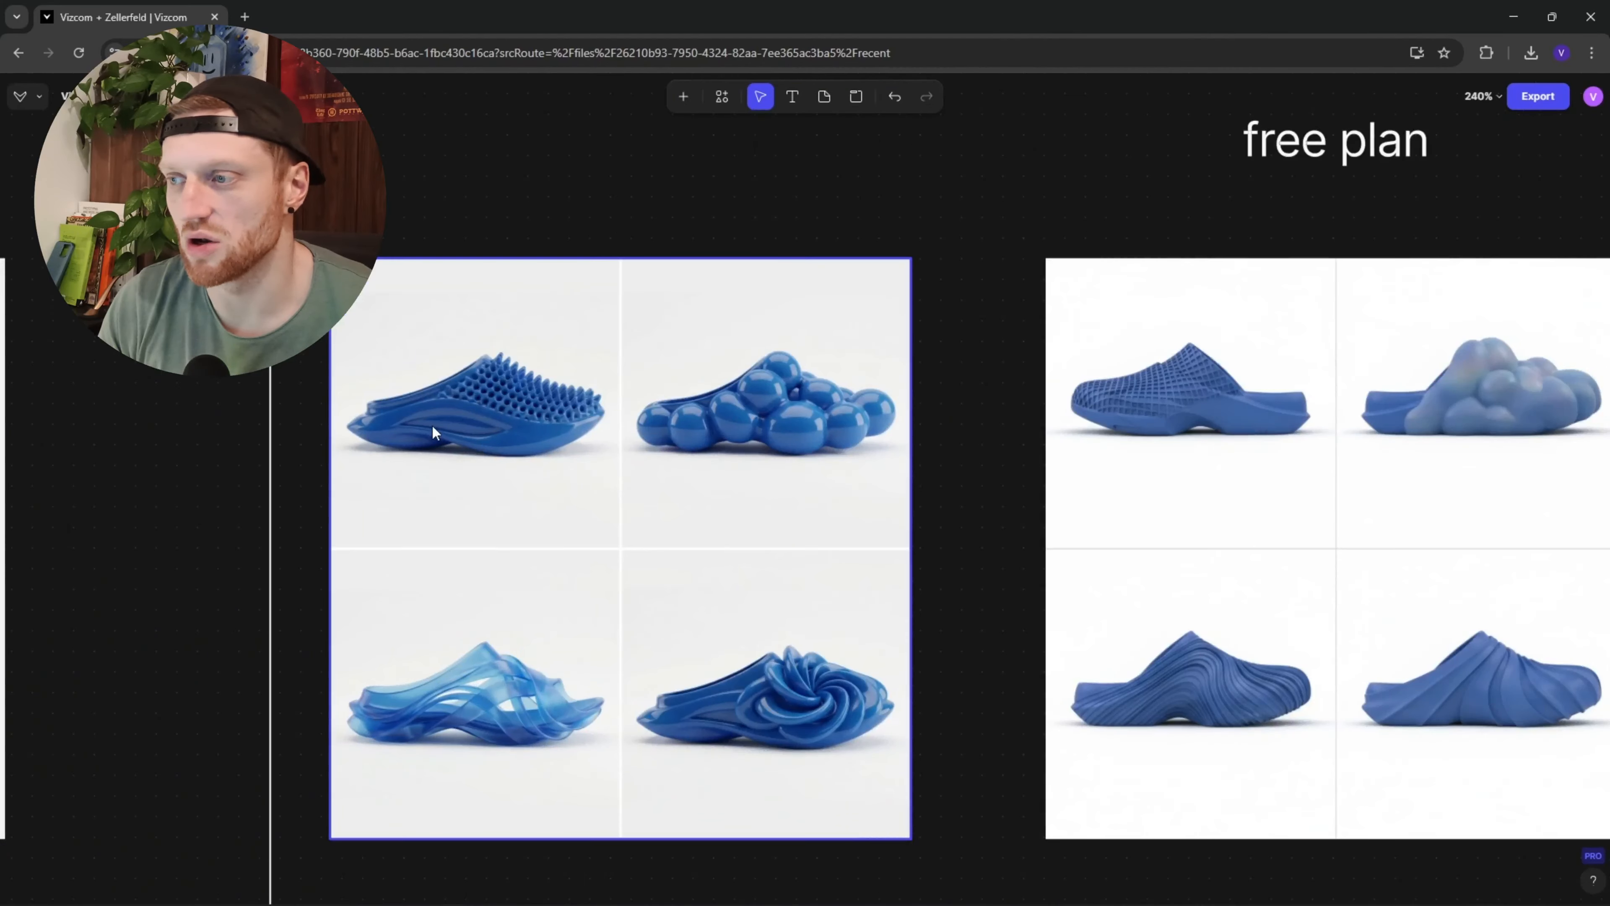
{"action": "scroll", "coordinate": [477, 424], "scroll_direction": "down", "scroll_amount": 10}
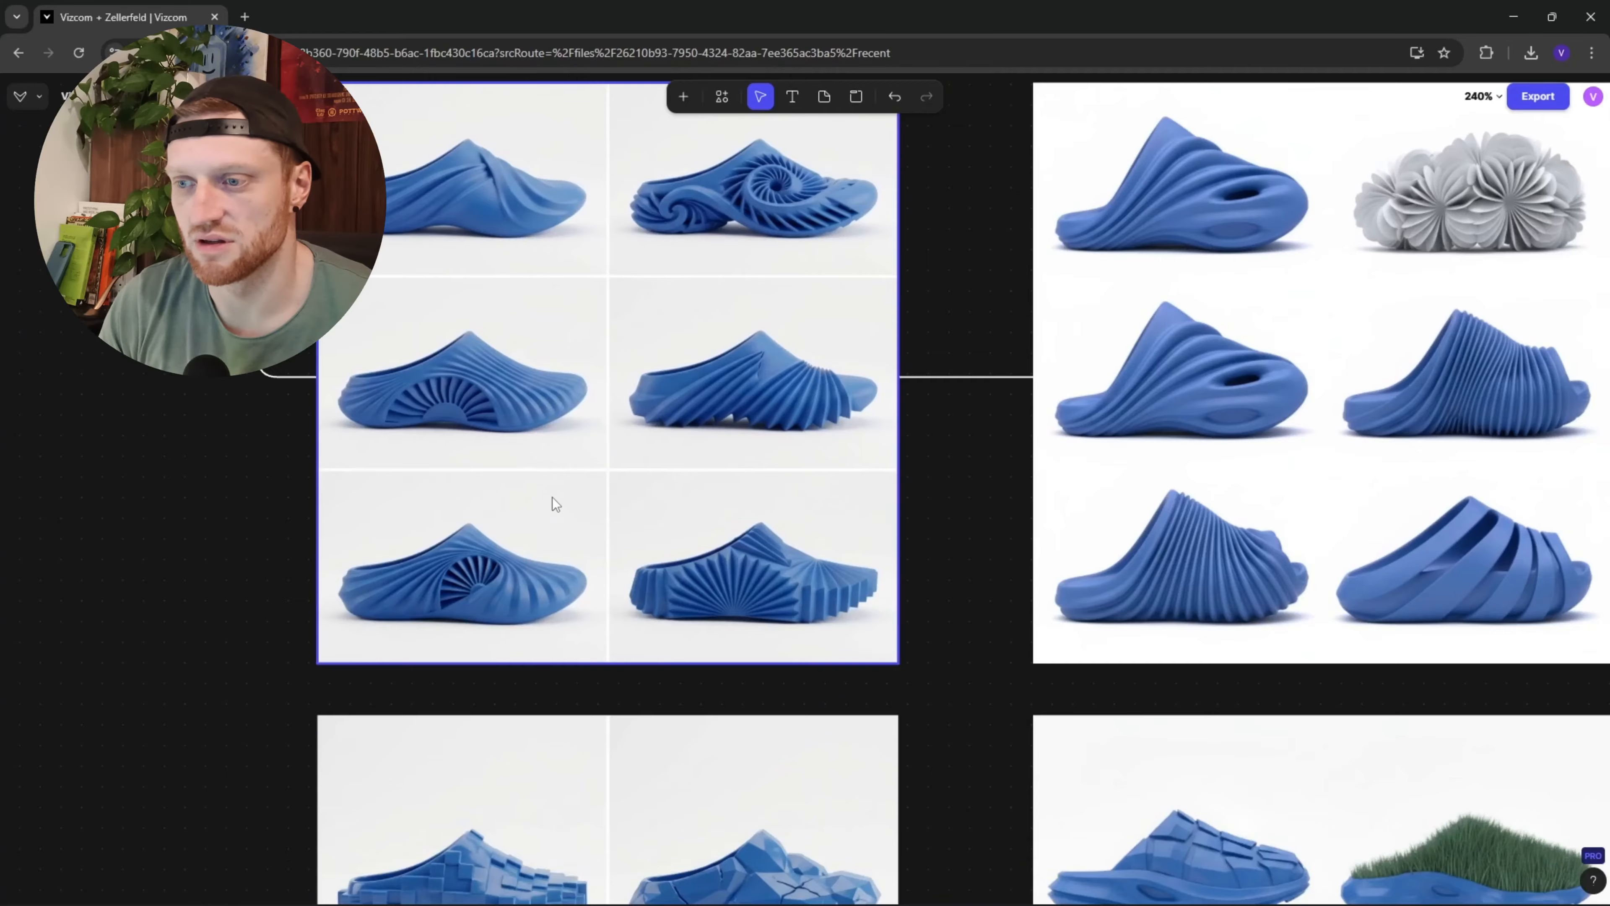
{"action": "scroll", "coordinate": [552, 497], "scroll_direction": "down", "scroll_amount": 2}
{"action": "left_click_drag", "start_coordinate": [541, 572], "coordinate": [526, 254]}
{"action": "left_click_drag", "start_coordinate": [530, 546], "coordinate": [597, 291]}
{"action": "left_click_drag", "start_coordinate": [579, 565], "coordinate": [547, 247]}
Step: Return to the 2×2 grid Modify node and examine the perforated, rippled, cratered and lattice shoes it produced
{"action": "left_click_drag", "start_coordinate": [600, 136], "coordinate": [506, 609]}
{"action": "scroll", "coordinate": [506, 522], "scroll_direction": "down", "scroll_amount": 3}
{"action": "left_click_drag", "start_coordinate": [509, 354], "coordinate": [625, 813]}
{"action": "left_click_drag", "start_coordinate": [557, 320], "coordinate": [556, 873]}
{"action": "scroll", "coordinate": [556, 538], "scroll_direction": "up", "scroll_amount": 3}
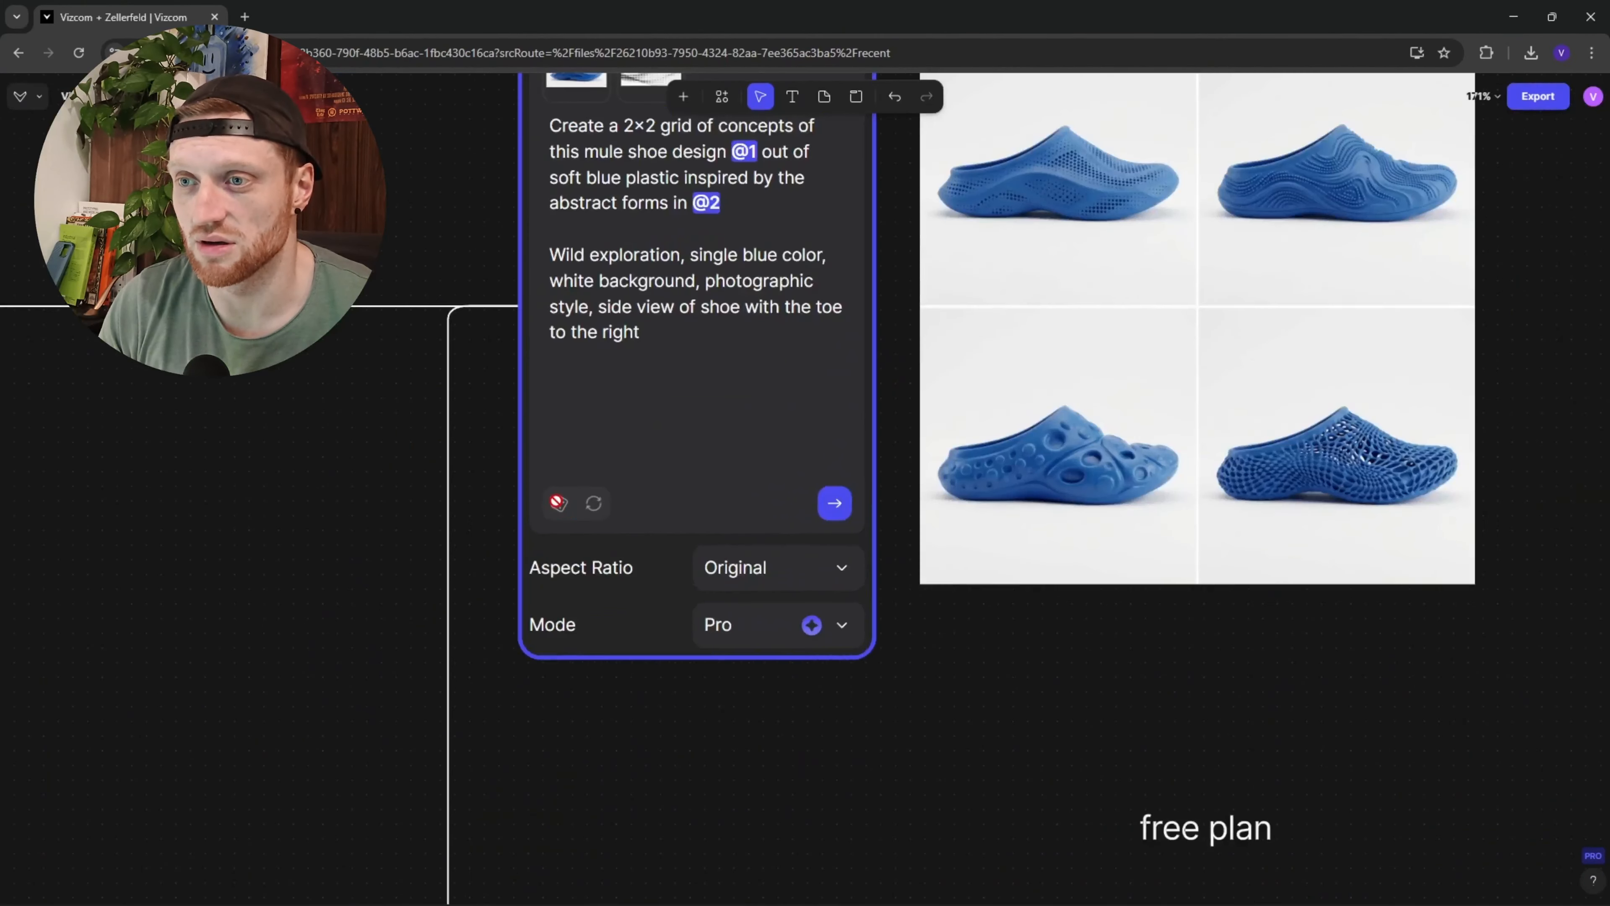
{"action": "left_click_drag", "start_coordinate": [1045, 279], "coordinate": [657, 408]}
{"action": "scroll", "coordinate": [657, 408], "scroll_direction": "down", "scroll_amount": 1}
{"action": "scroll", "coordinate": [772, 314], "scroll_direction": "up", "scroll_amount": 3}
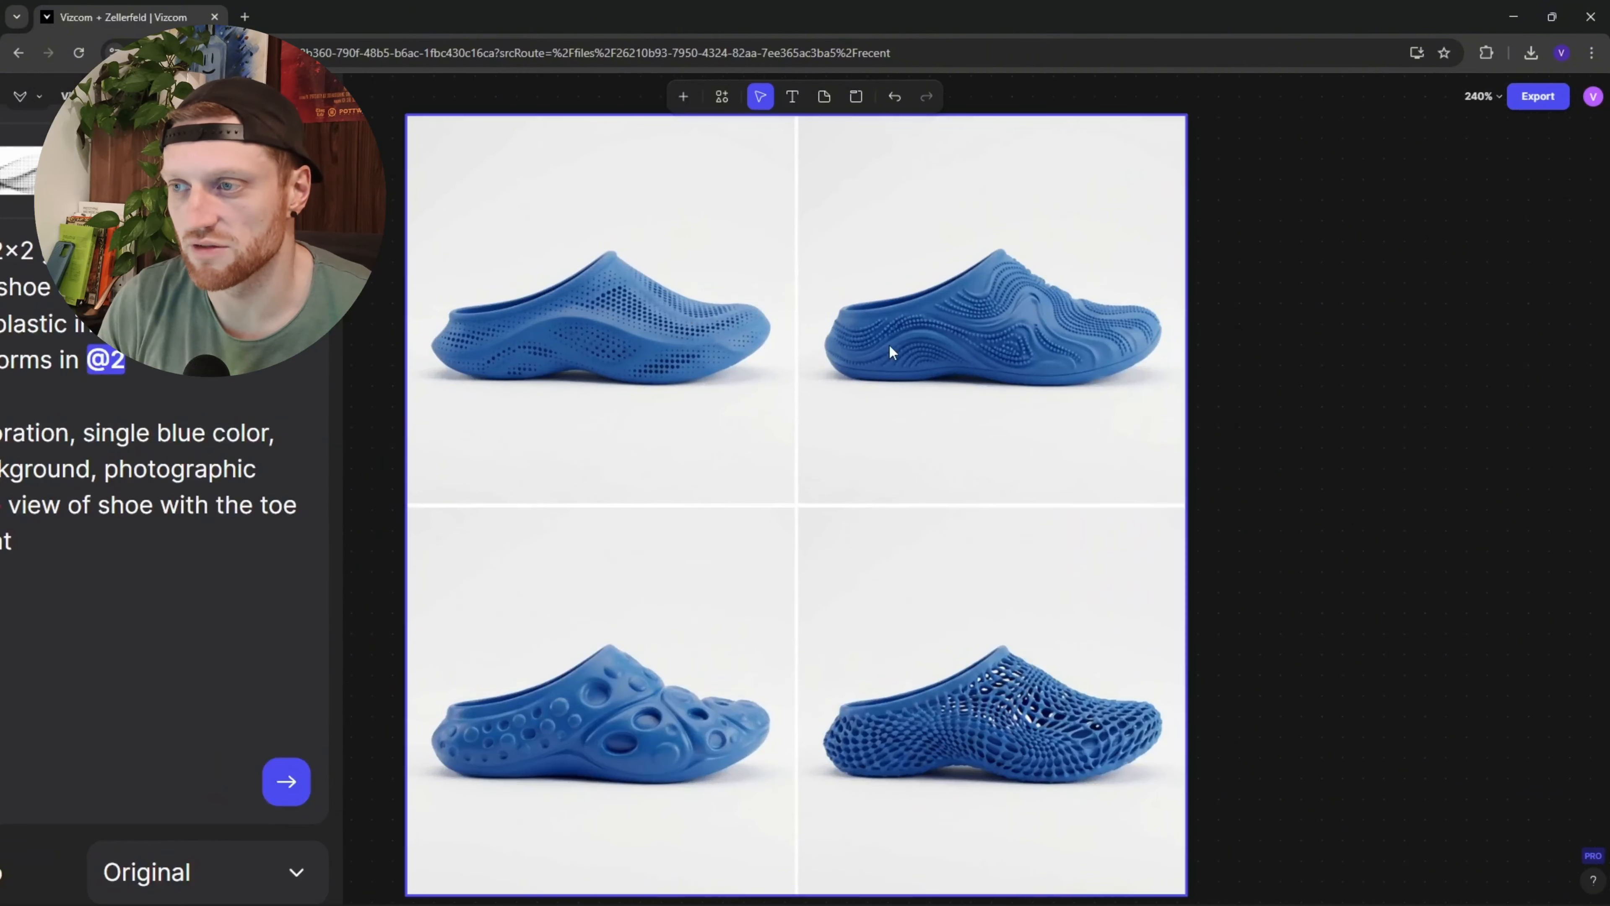
Step: Inspect the blue mule and wavy pattern images referenced in the 2×2 grid prompt
{"action": "scroll", "coordinate": [888, 345], "scroll_direction": "down", "scroll_amount": 5}
{"action": "left_click_drag", "start_coordinate": [905, 493], "coordinate": [700, 313]}
{"action": "left_click_drag", "start_coordinate": [597, 295], "coordinate": [974, 579]}
{"action": "scroll", "coordinate": [974, 579], "scroll_direction": "down", "scroll_amount": 1}
{"action": "scroll", "coordinate": [743, 393], "scroll_direction": "up", "scroll_amount": 5}
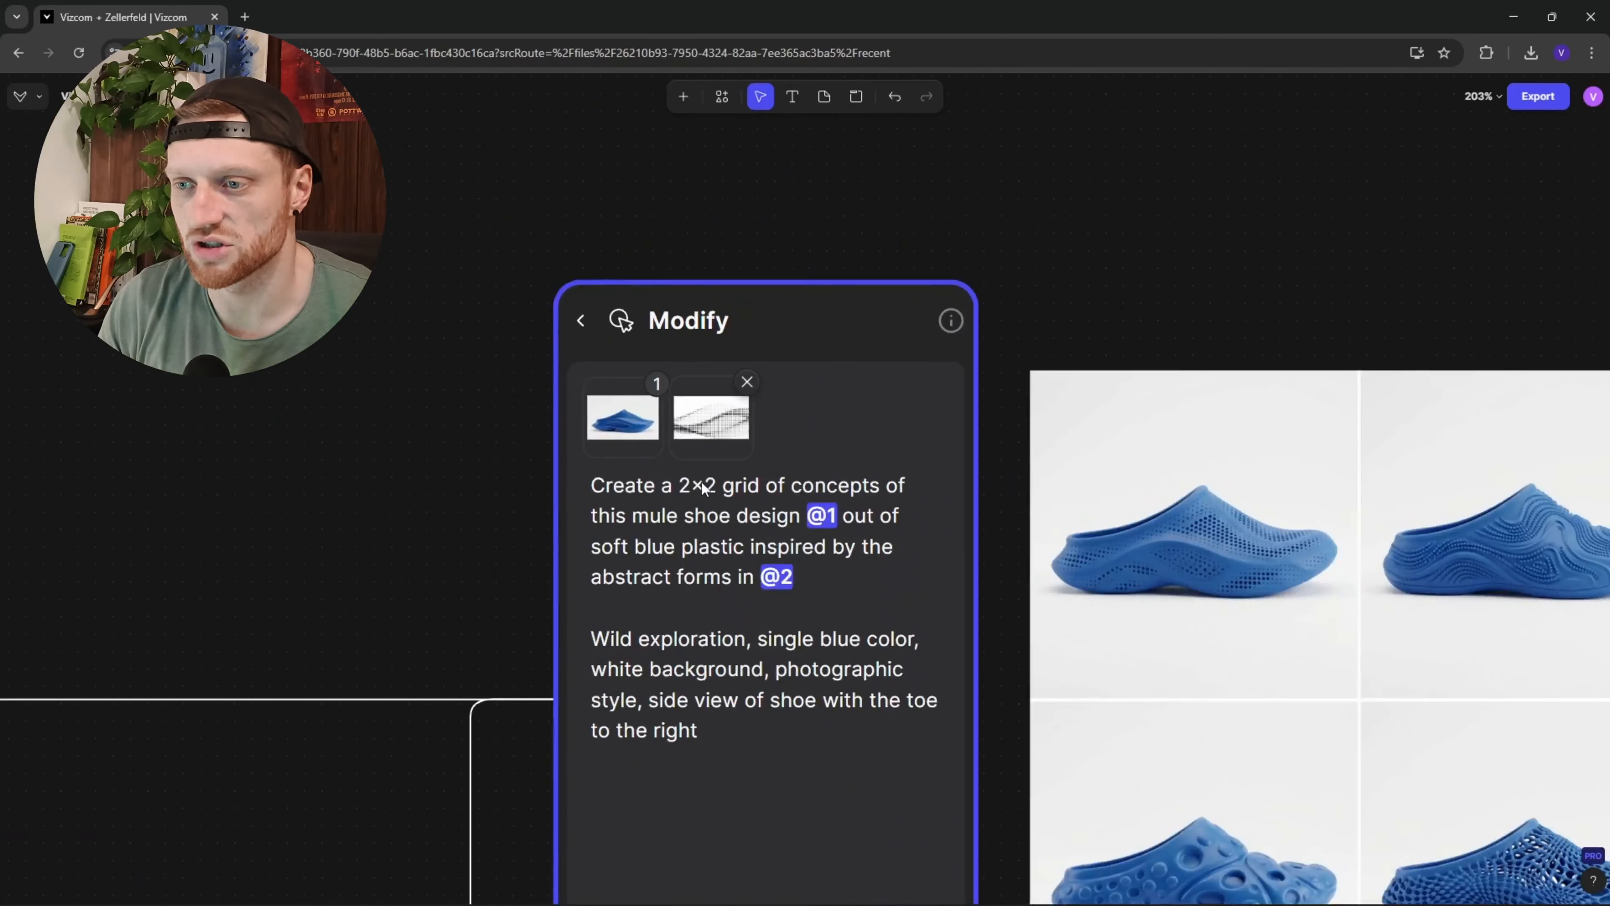
{"action": "scroll", "coordinate": [679, 529], "scroll_direction": "down", "scroll_amount": 4}
Step: Survey the neighbouring set of reference boards and shoe grids, including the wave, sail and black tribal forms
{"action": "left_click_drag", "start_coordinate": [671, 554], "coordinate": [712, 148]}
{"action": "left_click_drag", "start_coordinate": [775, 552], "coordinate": [380, 422]}
{"action": "scroll", "coordinate": [764, 499], "scroll_direction": "down", "scroll_amount": 3}
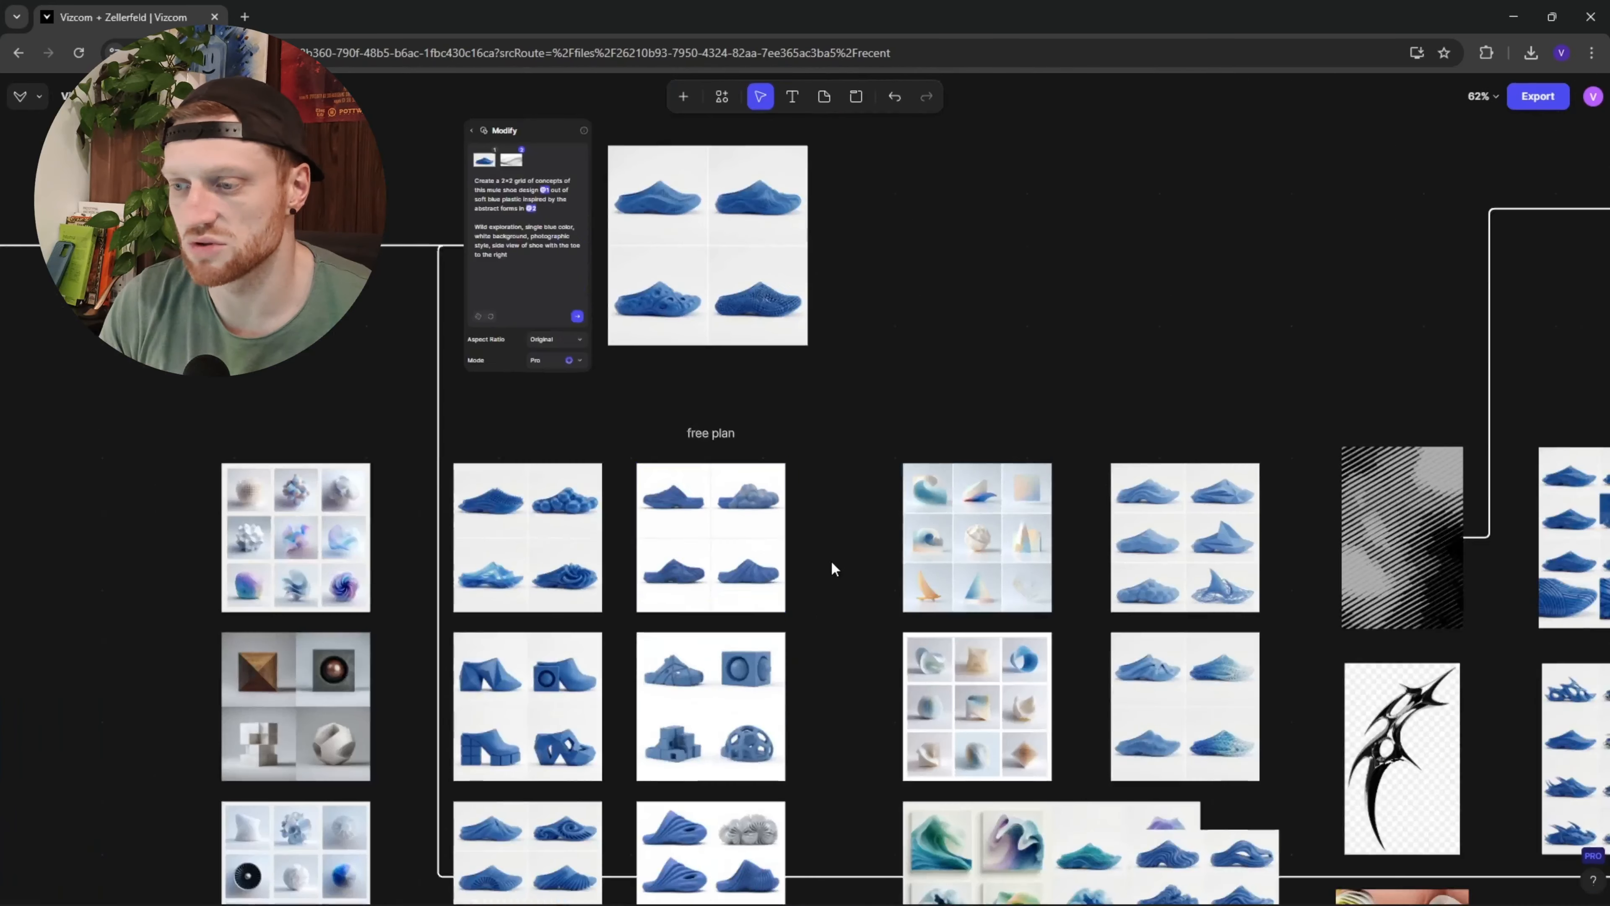
{"action": "scroll", "coordinate": [734, 461], "scroll_direction": "down", "scroll_amount": 3}
{"action": "left_click_drag", "start_coordinate": [1147, 496], "coordinate": [1054, 385]}
{"action": "scroll", "coordinate": [1057, 382], "scroll_direction": "up", "scroll_amount": 4}
{"action": "left_click_drag", "start_coordinate": [1099, 620], "coordinate": [1374, 670]}
{"action": "scroll", "coordinate": [805, 498], "scroll_direction": "up", "scroll_amount": 2}
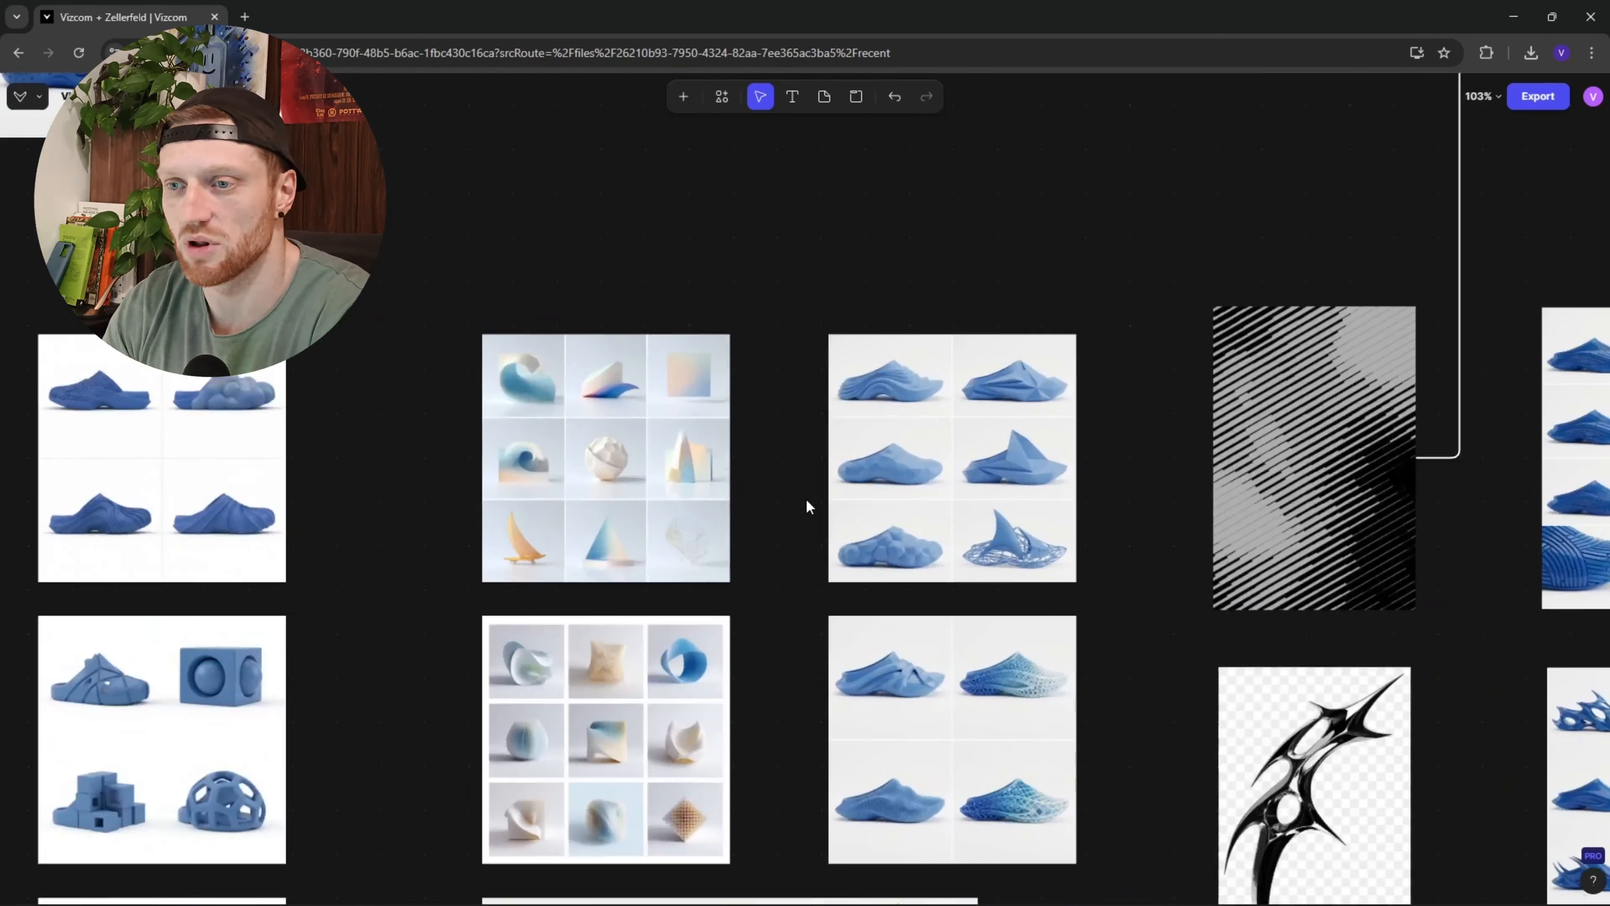
Step: Compare the wave, sail and faceted sphere references with the six light blue shoes derived from them
{"action": "scroll", "coordinate": [806, 498], "scroll_direction": "up", "scroll_amount": 3}
{"action": "left_click", "coordinate": [510, 367]}
{"action": "scroll", "coordinate": [501, 380], "scroll_direction": "up", "scroll_amount": 2}
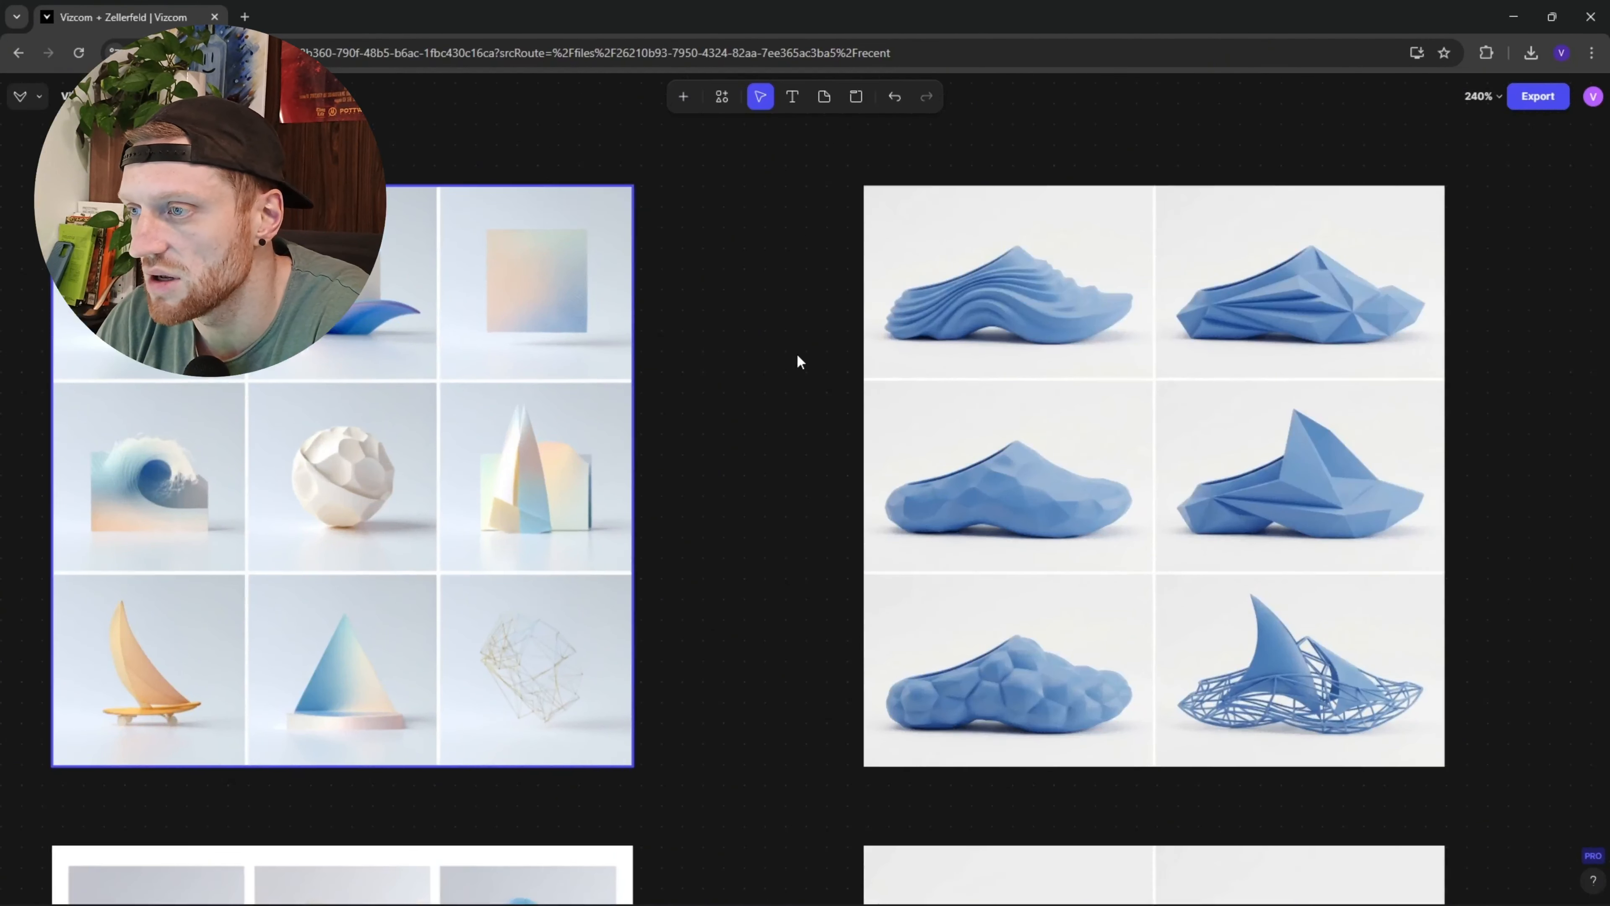
{"action": "left_click", "coordinate": [902, 322]}
{"action": "scroll", "coordinate": [934, 396], "scroll_direction": "down", "scroll_amount": 2}
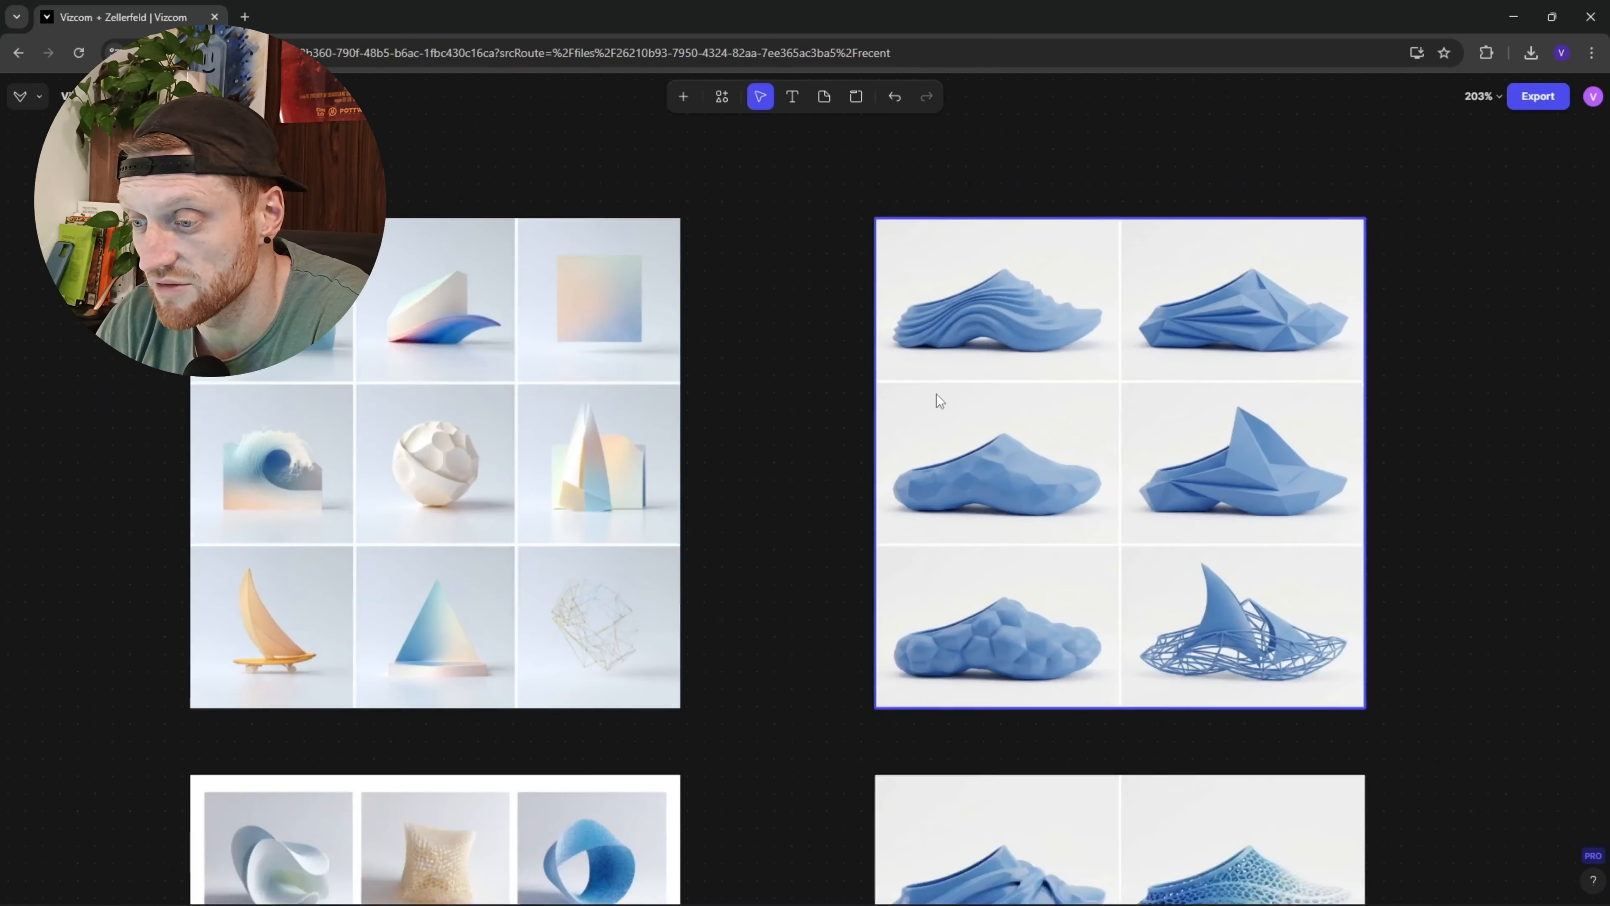
Step: Examine the twisted, ribbed and lattice shoes beside the curved sculpture references, focusing on the blue-to-white gradient lattice shoe
{"action": "left_click_drag", "start_coordinate": [895, 593], "coordinate": [863, 226]}
{"action": "scroll", "coordinate": [783, 553], "scroll_direction": "up", "scroll_amount": 2}
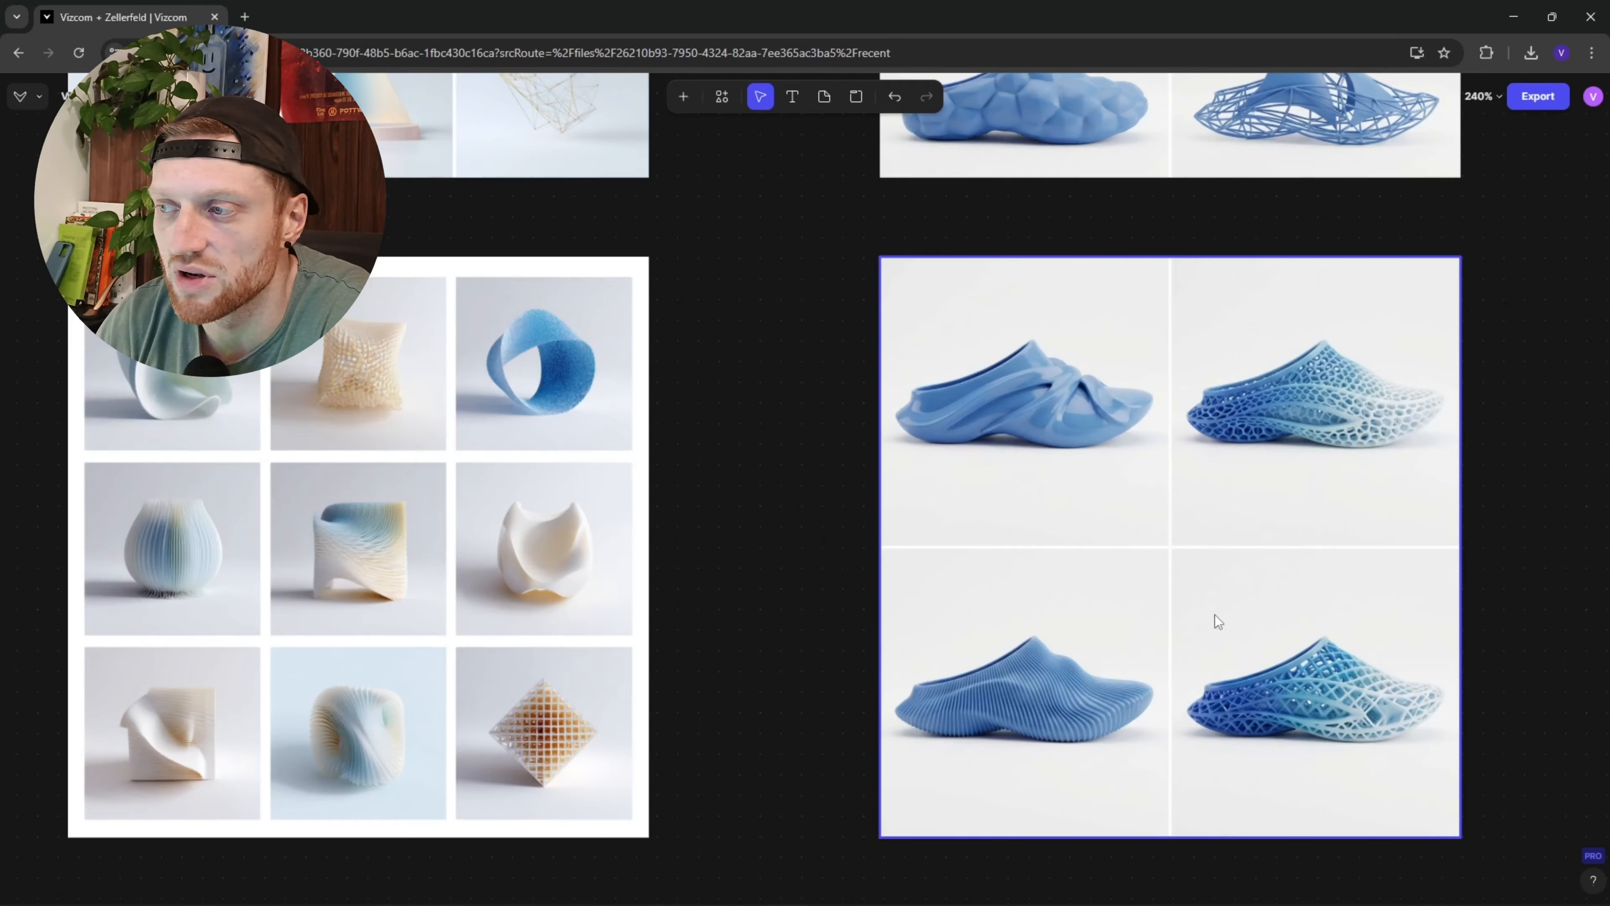
{"action": "left_click_drag", "start_coordinate": [1187, 615], "coordinate": [1058, 555]}
{"action": "scroll", "coordinate": [1229, 326], "scroll_direction": "up", "scroll_amount": 5}
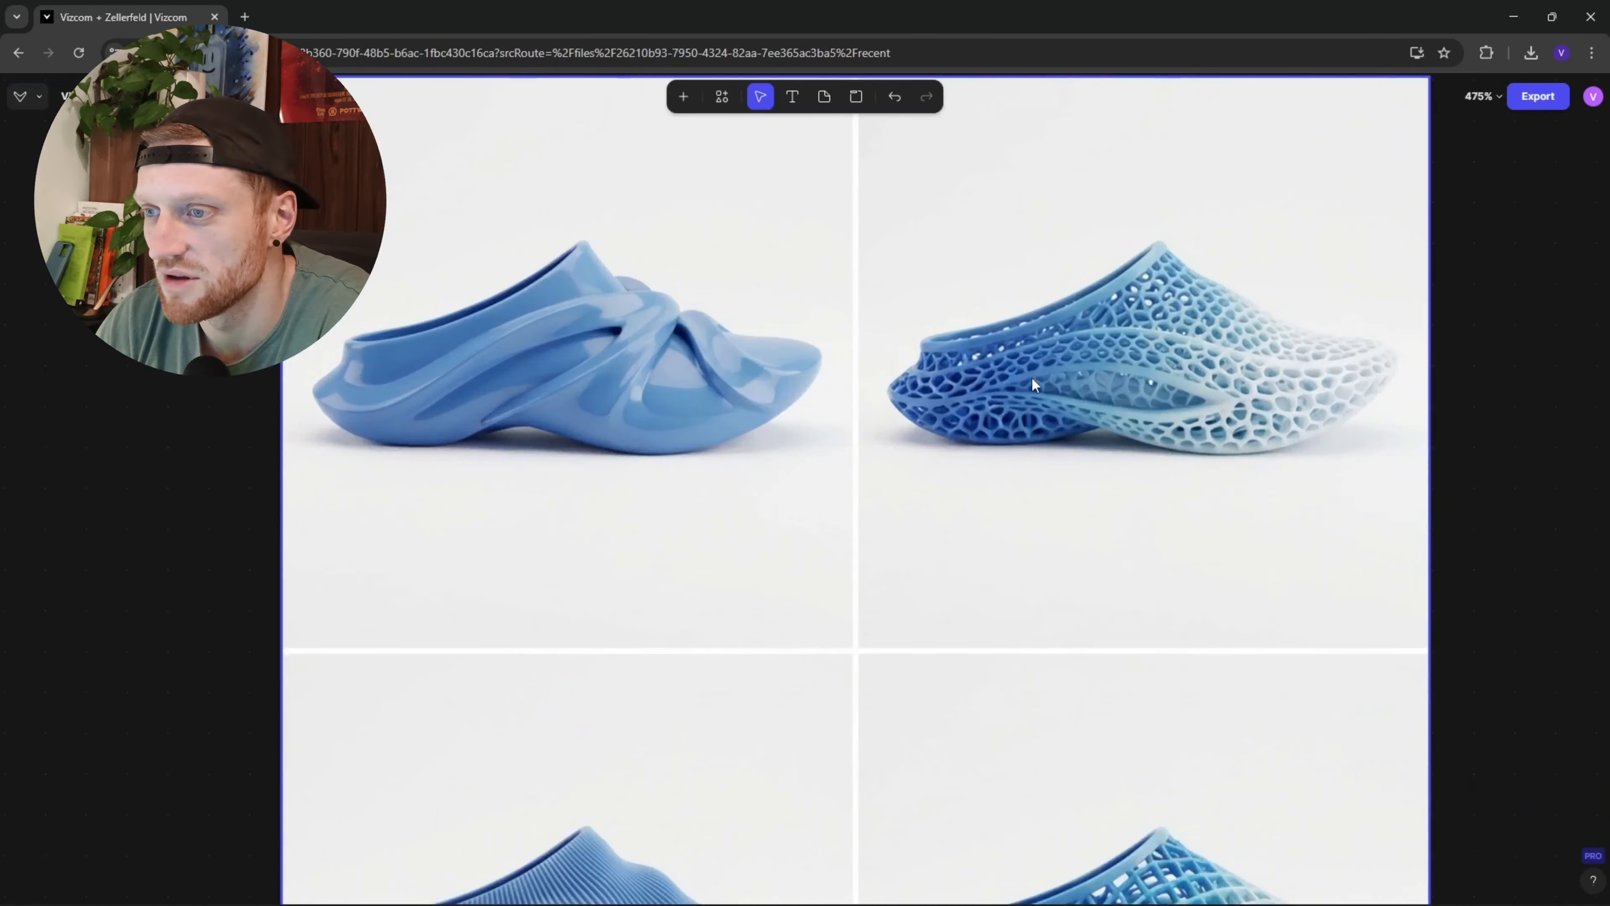
Step: Move the overlapping grid of four dark blue shoes up and off the image of wave-inspired shoes
{"action": "scroll", "coordinate": [1164, 361], "scroll_direction": "down", "scroll_amount": 3}
{"action": "left_click_drag", "start_coordinate": [1089, 692], "coordinate": [1207, 380]}
{"action": "scroll", "coordinate": [1208, 381], "scroll_direction": "down", "scroll_amount": 2}
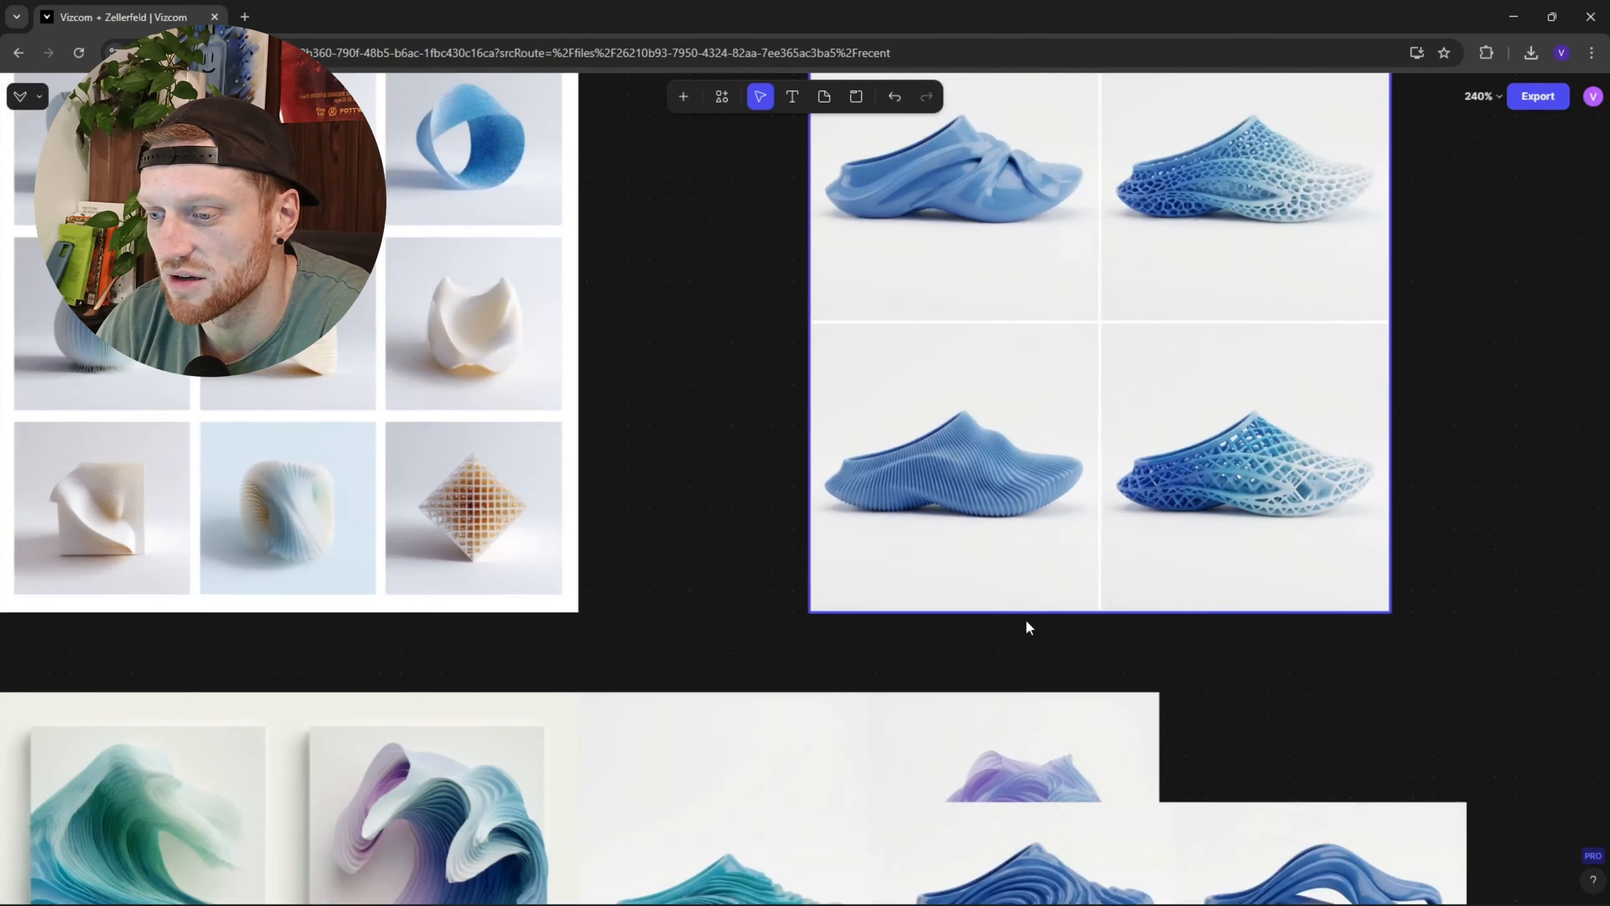
{"action": "left_click_drag", "start_coordinate": [1024, 655], "coordinate": [1107, 248]}
{"action": "scroll", "coordinate": [1107, 247], "scroll_direction": "down", "scroll_amount": 2}
{"action": "left_click_drag", "start_coordinate": [794, 473], "coordinate": [809, 471]}
{"action": "scroll", "coordinate": [809, 472], "scroll_direction": "up", "scroll_amount": 2}
{"action": "left_click_drag", "start_coordinate": [1063, 484], "coordinate": [809, 534]}
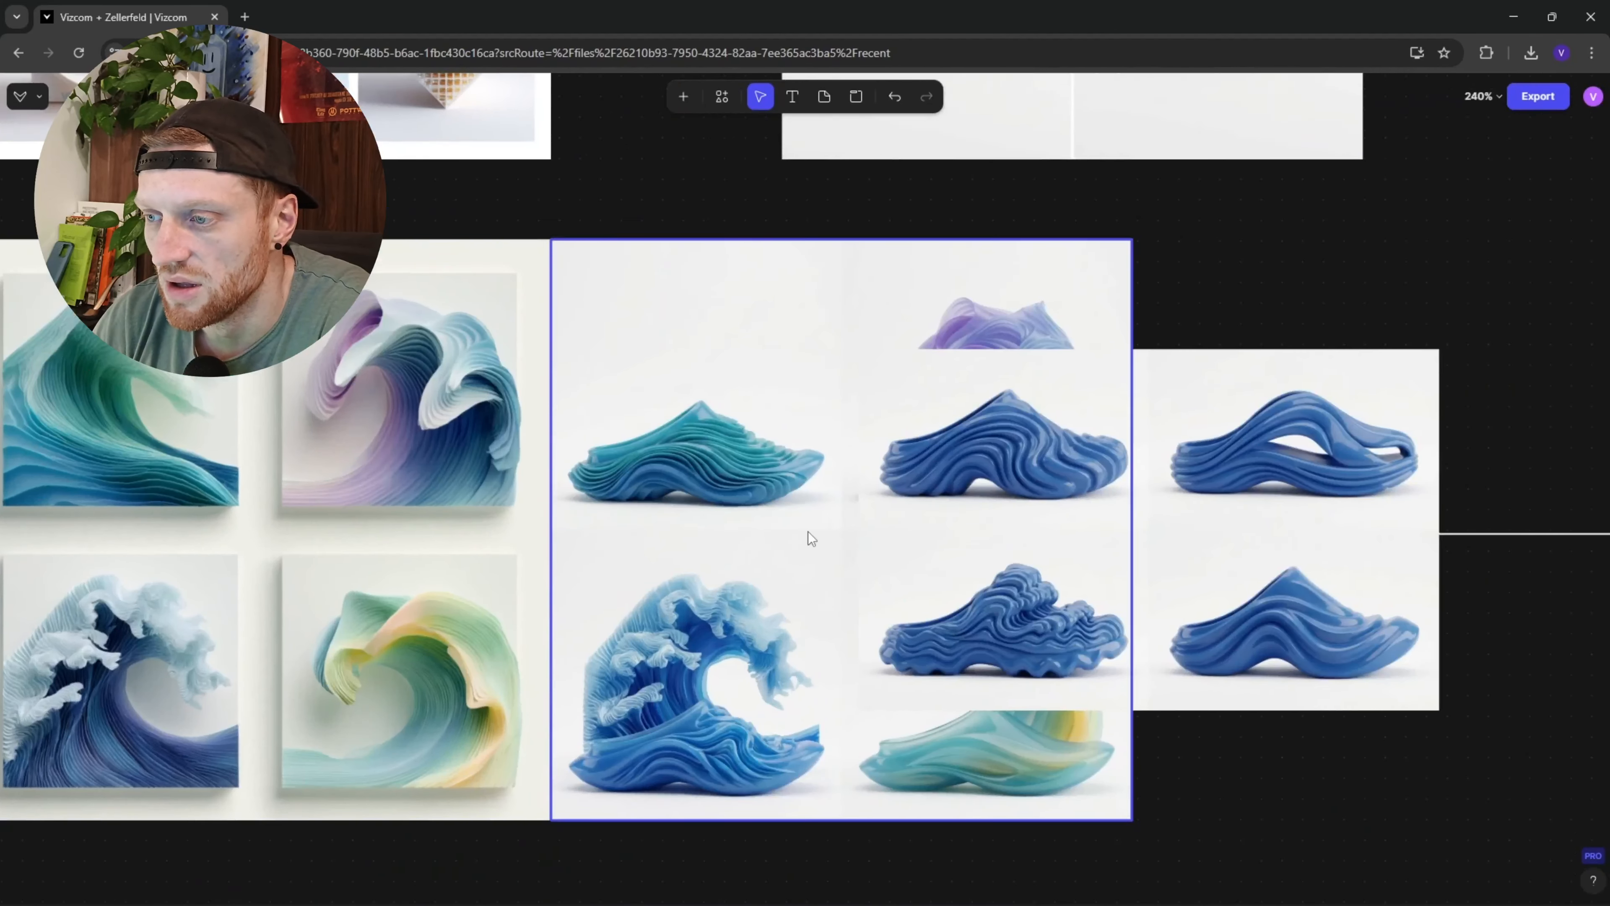
{"action": "scroll", "coordinate": [809, 534], "scroll_direction": "up", "scroll_amount": 1}
{"action": "left_click_drag", "start_coordinate": [1002, 521], "coordinate": [1035, 234]}
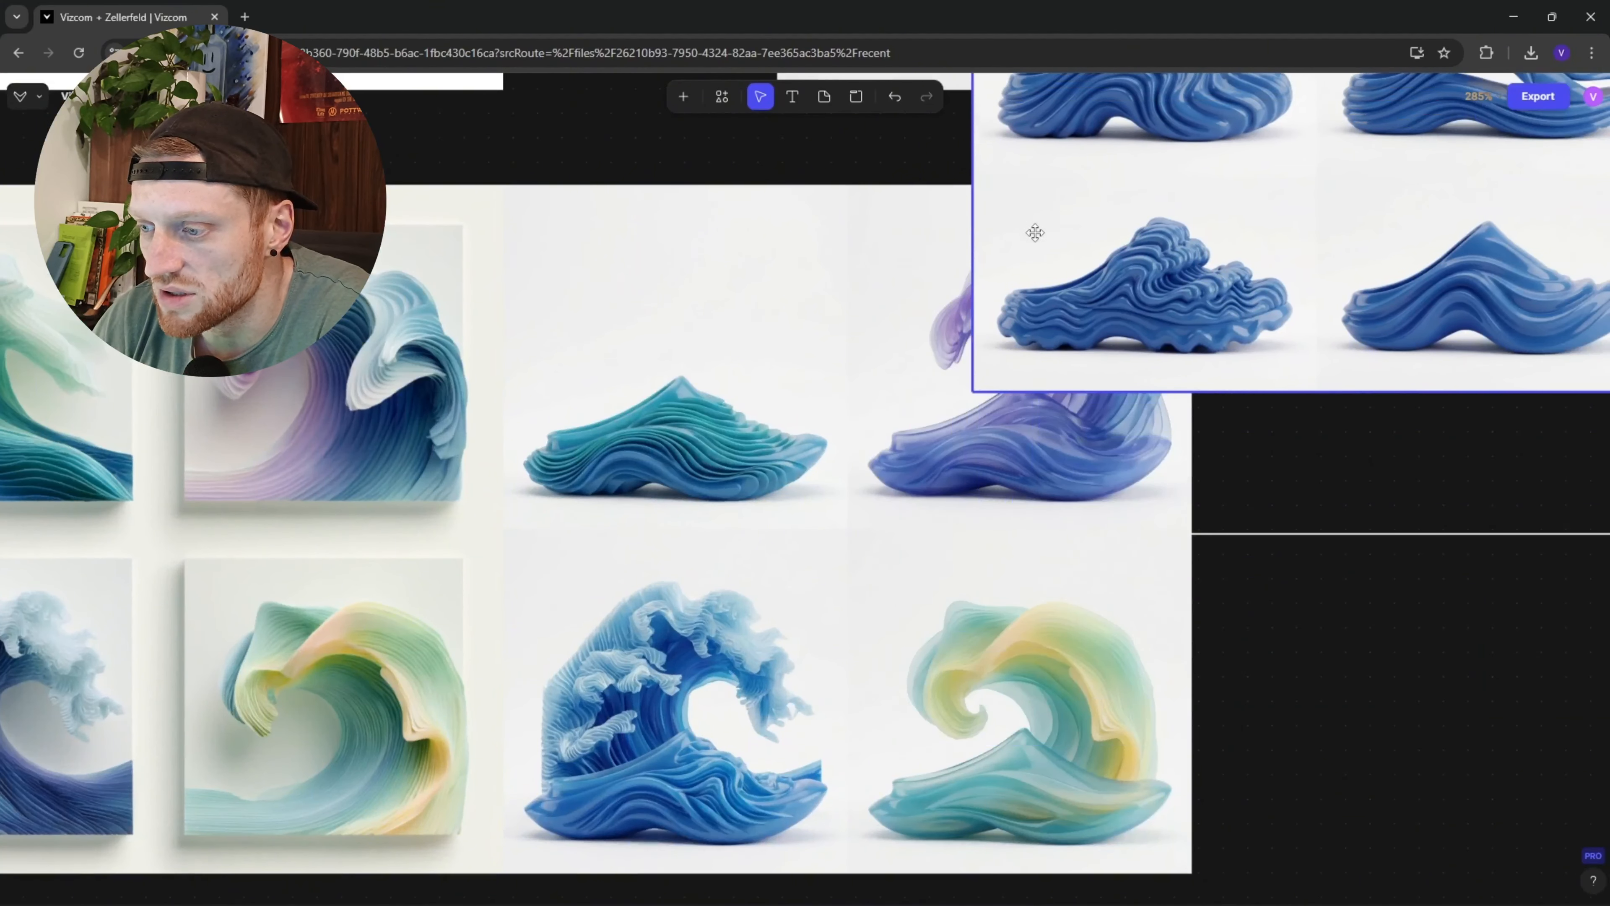
Step: Examine the blue and the green-yellow shoes with full wave sculptures rising from them
{"action": "scroll", "coordinate": [919, 813], "scroll_direction": "up", "scroll_amount": 3}
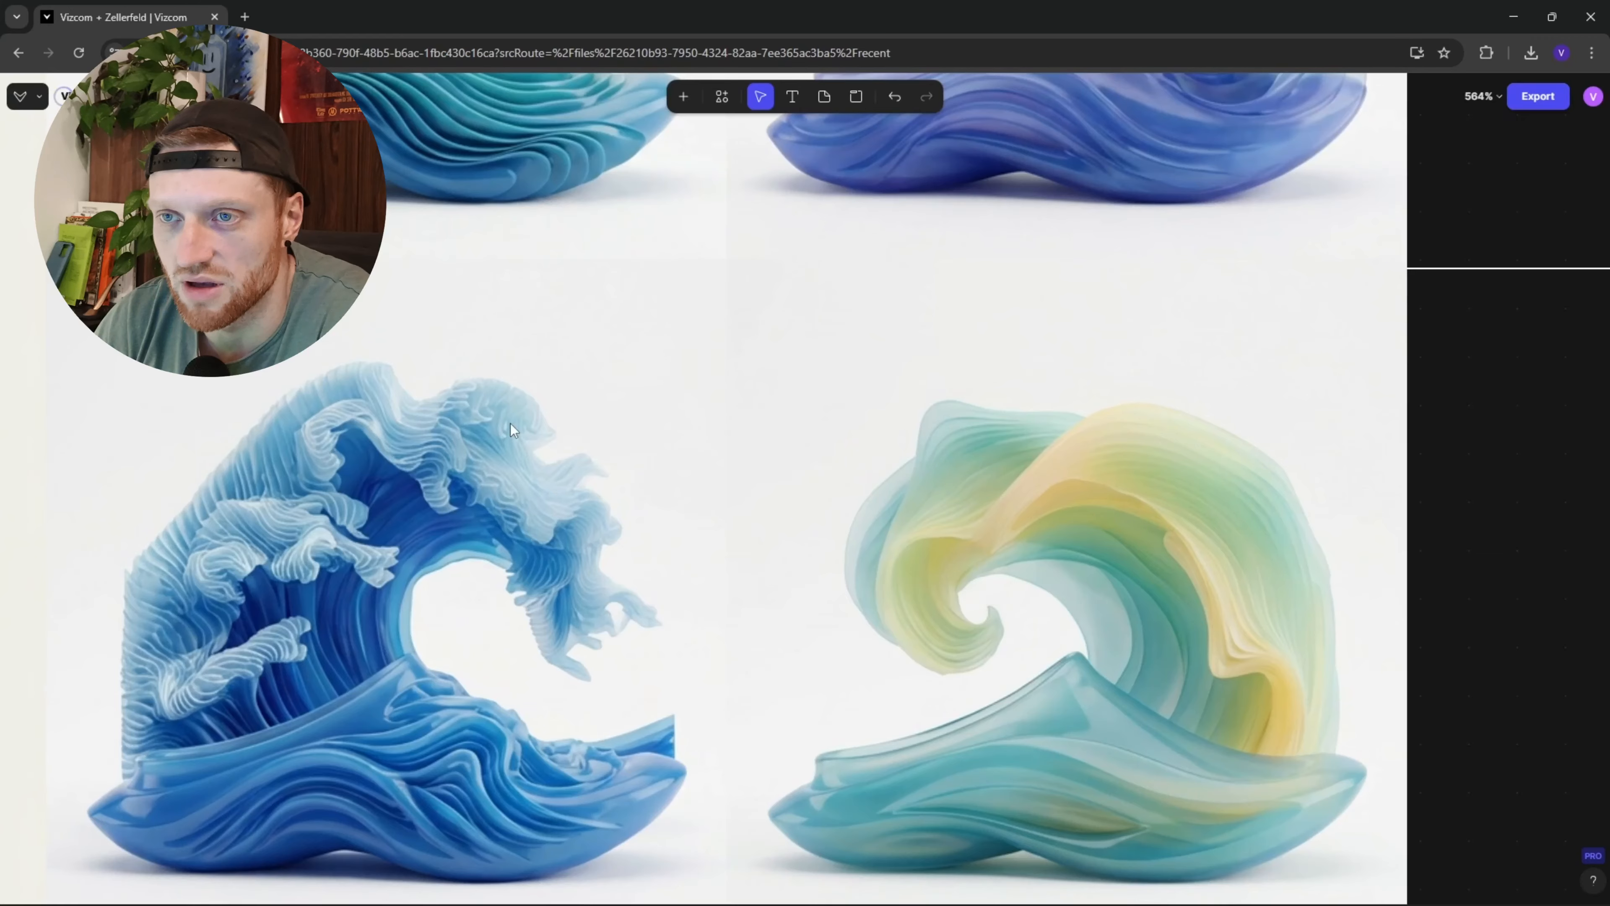
{"action": "scroll", "coordinate": [511, 424], "scroll_direction": "down", "scroll_amount": 3}
{"action": "scroll", "coordinate": [411, 217], "scroll_direction": "up", "scroll_amount": 2}
{"action": "scroll", "coordinate": [469, 248], "scroll_direction": "down", "scroll_amount": 3}
Step: Examine the four light blue shoes embossed with motifs from the colourful geometric shapes reference
{"action": "left_click_drag", "start_coordinate": [551, 698], "coordinate": [657, 306]}
{"action": "scroll", "coordinate": [634, 419], "scroll_direction": "down", "scroll_amount": 2}
{"action": "scroll", "coordinate": [564, 573], "scroll_direction": "up", "scroll_amount": 2}
{"action": "left_click_drag", "start_coordinate": [564, 573], "coordinate": [670, 494]}
{"action": "left_click_drag", "start_coordinate": [968, 496], "coordinate": [635, 543]}
{"action": "scroll", "coordinate": [315, 420], "scroll_direction": "up", "scroll_amount": 1}
{"action": "scroll", "coordinate": [704, 374], "scroll_direction": "up", "scroll_amount": 1}
{"action": "scroll", "coordinate": [707, 271], "scroll_direction": "up", "scroll_amount": 1}
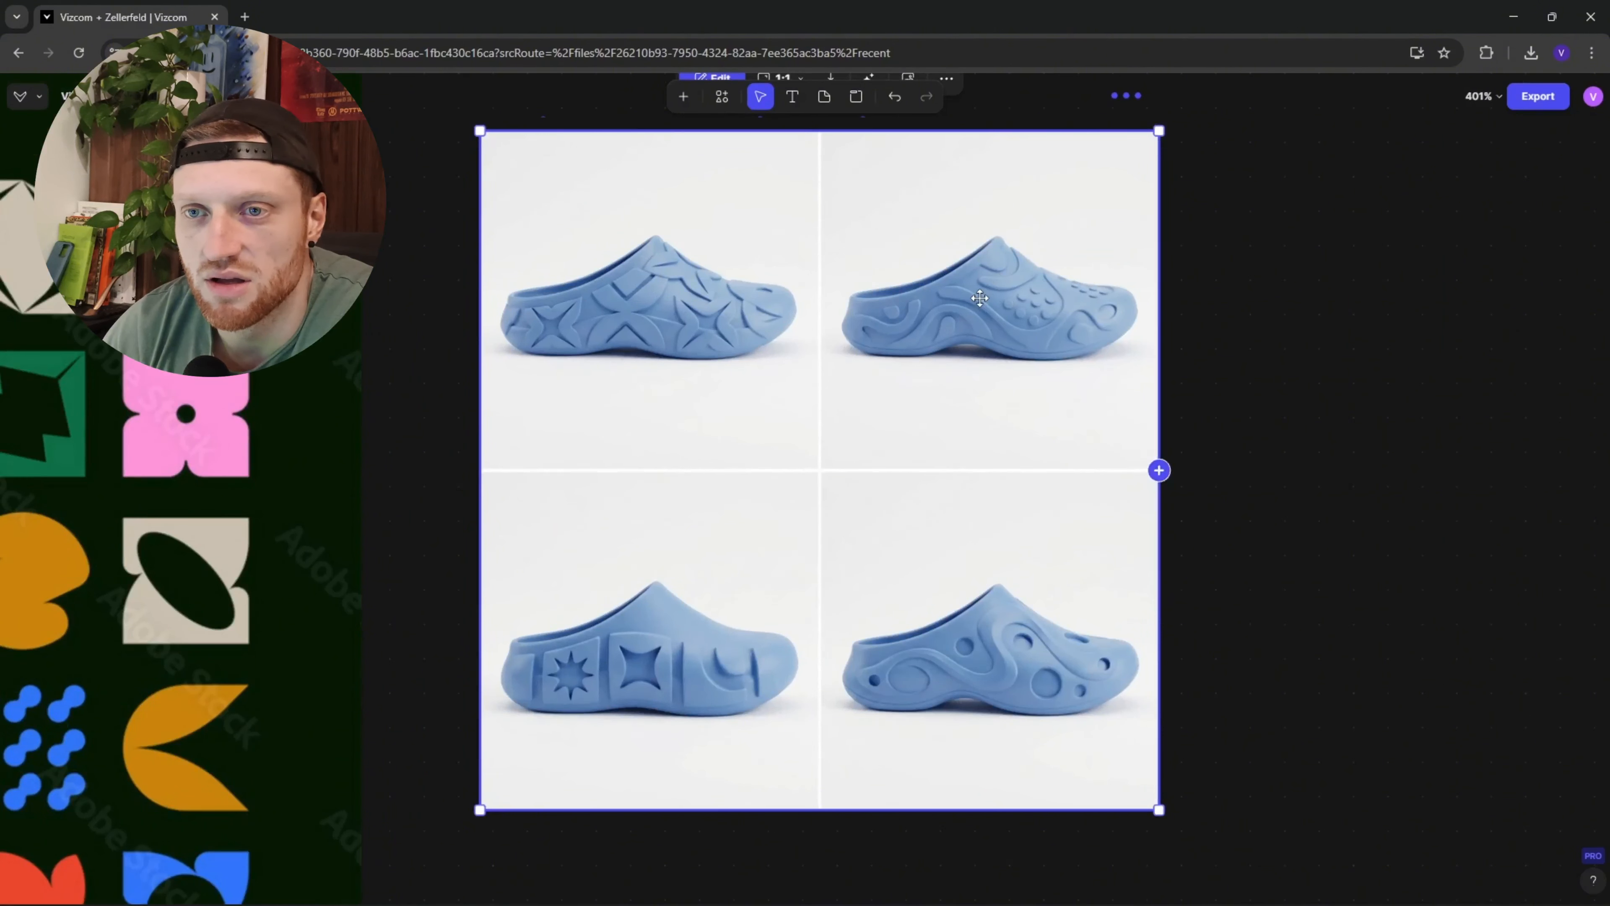
{"action": "scroll", "coordinate": [980, 298], "scroll_direction": "down", "scroll_amount": 2}
Step: Compare the diagonal purple and grey line texture with the two flowing-groove blue shoes beside it
{"action": "left_click_drag", "start_coordinate": [980, 298], "coordinate": [976, 89]}
{"action": "left_click_drag", "start_coordinate": [847, 799], "coordinate": [859, 248]}
{"action": "left_click_drag", "start_coordinate": [829, 418], "coordinate": [800, 43]}
{"action": "scroll", "coordinate": [834, 309], "scroll_direction": "down", "scroll_amount": 1}
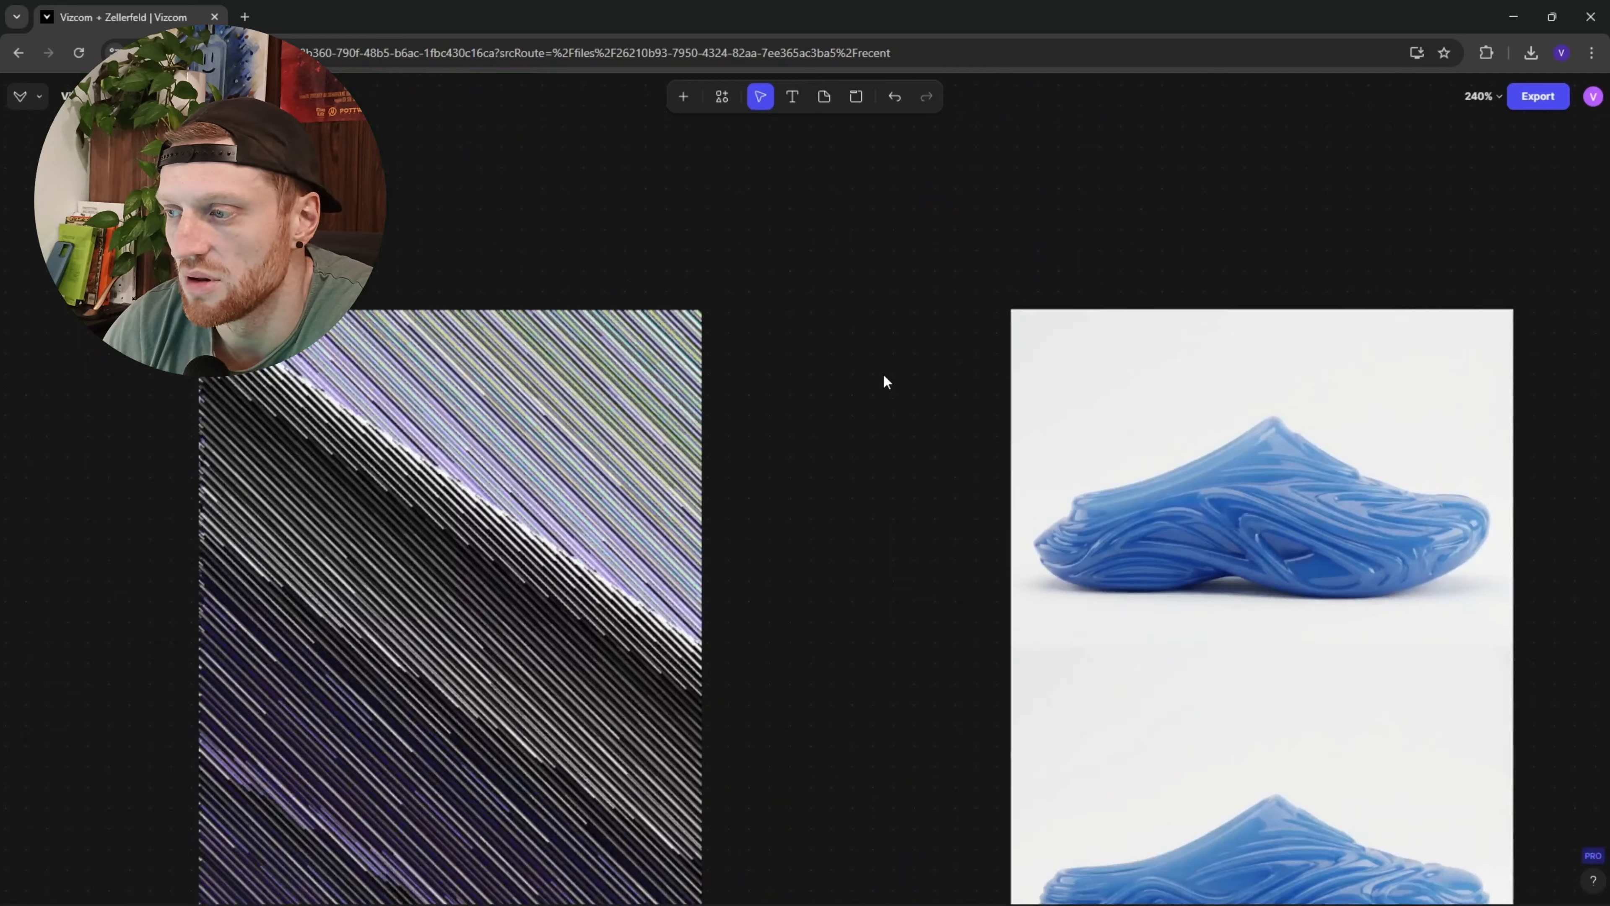
{"action": "left_click_drag", "start_coordinate": [934, 464], "coordinate": [722, 374]}
{"action": "scroll", "coordinate": [596, 288], "scroll_direction": "down", "scroll_amount": 1}
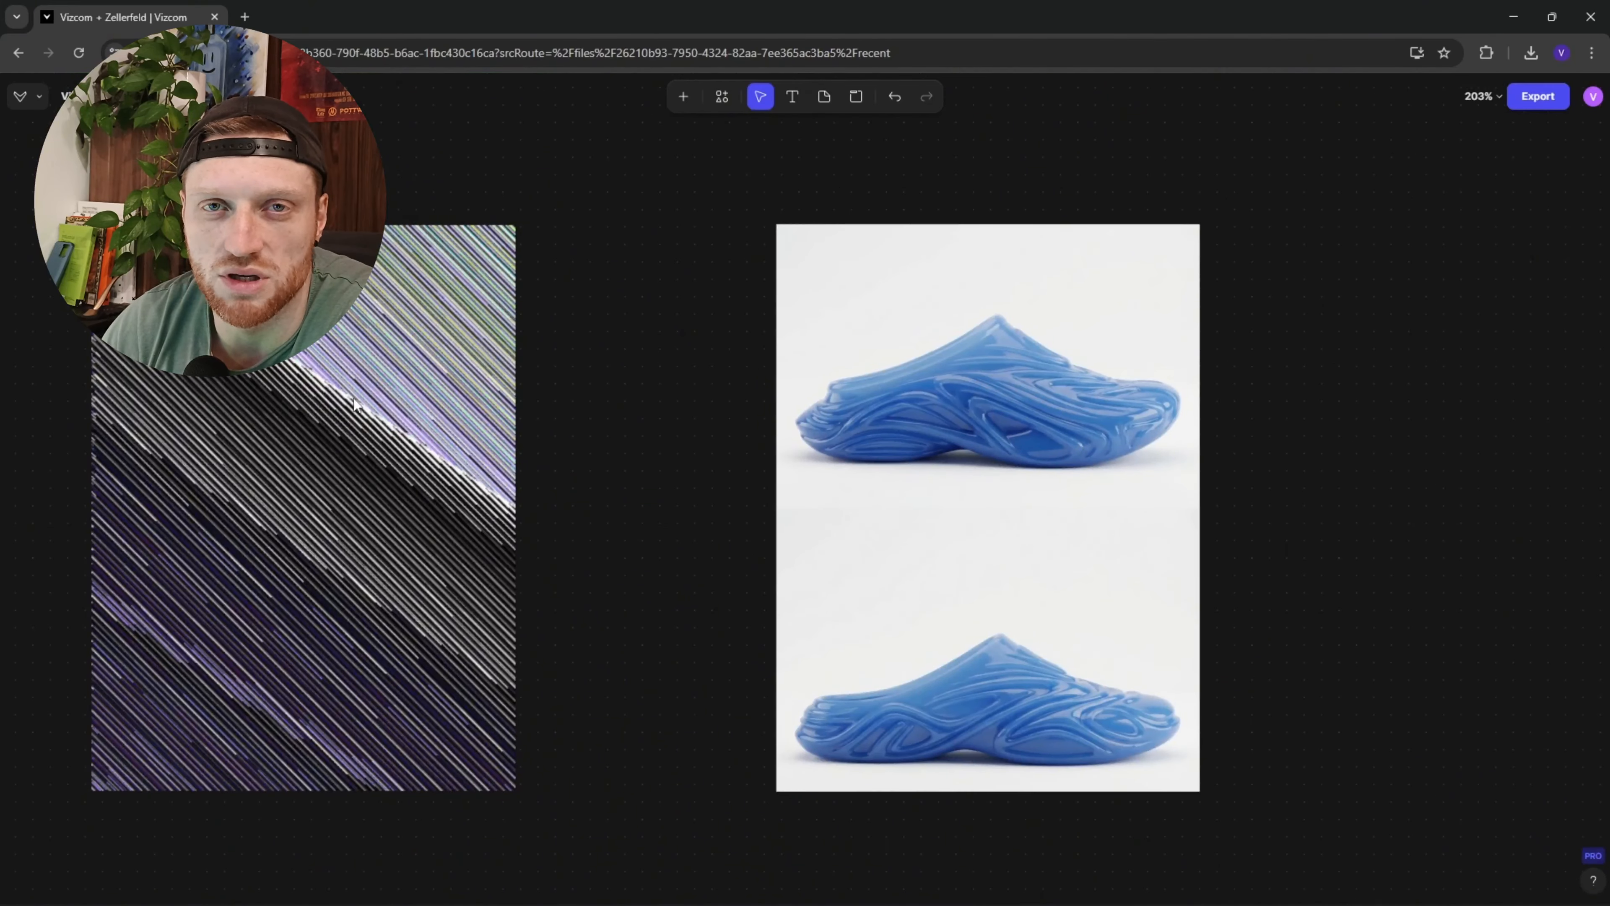
{"action": "left_click", "coordinate": [489, 482]}
{"action": "left_click", "coordinate": [725, 415]}
{"action": "scroll", "coordinate": [722, 418], "scroll_direction": "down", "scroll_amount": 4}
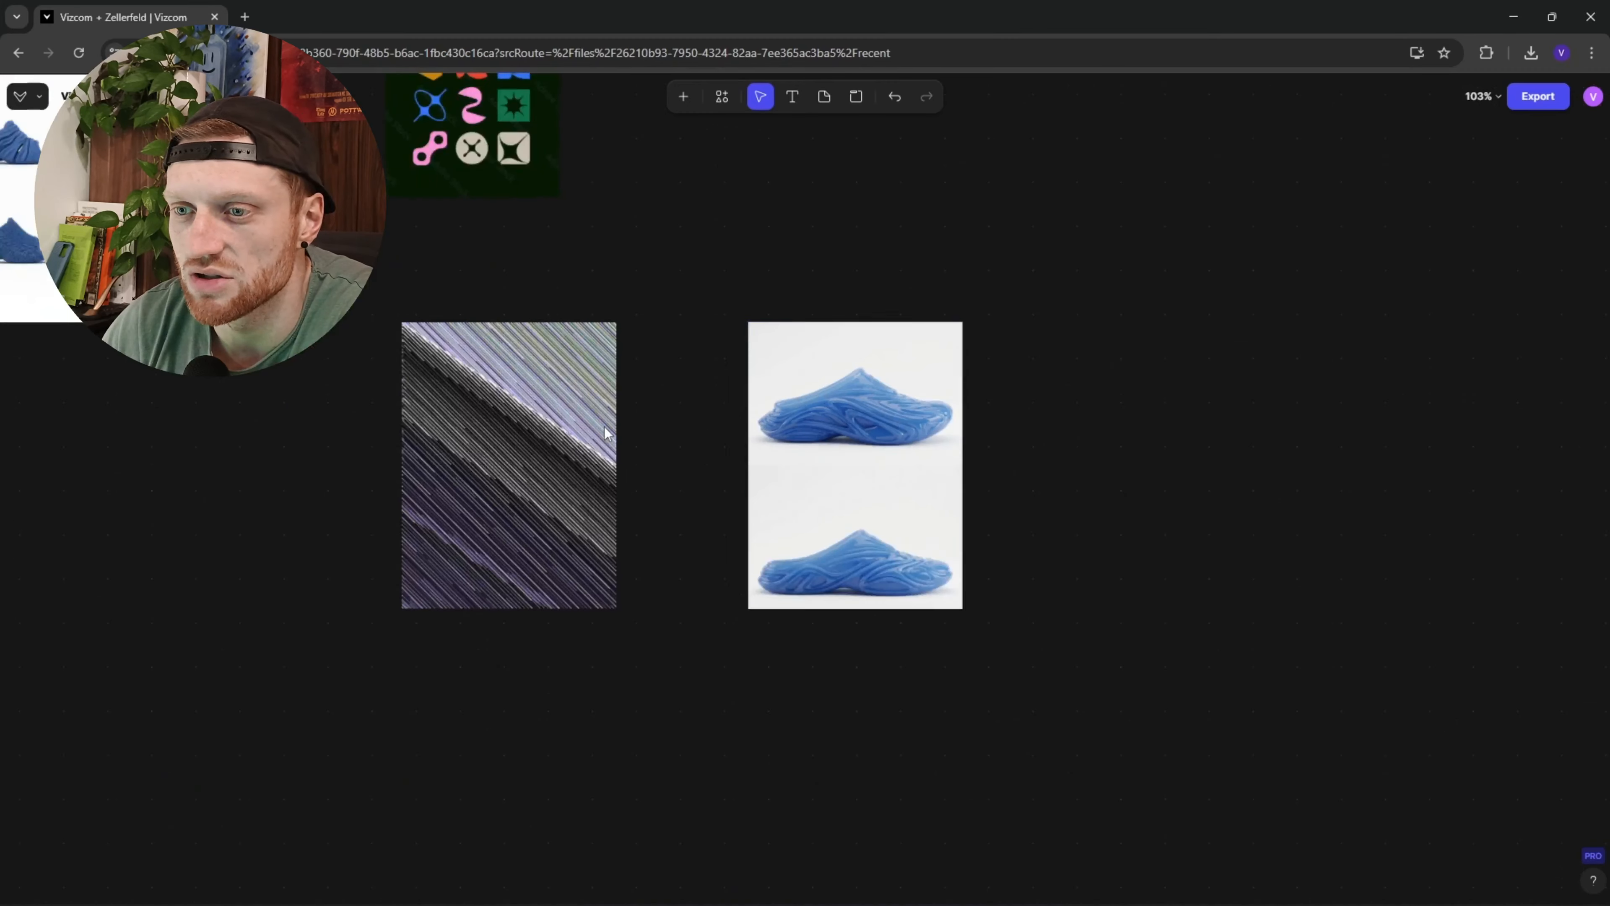
{"action": "scroll", "coordinate": [600, 444], "scroll_direction": "up", "scroll_amount": 1}
{"action": "scroll", "coordinate": [603, 463], "scroll_direction": "down", "scroll_amount": 2}
Step: Compare the black-and-grey diagonal stripe texture with the eight-image grid of blue shoes made from it
{"action": "left_click_drag", "start_coordinate": [883, 200], "coordinate": [665, 558]}
{"action": "scroll", "coordinate": [666, 563], "scroll_direction": "up", "scroll_amount": 10}
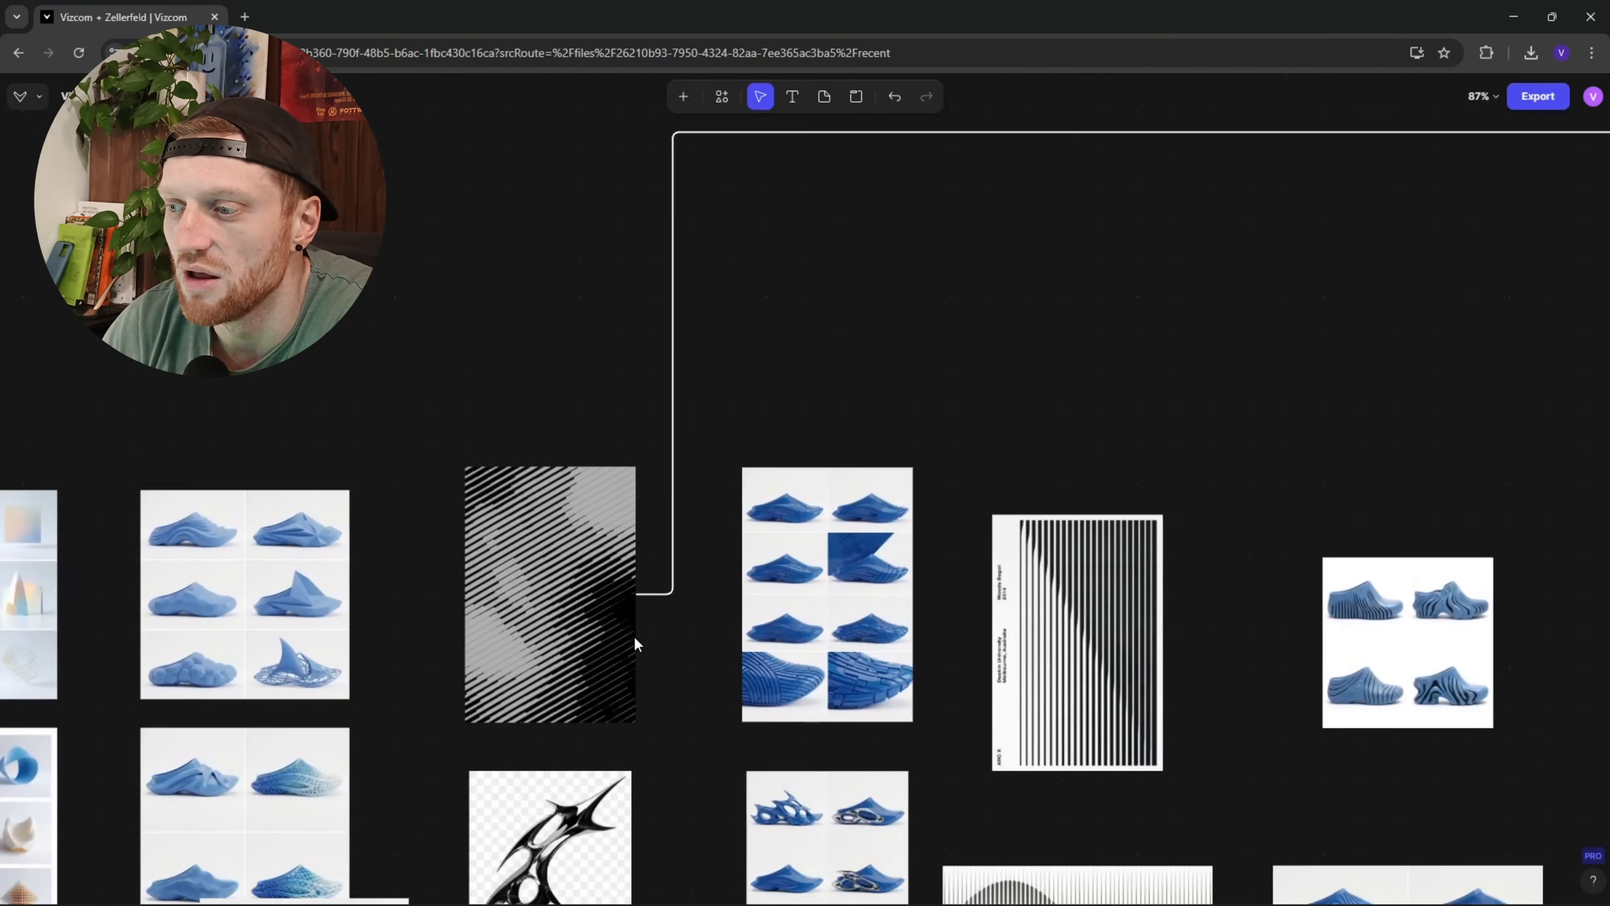
{"action": "left_click_drag", "start_coordinate": [636, 641], "coordinate": [646, 555]}
{"action": "scroll", "coordinate": [843, 462], "scroll_direction": "up", "scroll_amount": 6}
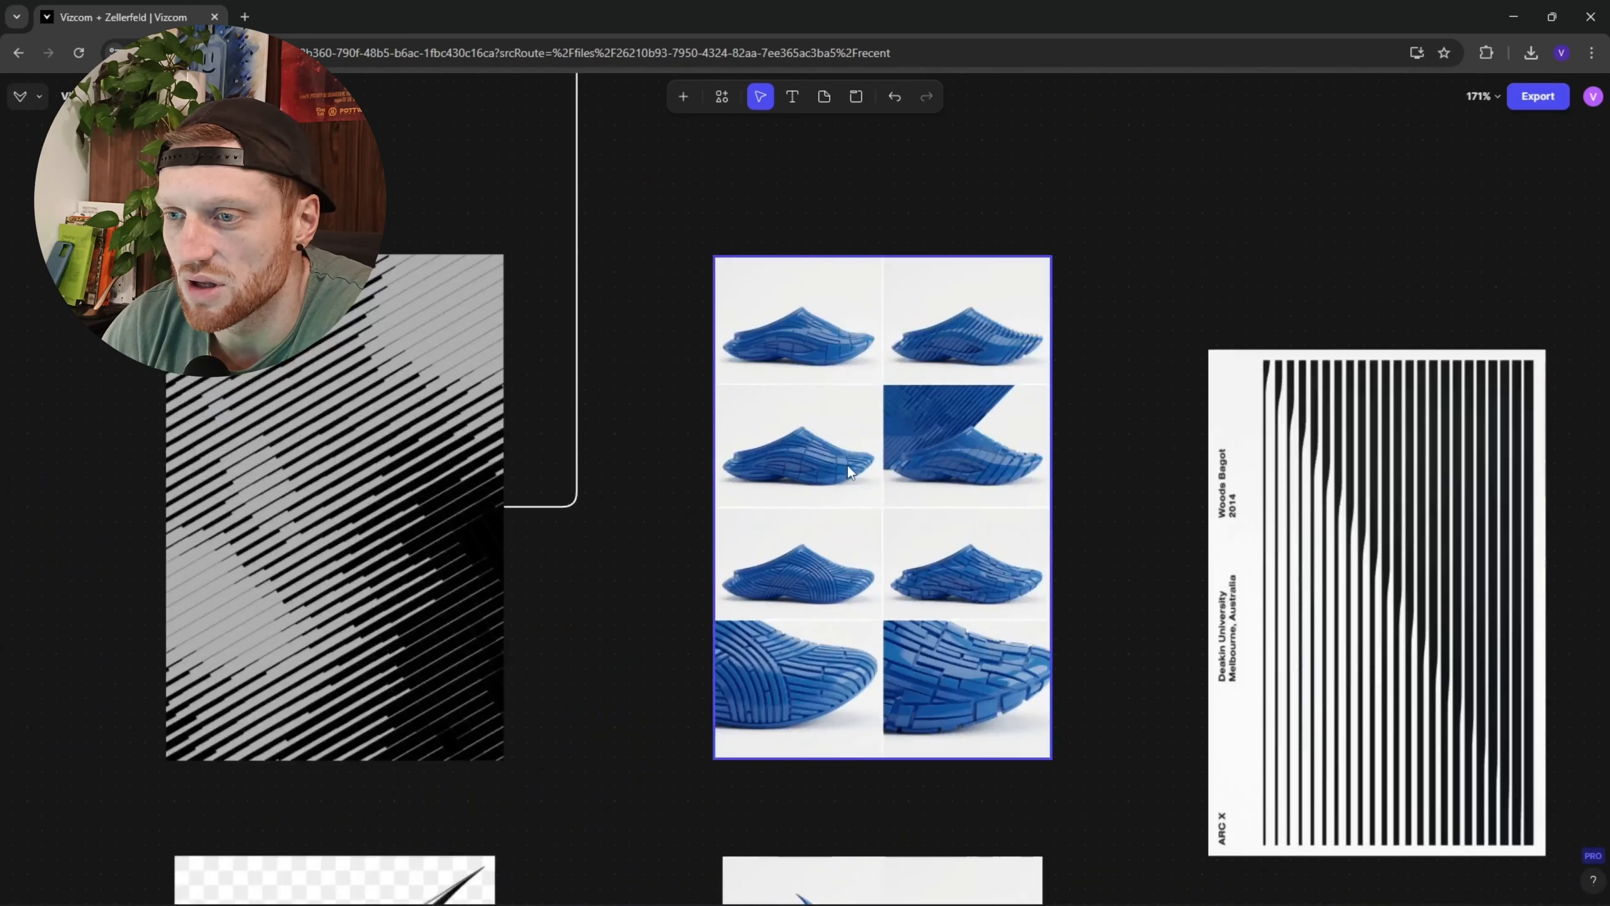
{"action": "scroll", "coordinate": [993, 323], "scroll_direction": "up", "scroll_amount": 5}
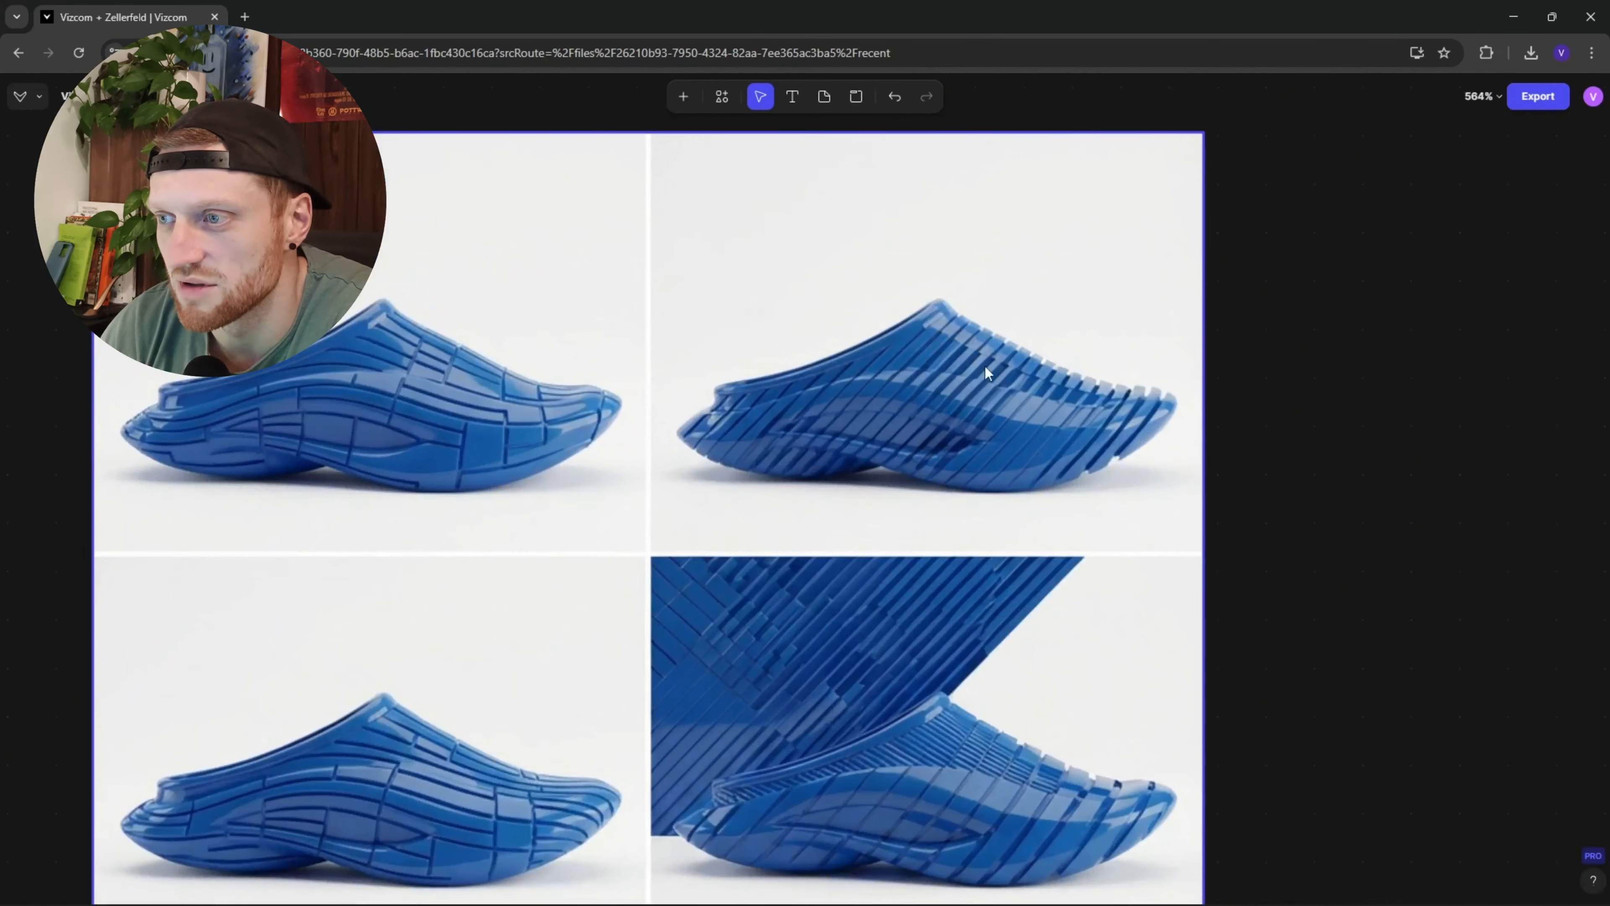
{"action": "scroll", "coordinate": [1192, 455], "scroll_direction": "down", "scroll_amount": 4}
{"action": "left_click_drag", "start_coordinate": [1181, 417], "coordinate": [1240, 335]}
{"action": "scroll", "coordinate": [1240, 334], "scroll_direction": "down", "scroll_amount": 1}
{"action": "left_click_drag", "start_coordinate": [285, 439], "coordinate": [505, 387]}
{"action": "left_click_drag", "start_coordinate": [1229, 272], "coordinate": [920, 340]}
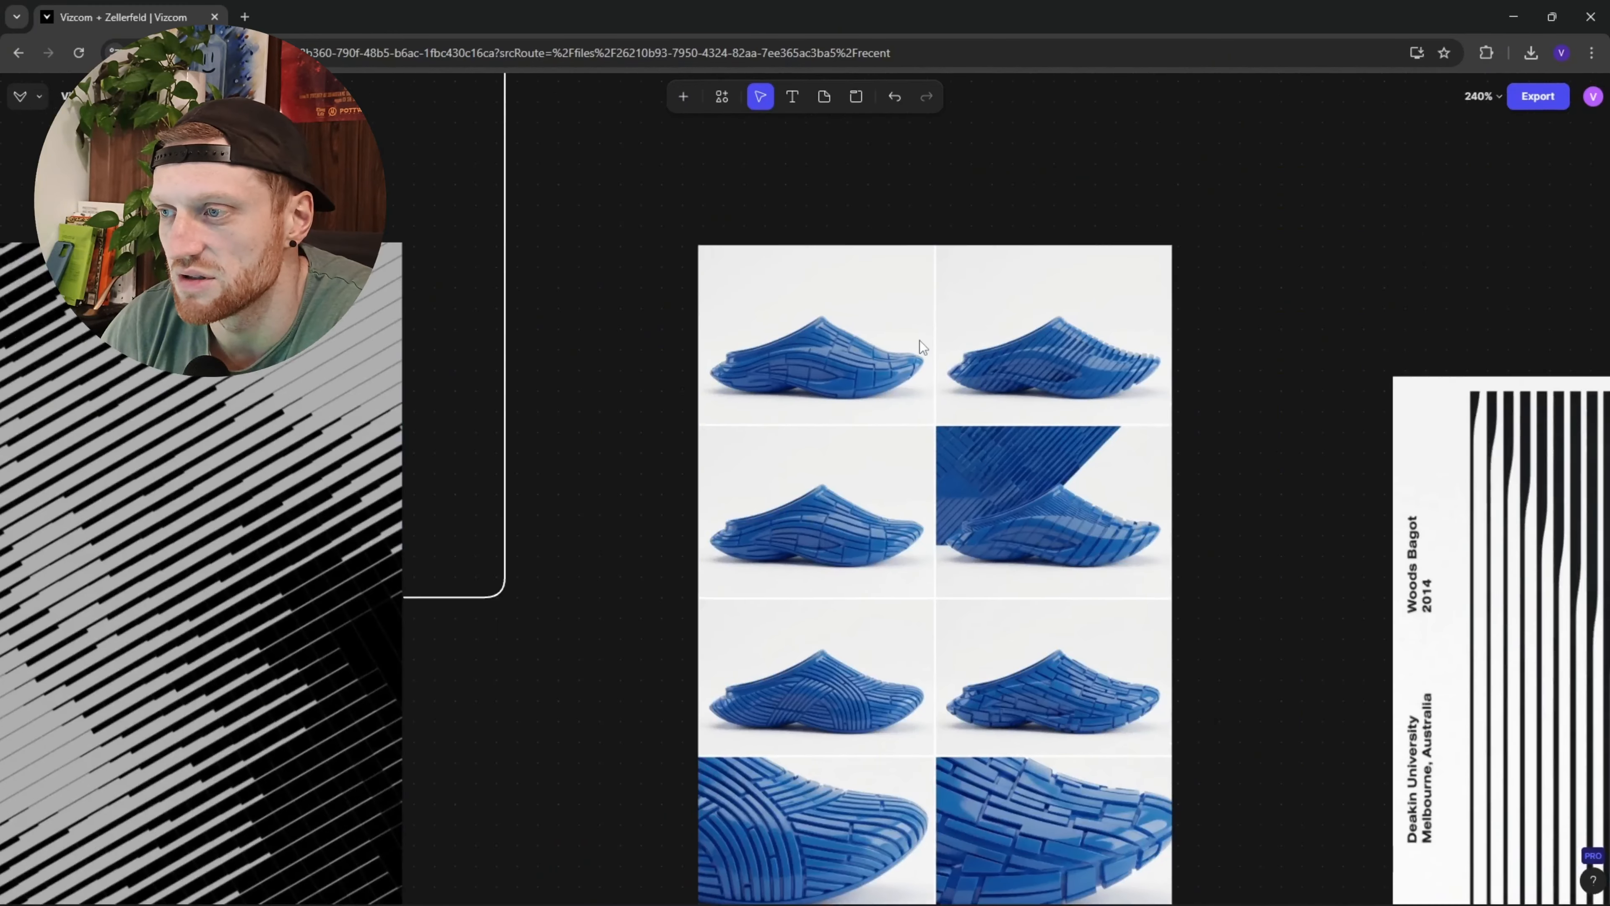
Step: Inspect the upper four shoes of the diagonal stripe grid, focusing on the slatted shoe
{"action": "scroll", "coordinate": [1004, 323], "scroll_direction": "up", "scroll_amount": 3}
{"action": "scroll", "coordinate": [1013, 424], "scroll_direction": "up", "scroll_amount": 3}
{"action": "scroll", "coordinate": [927, 377], "scroll_direction": "down", "scroll_amount": 3}
{"action": "scroll", "coordinate": [1026, 363], "scroll_direction": "up", "scroll_amount": 2}
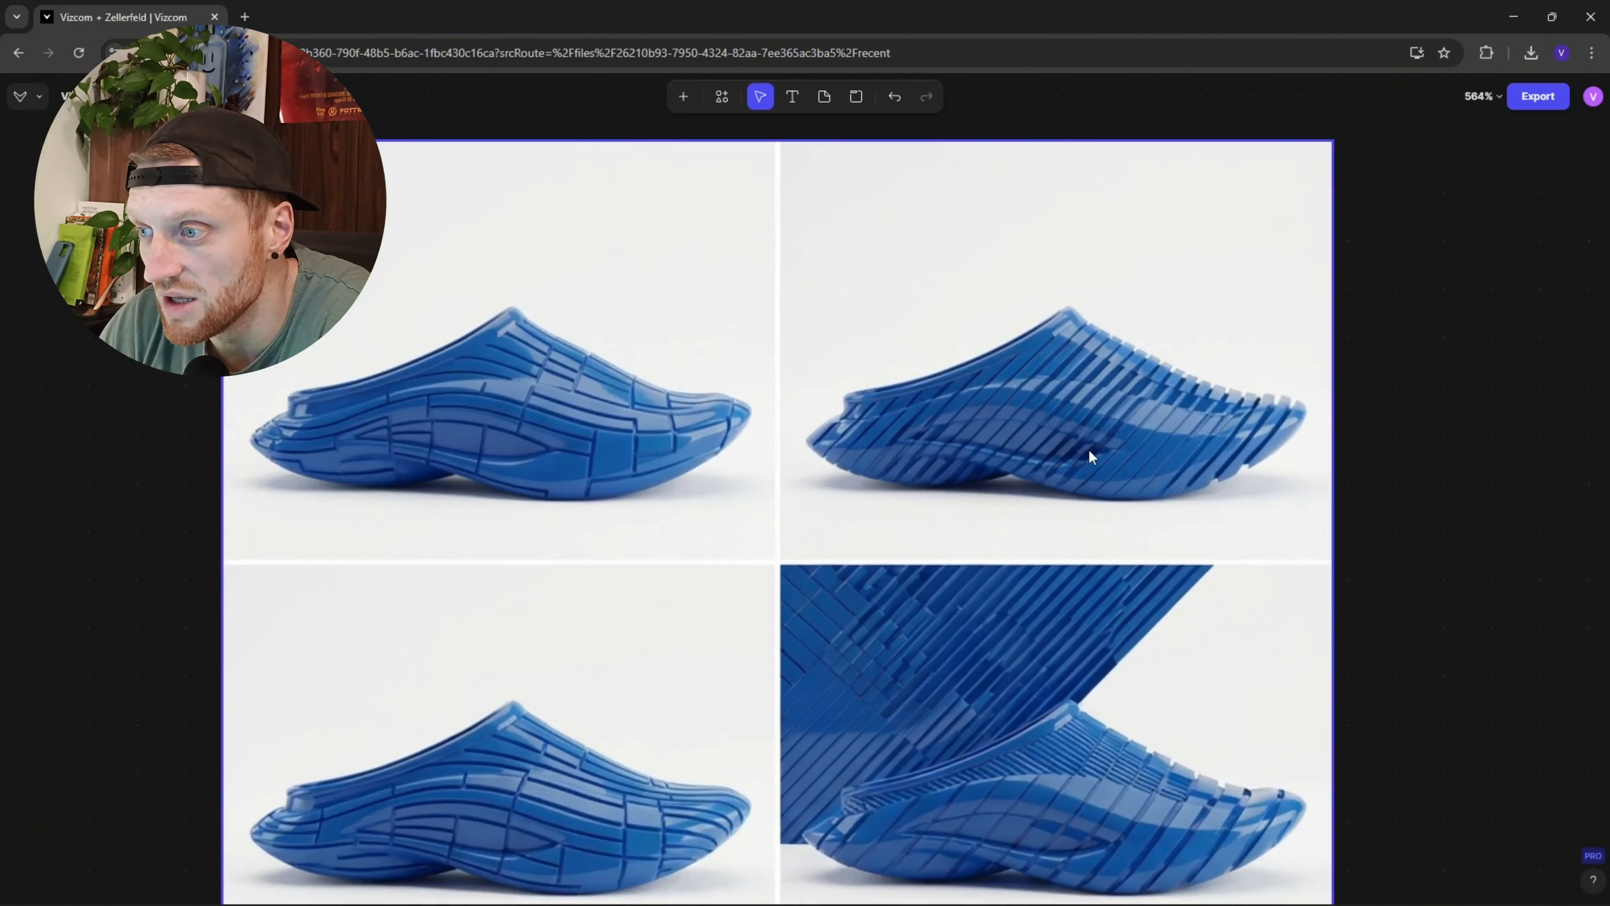
{"action": "left_click_drag", "start_coordinate": [607, 427], "coordinate": [581, 222]}
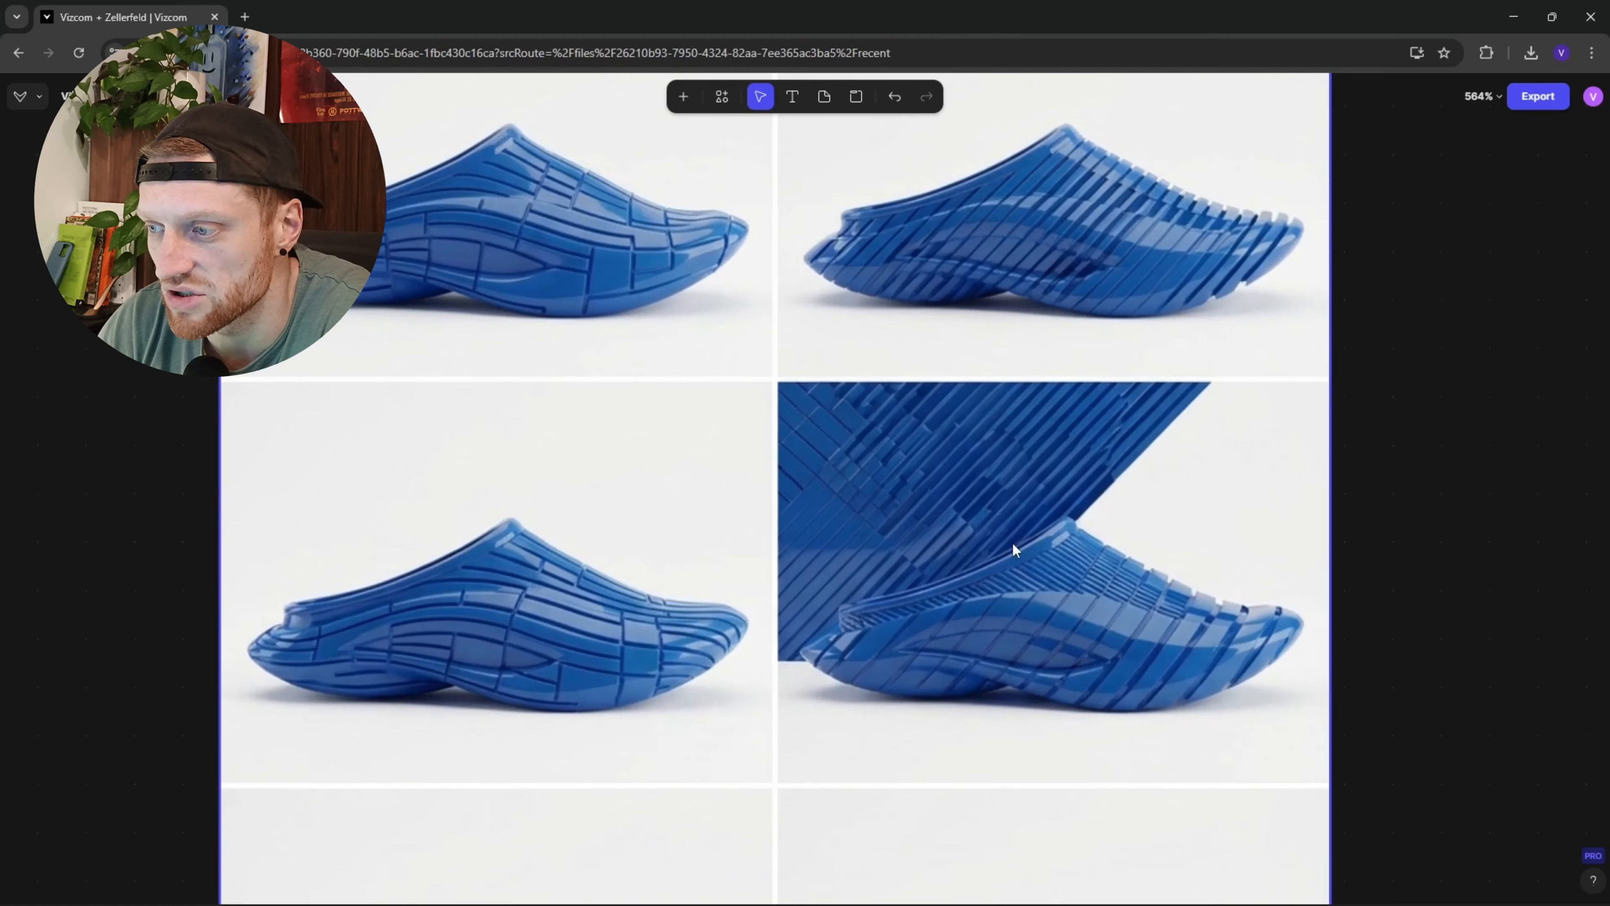
{"action": "left_click_drag", "start_coordinate": [995, 529], "coordinate": [936, 626]}
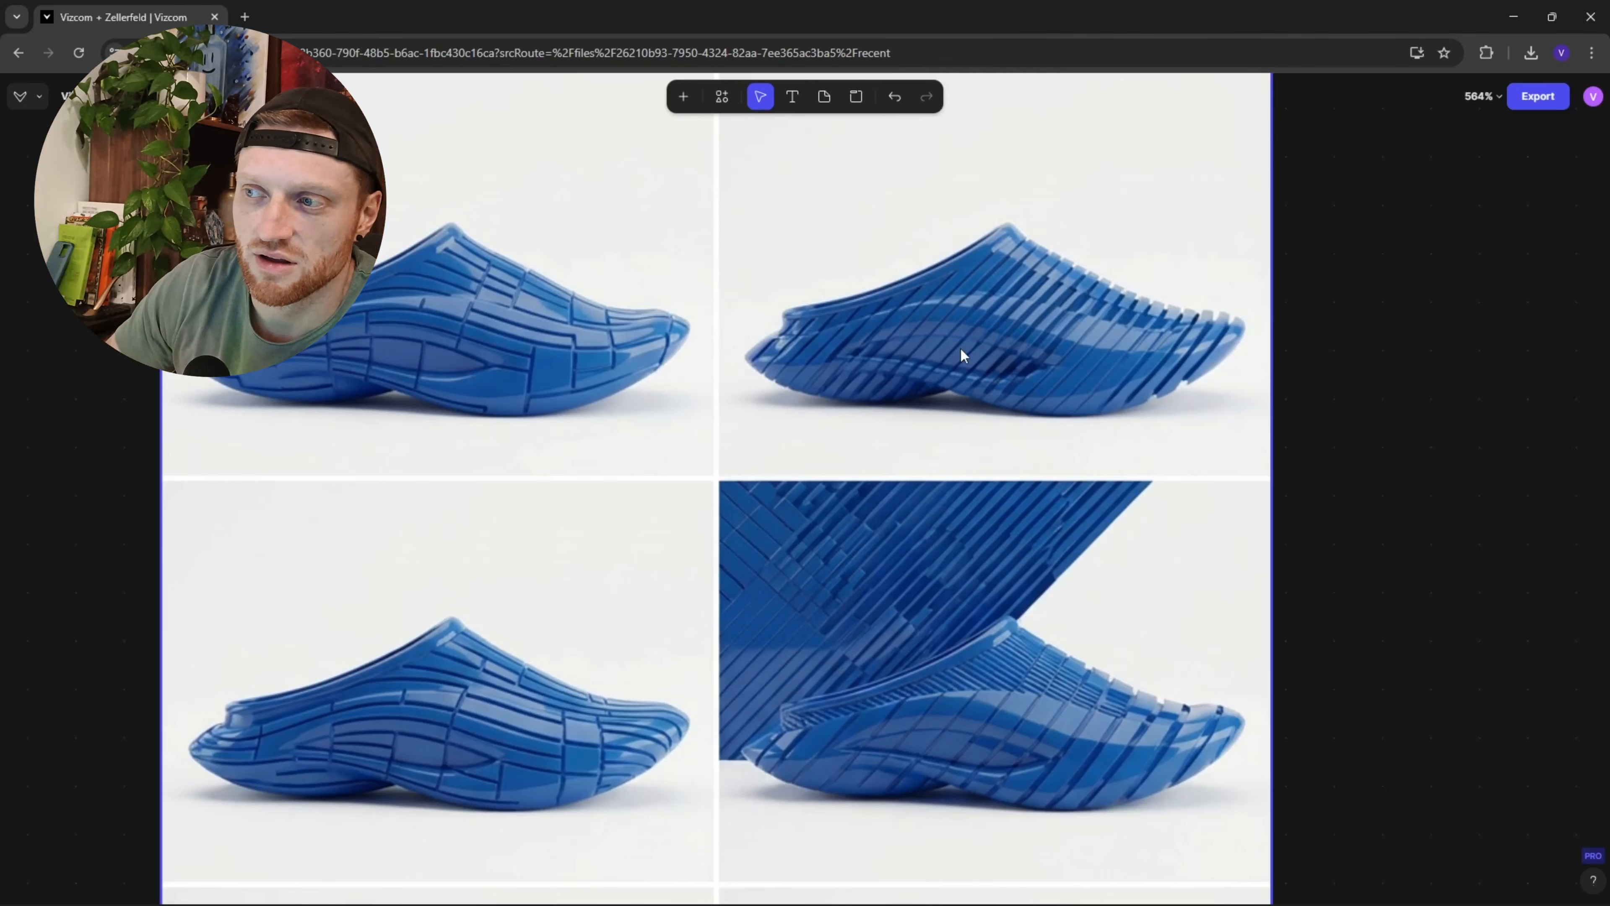
{"action": "scroll", "coordinate": [1007, 309], "scroll_direction": "up", "scroll_amount": 5}
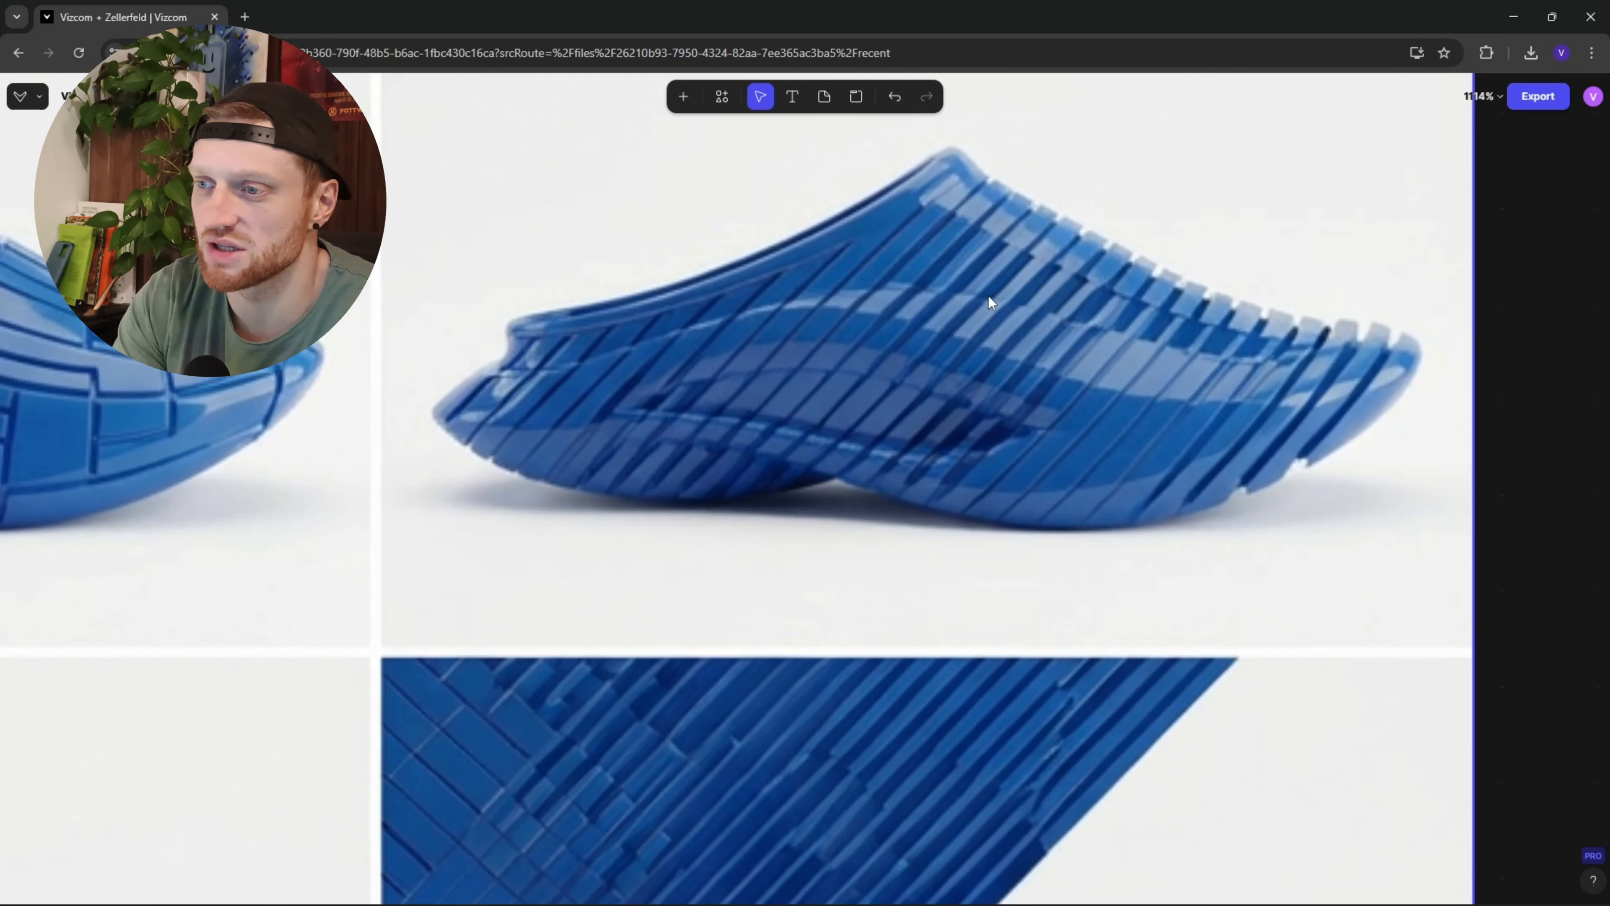
{"action": "scroll", "coordinate": [989, 296], "scroll_direction": "down", "scroll_amount": 3}
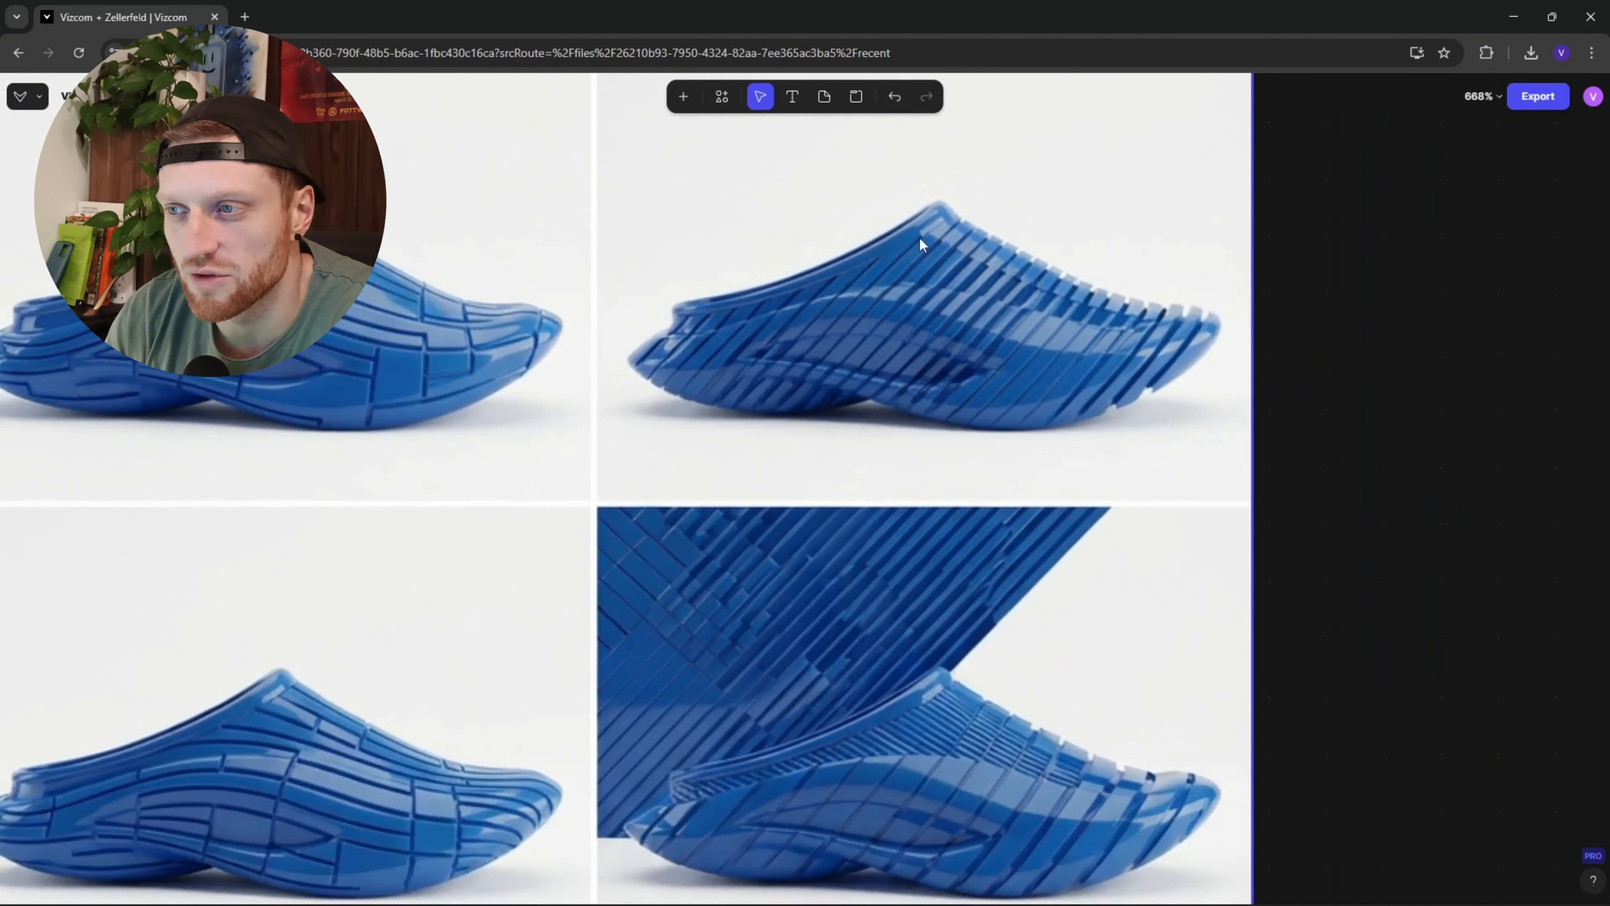
Step: Inspect the curved-rib and brick-textured shoes with their toe close-ups in the lower half of the grid
{"action": "scroll", "coordinate": [799, 251], "scroll_direction": "down", "scroll_amount": 3}
{"action": "scroll", "coordinate": [873, 395], "scroll_direction": "down", "scroll_amount": 5}
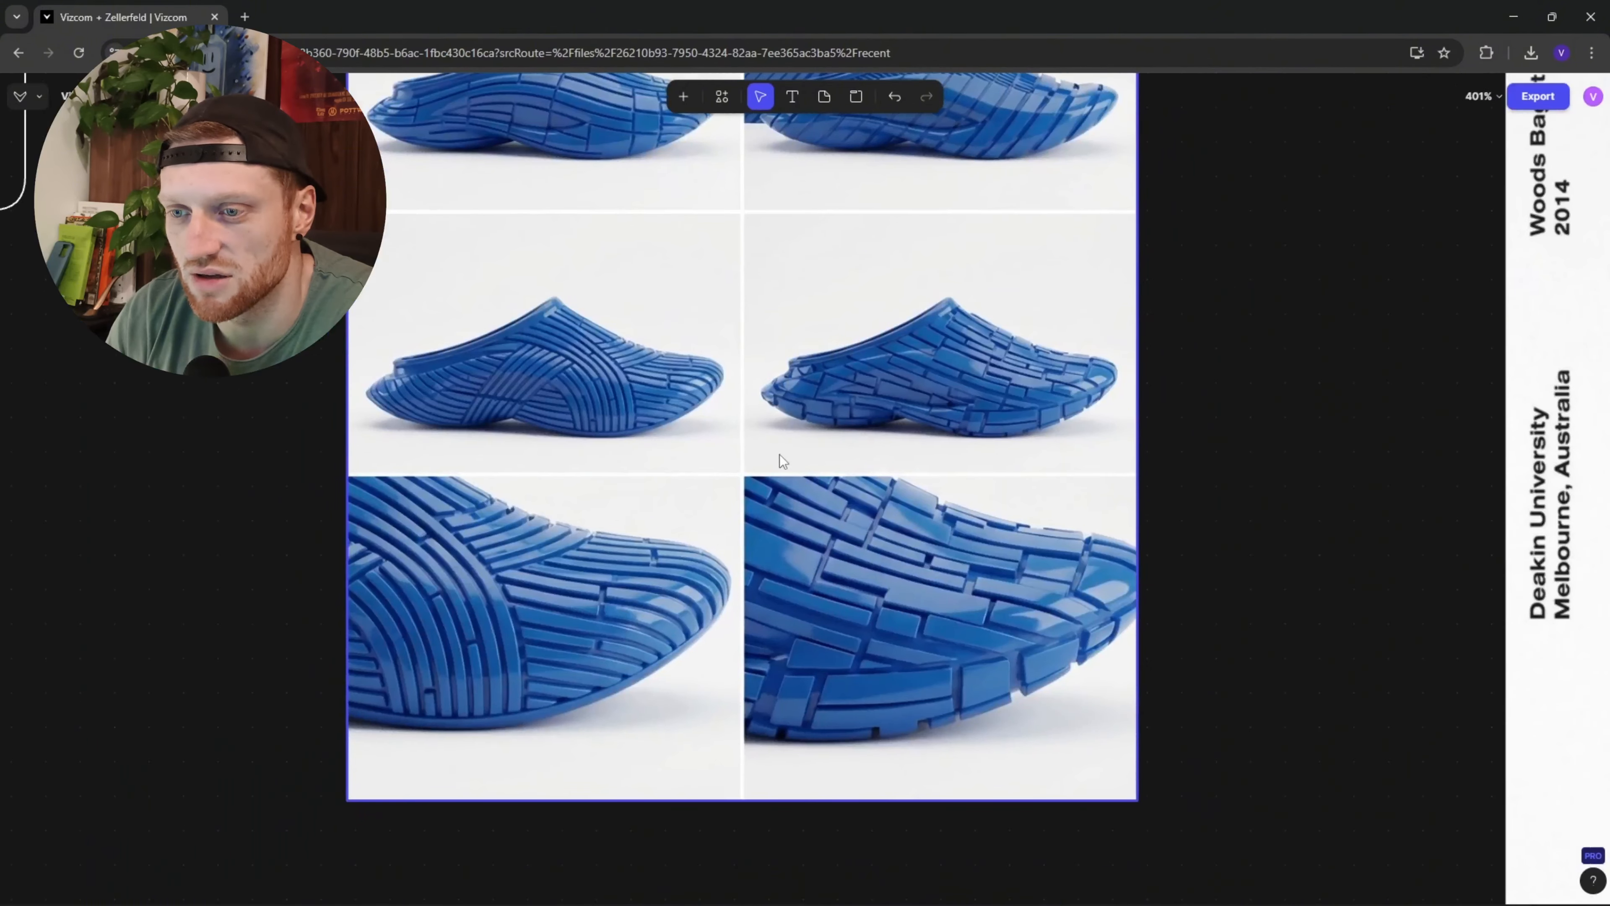
{"action": "scroll", "coordinate": [544, 638], "scroll_direction": "up", "scroll_amount": 2}
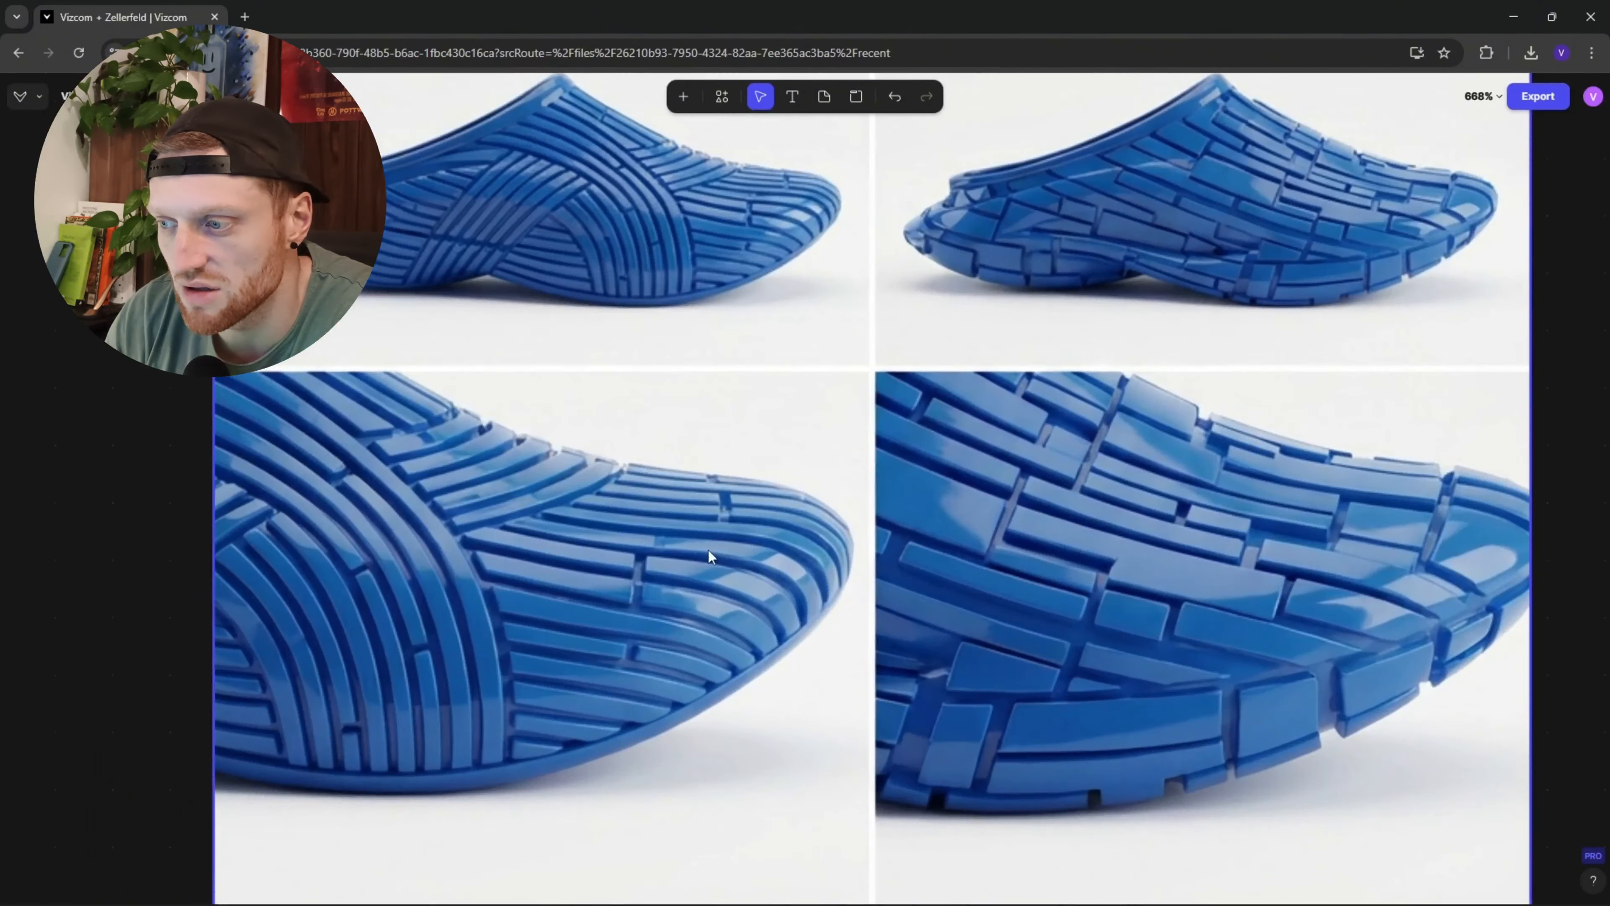
{"action": "scroll", "coordinate": [1042, 519], "scroll_direction": "down", "scroll_amount": 5}
{"action": "scroll", "coordinate": [1170, 503], "scroll_direction": "right", "scroll_amount": 5}
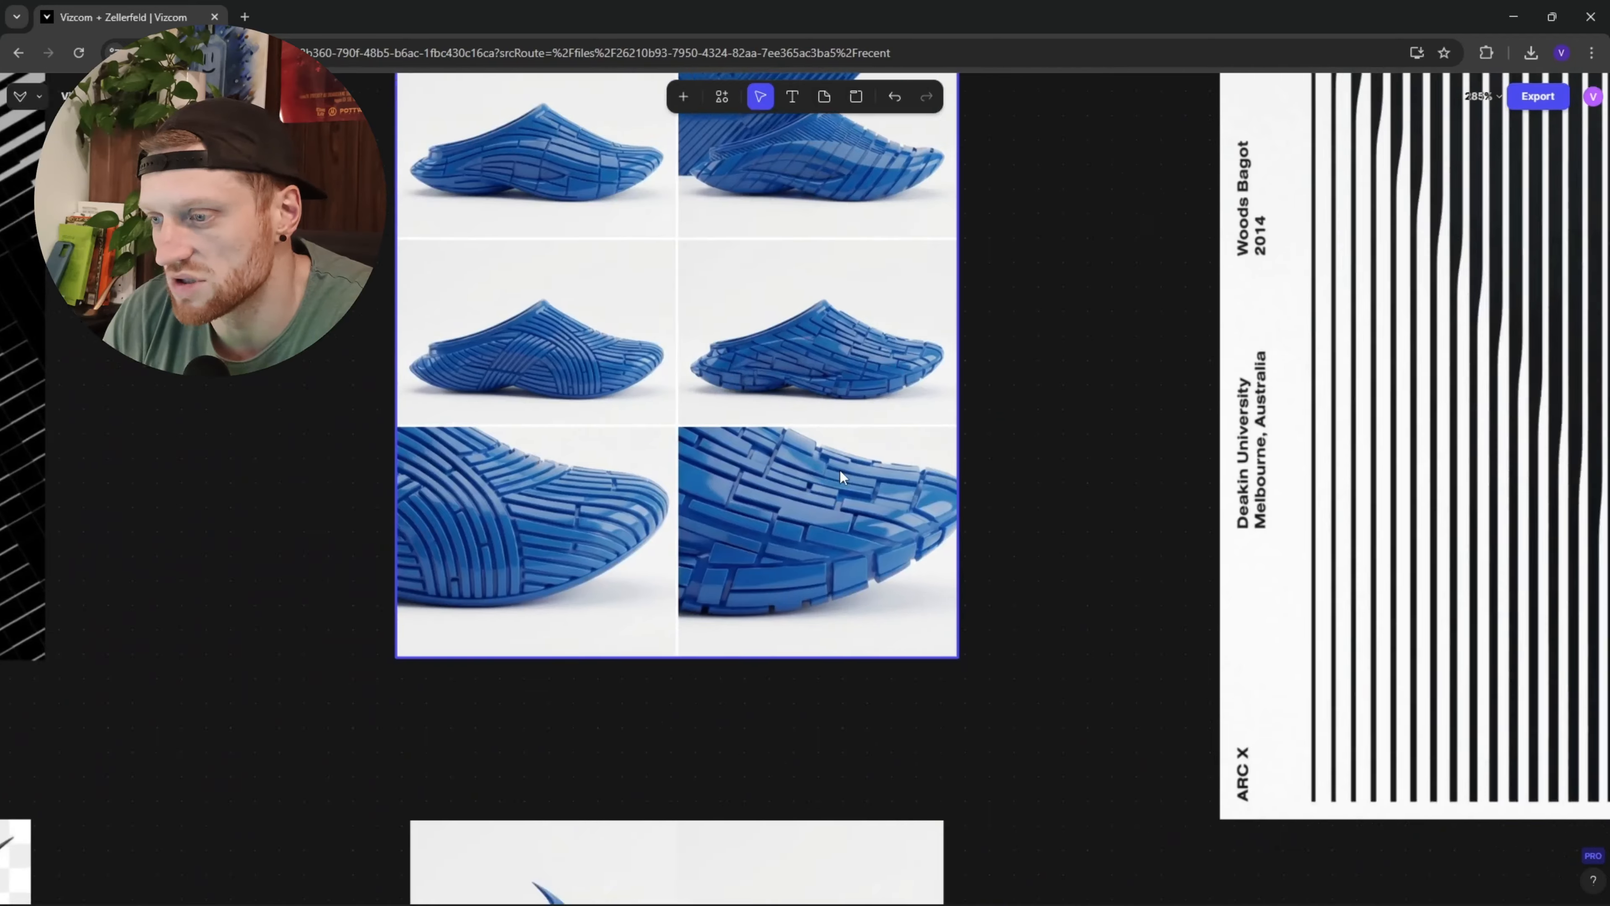
Step: Compare the black spiky tribal form with the spiked, hollow and chrome-webbed blue shoes derived from it
{"action": "scroll", "coordinate": [858, 583], "scroll_direction": "down", "scroll_amount": 4}
{"action": "scroll", "coordinate": [858, 583], "scroll_direction": "down", "scroll_amount": 5}
{"action": "scroll", "coordinate": [697, 367], "scroll_direction": "up", "scroll_amount": 3}
{"action": "scroll", "coordinate": [719, 353], "scroll_direction": "left", "scroll_amount": 1}
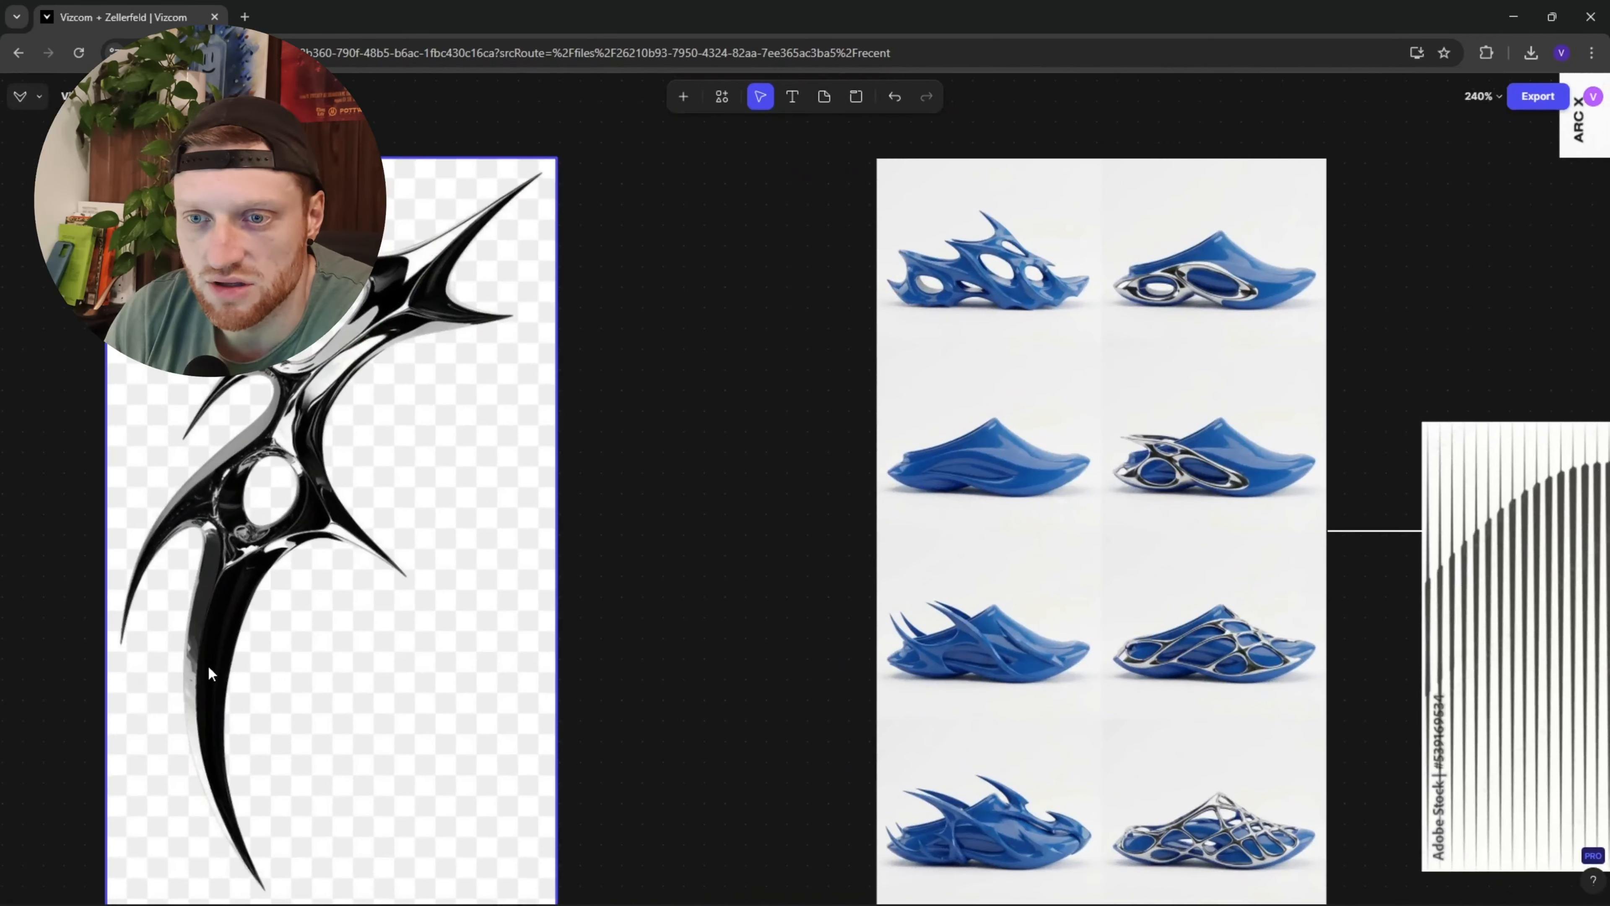
{"action": "scroll", "coordinate": [1096, 269], "scroll_direction": "up", "scroll_amount": 4}
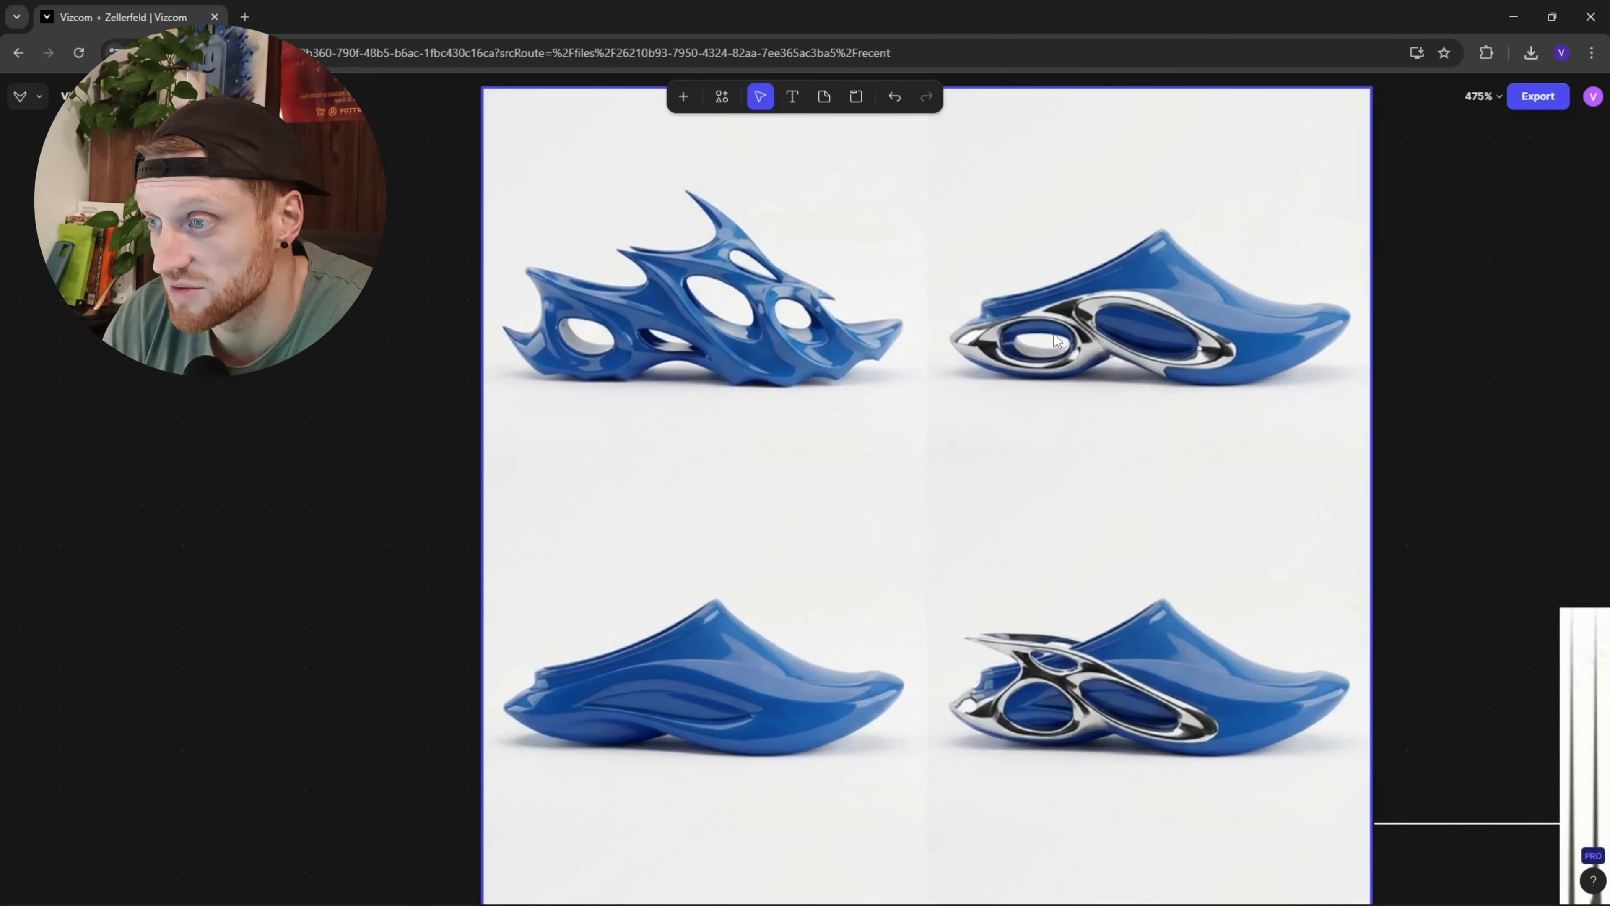
{"action": "scroll", "coordinate": [1056, 341], "scroll_direction": "down", "scroll_amount": 5}
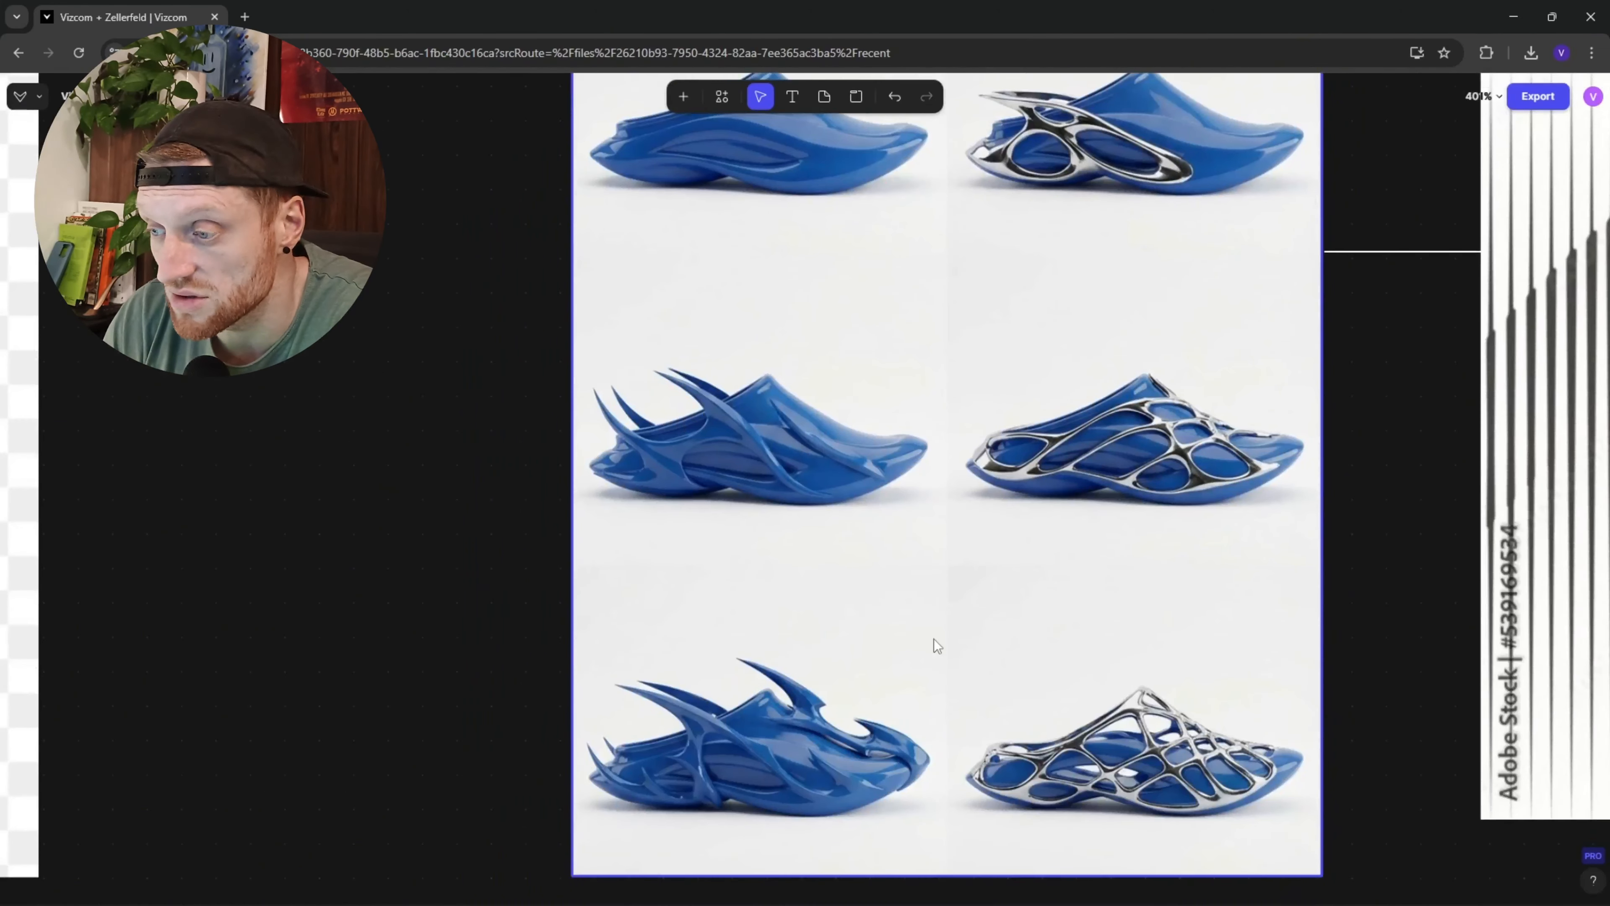
Step: Survey the shoe grids based on the layered fabric folds and the rippled grey panel
{"action": "scroll", "coordinate": [937, 645], "scroll_direction": "down", "scroll_amount": 8}
{"action": "scroll", "coordinate": [947, 689], "scroll_direction": "up", "scroll_amount": 5}
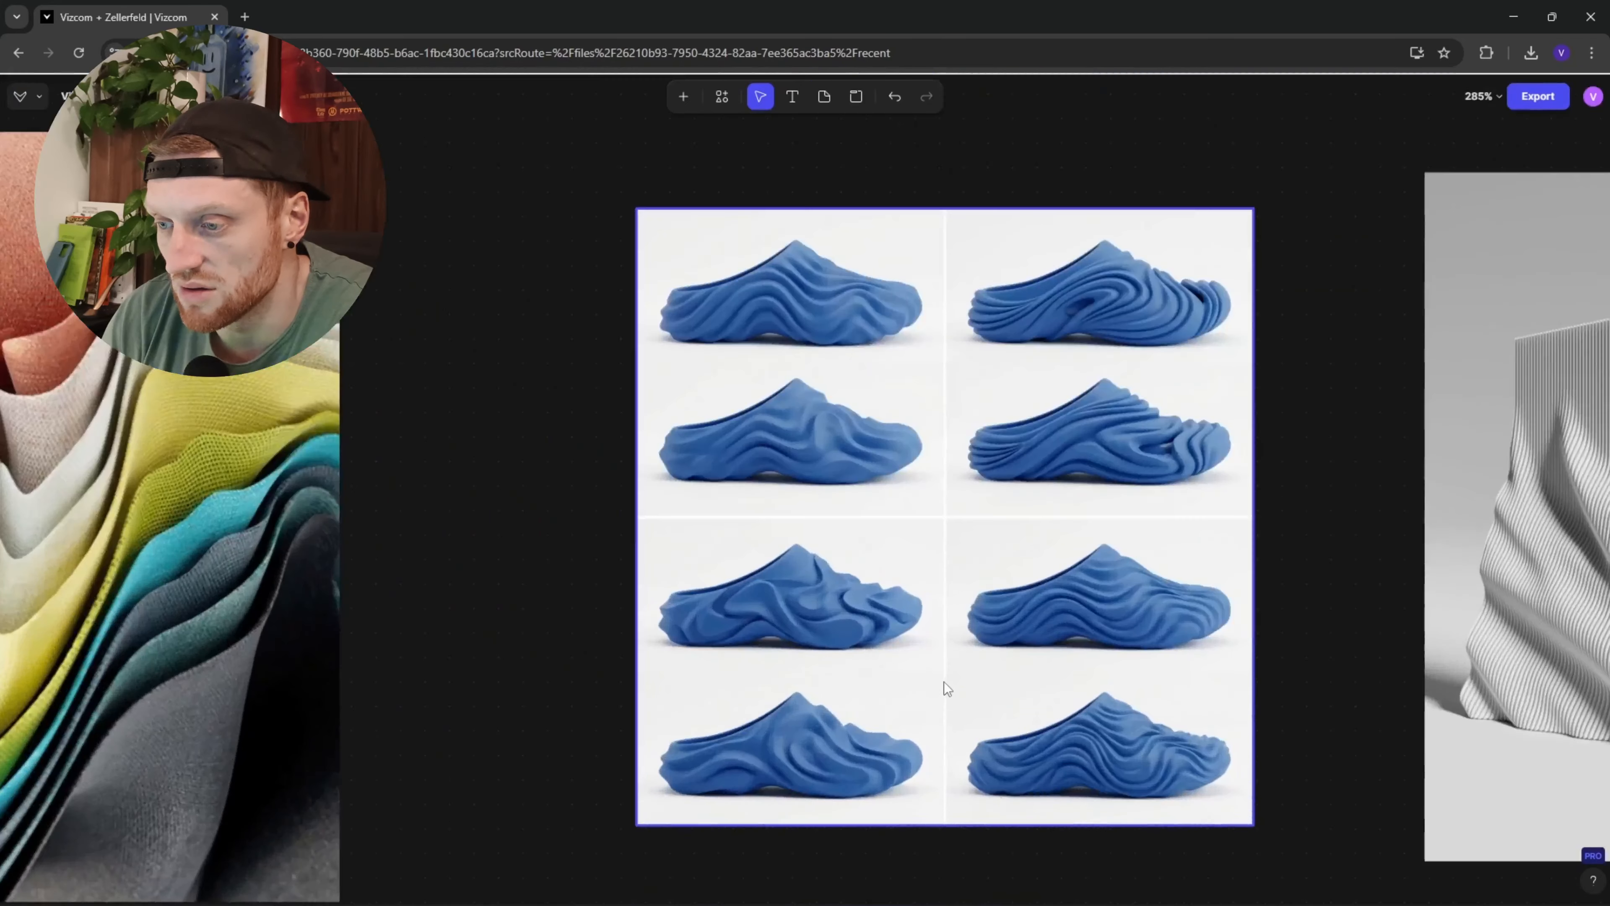
{"action": "scroll", "coordinate": [1039, 415], "scroll_direction": "down", "scroll_amount": 4}
{"action": "left_click_drag", "start_coordinate": [1204, 384], "coordinate": [676, 456]}
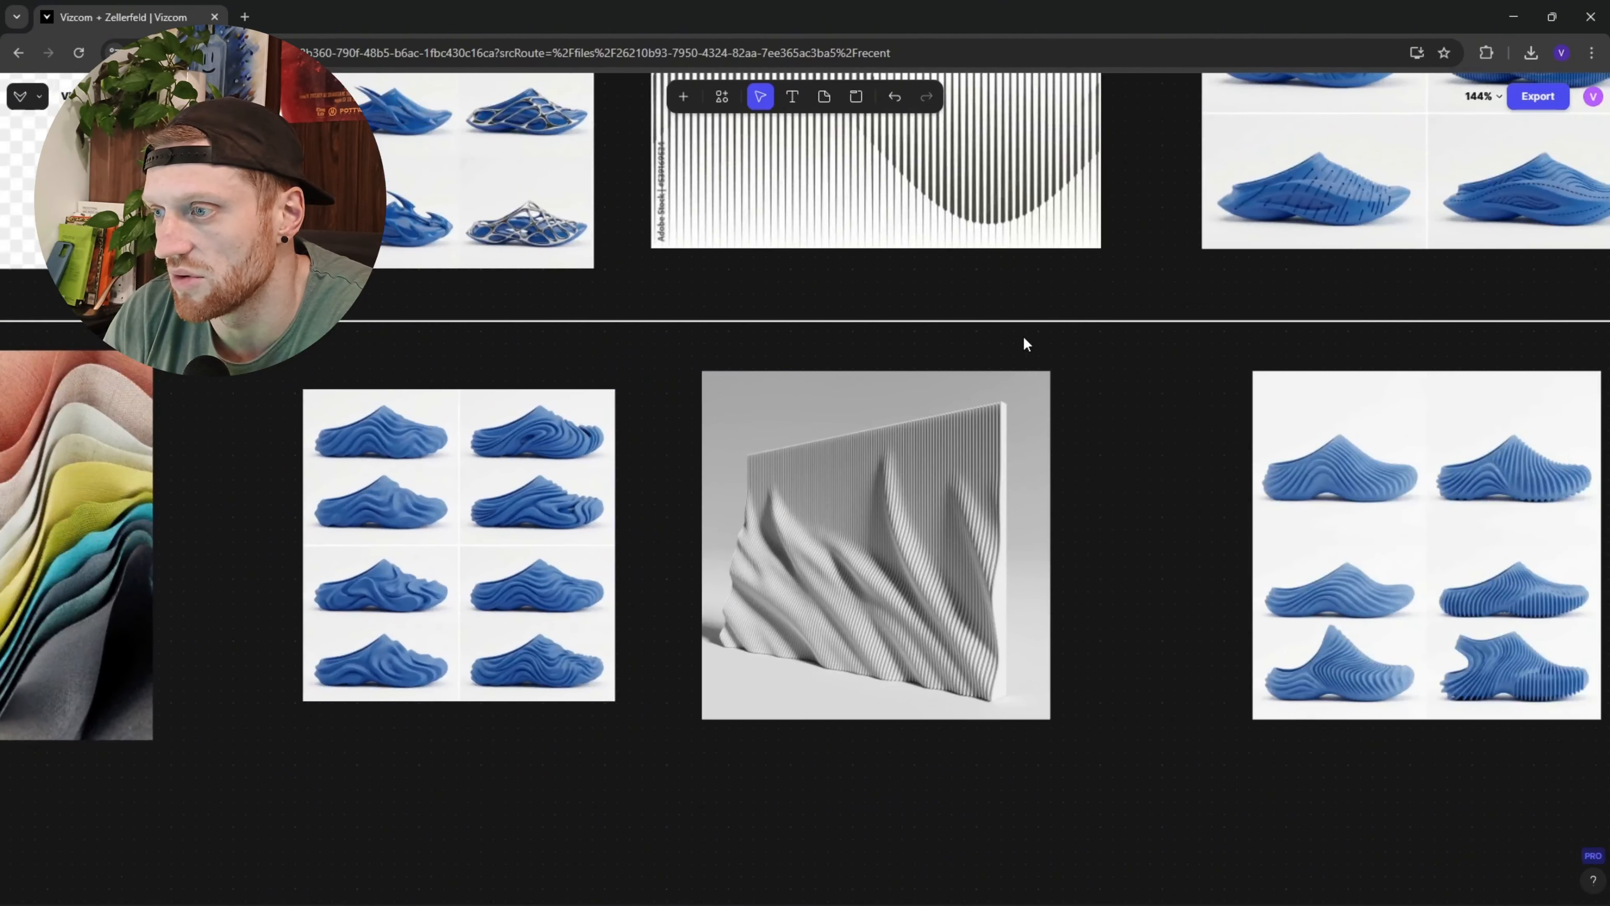
{"action": "left_click_drag", "start_coordinate": [1025, 343], "coordinate": [669, 404]}
{"action": "scroll", "coordinate": [1040, 636], "scroll_direction": "up", "scroll_amount": 3}
{"action": "scroll", "coordinate": [1043, 378], "scroll_direction": "down", "scroll_amount": 1}
{"action": "left_click_drag", "start_coordinate": [1043, 378], "coordinate": [1037, 818]}
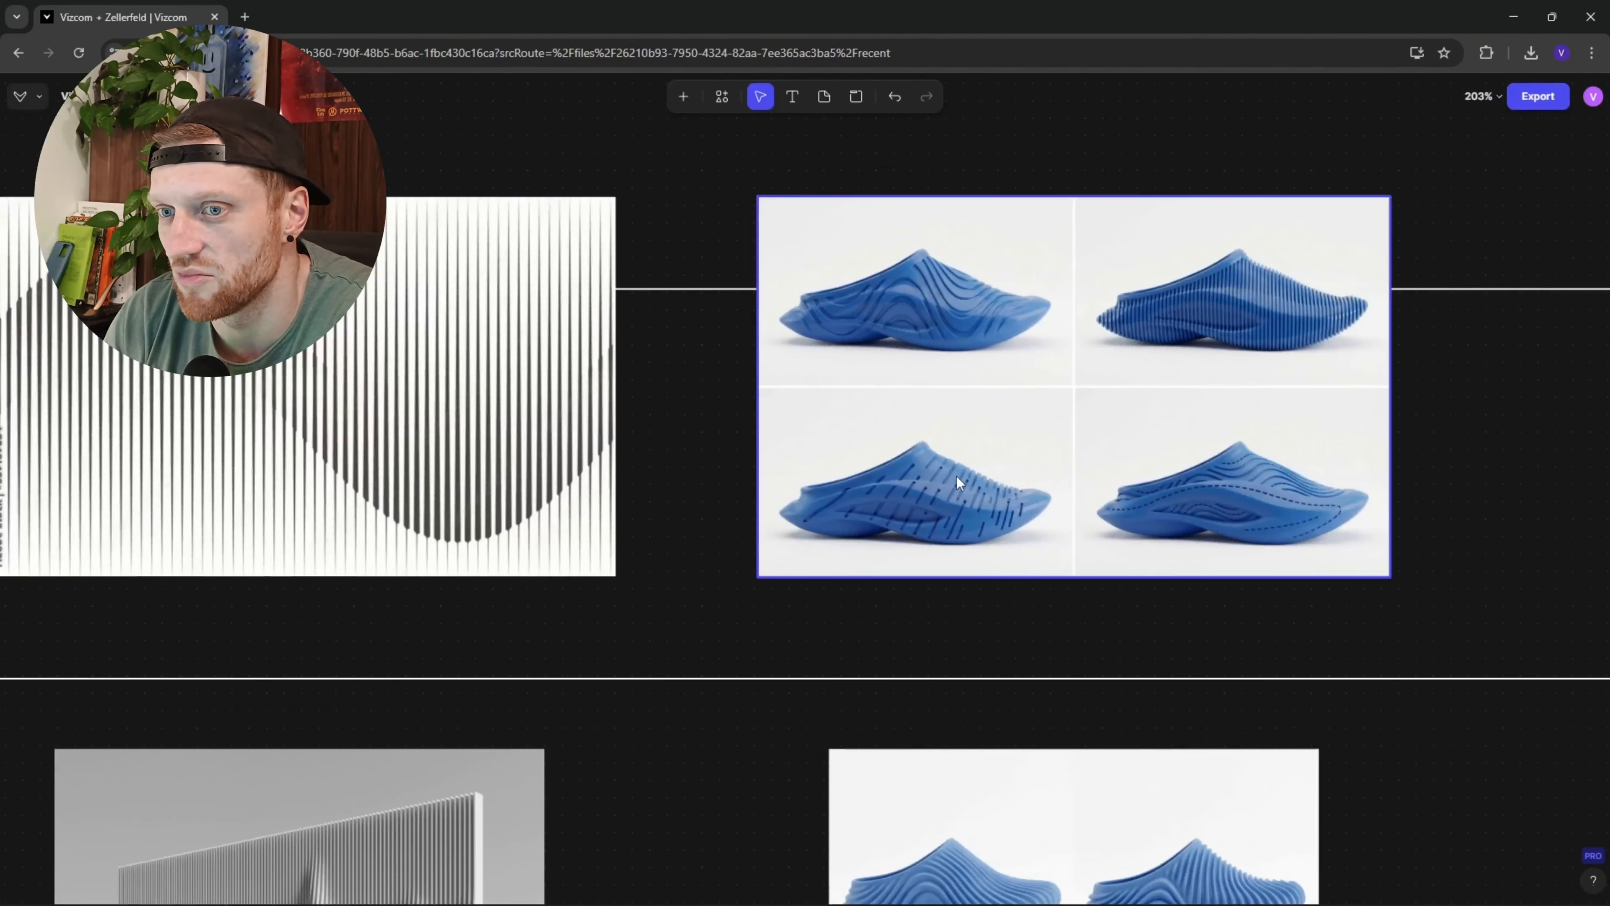
Step: Compare the sine-wave line pattern with its four blue shoes, examining the slotted and dashed-line versions
{"action": "left_click_drag", "start_coordinate": [956, 480], "coordinate": [1063, 620]}
{"action": "scroll", "coordinate": [964, 435], "scroll_direction": "up", "scroll_amount": 2}
{"action": "left_click_drag", "start_coordinate": [964, 435], "coordinate": [1057, 404]}
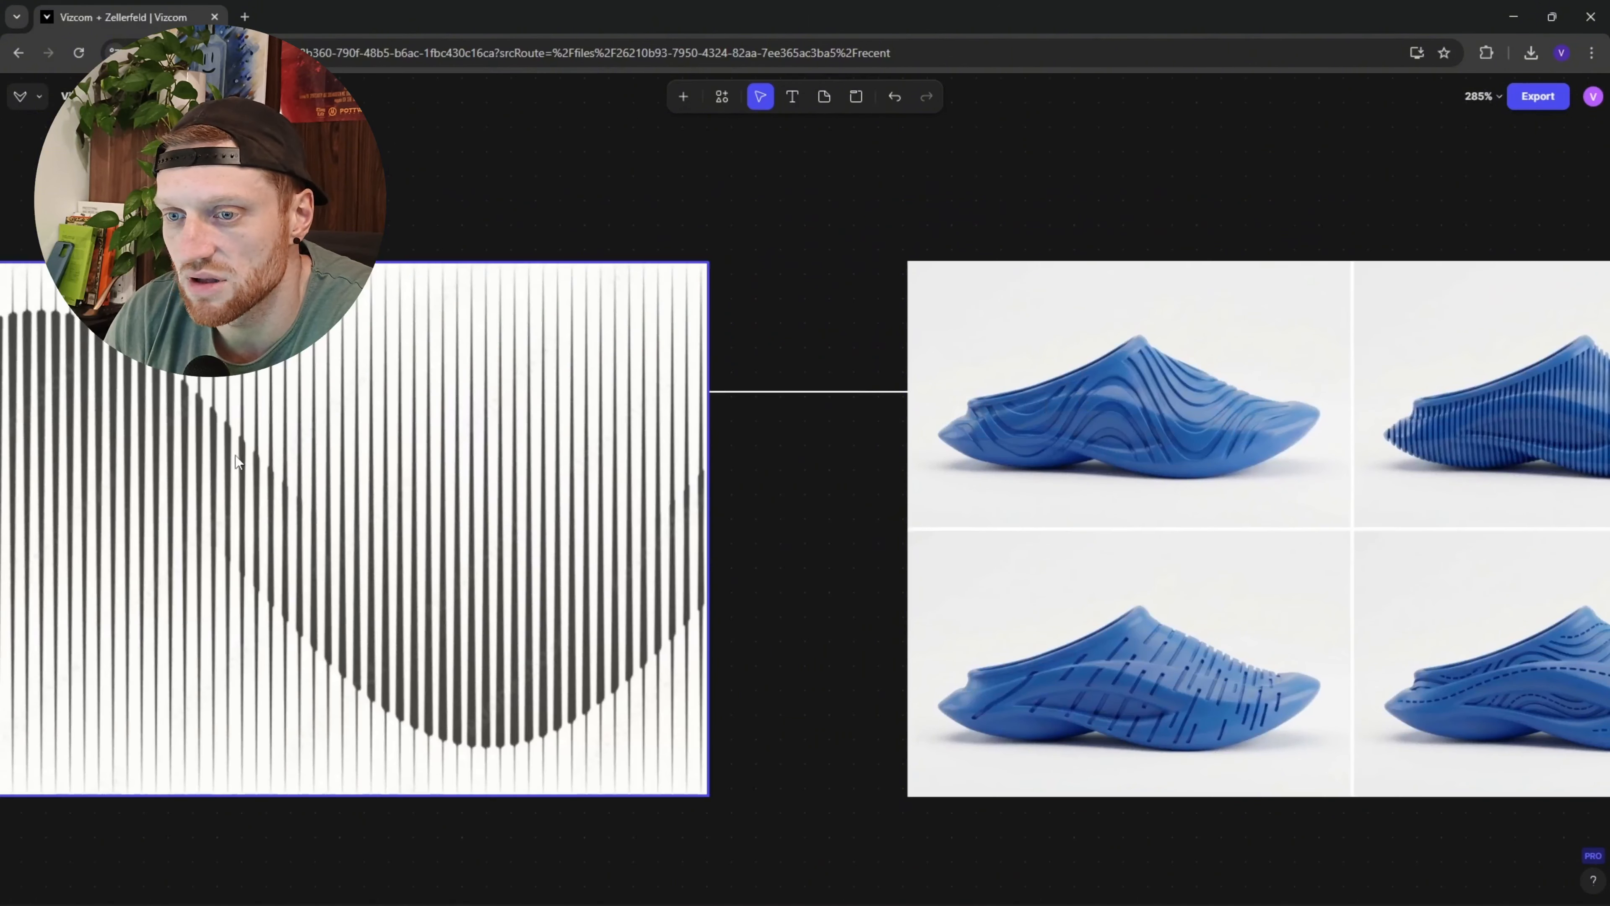
{"action": "left_click_drag", "start_coordinate": [1284, 627], "coordinate": [822, 580]}
{"action": "scroll", "coordinate": [823, 580], "scroll_direction": "up", "scroll_amount": 2}
{"action": "left_click_drag", "start_coordinate": [1159, 629], "coordinate": [1079, 648]}
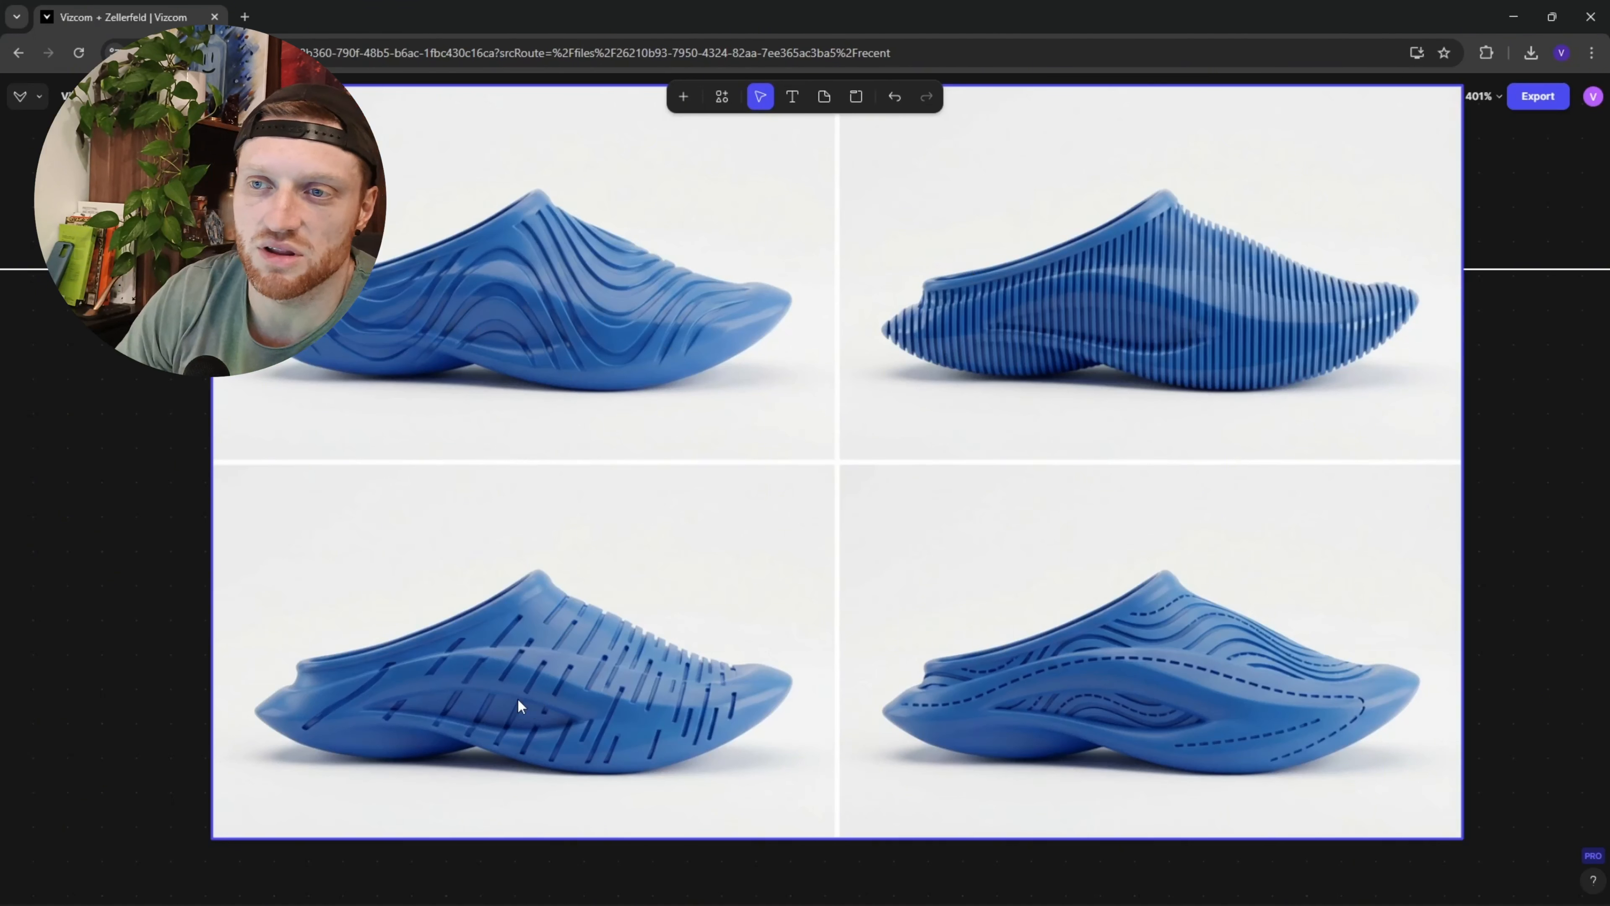
{"action": "scroll", "coordinate": [507, 698], "scroll_direction": "up", "scroll_amount": 2}
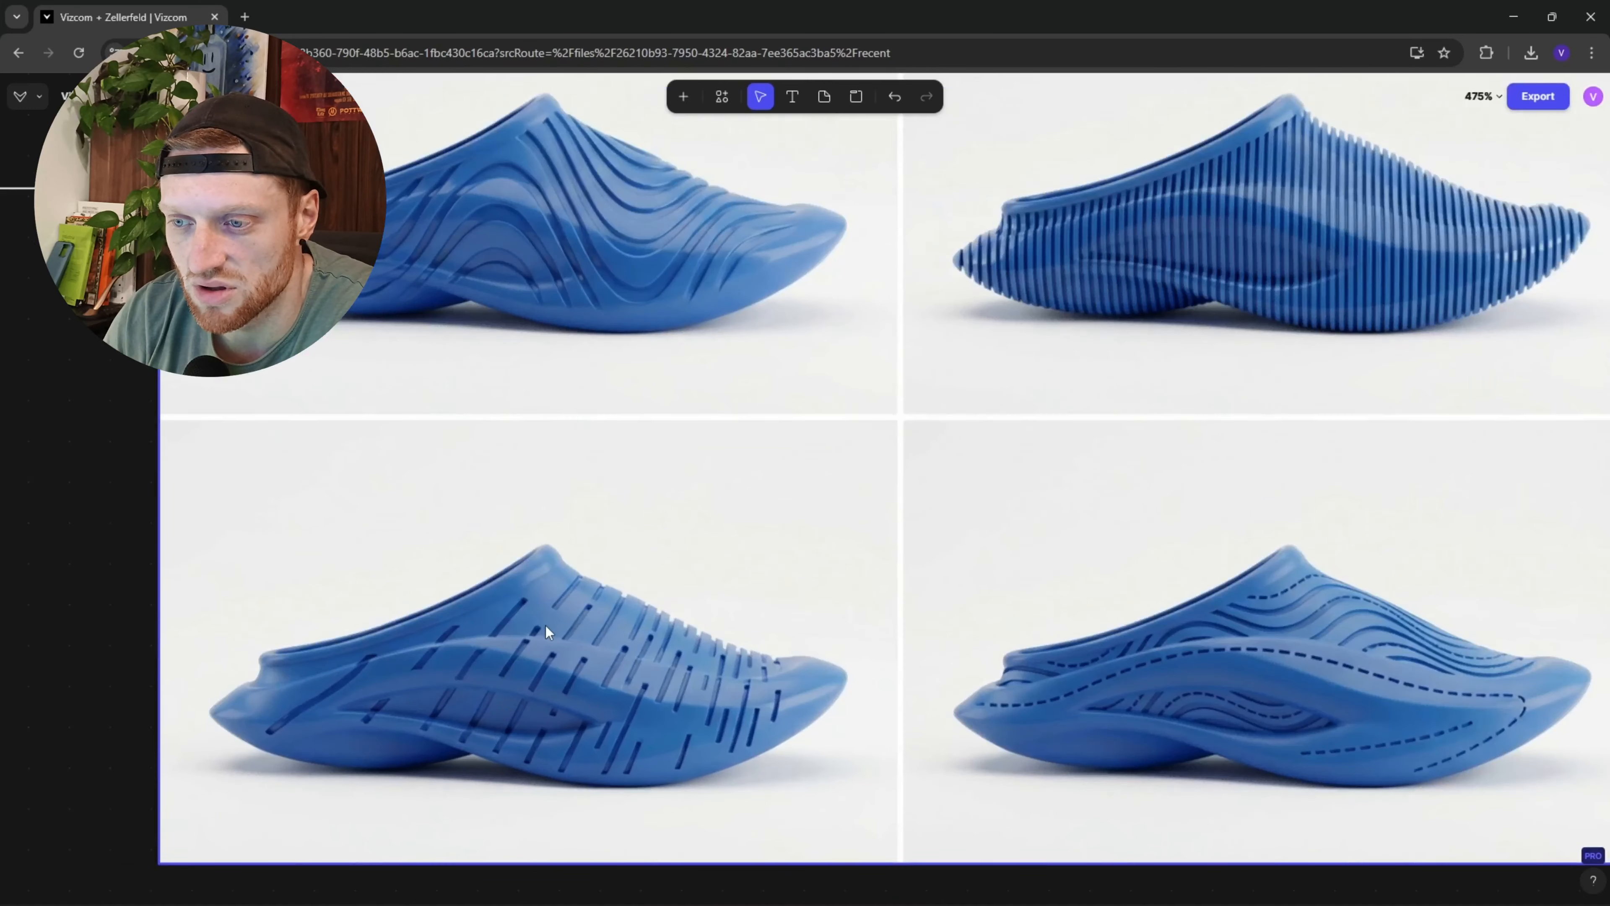
{"action": "scroll", "coordinate": [1208, 643], "scroll_direction": "right", "scroll_amount": 3}
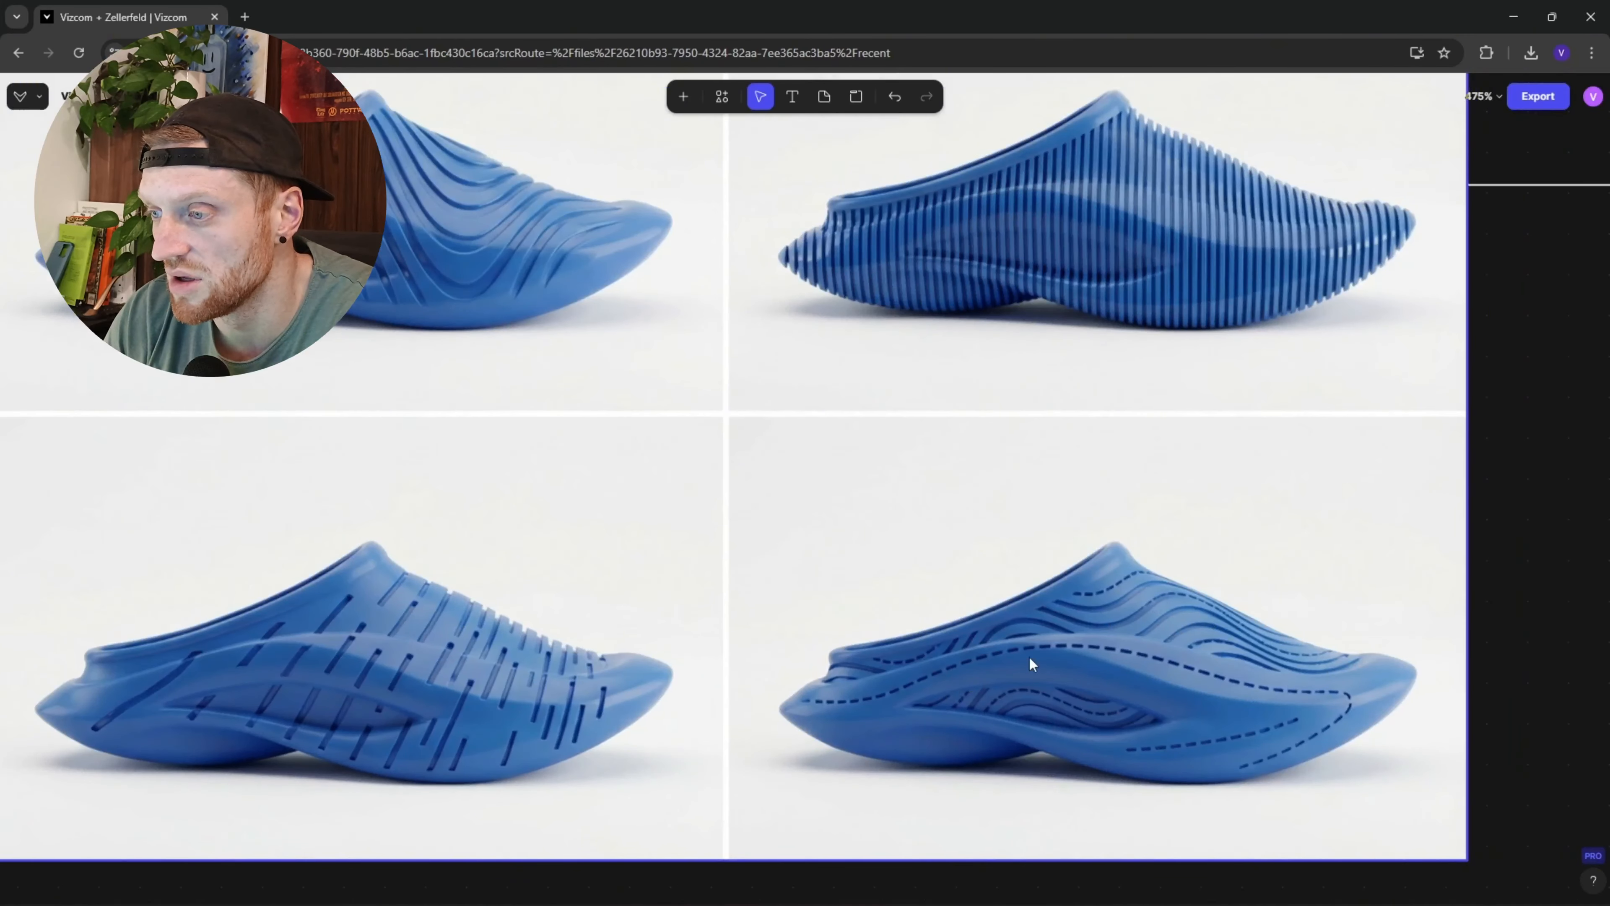
{"action": "scroll", "coordinate": [860, 637], "scroll_direction": "down", "scroll_amount": 6}
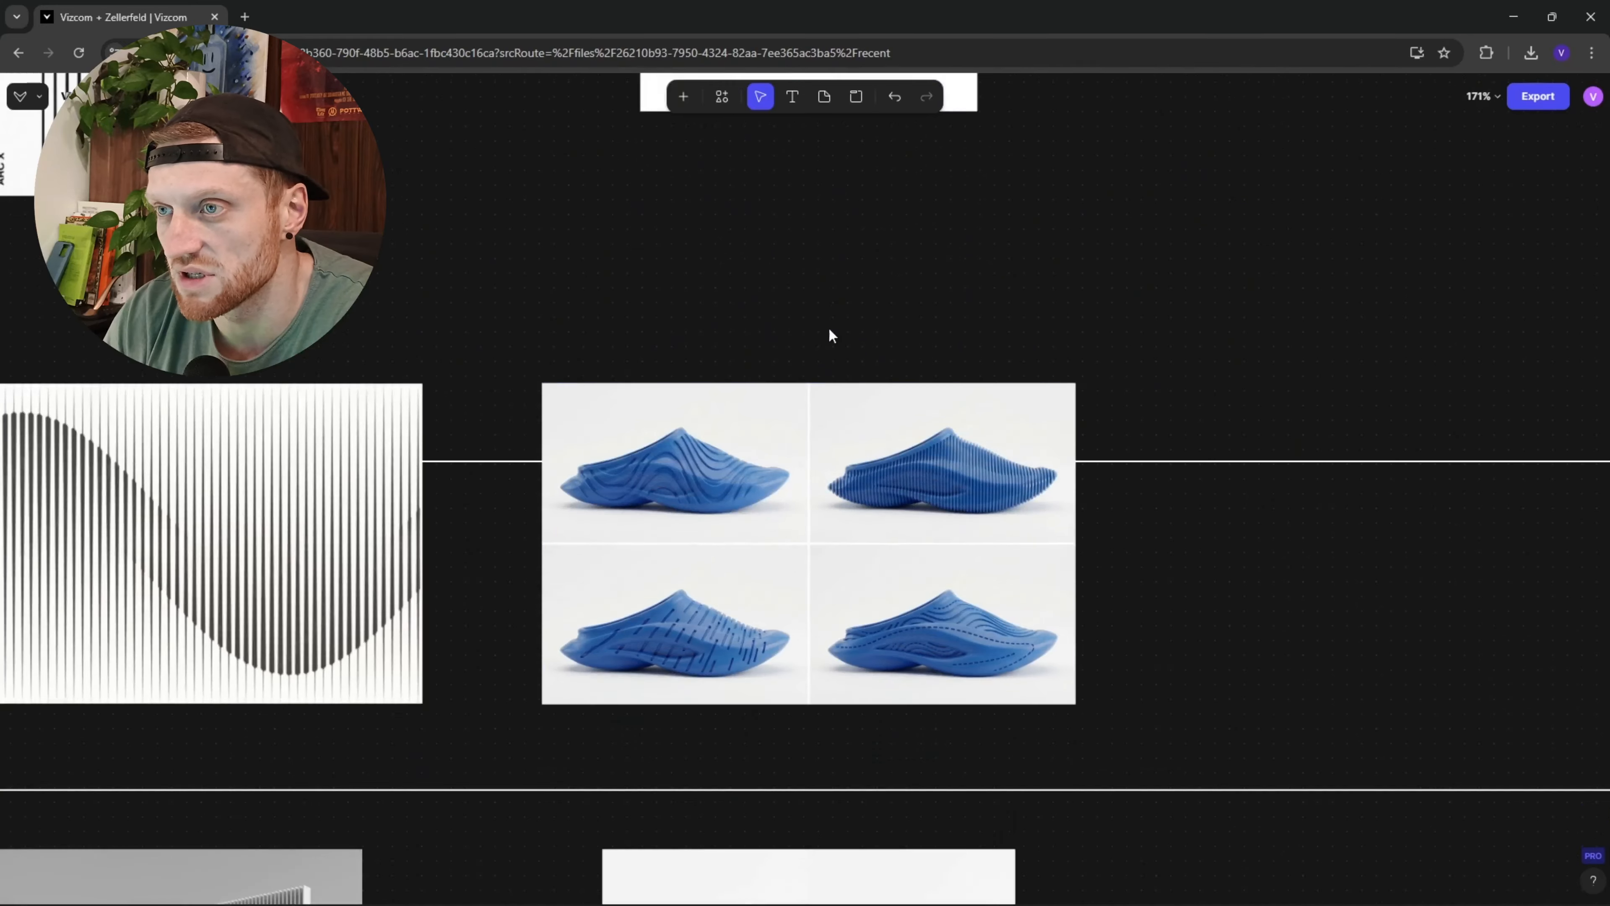
Step: Review the shoes beside the vertical stripe poster and survey the surrounding reference boards
{"action": "left_click_drag", "start_coordinate": [831, 276], "coordinate": [855, 712]}
{"action": "scroll", "coordinate": [804, 301], "scroll_direction": "up", "scroll_amount": 2}
{"action": "scroll", "coordinate": [803, 305], "scroll_direction": "down", "scroll_amount": 2}
{"action": "scroll", "coordinate": [804, 301], "scroll_direction": "down", "scroll_amount": 10}
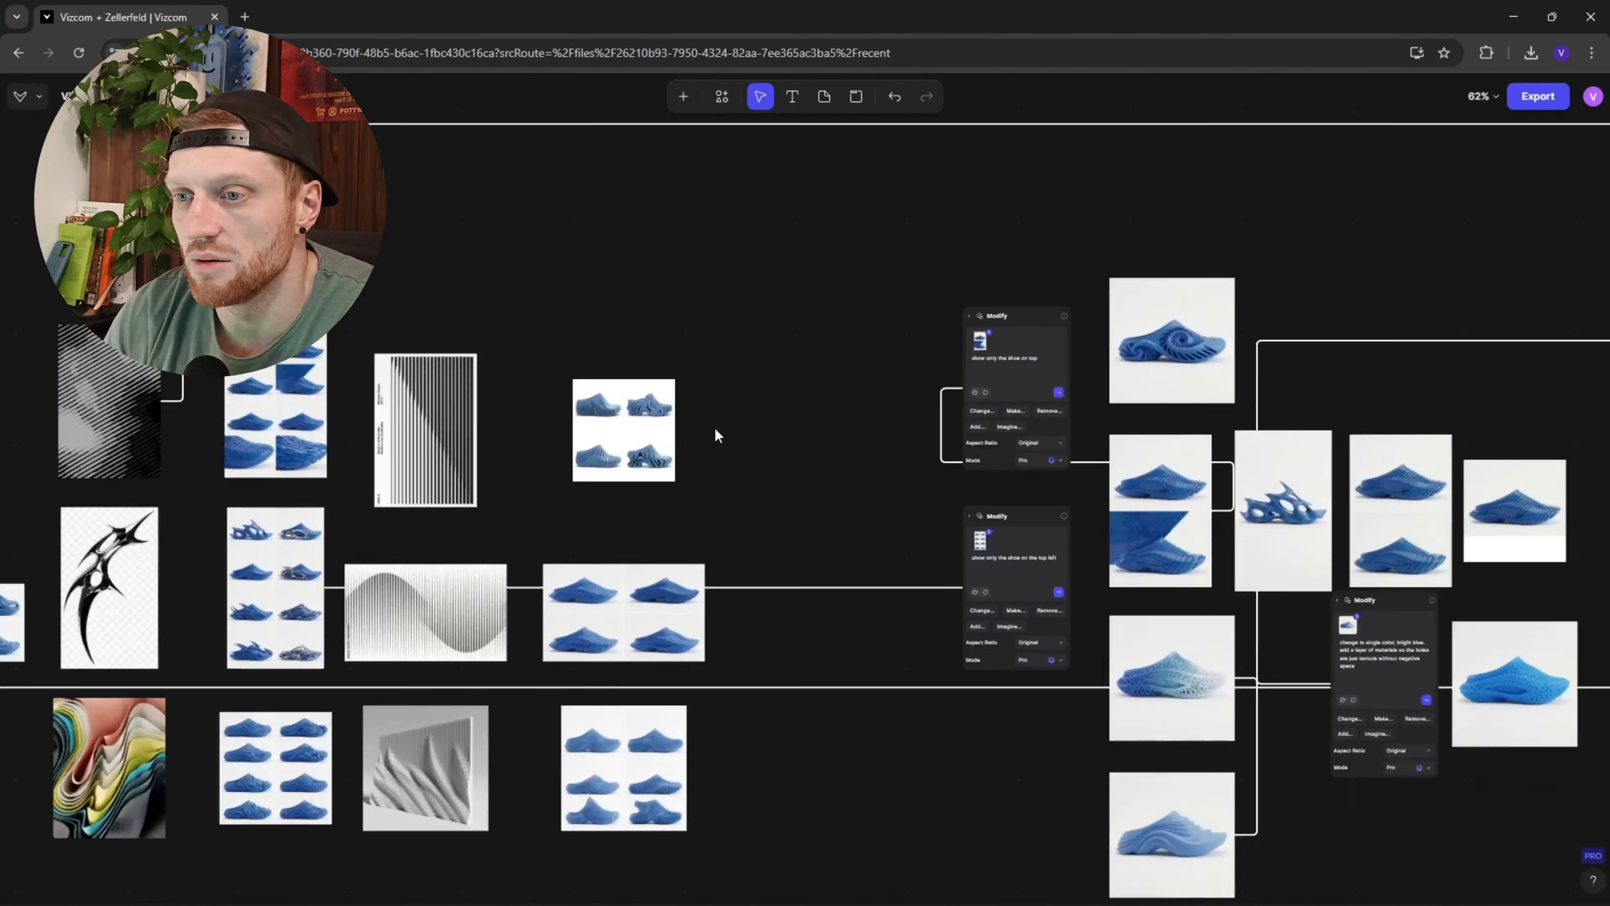
{"action": "scroll", "coordinate": [717, 455], "scroll_direction": "up", "scroll_amount": 5}
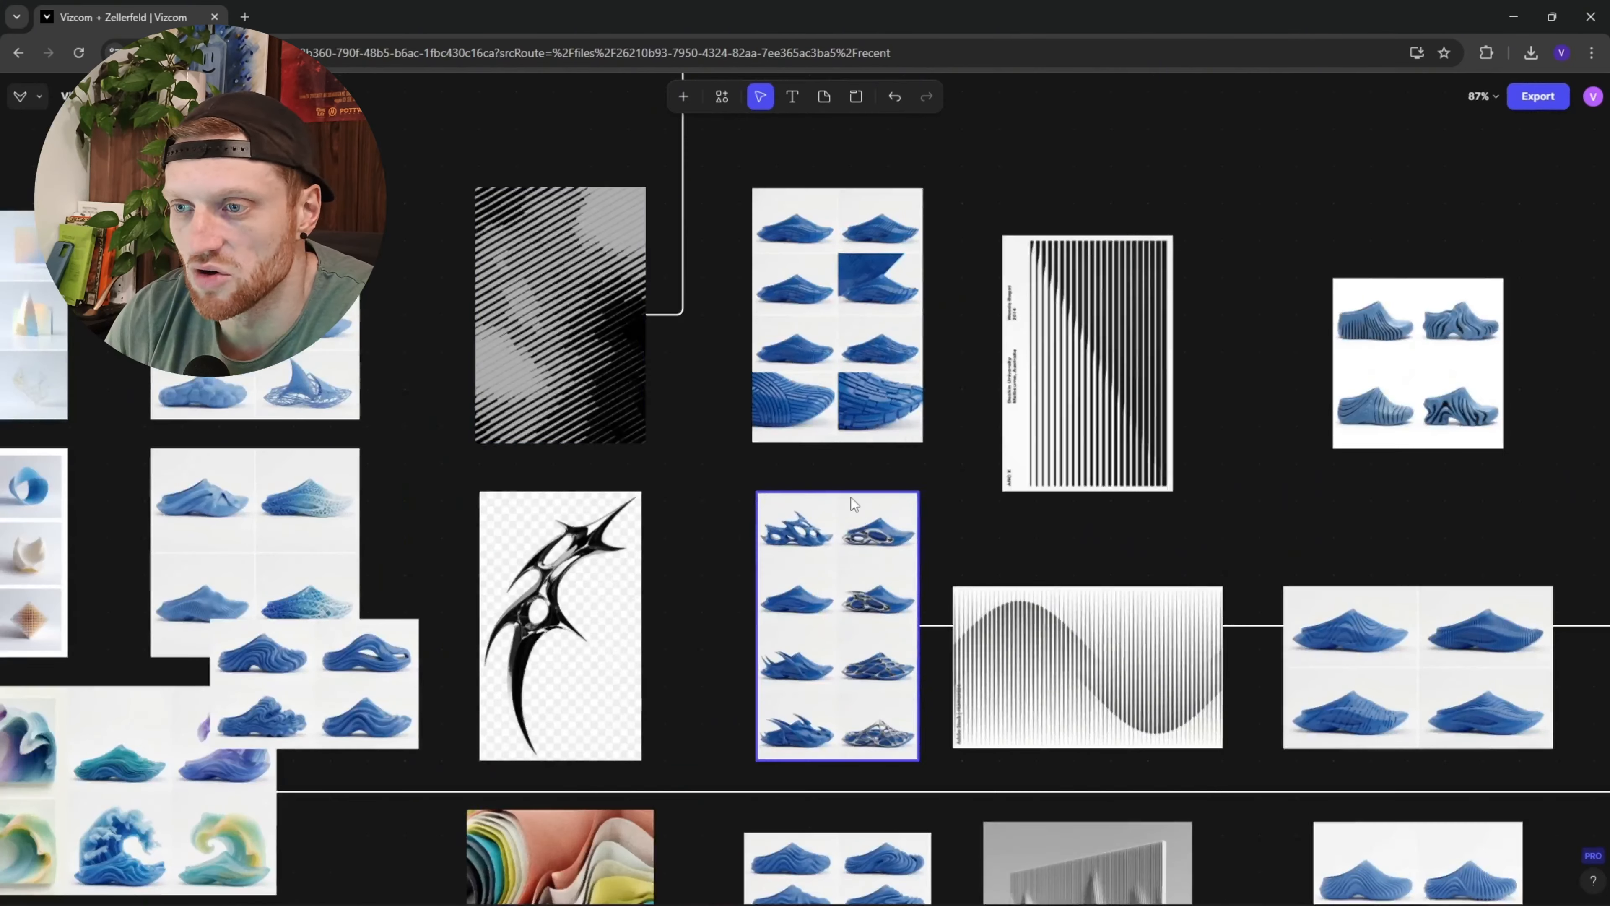
Step: Inspect the Modify prompts that isolate single shoes from the grids, together with their resulting images
{"action": "left_click_drag", "start_coordinate": [1157, 626], "coordinate": [651, 460]}
{"action": "scroll", "coordinate": [837, 444], "scroll_direction": "down", "scroll_amount": 4}
{"action": "scroll", "coordinate": [1406, 376], "scroll_direction": "up", "scroll_amount": 1}
{"action": "left_click_drag", "start_coordinate": [1406, 376], "coordinate": [721, 403]}
{"action": "scroll", "coordinate": [639, 192], "scroll_direction": "up", "scroll_amount": 4}
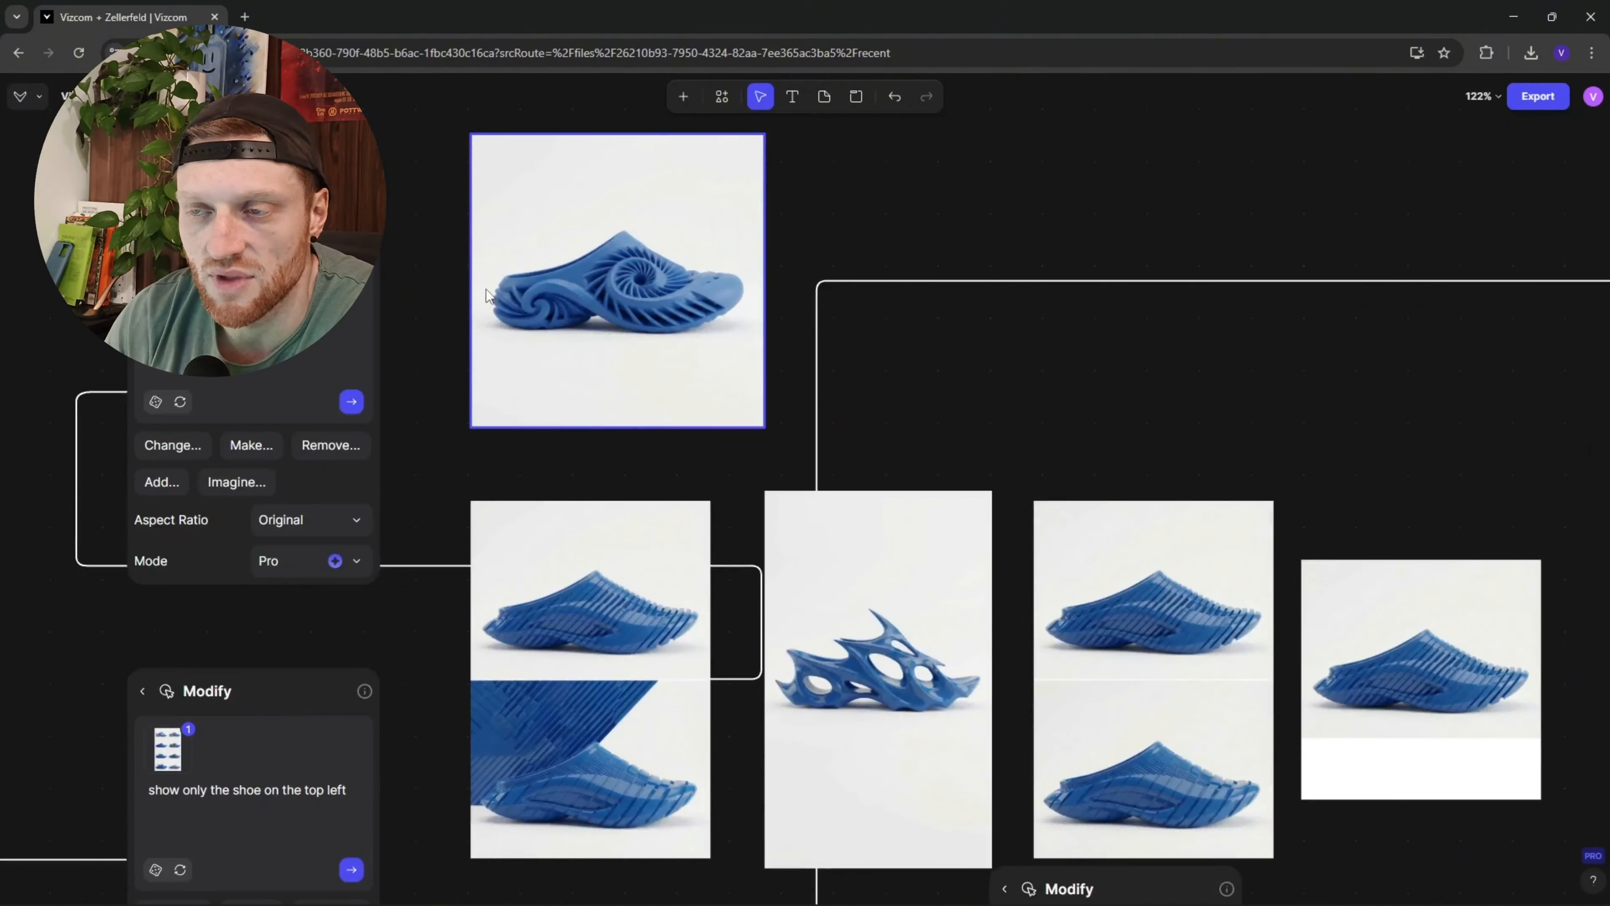
{"action": "scroll", "coordinate": [582, 332], "scroll_direction": "down", "scroll_amount": 5}
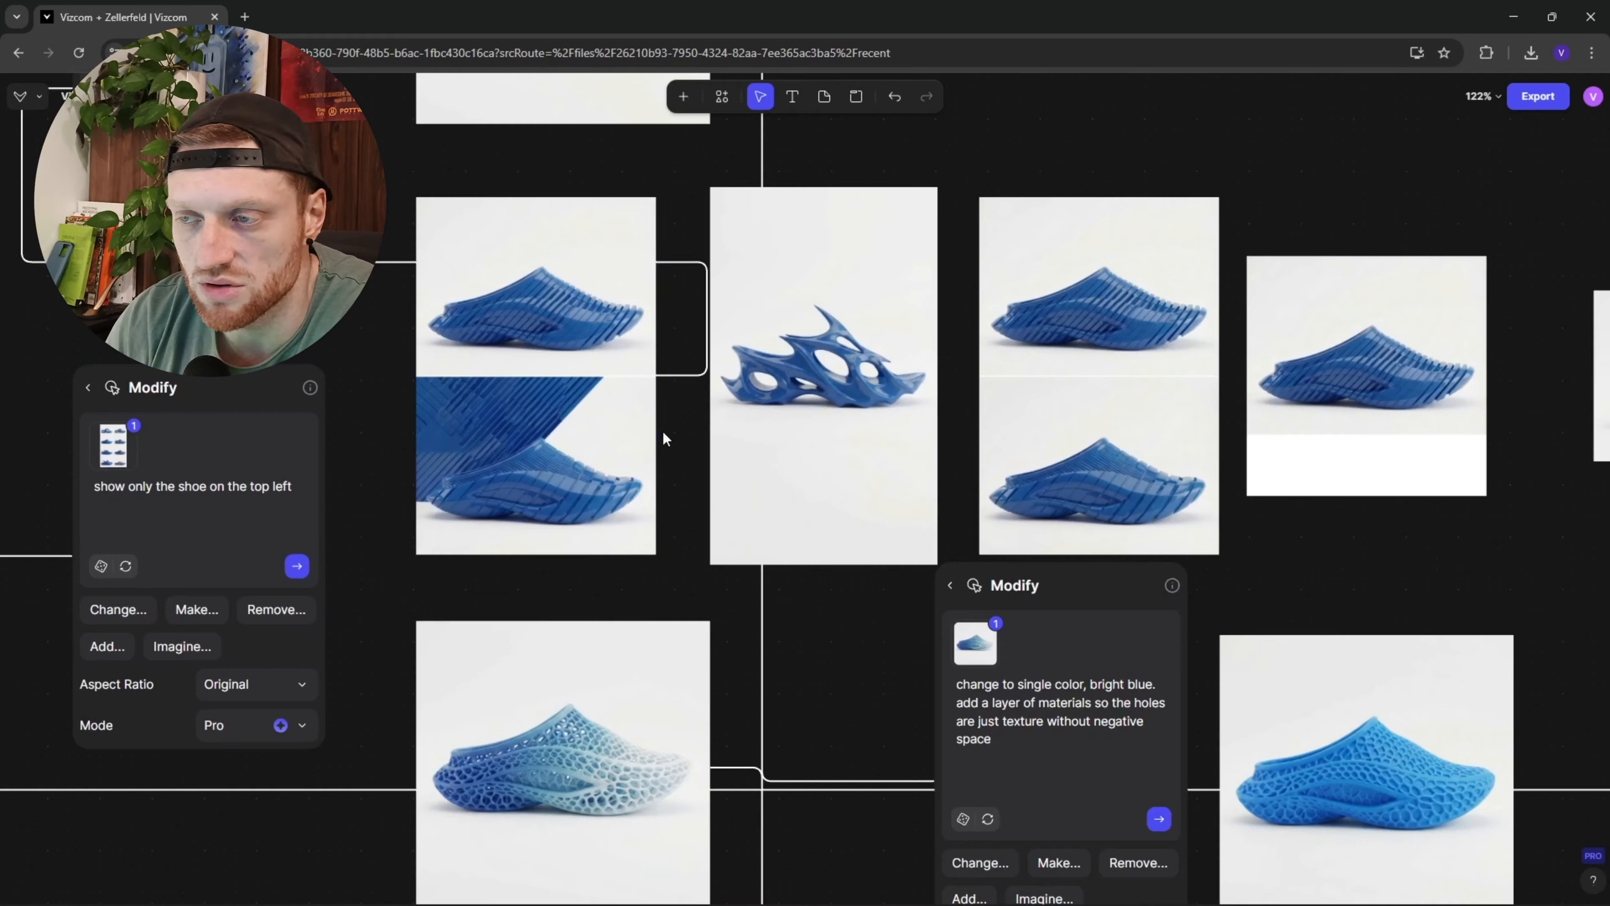
Step: Inspect the Modify prompt that turns the perforated gradient shoe bright blue with closed texture, comparing its source and resulting images
{"action": "left_click_drag", "start_coordinate": [731, 459], "coordinate": [730, 143]}
{"action": "left_click_drag", "start_coordinate": [616, 414], "coordinate": [403, 518]}
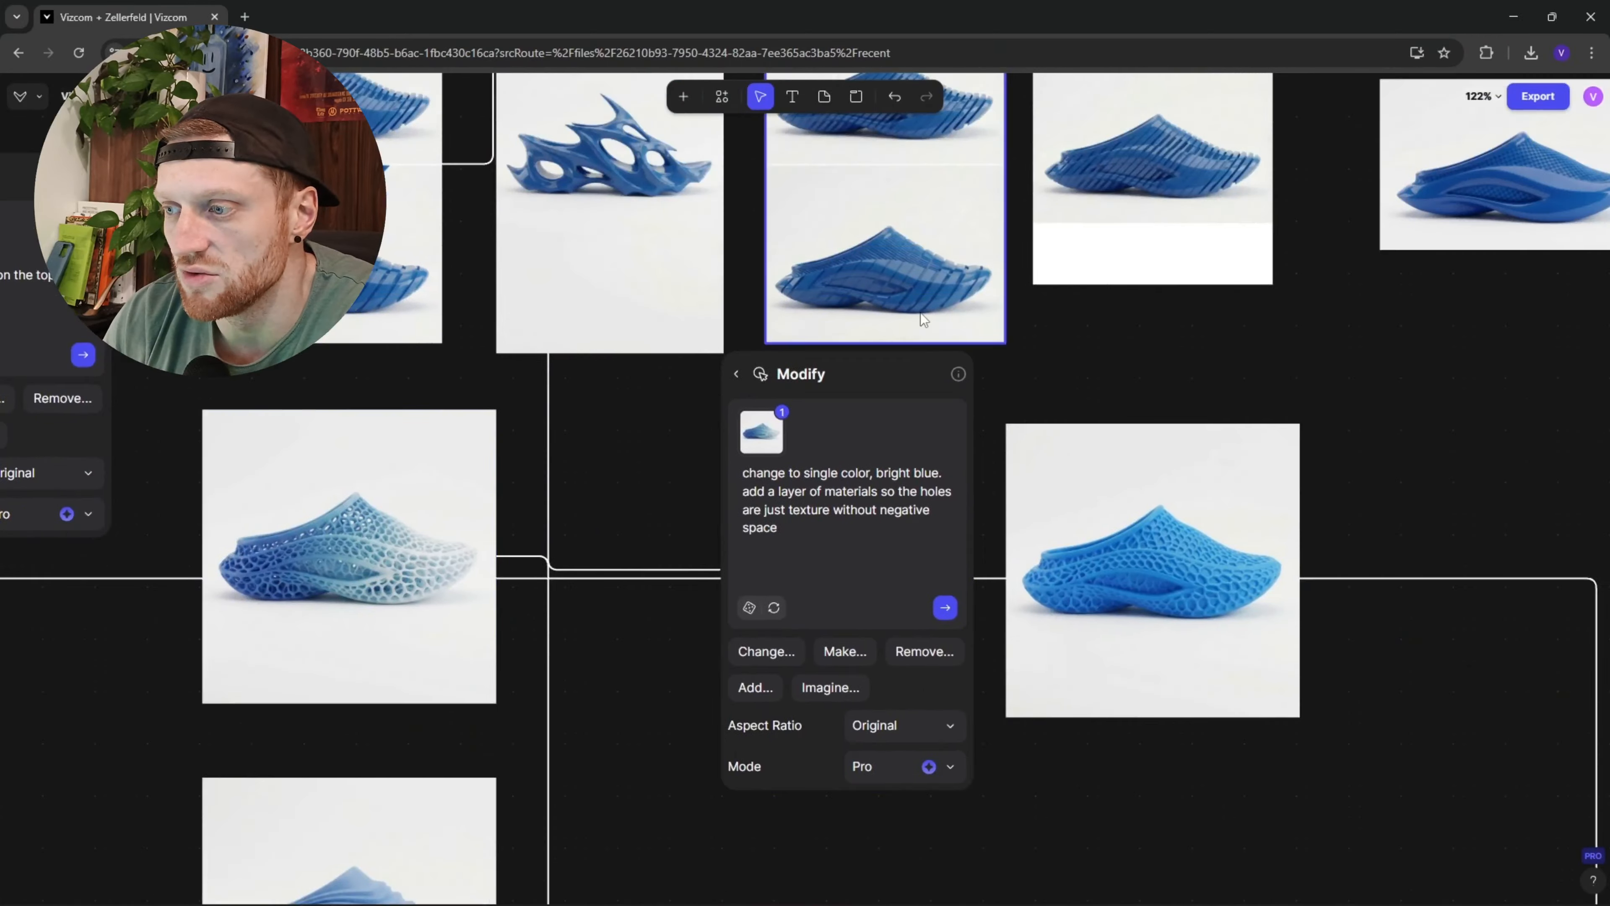
{"action": "left_click_drag", "start_coordinate": [924, 317], "coordinate": [753, 441]}
{"action": "scroll", "coordinate": [920, 586], "scroll_direction": "up", "scroll_amount": 2}
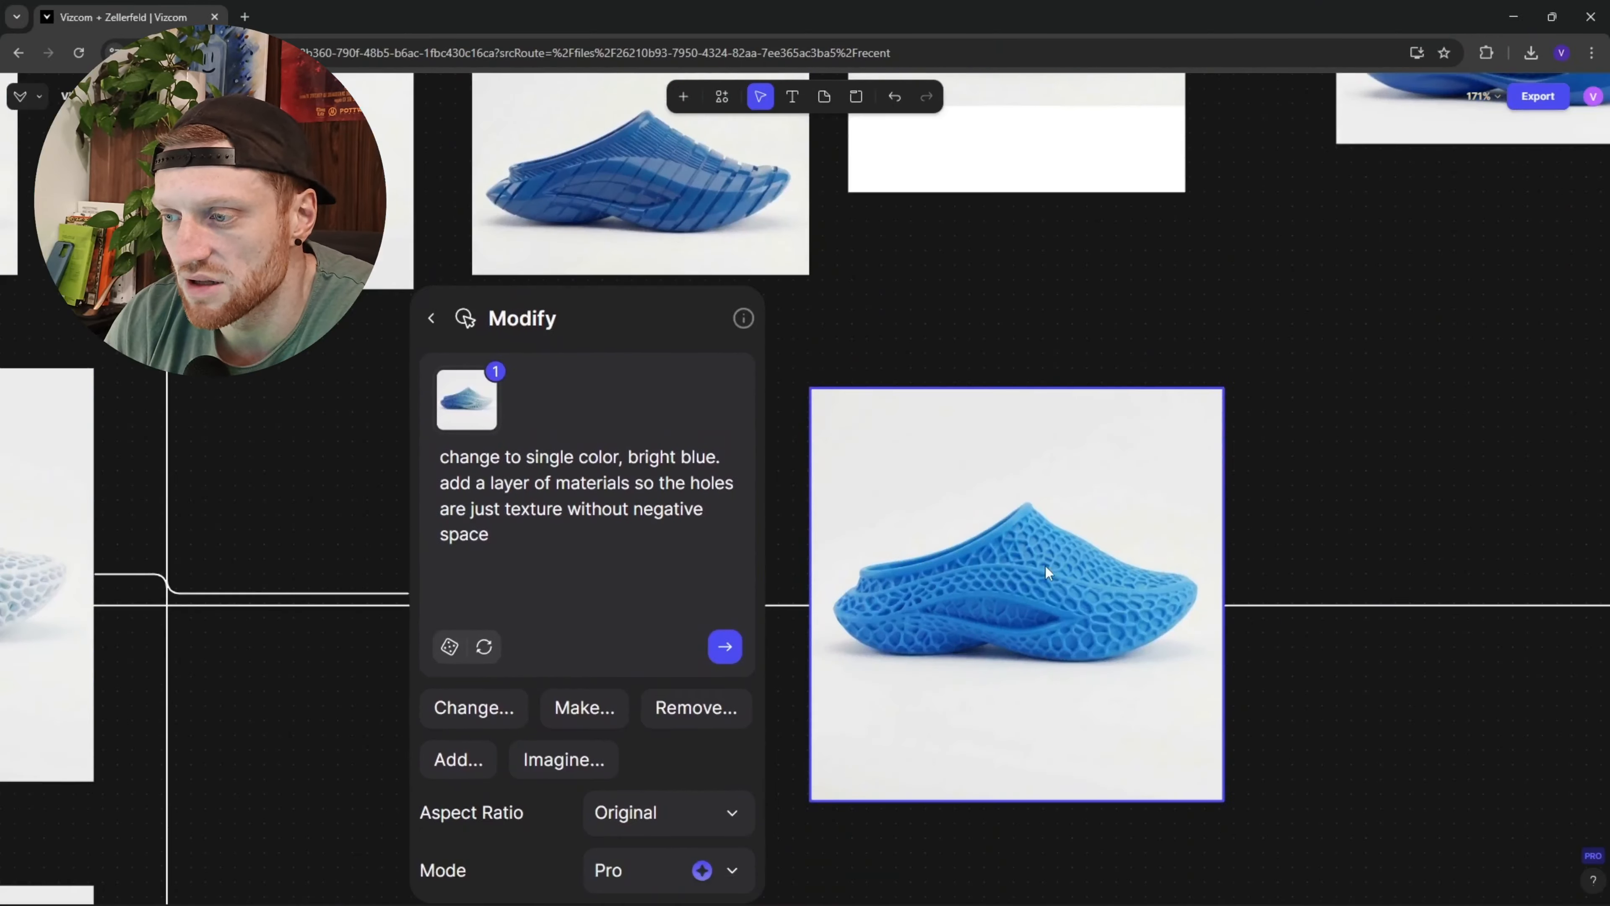
{"action": "left_click_drag", "start_coordinate": [763, 532], "coordinate": [1046, 490]}
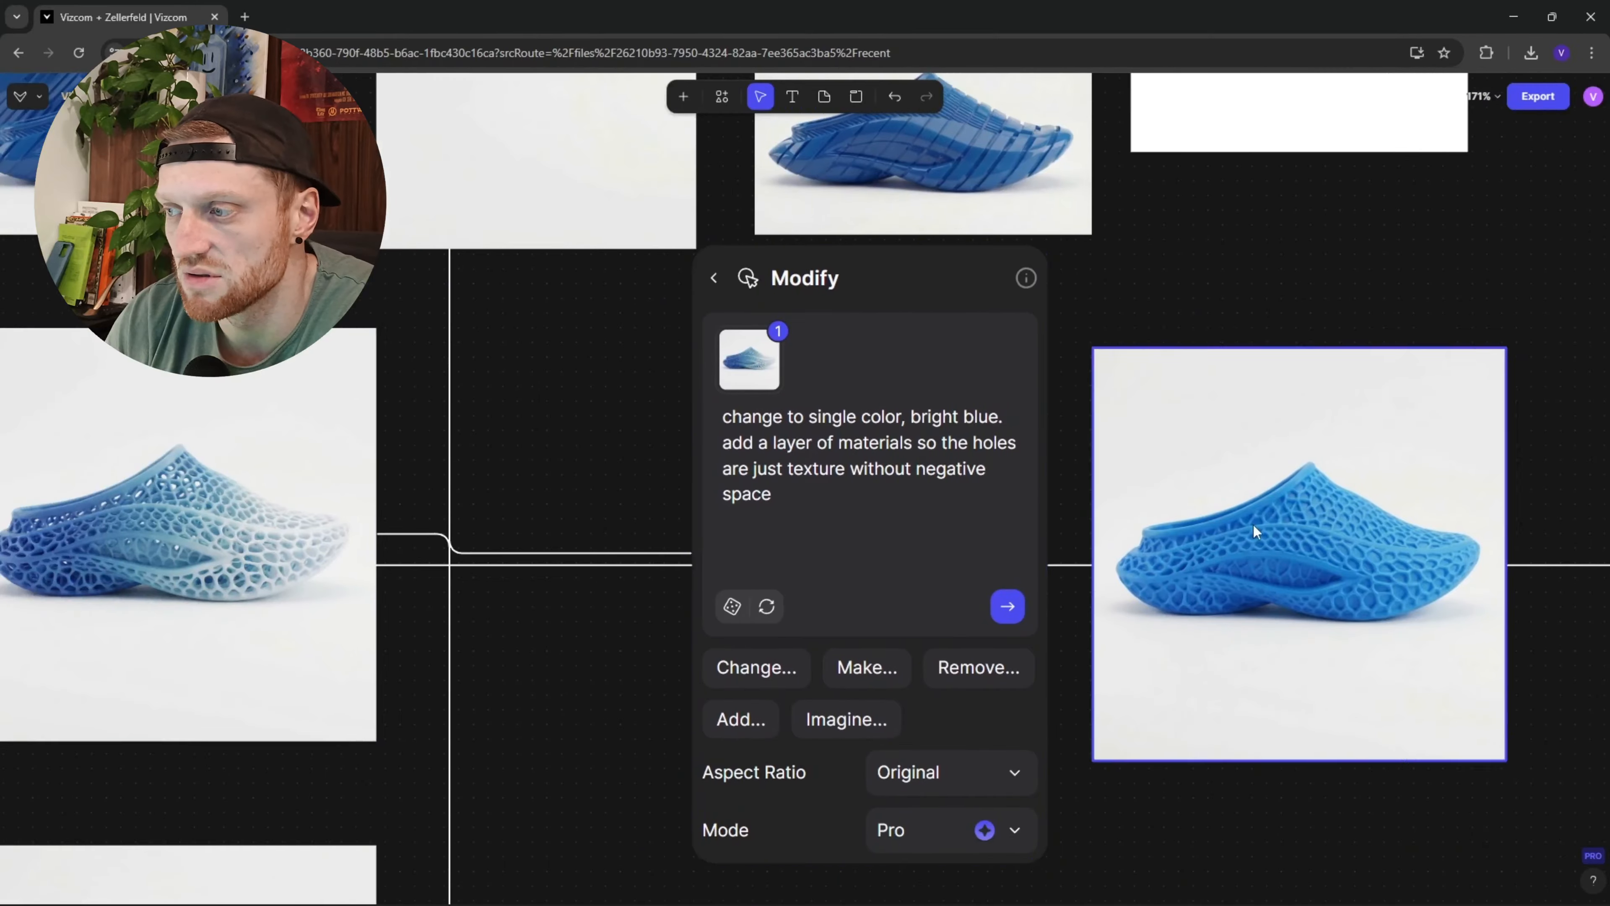
{"action": "left_click_drag", "start_coordinate": [1256, 532], "coordinate": [921, 571]}
{"action": "scroll", "coordinate": [881, 563], "scroll_direction": "down", "scroll_amount": 5}
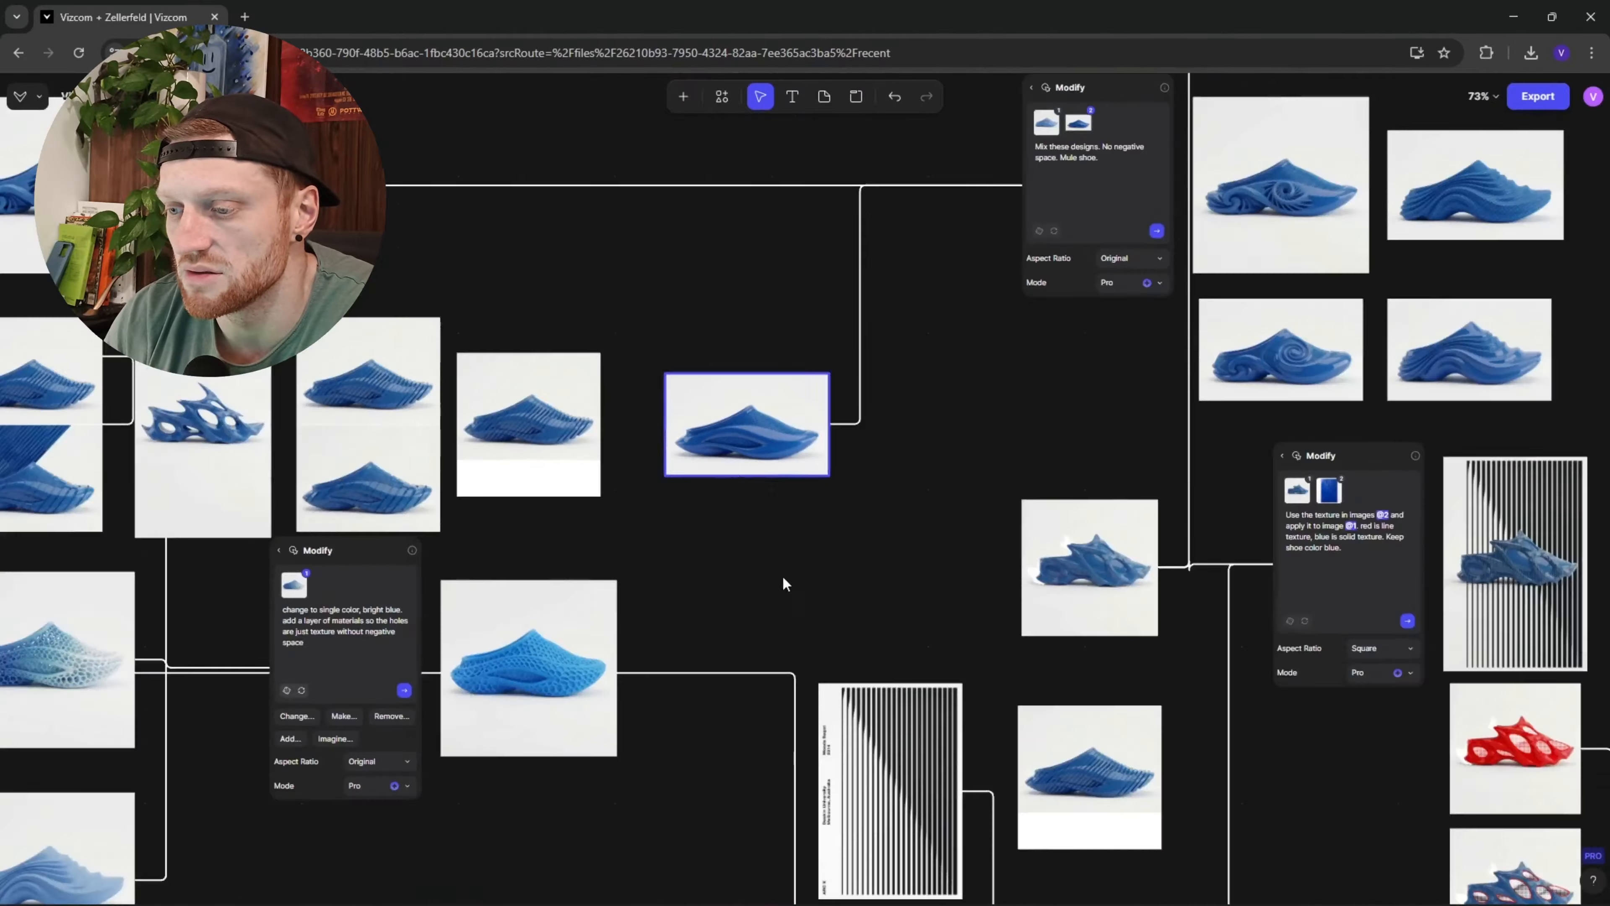
Step: Review the stripe poster's blue plastic material sample and the smooth blue mule with the mesh upper
{"action": "left_click_drag", "start_coordinate": [784, 620], "coordinate": [629, 215]}
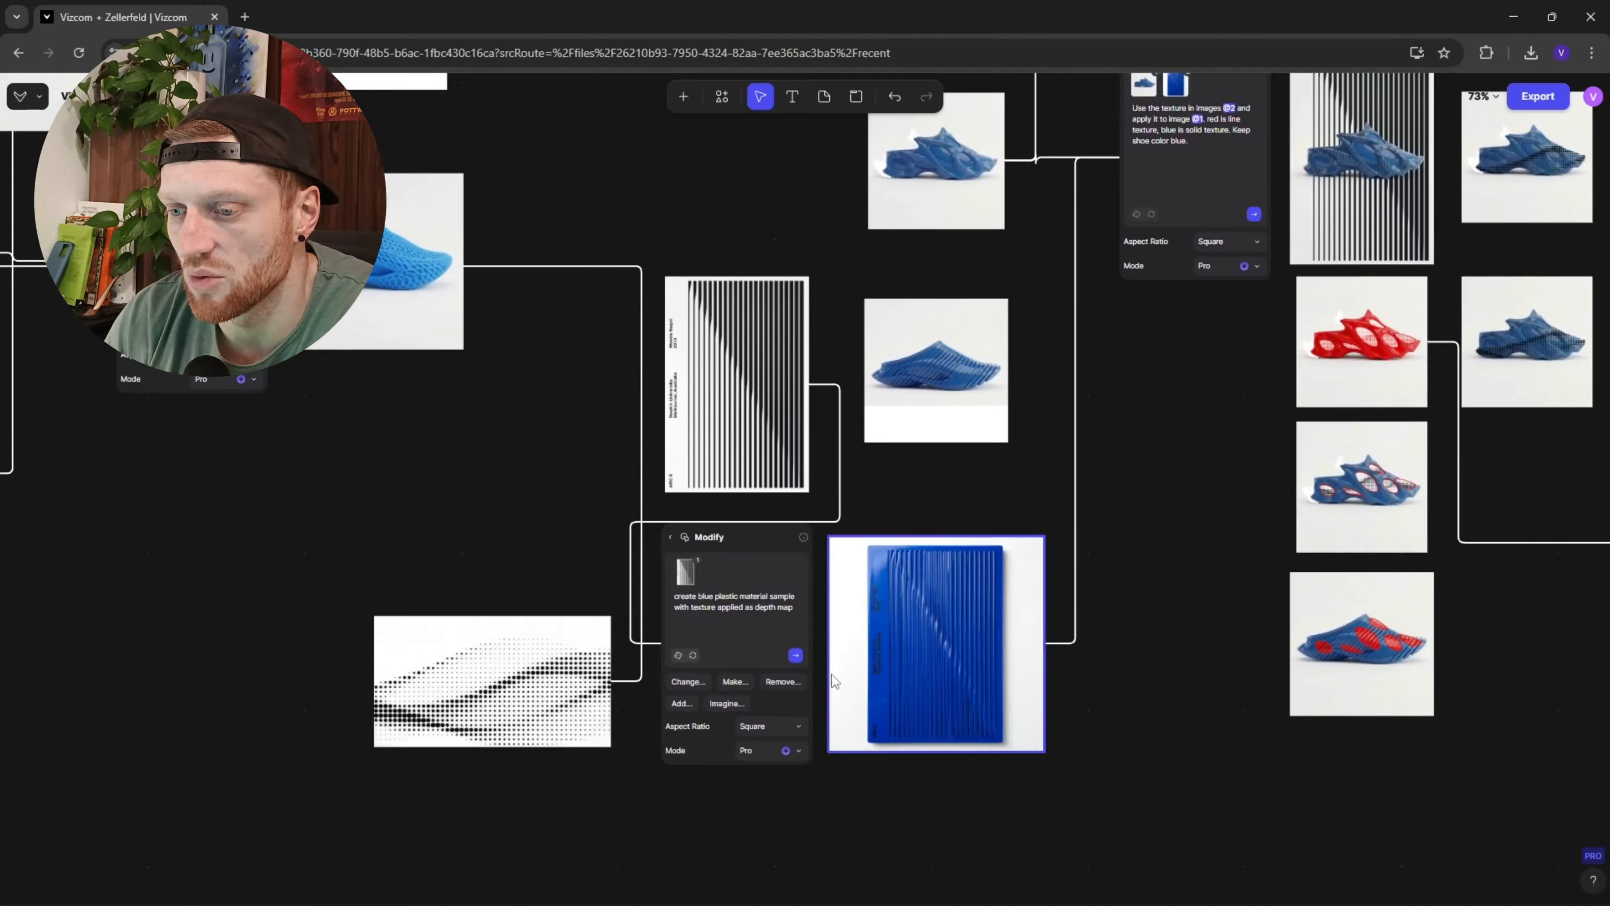
{"action": "scroll", "coordinate": [834, 676], "scroll_direction": "up", "scroll_amount": 1}
{"action": "left_click_drag", "start_coordinate": [893, 136], "coordinate": [1373, 711]}
{"action": "scroll", "coordinate": [751, 567], "scroll_direction": "up", "scroll_amount": 8}
{"action": "scroll", "coordinate": [672, 568], "scroll_direction": "down", "scroll_amount": 5}
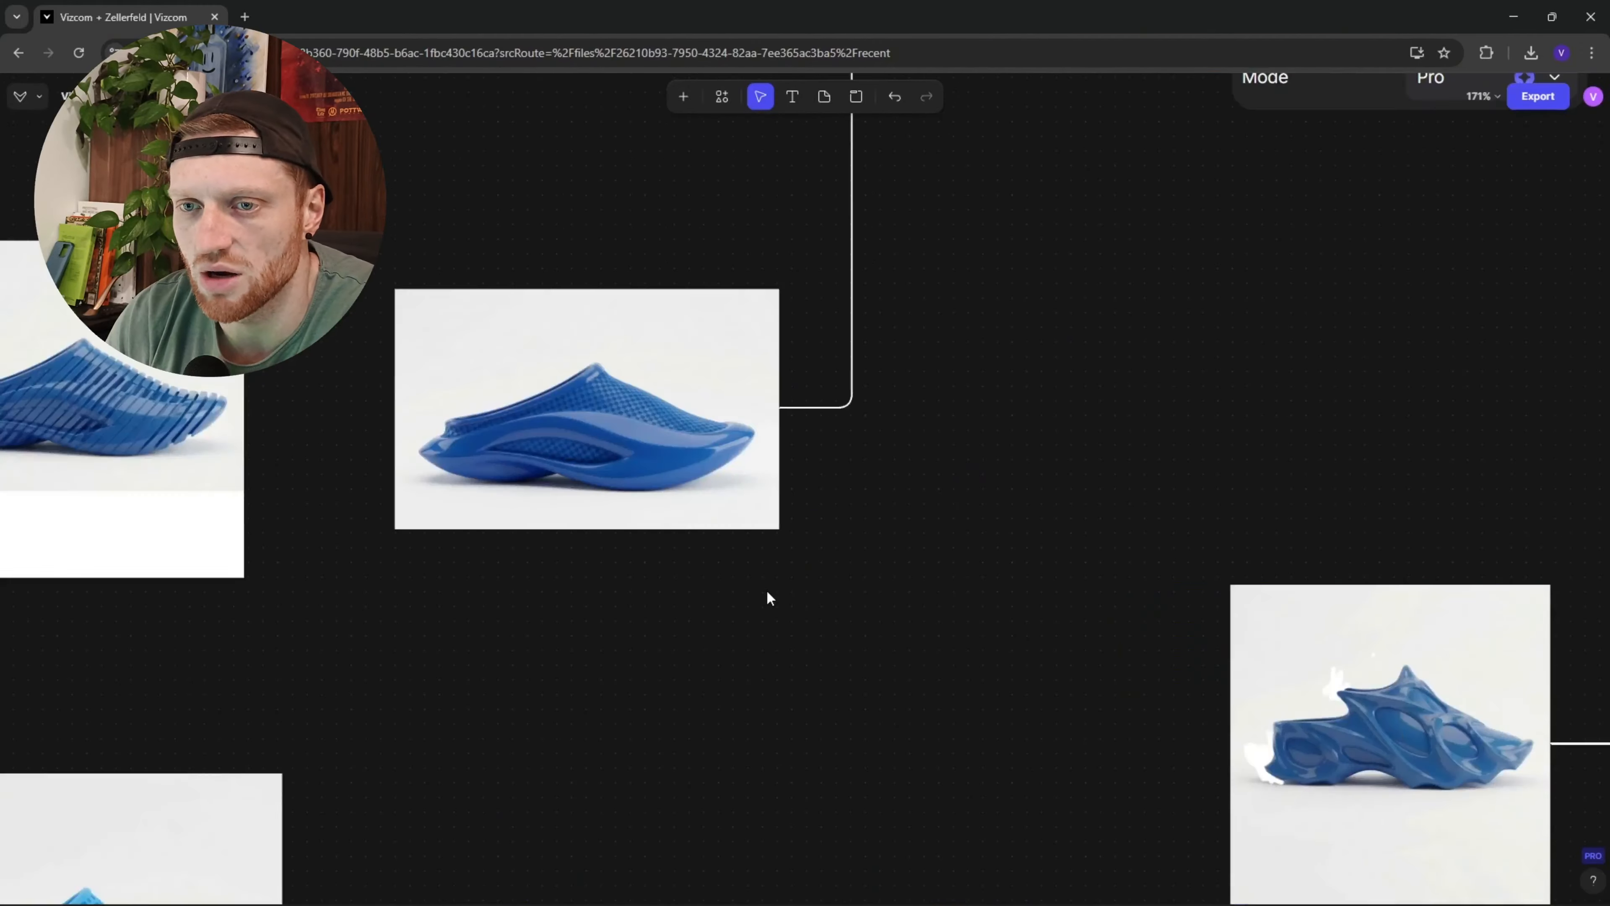
{"action": "scroll", "coordinate": [766, 591], "scroll_direction": "down", "scroll_amount": 3}
Step: Examine the spiky open-frame shoe up close and compare it with the neighbouring slotted mule designs
{"action": "left_click_drag", "start_coordinate": [766, 591], "coordinate": [1363, 666]}
{"action": "scroll", "coordinate": [531, 528], "scroll_direction": "up", "scroll_amount": 1}
{"action": "scroll", "coordinate": [468, 515], "scroll_direction": "up", "scroll_amount": 6}
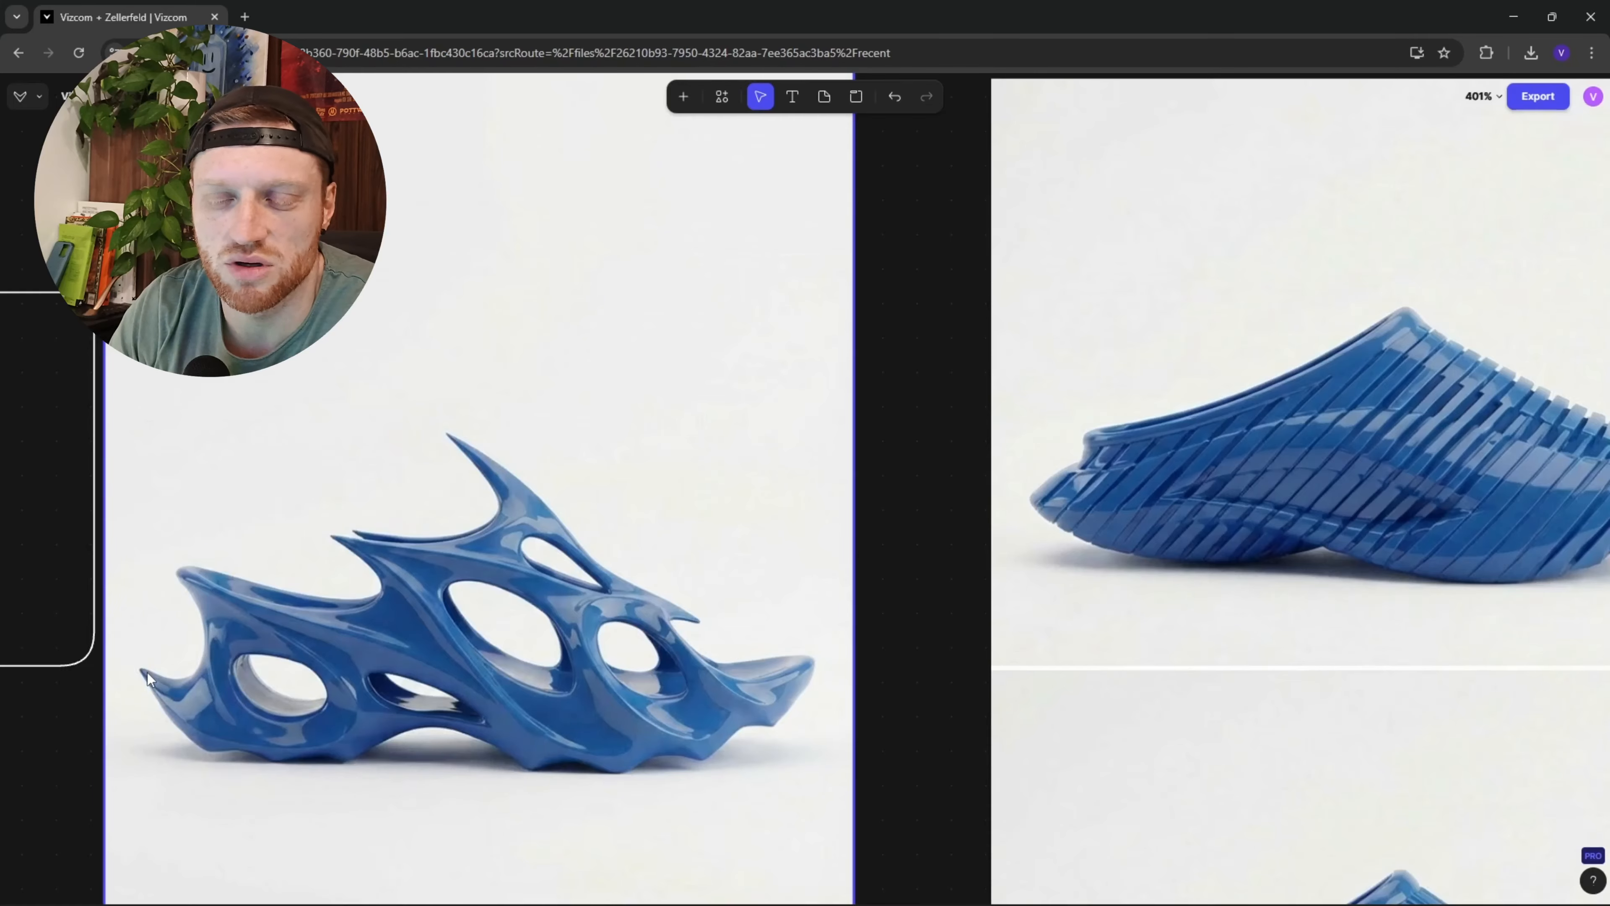
{"action": "scroll", "coordinate": [434, 509], "scroll_direction": "down", "scroll_amount": 3}
{"action": "left_click_drag", "start_coordinate": [722, 489], "coordinate": [374, 437]}
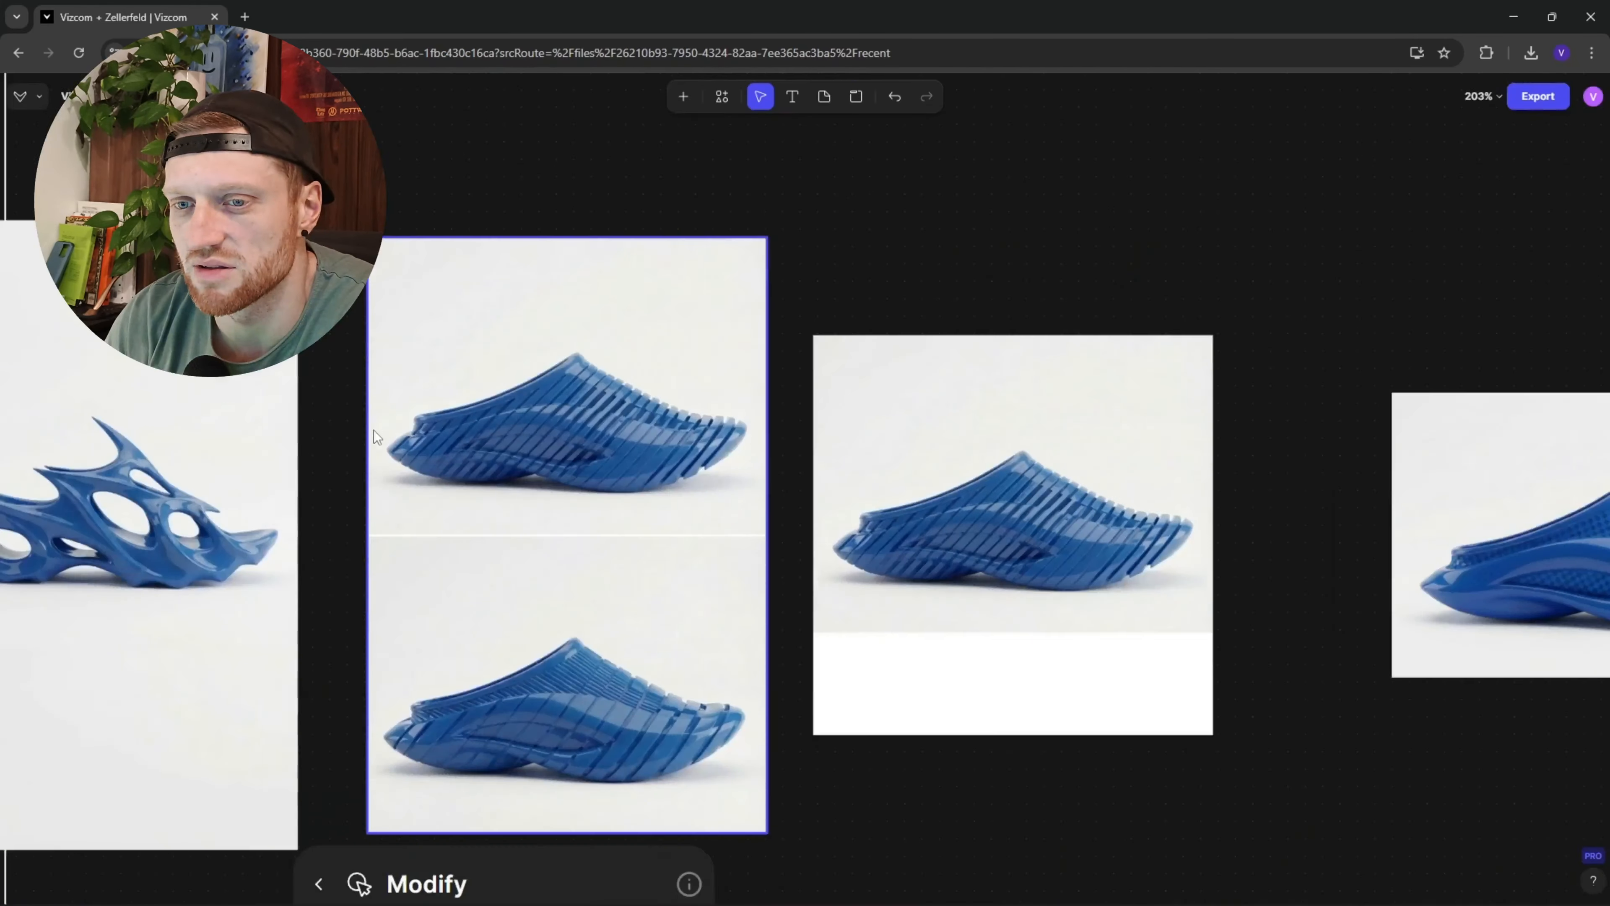
{"action": "left_click_drag", "start_coordinate": [561, 468], "coordinate": [219, 436]}
{"action": "left_click_drag", "start_coordinate": [824, 514], "coordinate": [334, 464]}
{"action": "left_click_drag", "start_coordinate": [1275, 765], "coordinate": [723, 599]}
{"action": "left_click_drag", "start_coordinate": [1161, 649], "coordinate": [842, 510]}
Step: Examine the spiky shoe version with filled openings and painted-out spikes, following its connection to the texture Modify prompt
{"action": "scroll", "coordinate": [841, 511], "scroll_direction": "down", "scroll_amount": 1}
{"action": "left_click", "coordinate": [838, 511]}
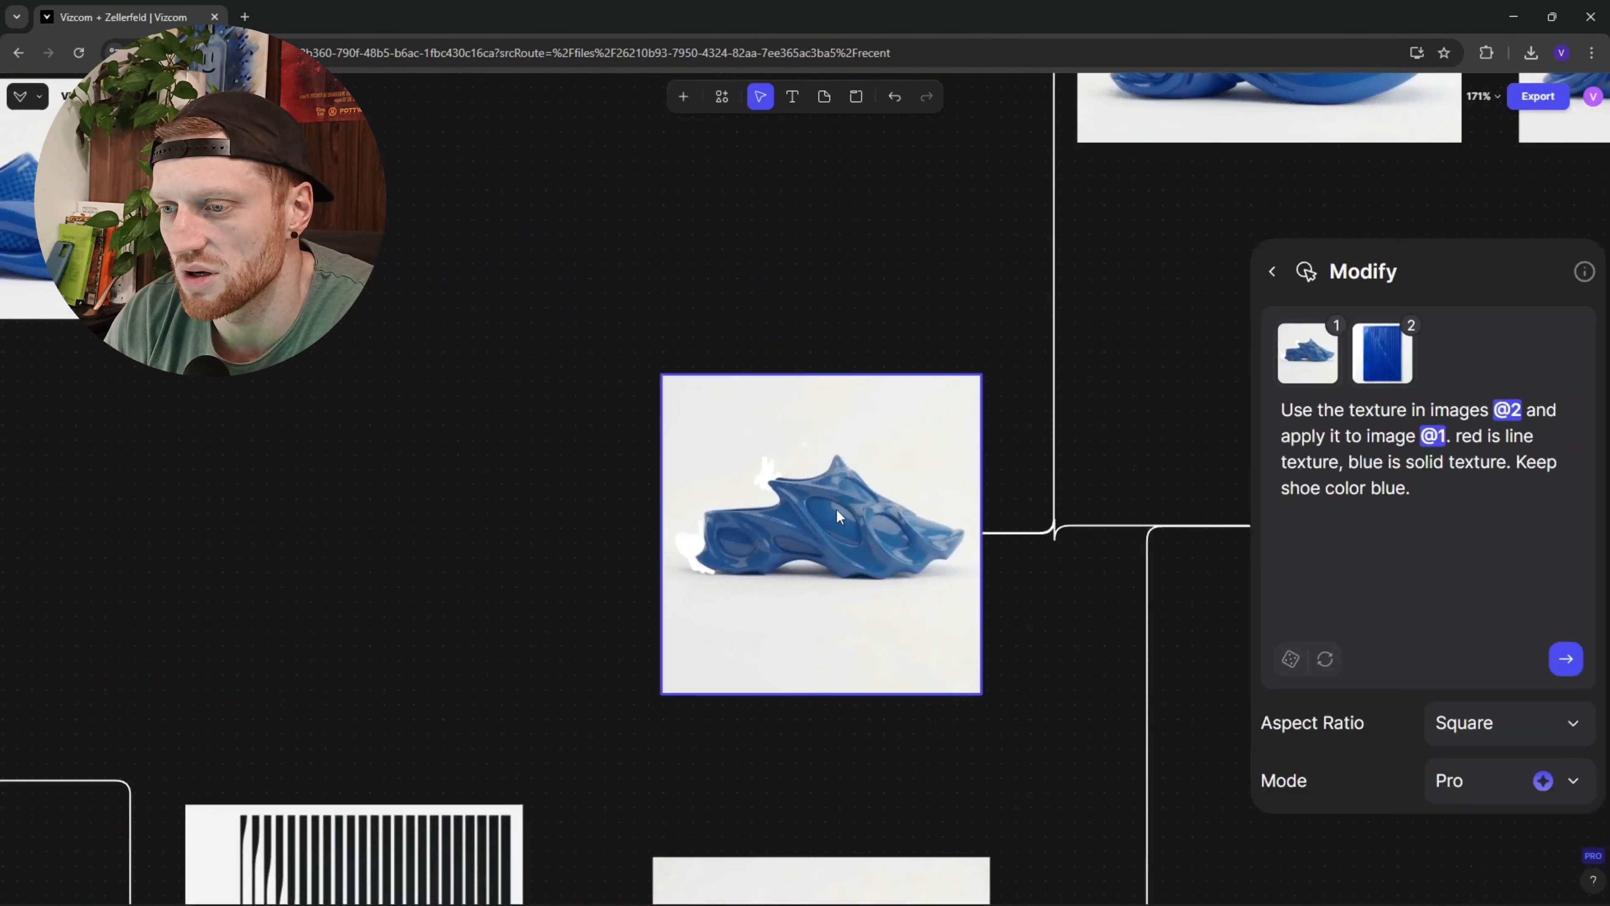
{"action": "scroll", "coordinate": [836, 510], "scroll_direction": "up", "scroll_amount": 5}
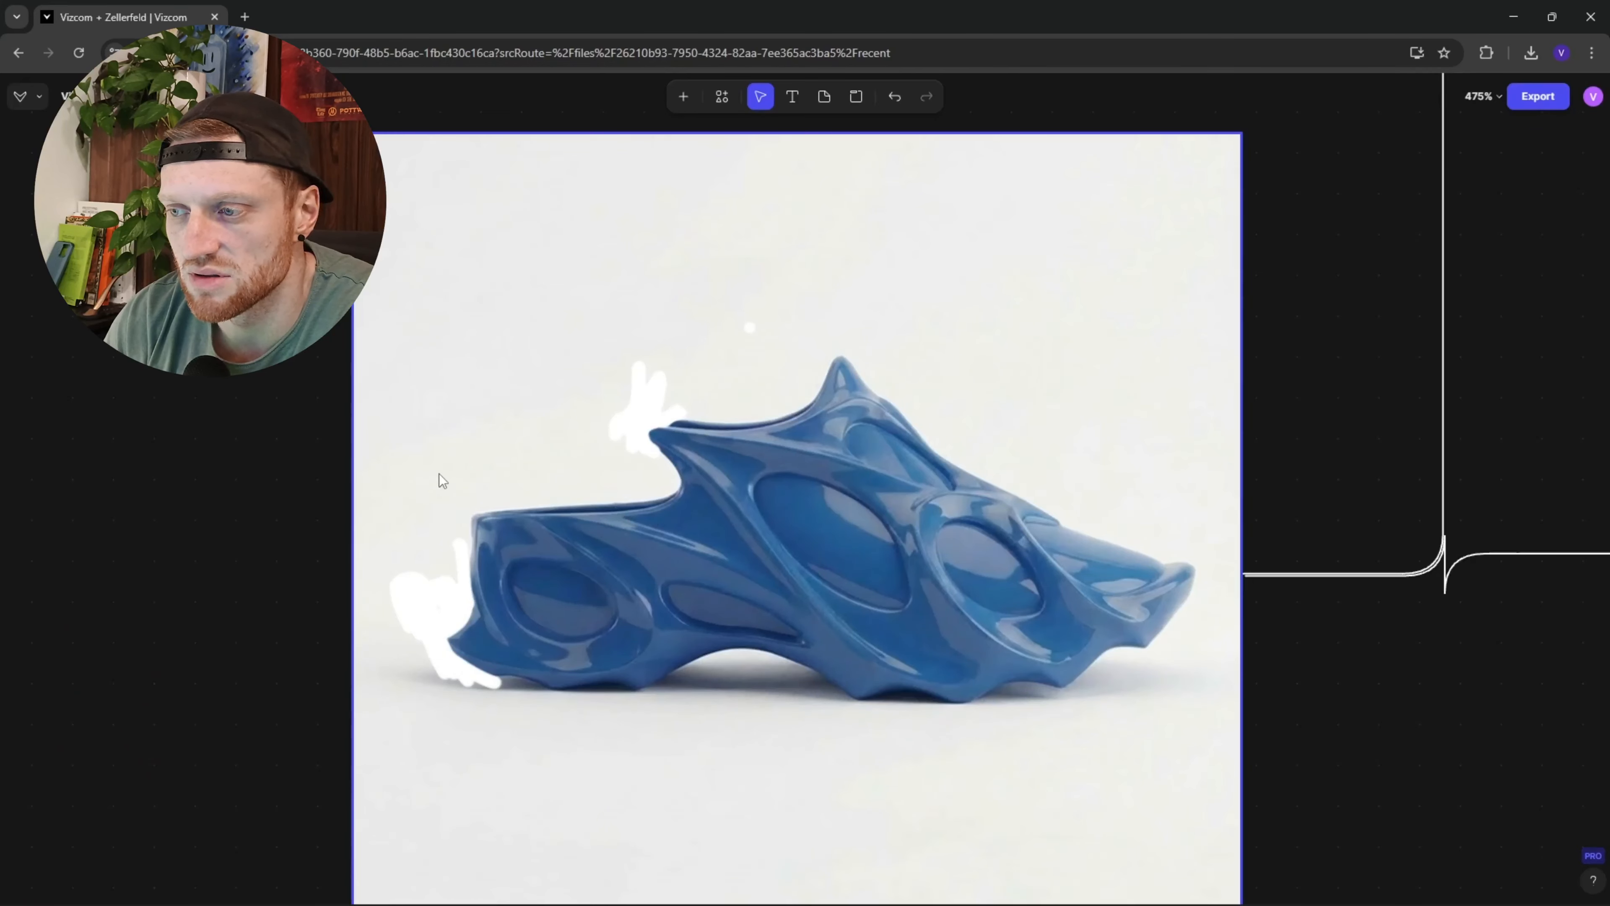
{"action": "scroll", "coordinate": [793, 574], "scroll_direction": "down", "scroll_amount": 5}
{"action": "left_click_drag", "start_coordinate": [1011, 483], "coordinate": [736, 471]}
{"action": "scroll", "coordinate": [521, 560], "scroll_direction": "up", "scroll_amount": 5}
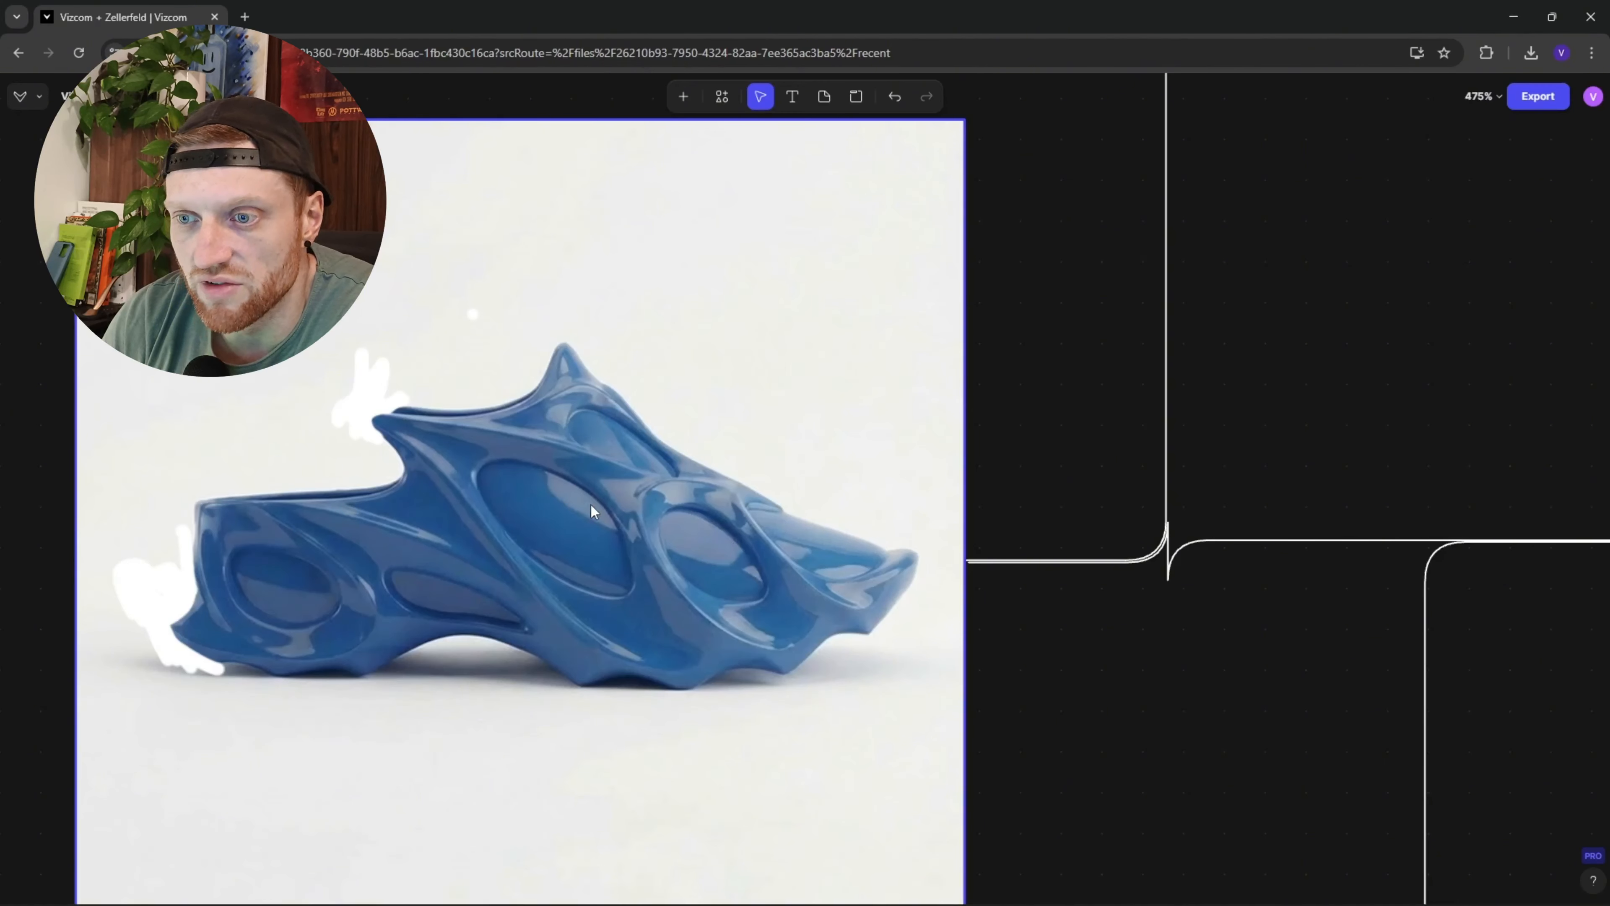
{"action": "scroll", "coordinate": [474, 591], "scroll_direction": "down", "scroll_amount": 5}
{"action": "left_click_drag", "start_coordinate": [816, 510], "coordinate": [393, 491]}
{"action": "scroll", "coordinate": [393, 492], "scroll_direction": "down", "scroll_amount": 1}
{"action": "scroll", "coordinate": [499, 465], "scroll_direction": "down", "scroll_amount": 2}
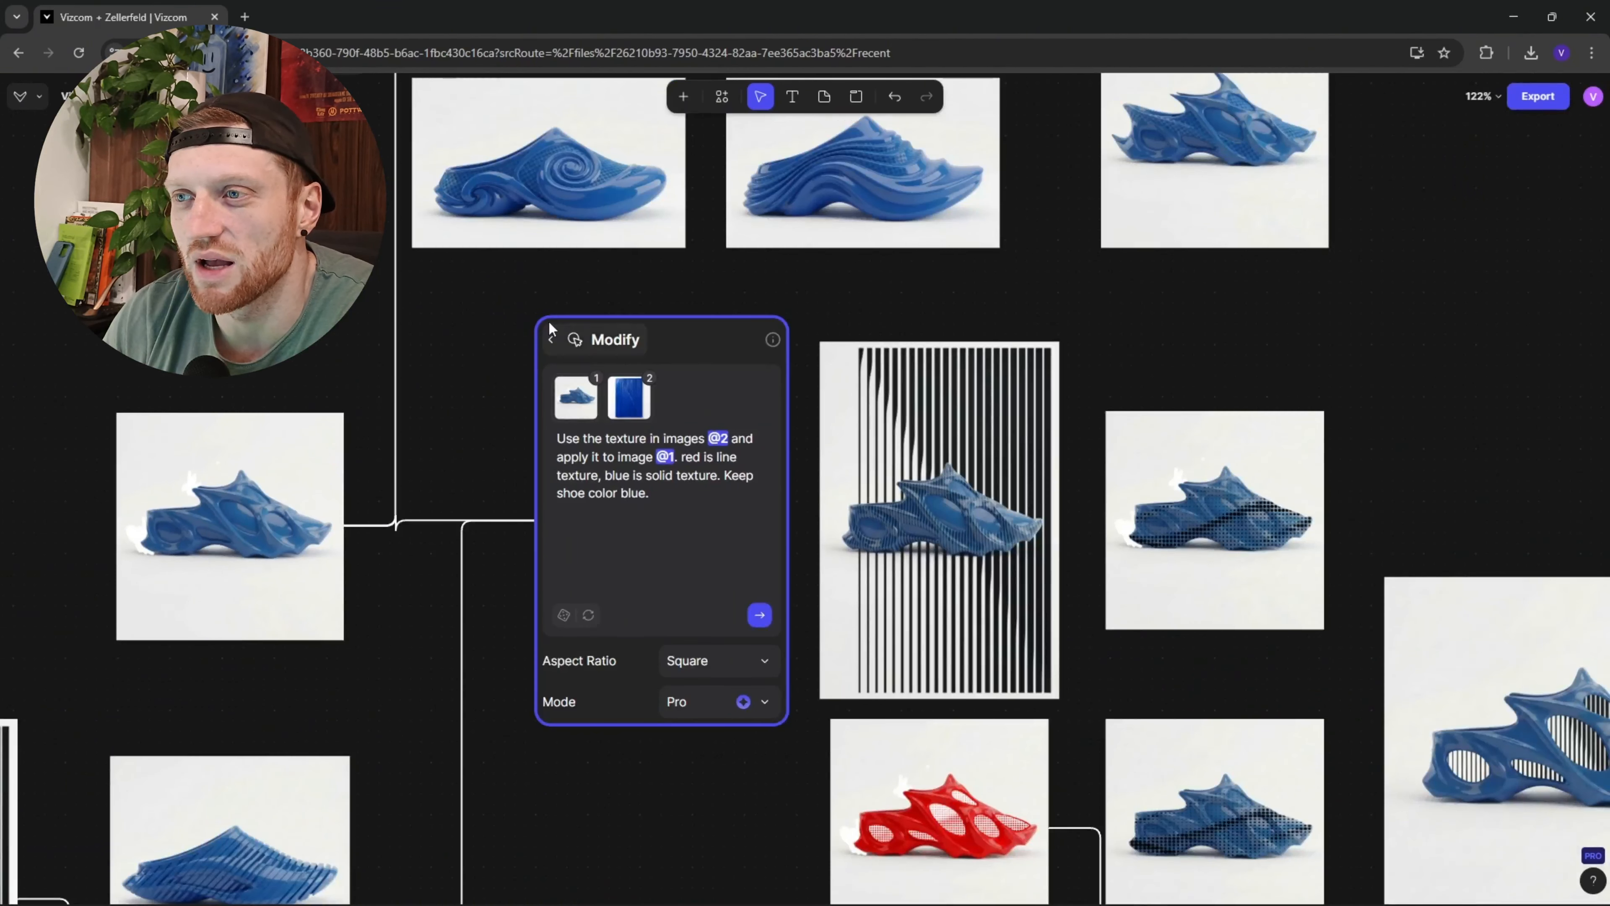
Step: Compare the stripe and halftone dot patterns overlaid on the filled spiky shoe
{"action": "left_click_drag", "start_coordinate": [673, 457], "coordinate": [483, 369]}
{"action": "scroll", "coordinate": [760, 427], "scroll_direction": "up", "scroll_amount": 5}
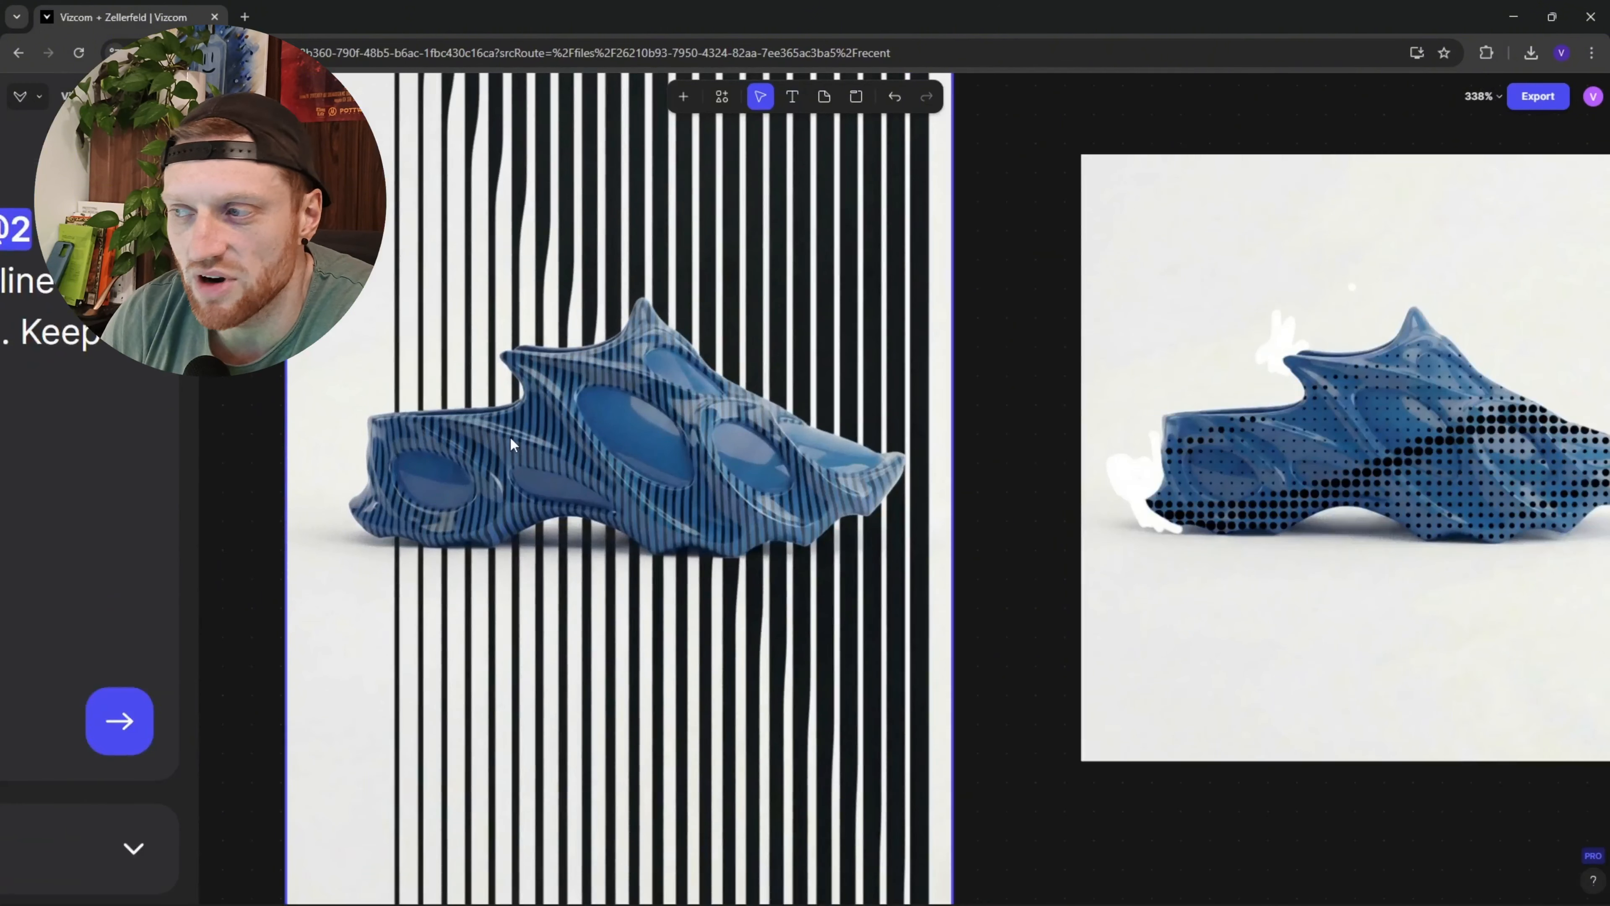
{"action": "scroll", "coordinate": [590, 416], "scroll_direction": "right", "scroll_amount": 5}
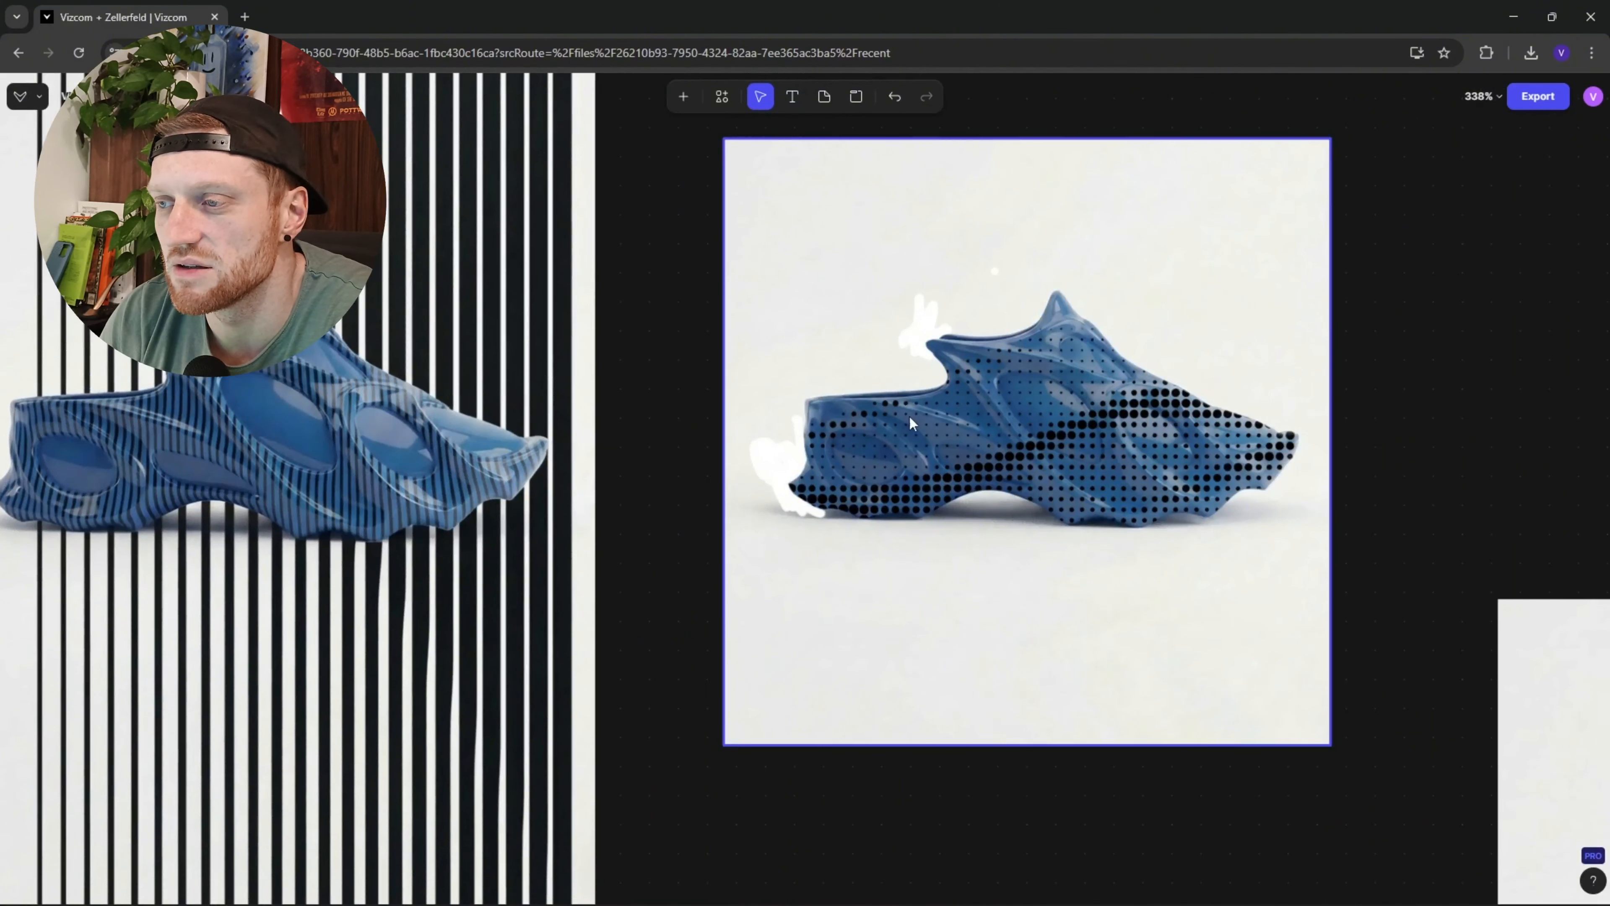
{"action": "scroll", "coordinate": [888, 457], "scroll_direction": "down", "scroll_amount": 3}
{"action": "scroll", "coordinate": [718, 539], "scroll_direction": "down", "scroll_amount": 5}
Step: Examine the red and blue shoe mock-ups with dotted openings and the slotted mule with red patches
{"action": "scroll", "coordinate": [352, 447], "scroll_direction": "up", "scroll_amount": 4}
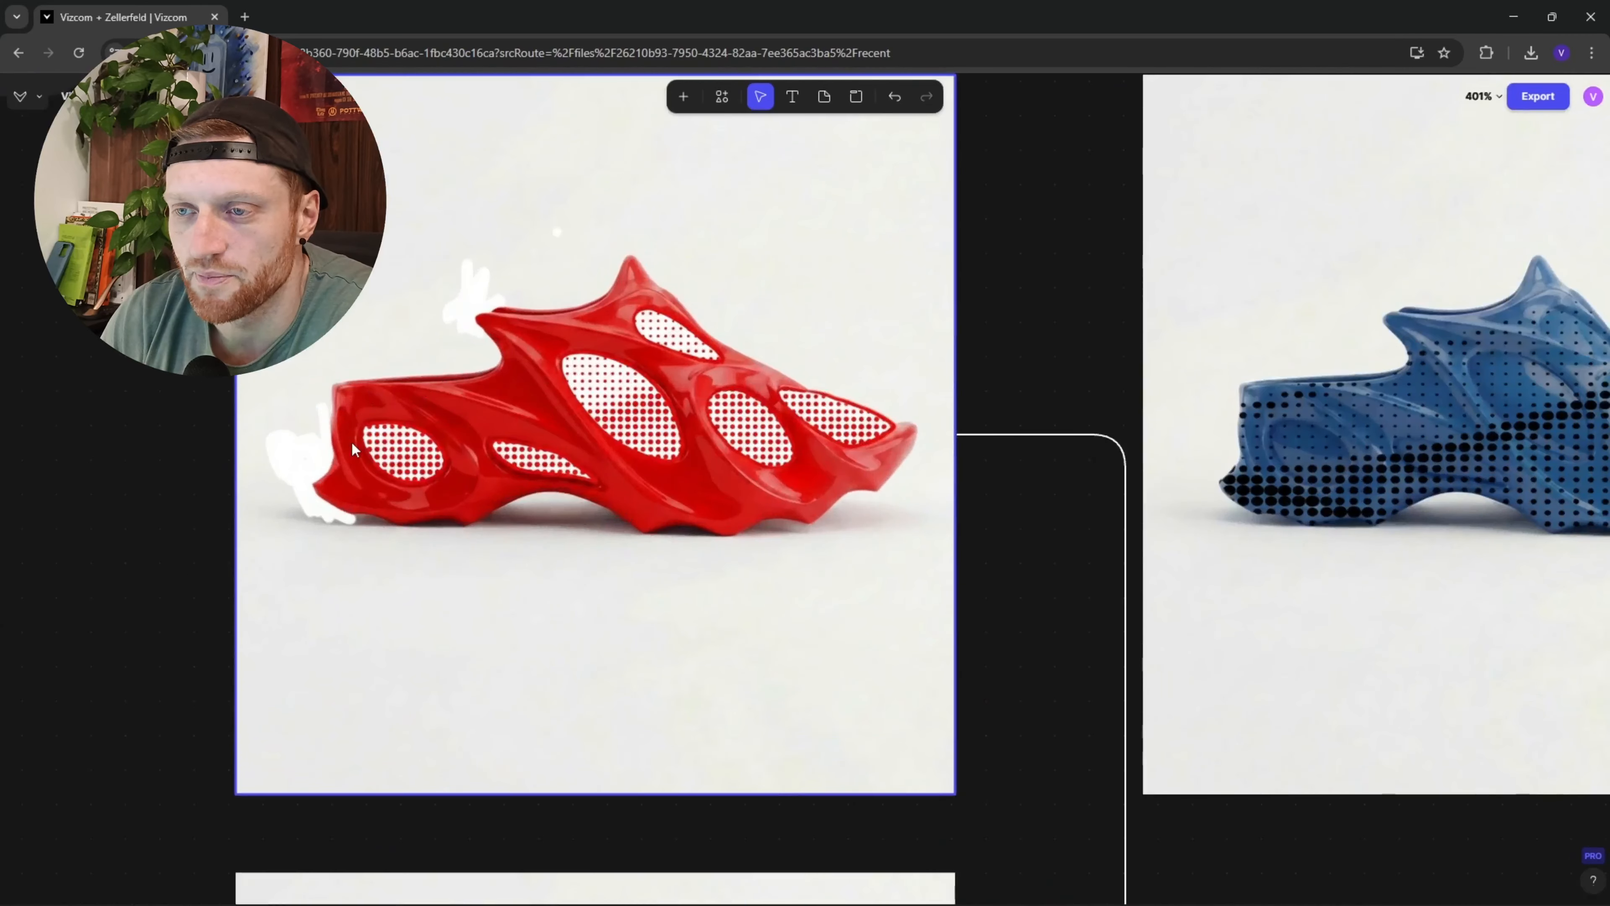
{"action": "scroll", "coordinate": [518, 431], "scroll_direction": "down", "scroll_amount": 5}
{"action": "scroll", "coordinate": [532, 478], "scroll_direction": "right", "scroll_amount": 4}
{"action": "scroll", "coordinate": [650, 200], "scroll_direction": "up", "scroll_amount": 4}
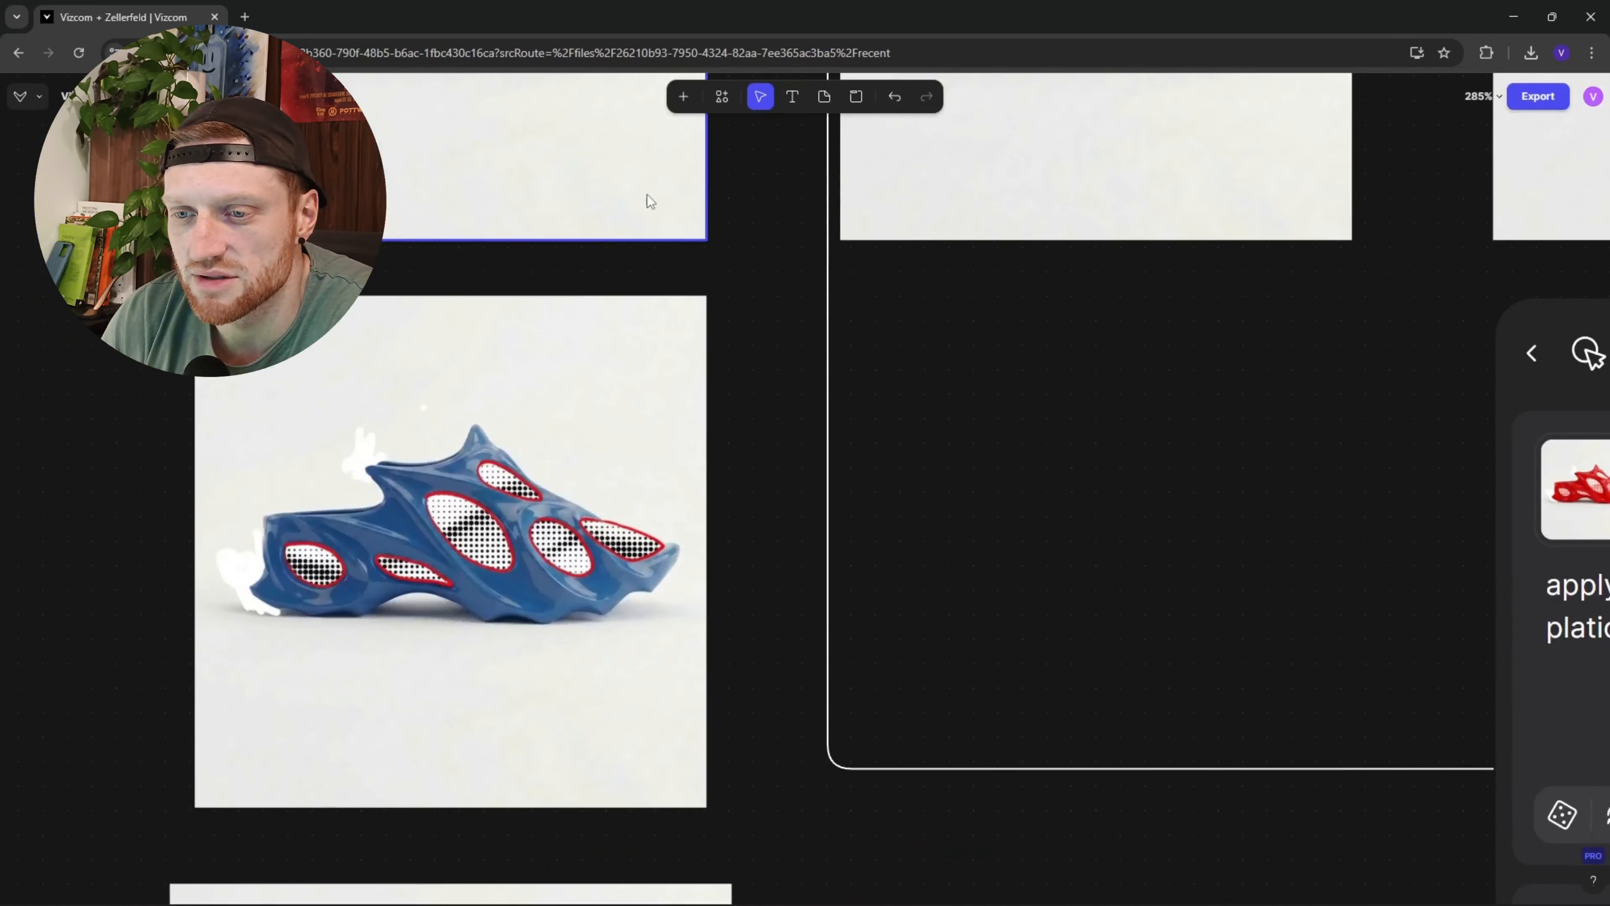
{"action": "scroll", "coordinate": [478, 563], "scroll_direction": "down", "scroll_amount": 8}
{"action": "scroll", "coordinate": [531, 578], "scroll_direction": "left", "scroll_amount": 2}
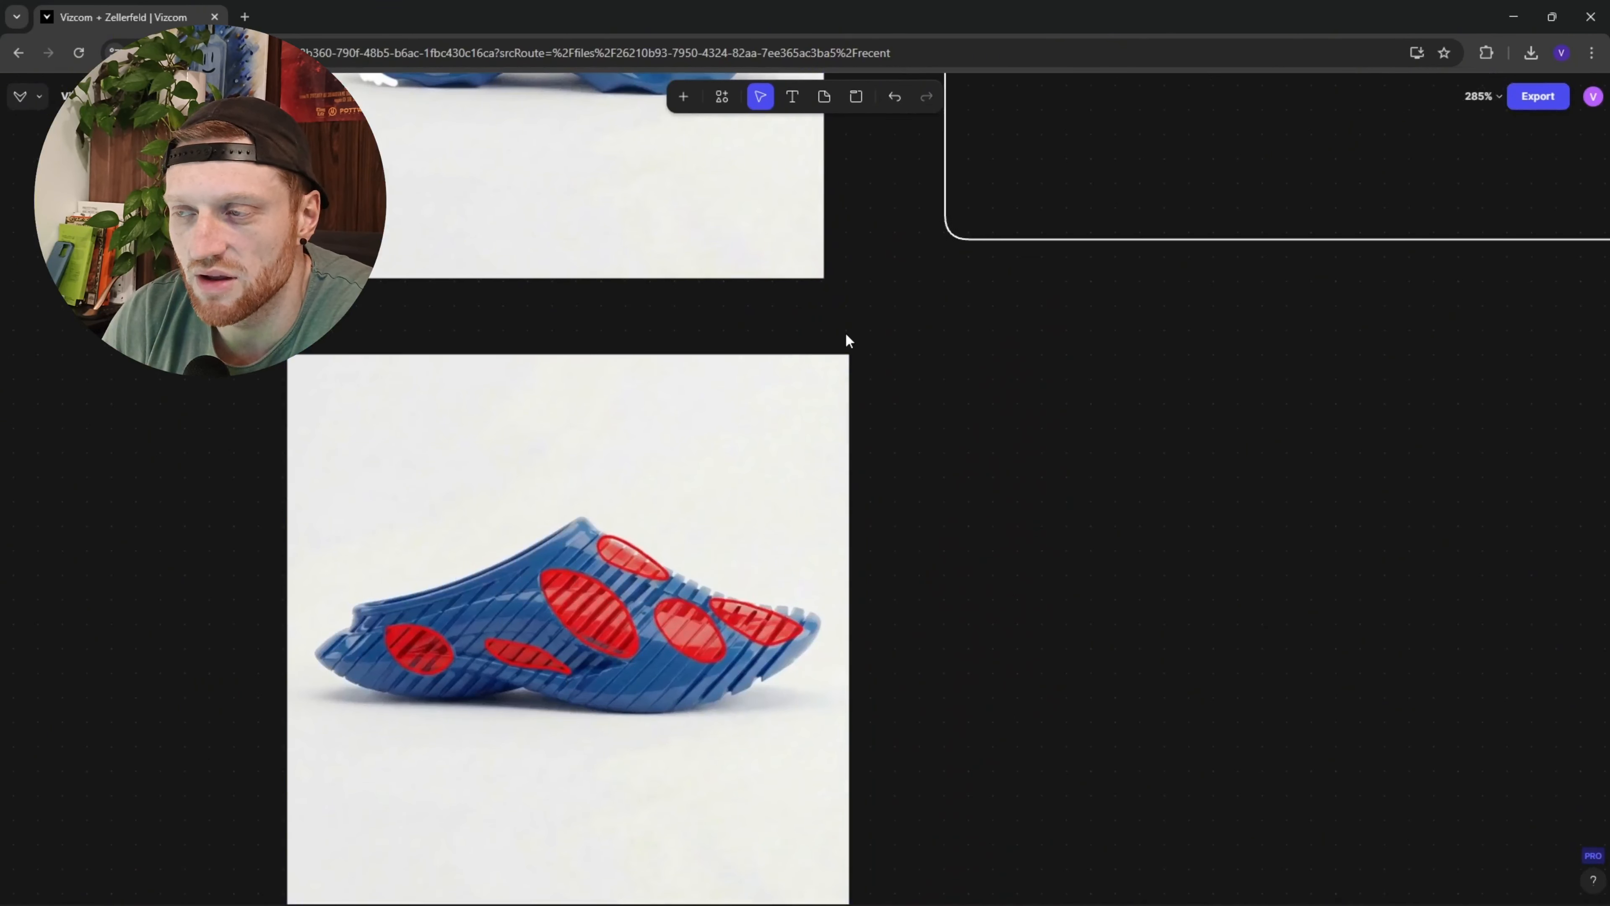
Step: Examine the blue spiky shoe mock-up with black-and-white stripes filling its openings
{"action": "left_click_drag", "start_coordinate": [849, 342], "coordinate": [478, 786]}
{"action": "left_click_drag", "start_coordinate": [912, 377], "coordinate": [636, 599]}
{"action": "scroll", "coordinate": [507, 701], "scroll_direction": "down", "scroll_amount": 3}
{"action": "left_click_drag", "start_coordinate": [1050, 370], "coordinate": [708, 640]}
{"action": "left_click_drag", "start_coordinate": [949, 406], "coordinate": [868, 480]}
{"action": "scroll", "coordinate": [868, 480], "scroll_direction": "up", "scroll_amount": 3}
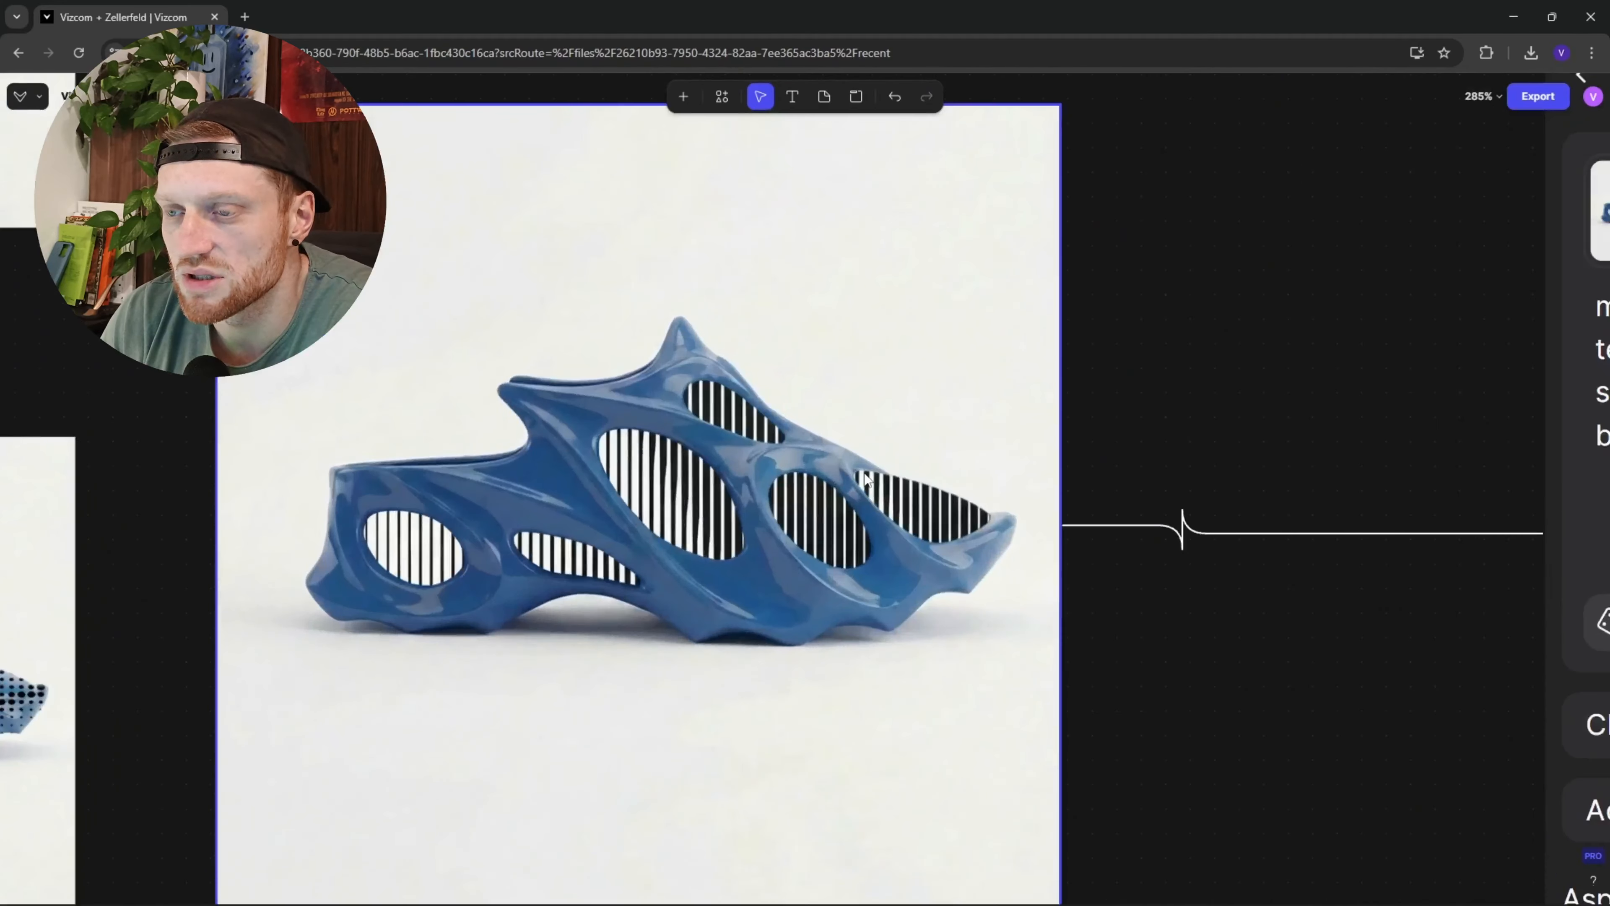
Step: Inspect the Modify prompt applying a single blue plastic material to the red shoe, together with its resulting image
{"action": "scroll", "coordinate": [755, 471], "scroll_direction": "down", "scroll_amount": 5}
{"action": "left_click_drag", "start_coordinate": [686, 574], "coordinate": [633, 328]}
{"action": "scroll", "coordinate": [881, 701], "scroll_direction": "up", "scroll_amount": 2}
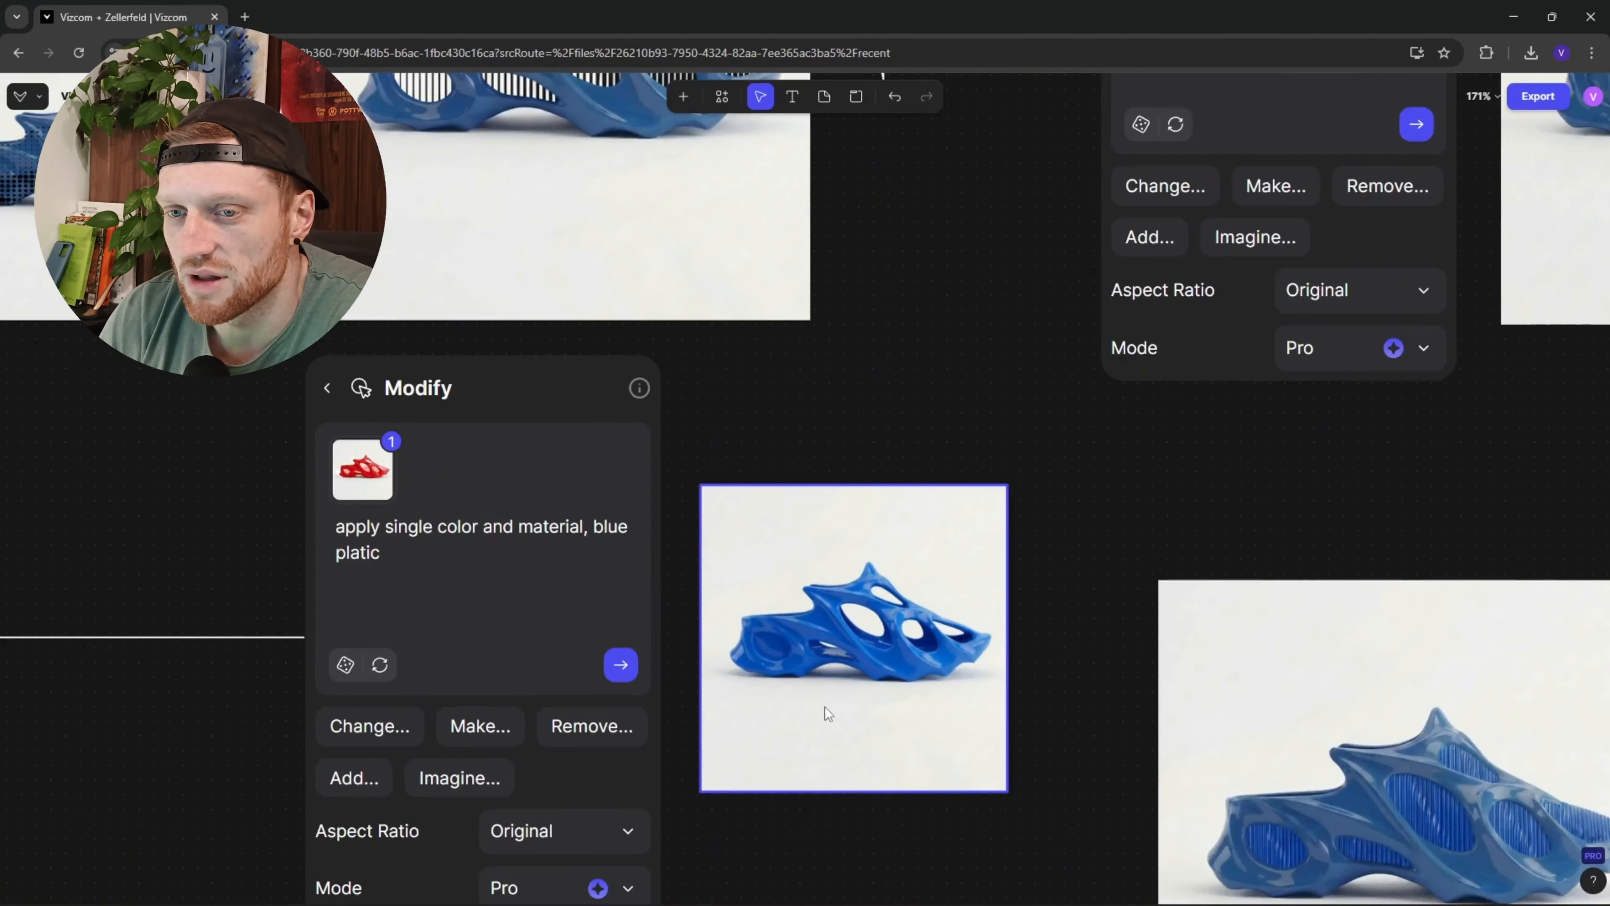
{"action": "scroll", "coordinate": [562, 561], "scroll_direction": "down", "scroll_amount": 4}
Step: Trace how the stripe poster becomes a blue plastic material sample through its depth-map Modify prompt, examining the sample closely
{"action": "left_click_drag", "start_coordinate": [400, 501], "coordinate": [1019, 468]}
{"action": "left_click_drag", "start_coordinate": [539, 442], "coordinate": [768, 395]}
{"action": "left_click_drag", "start_coordinate": [563, 368], "coordinate": [603, 554]}
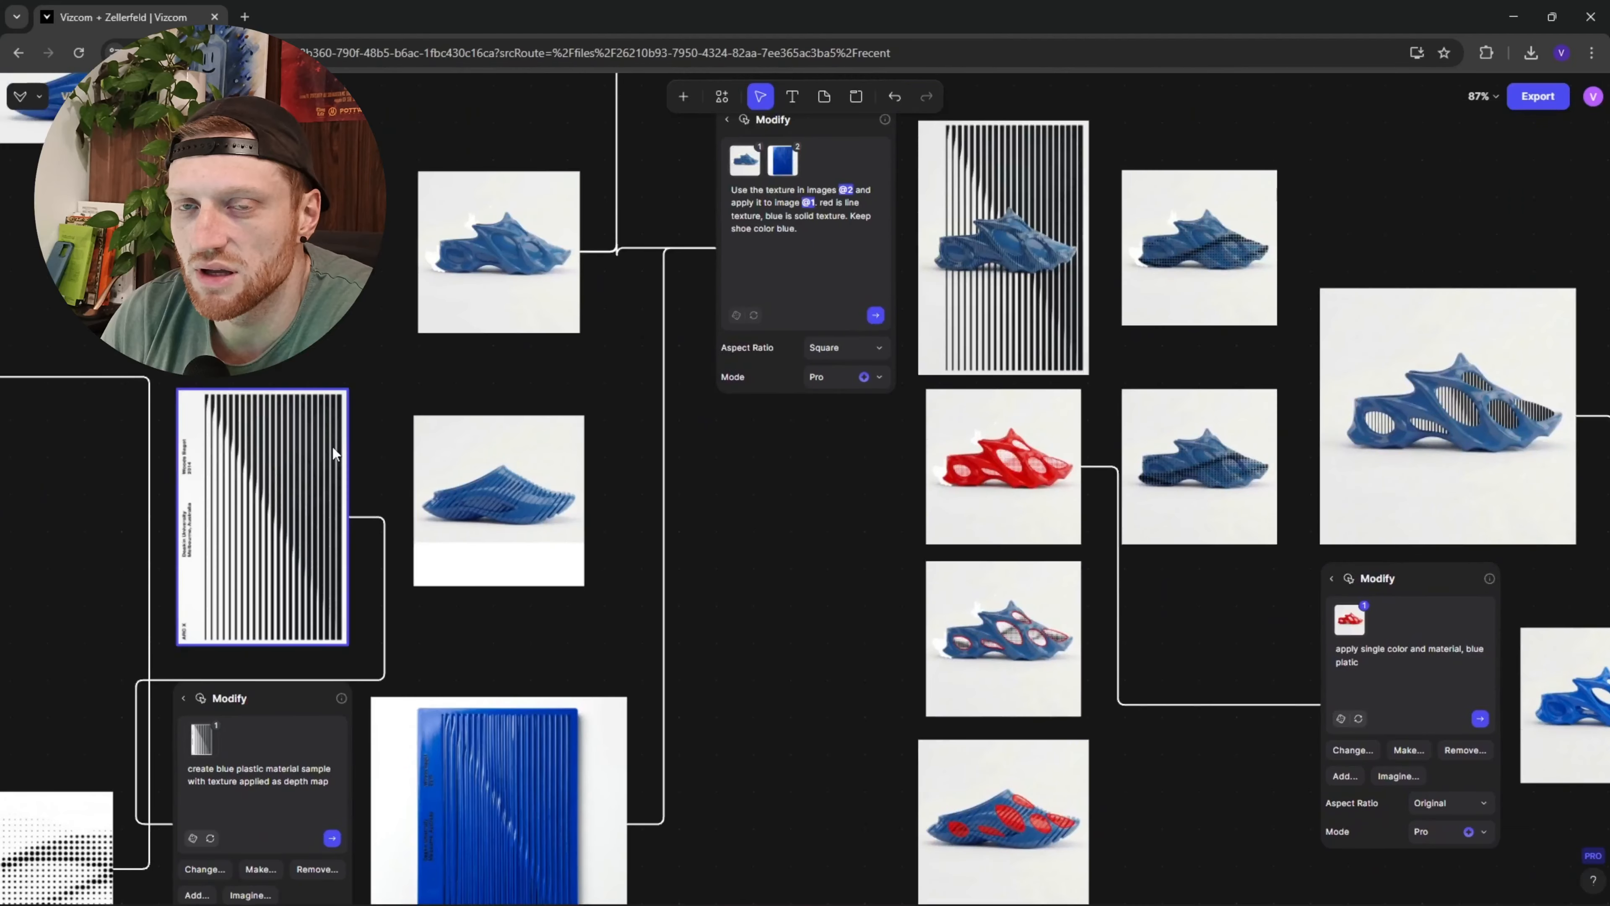
{"action": "scroll", "coordinate": [488, 663], "scroll_direction": "down", "scroll_amount": 3}
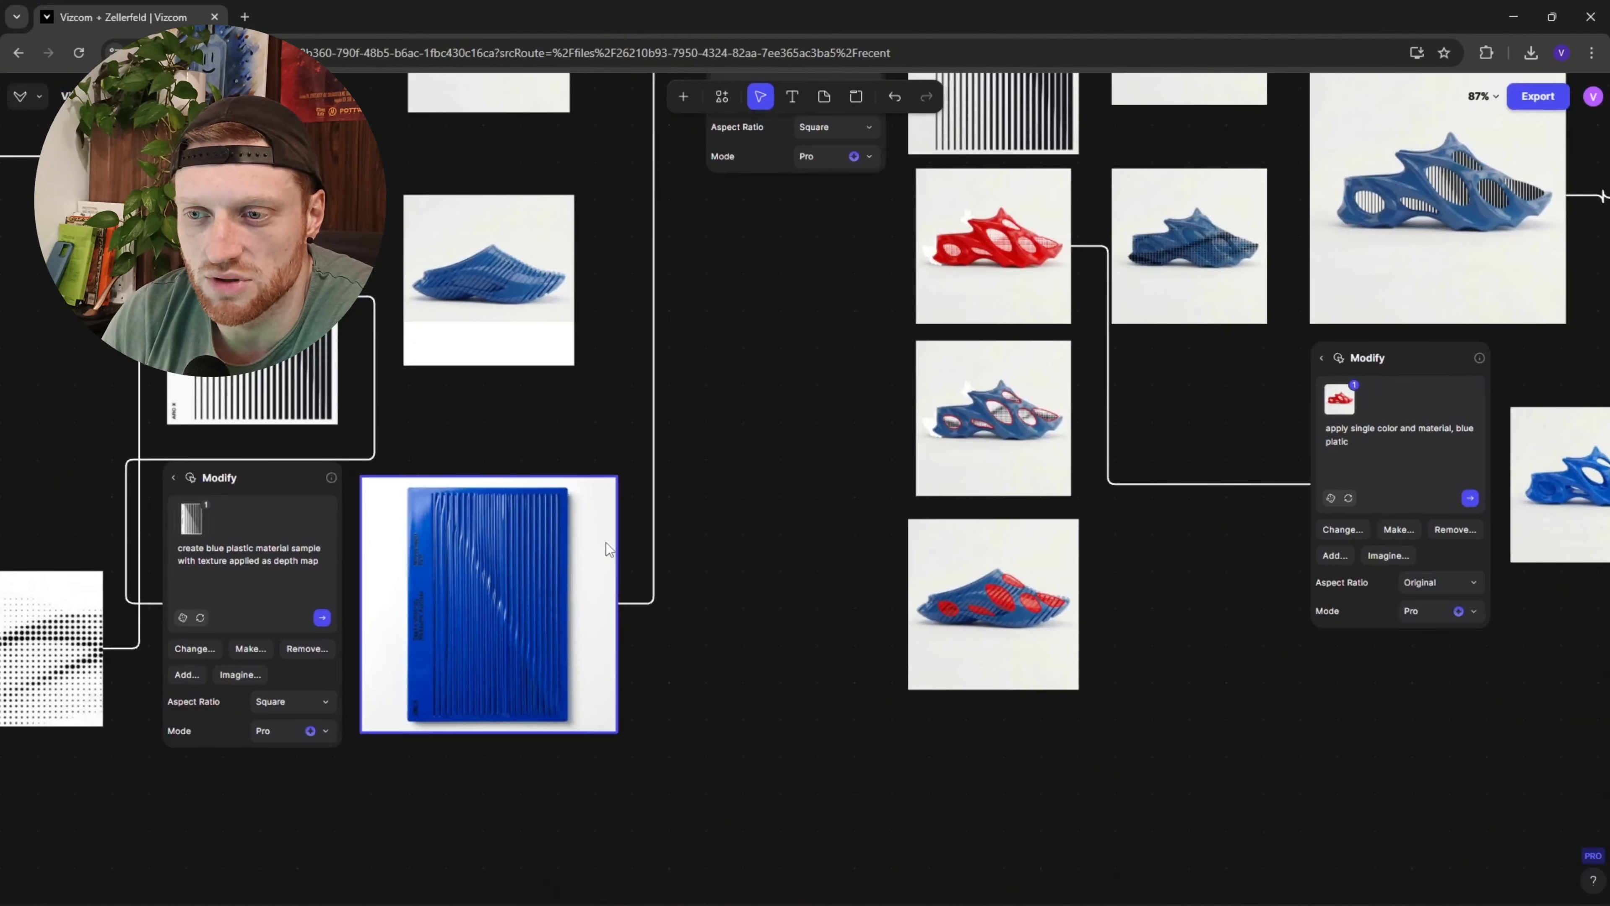
{"action": "mouse_move", "coordinate": [683, 494]}
{"action": "left_mouse_down"}
{"action": "mouse_move", "coordinate": [629, 497]}
{"action": "mouse_move", "coordinate": [373, 611]}
{"action": "left_mouse_up"}
{"action": "left_click_drag", "start_coordinate": [816, 536], "coordinate": [284, 434]}
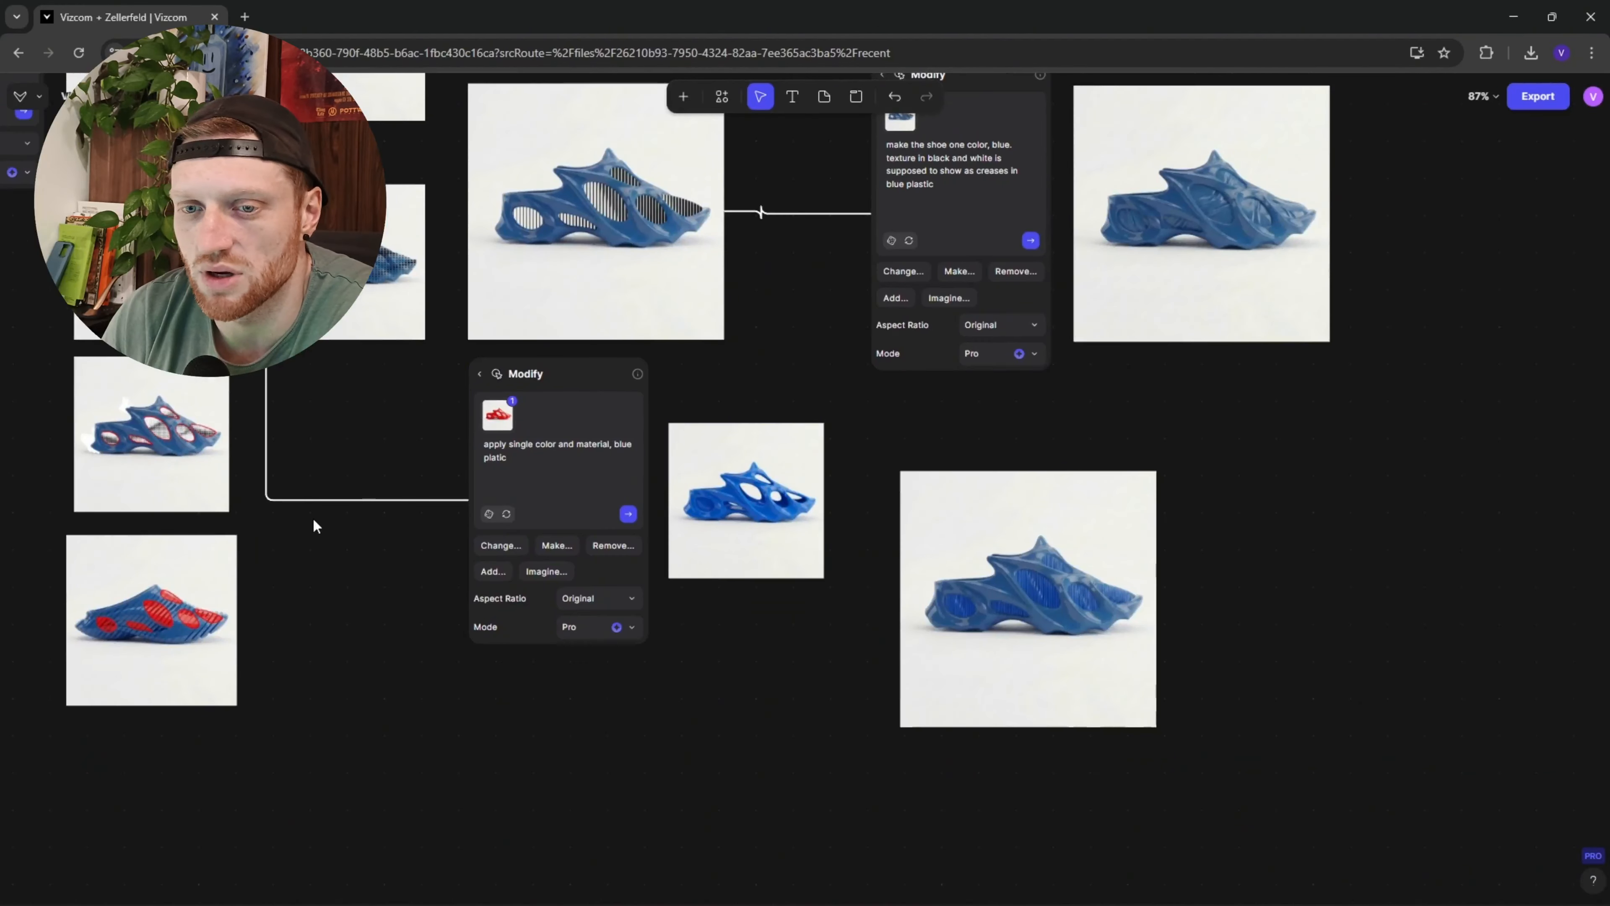
{"action": "left_click_drag", "start_coordinate": [315, 525], "coordinate": [376, 527]}
{"action": "scroll", "coordinate": [214, 455], "scroll_direction": "up", "scroll_amount": 5}
{"action": "scroll", "coordinate": [296, 370], "scroll_direction": "down", "scroll_amount": 5}
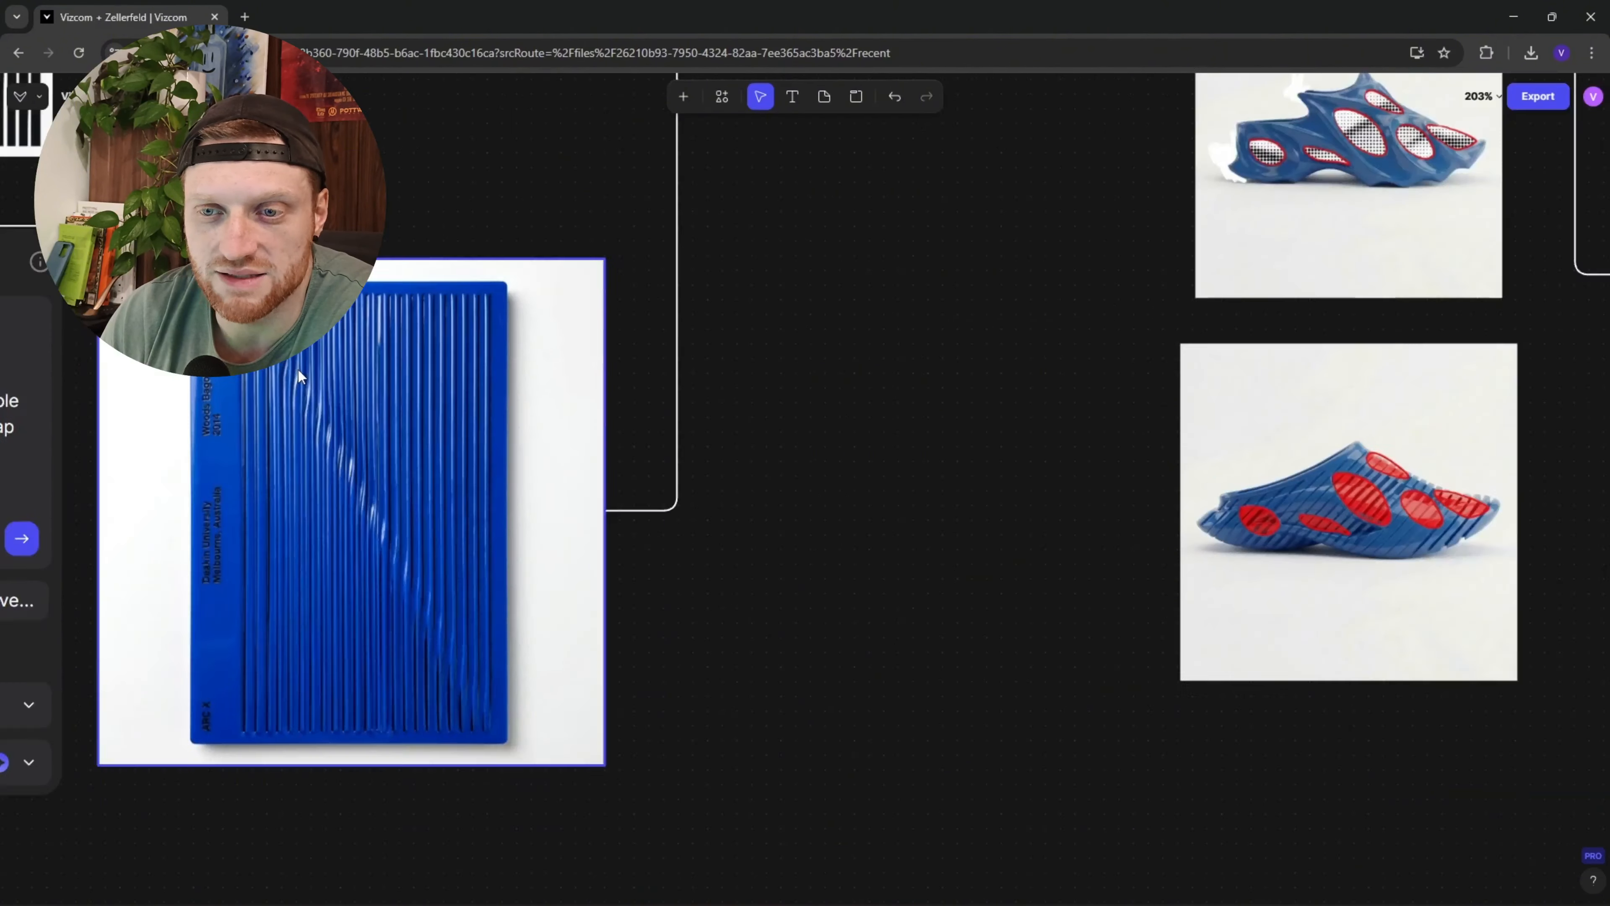
{"action": "left_click_drag", "start_coordinate": [489, 399], "coordinate": [972, 431]}
{"action": "left_click_drag", "start_coordinate": [701, 456], "coordinate": [609, 565]}
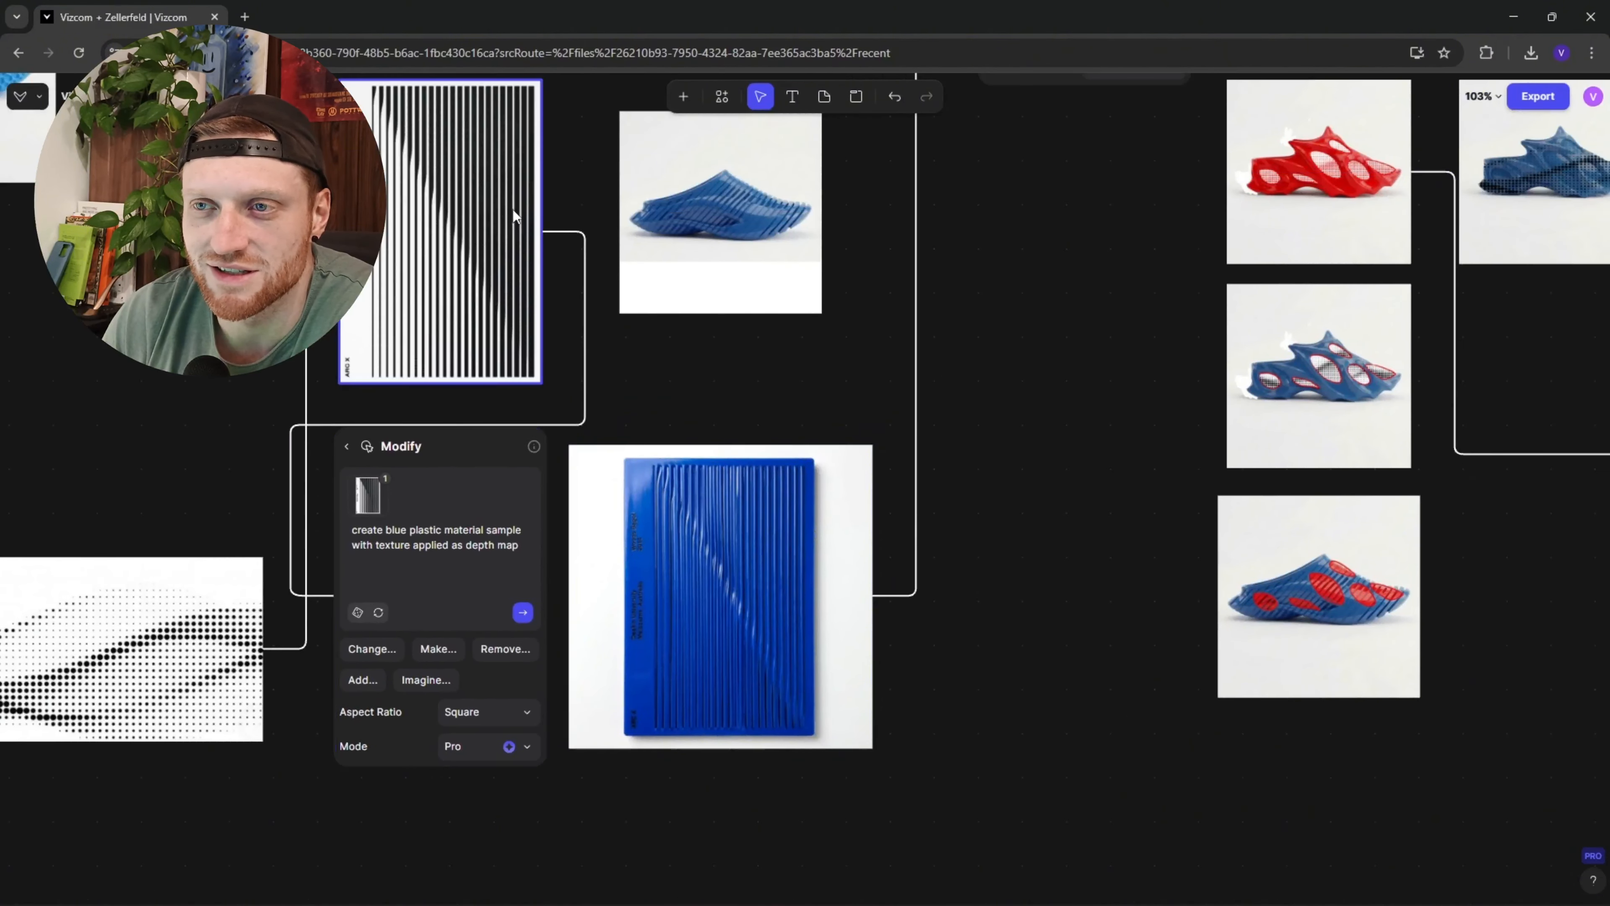
Step: Examine the spiky shoe whose openings are filled with the ribbed blue plastic texture
{"action": "left_click_drag", "start_coordinate": [938, 396], "coordinate": [426, 369]}
{"action": "scroll", "coordinate": [426, 369], "scroll_direction": "down", "scroll_amount": 1}
{"action": "mouse_move", "coordinate": [1363, 404]}
{"action": "left_mouse_down"}
{"action": "mouse_move", "coordinate": [937, 413]}
{"action": "mouse_move", "coordinate": [635, 395]}
{"action": "left_mouse_up"}
{"action": "scroll", "coordinate": [967, 479], "scroll_direction": "up", "scroll_amount": 8}
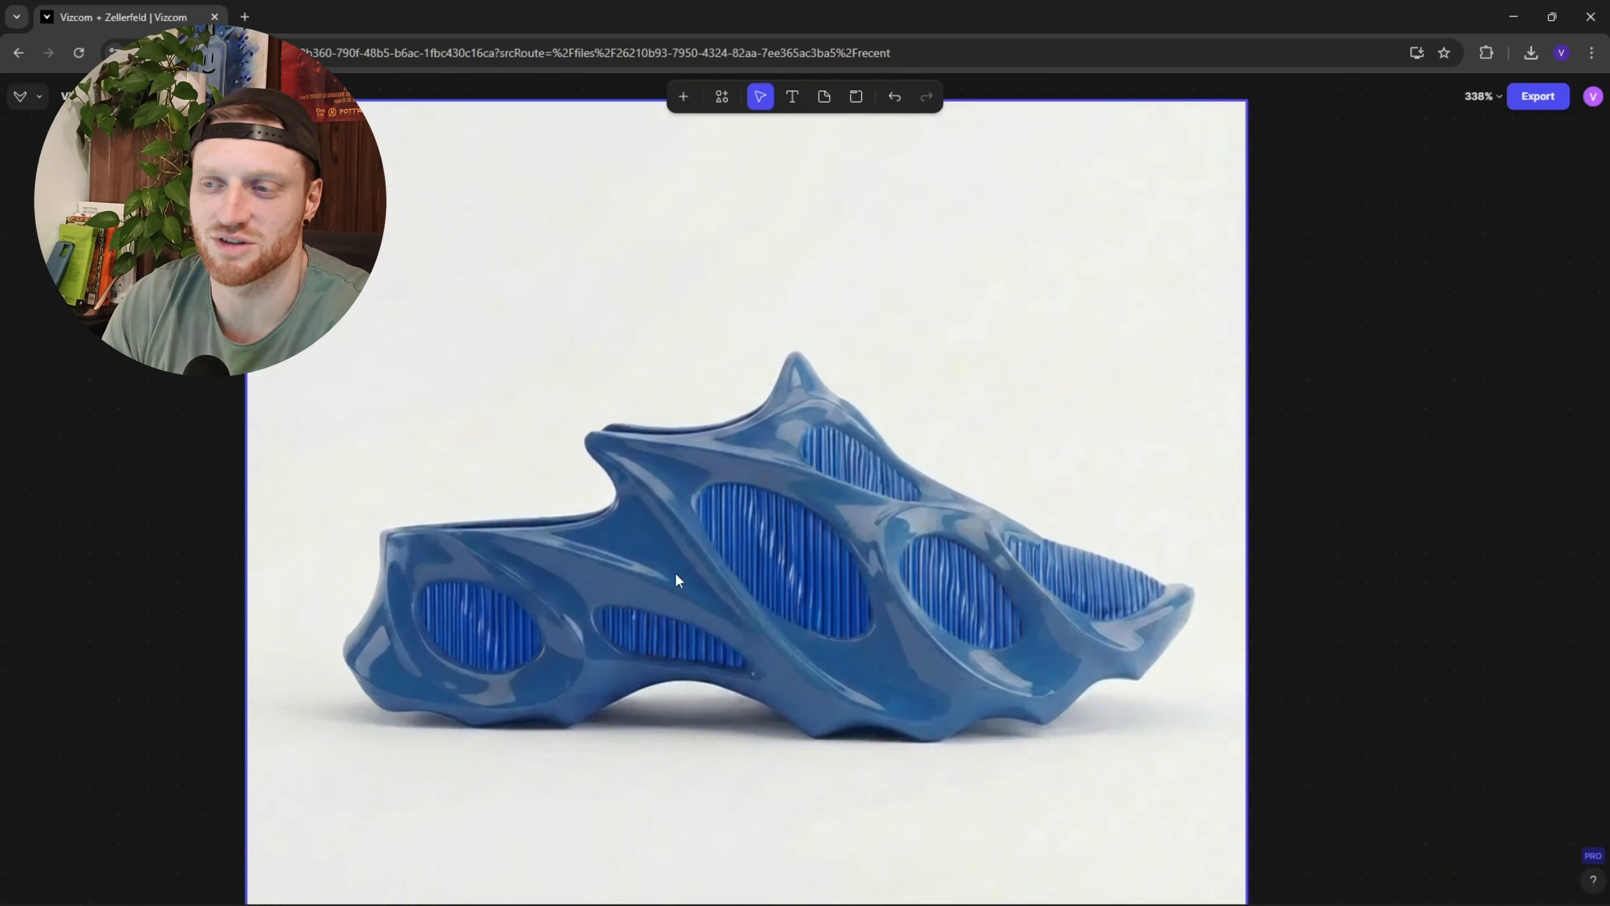
{"action": "scroll", "coordinate": [867, 488], "scroll_direction": "down", "scroll_amount": 6}
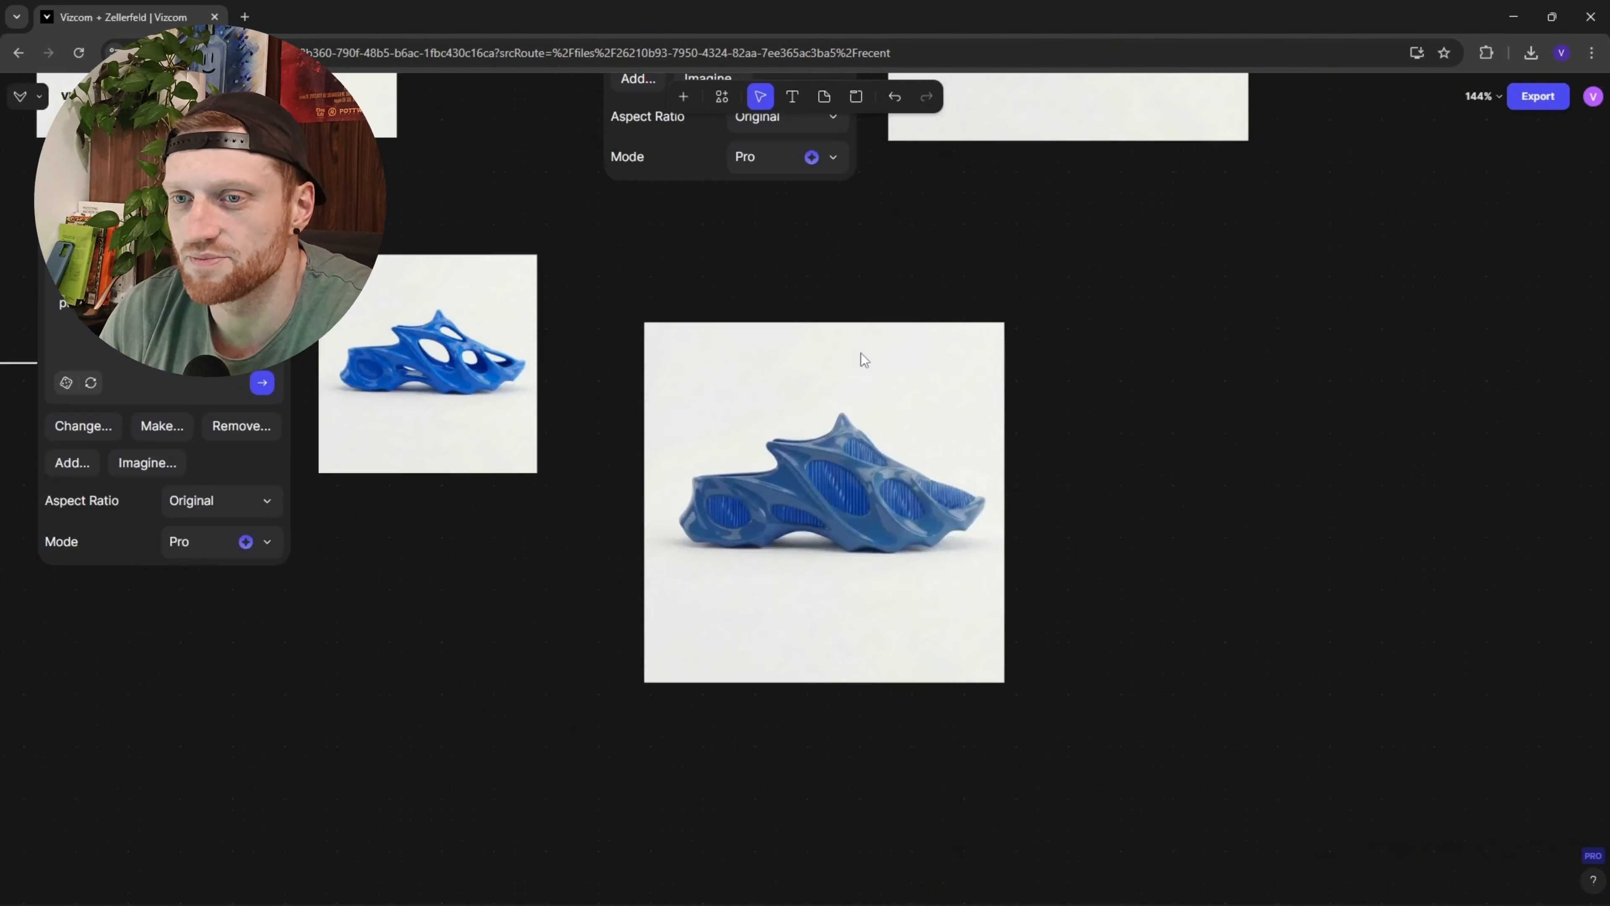
Step: Inspect the Modify prompt converting the black-and-white texture into blue plastic creases, and compare its result with surrounding variants
{"action": "left_click_drag", "start_coordinate": [864, 304], "coordinate": [835, 679]}
{"action": "left_click_drag", "start_coordinate": [941, 342], "coordinate": [864, 531]}
{"action": "scroll", "coordinate": [986, 515], "scroll_direction": "up", "scroll_amount": 5}
{"action": "scroll", "coordinate": [979, 509], "scroll_direction": "down", "scroll_amount": 5}
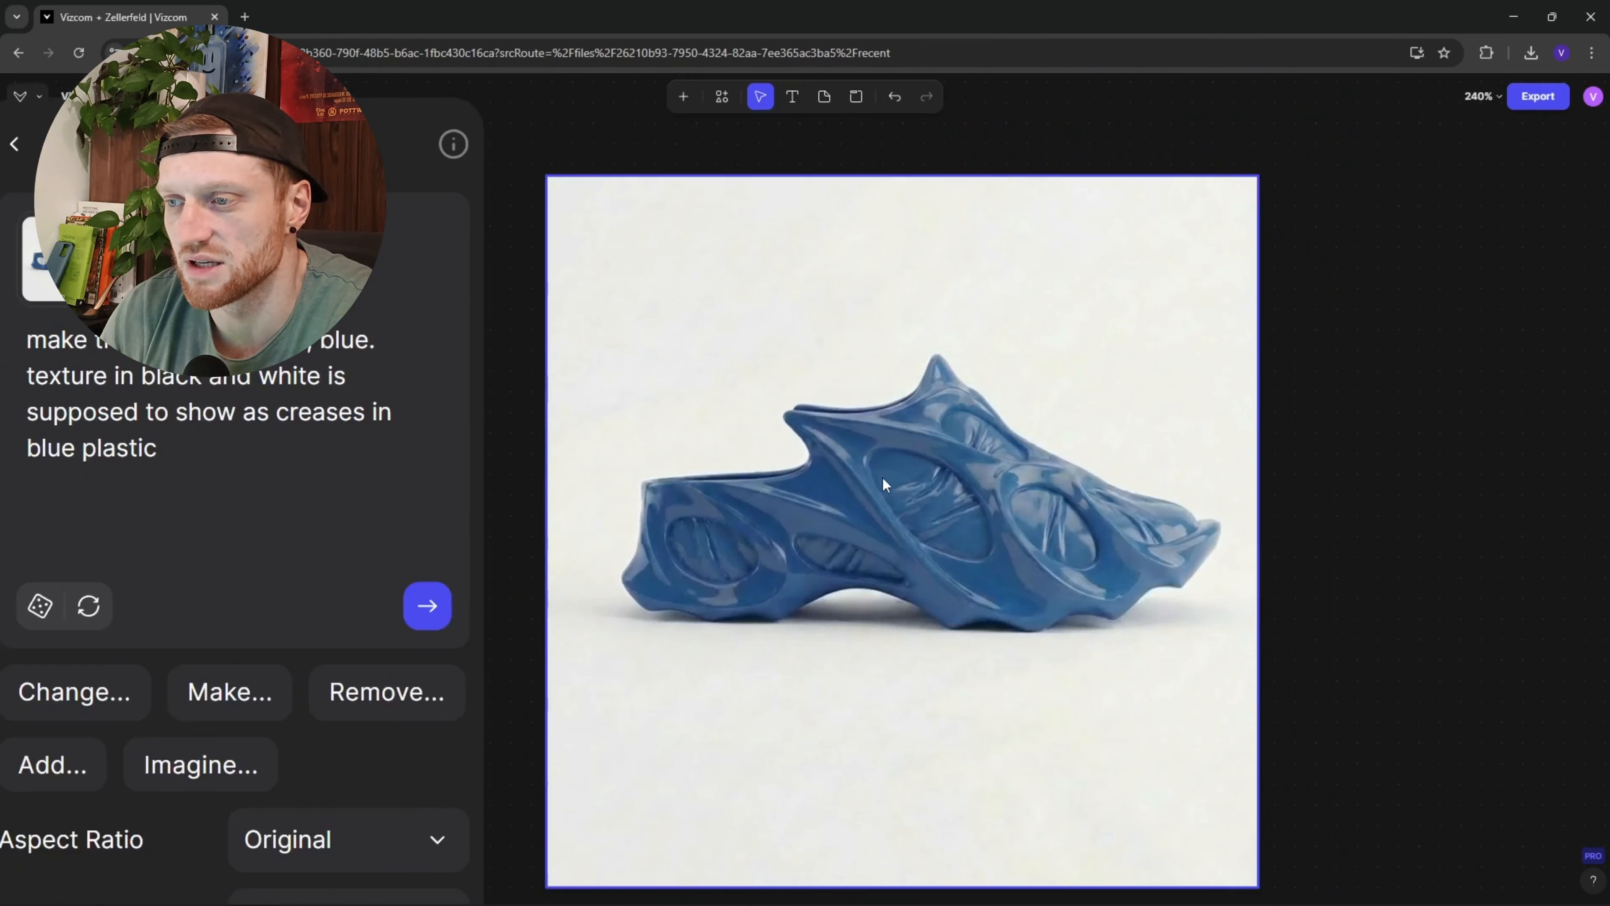
{"action": "scroll", "coordinate": [762, 422], "scroll_direction": "down", "scroll_amount": 2}
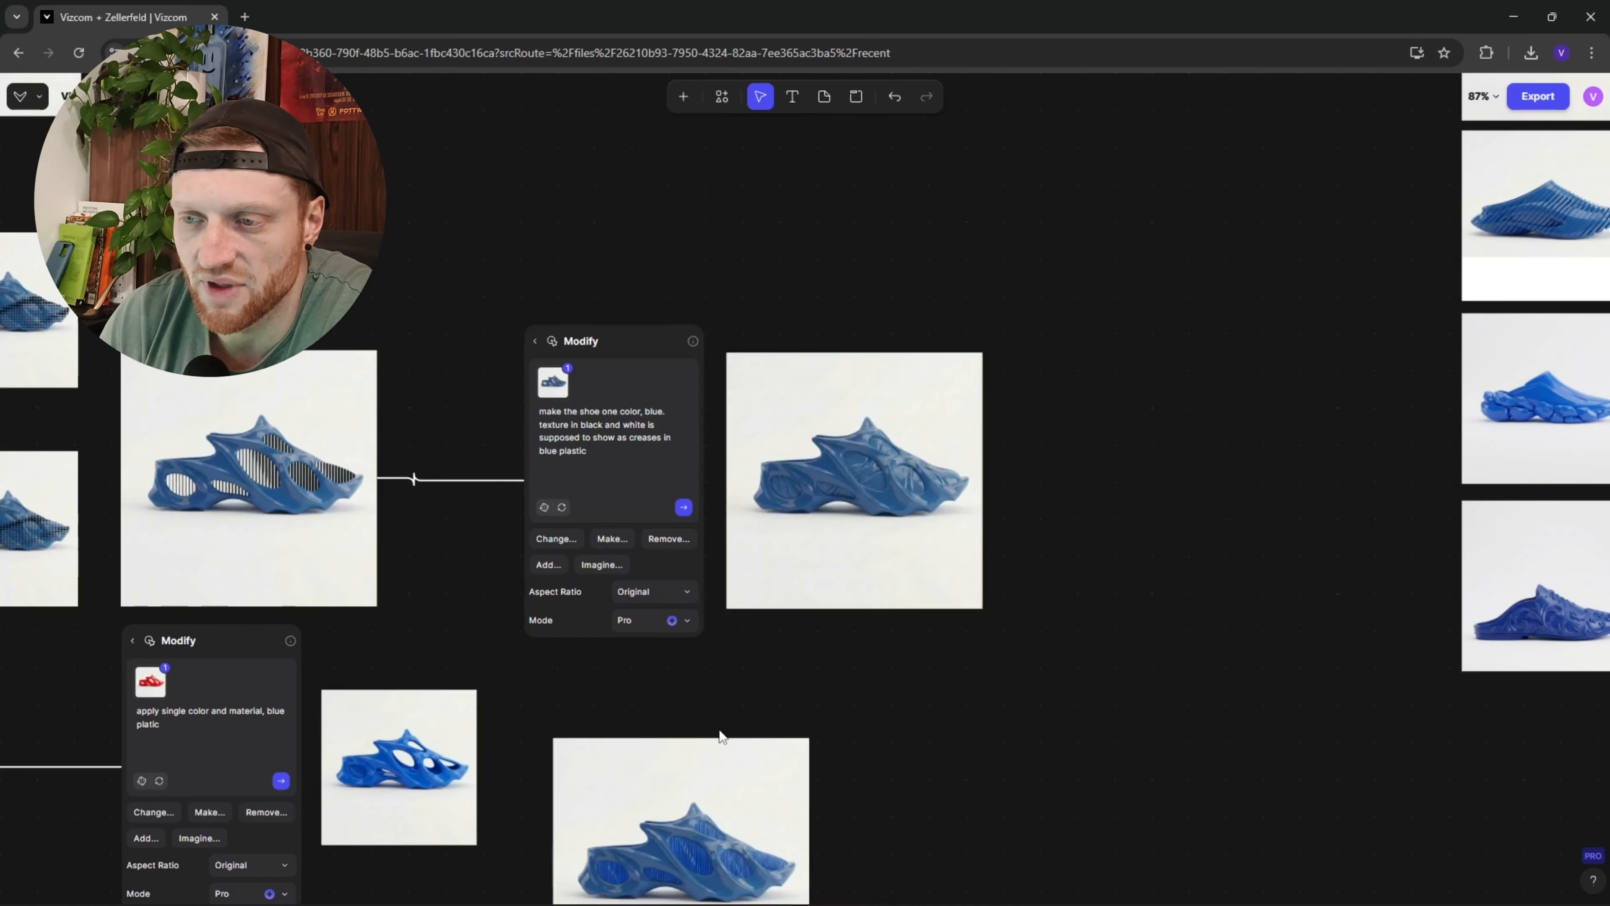
{"action": "scroll", "coordinate": [730, 548], "scroll_direction": "up", "scroll_amount": 1}
{"action": "scroll", "coordinate": [730, 549], "scroll_direction": "down", "scroll_amount": 4}
{"action": "scroll", "coordinate": [715, 771], "scroll_direction": "up", "scroll_amount": 4}
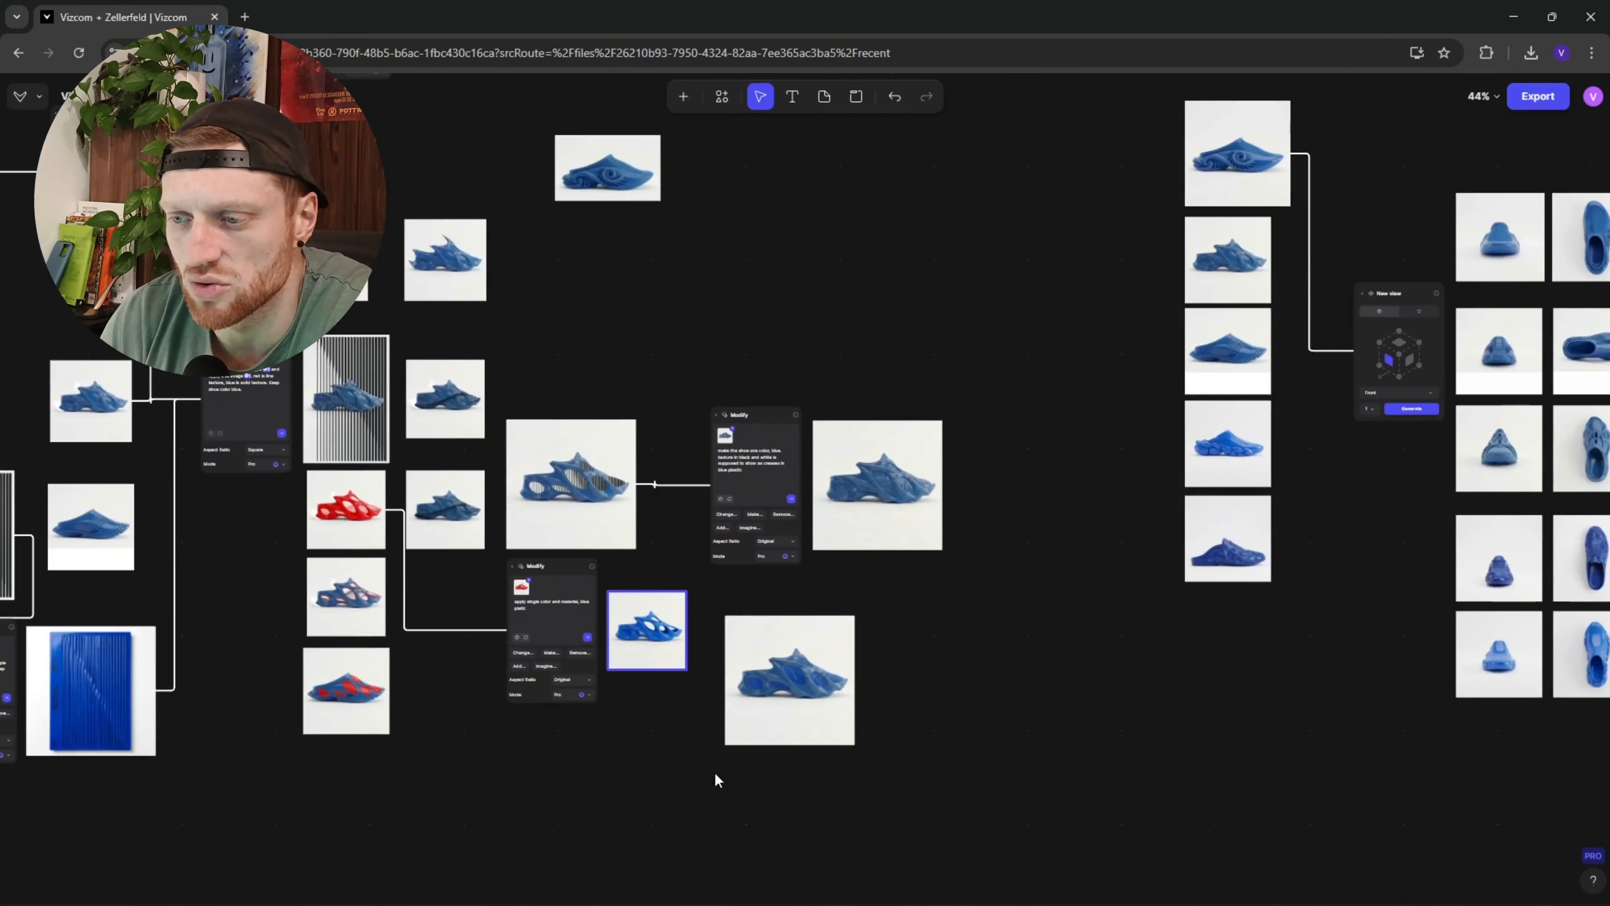
Step: Review the two concept grids showing wavy mule forms and the spiky shoe with line and woven surface textures
{"action": "scroll", "coordinate": [704, 567], "scroll_direction": "down", "scroll_amount": 4}
{"action": "scroll", "coordinate": [552, 492], "scroll_direction": "up", "scroll_amount": 8}
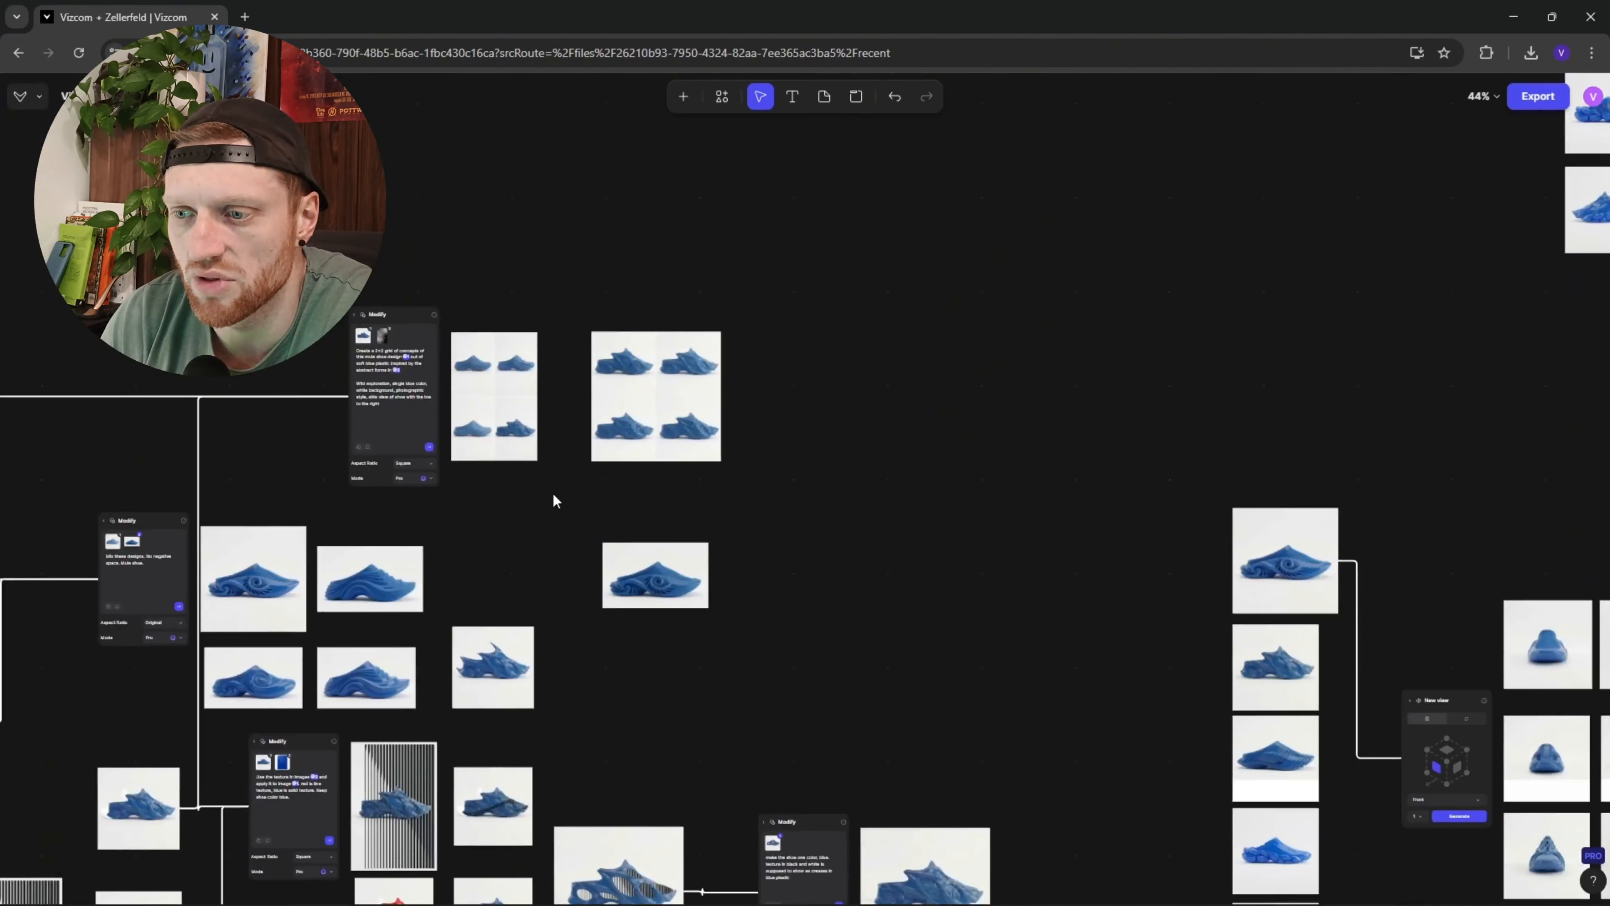
{"action": "left_click_drag", "start_coordinate": [788, 526], "coordinate": [1074, 787]}
{"action": "scroll", "coordinate": [797, 565], "scroll_direction": "up", "scroll_amount": 5}
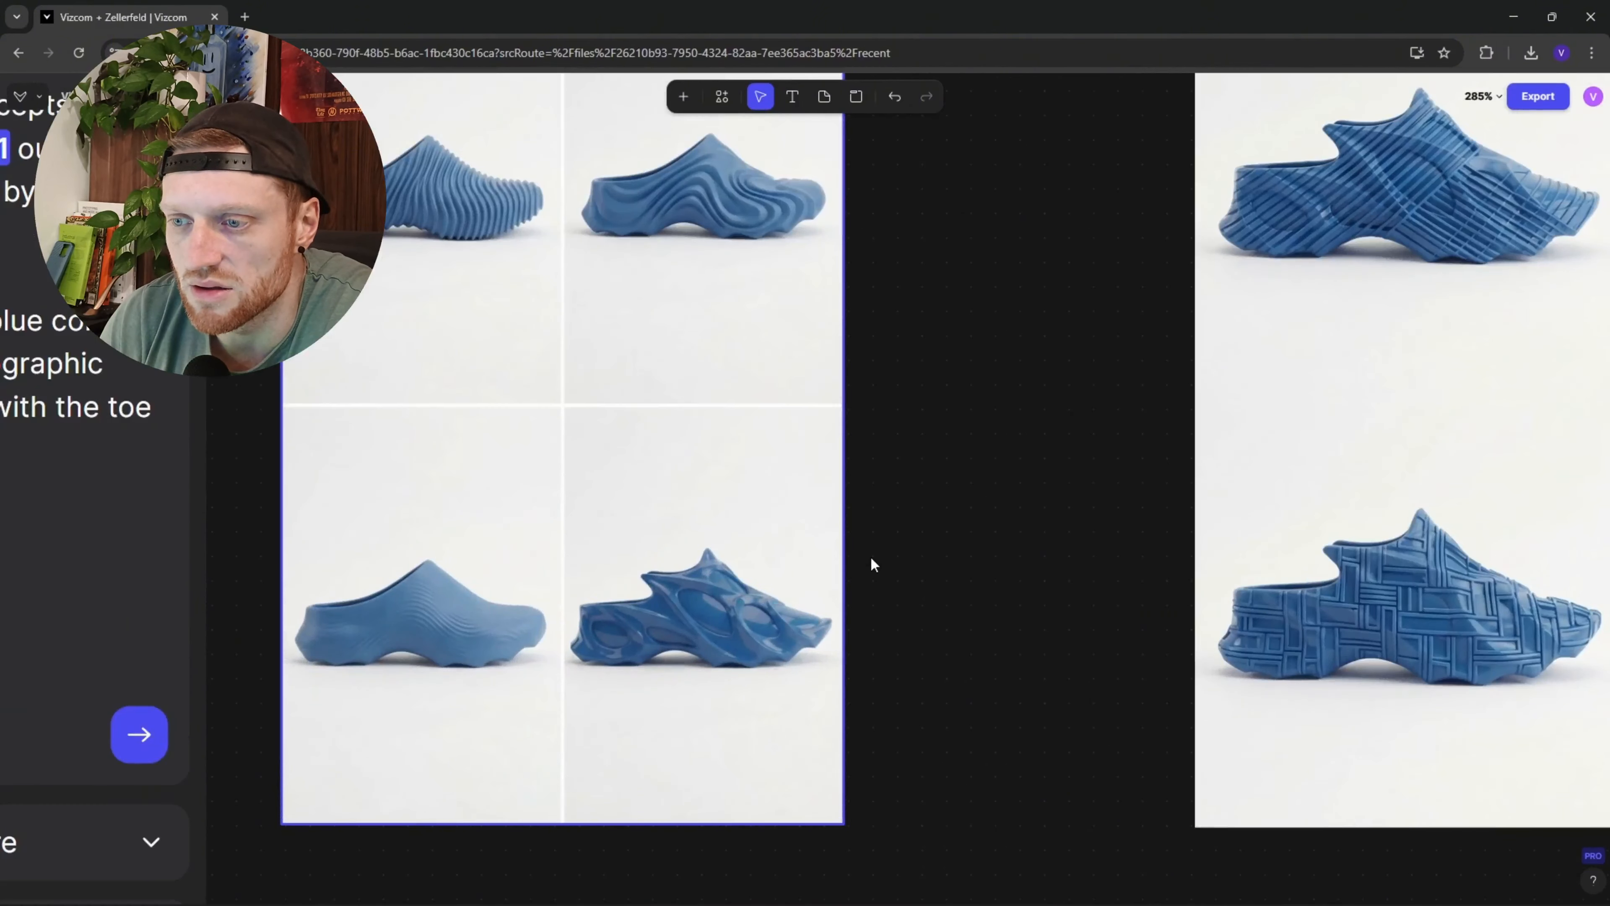
{"action": "scroll", "coordinate": [870, 557], "scroll_direction": "right", "scroll_amount": 10}
{"action": "left_click_drag", "start_coordinate": [596, 605], "coordinate": [517, 640]}
{"action": "scroll", "coordinate": [517, 641], "scroll_direction": "down", "scroll_amount": 7}
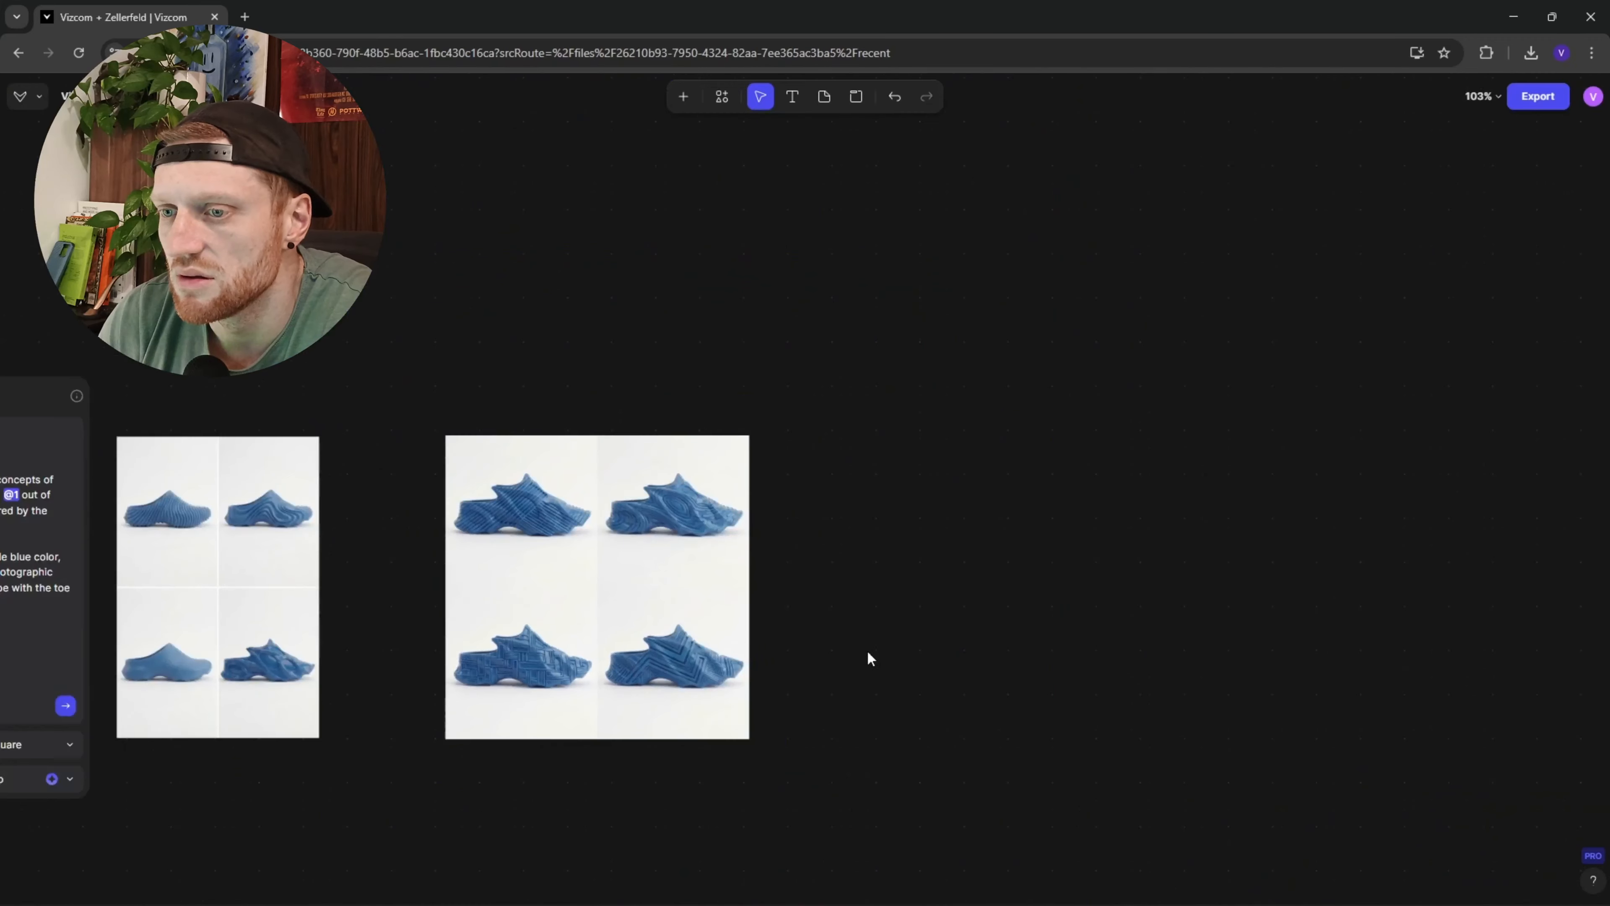
Step: Survey the column of selected shoe side views beside the New view node and its front-view images
{"action": "scroll", "coordinate": [730, 564], "scroll_direction": "down", "scroll_amount": 3}
{"action": "left_click_drag", "start_coordinate": [1389, 850], "coordinate": [276, 330]}
{"action": "scroll", "coordinate": [696, 403], "scroll_direction": "up", "scroll_amount": 6}
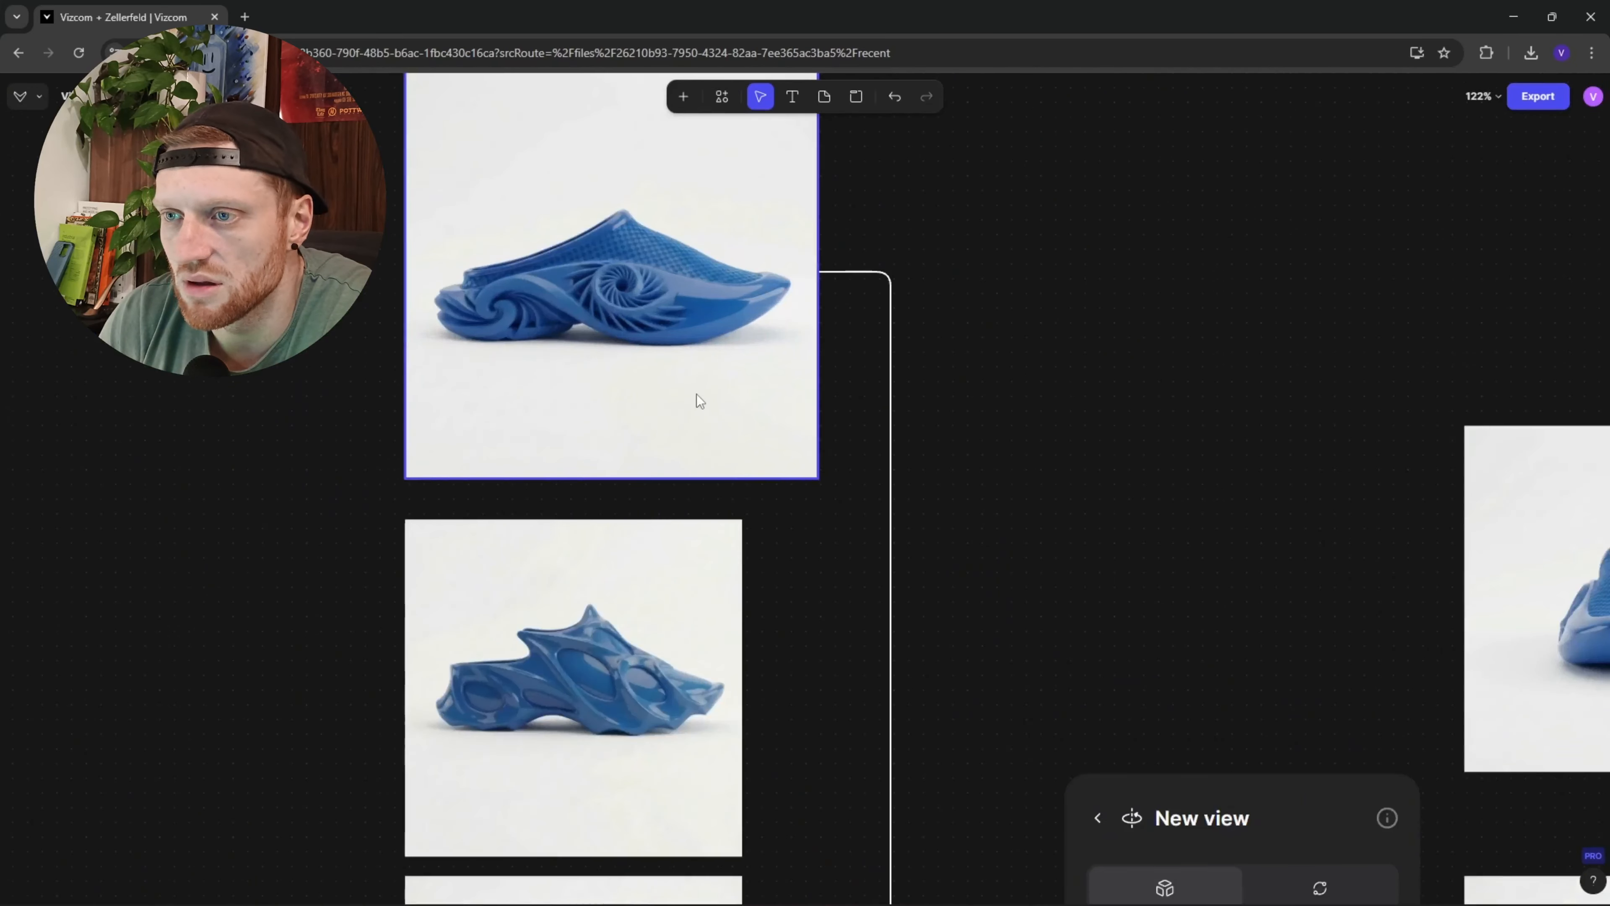
{"action": "scroll", "coordinate": [647, 230], "scroll_direction": "down", "scroll_amount": 3}
{"action": "scroll", "coordinate": [608, 406], "scroll_direction": "down", "scroll_amount": 2}
{"action": "scroll", "coordinate": [623, 693], "scroll_direction": "down", "scroll_amount": 10}
{"action": "scroll", "coordinate": [661, 525], "scroll_direction": "left", "scroll_amount": 3}
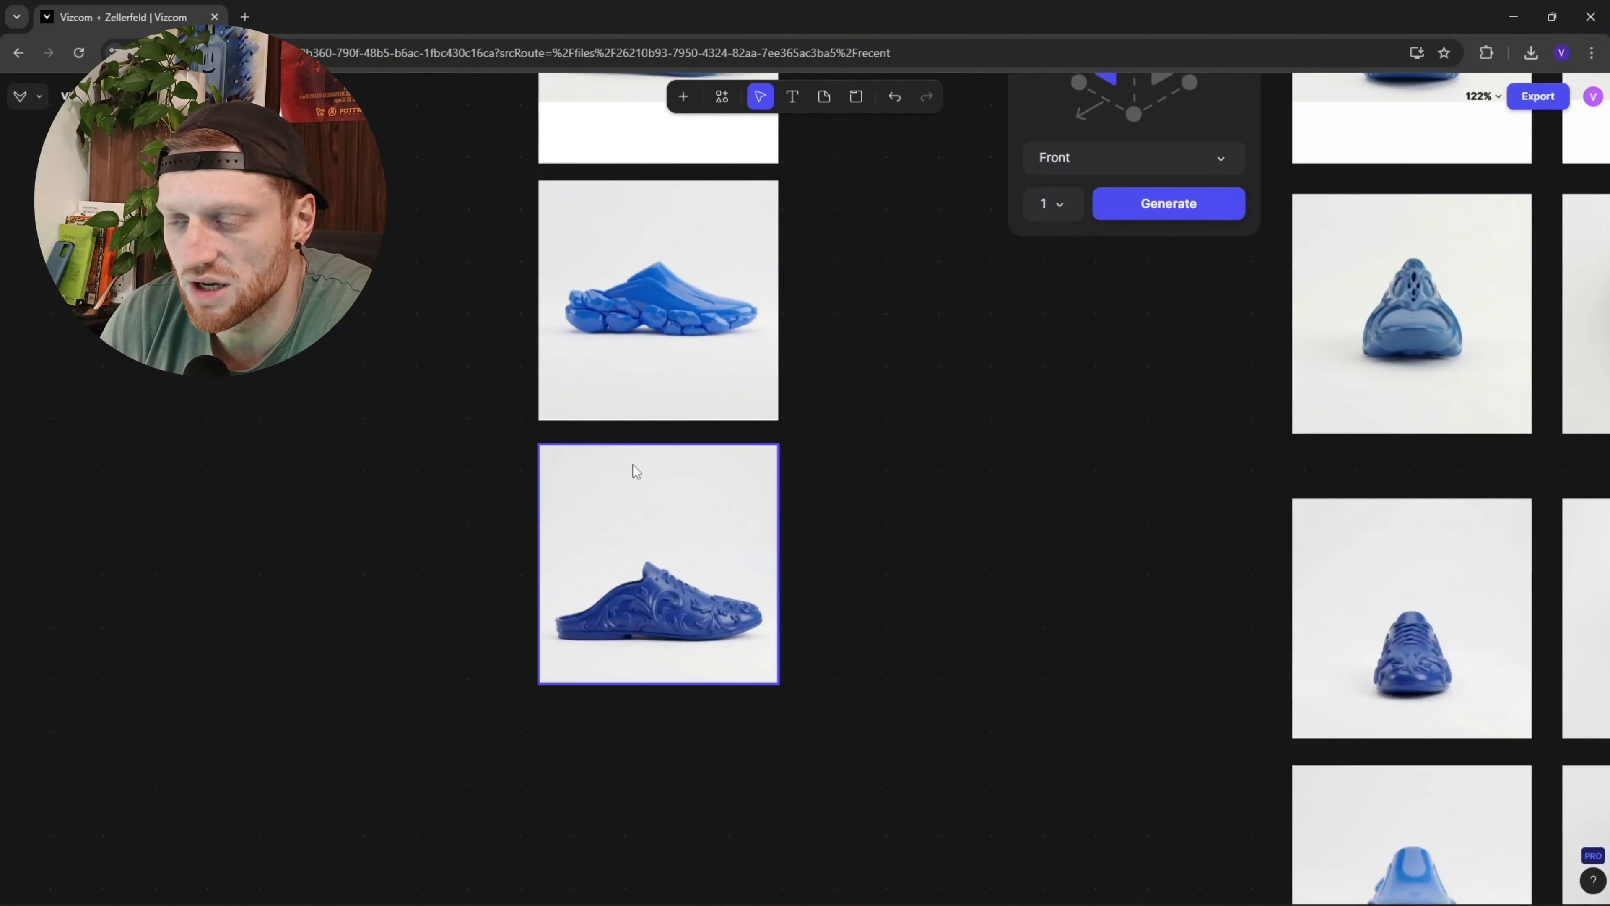
{"action": "scroll", "coordinate": [770, 576], "scroll_direction": "up", "scroll_amount": 7}
{"action": "scroll", "coordinate": [770, 576], "scroll_direction": "right", "scroll_amount": 1}
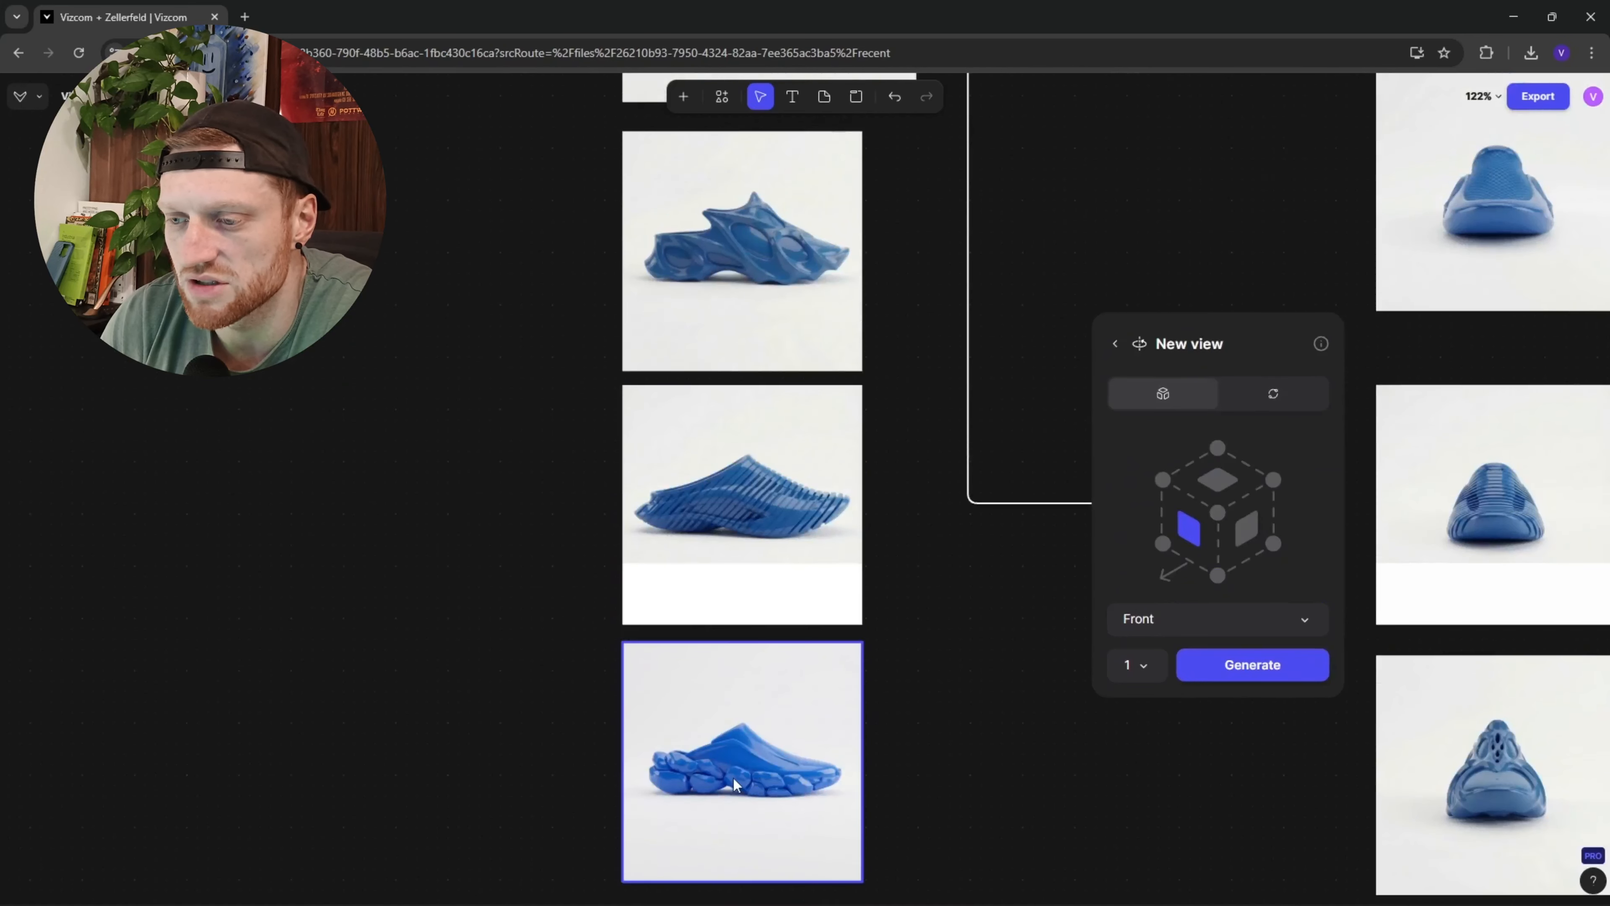
Step: Survey the cluster of hybrid shoe designs located above the New view section of the board
{"action": "scroll", "coordinate": [729, 507], "scroll_direction": "up", "scroll_amount": 4}
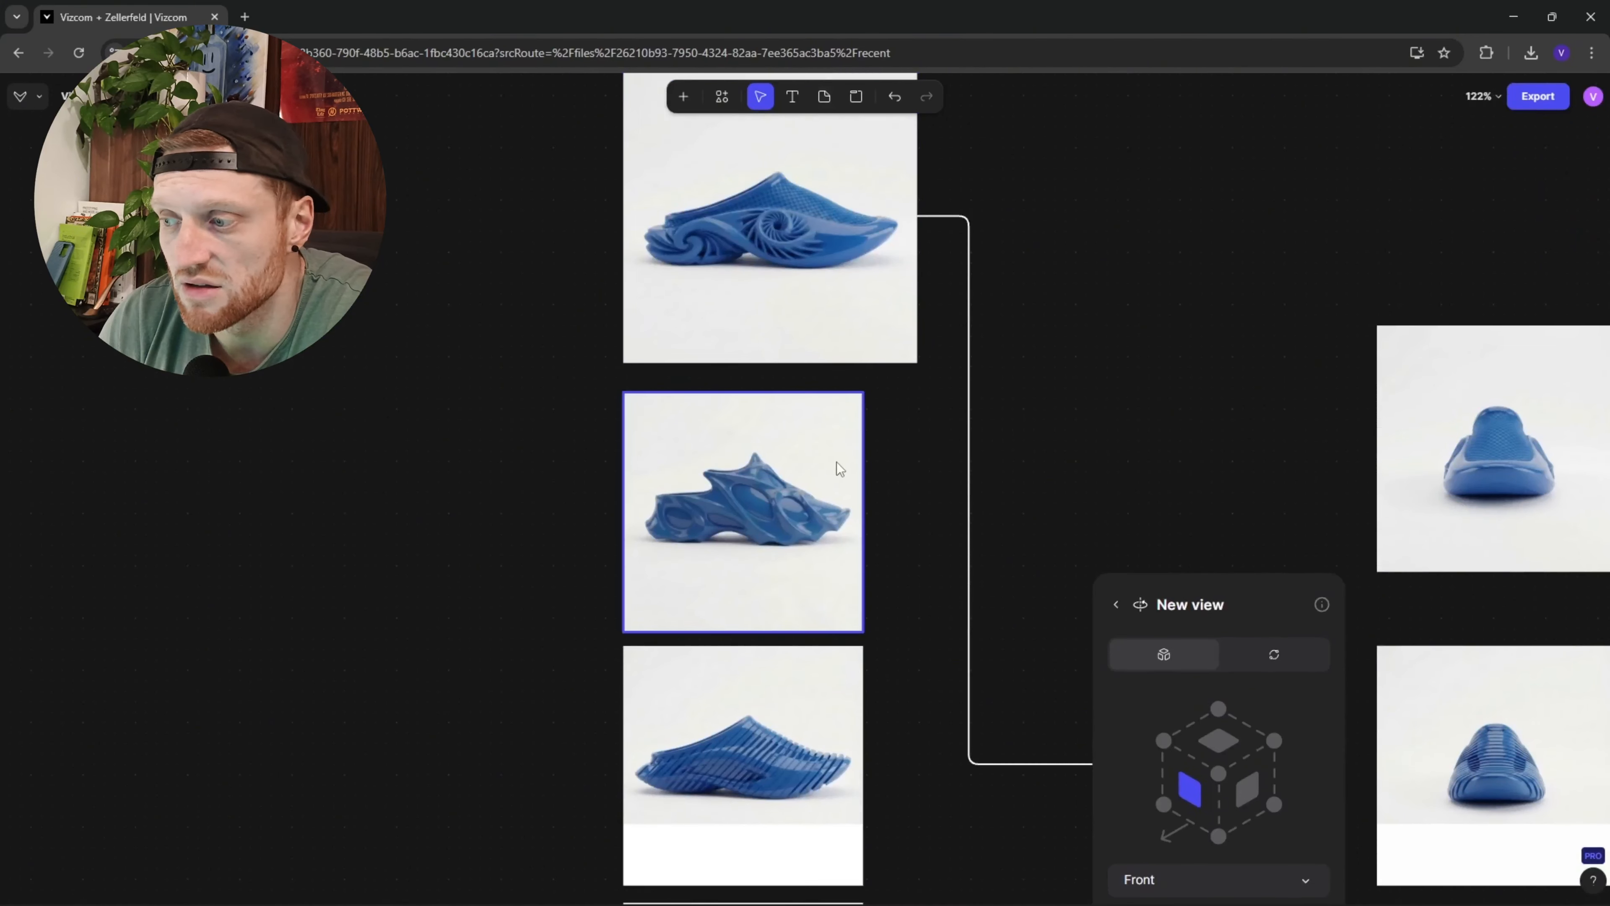
{"action": "scroll", "coordinate": [837, 462], "scroll_direction": "down", "scroll_amount": 10}
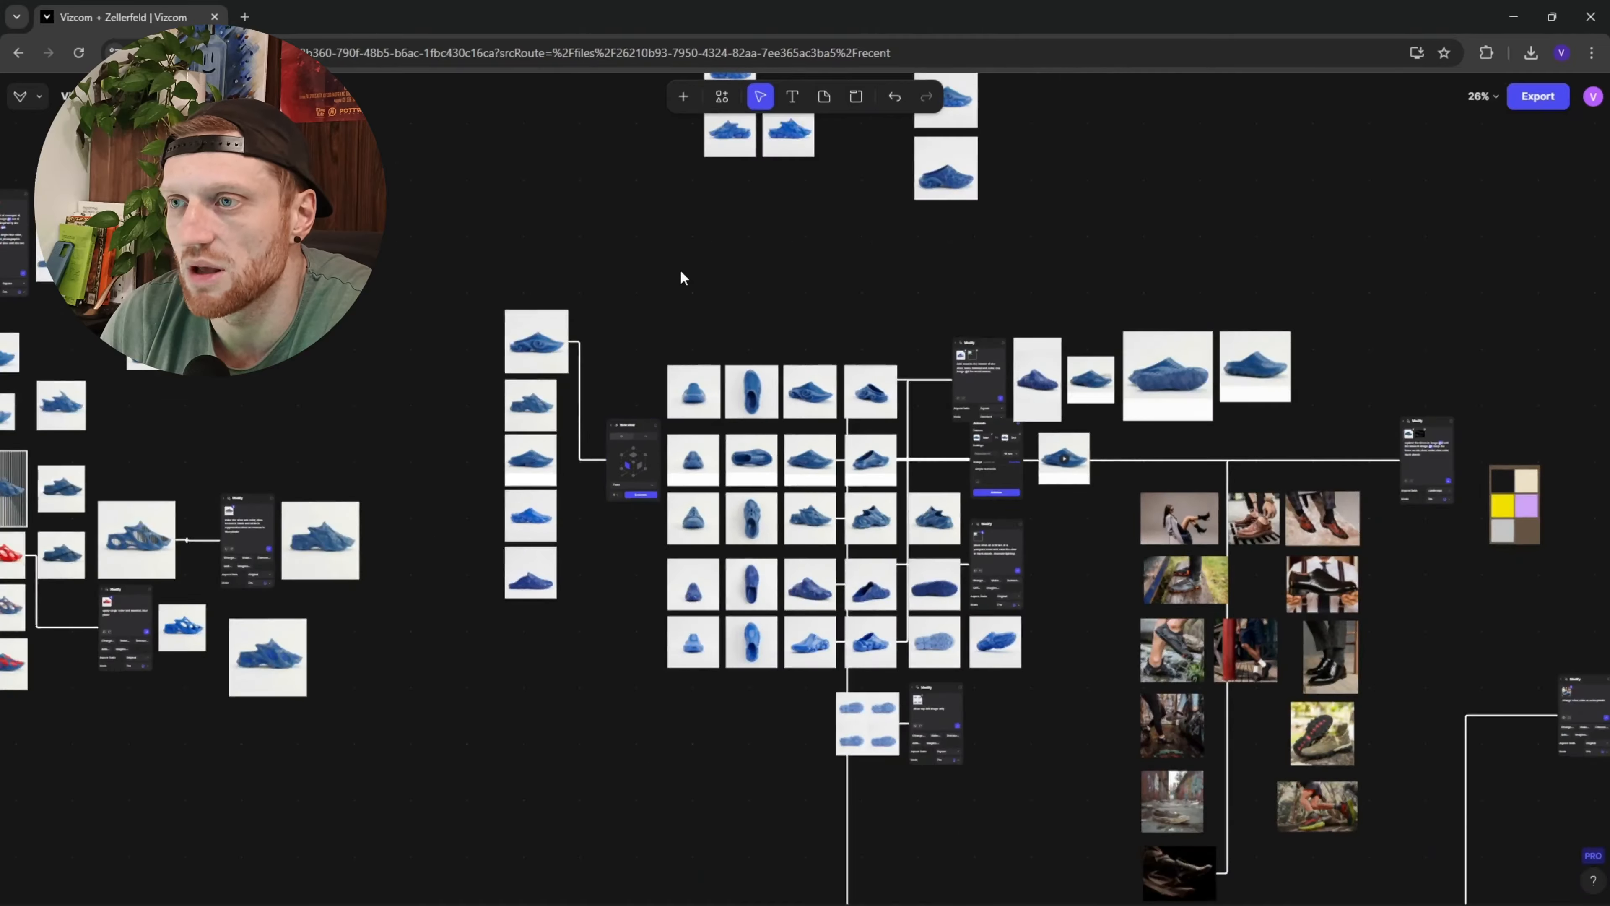
{"action": "left_click_drag", "start_coordinate": [681, 277], "coordinate": [695, 561]}
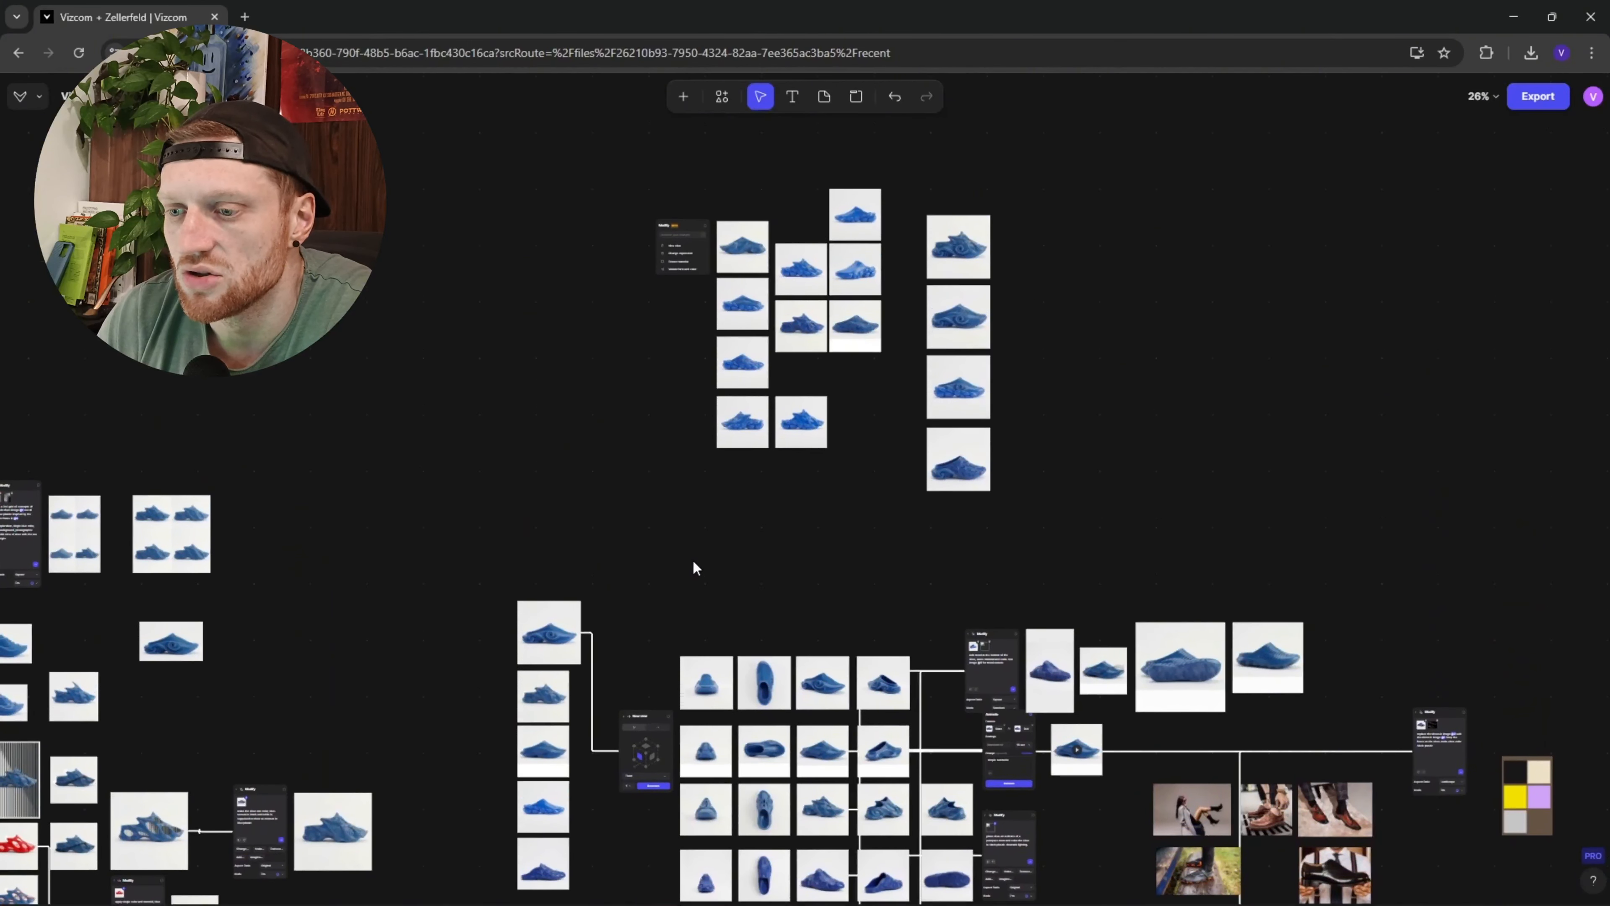
{"action": "left_click_drag", "start_coordinate": [660, 765], "coordinate": [658, 586]}
{"action": "scroll", "coordinate": [658, 587], "scroll_direction": "up", "scroll_amount": 5}
{"action": "left_click_drag", "start_coordinate": [935, 381], "coordinate": [759, 279]}
{"action": "left_click_drag", "start_coordinate": [880, 345], "coordinate": [791, 801]}
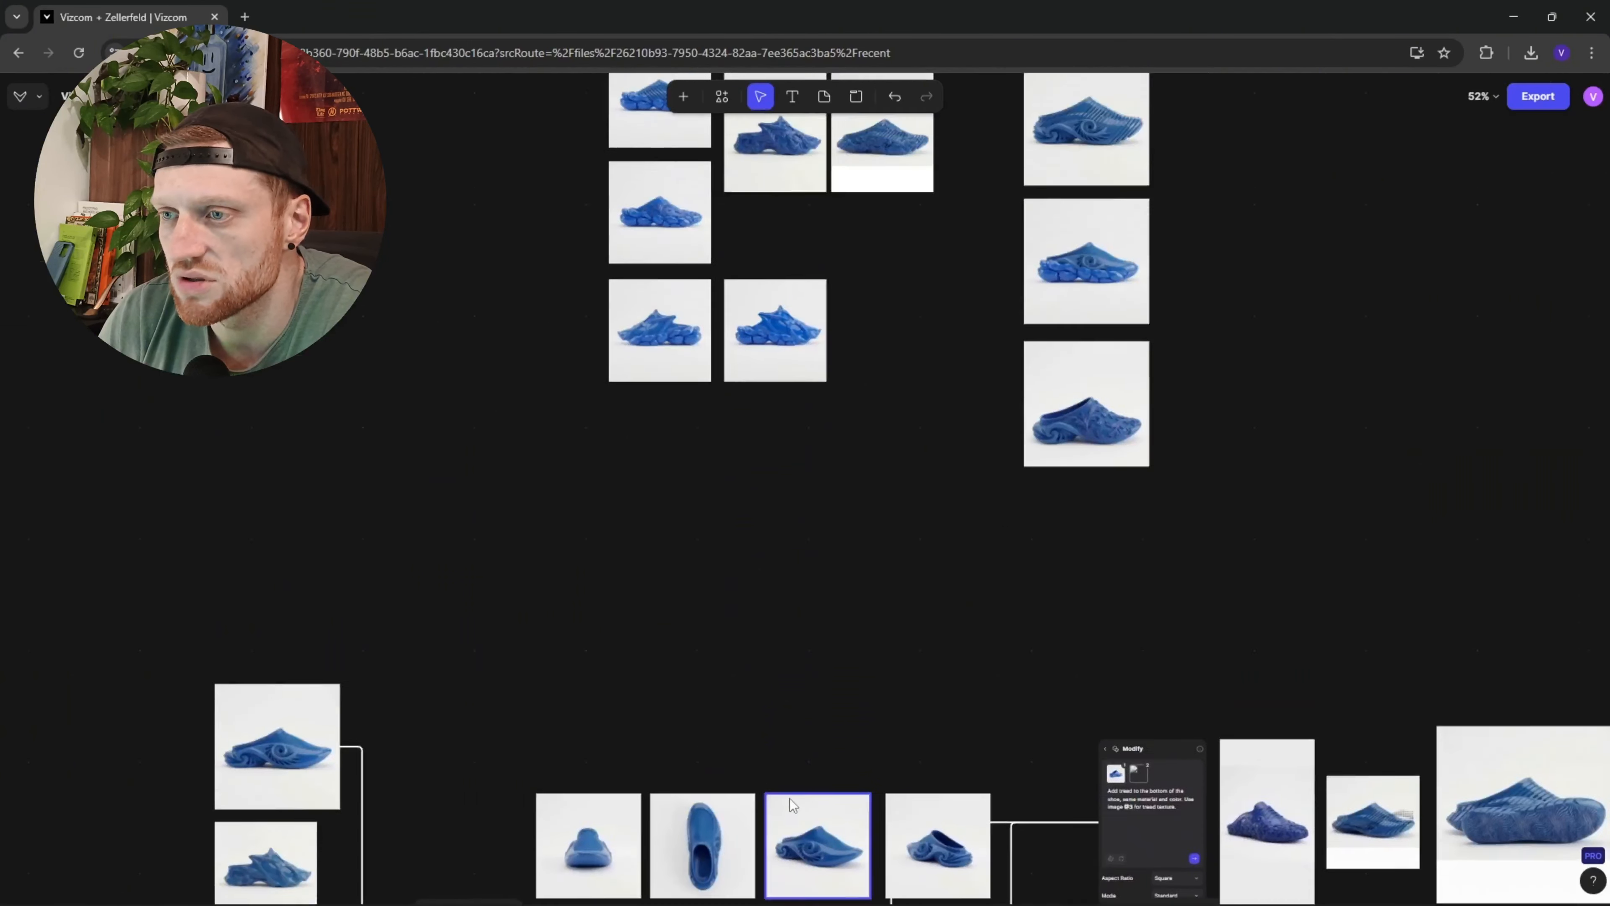
{"action": "scroll", "coordinate": [791, 802], "scroll_direction": "up", "scroll_amount": 1}
{"action": "left_click_drag", "start_coordinate": [823, 471], "coordinate": [812, 842]}
{"action": "left_click_drag", "start_coordinate": [787, 427], "coordinate": [785, 539]}
{"action": "scroll", "coordinate": [634, 339], "scroll_direction": "up", "scroll_amount": 4}
{"action": "scroll", "coordinate": [634, 338], "scroll_direction": "up", "scroll_amount": 4}
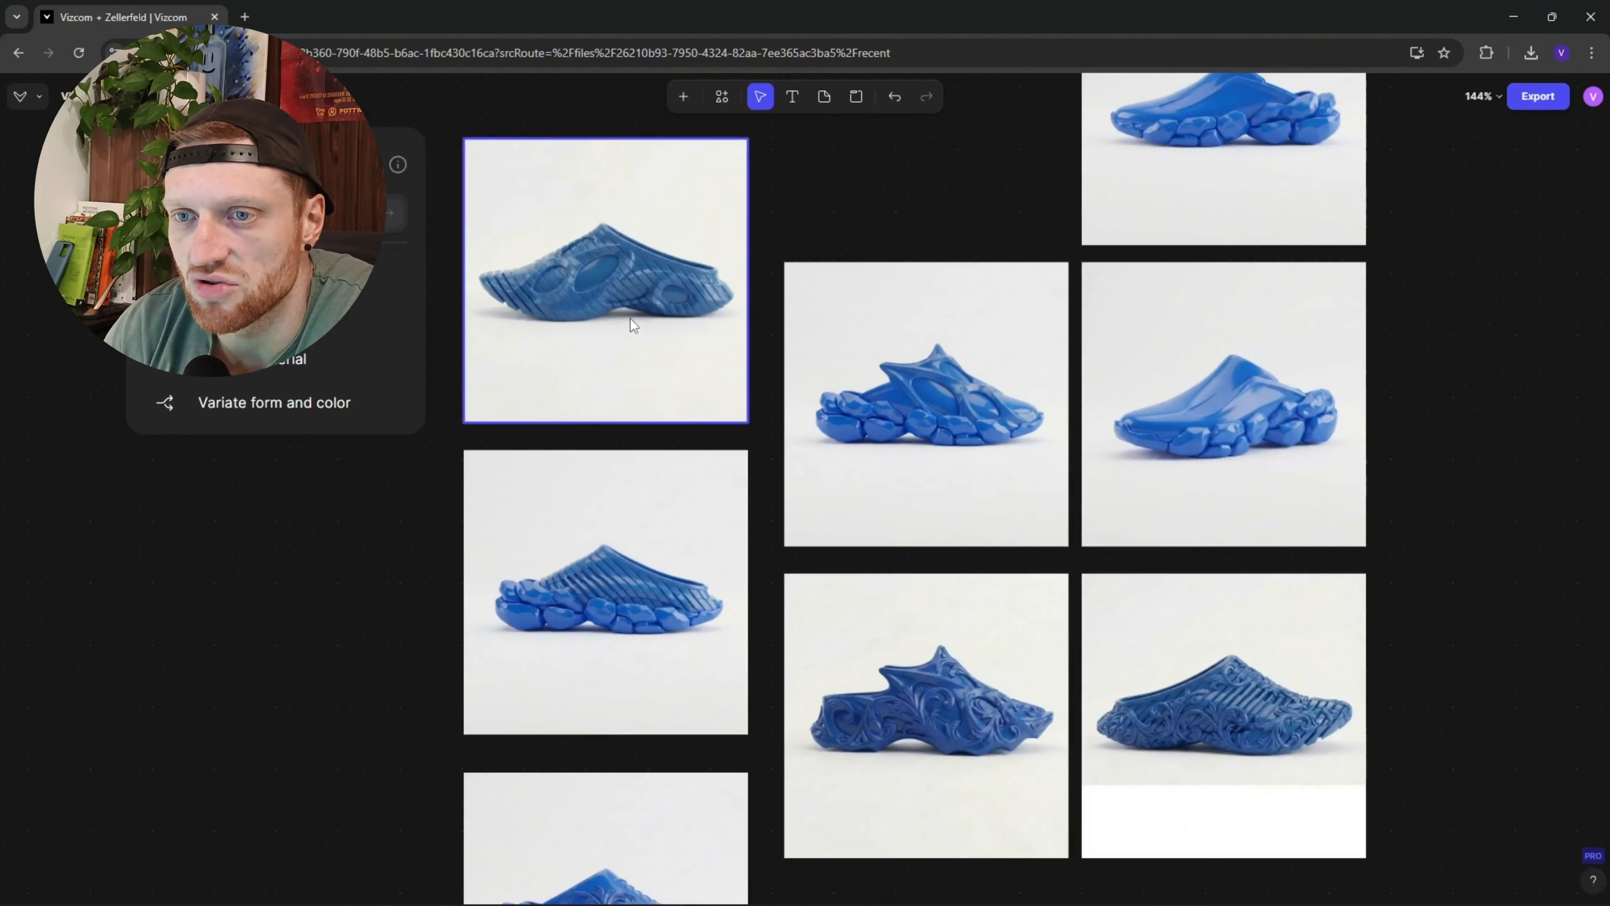
{"action": "scroll", "coordinate": [579, 280], "scroll_direction": "down", "scroll_amount": 4}
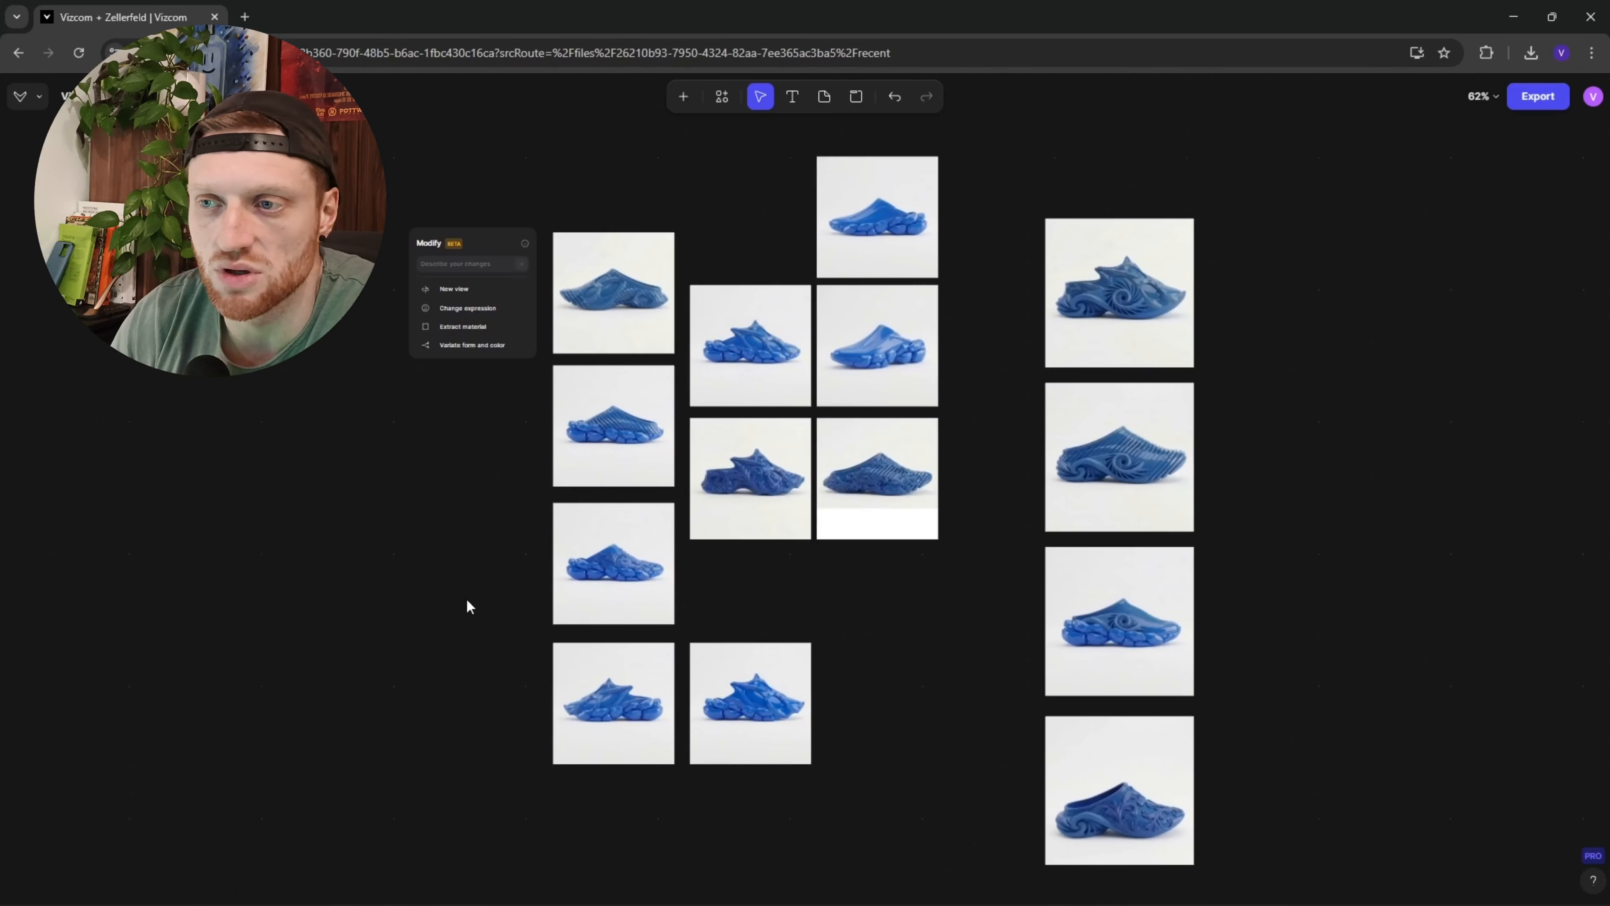
Step: Examine the hybrid shoes that combine smooth, ribbed or spiky uppers with chunky faceted soles
{"action": "scroll", "coordinate": [662, 265], "scroll_direction": "up", "scroll_amount": 5}
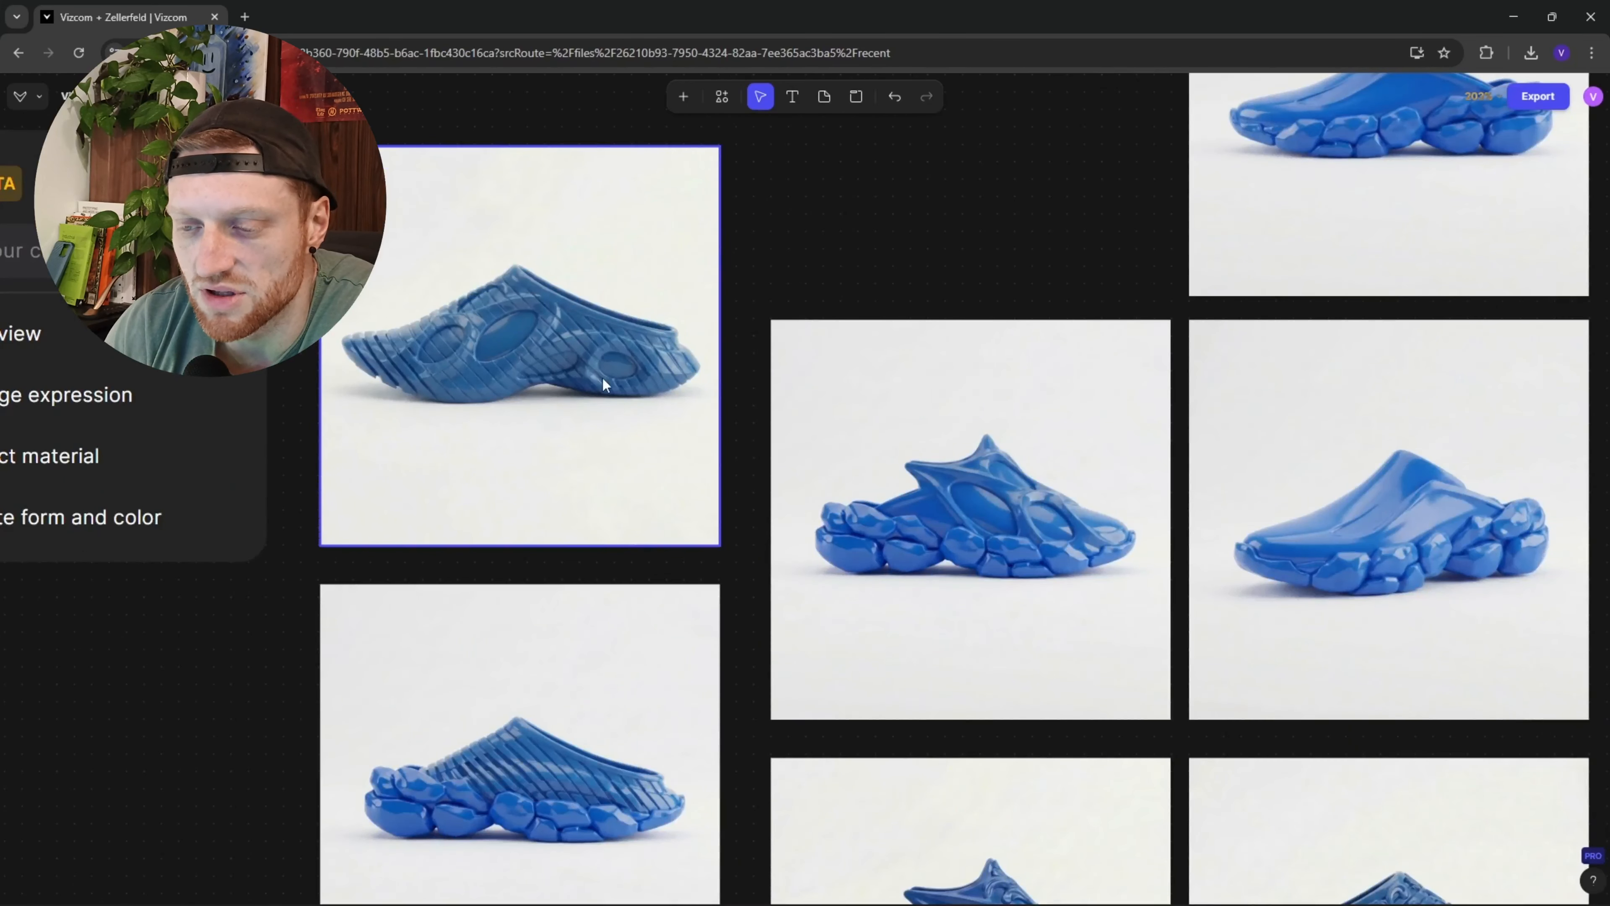
{"action": "left_click_drag", "start_coordinate": [655, 334], "coordinate": [452, 266]}
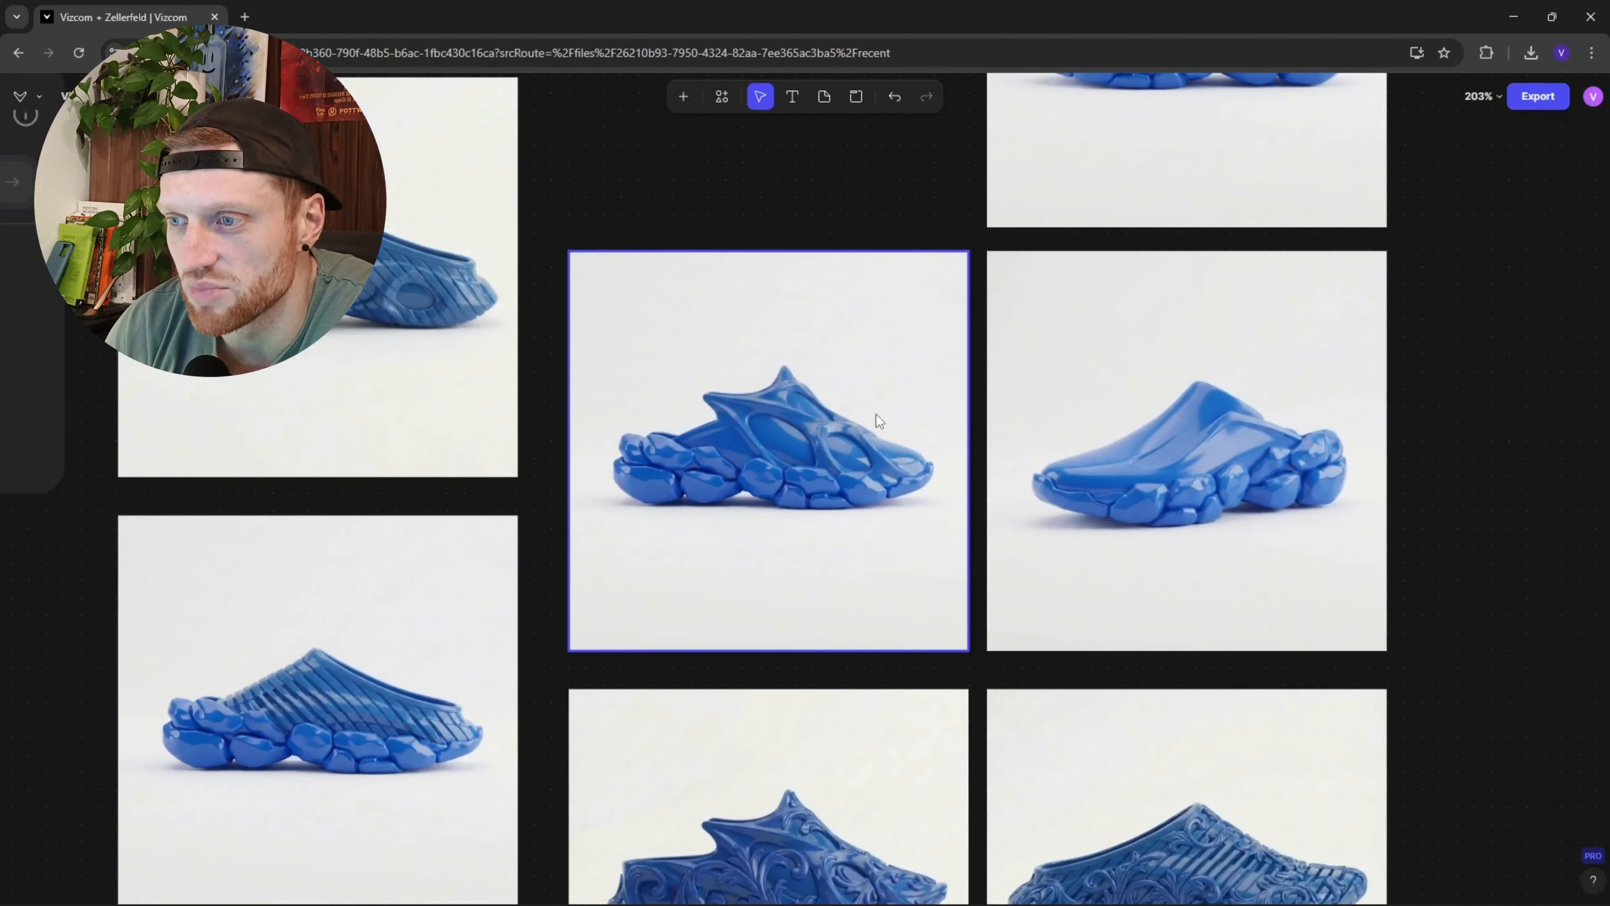
{"action": "left_click_drag", "start_coordinate": [1168, 403], "coordinate": [961, 671]}
{"action": "scroll", "coordinate": [961, 671], "scroll_direction": "down", "scroll_amount": 1}
{"action": "scroll", "coordinate": [969, 457], "scroll_direction": "up", "scroll_amount": 2}
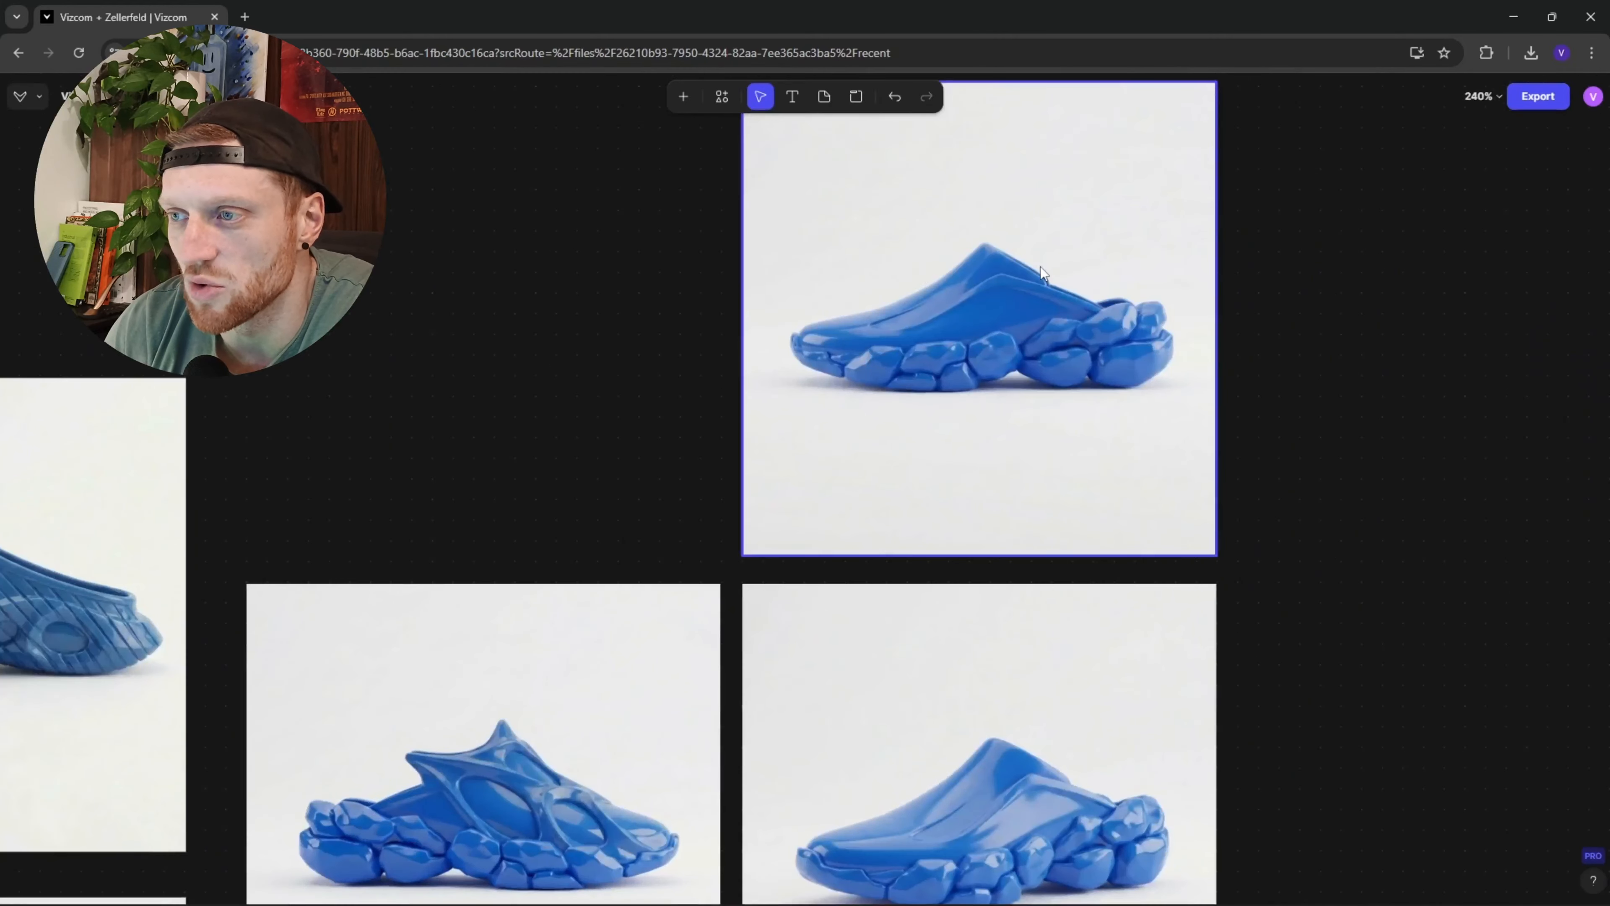
{"action": "scroll", "coordinate": [949, 441], "scroll_direction": "down", "scroll_amount": 6}
{"action": "scroll", "coordinate": [940, 379], "scroll_direction": "down", "scroll_amount": 5}
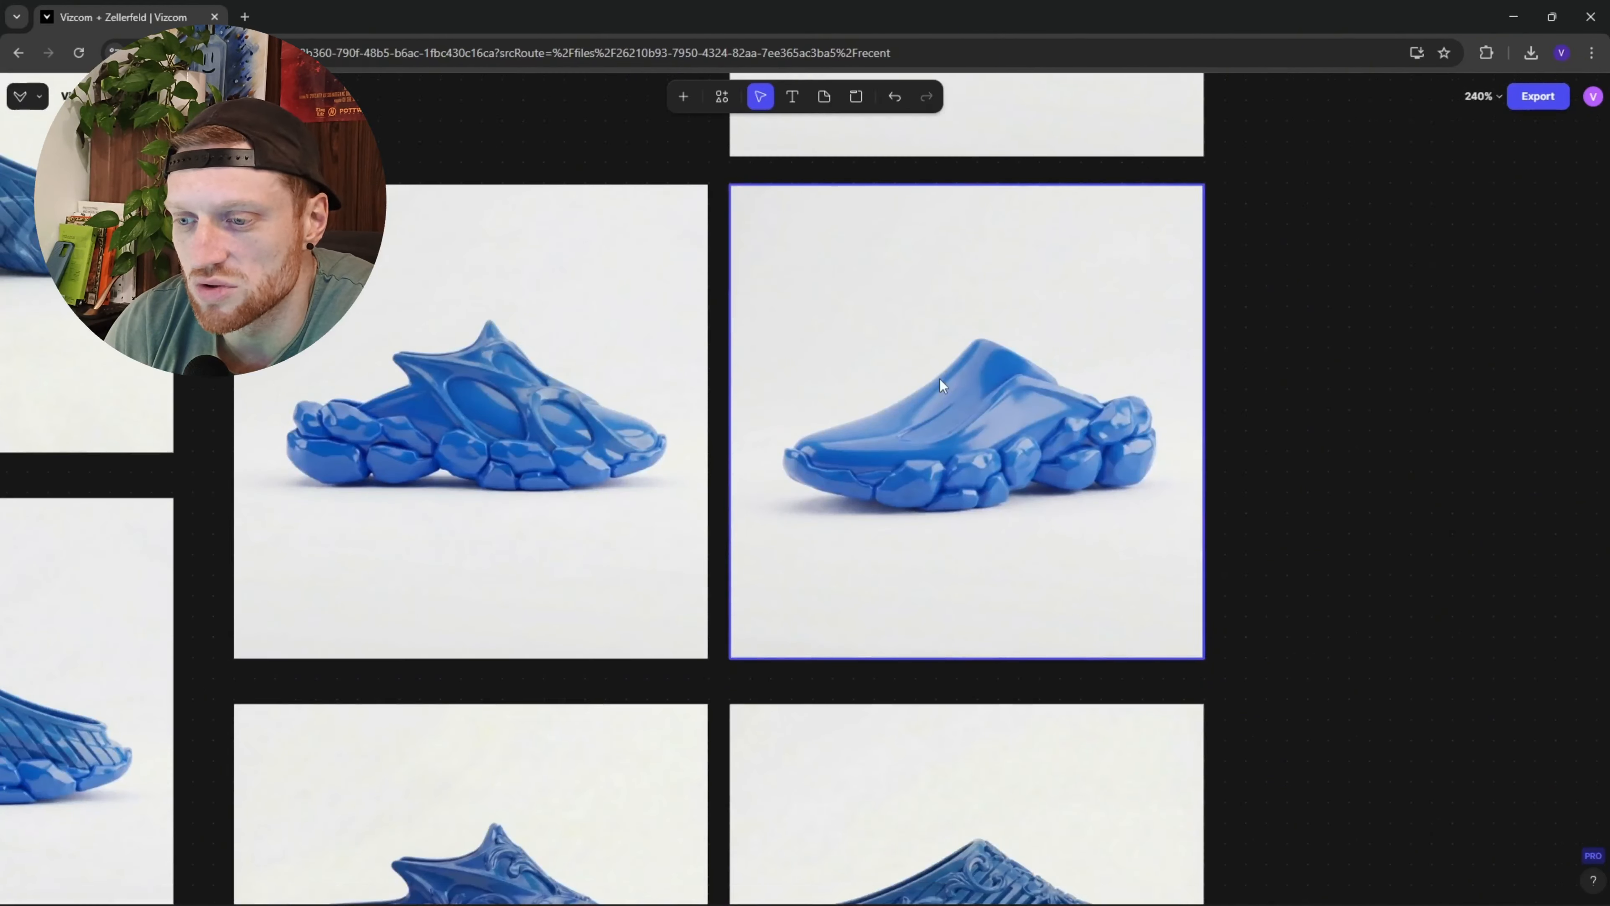
Step: Examine the spiky and ribbed shoes covered in ornate scroll relief beside the chunky-soled variants
{"action": "scroll", "coordinate": [785, 446], "scroll_direction": "left", "scroll_amount": 7}
{"action": "scroll", "coordinate": [806, 482], "scroll_direction": "down", "scroll_amount": 3}
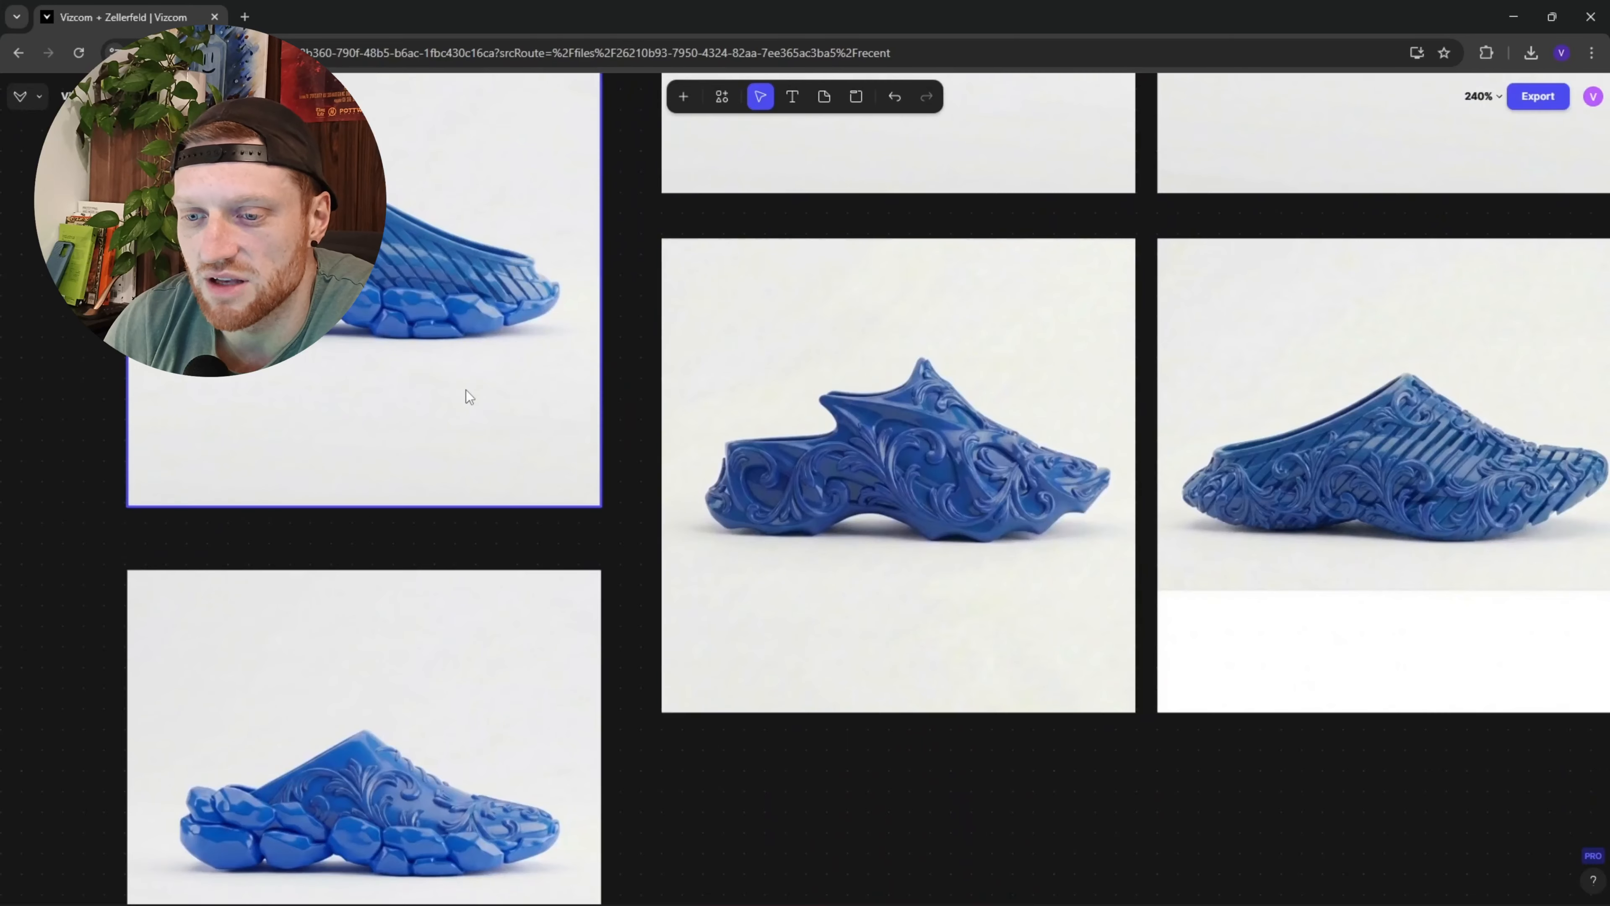
{"action": "scroll", "coordinate": [470, 396], "scroll_direction": "down", "scroll_amount": 2}
{"action": "scroll", "coordinate": [785, 451], "scroll_direction": "right", "scroll_amount": 2}
{"action": "scroll", "coordinate": [785, 452], "scroll_direction": "up", "scroll_amount": 1}
{"action": "scroll", "coordinate": [799, 451], "scroll_direction": "up", "scroll_amount": 5}
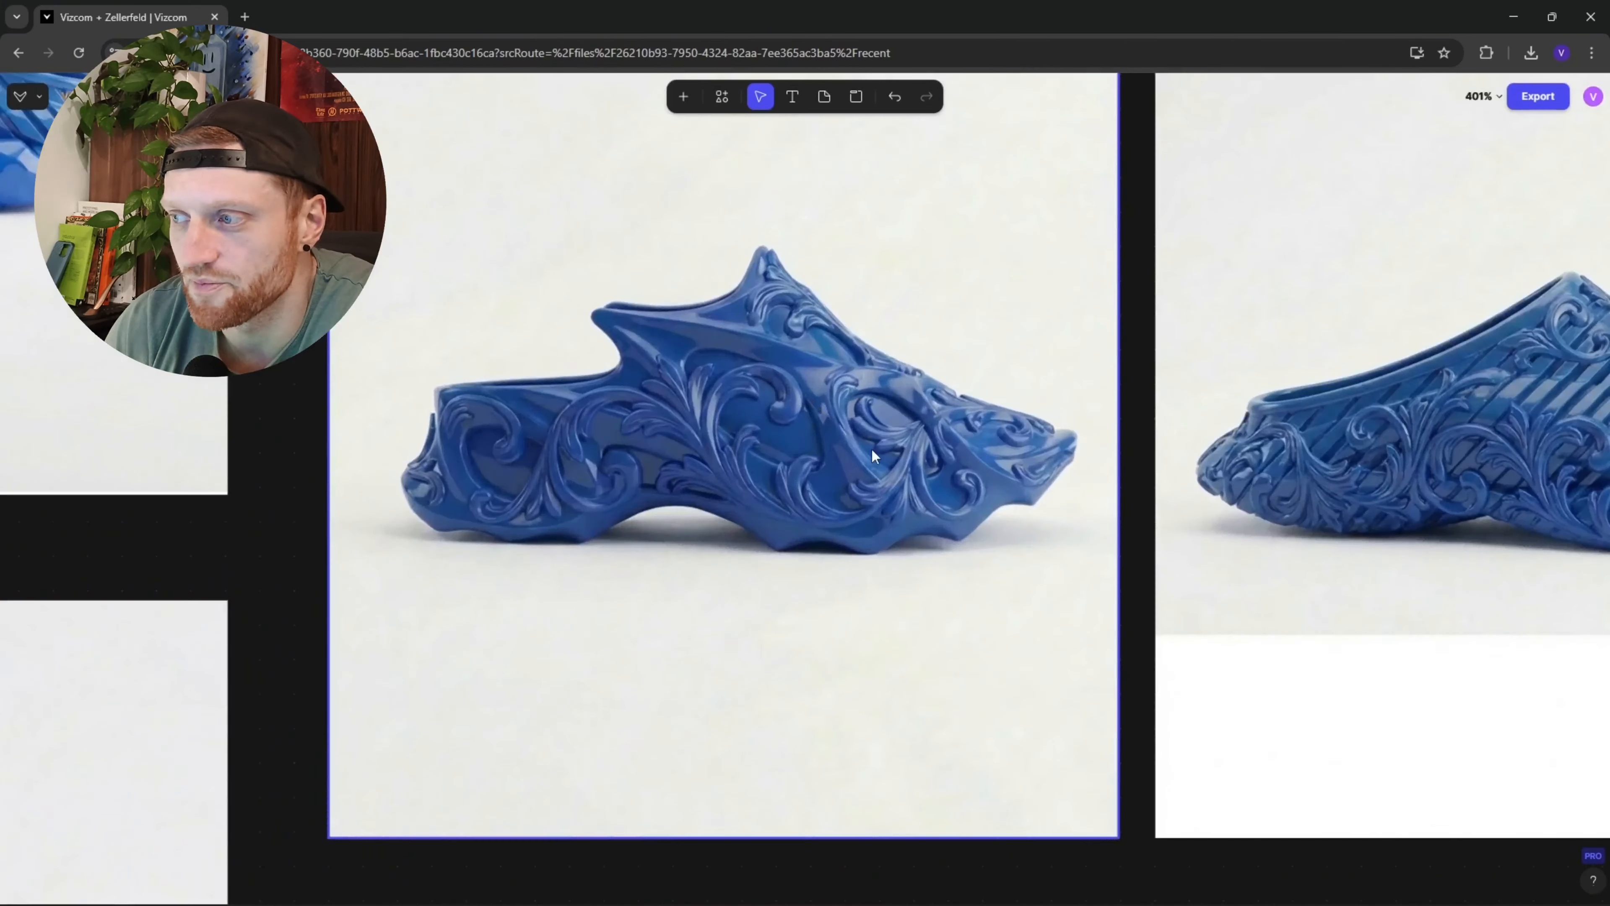
{"action": "scroll", "coordinate": [901, 469], "scroll_direction": "right", "scroll_amount": 9}
{"action": "scroll", "coordinate": [756, 424], "scroll_direction": "down", "scroll_amount": 5}
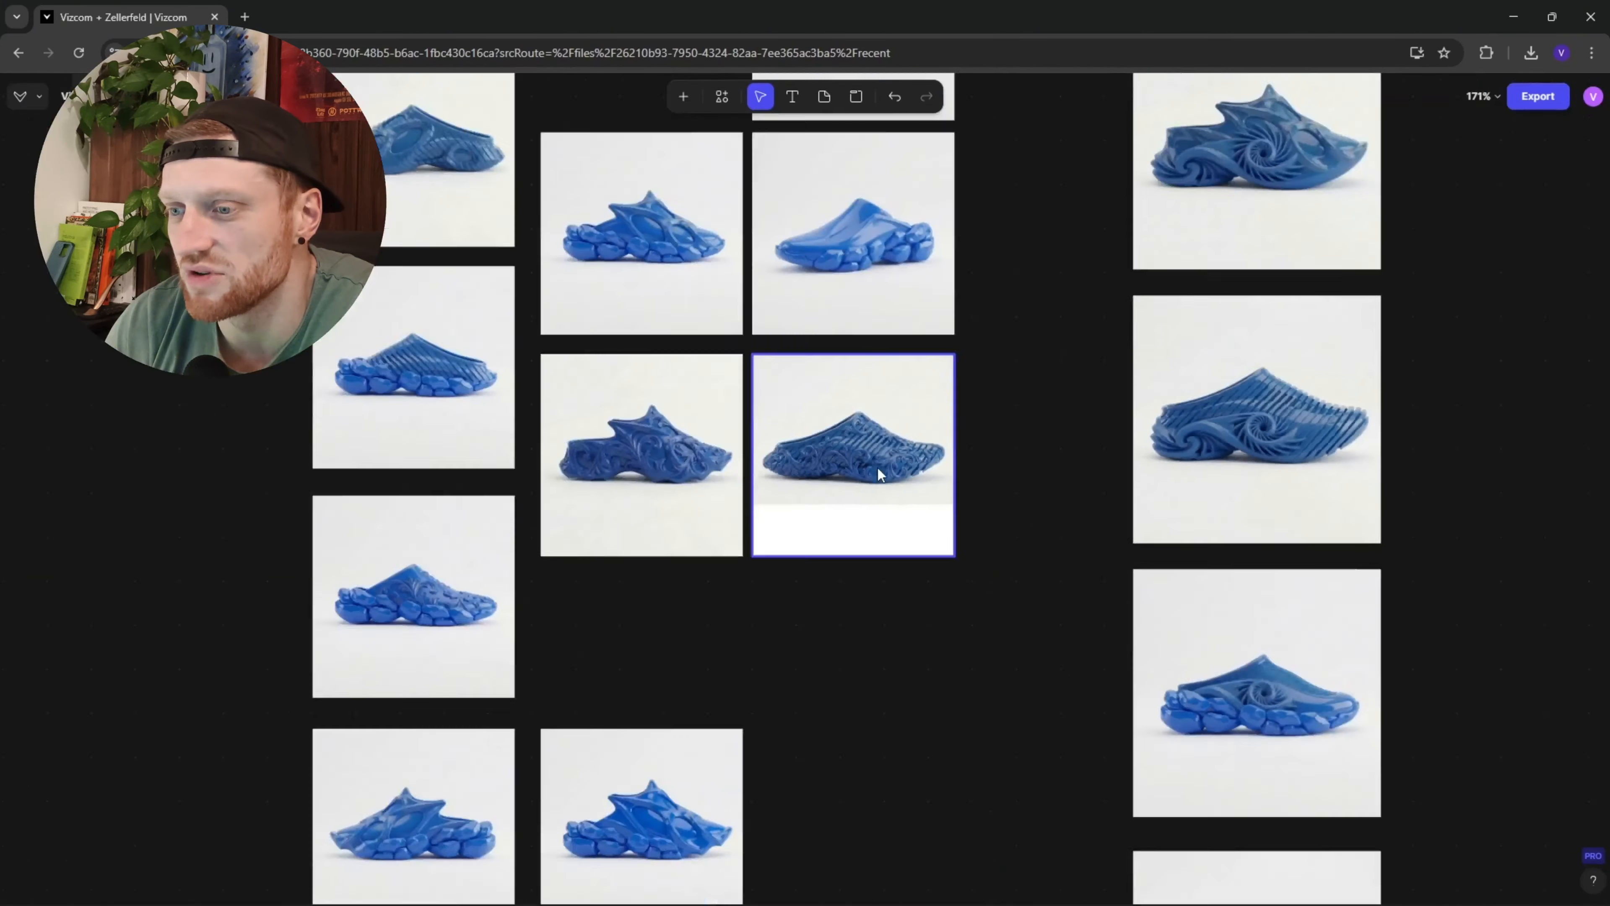
Step: Compare the two opposite-facing spiky shoes with chunky faceted soles at the base of the hybrid cluster
{"action": "scroll", "coordinate": [878, 468], "scroll_direction": "down", "scroll_amount": 2}
{"action": "scroll", "coordinate": [676, 697], "scroll_direction": "up", "scroll_amount": 6}
{"action": "scroll", "coordinate": [770, 589], "scroll_direction": "right", "scroll_amount": 3}
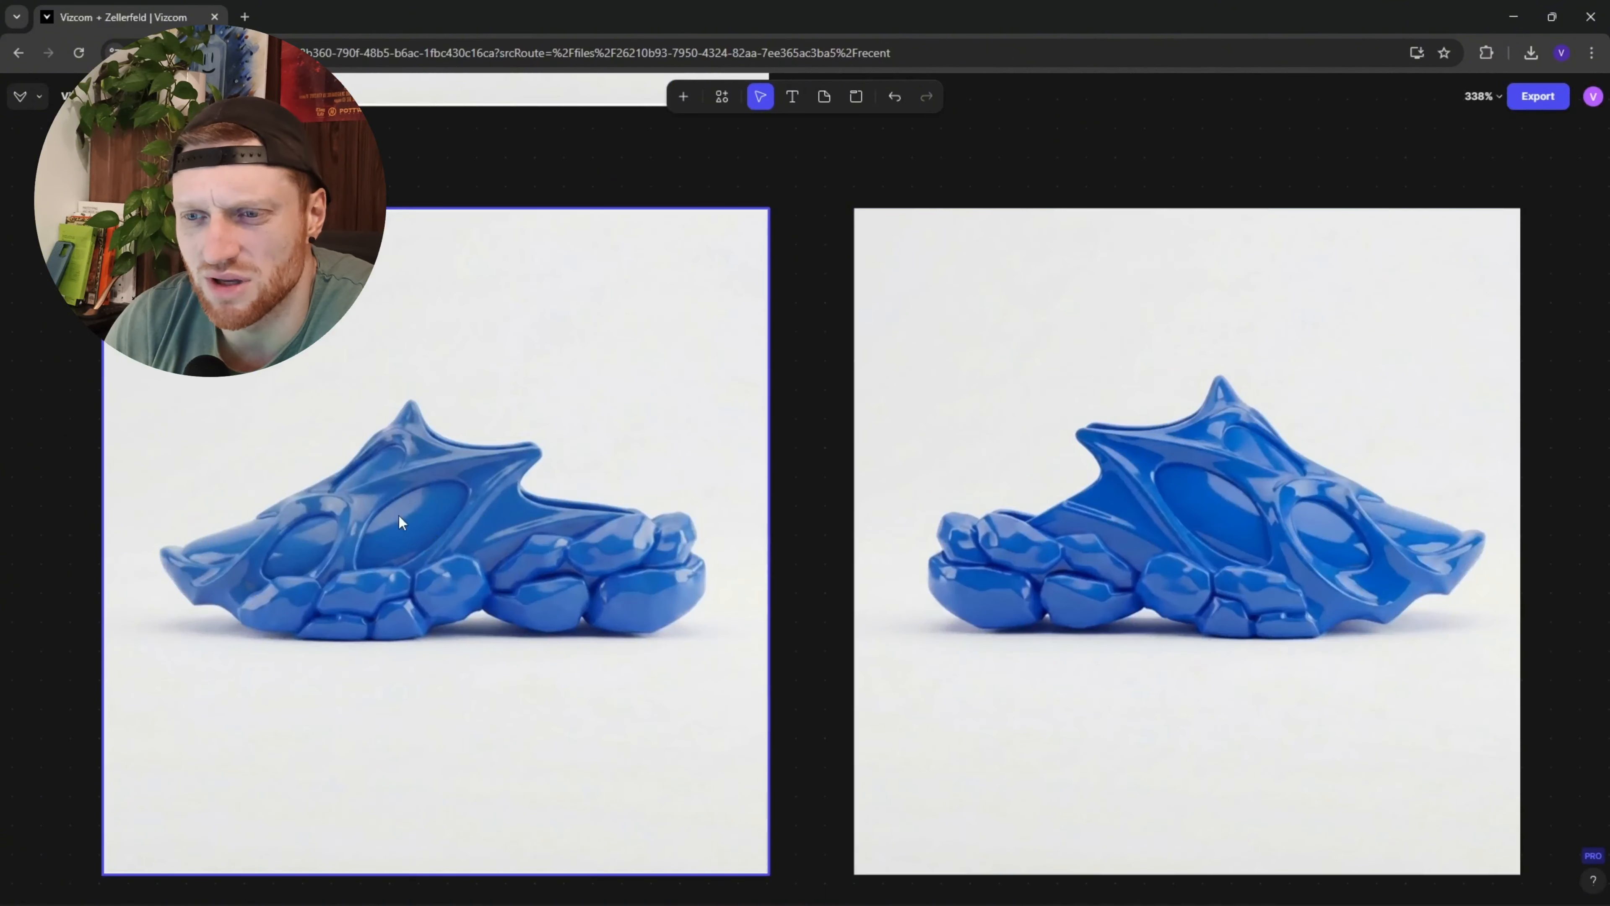
{"action": "scroll", "coordinate": [1117, 560], "scroll_direction": "down", "scroll_amount": 3}
{"action": "left_click_drag", "start_coordinate": [1350, 505], "coordinate": [654, 462]}
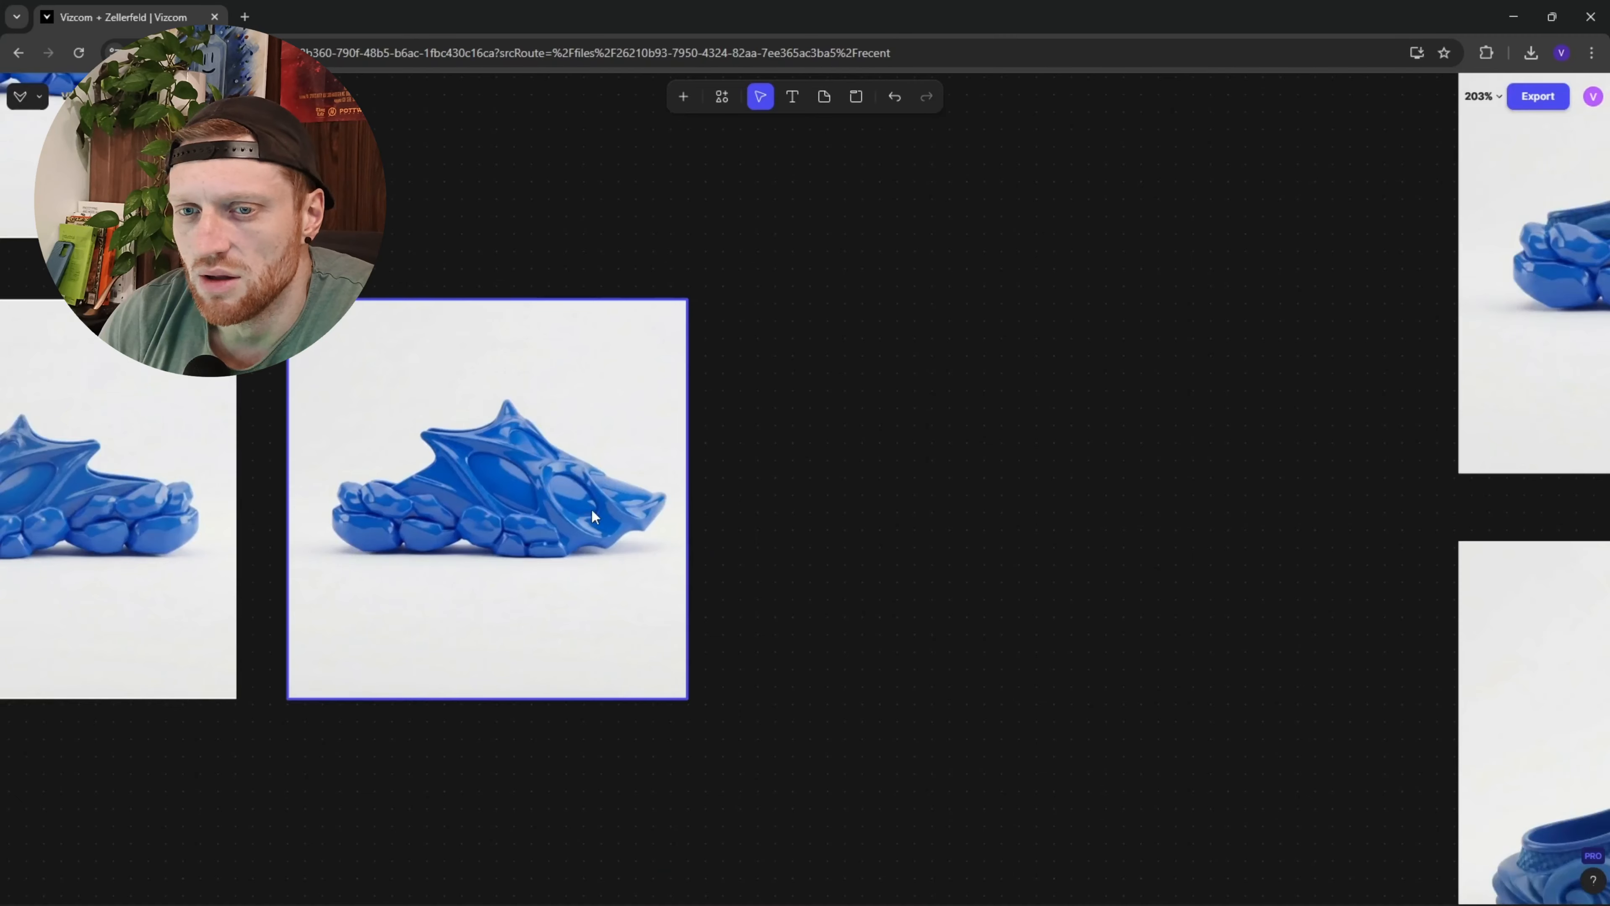
{"action": "scroll", "coordinate": [589, 511], "scroll_direction": "left", "scroll_amount": 4}
{"action": "scroll", "coordinate": [585, 494], "scroll_direction": "right", "scroll_amount": 6}
Step: Inspect the column of swirl-patterned hybrids, including the ribbed, chunky-soled and scroll-relief versions
{"action": "scroll", "coordinate": [717, 470], "scroll_direction": "down", "scroll_amount": 4}
{"action": "left_click_drag", "start_coordinate": [1113, 190], "coordinate": [674, 647]}
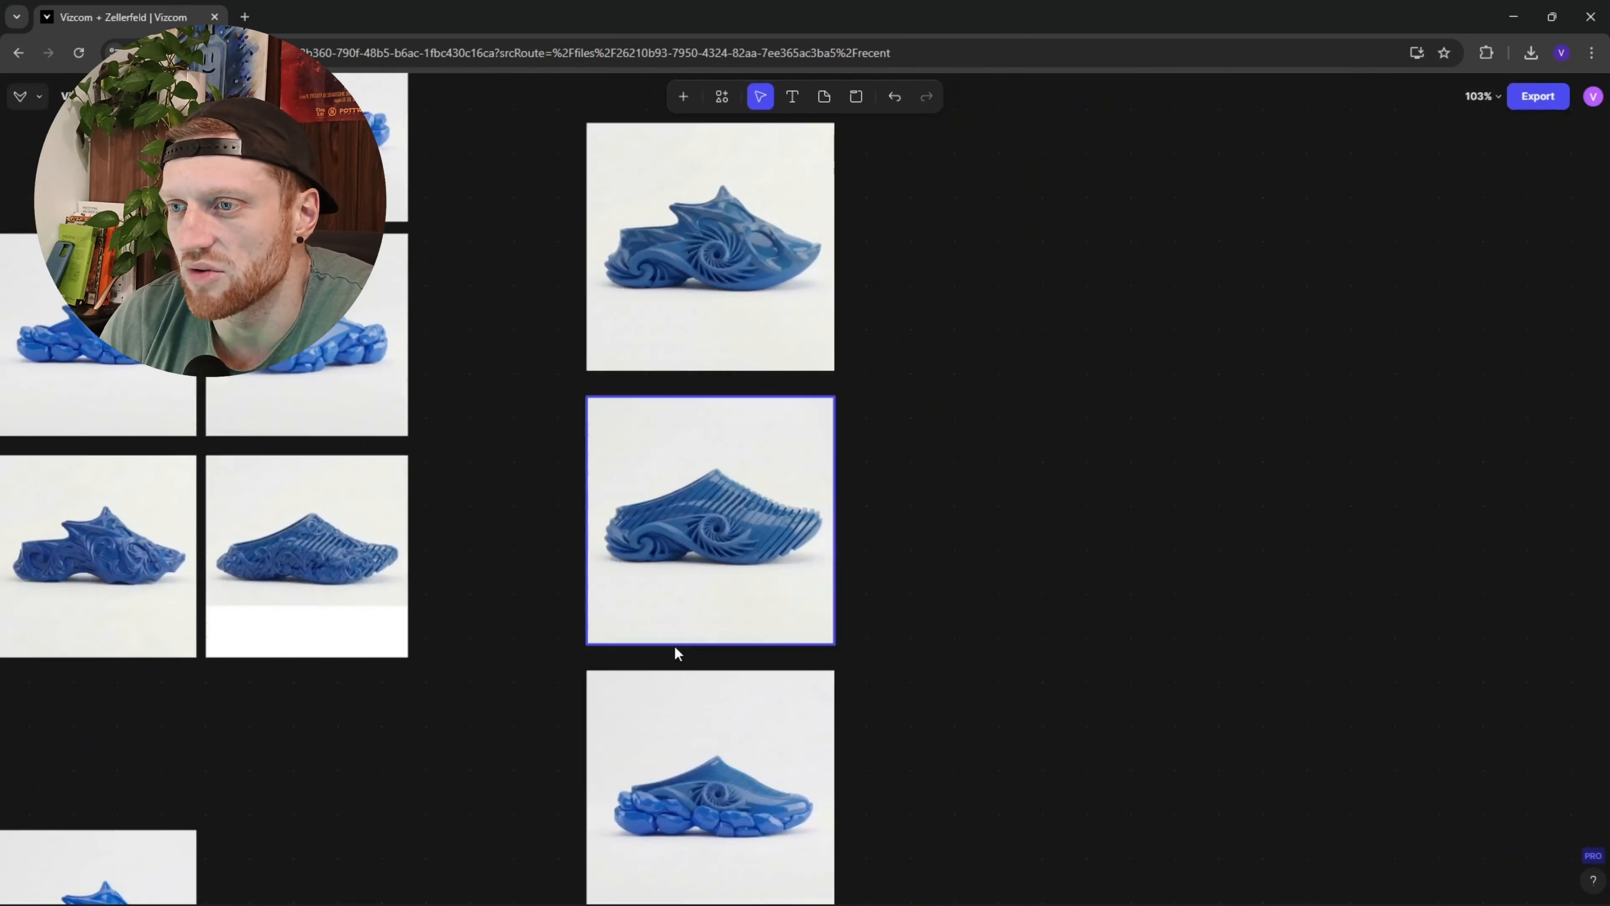
{"action": "scroll", "coordinate": [672, 463], "scroll_direction": "up", "scroll_amount": 3}
{"action": "scroll", "coordinate": [653, 350], "scroll_direction": "up", "scroll_amount": 5}
{"action": "scroll", "coordinate": [708, 356], "scroll_direction": "down", "scroll_amount": 4}
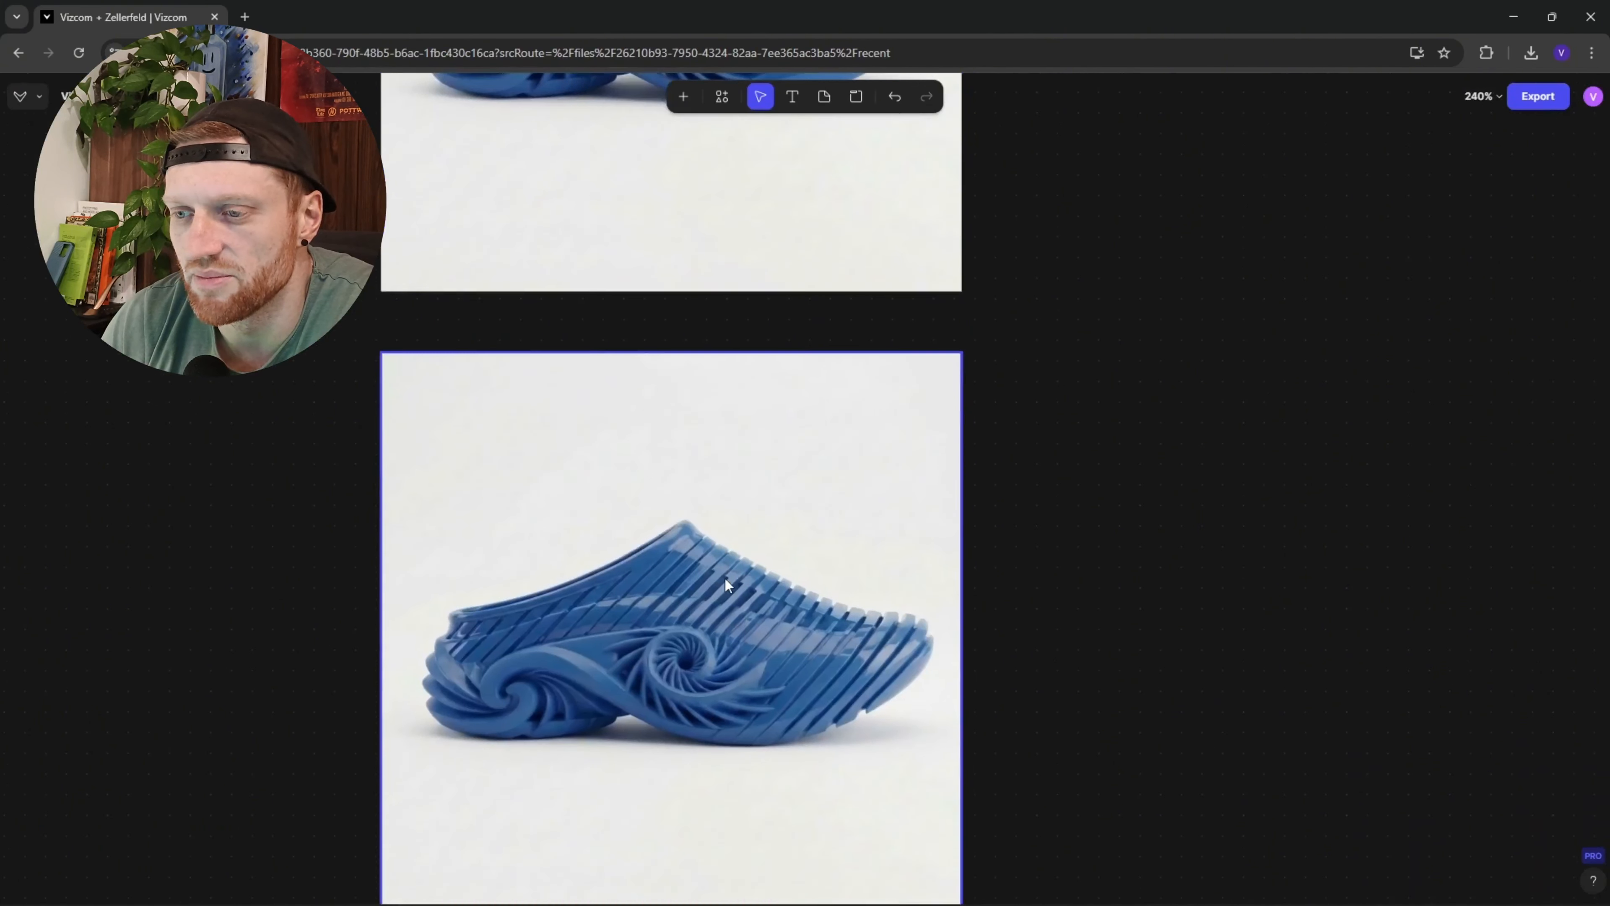
{"action": "scroll", "coordinate": [724, 585], "scroll_direction": "down", "scroll_amount": 10}
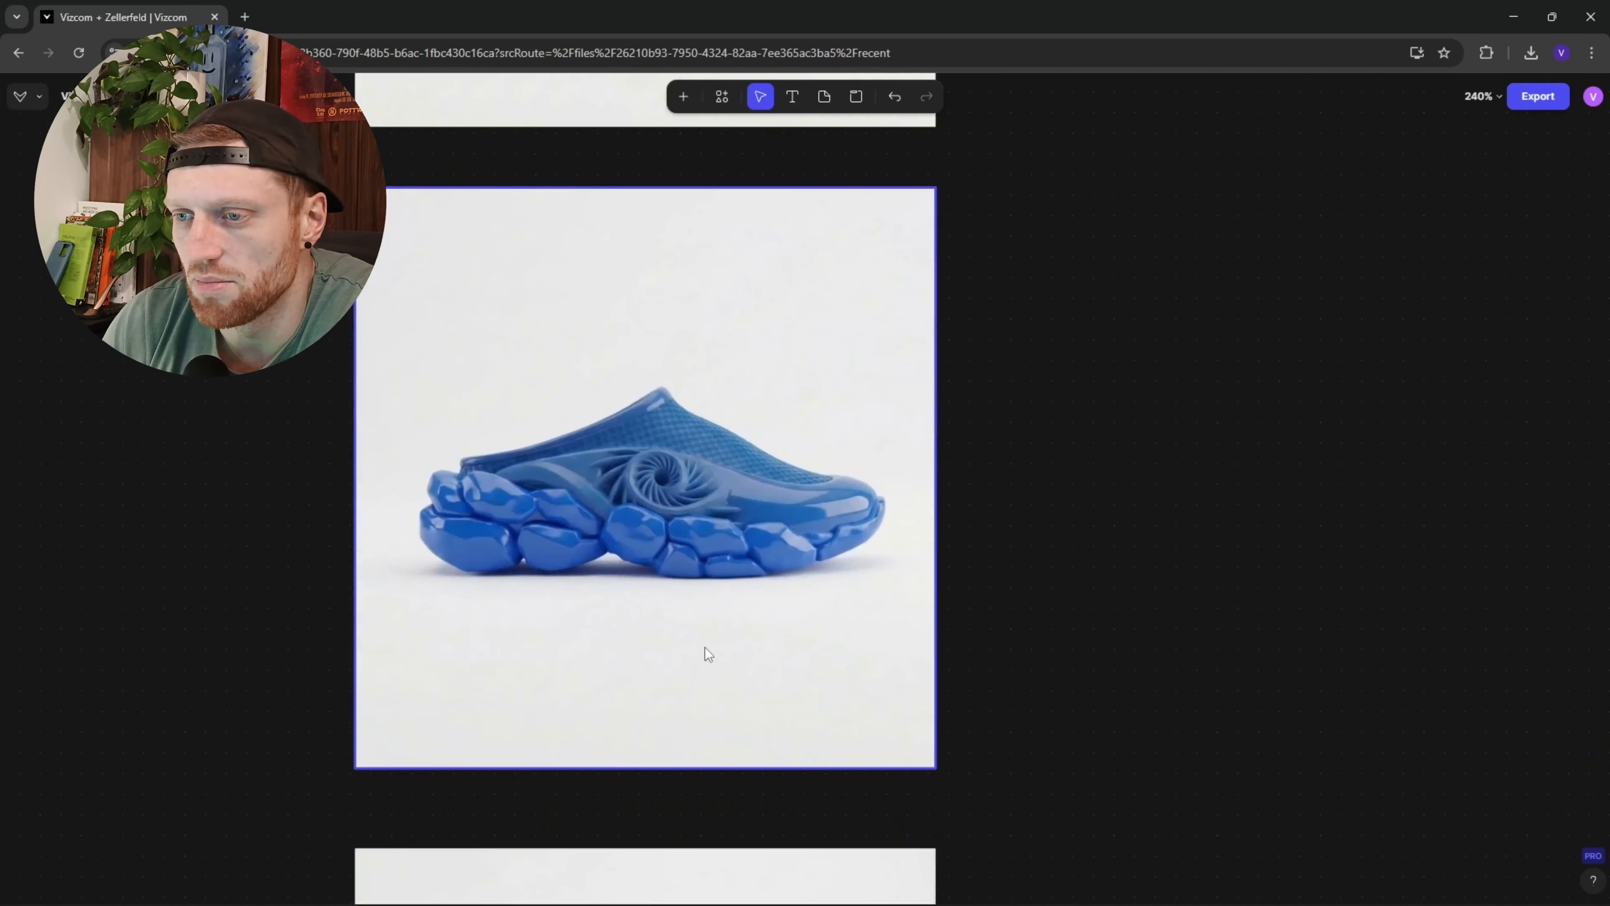
{"action": "scroll", "coordinate": [729, 571], "scroll_direction": "down", "scroll_amount": 10}
{"action": "scroll", "coordinate": [711, 516], "scroll_direction": "up", "scroll_amount": 3}
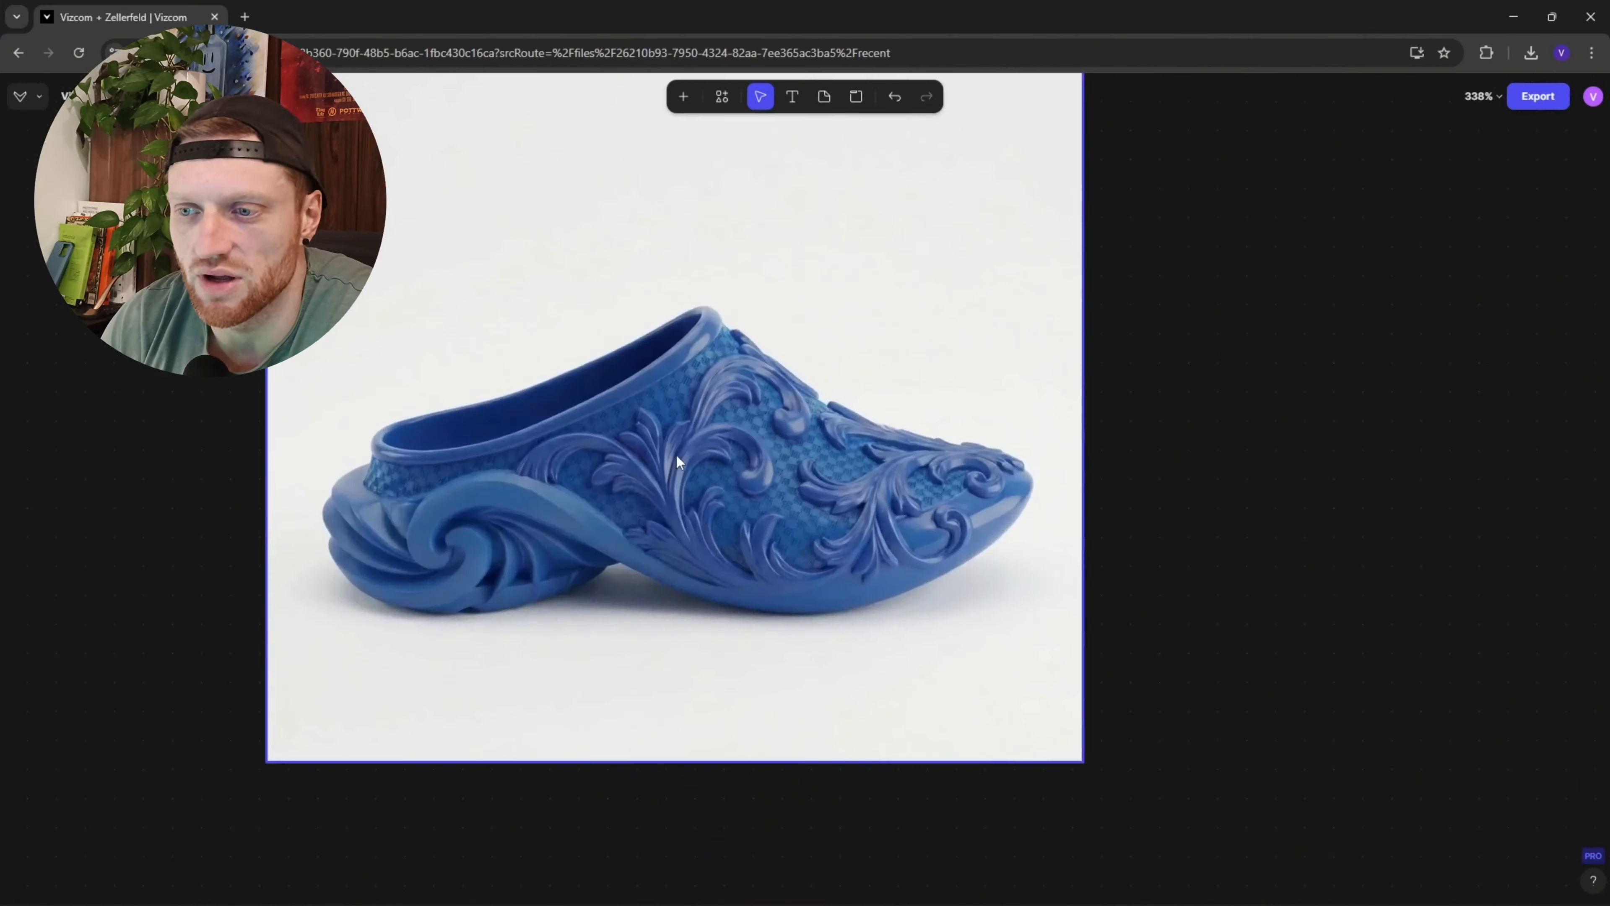
Step: Review the front, top and angled views generated from the selected shoe side views with the New view node
{"action": "scroll", "coordinate": [676, 453], "scroll_direction": "down", "scroll_amount": 10}
{"action": "scroll", "coordinate": [502, 487], "scroll_direction": "up", "scroll_amount": 6}
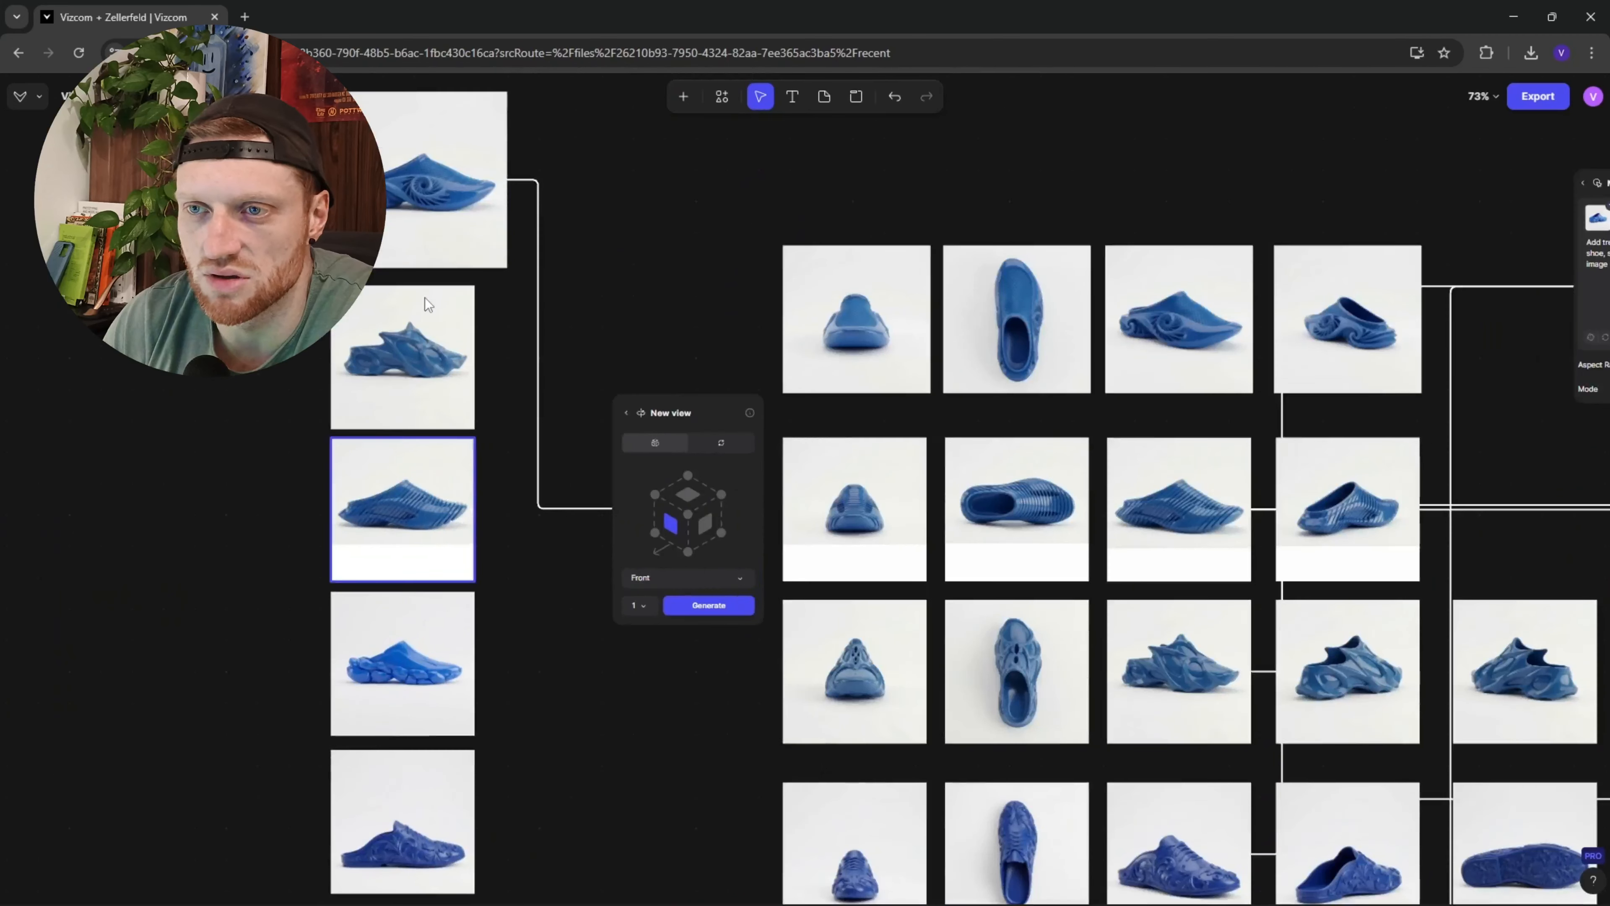
{"action": "scroll", "coordinate": [413, 433], "scroll_direction": "down", "scroll_amount": 2}
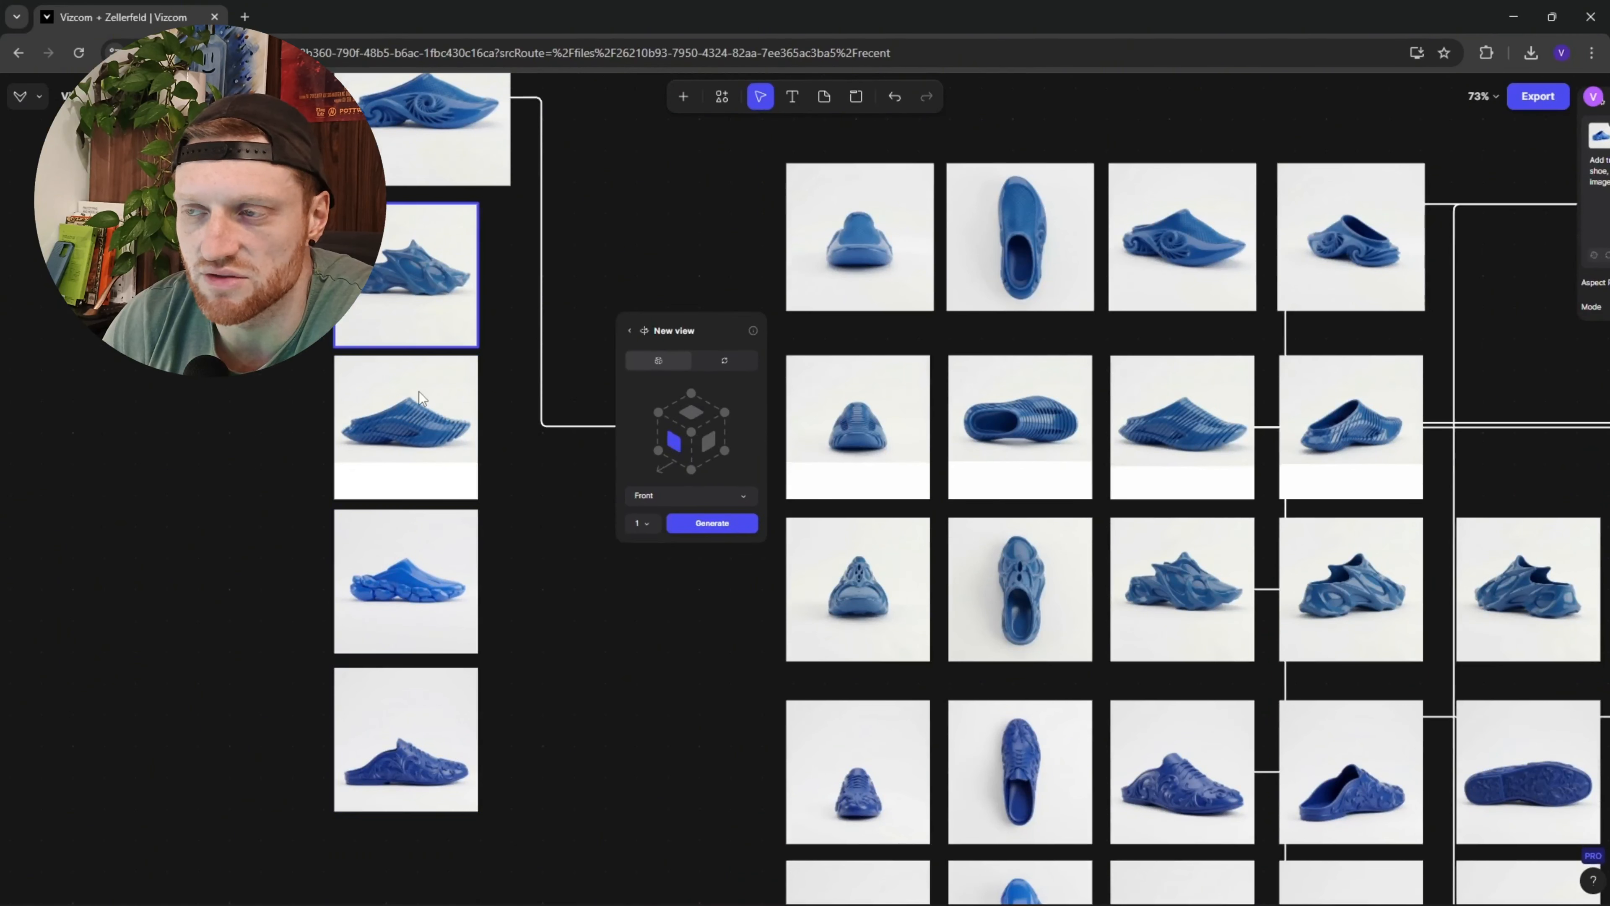
{"action": "scroll", "coordinate": [573, 400], "scroll_direction": "down", "scroll_amount": 3}
{"action": "scroll", "coordinate": [607, 300], "scroll_direction": "up", "scroll_amount": 7}
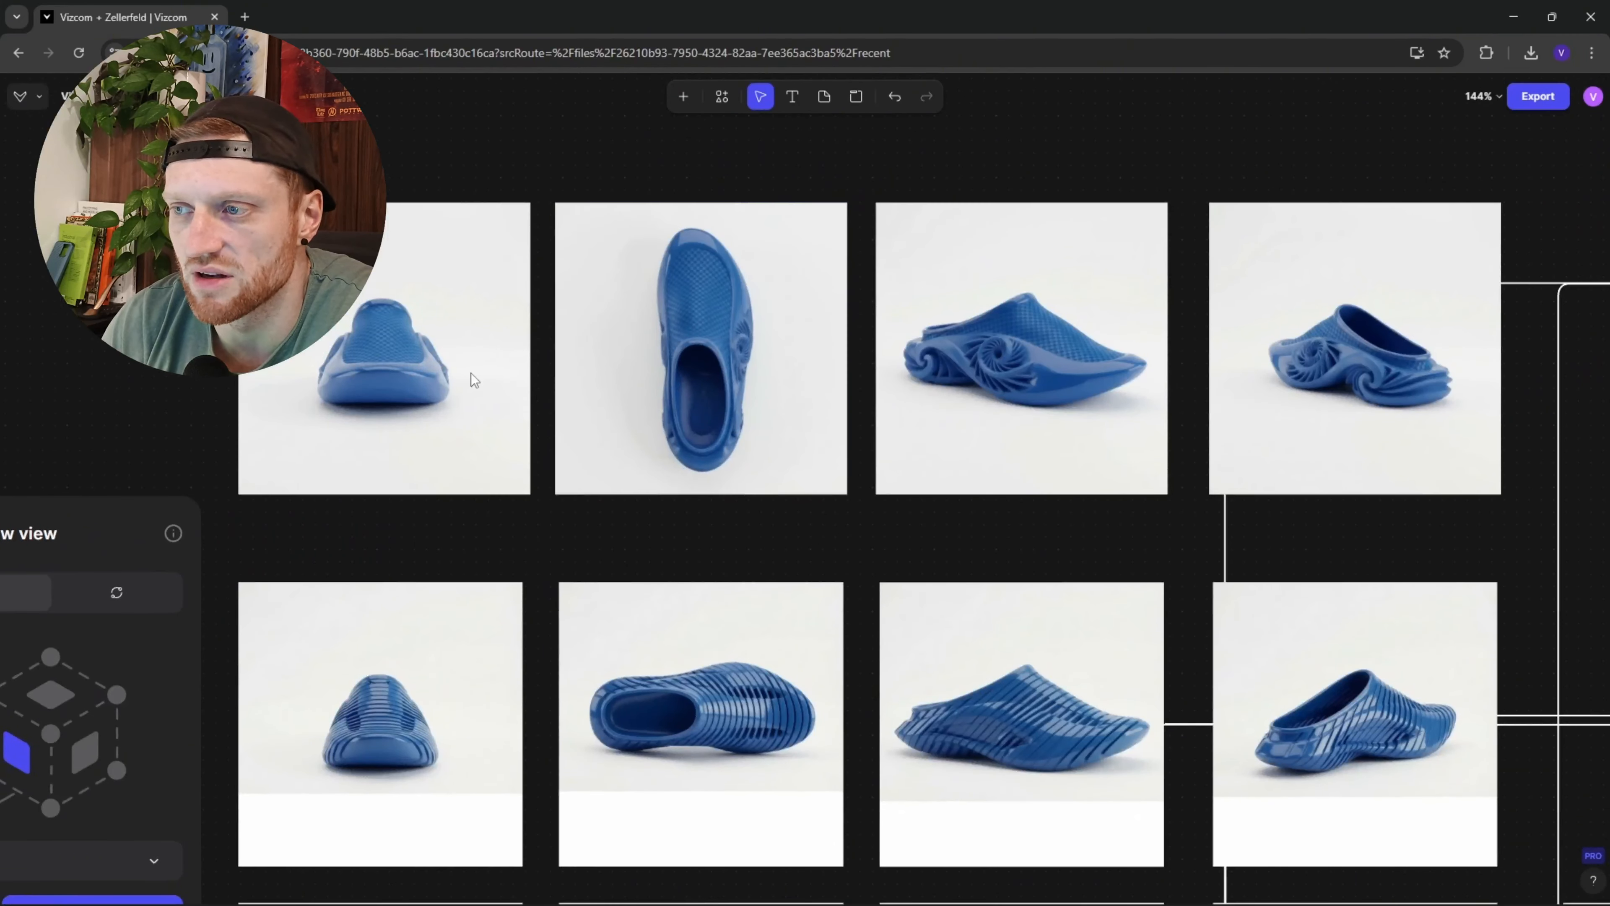
{"action": "scroll", "coordinate": [999, 441], "scroll_direction": "up", "scroll_amount": 3}
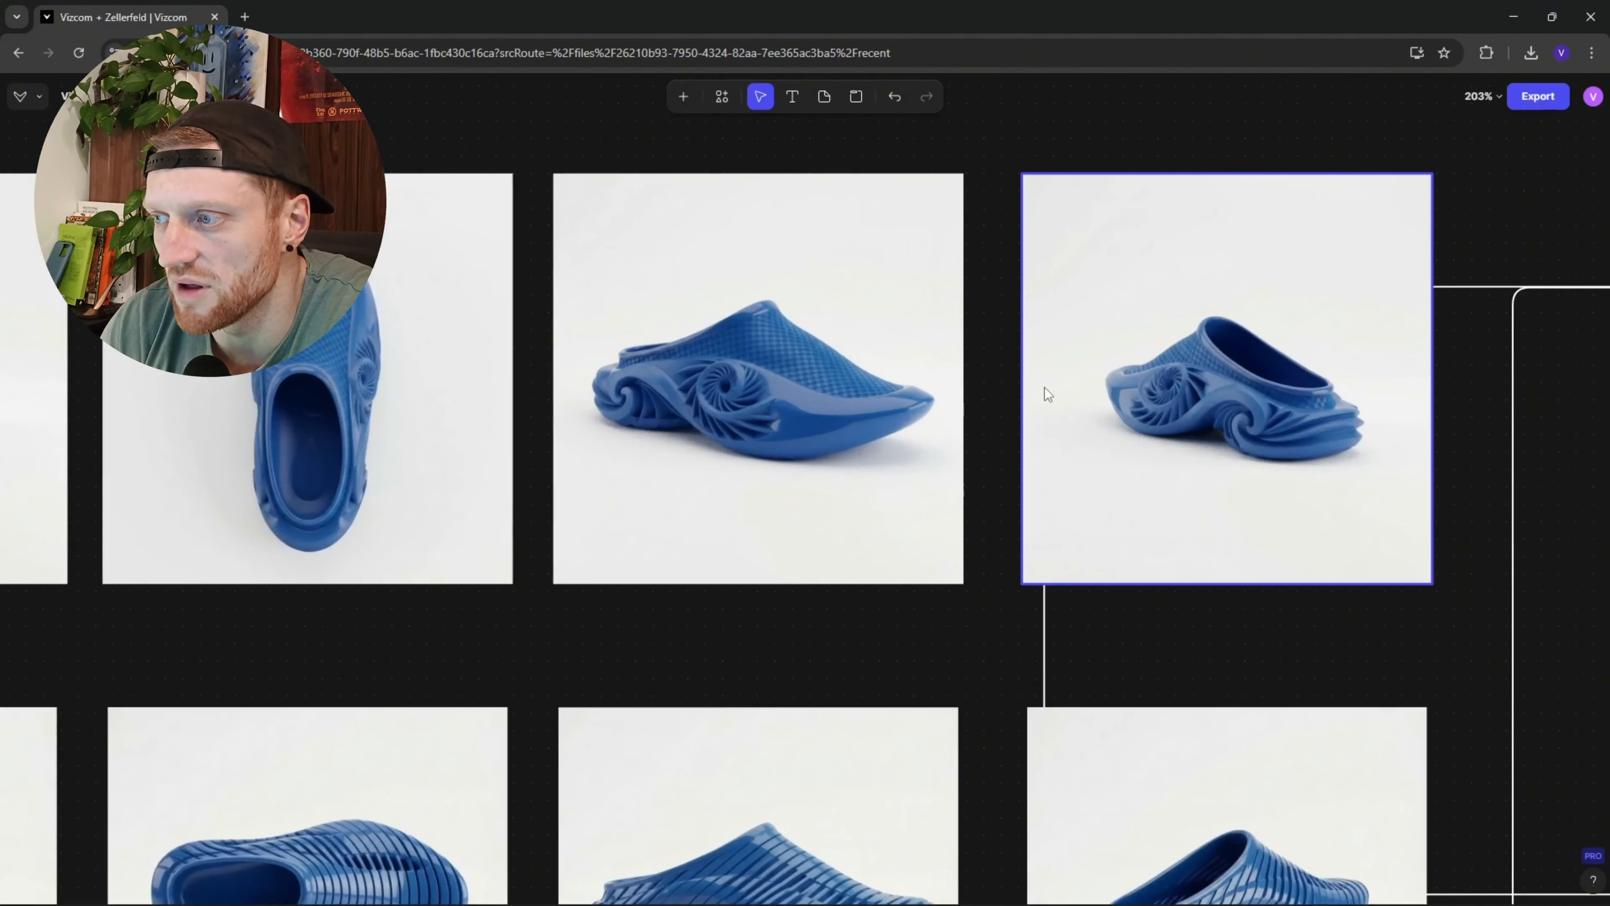
{"action": "scroll", "coordinate": [1048, 395], "scroll_direction": "down", "scroll_amount": 10}
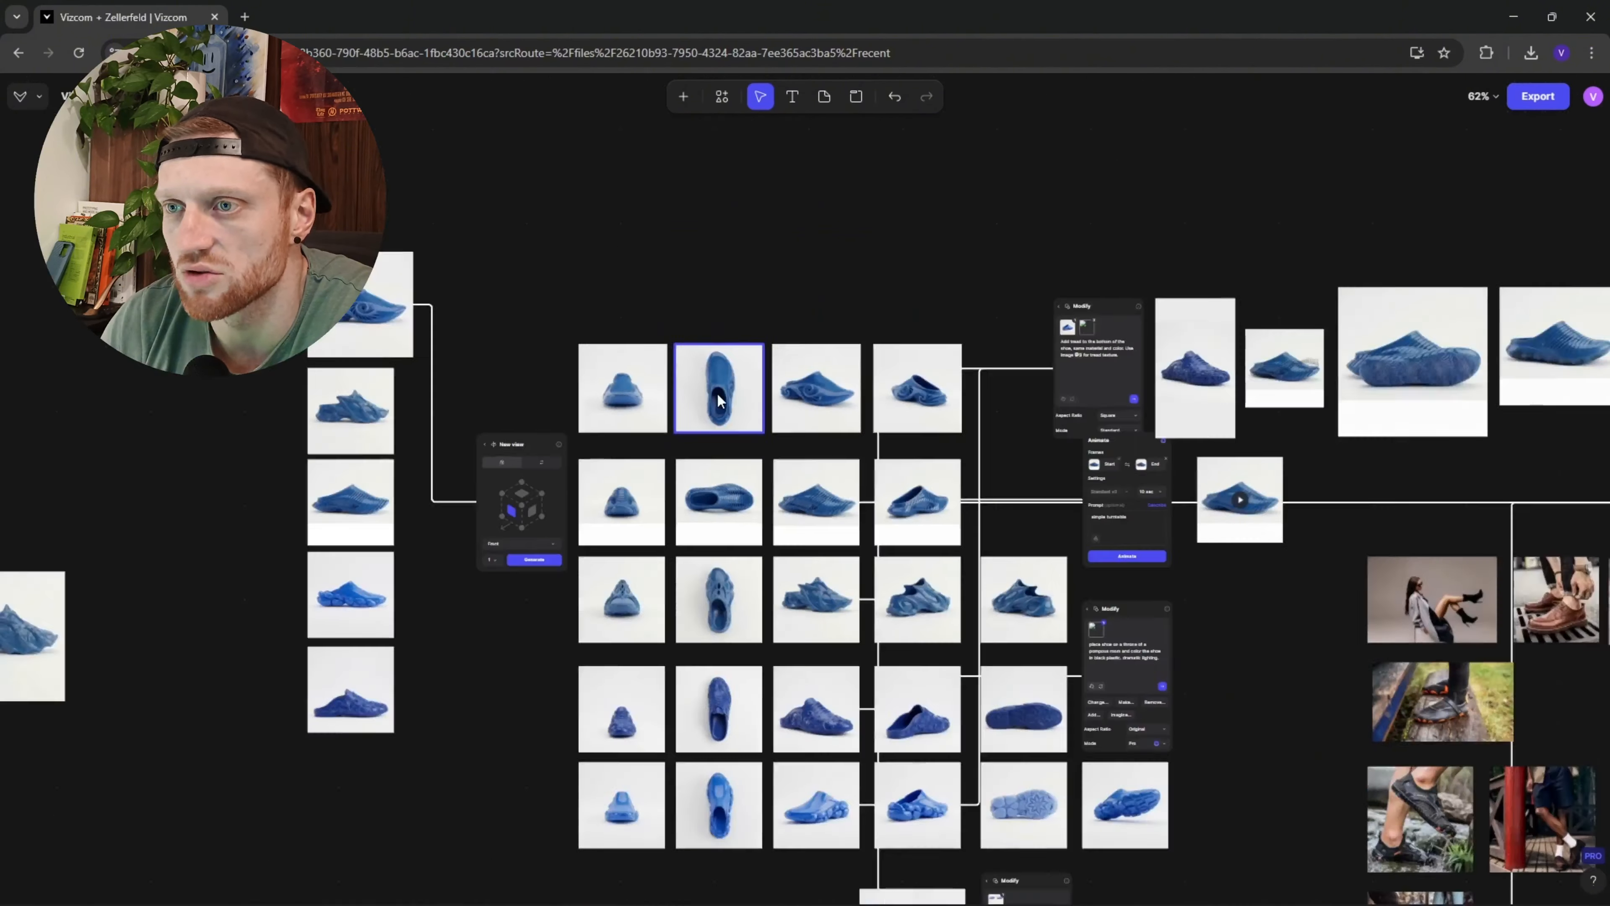
Step: Revisit the earlier New view results and the Modify prompt that adds textured tread to the shoe's bottom
{"action": "scroll", "coordinate": [636, 567], "scroll_direction": "down", "scroll_amount": 10}
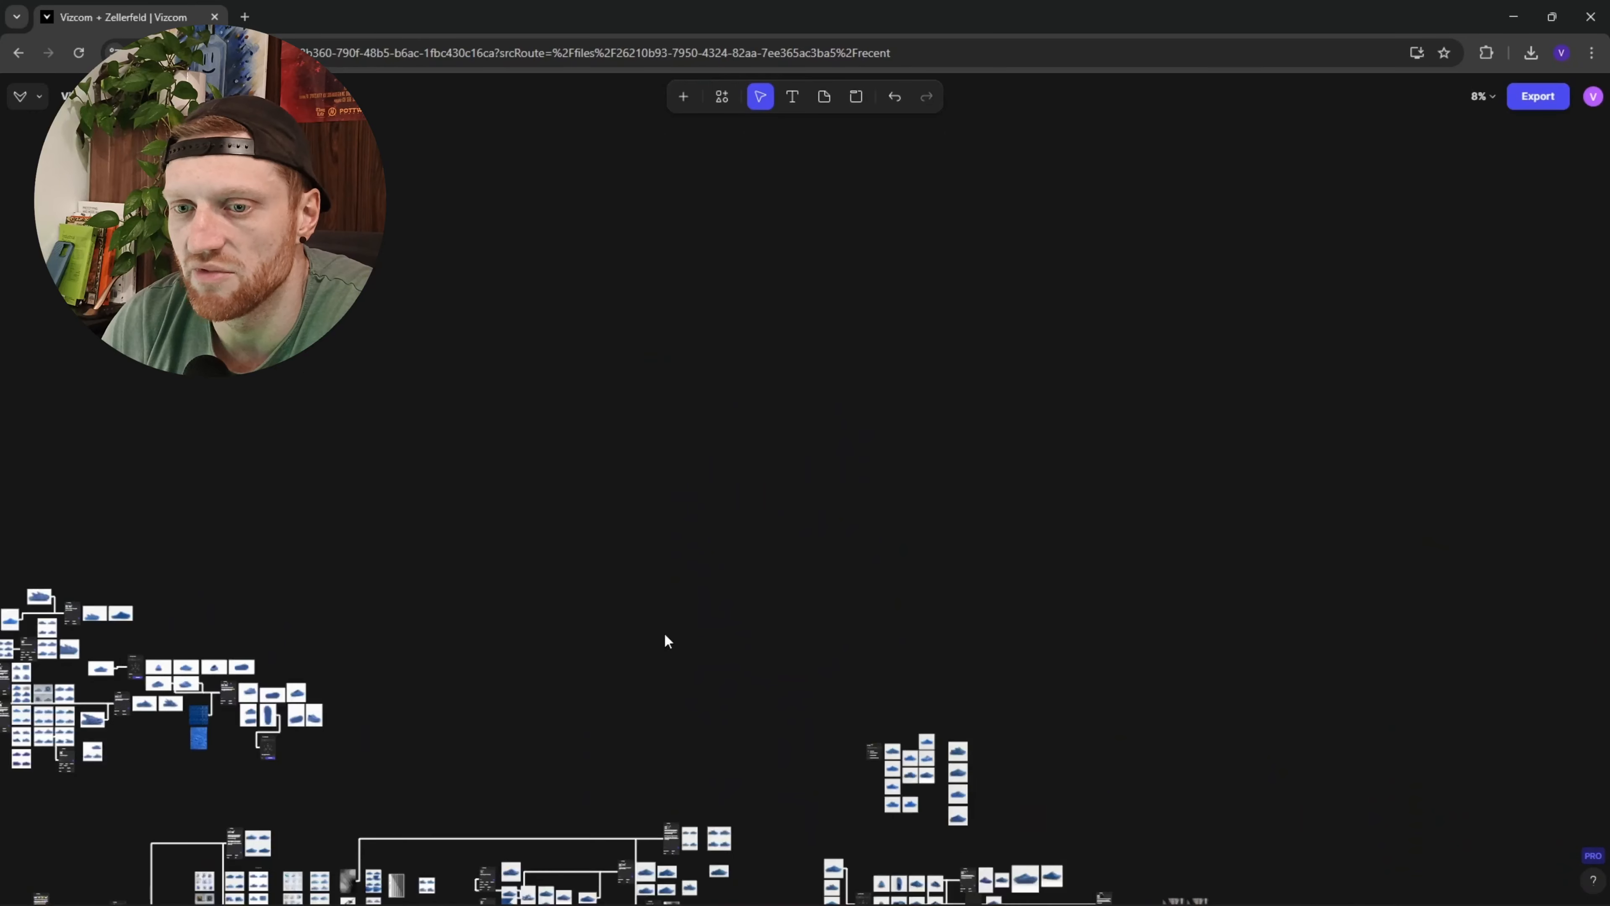
{"action": "scroll", "coordinate": [665, 635], "scroll_direction": "up", "scroll_amount": 10}
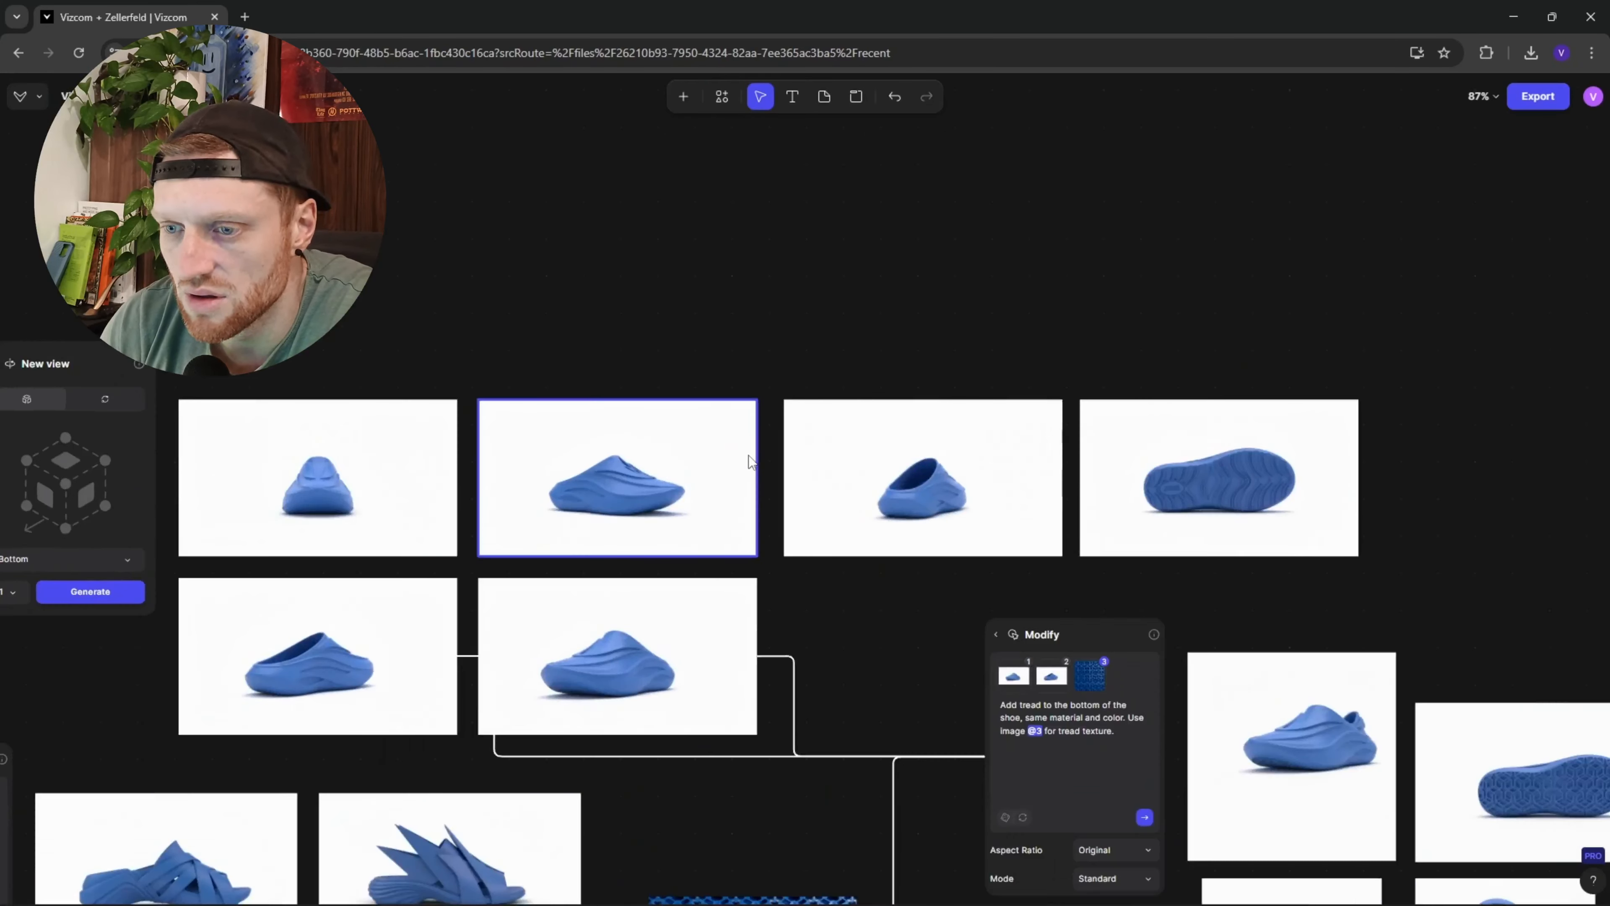
{"action": "scroll", "coordinate": [750, 461], "scroll_direction": "up", "scroll_amount": 2}
{"action": "scroll", "coordinate": [438, 532], "scroll_direction": "down", "scroll_amount": 5}
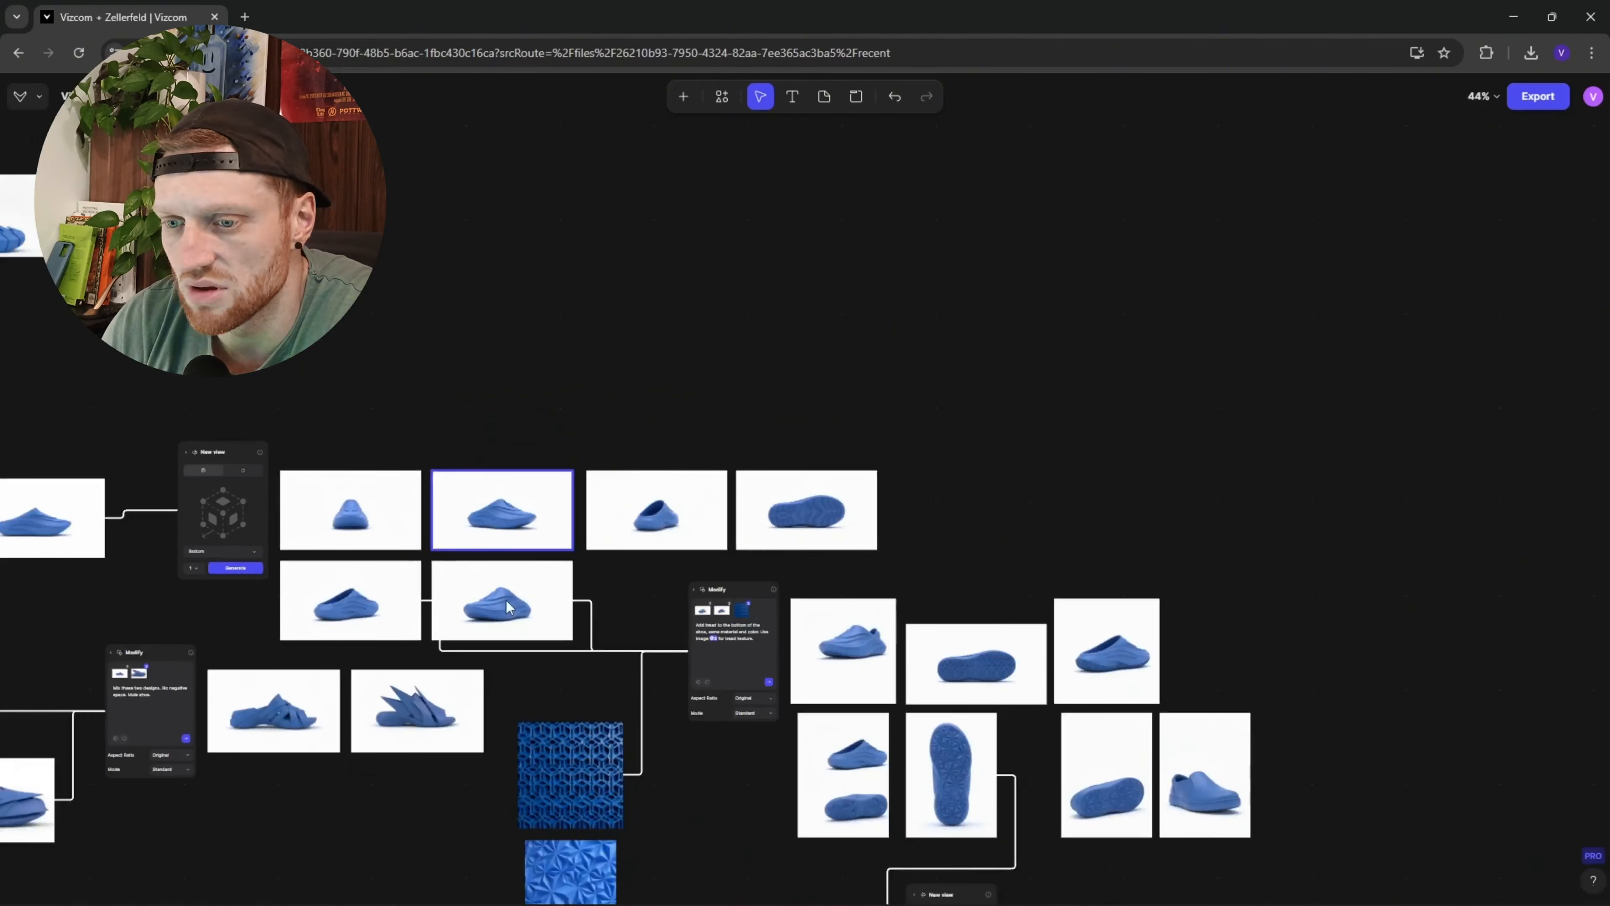
{"action": "left_click_drag", "start_coordinate": [661, 730], "coordinate": [377, 440]}
{"action": "scroll", "coordinate": [378, 439], "scroll_direction": "down", "scroll_amount": 2}
{"action": "left_click_drag", "start_coordinate": [824, 621], "coordinate": [383, 372]}
{"action": "left_click_drag", "start_coordinate": [1019, 793], "coordinate": [269, 515]}
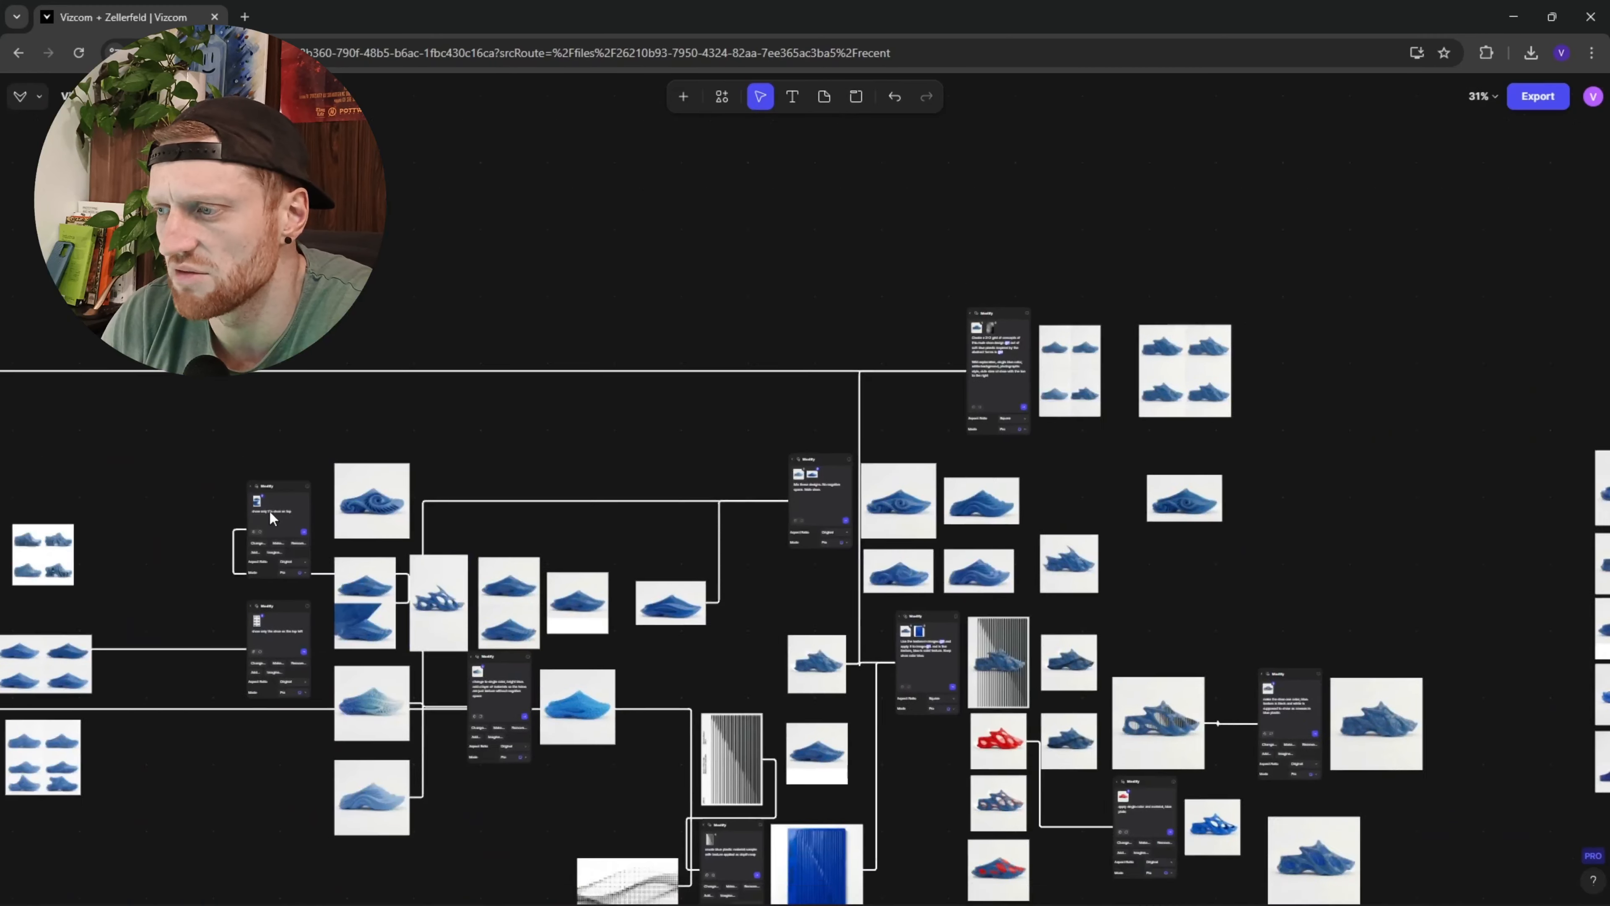
{"action": "left_click_drag", "start_coordinate": [992, 628], "coordinate": [252, 487]}
{"action": "left_click_drag", "start_coordinate": [1119, 591], "coordinate": [764, 547]}
Step: Compare the rows of generated views for the ribbed mule and the spiky shoe
{"action": "scroll", "coordinate": [764, 548], "scroll_direction": "up", "scroll_amount": 5}
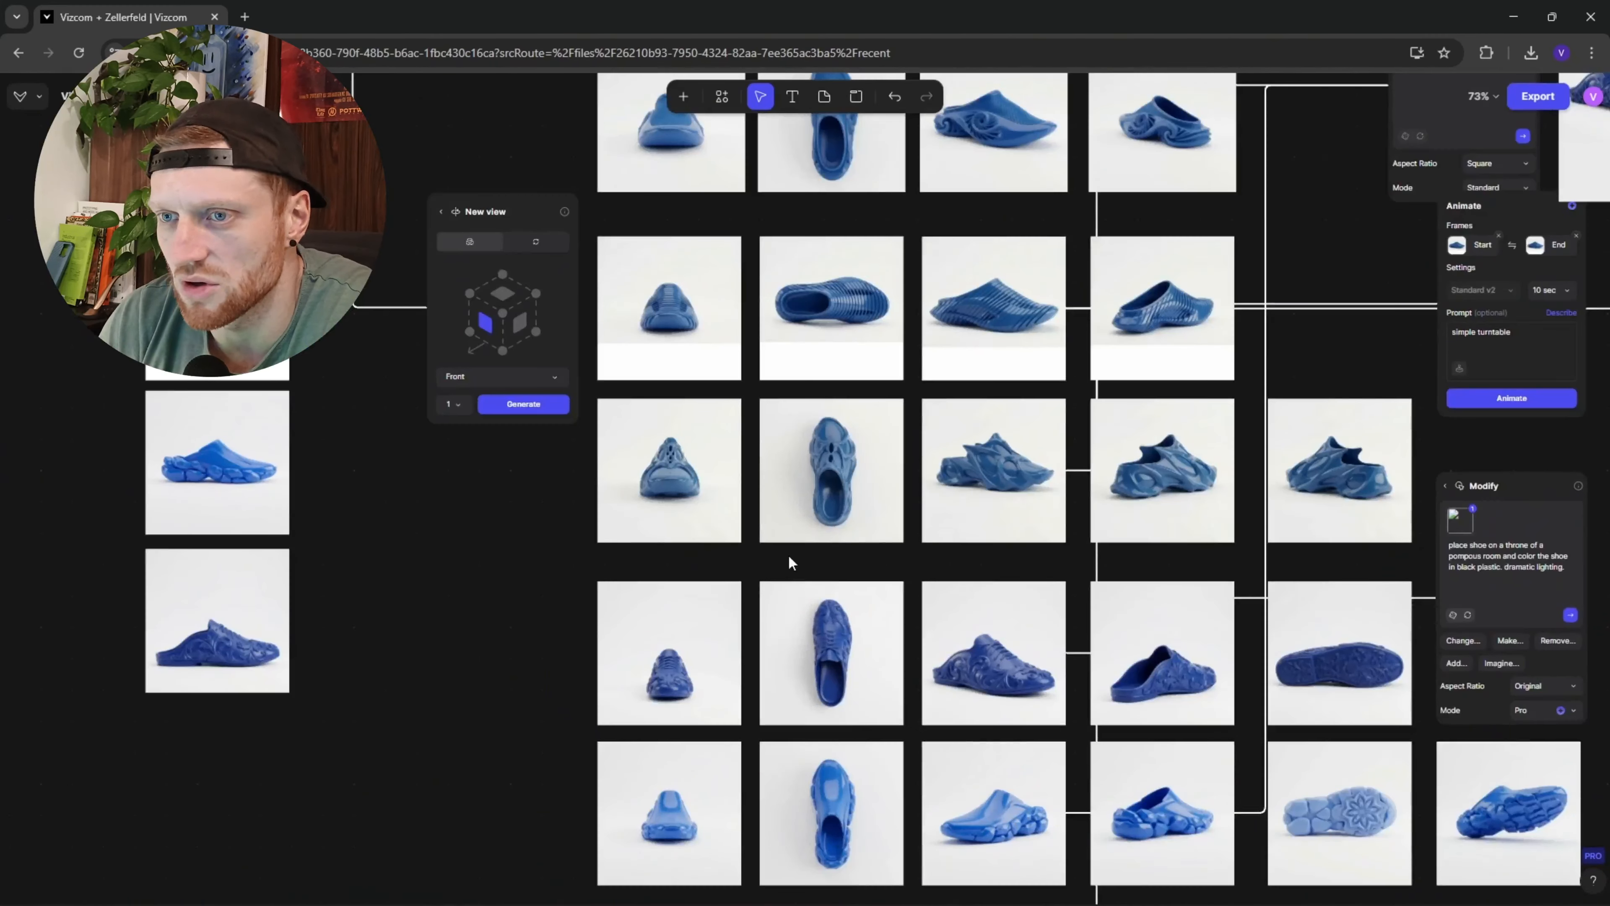
{"action": "scroll", "coordinate": [632, 258], "scroll_direction": "up", "scroll_amount": 5}
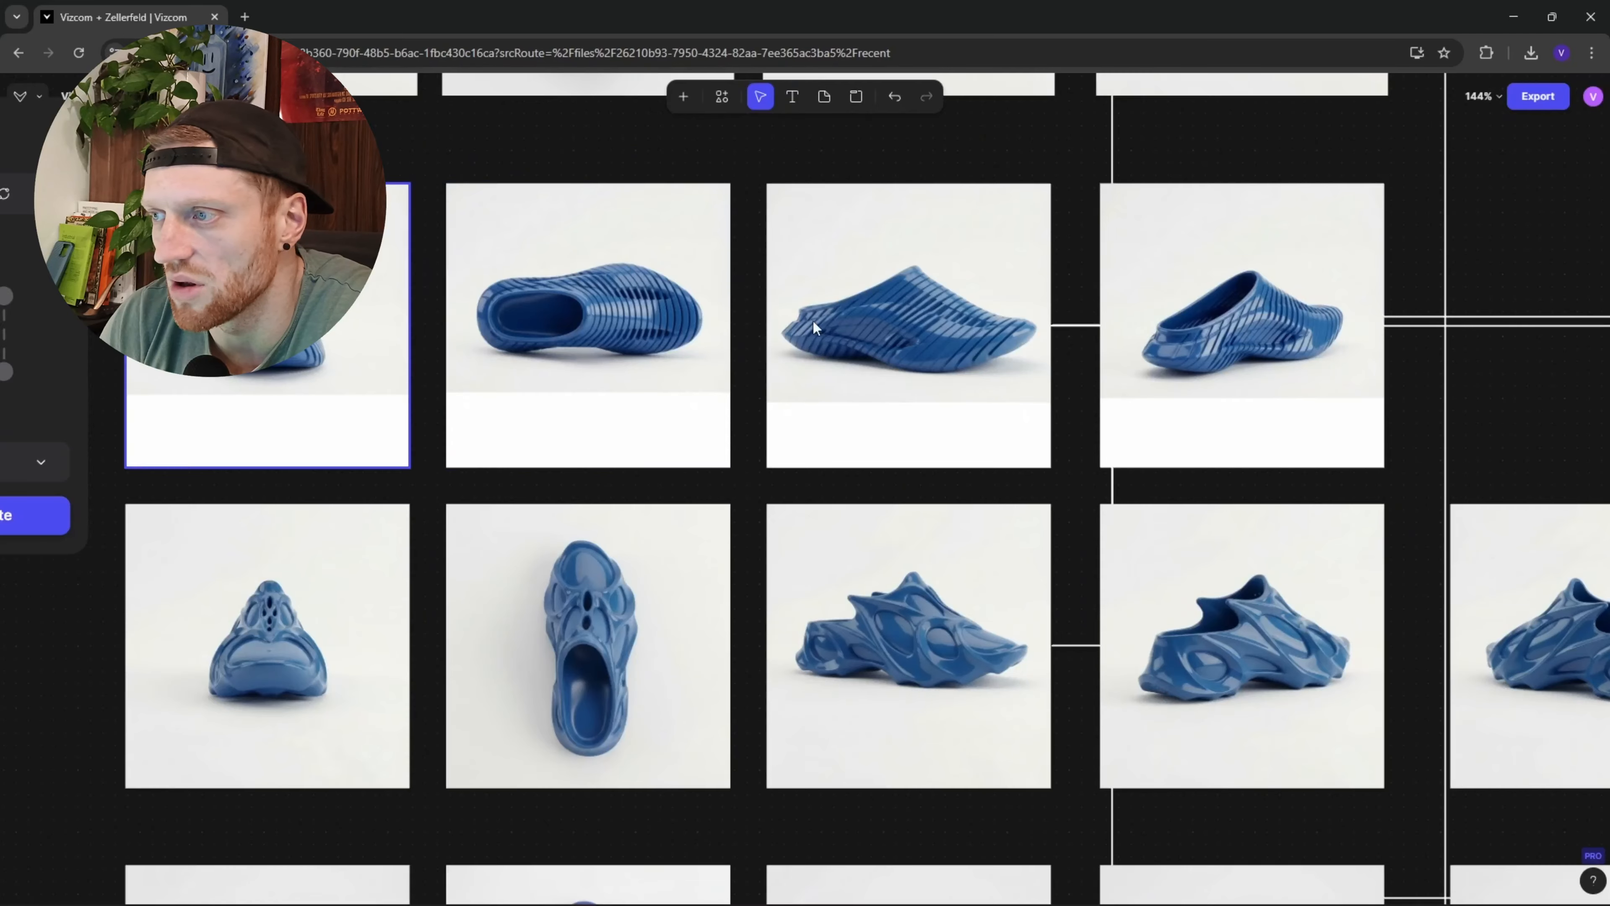
{"action": "left_click_drag", "start_coordinate": [1046, 509], "coordinate": [1017, 290]}
{"action": "left_click_drag", "start_coordinate": [921, 494], "coordinate": [798, 384]}
{"action": "scroll", "coordinate": [677, 393], "scroll_direction": "down", "scroll_amount": 1}
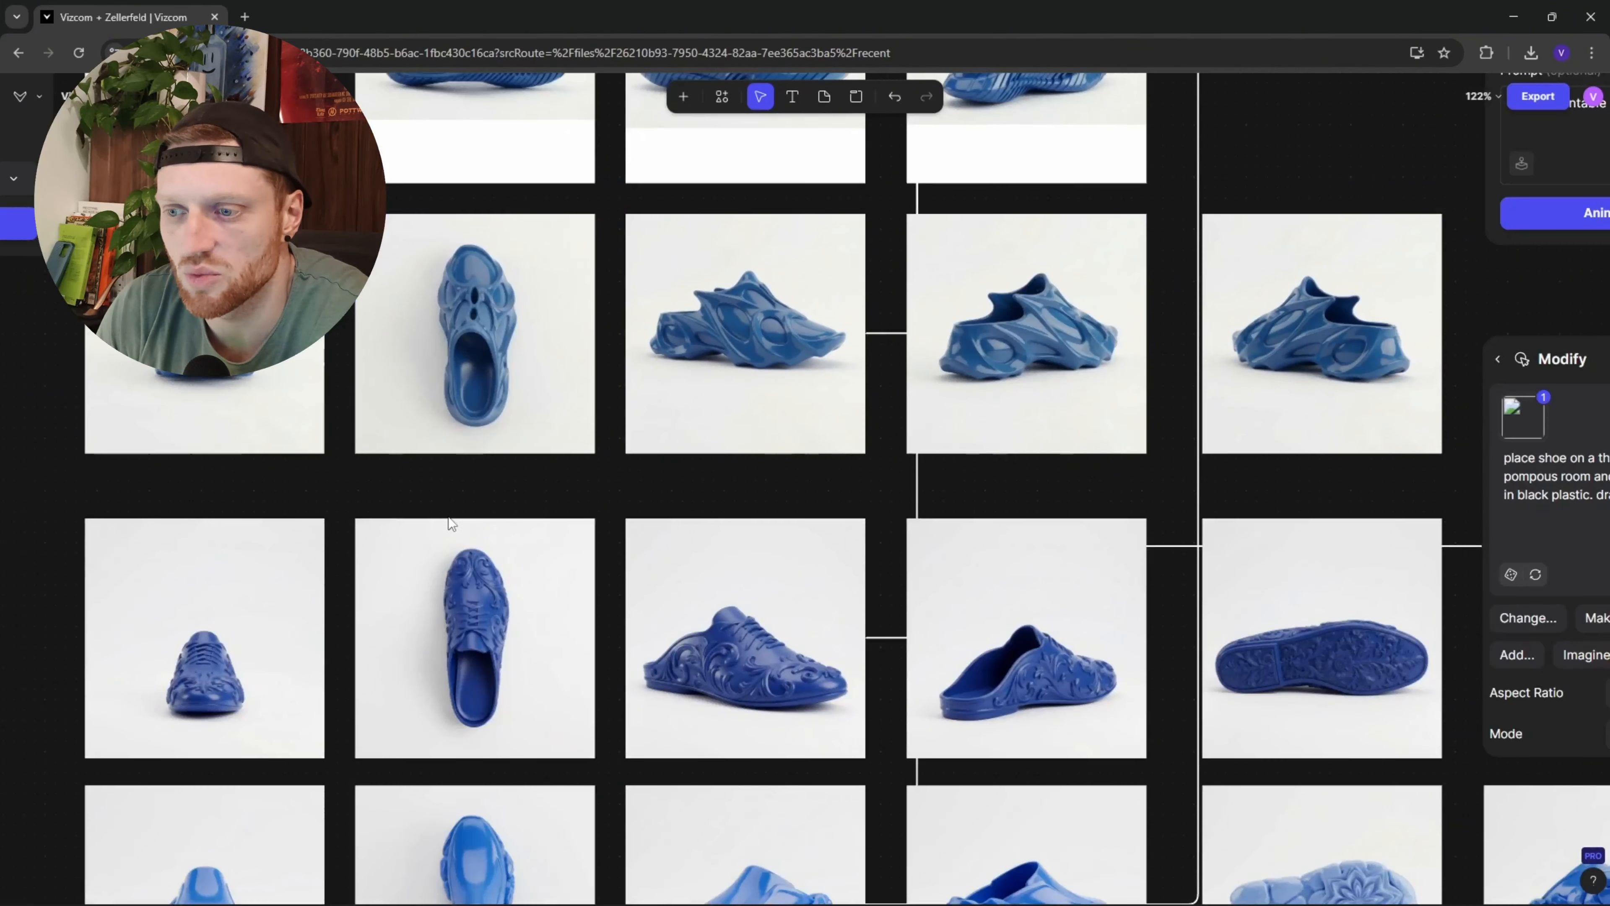
Step: Examine the sole views of the scroll-relief mule and the chunky-soled shoe
{"action": "scroll", "coordinate": [451, 523], "scroll_direction": "up", "scroll_amount": 1}
{"action": "left_click", "coordinate": [381, 484]}
{"action": "left_click_drag", "start_coordinate": [1351, 459], "coordinate": [1185, 418]}
{"action": "scroll", "coordinate": [1431, 426], "scroll_direction": "up", "scroll_amount": 4}
{"action": "left_click_drag", "start_coordinate": [1431, 426], "coordinate": [1361, 437]}
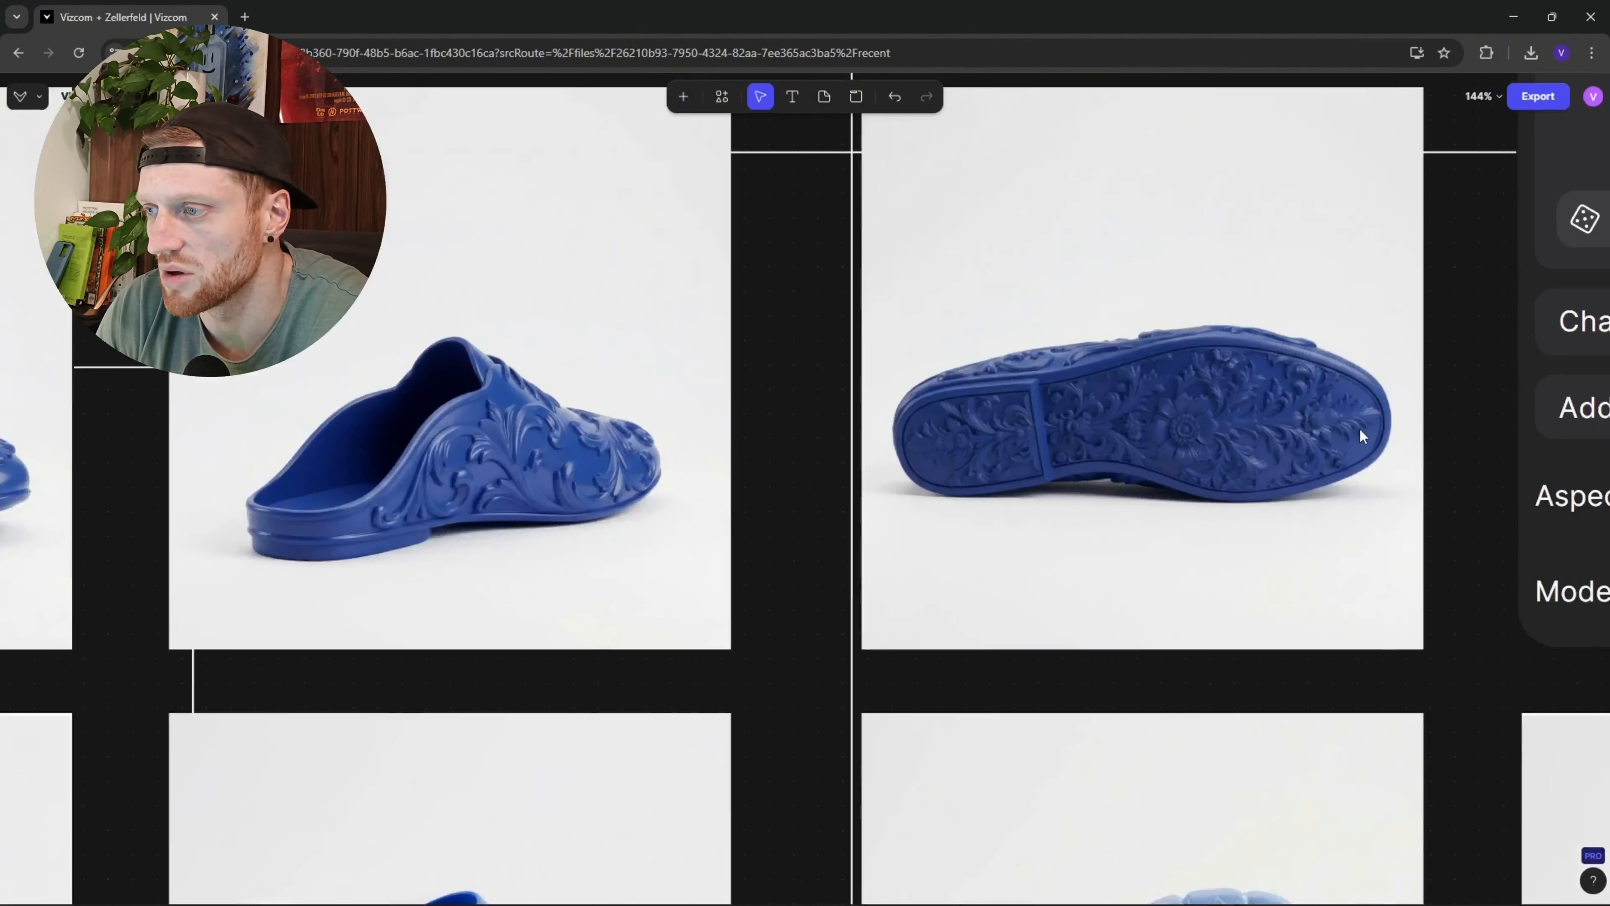
{"action": "left_click_drag", "start_coordinate": [1241, 637], "coordinate": [1218, 337]}
{"action": "scroll", "coordinate": [1204, 641], "scroll_direction": "down", "scroll_amount": 4}
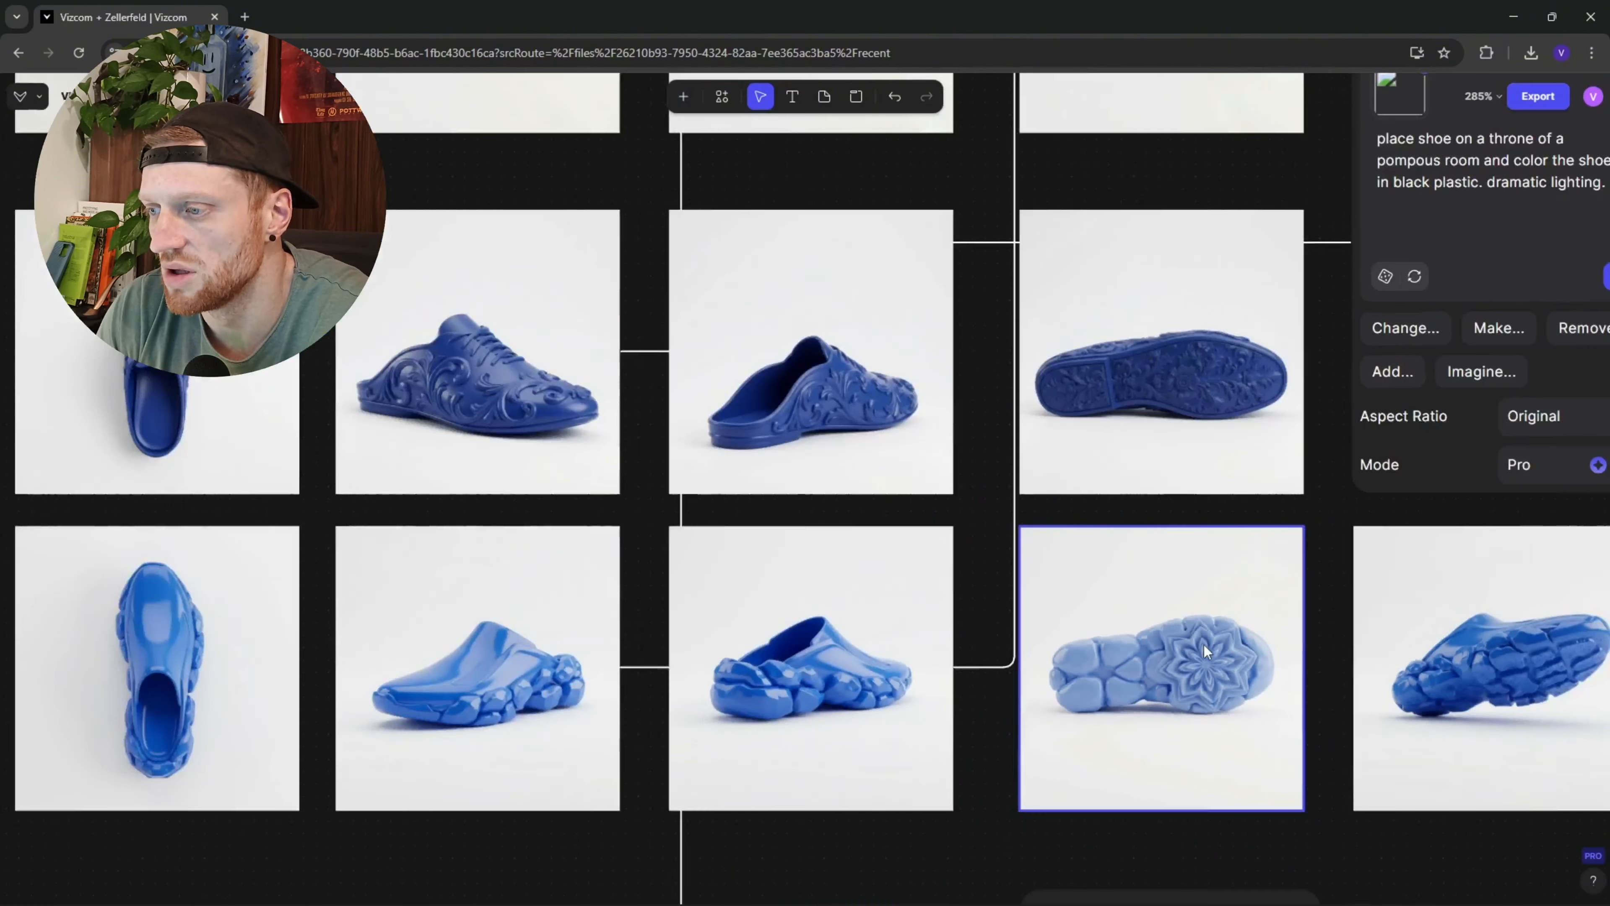
Step: Inspect the Modify prompt placing the shoe on a throne and the Animate node with the simple turntable prompt
{"action": "left_click_drag", "start_coordinate": [1163, 571], "coordinate": [898, 616]}
{"action": "scroll", "coordinate": [897, 616], "scroll_direction": "down", "scroll_amount": 1}
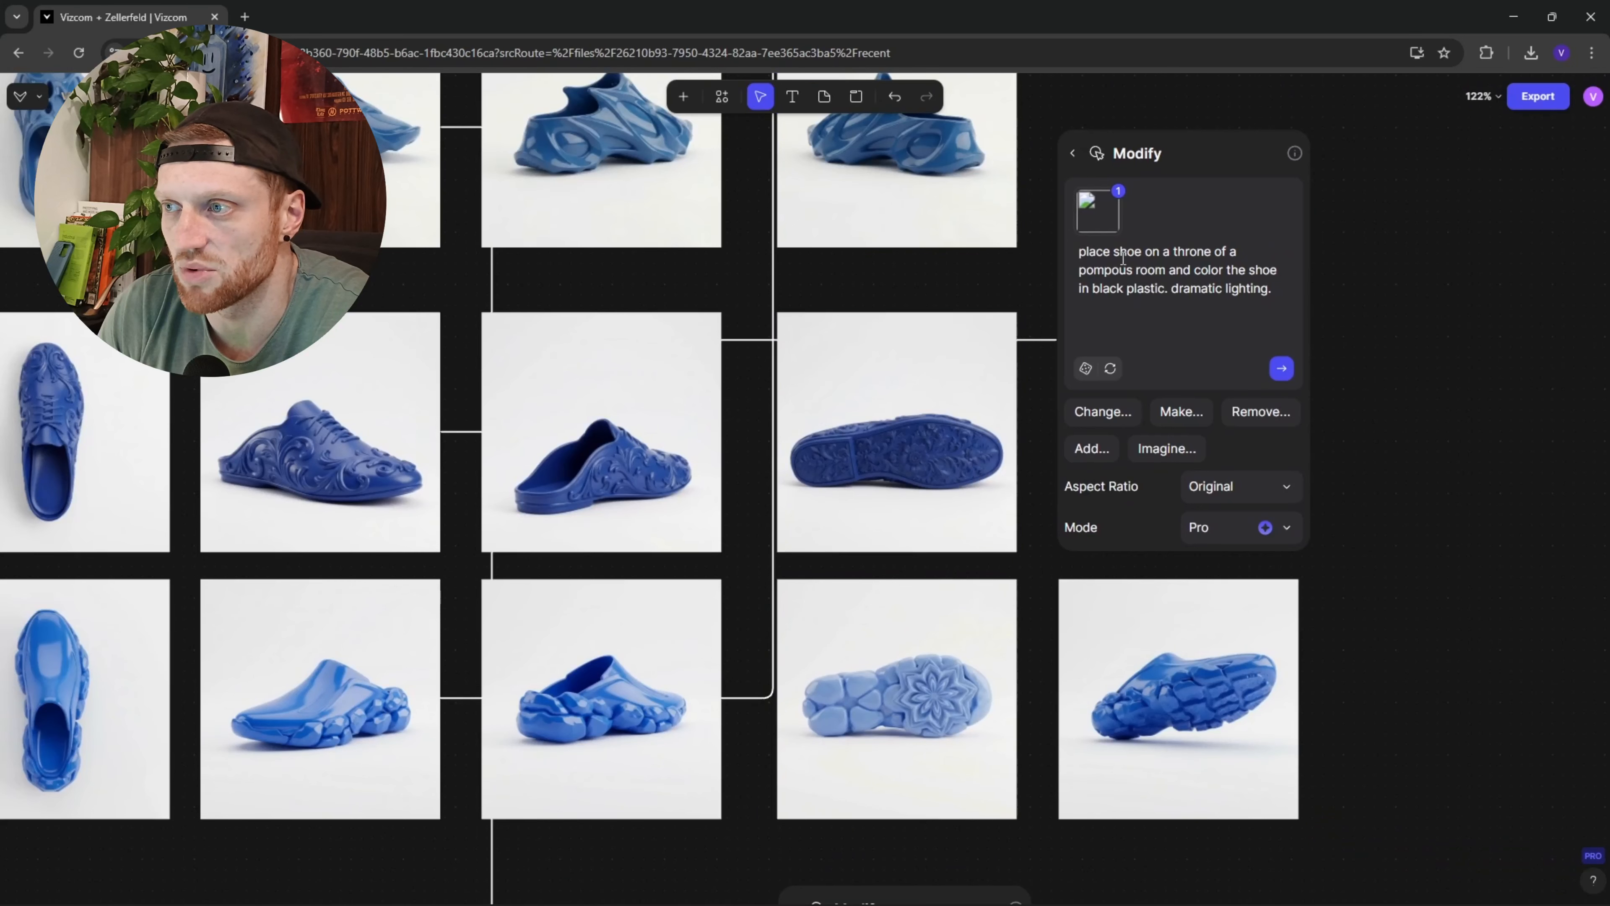
{"action": "left_click_drag", "start_coordinate": [886, 463], "coordinate": [776, 890]}
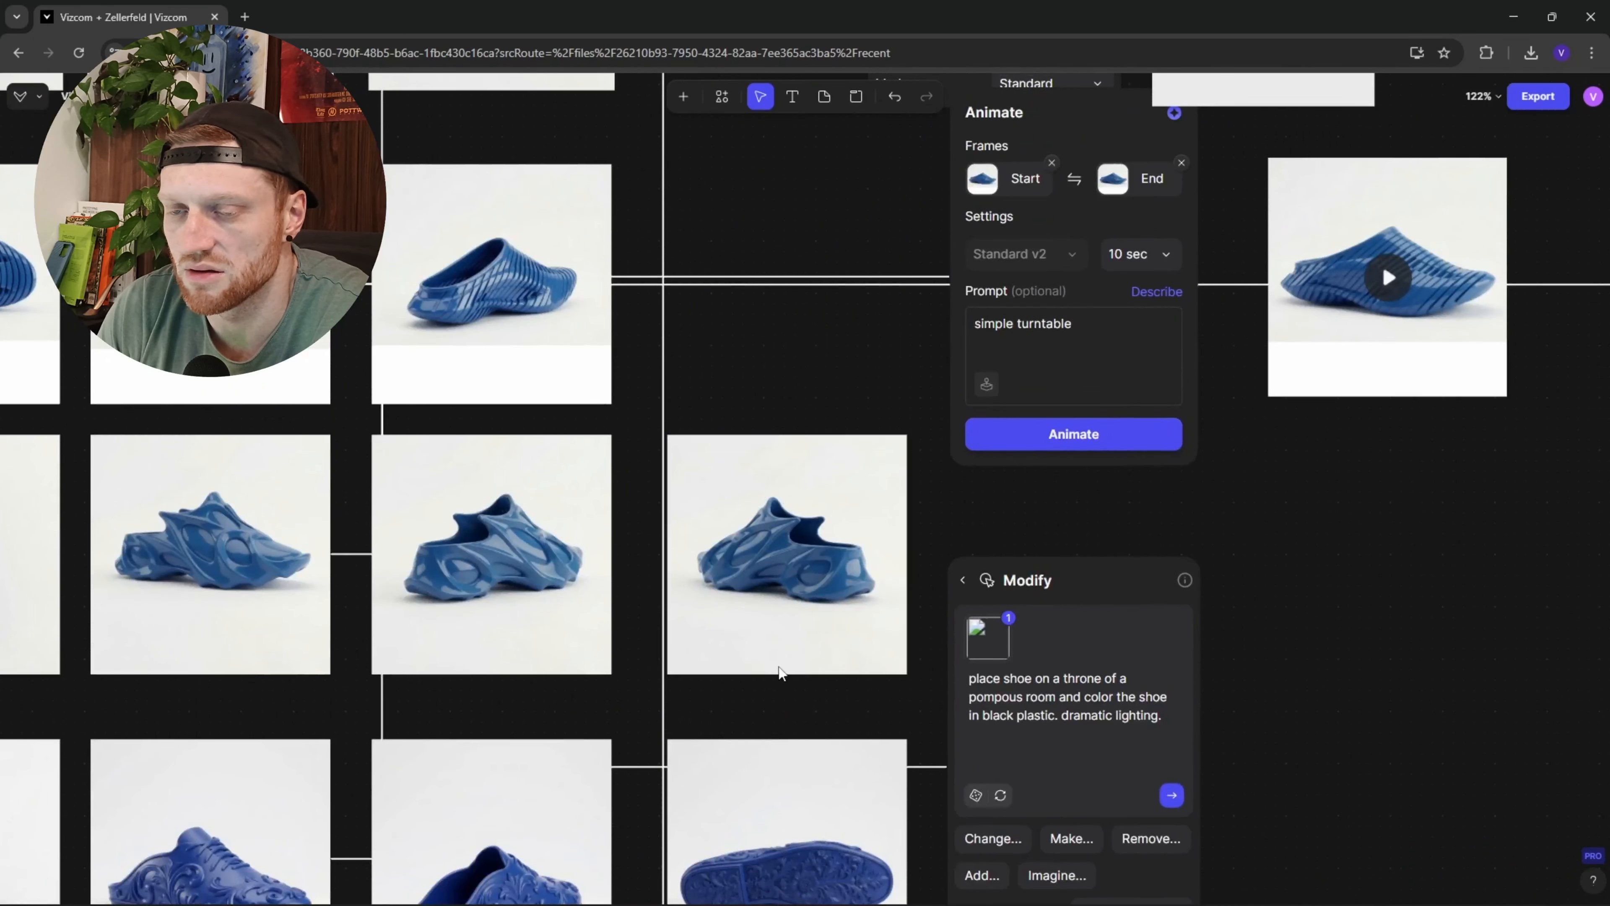
Step: Examine the generated views of the spiky shoe, the scroll-relief mule and the chunky-soled shoe
{"action": "scroll", "coordinate": [780, 672], "scroll_direction": "down", "scroll_amount": 2}
{"action": "left_click_drag", "start_coordinate": [348, 640], "coordinate": [1040, 625]}
{"action": "scroll", "coordinate": [1040, 625], "scroll_direction": "down", "scroll_amount": 1}
{"action": "scroll", "coordinate": [520, 419], "scroll_direction": "up", "scroll_amount": 4}
{"action": "left_click_drag", "start_coordinate": [817, 517], "coordinate": [98, 354]}
{"action": "left_click_drag", "start_coordinate": [960, 512], "coordinate": [692, 528]}
{"action": "left_click_drag", "start_coordinate": [1045, 466], "coordinate": [840, 319]}
{"action": "scroll", "coordinate": [919, 739], "scroll_direction": "down", "scroll_amount": 1}
{"action": "left_click_drag", "start_coordinate": [916, 739], "coordinate": [899, 248]}
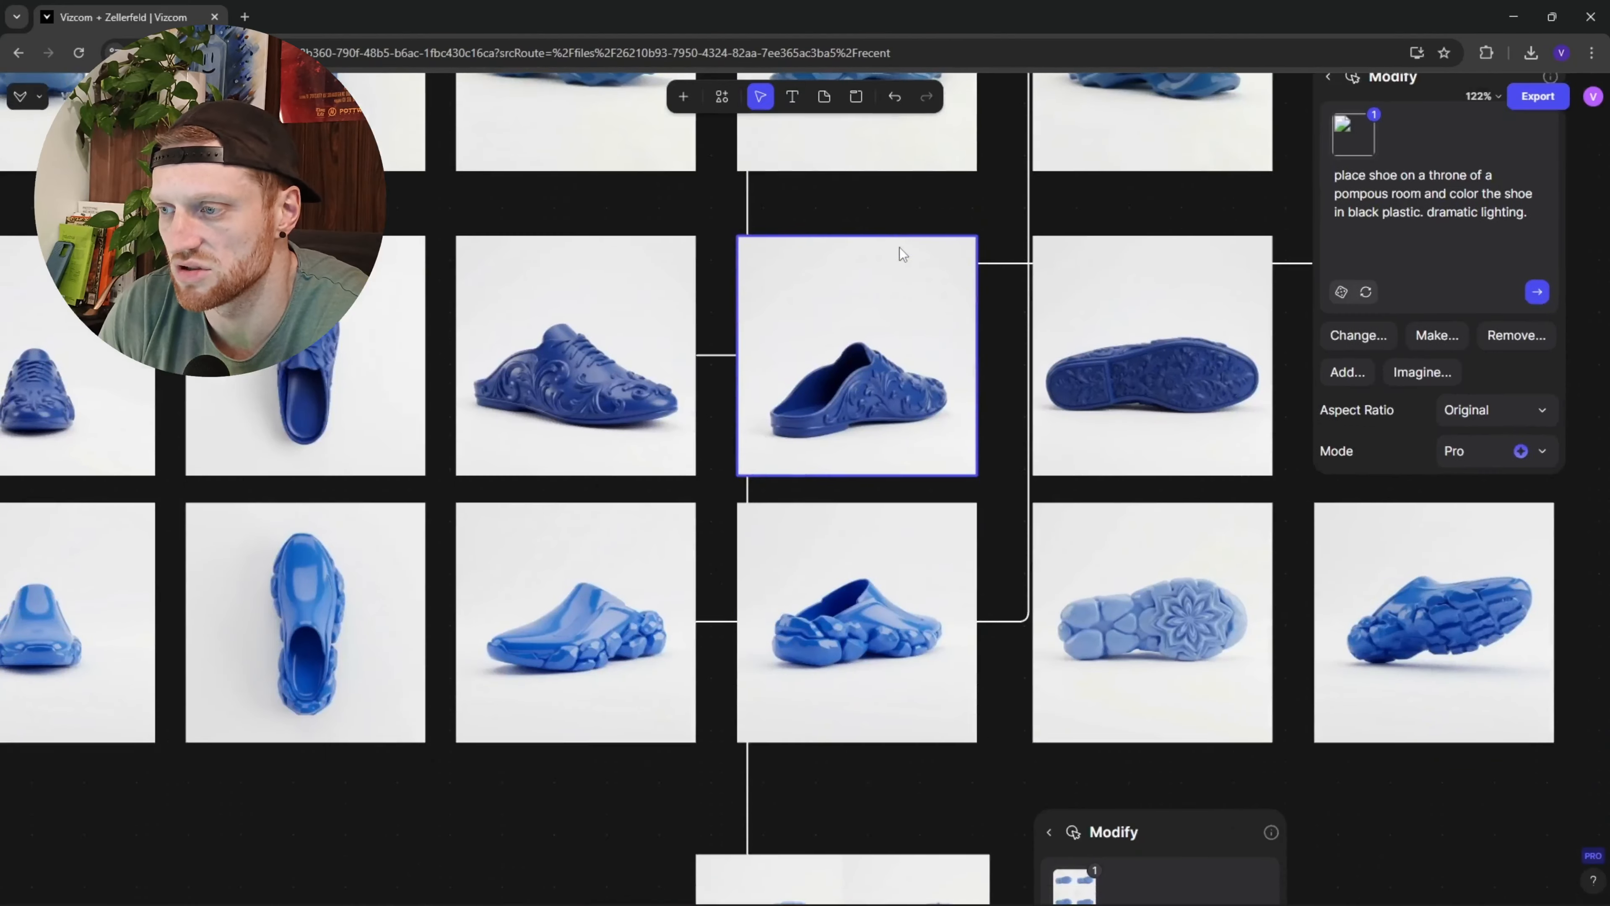
{"action": "scroll", "coordinate": [1108, 412], "scroll_direction": "down", "scroll_amount": 5}
{"action": "scroll", "coordinate": [1024, 440], "scroll_direction": "up", "scroll_amount": 4}
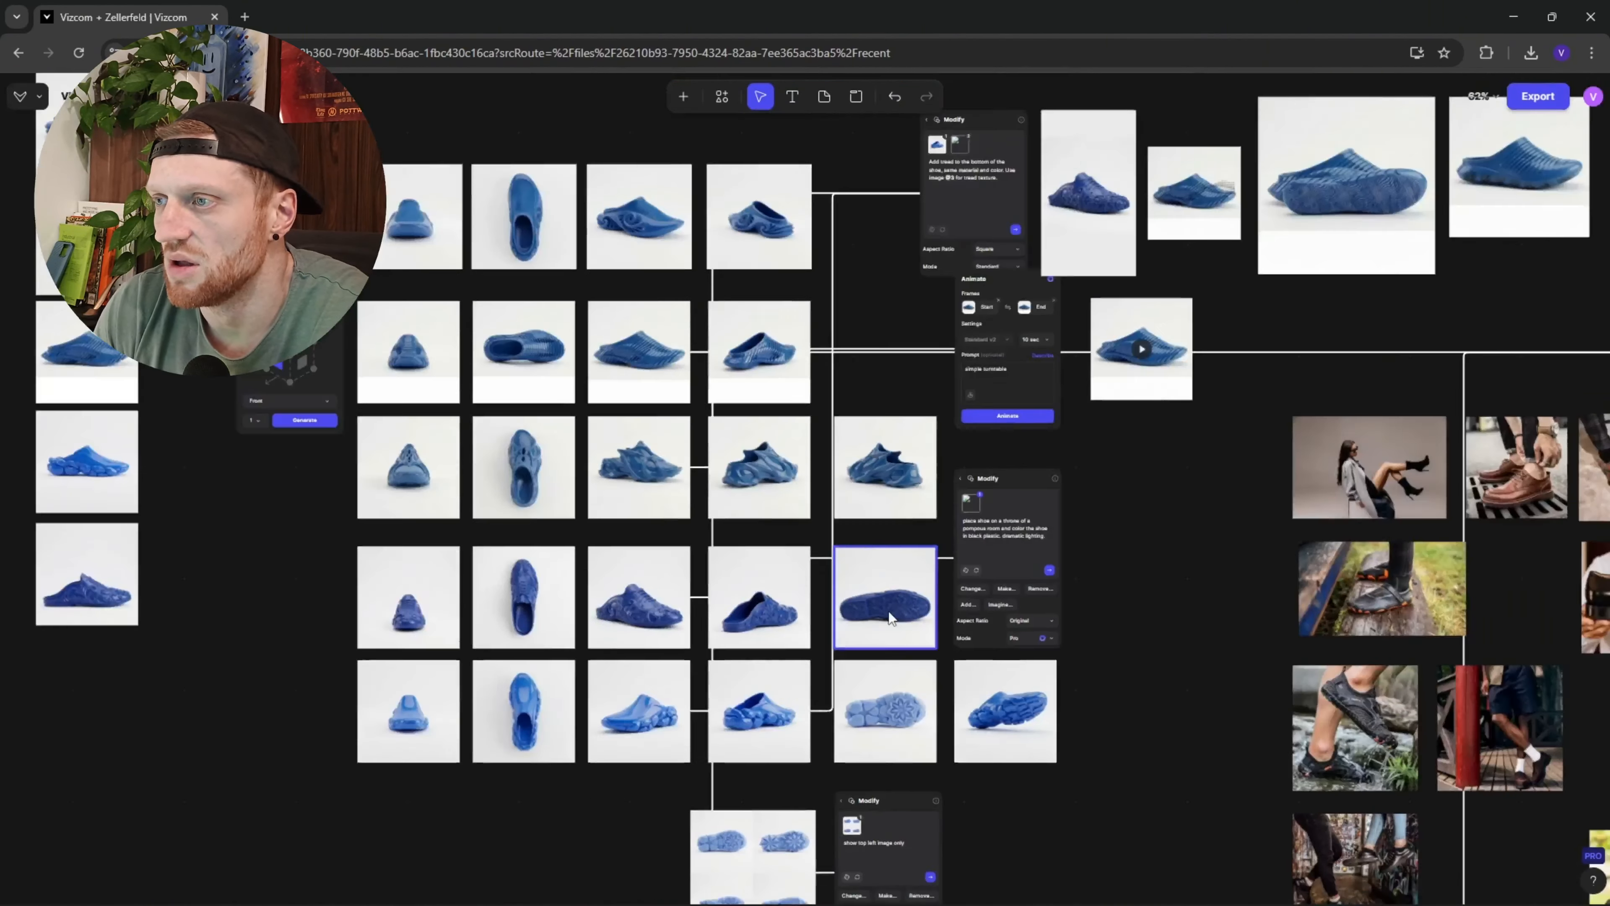
Step: Inspect the Modify prompt adding tread from image @3 and the tread variations generated beside it
{"action": "scroll", "coordinate": [1024, 440], "scroll_direction": "up", "scroll_amount": 4}
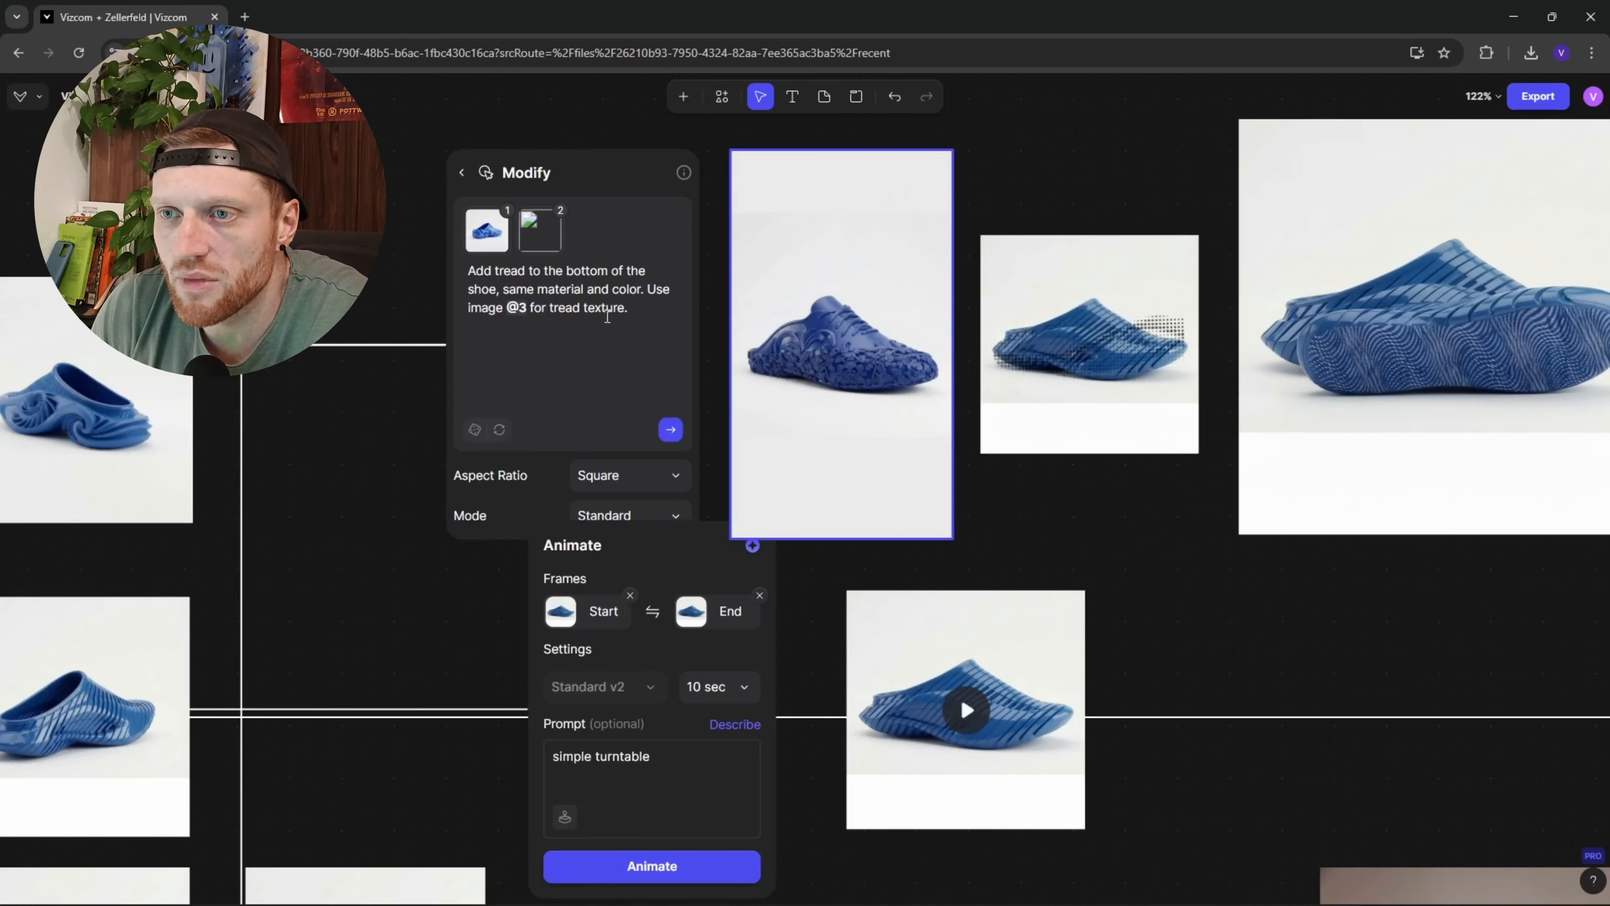
{"action": "scroll", "coordinate": [607, 316], "scroll_direction": "up", "scroll_amount": 1}
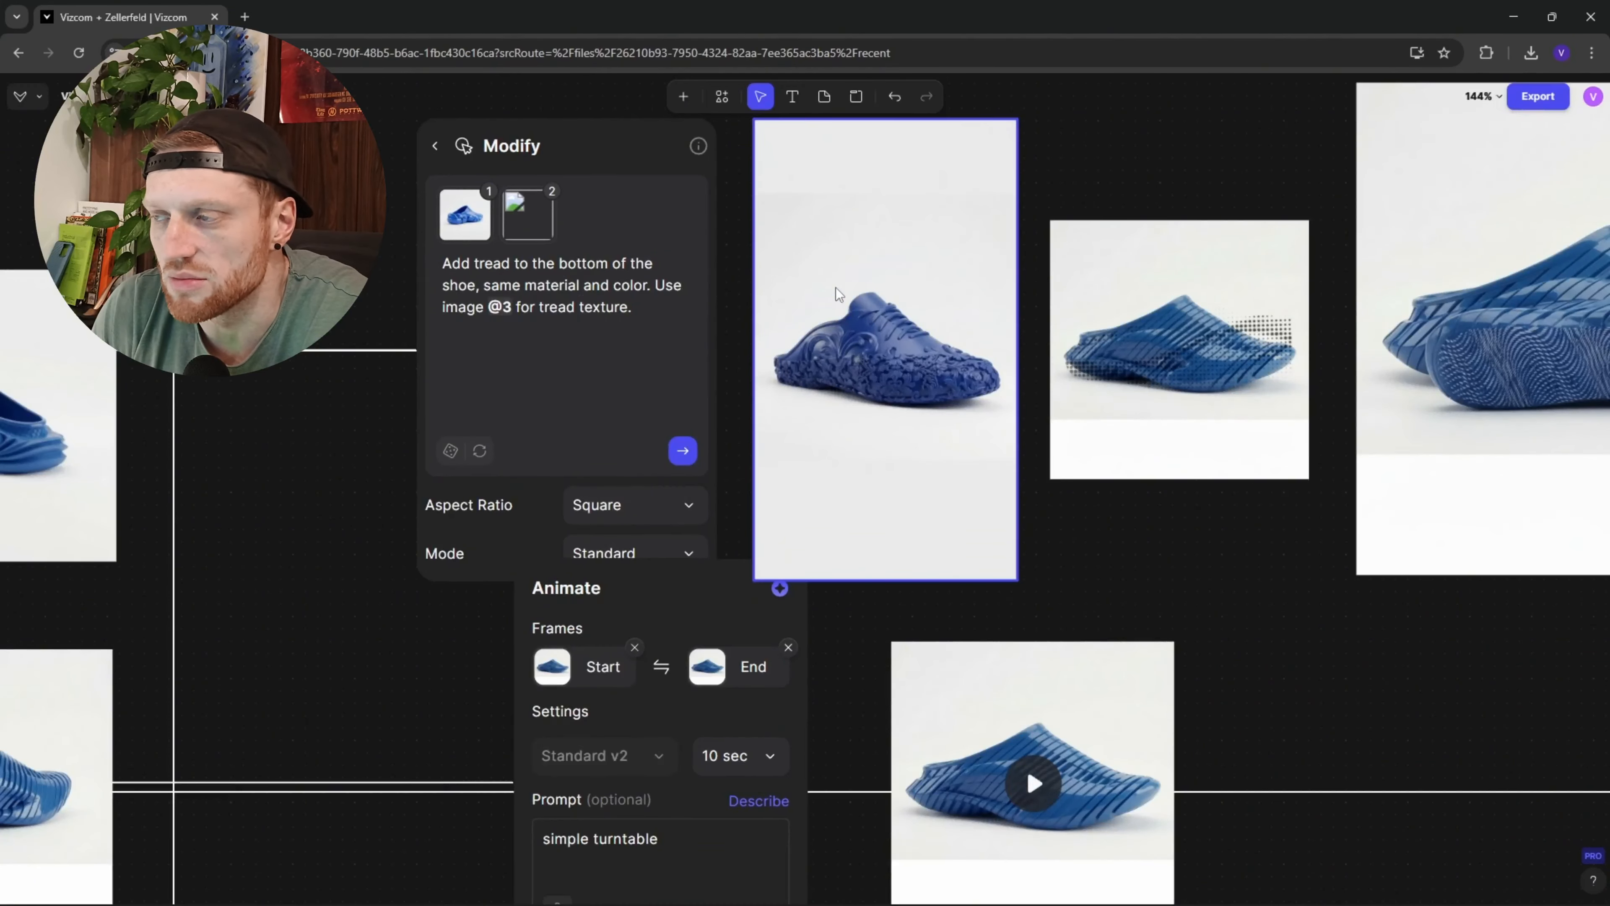
{"action": "scroll", "coordinate": [839, 295], "scroll_direction": "right", "scroll_amount": 10}
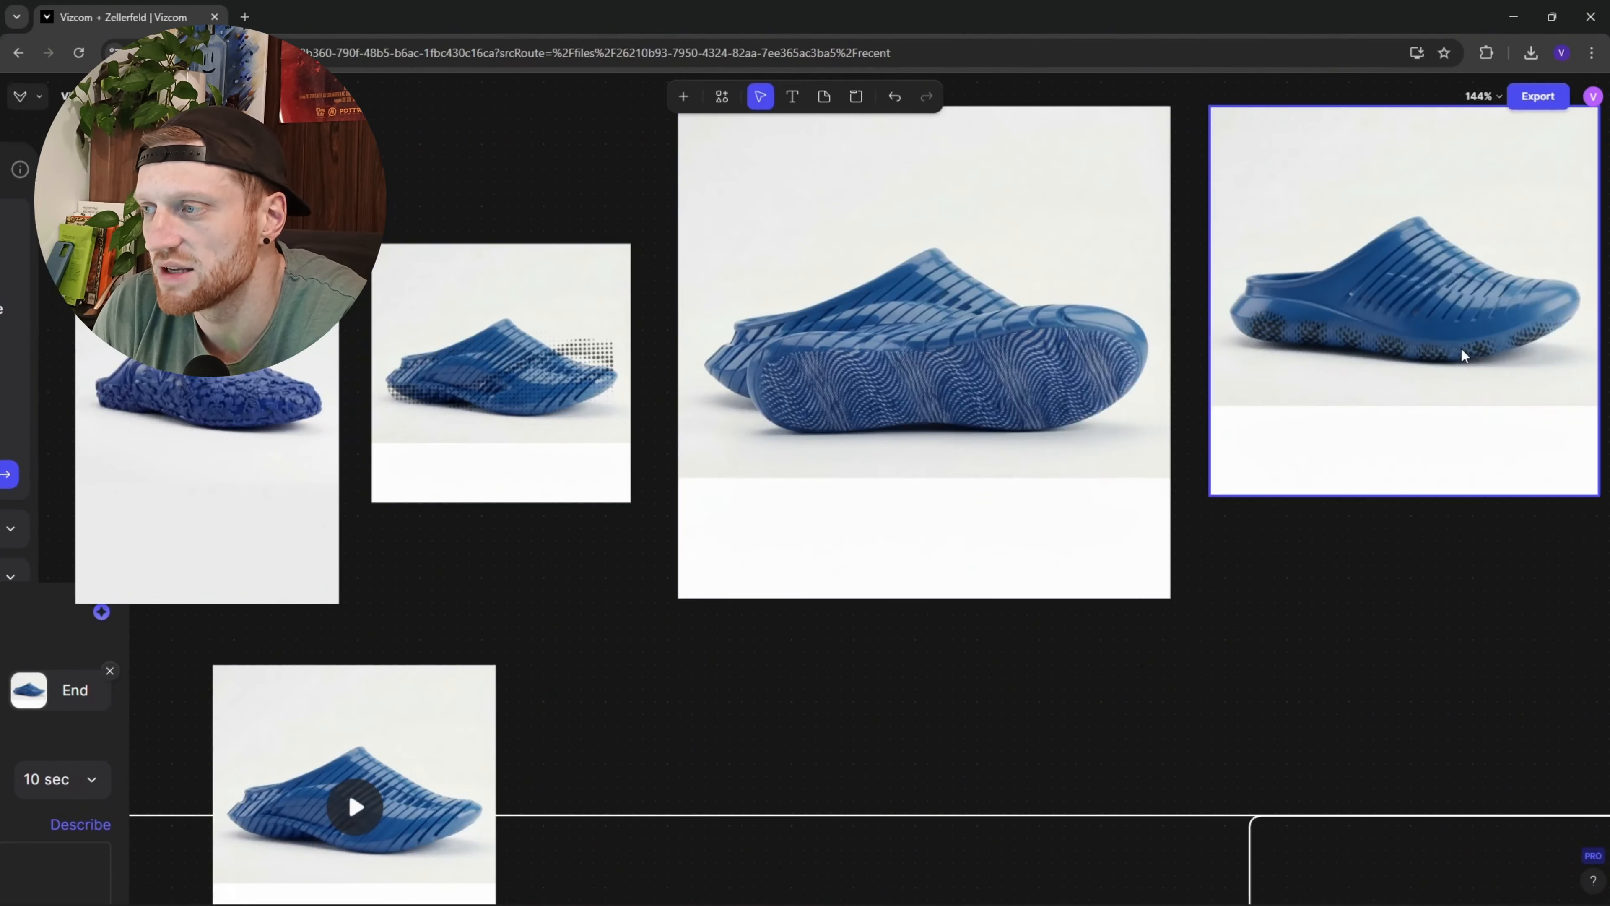
{"action": "left_click_drag", "start_coordinate": [1461, 355], "coordinate": [1210, 401]}
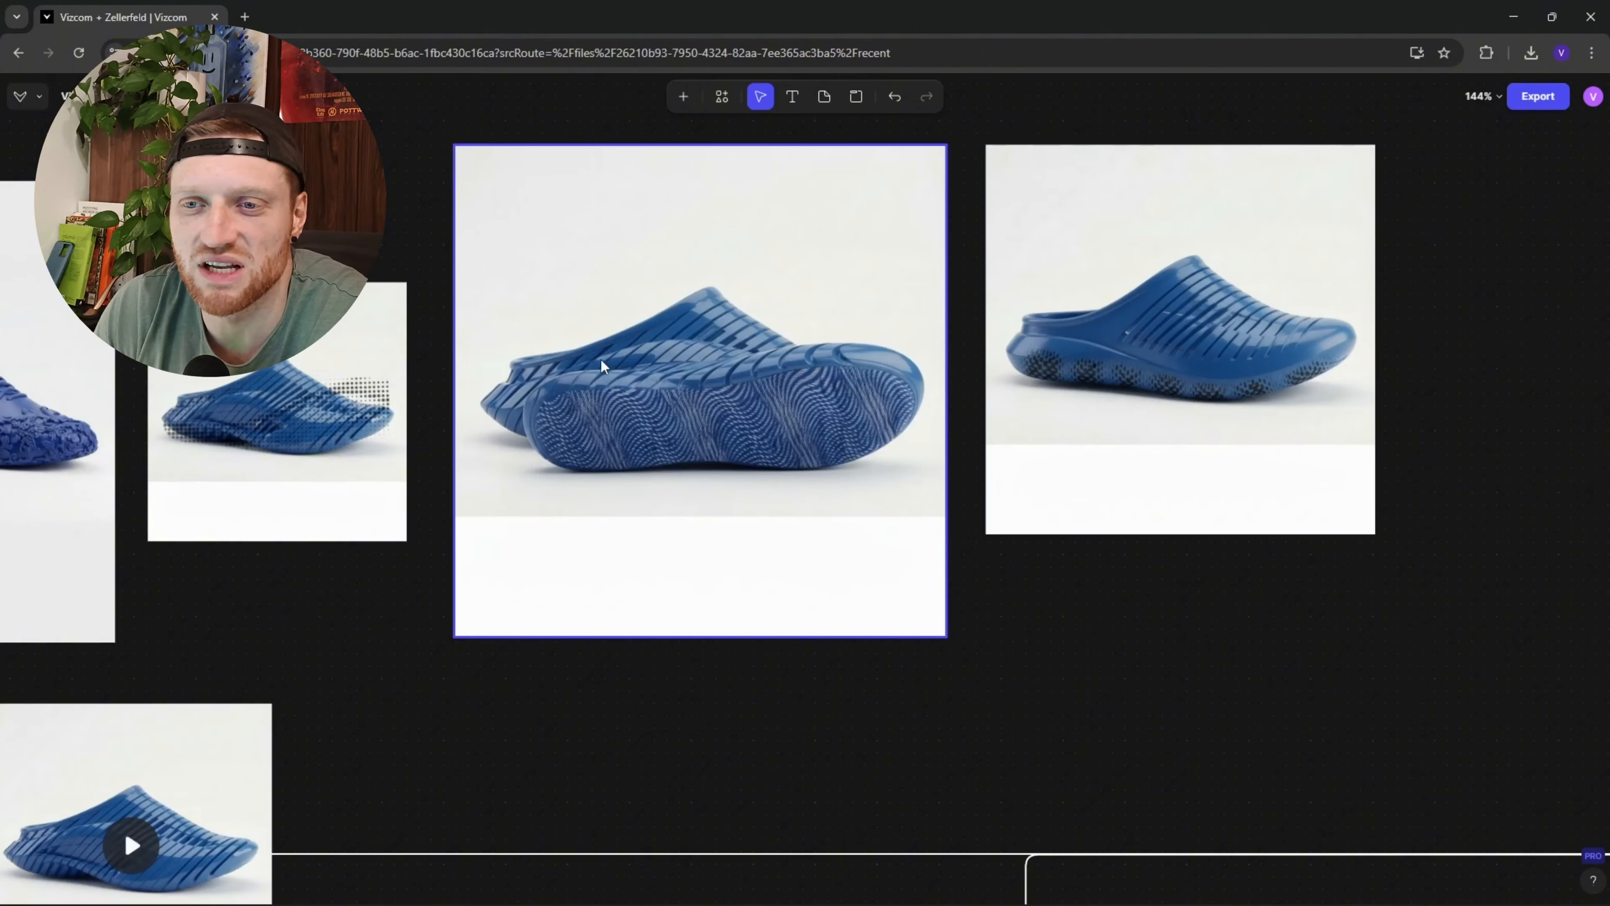
{"action": "scroll", "coordinate": [504, 368], "scroll_direction": "right", "scroll_amount": 1}
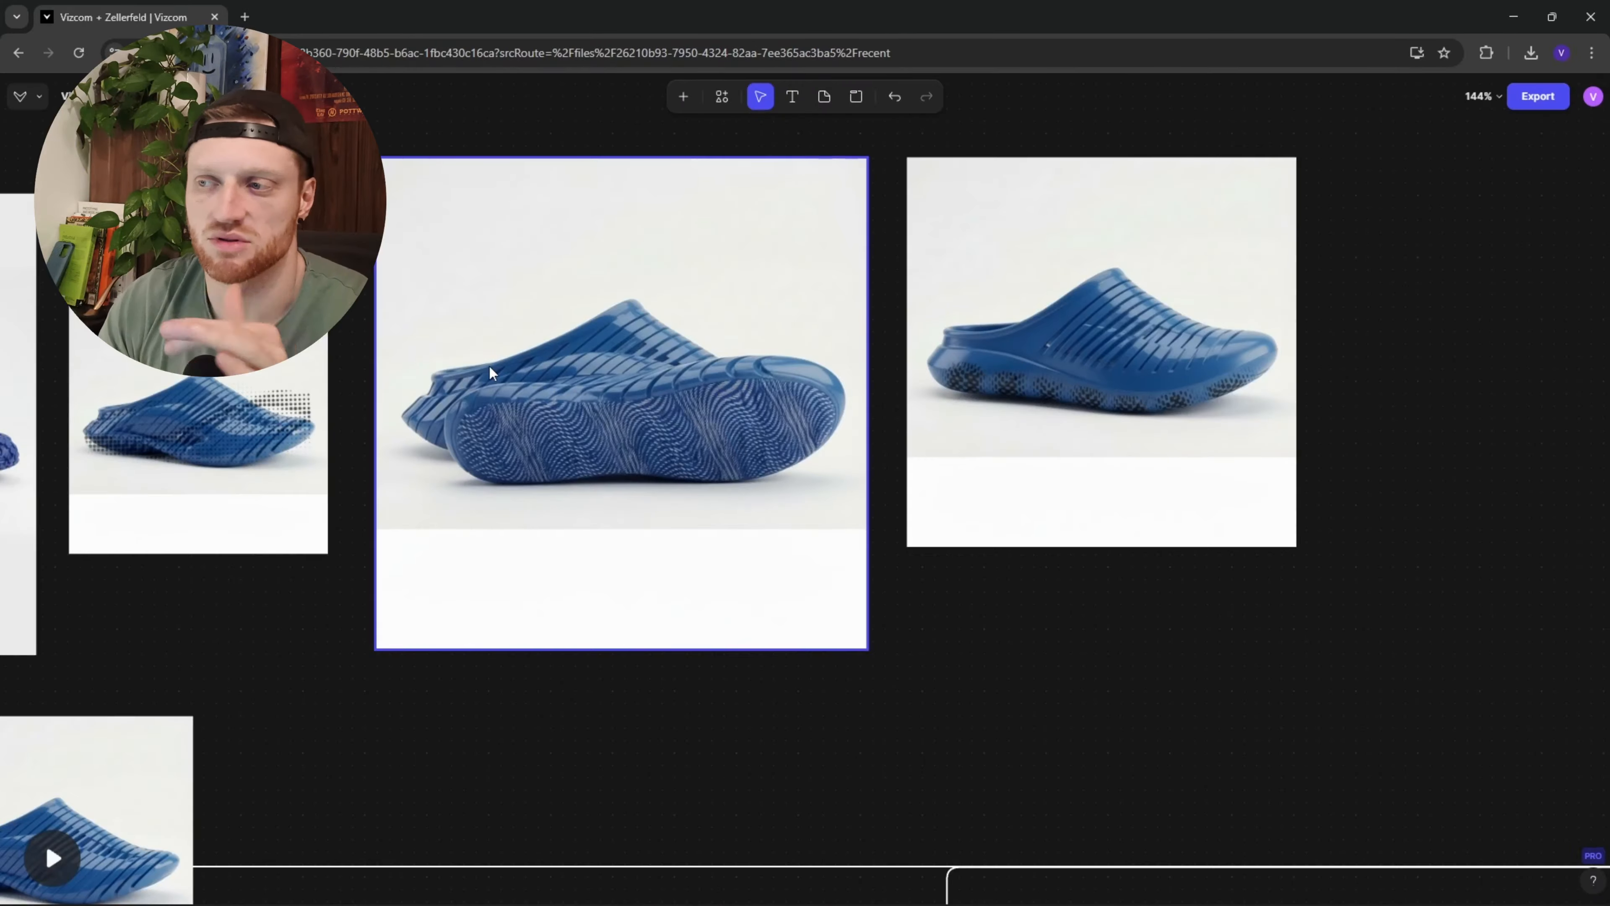
Step: Compare the wavy-patterned tread close up with the ribbed mule that has a dotted sole edge
{"action": "scroll", "coordinate": [1249, 362], "scroll_direction": "down", "scroll_amount": 3}
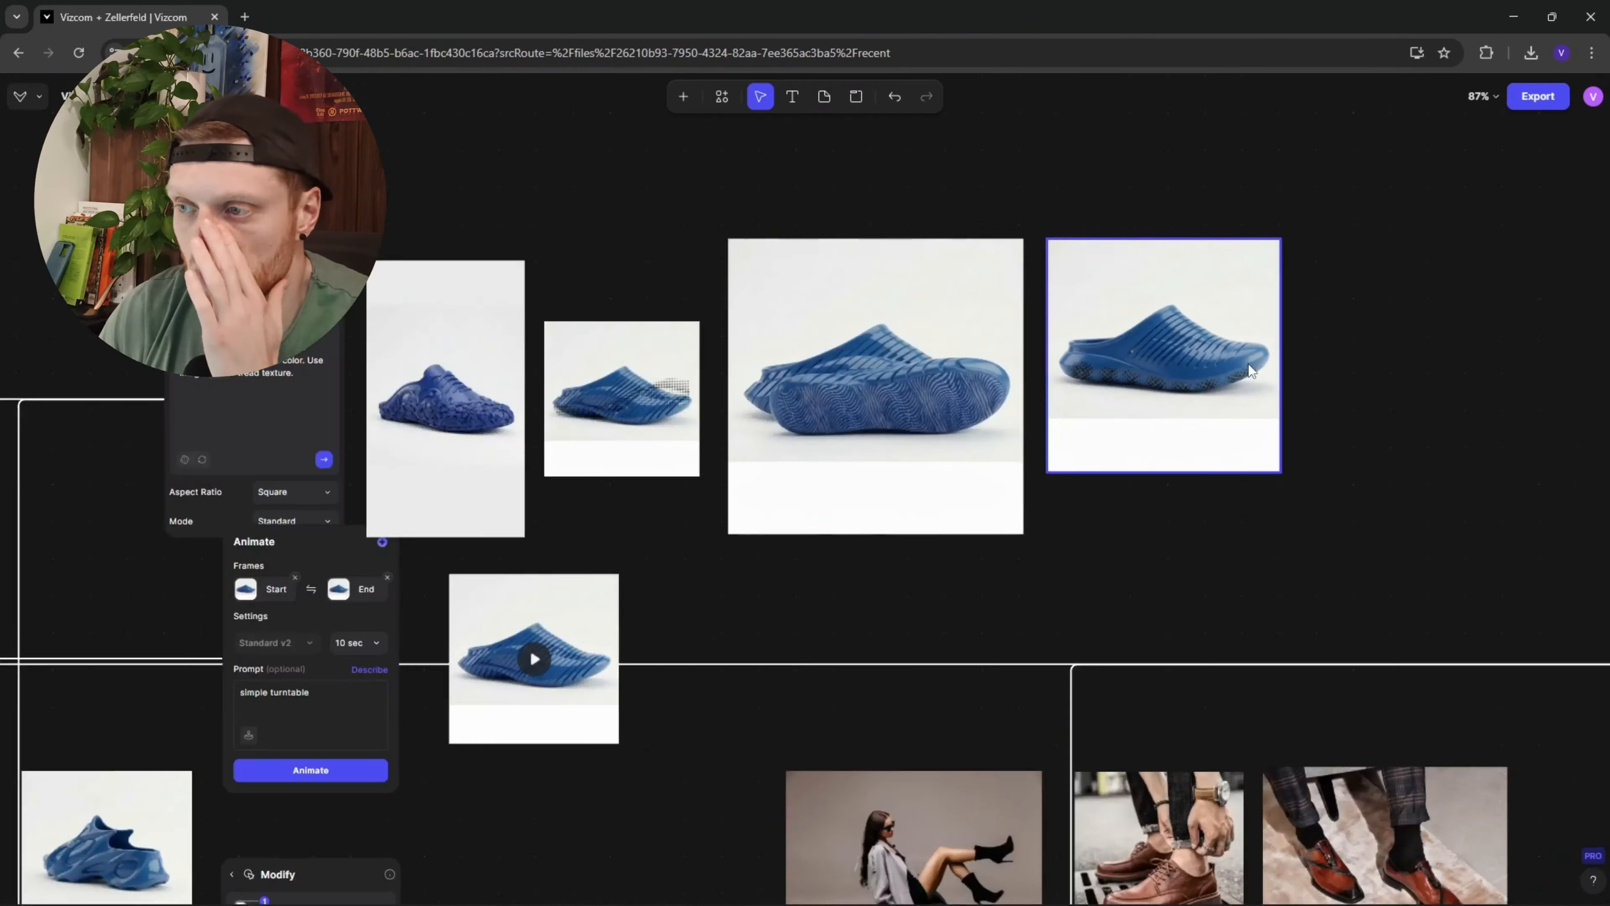
{"action": "scroll", "coordinate": [1194, 344], "scroll_direction": "up", "scroll_amount": 7}
{"action": "scroll", "coordinate": [1088, 445], "scroll_direction": "down", "scroll_amount": 2}
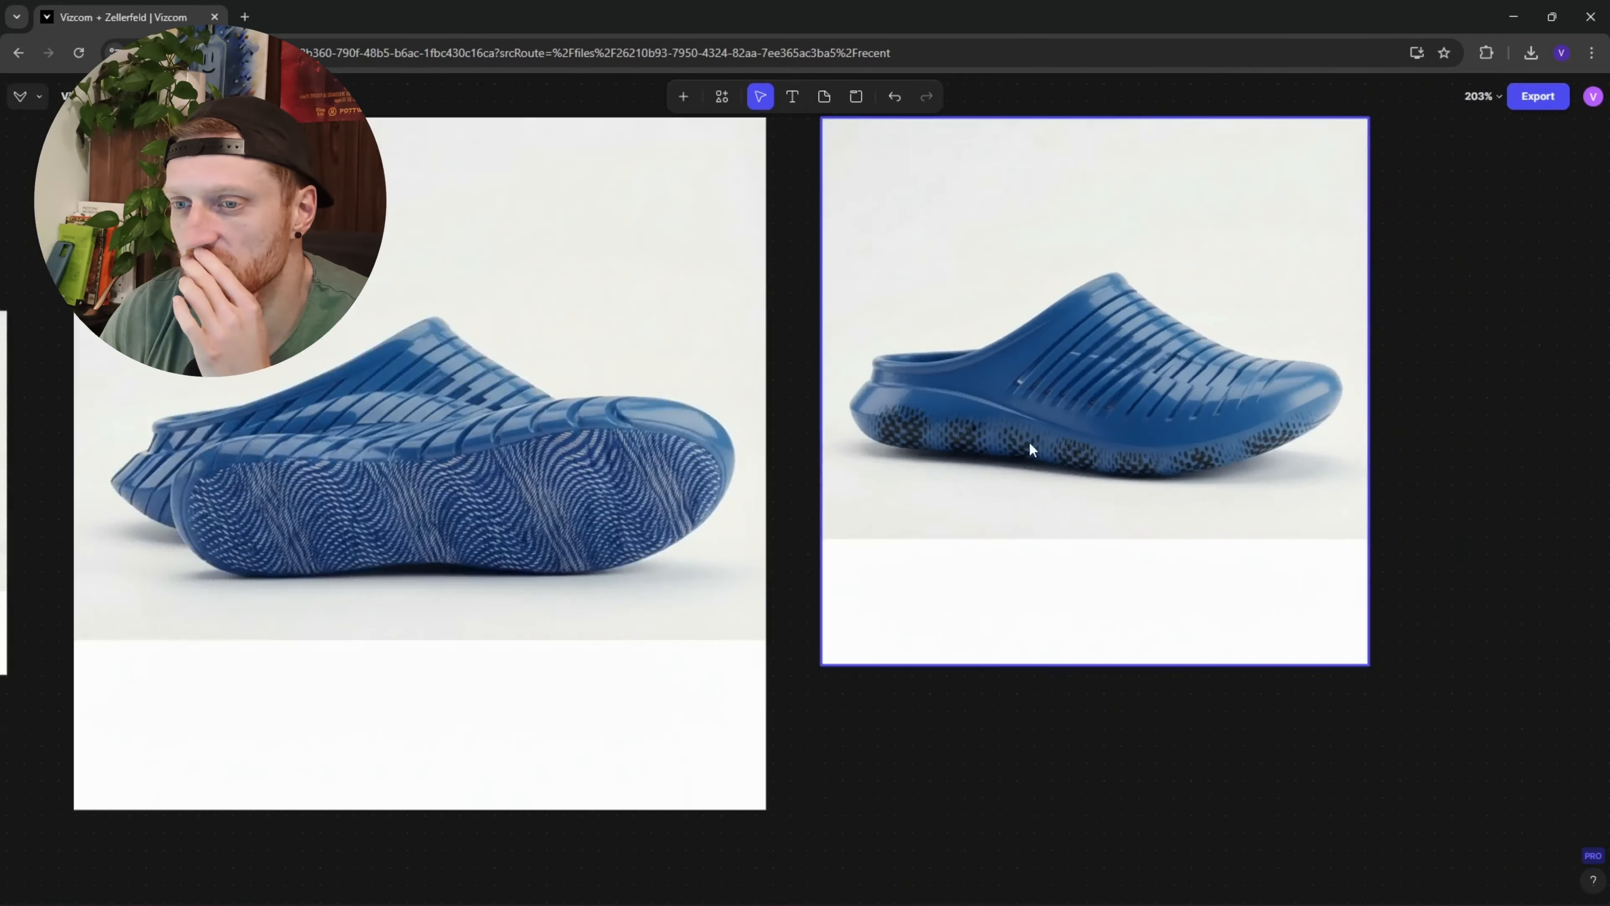
{"action": "left_click_drag", "start_coordinate": [395, 464], "coordinate": [1011, 432]}
{"action": "scroll", "coordinate": [634, 470], "scroll_direction": "down", "scroll_amount": 1}
{"action": "left_click_drag", "start_coordinate": [174, 508], "coordinate": [613, 303]}
{"action": "scroll", "coordinate": [611, 299], "scroll_direction": "up", "scroll_amount": 1}
Step: Play the 10-second turntable animation of the ribbed mule, then deselect the video
{"action": "scroll", "coordinate": [611, 299], "scroll_direction": "down", "scroll_amount": 3}
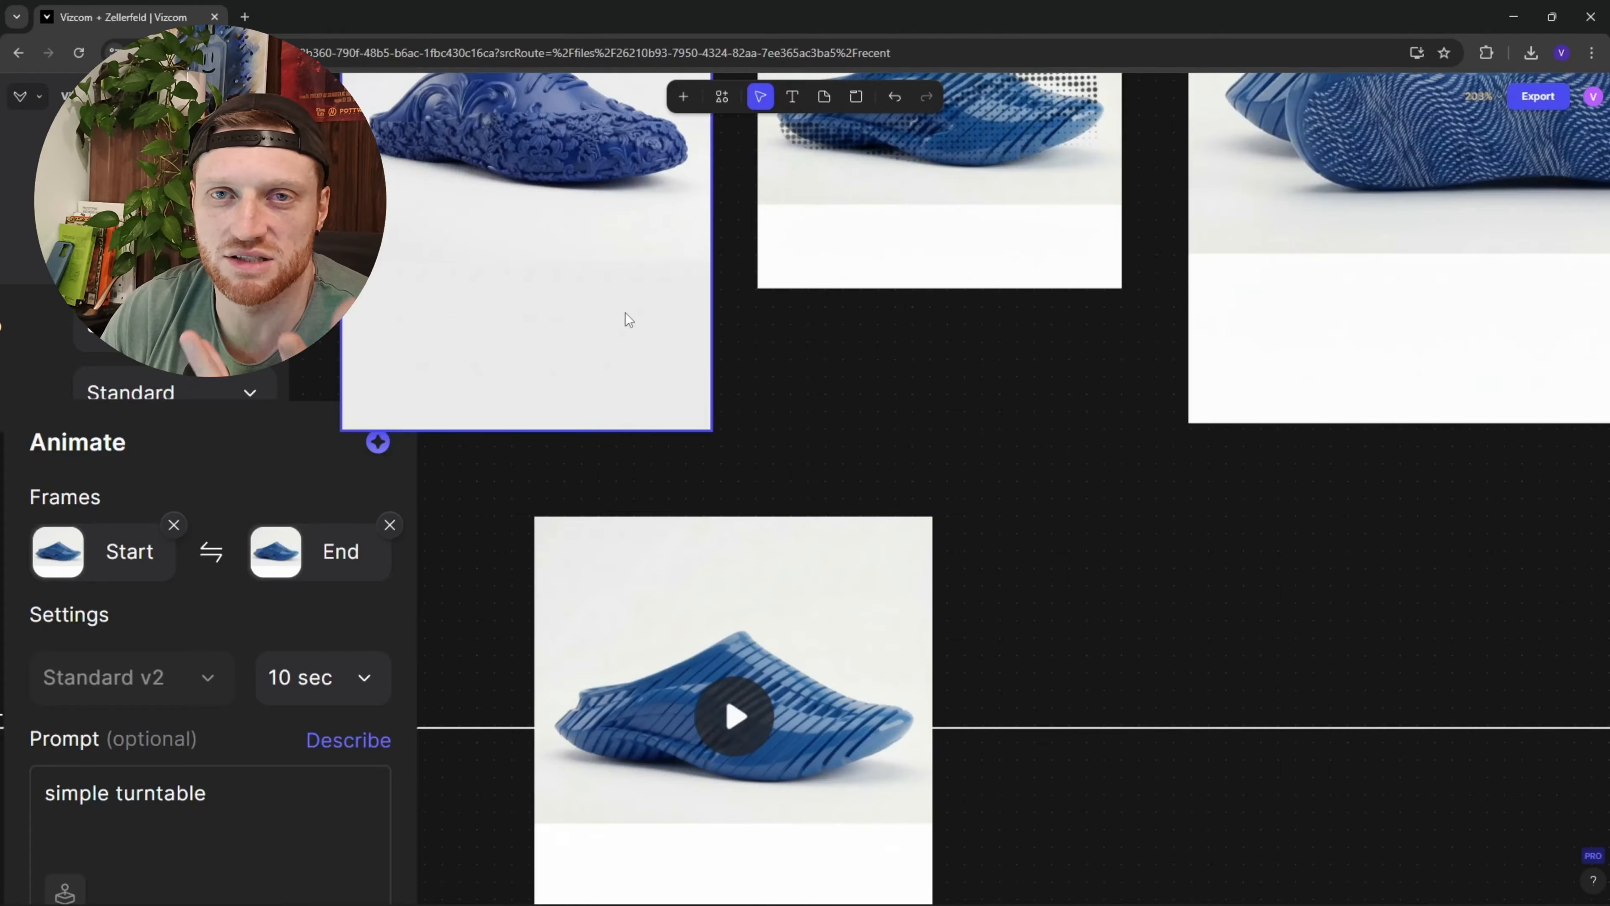
{"action": "scroll", "coordinate": [637, 386], "scroll_direction": "down", "scroll_amount": 2}
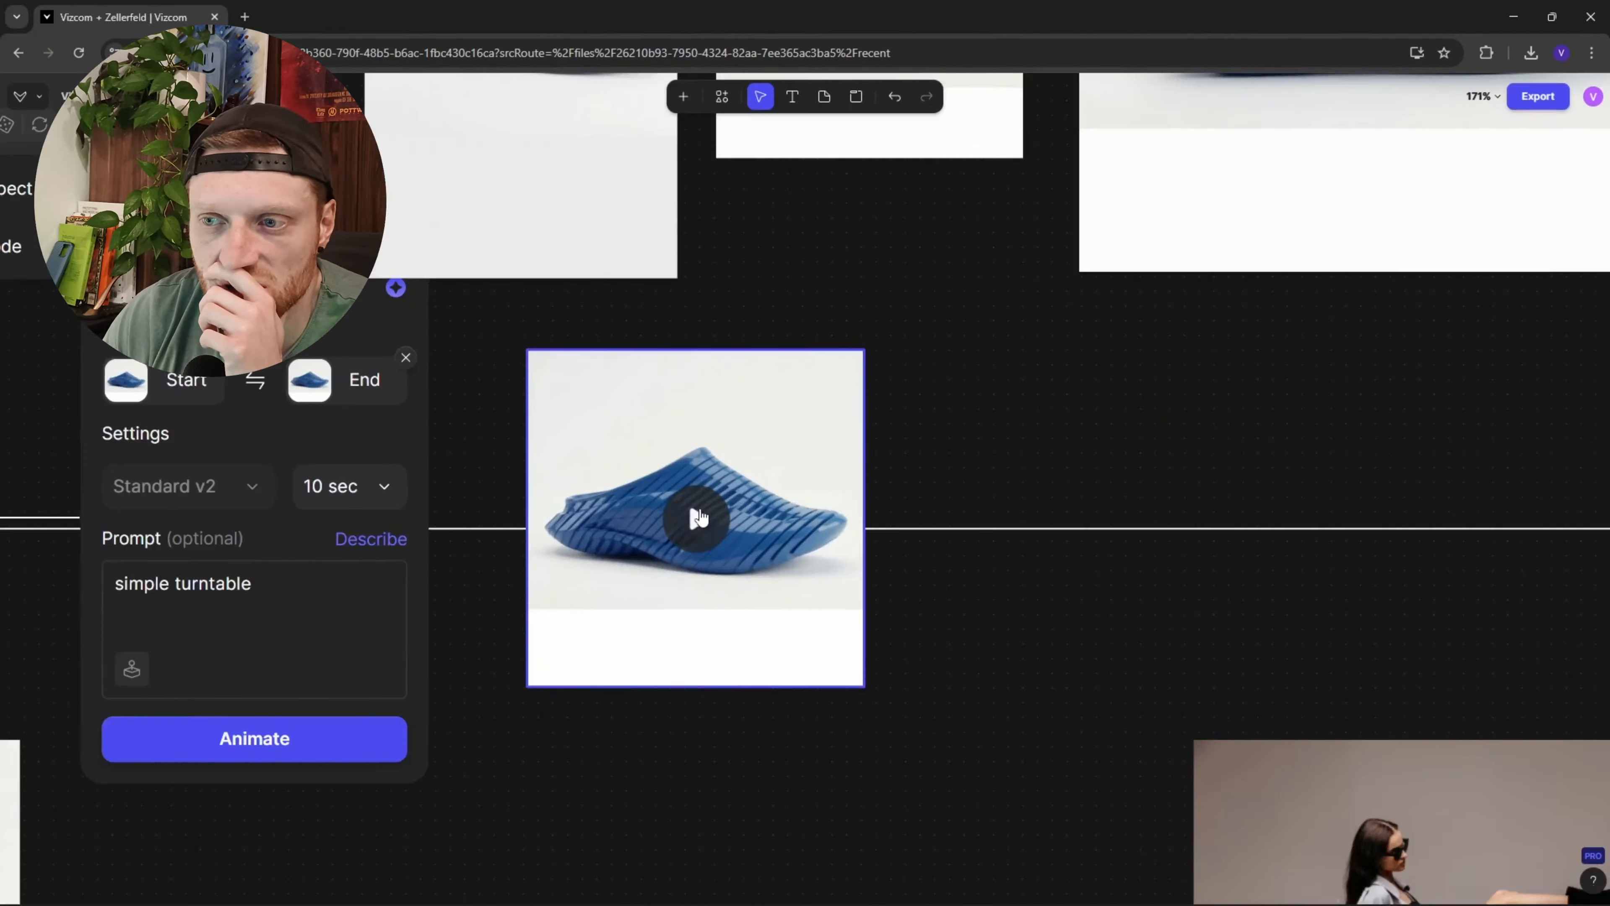
{"action": "left_click", "coordinate": [691, 515]}
{"action": "scroll", "coordinate": [644, 539], "scroll_direction": "up", "scroll_amount": 2}
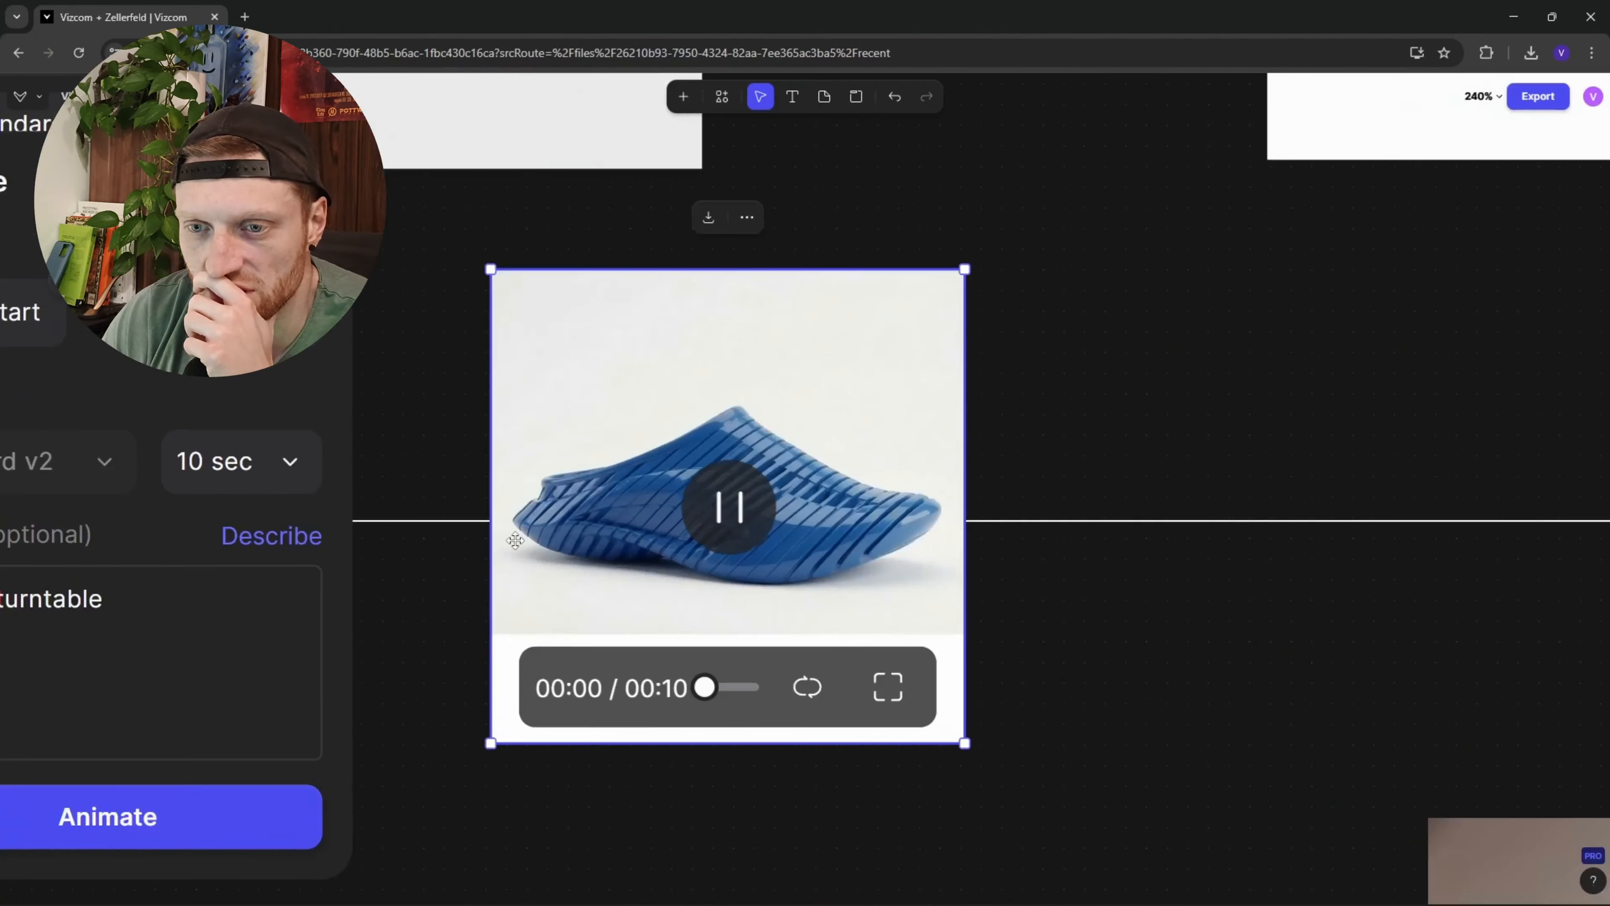
{"action": "scroll", "coordinate": [461, 589], "scroll_direction": "up", "scroll_amount": 1}
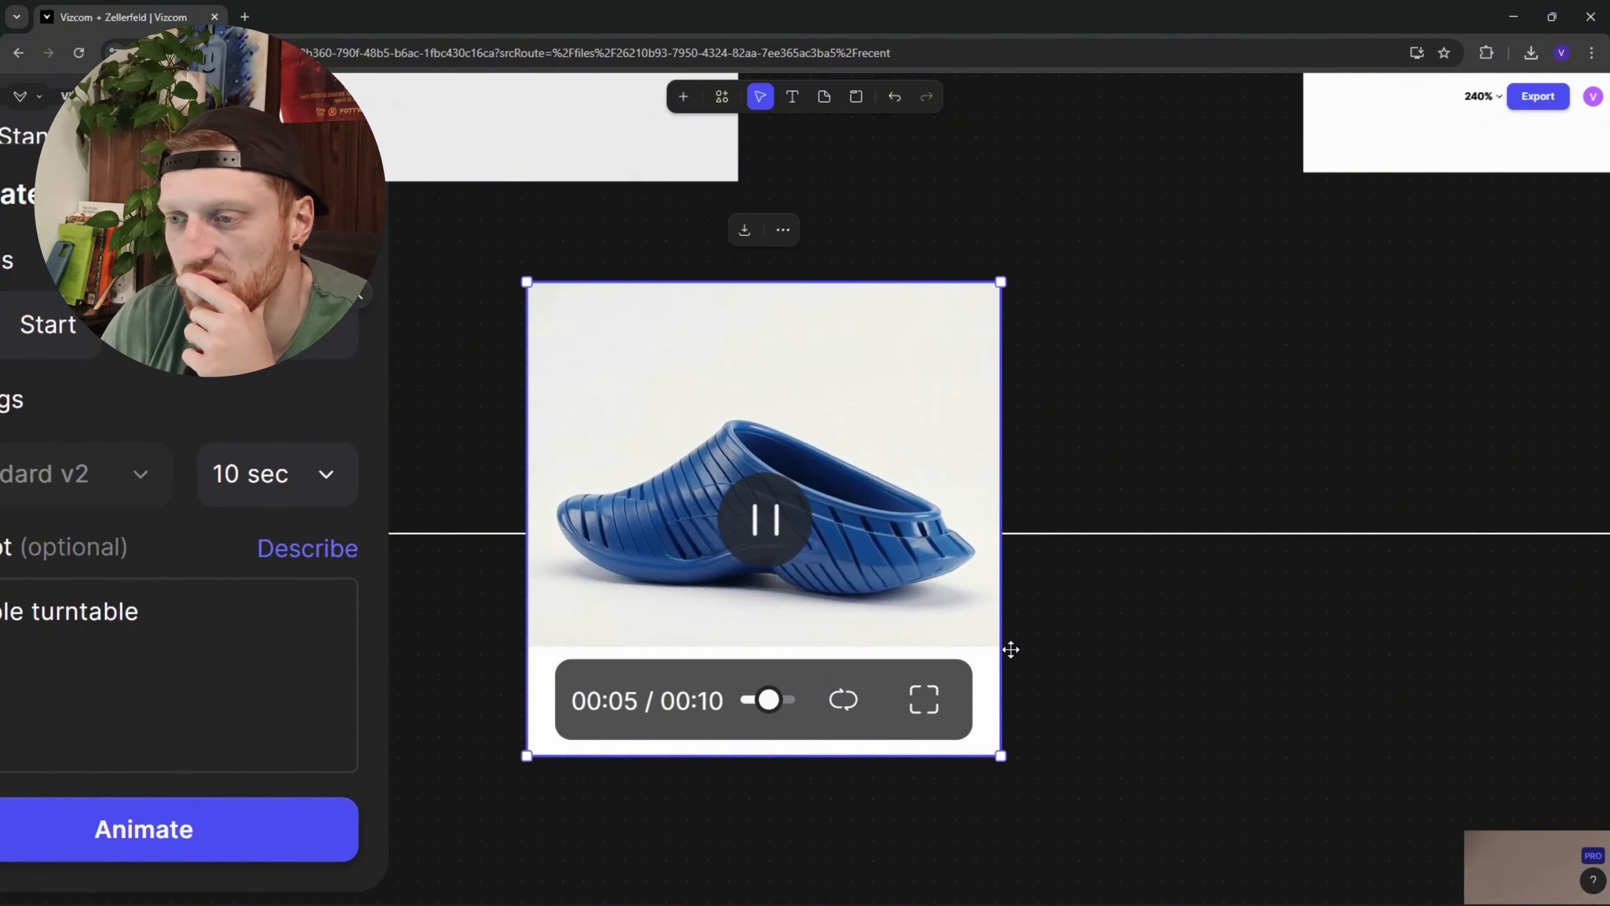
{"action": "left_click", "coordinate": [1213, 608]}
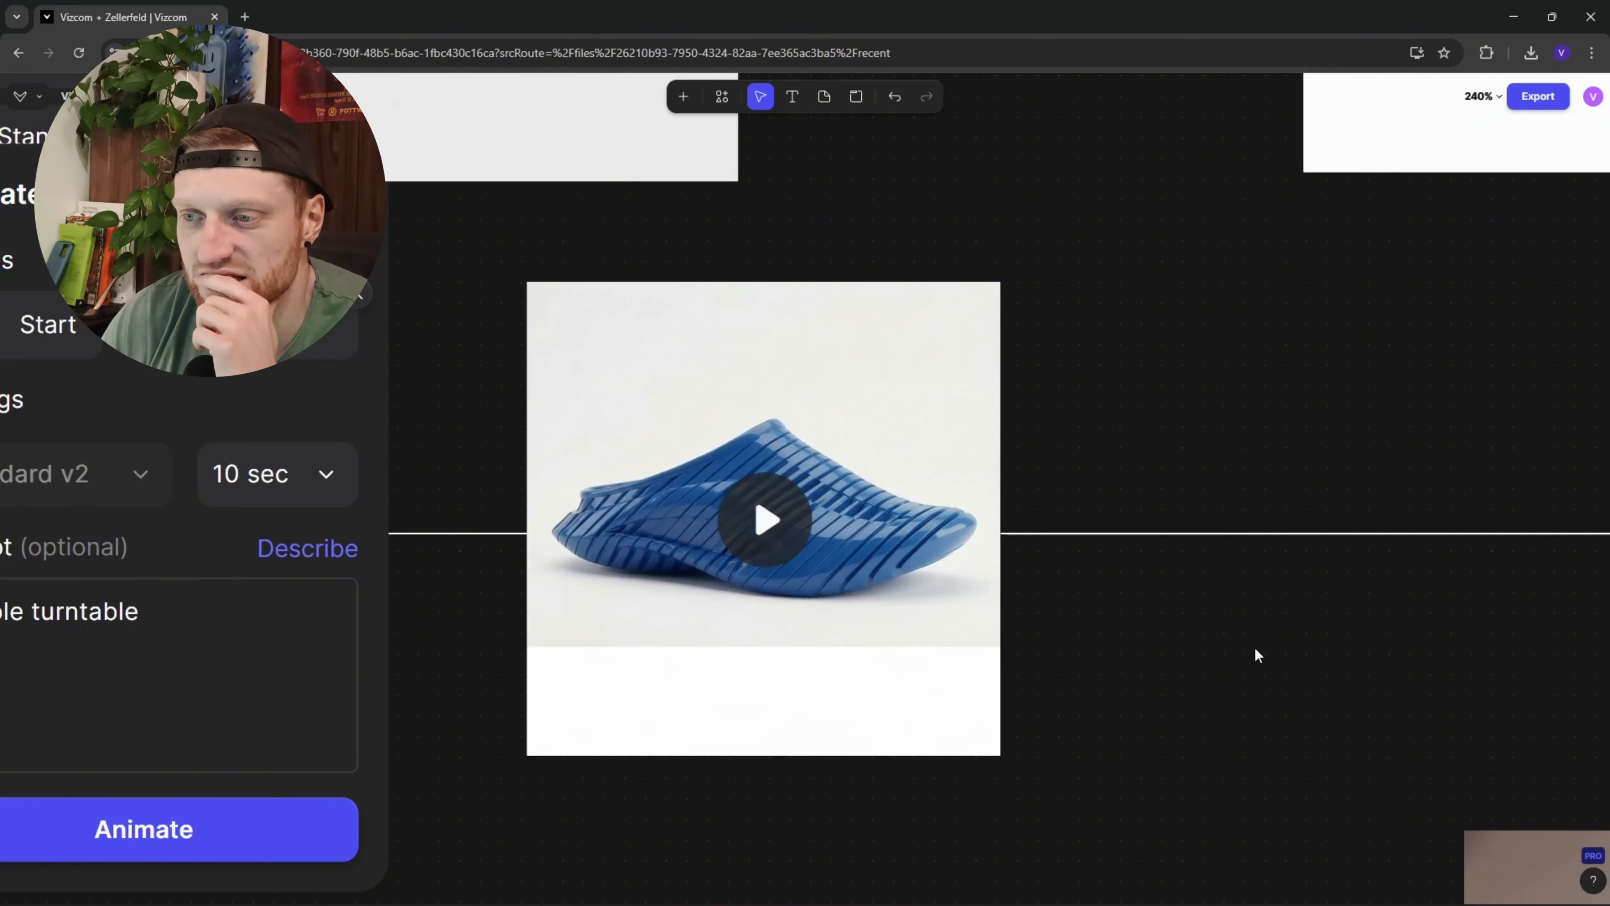
Step: Survey the grid of generated shoe views together with the neighbouring Modify and Animate nodes
{"action": "scroll", "coordinate": [1254, 650], "scroll_direction": "down", "scroll_amount": 5}
{"action": "scroll", "coordinate": [833, 490], "scroll_direction": "down", "scroll_amount": 5}
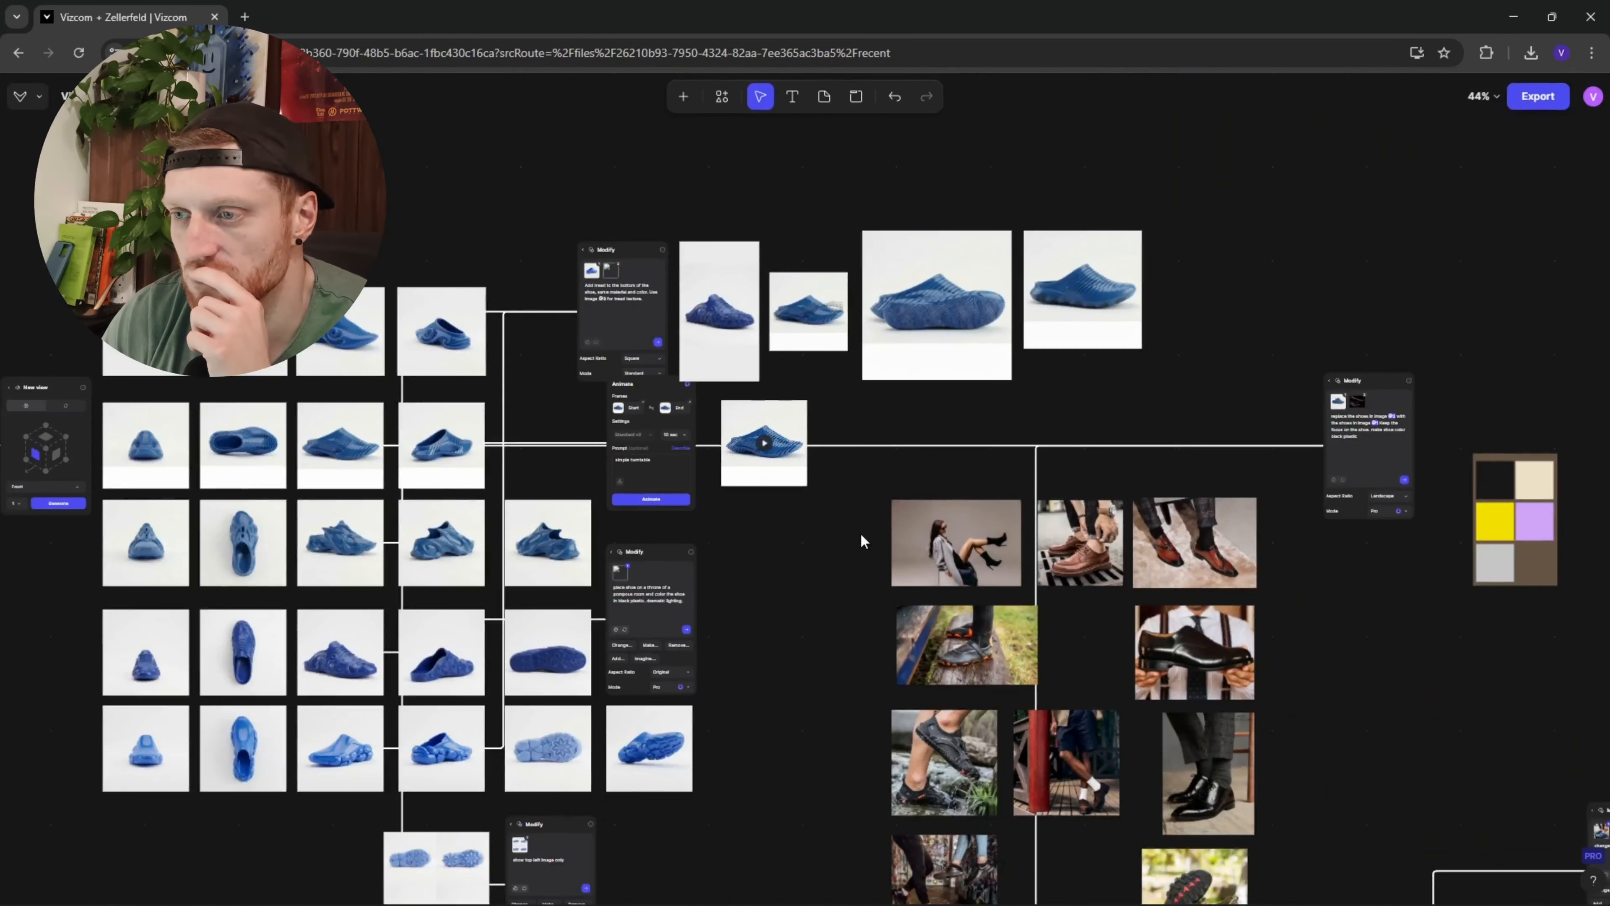
{"action": "left_click_drag", "start_coordinate": [863, 540], "coordinate": [789, 580]}
{"action": "scroll", "coordinate": [789, 580], "scroll_direction": "up", "scroll_amount": 1}
{"action": "left_click_drag", "start_coordinate": [684, 590], "coordinate": [990, 502]}
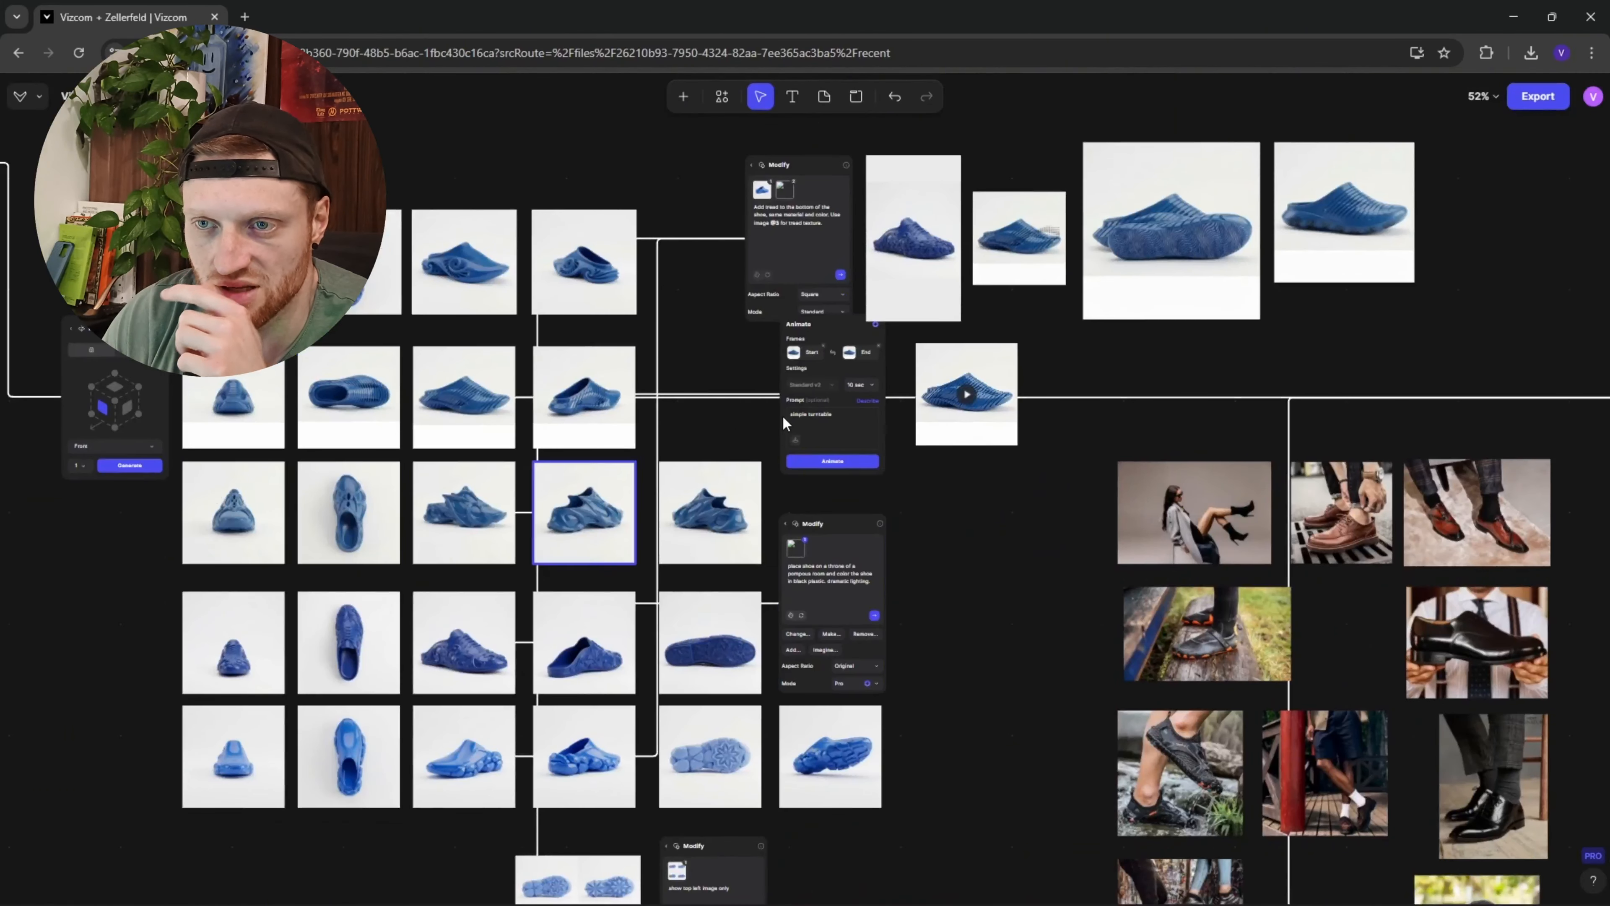
Step: Browse the lifestyle reference photos of dress shoes, boots, trail shoes and sneakers, including the dramatic dark boot shots
{"action": "left_click_drag", "start_coordinate": [1251, 567], "coordinate": [791, 399]}
{"action": "scroll", "coordinate": [791, 401], "scroll_direction": "up", "scroll_amount": 5}
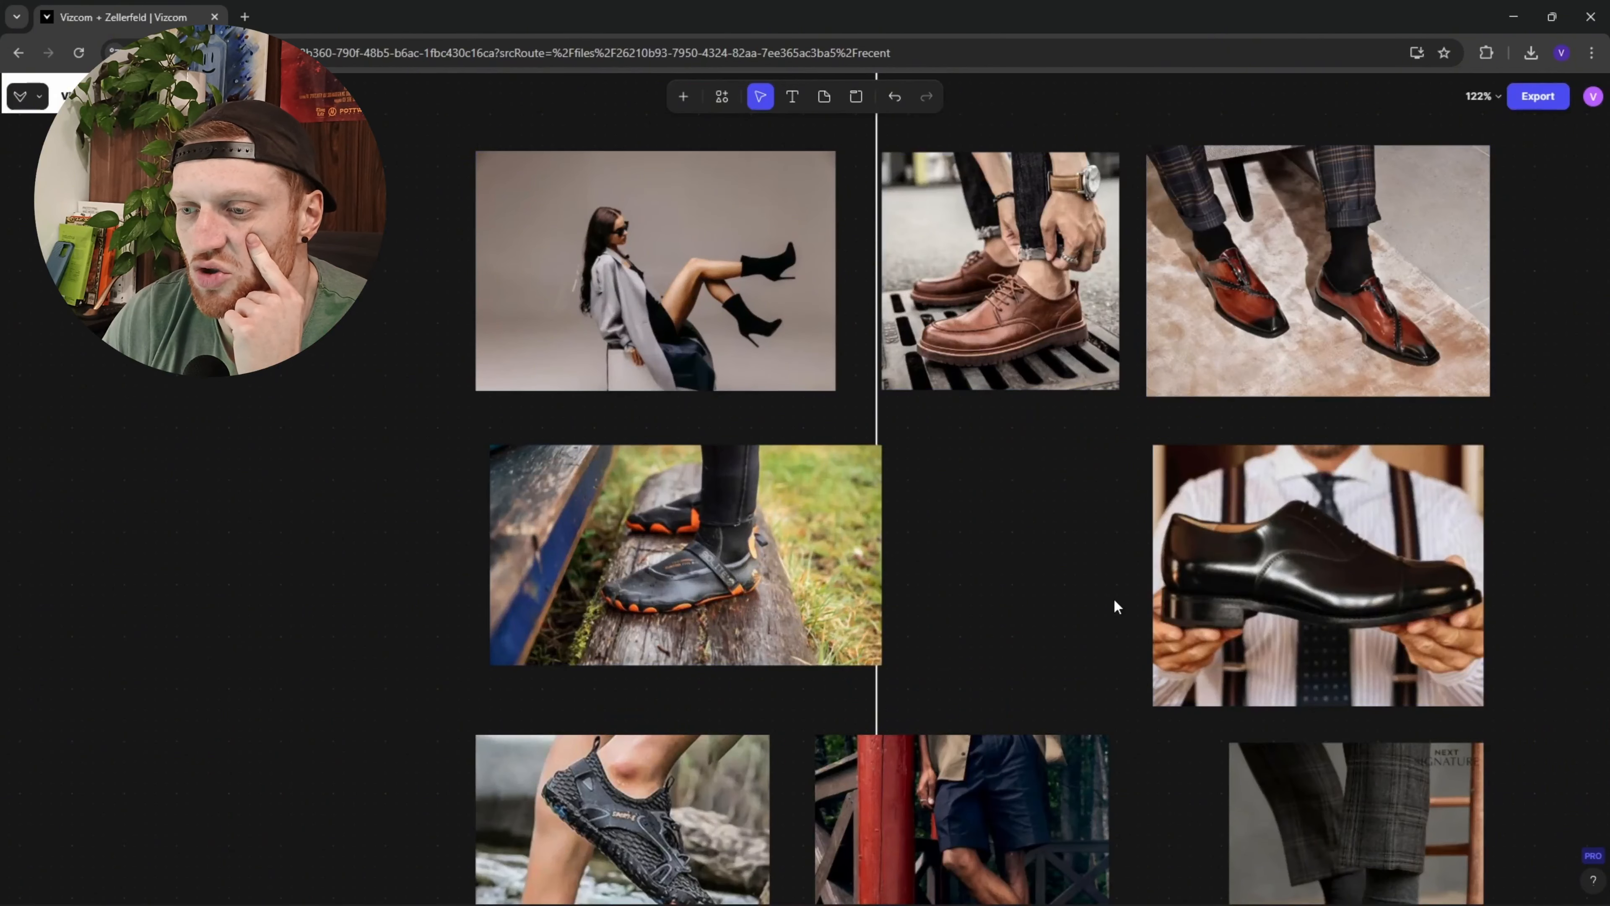
{"action": "scroll", "coordinate": [595, 462], "scroll_direction": "down", "scroll_amount": 5}
{"action": "scroll", "coordinate": [964, 596], "scroll_direction": "down", "scroll_amount": 12}
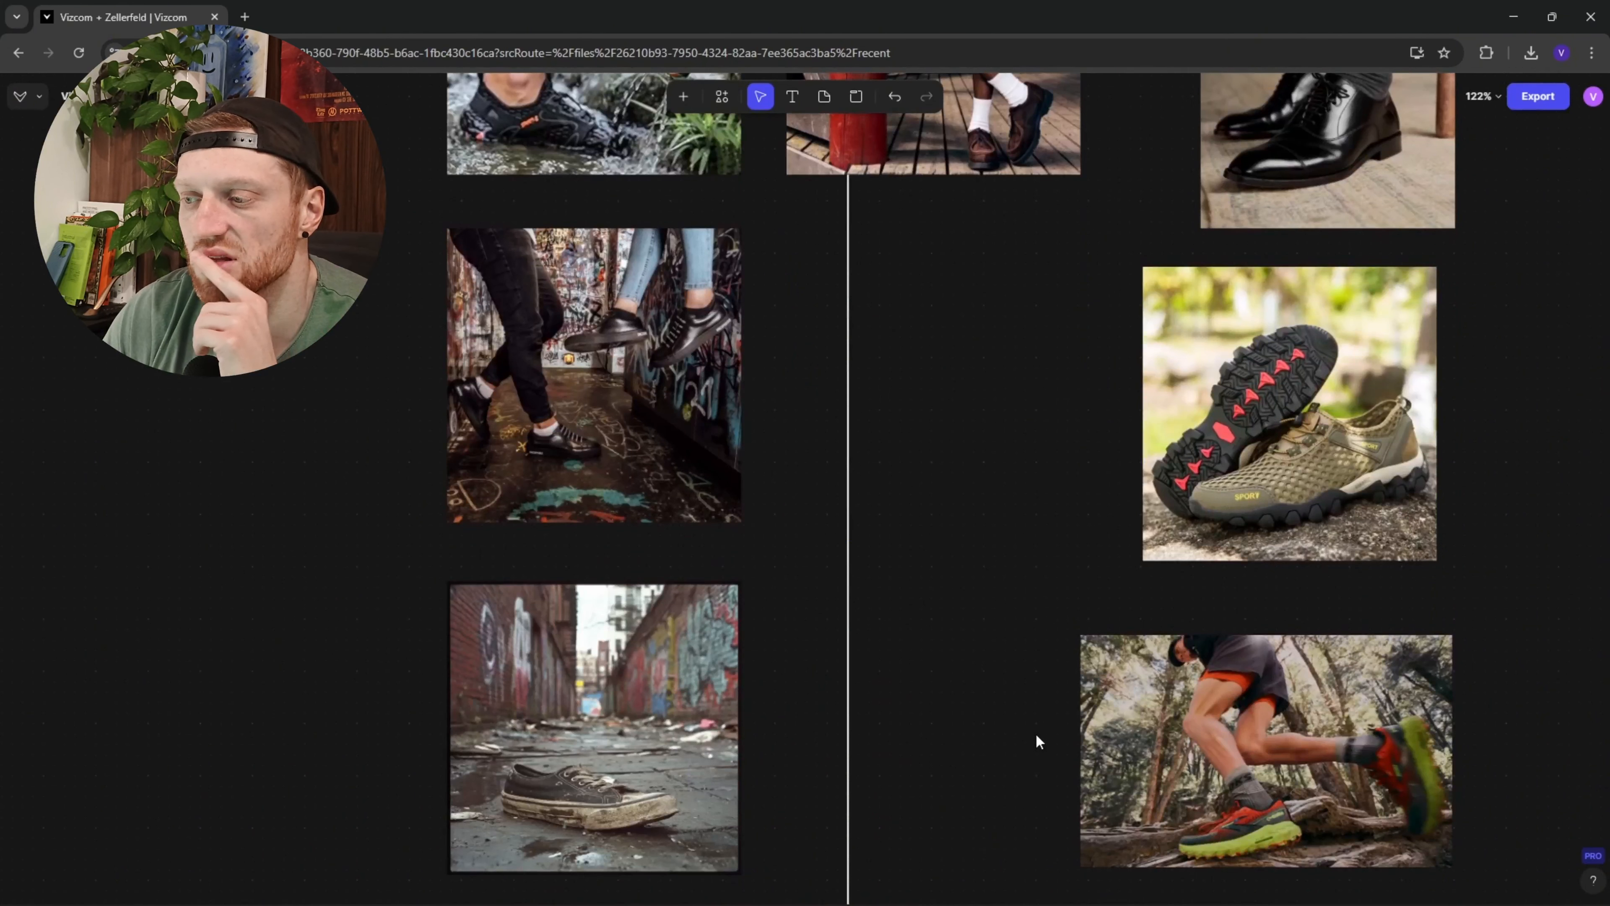
{"action": "scroll", "coordinate": [977, 435], "scroll_direction": "down", "scroll_amount": 10}
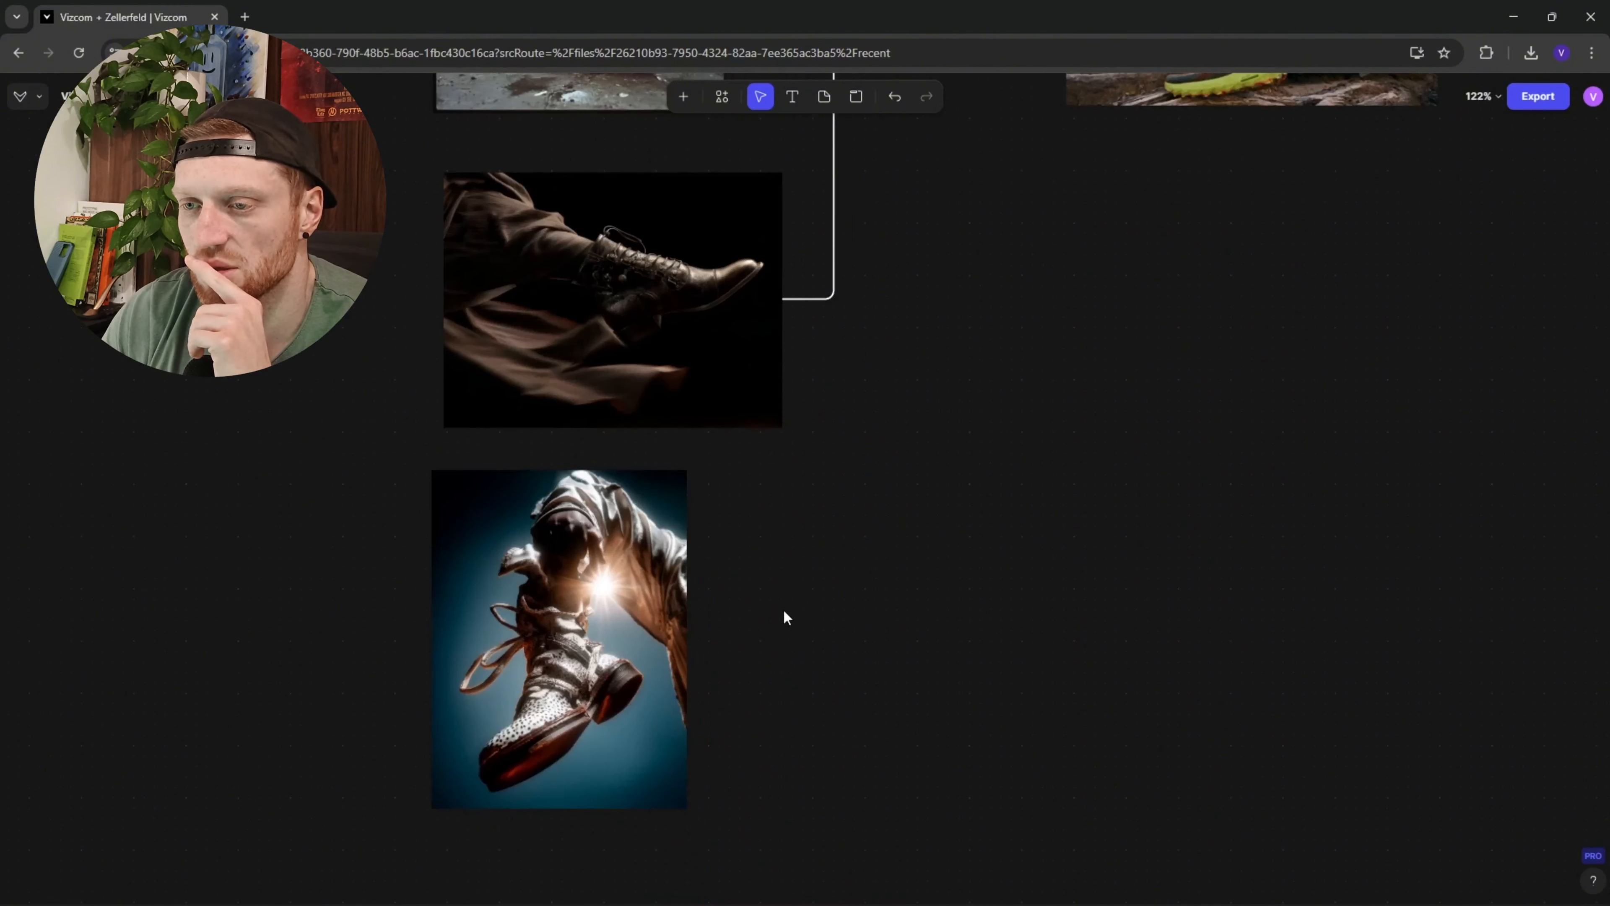
{"action": "scroll", "coordinate": [784, 619], "scroll_direction": "down", "scroll_amount": 2}
{"action": "scroll", "coordinate": [708, 301], "scroll_direction": "up", "scroll_amount": 18}
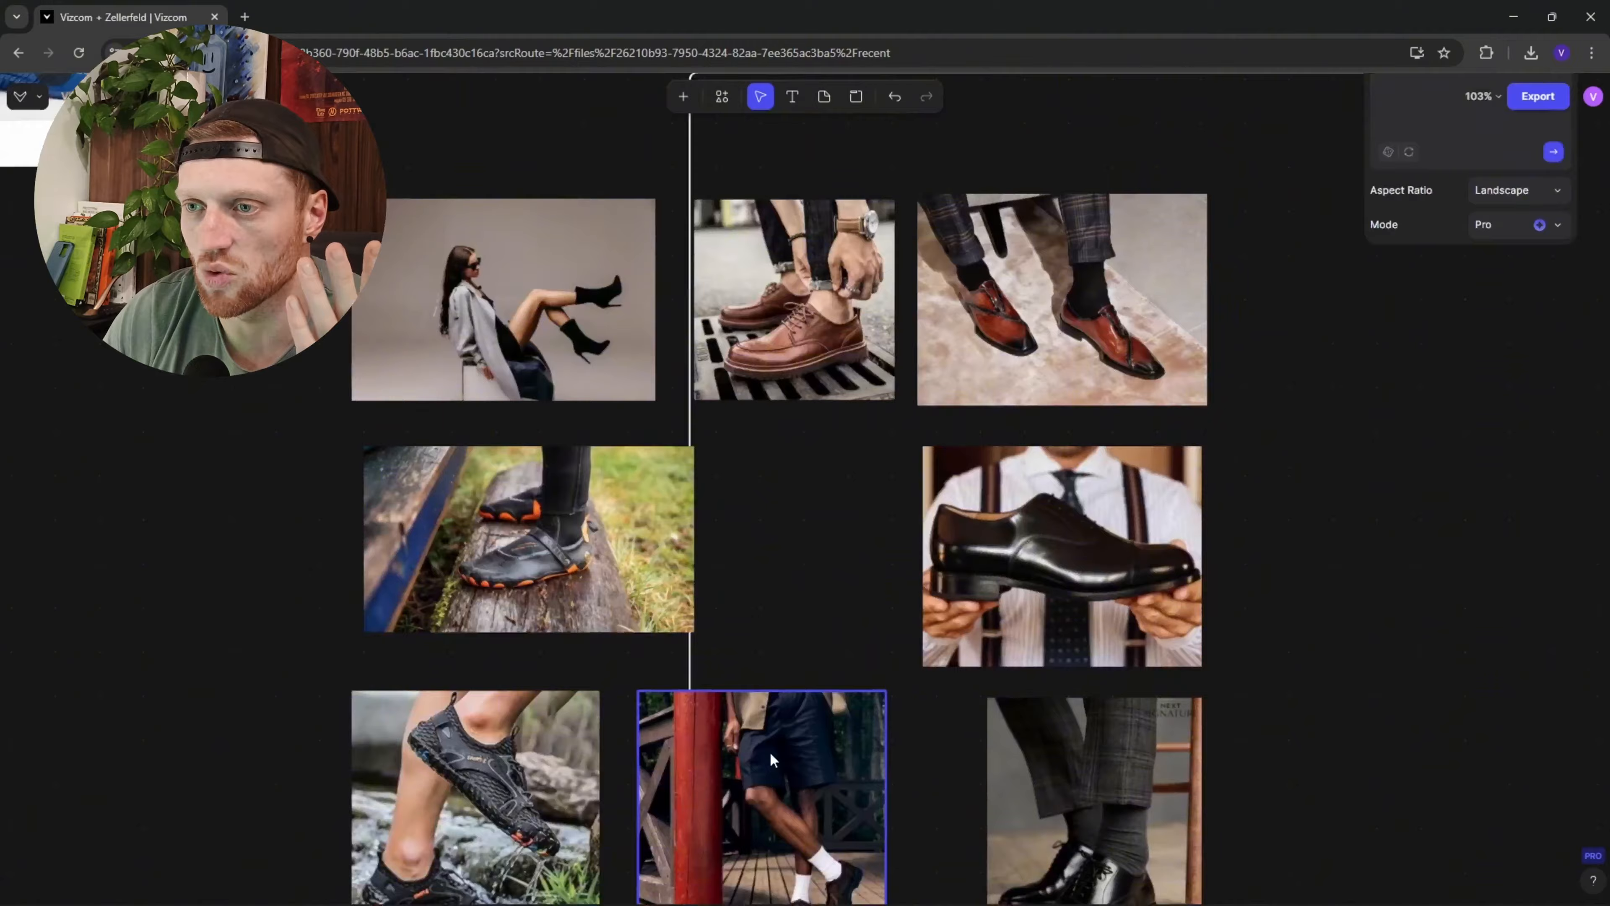
{"action": "left_click_drag", "start_coordinate": [770, 755], "coordinate": [768, 802]}
Step: Inspect the Modify prompt replacing the shoes in image @2 with those in image @1 in black plastic
{"action": "scroll", "coordinate": [841, 496], "scroll_direction": "down", "scroll_amount": 3}
{"action": "left_click_drag", "start_coordinate": [1097, 503], "coordinate": [740, 755]}
{"action": "scroll", "coordinate": [889, 474], "scroll_direction": "up", "scroll_amount": 6}
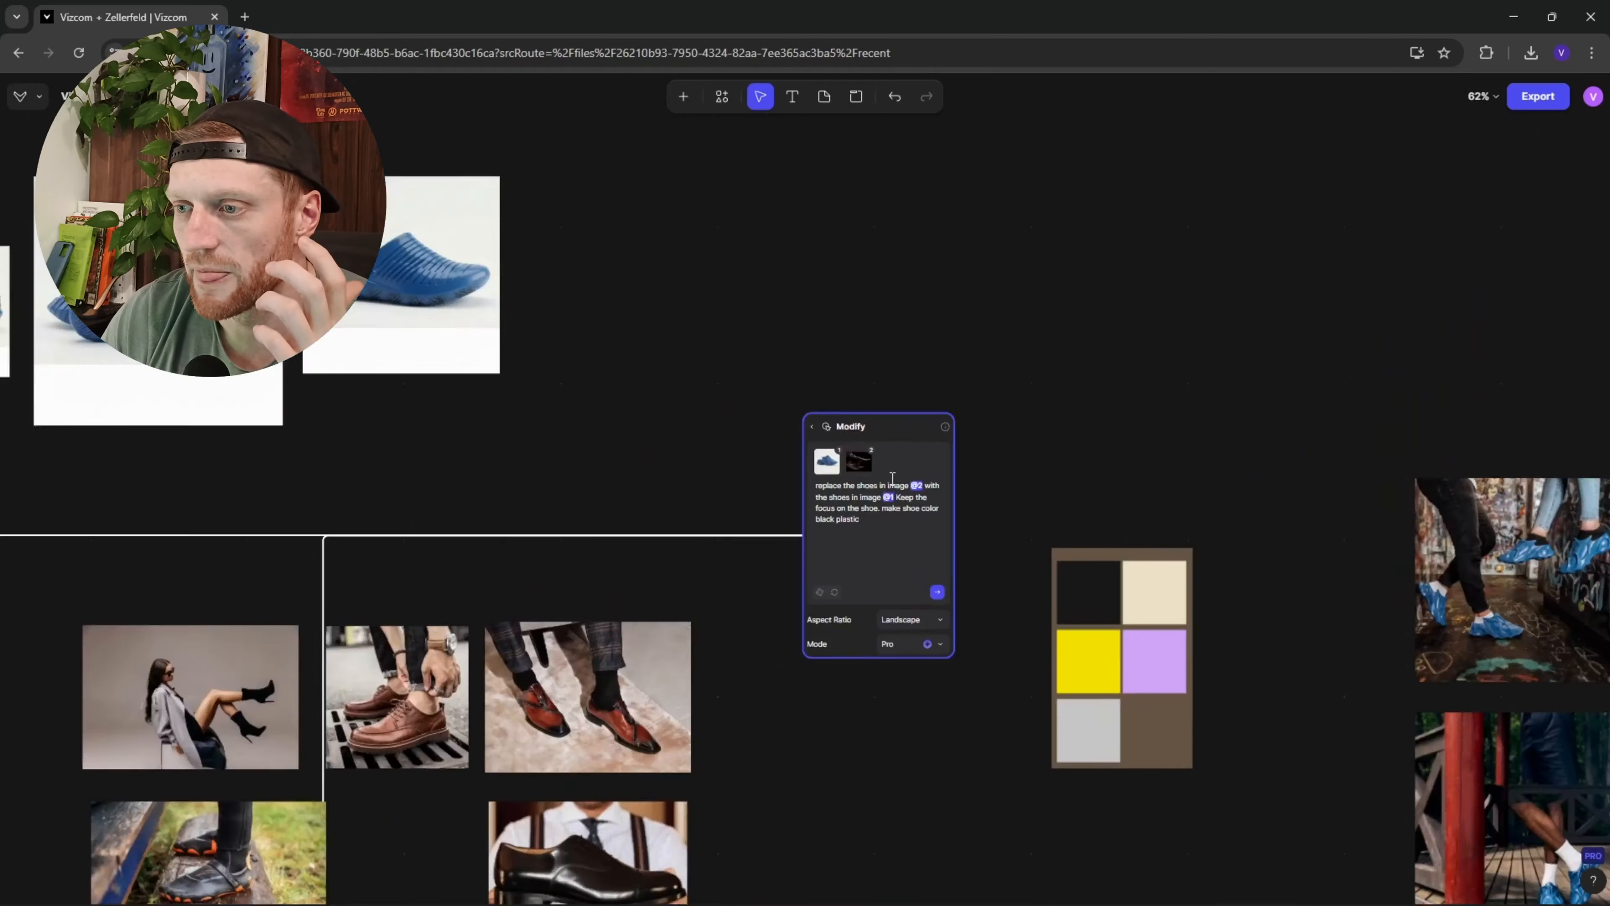
{"action": "left_click", "coordinate": [783, 501]}
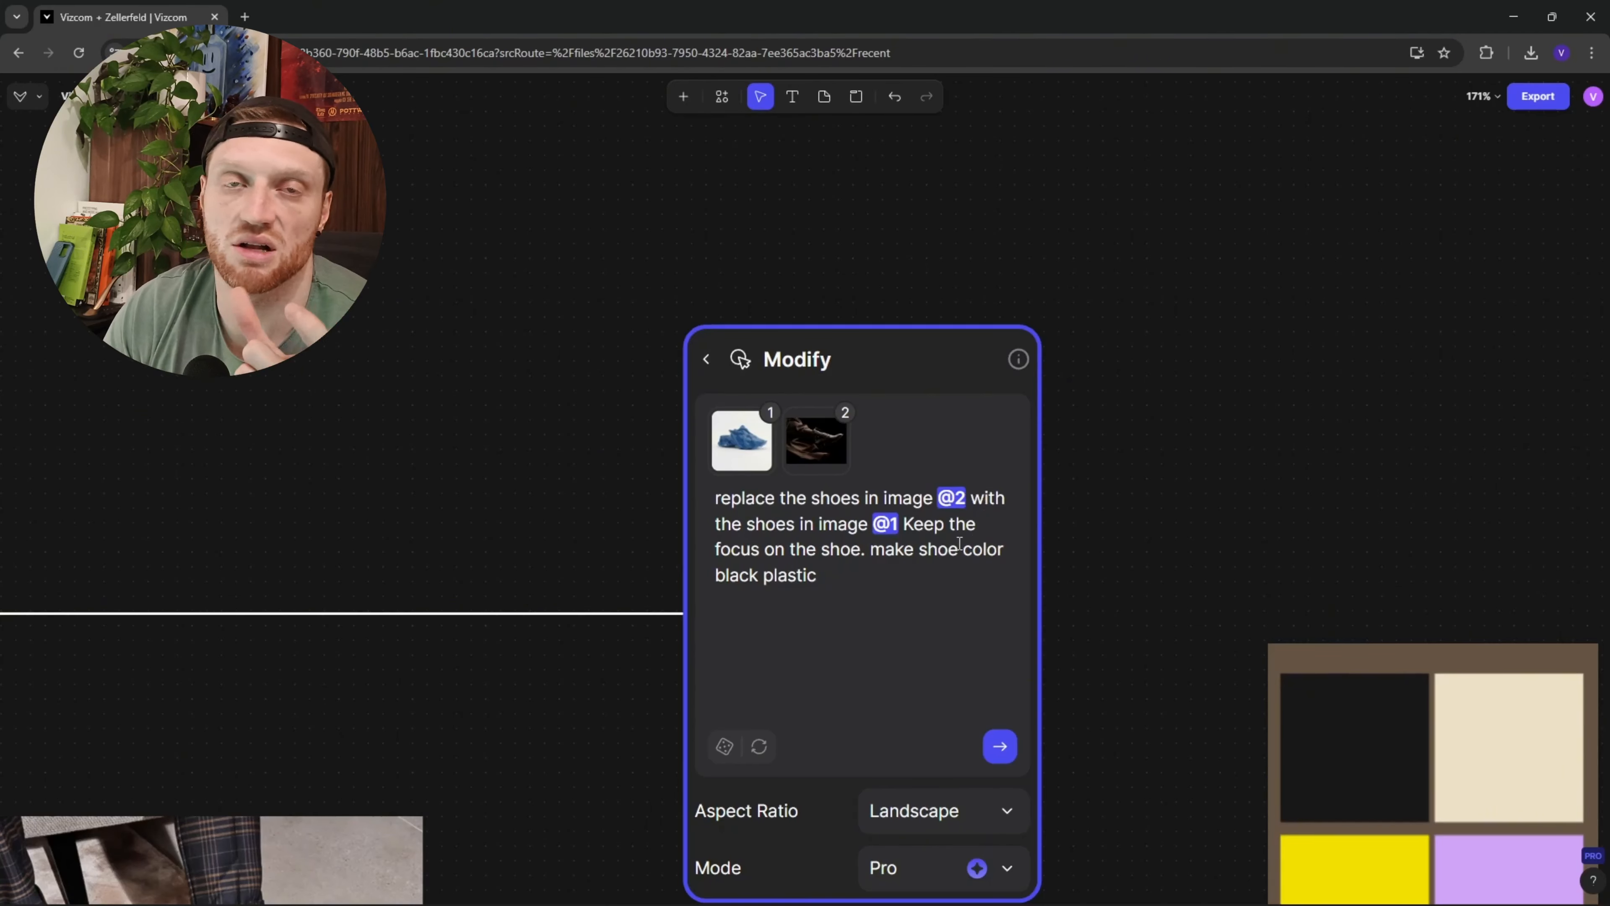
Step: Compare the blue and black versions of the spiky shoes in the graffiti-room scene
{"action": "scroll", "coordinate": [990, 552], "scroll_direction": "down", "scroll_amount": 10}
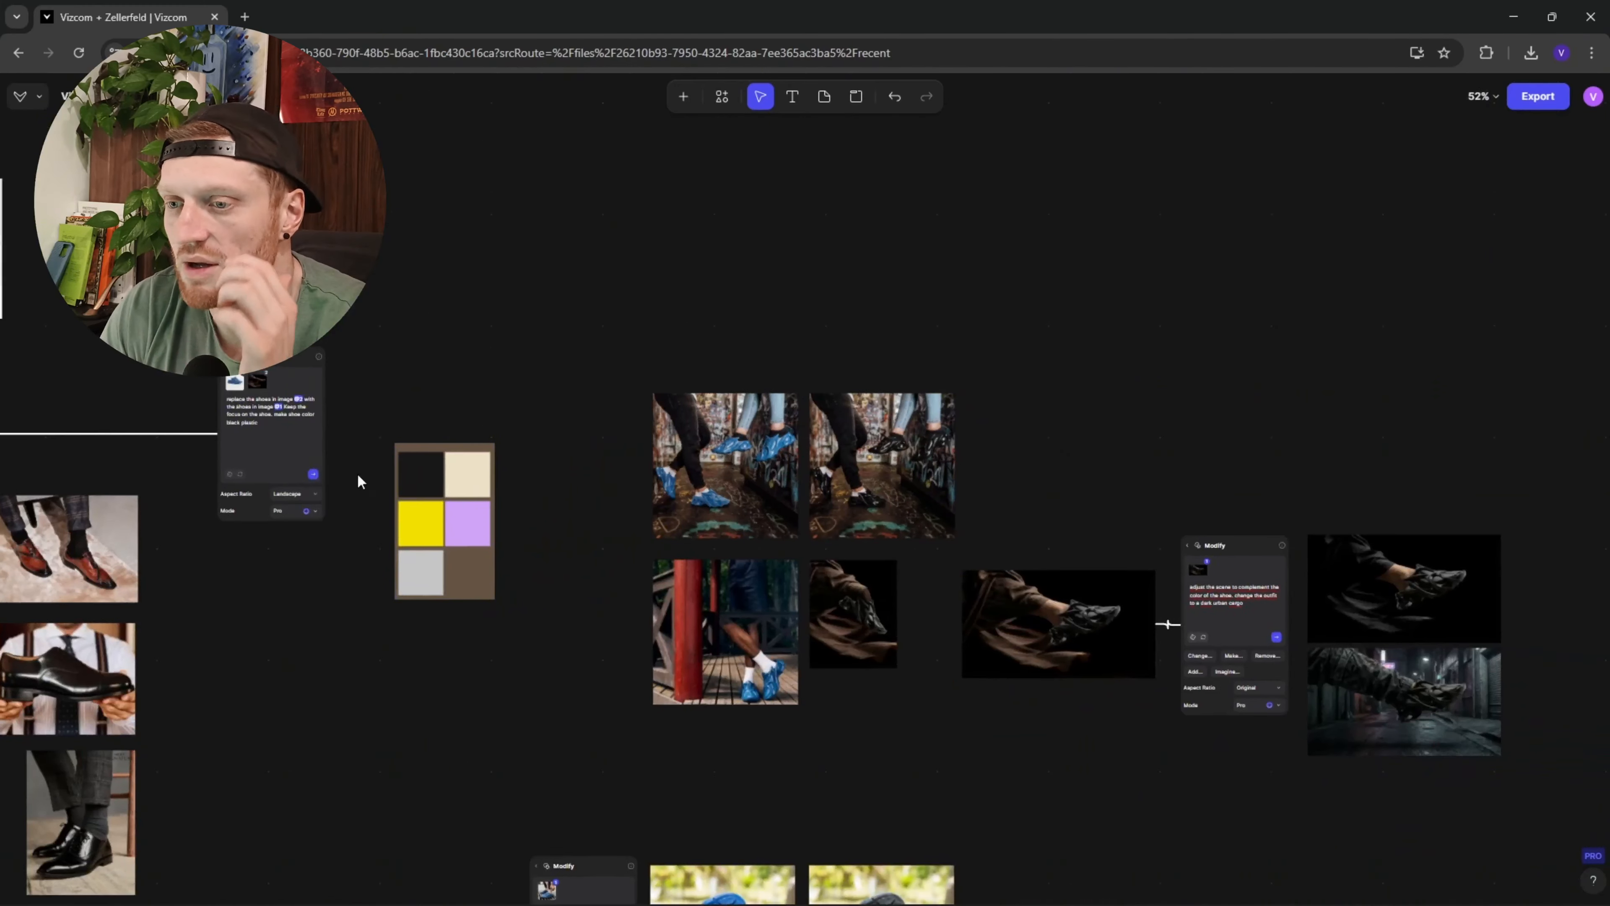
{"action": "left_click", "coordinate": [750, 453]}
{"action": "scroll", "coordinate": [750, 454], "scroll_direction": "up", "scroll_amount": 10}
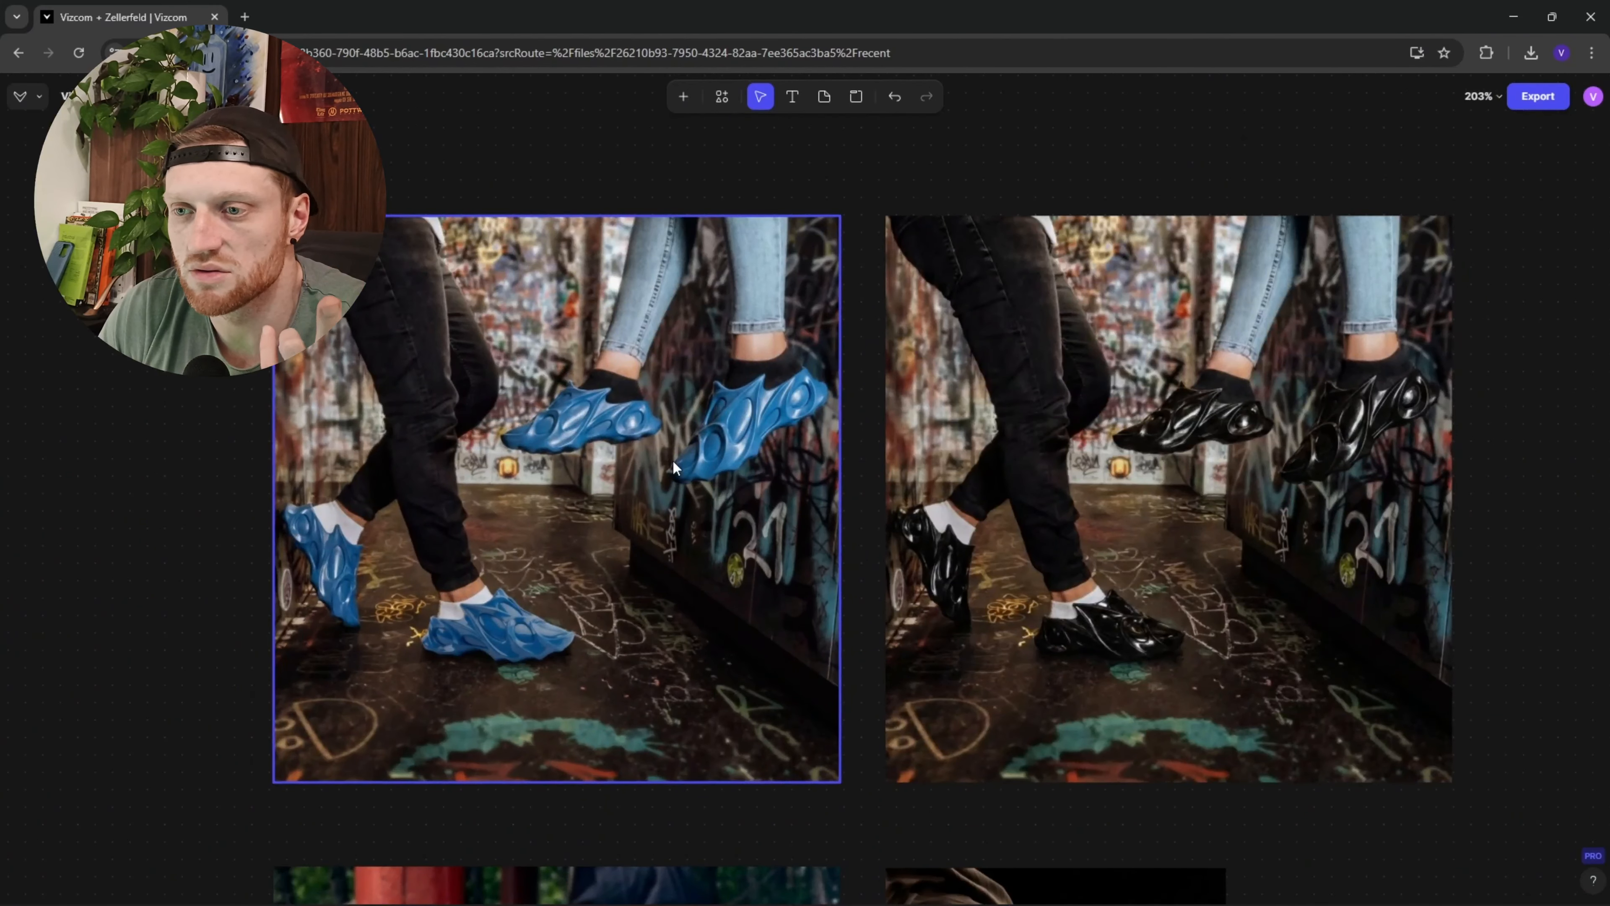
{"action": "scroll", "coordinate": [672, 459], "scroll_direction": "up", "scroll_amount": 2}
{"action": "left_click_drag", "start_coordinate": [672, 459], "coordinate": [620, 467]}
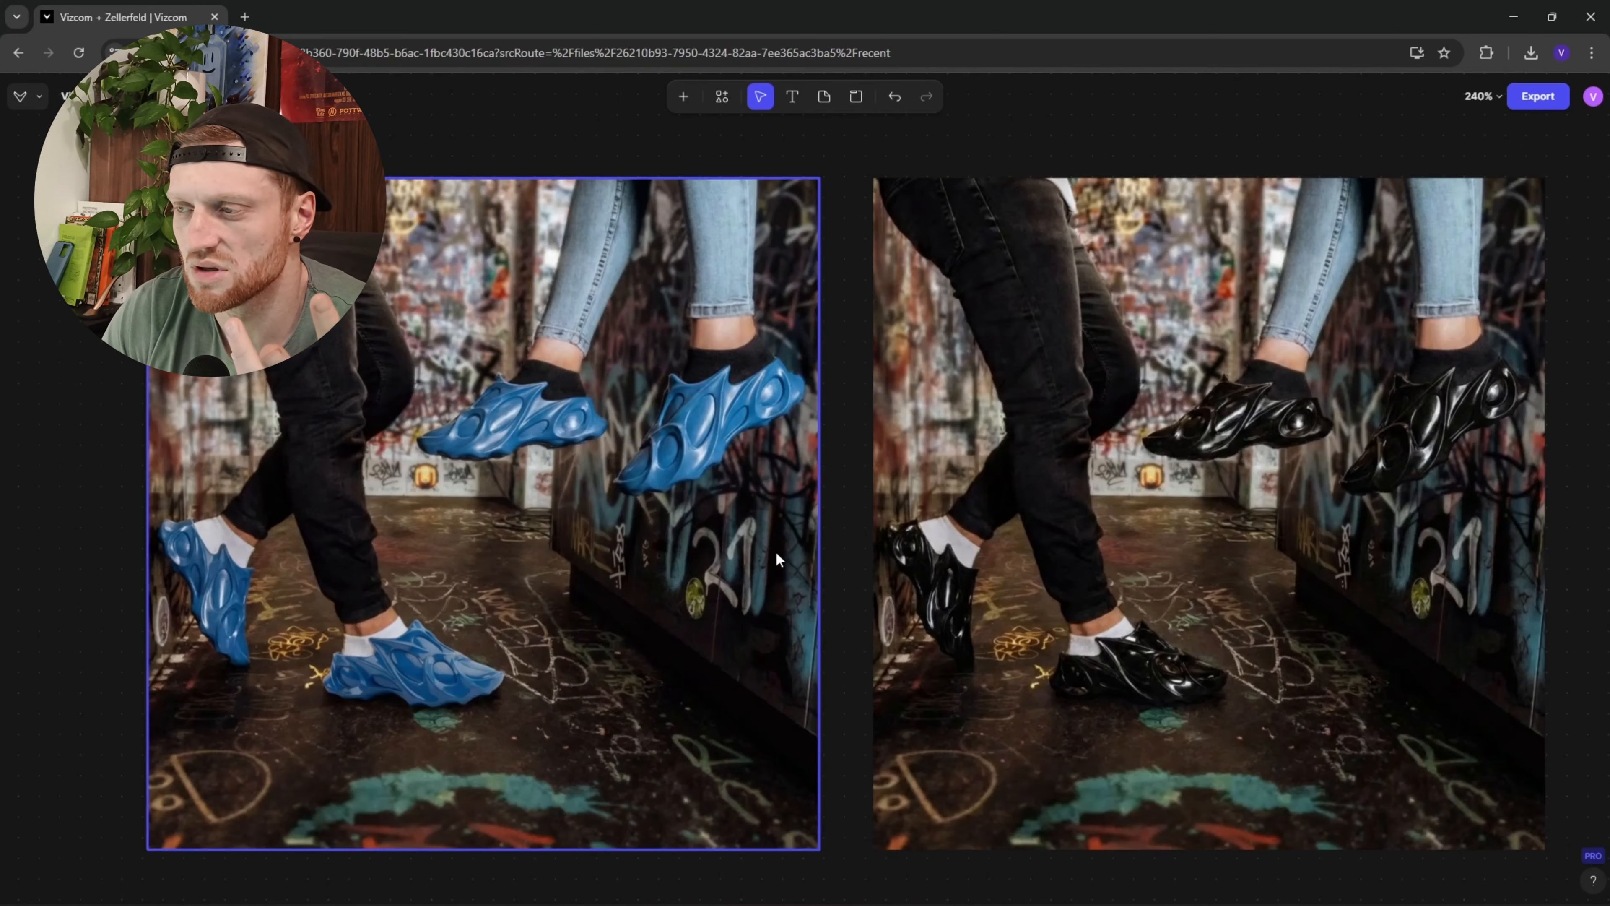
{"action": "scroll", "coordinate": [1050, 500], "scroll_direction": "down", "scroll_amount": 2}
{"action": "left_click_drag", "start_coordinate": [1050, 500], "coordinate": [931, 511]}
{"action": "scroll", "coordinate": [930, 511], "scroll_direction": "up", "scroll_amount": 2}
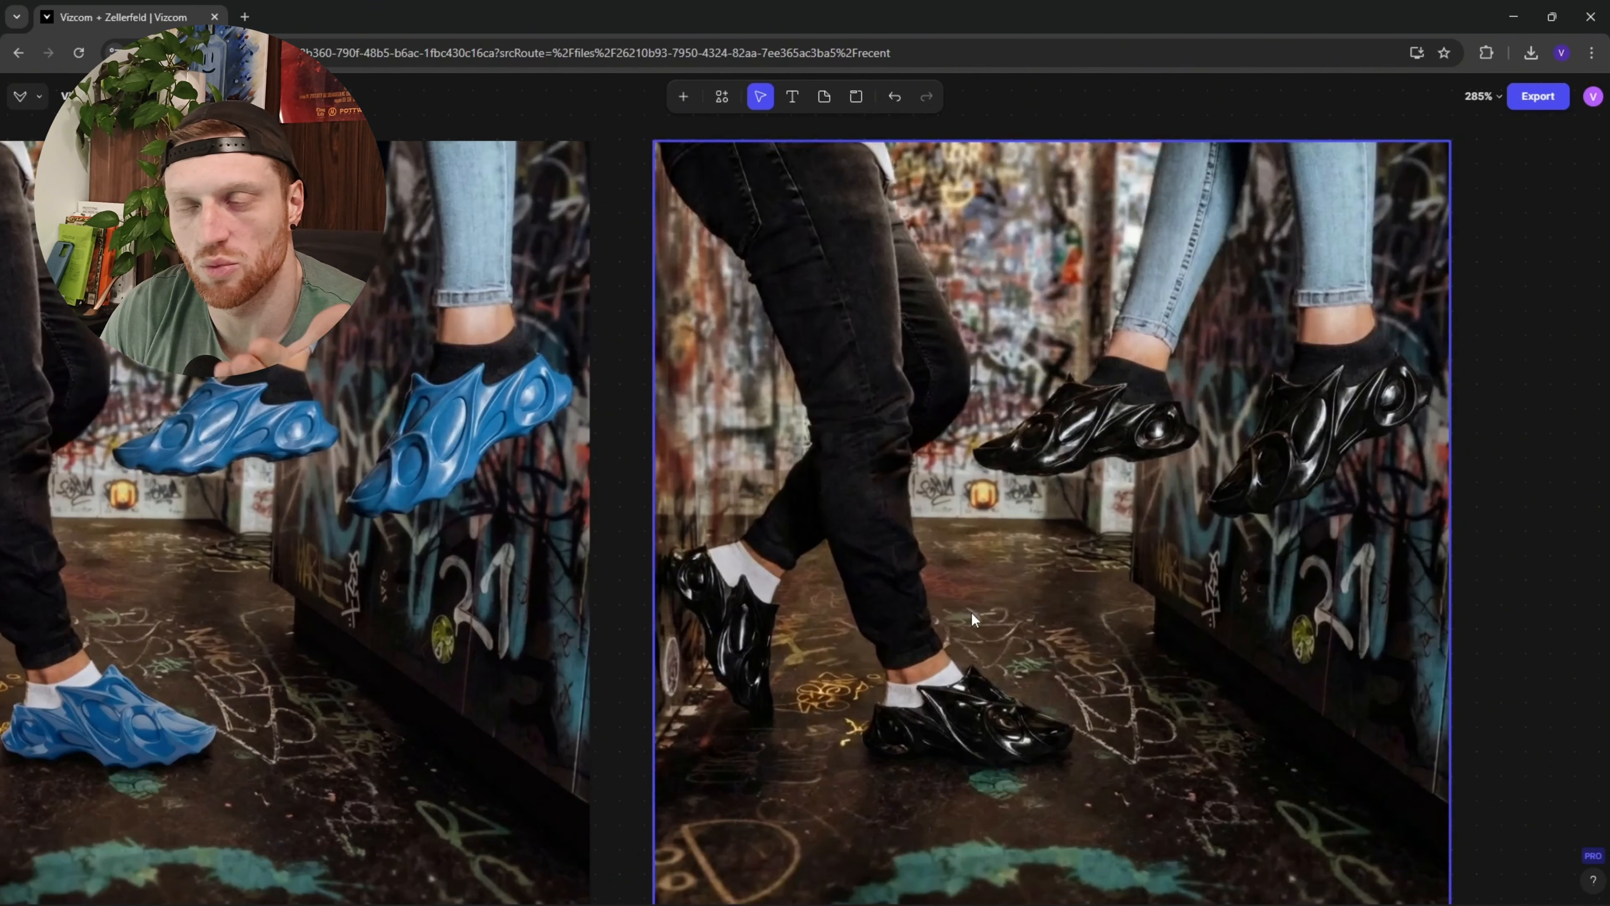
Step: Examine the blue spiky shoes on the wooden deck and the black shoe in the portrait drapery scene
{"action": "scroll", "coordinate": [972, 612], "scroll_direction": "down", "scroll_amount": 3}
{"action": "left_click_drag", "start_coordinate": [936, 721], "coordinate": [995, 324]}
{"action": "left_click_drag", "start_coordinate": [961, 625], "coordinate": [934, 388]}
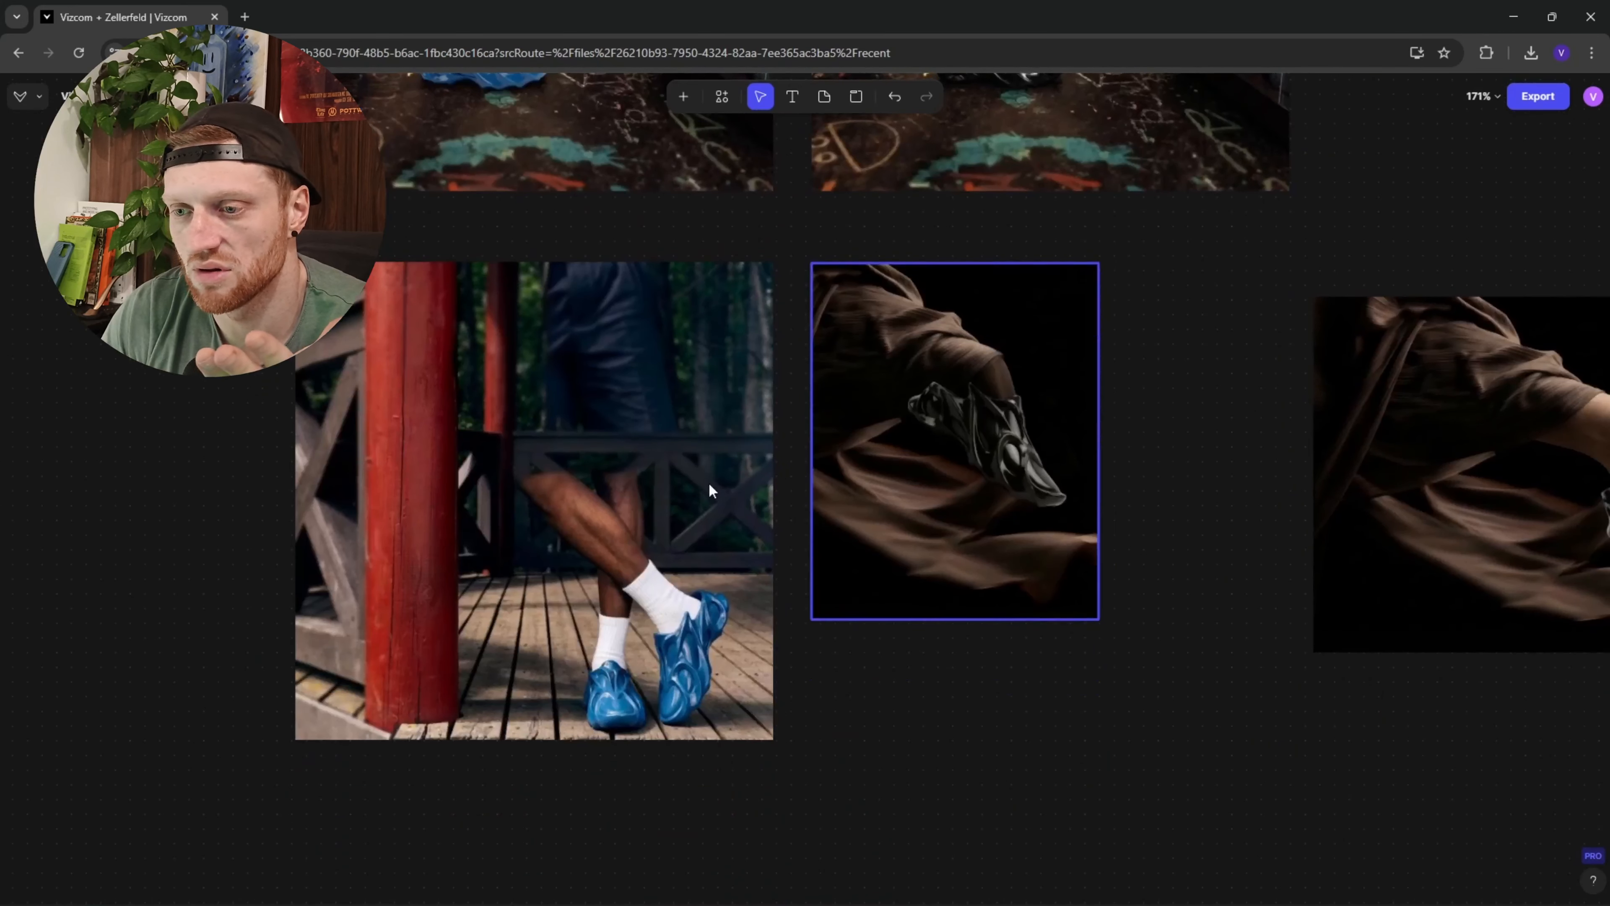
{"action": "scroll", "coordinate": [646, 507], "scroll_direction": "up", "scroll_amount": 3}
{"action": "scroll", "coordinate": [648, 517], "scroll_direction": "down", "scroll_amount": 1}
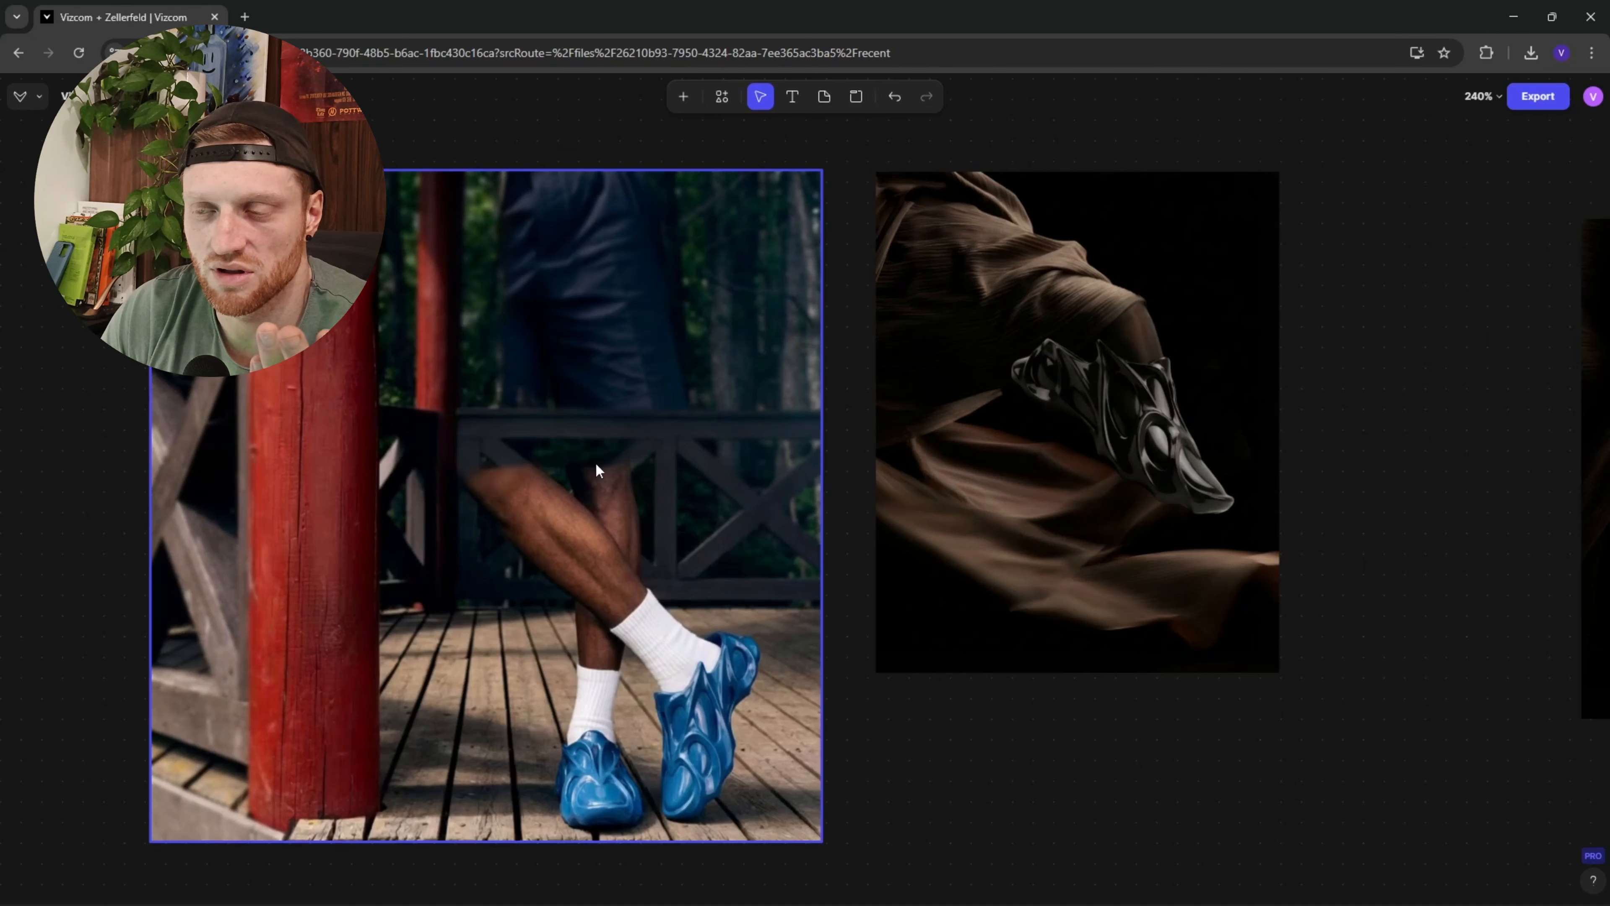
Step: Follow the widescreen drapery image through the Modify prompt for a dark urban outfit to its two results
{"action": "left_click", "coordinate": [1078, 452]}
{"action": "scroll", "coordinate": [892, 540], "scroll_direction": "right", "scroll_amount": 10}
{"action": "left_click", "coordinate": [868, 535]}
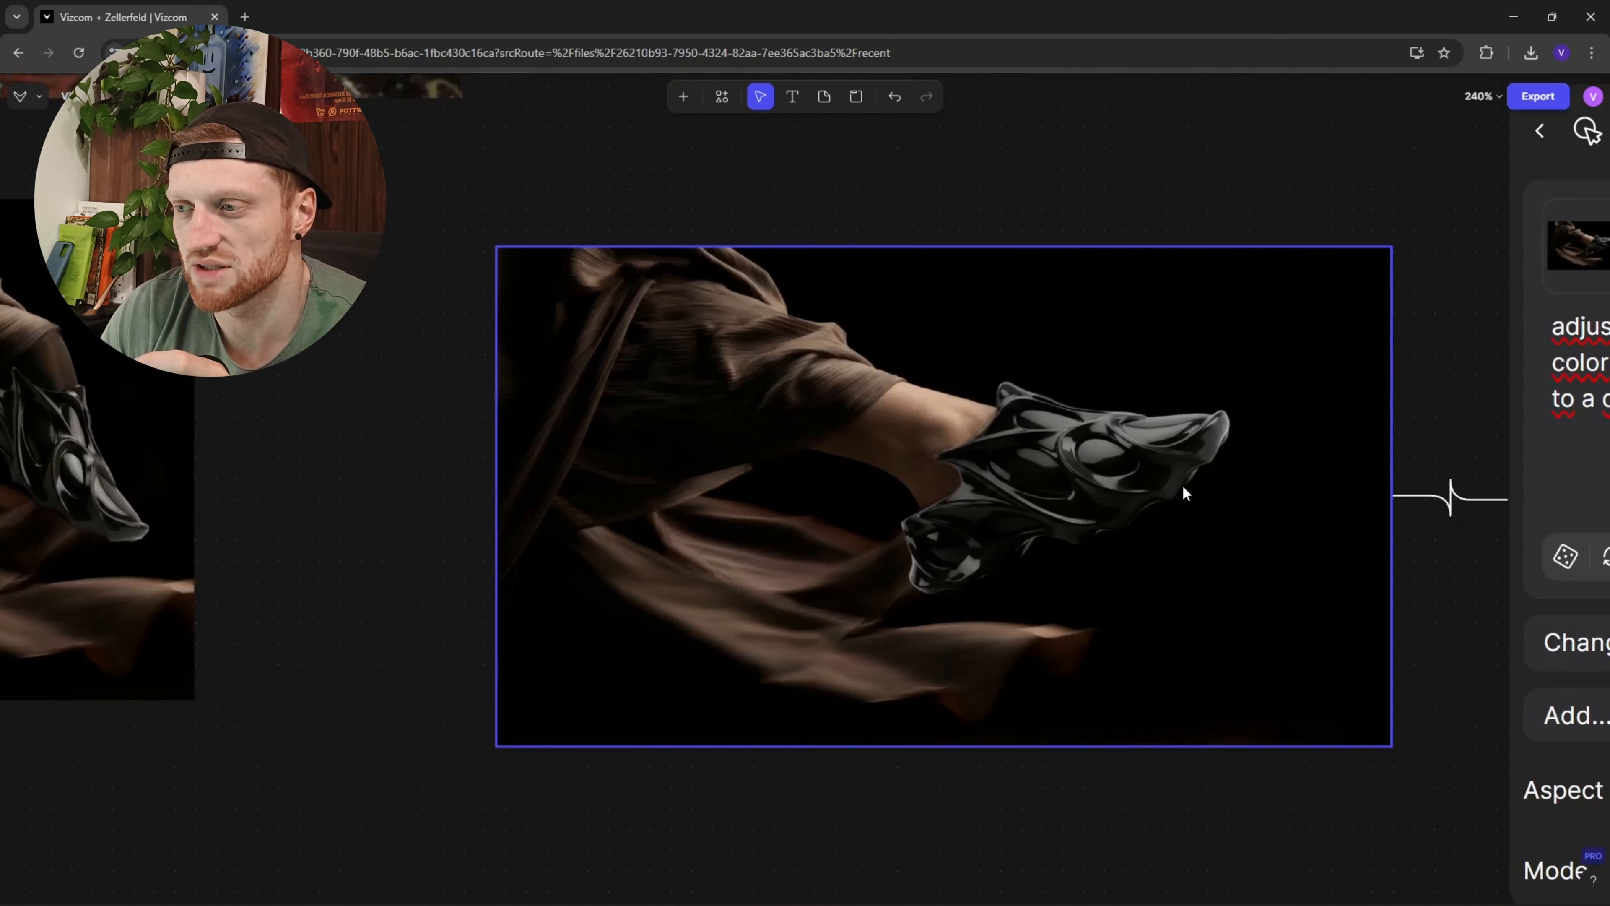
{"action": "scroll", "coordinate": [1268, 494], "scroll_direction": "down", "scroll_amount": 1}
{"action": "left_click_drag", "start_coordinate": [1277, 494], "coordinate": [783, 501]}
{"action": "scroll", "coordinate": [1136, 559], "scroll_direction": "down", "scroll_amount": 1}
{"action": "left_click_drag", "start_coordinate": [1136, 560], "coordinate": [585, 517]}
{"action": "left_click_drag", "start_coordinate": [931, 520], "coordinate": [674, 463]}
{"action": "scroll", "coordinate": [951, 464], "scroll_direction": "up", "scroll_amount": 2}
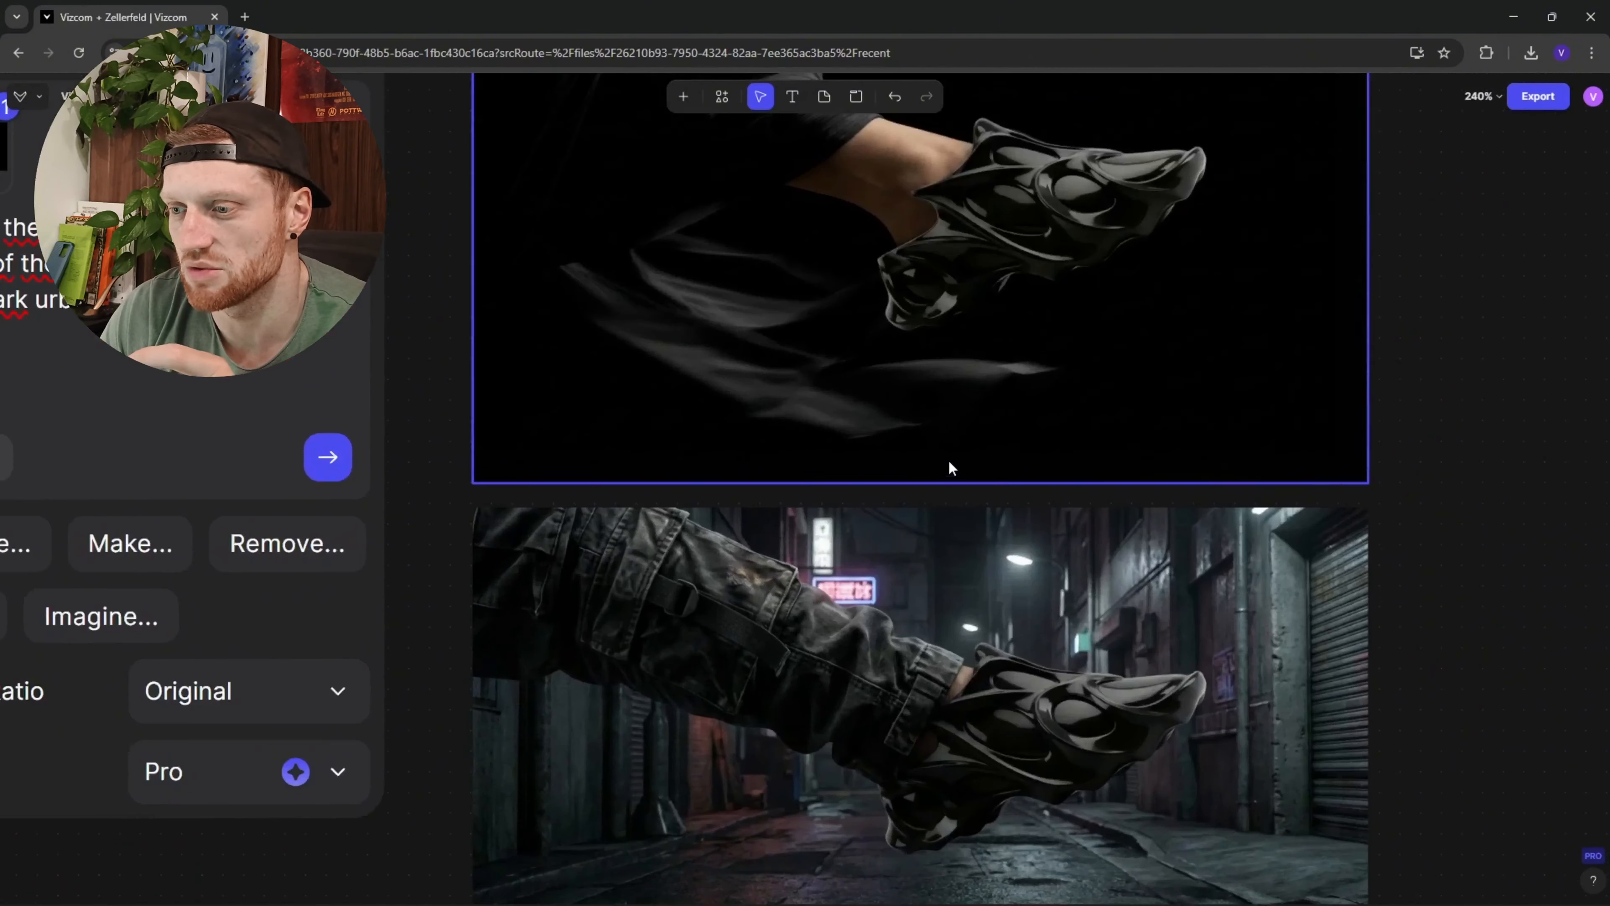
Step: Study the glossy black shoe with cargo trousers in the neon-lit alley scene, checking it against the surrounding results
{"action": "left_click_drag", "start_coordinate": [923, 659], "coordinate": [862, 543]}
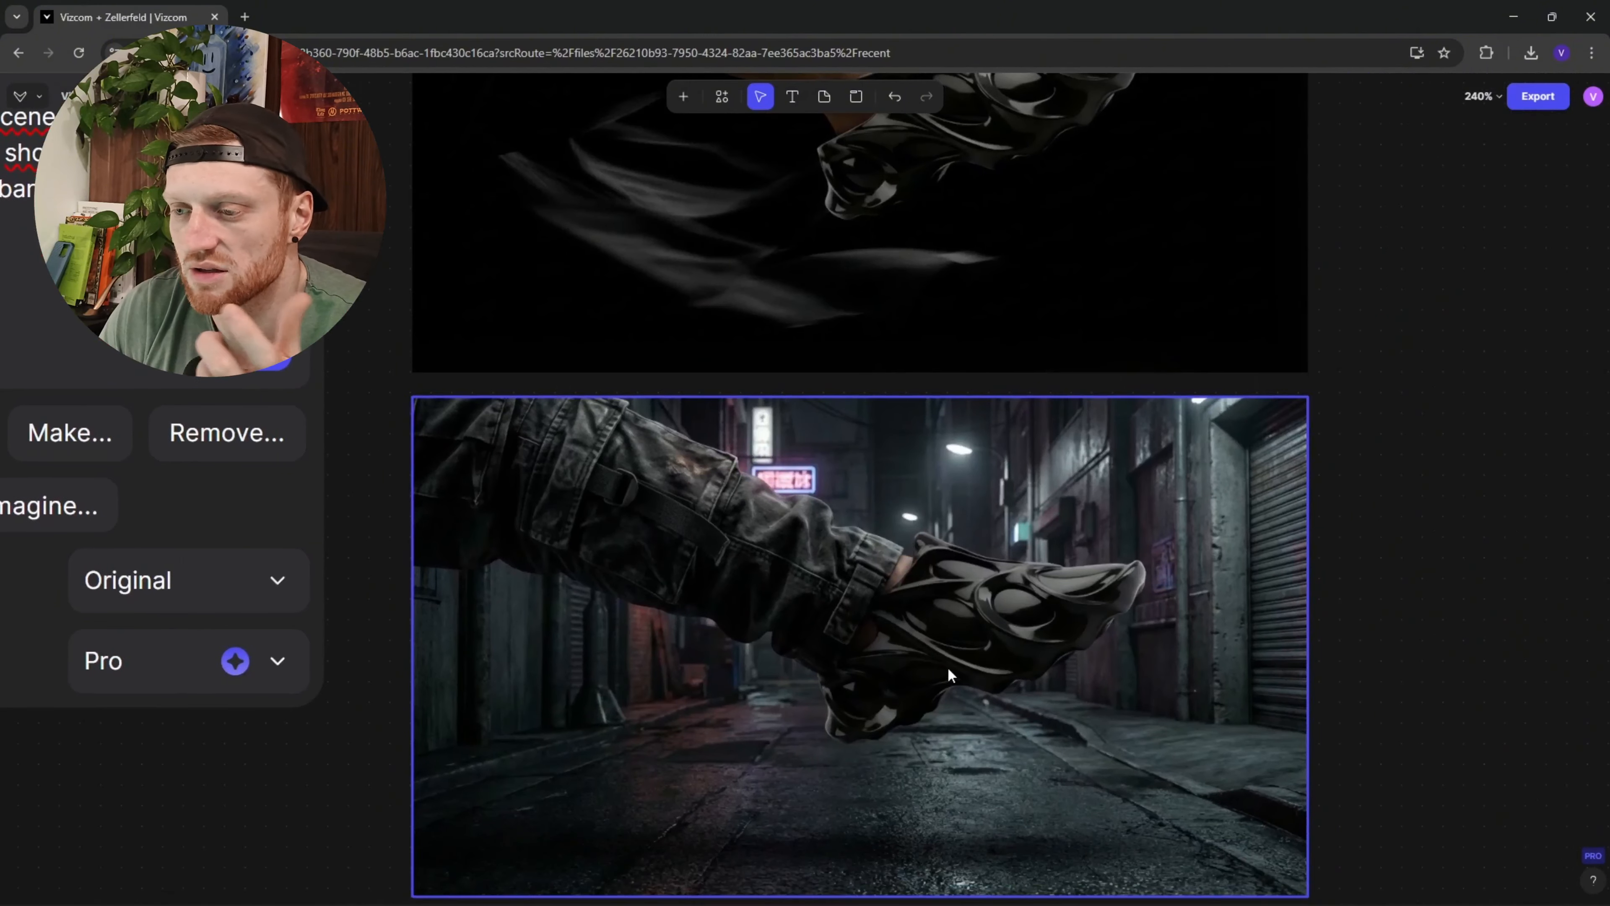
{"action": "scroll", "coordinate": [947, 668], "scroll_direction": "up", "scroll_amount": 1}
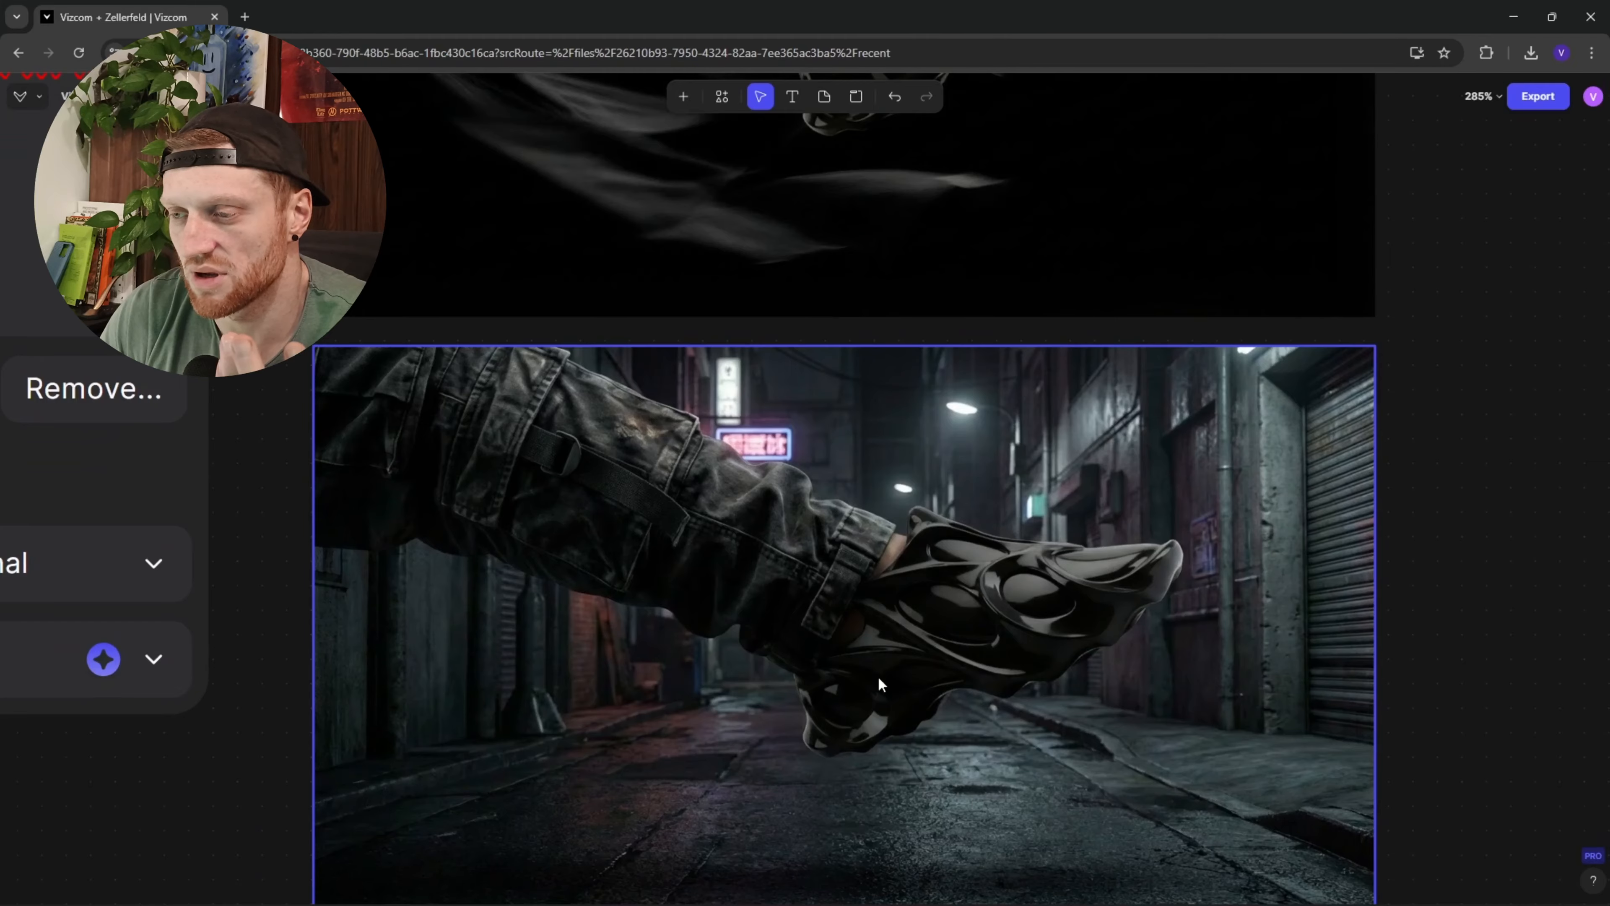
{"action": "scroll", "coordinate": [899, 630], "scroll_direction": "down", "scroll_amount": 11}
{"action": "left_click_drag", "start_coordinate": [899, 630], "coordinate": [1092, 301]}
{"action": "left_click", "coordinate": [868, 374]}
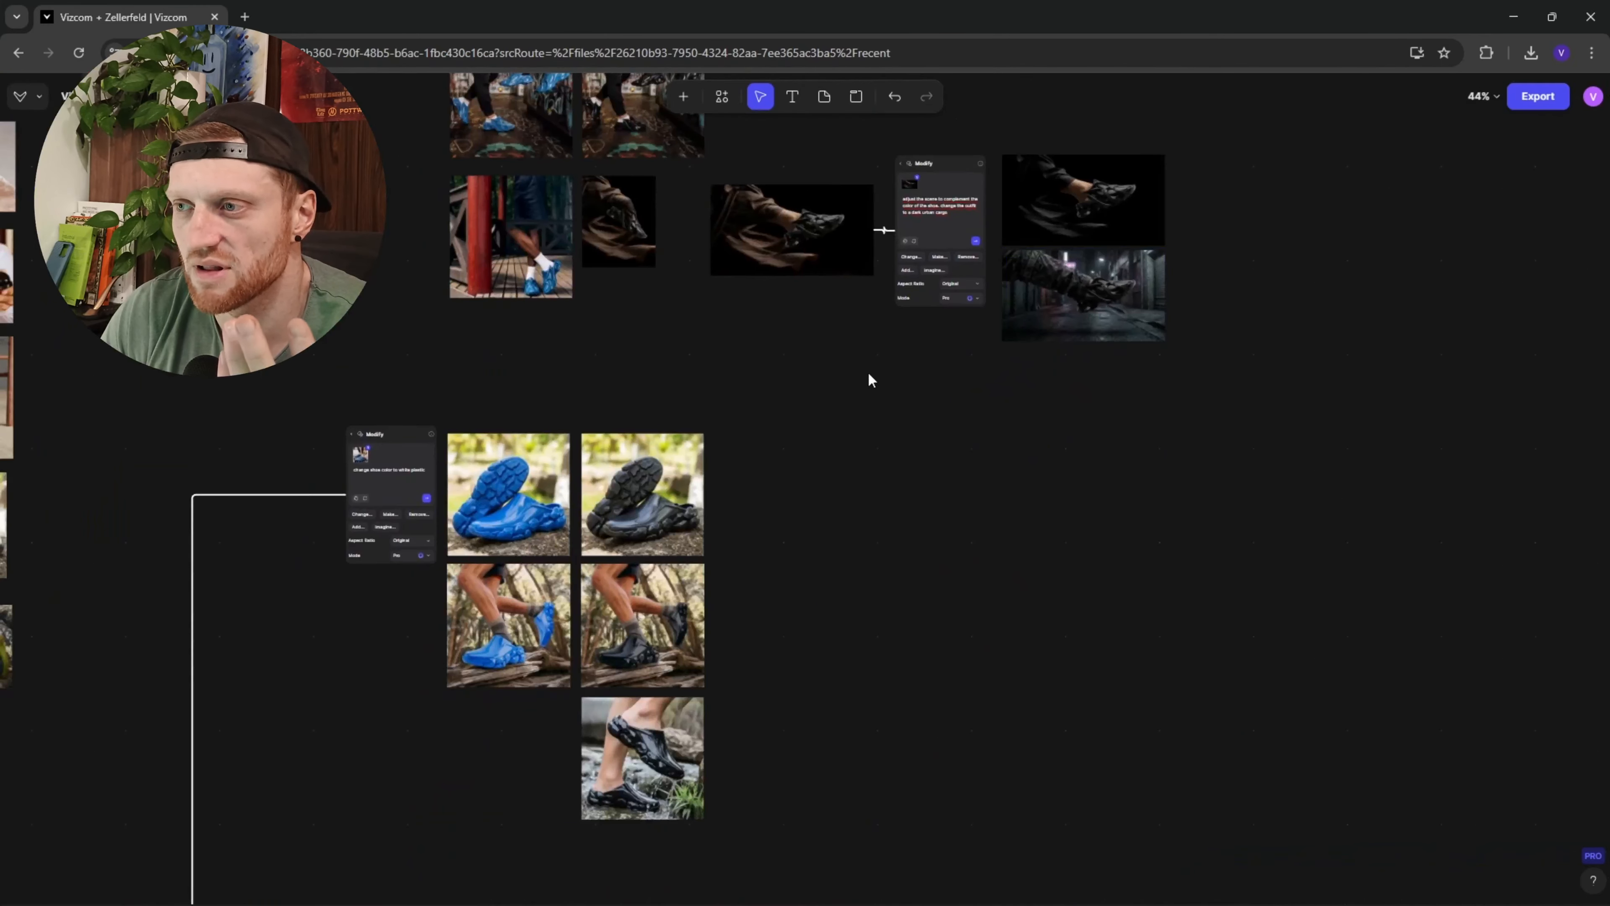
{"action": "scroll", "coordinate": [1084, 279], "scroll_direction": "up", "scroll_amount": 12}
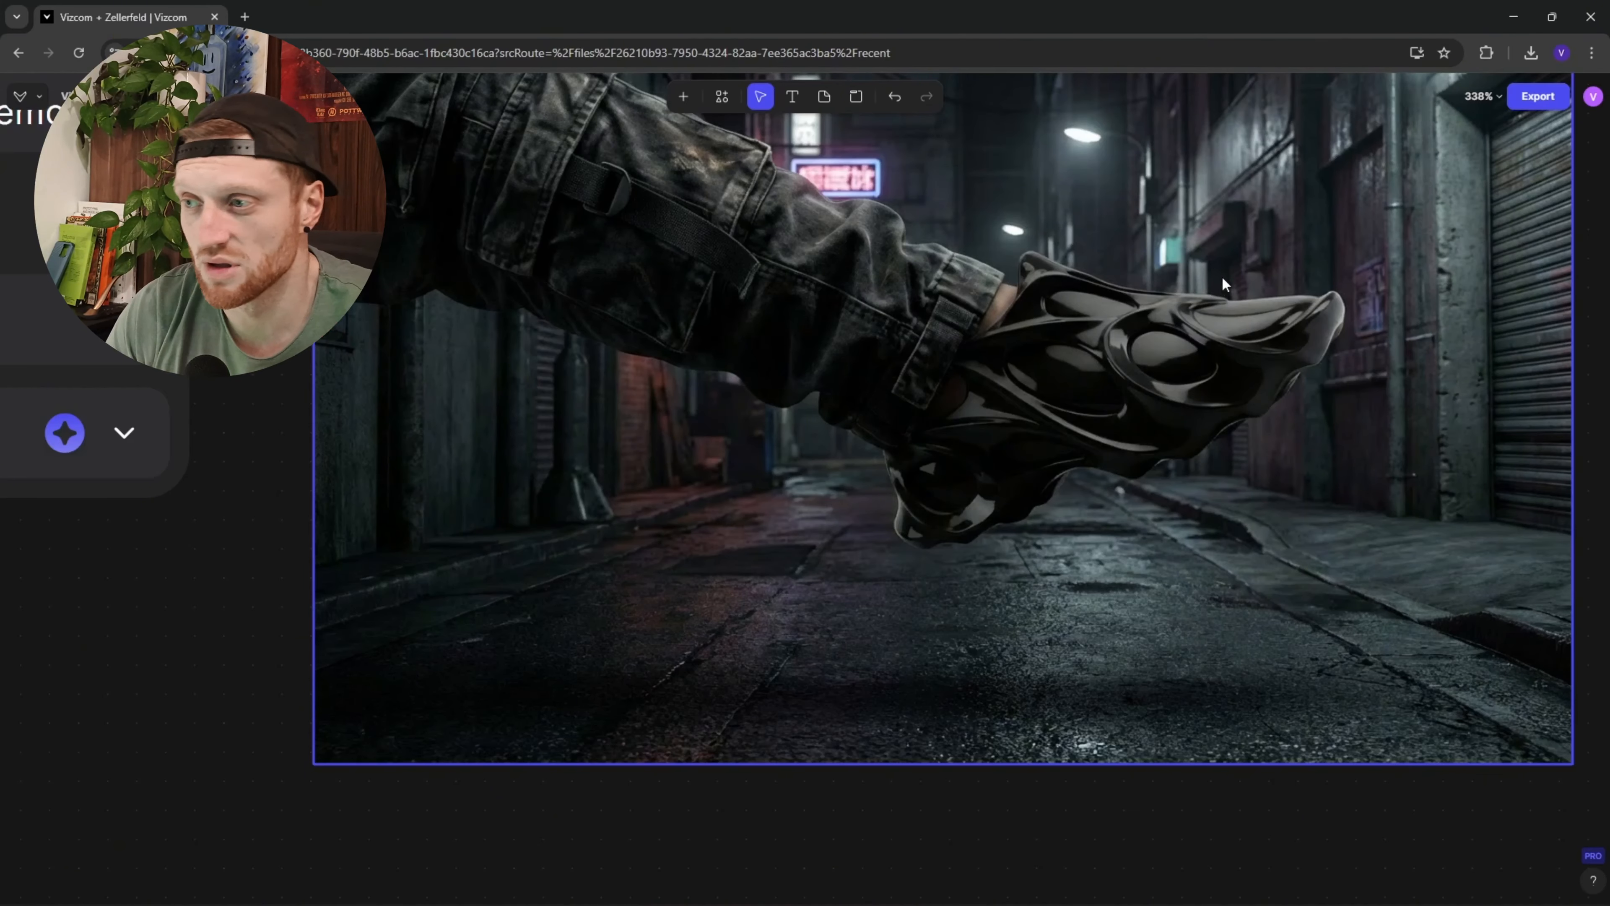
{"action": "scroll", "coordinate": [1222, 279], "scroll_direction": "down", "scroll_amount": 2}
{"action": "scroll", "coordinate": [1221, 278], "scroll_direction": "up", "scroll_amount": 3}
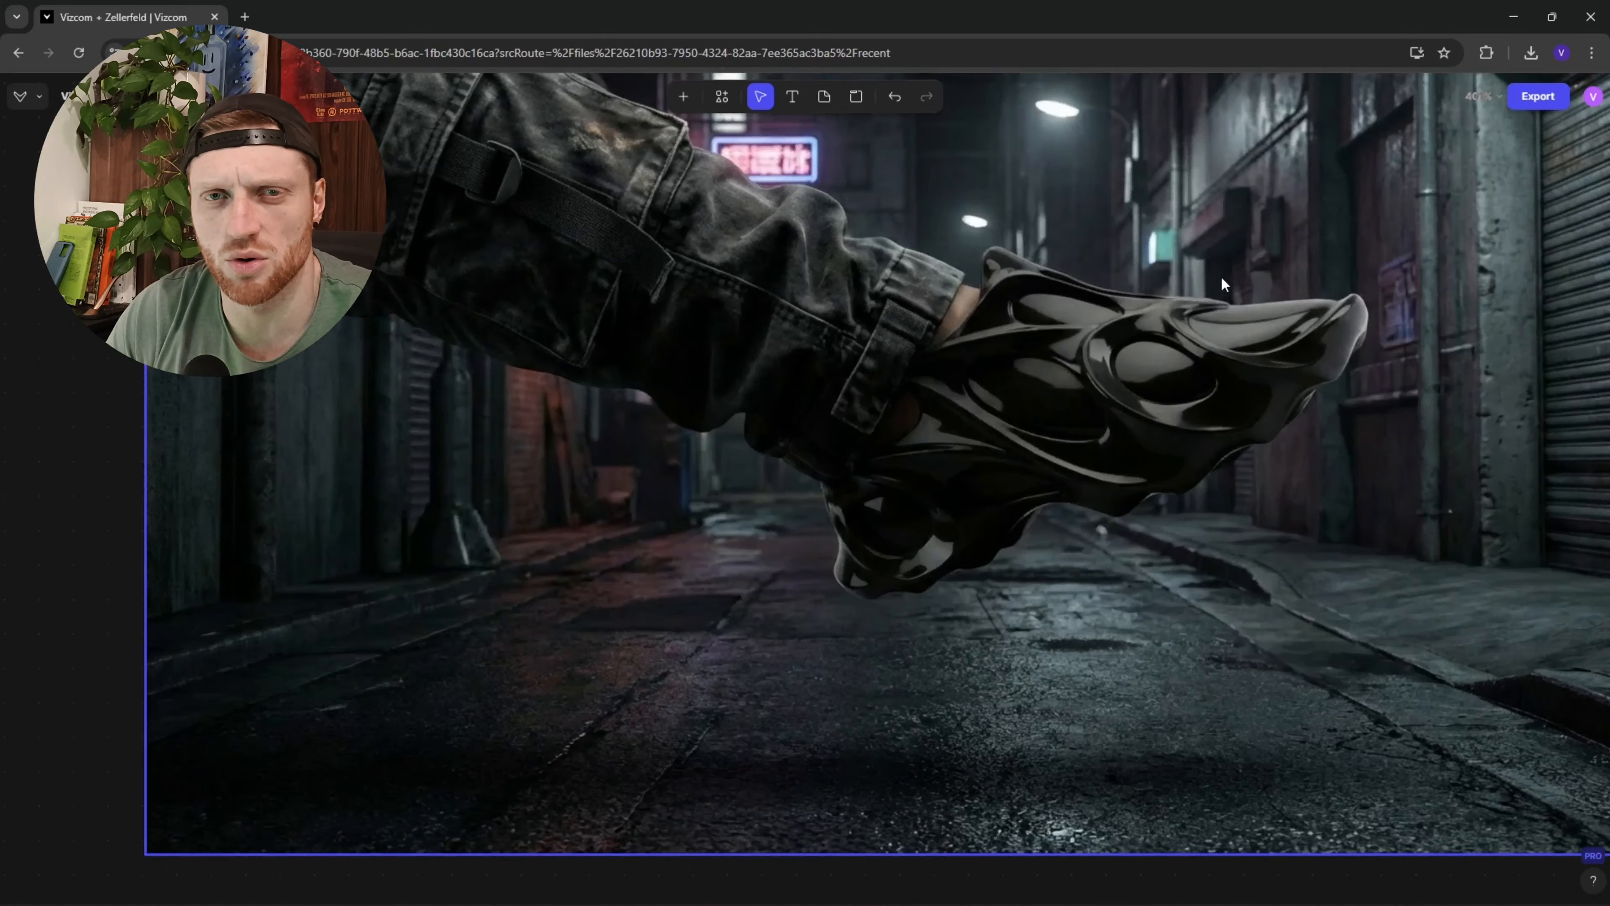
Step: Locate the blue and black rock-soled shoe images beside the Modify prompt for white plastic
{"action": "scroll", "coordinate": [1064, 512], "scroll_direction": "down", "scroll_amount": 4}
{"action": "left_click_drag", "start_coordinate": [880, 547], "coordinate": [1258, 235]}
{"action": "scroll", "coordinate": [698, 477], "scroll_direction": "down", "scroll_amount": 3}
{"action": "left_click_drag", "start_coordinate": [606, 486], "coordinate": [1154, 237]}
{"action": "left_click_drag", "start_coordinate": [606, 520], "coordinate": [1121, 261]}
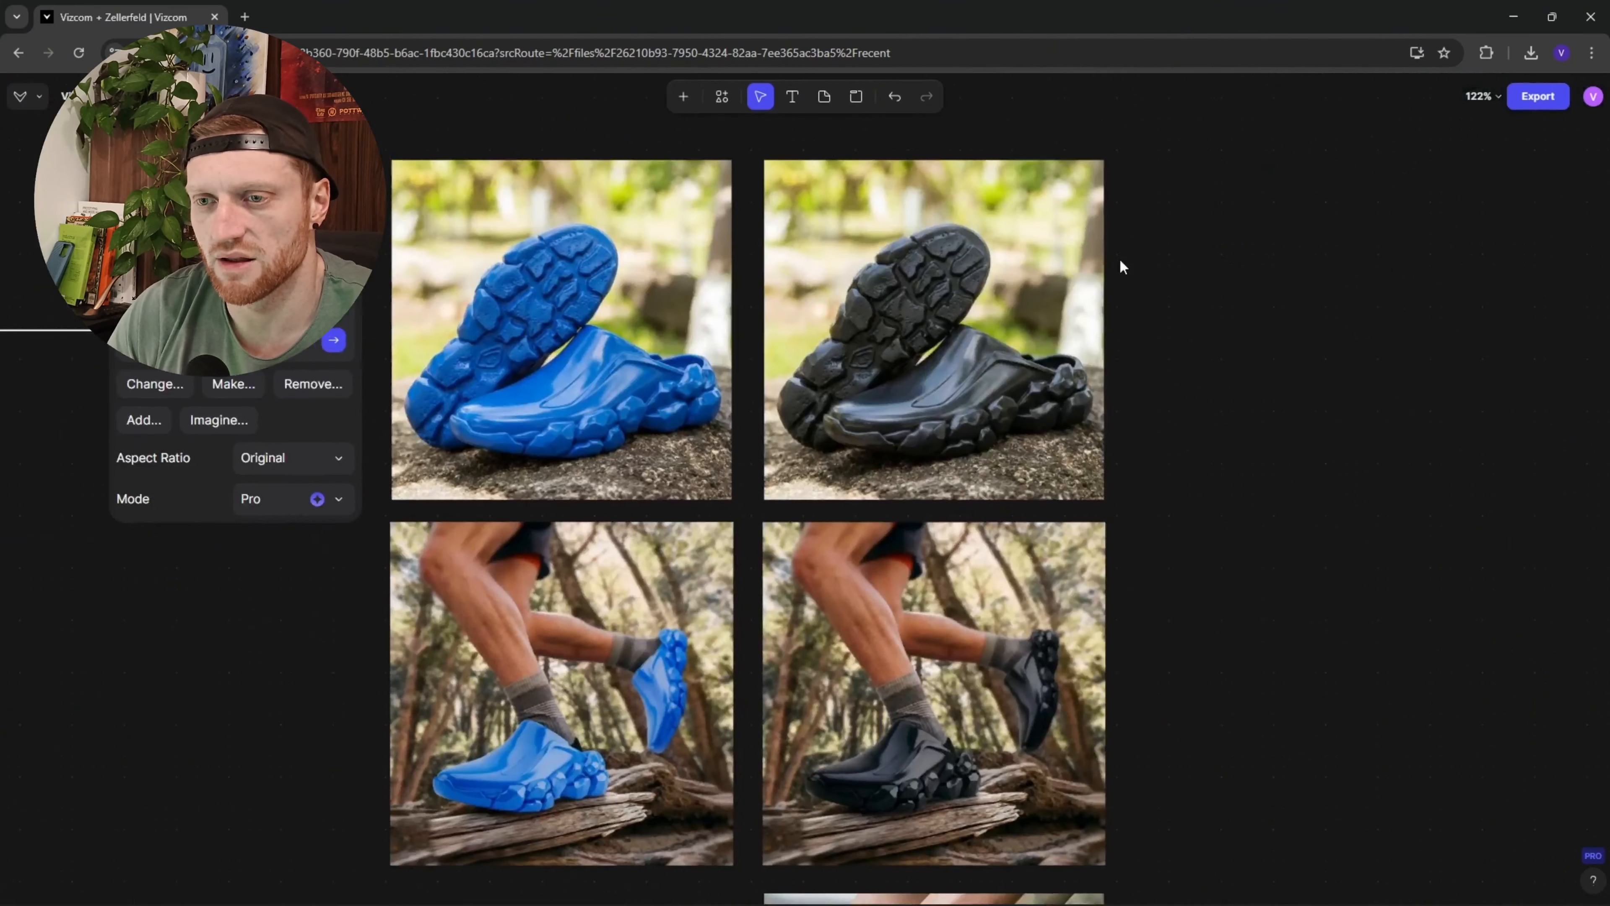
{"action": "scroll", "coordinate": [942, 317], "scroll_direction": "left", "scroll_amount": 5}
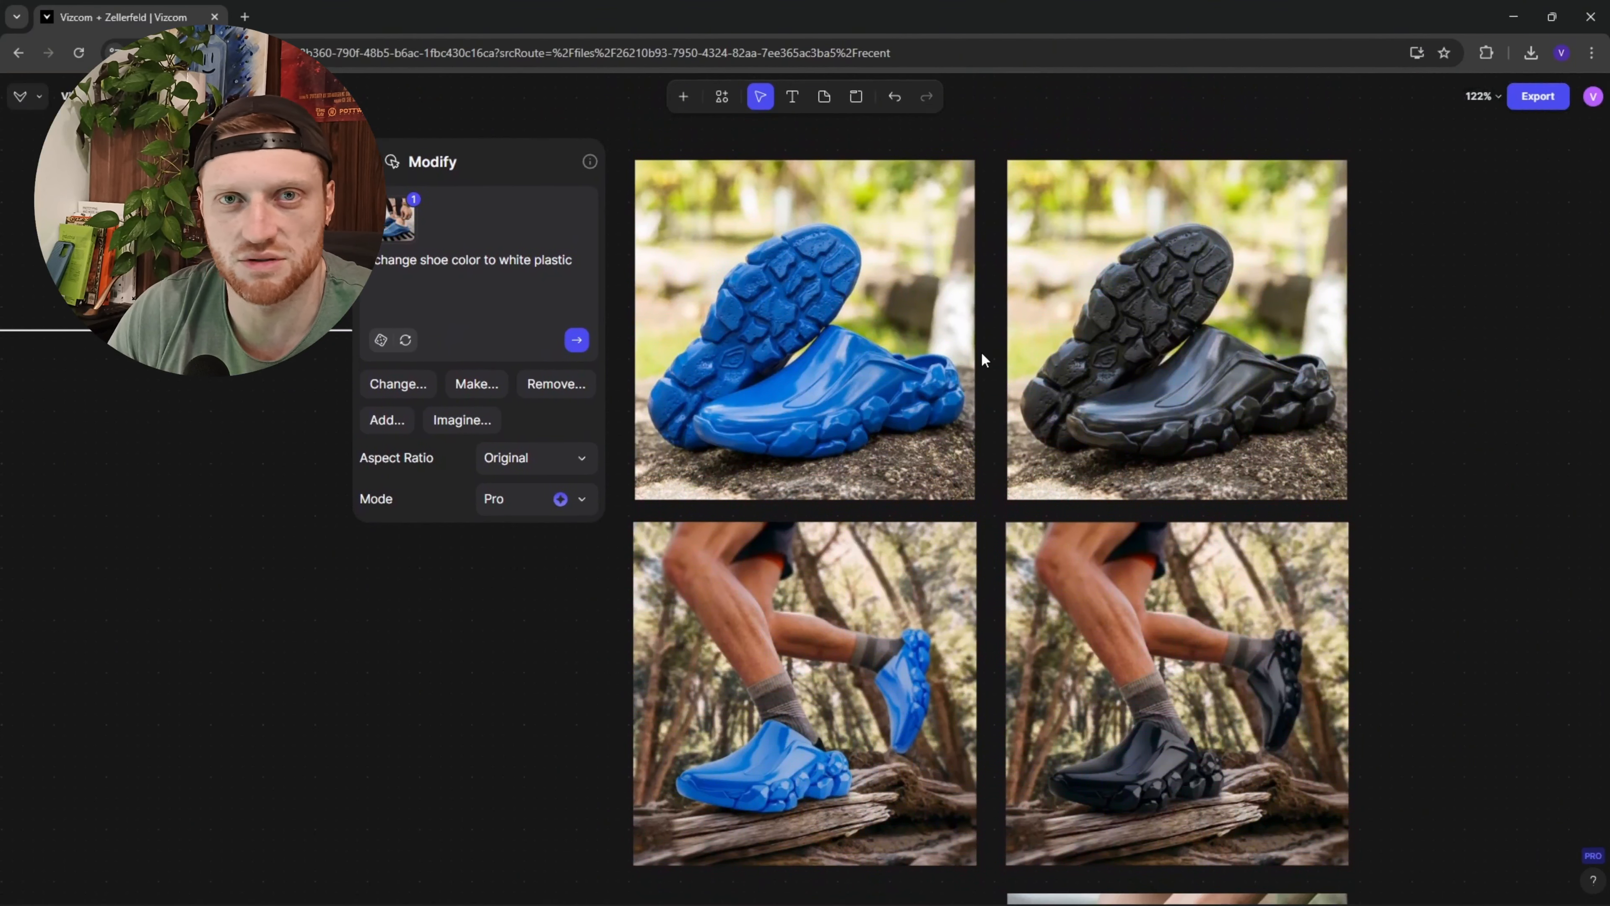
{"action": "left_click_drag", "start_coordinate": [981, 352], "coordinate": [945, 361]}
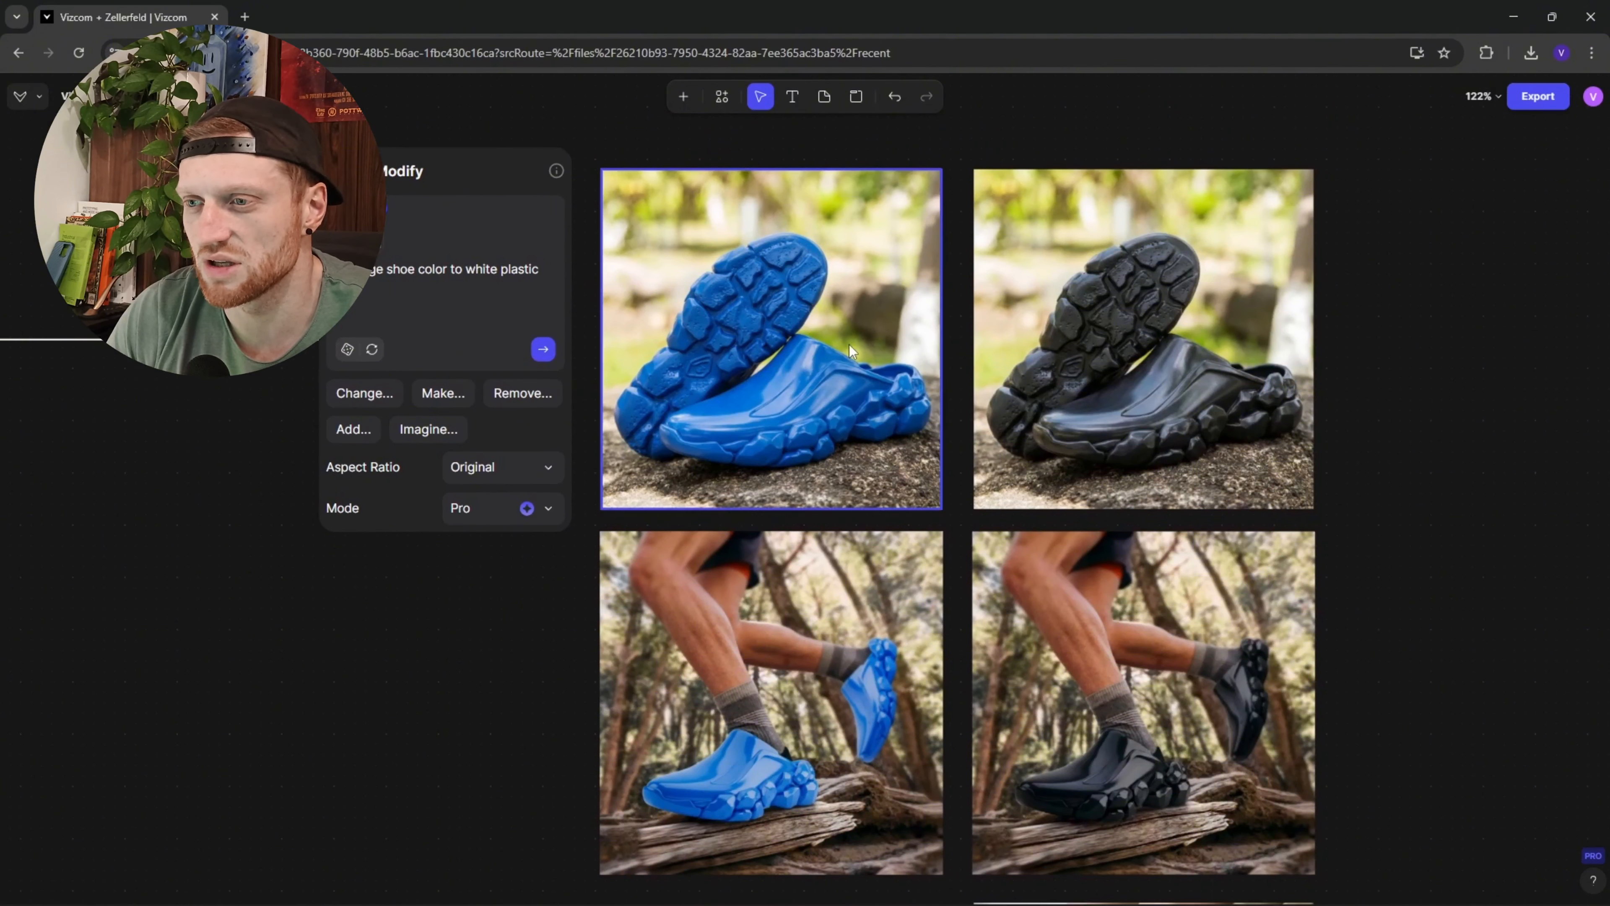
Step: Compare the blue and black rock-soled shoes up close in the outdoor scene on the stone ledge
{"action": "scroll", "coordinate": [819, 365], "scroll_direction": "up", "scroll_amount": 3}
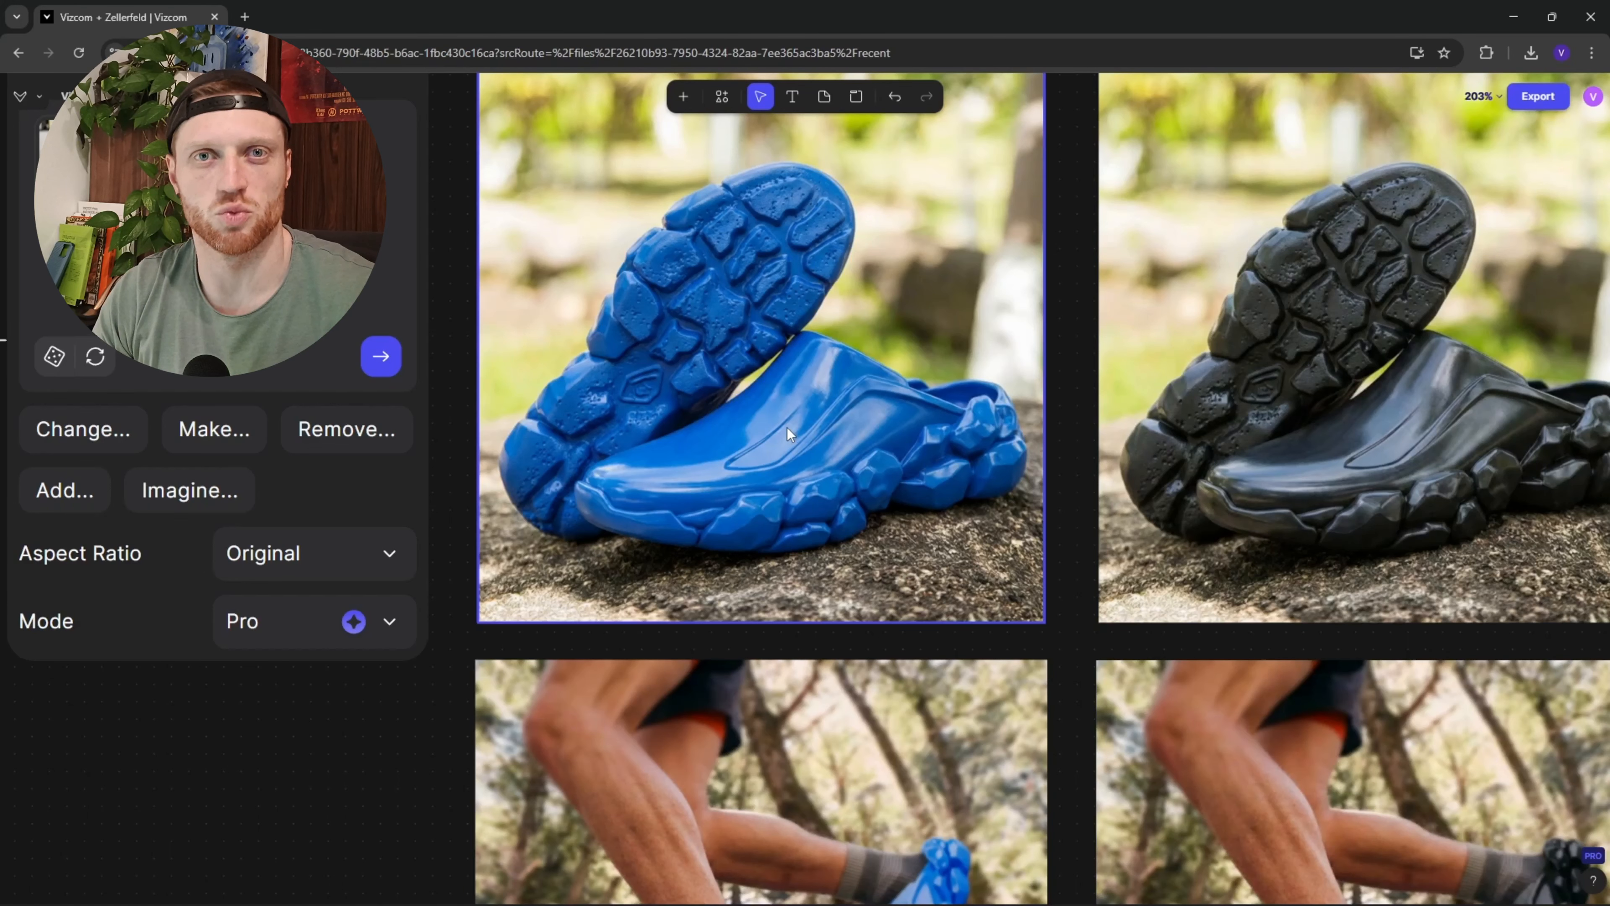
{"action": "scroll", "coordinate": [799, 428], "scroll_direction": "right", "scroll_amount": 3}
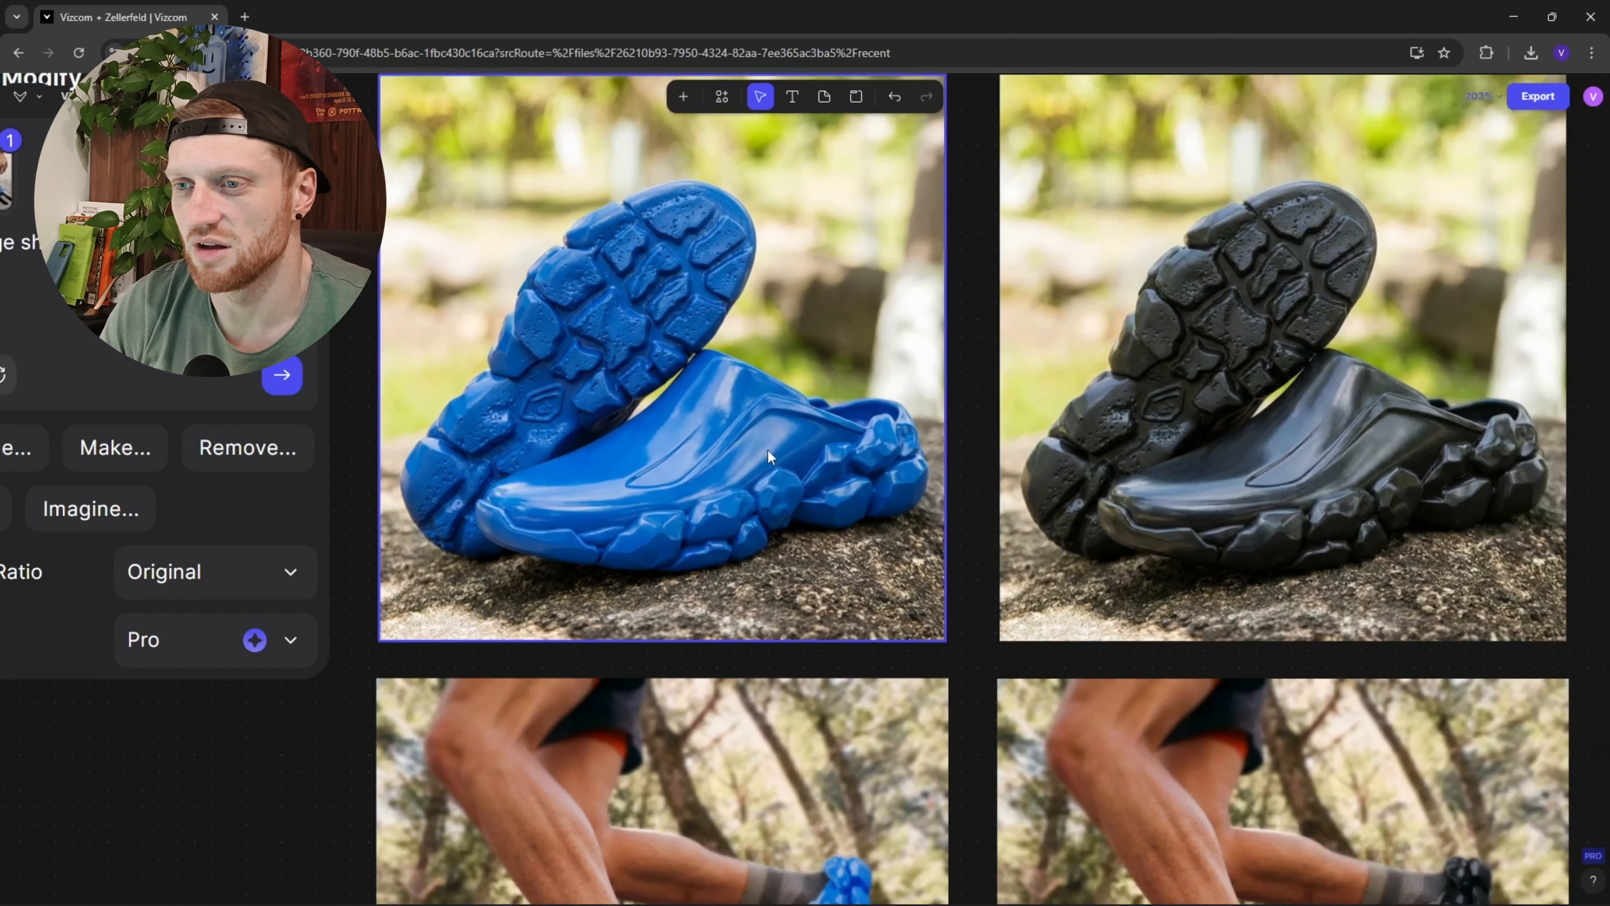
{"action": "left_click_drag", "start_coordinate": [936, 455], "coordinate": [828, 442]}
{"action": "left_click", "coordinate": [1278, 489]}
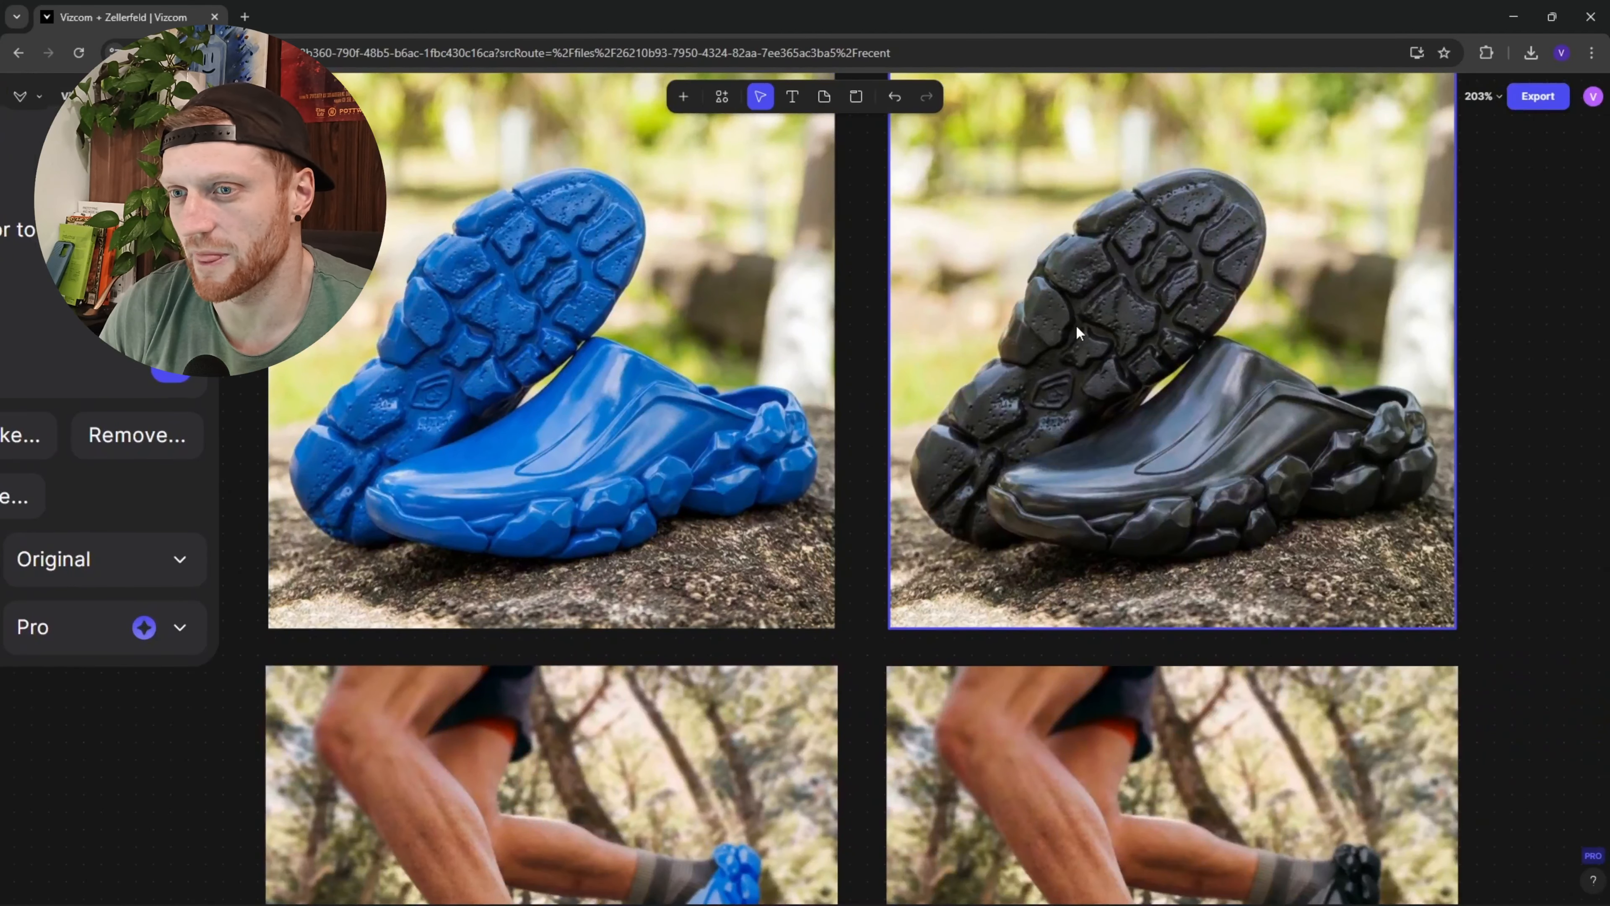
{"action": "left_click", "coordinate": [541, 450]}
{"action": "scroll", "coordinate": [697, 452], "scroll_direction": "down", "scroll_amount": 2}
{"action": "scroll", "coordinate": [672, 420], "scroll_direction": "down", "scroll_amount": 5}
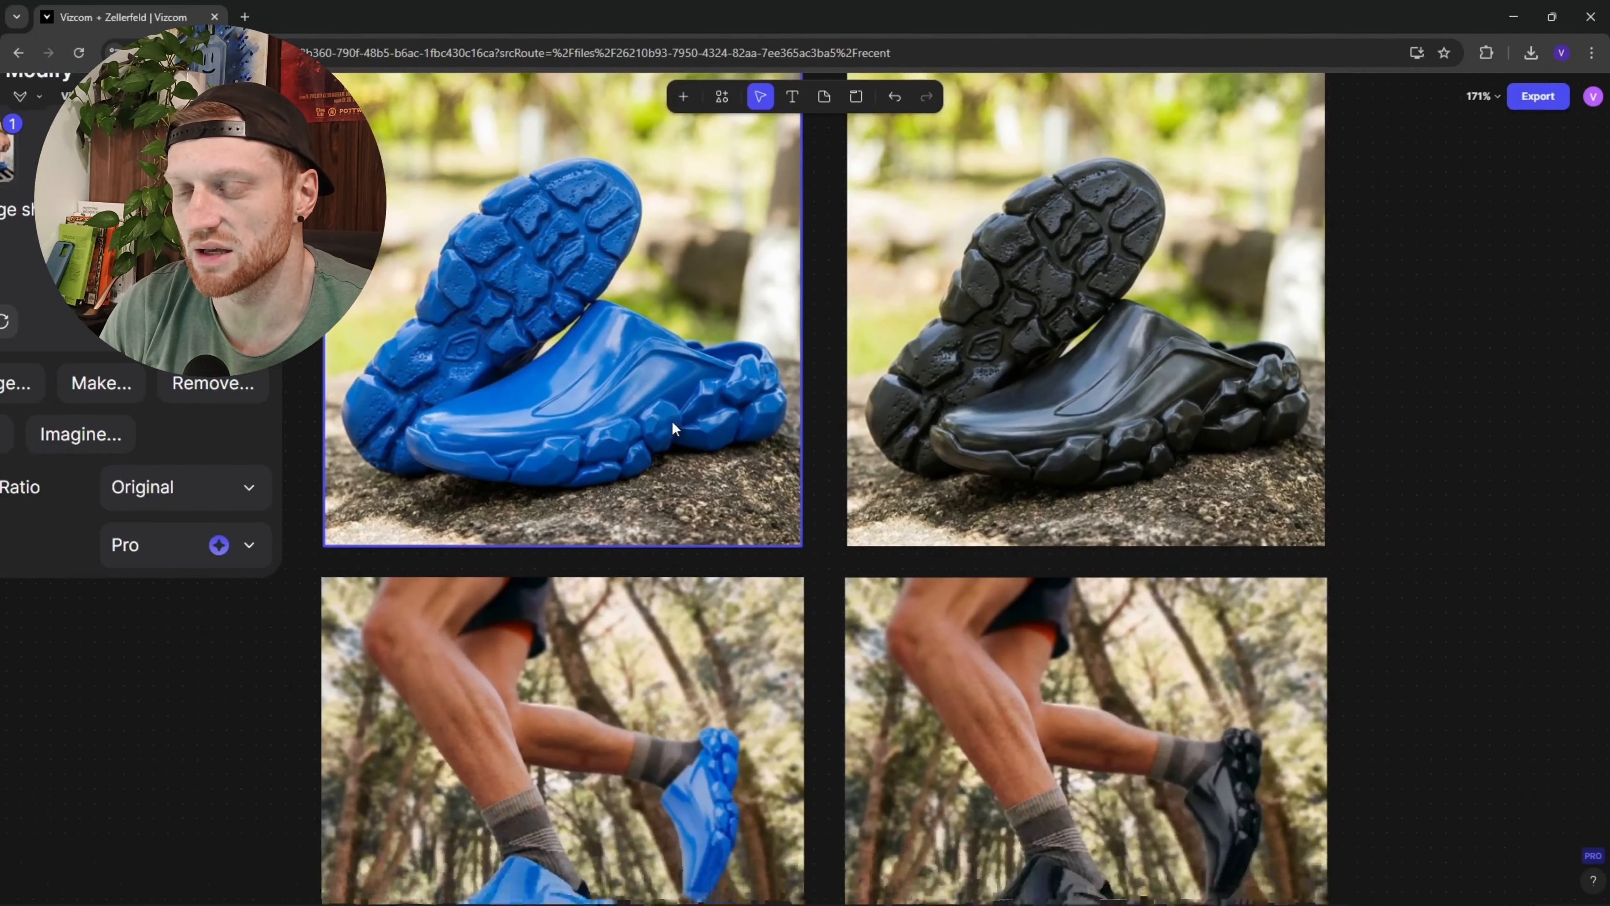
Step: Compare the blue and black rock-soled shoes on the runner in the forest scene
{"action": "left_click", "coordinate": [519, 697]}
{"action": "scroll", "coordinate": [738, 606], "scroll_direction": "down", "scroll_amount": 7}
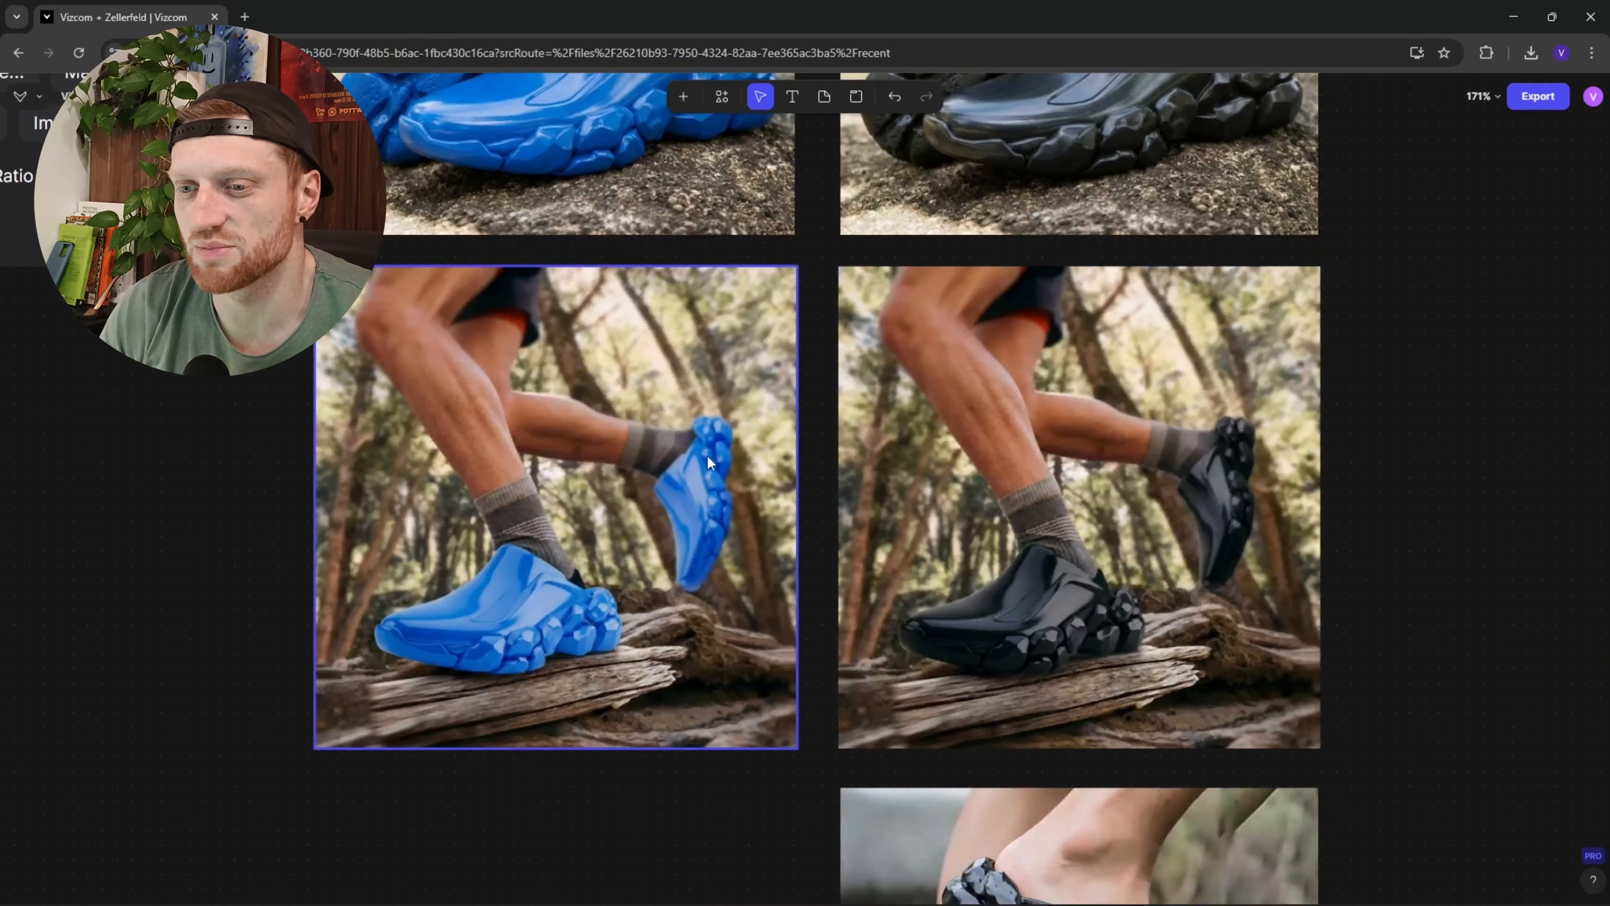
{"action": "scroll", "coordinate": [783, 494], "scroll_direction": "right", "scroll_amount": 2}
{"action": "left_click", "coordinate": [922, 543]}
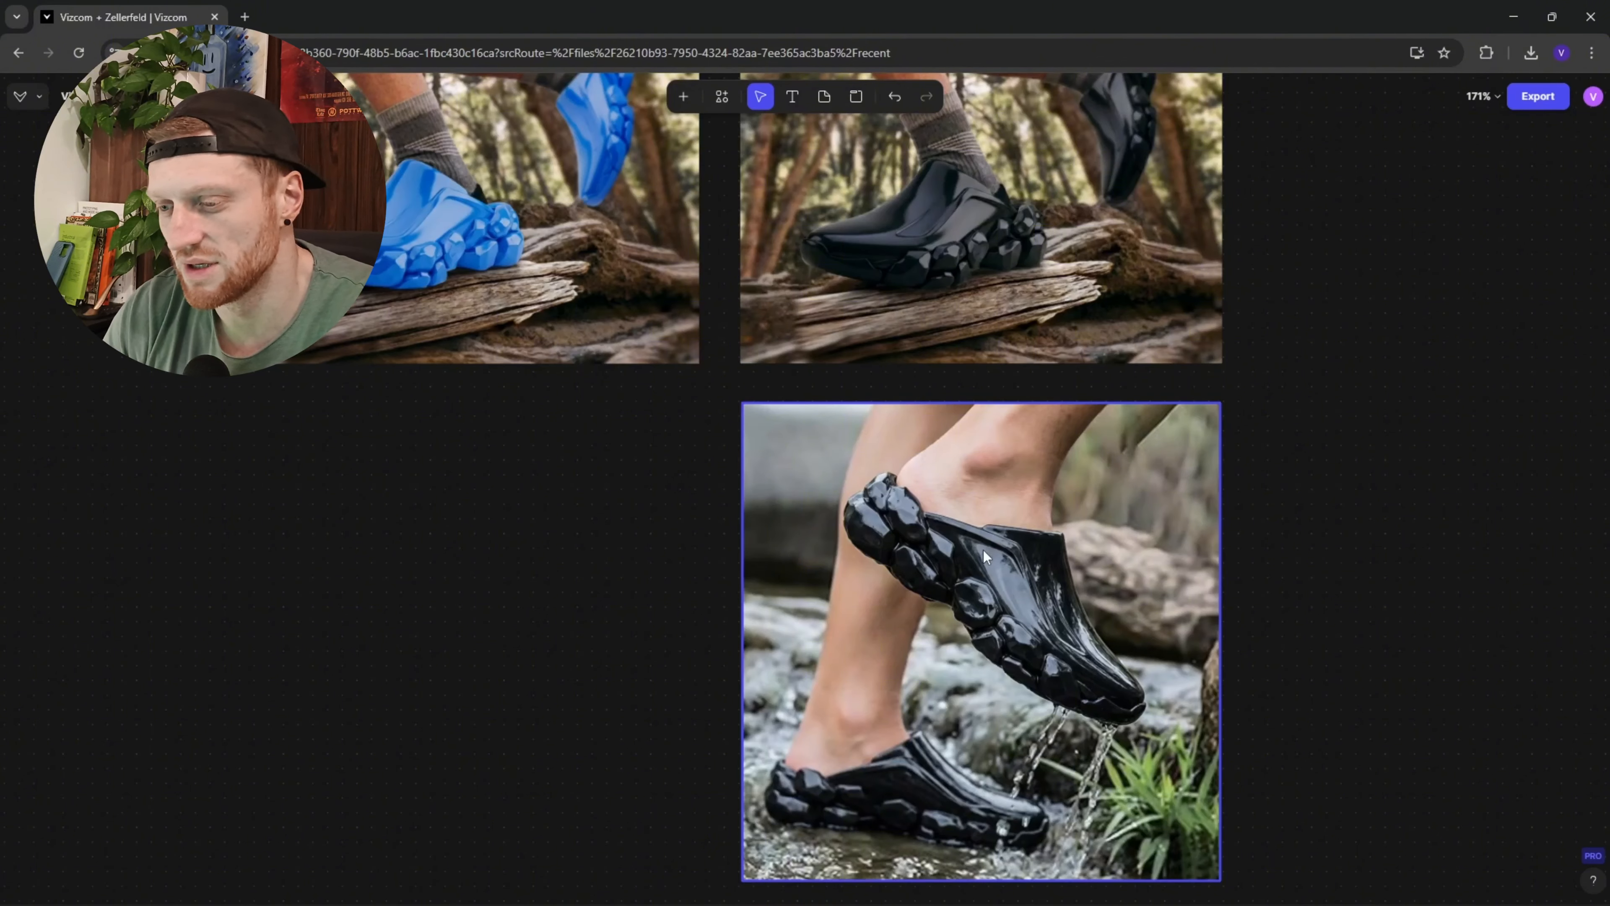
Step: Examine the black rock-soled shoes dripping water in the stream scene, then review them against the forest images
{"action": "scroll", "coordinate": [984, 550], "scroll_direction": "down", "scroll_amount": 4}
{"action": "scroll", "coordinate": [957, 374], "scroll_direction": "up", "scroll_amount": 3}
{"action": "left_click", "coordinate": [947, 287]}
{"action": "left_click", "coordinate": [980, 598]}
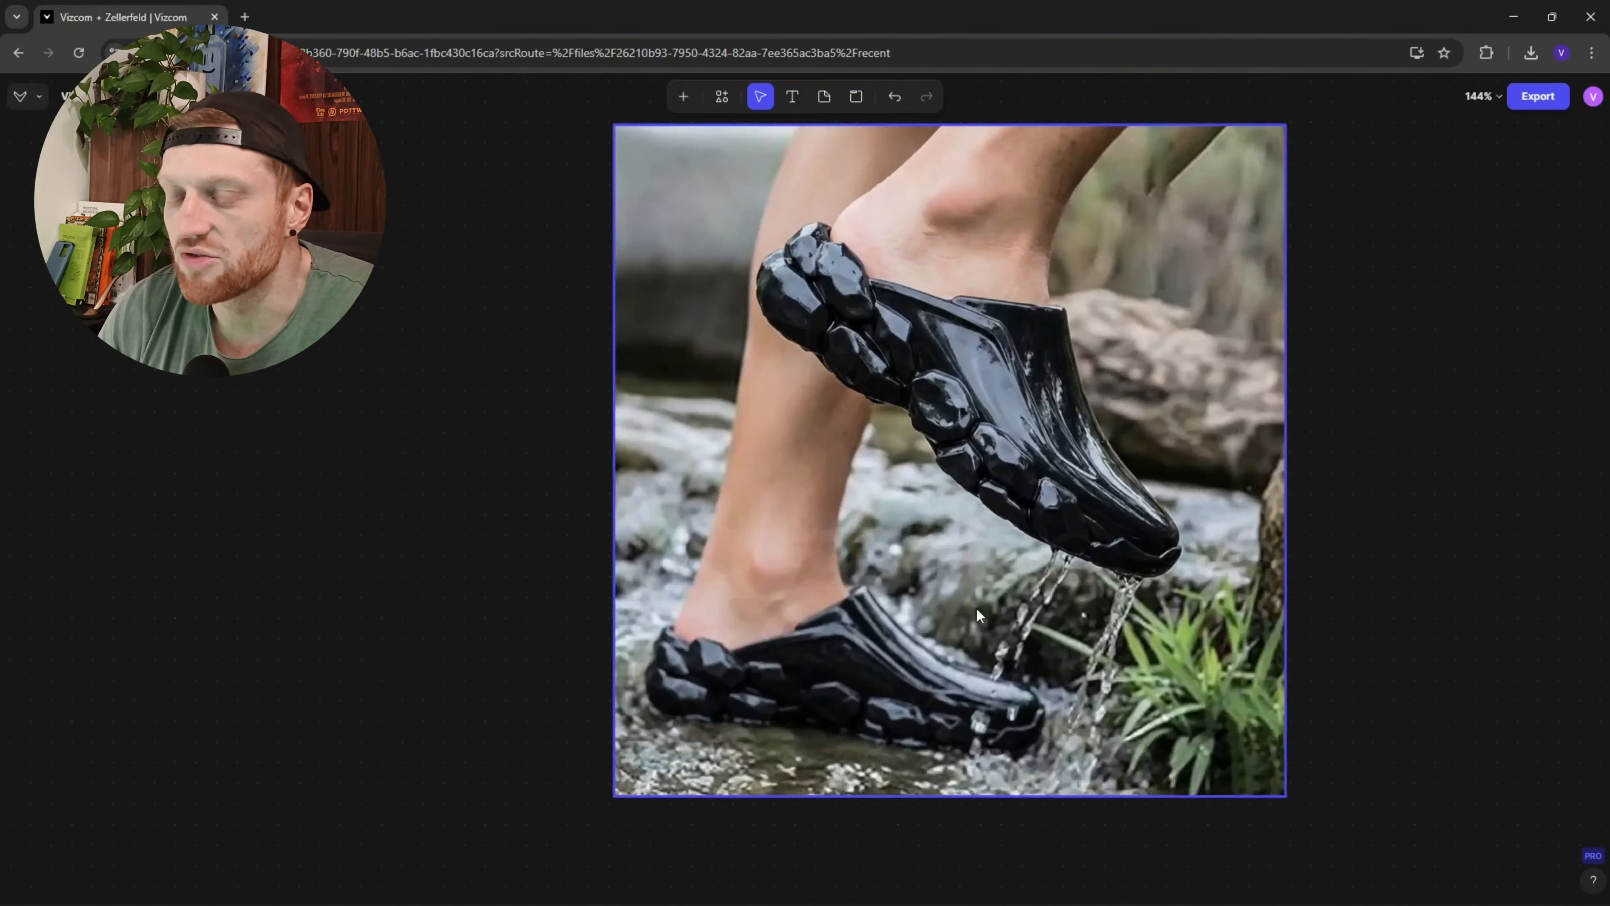
{"action": "scroll", "coordinate": [783, 621], "scroll_direction": "down", "scroll_amount": 2}
{"action": "left_click_drag", "start_coordinate": [838, 367], "coordinate": [881, 767]}
{"action": "left_click_drag", "start_coordinate": [883, 403], "coordinate": [919, 630]}
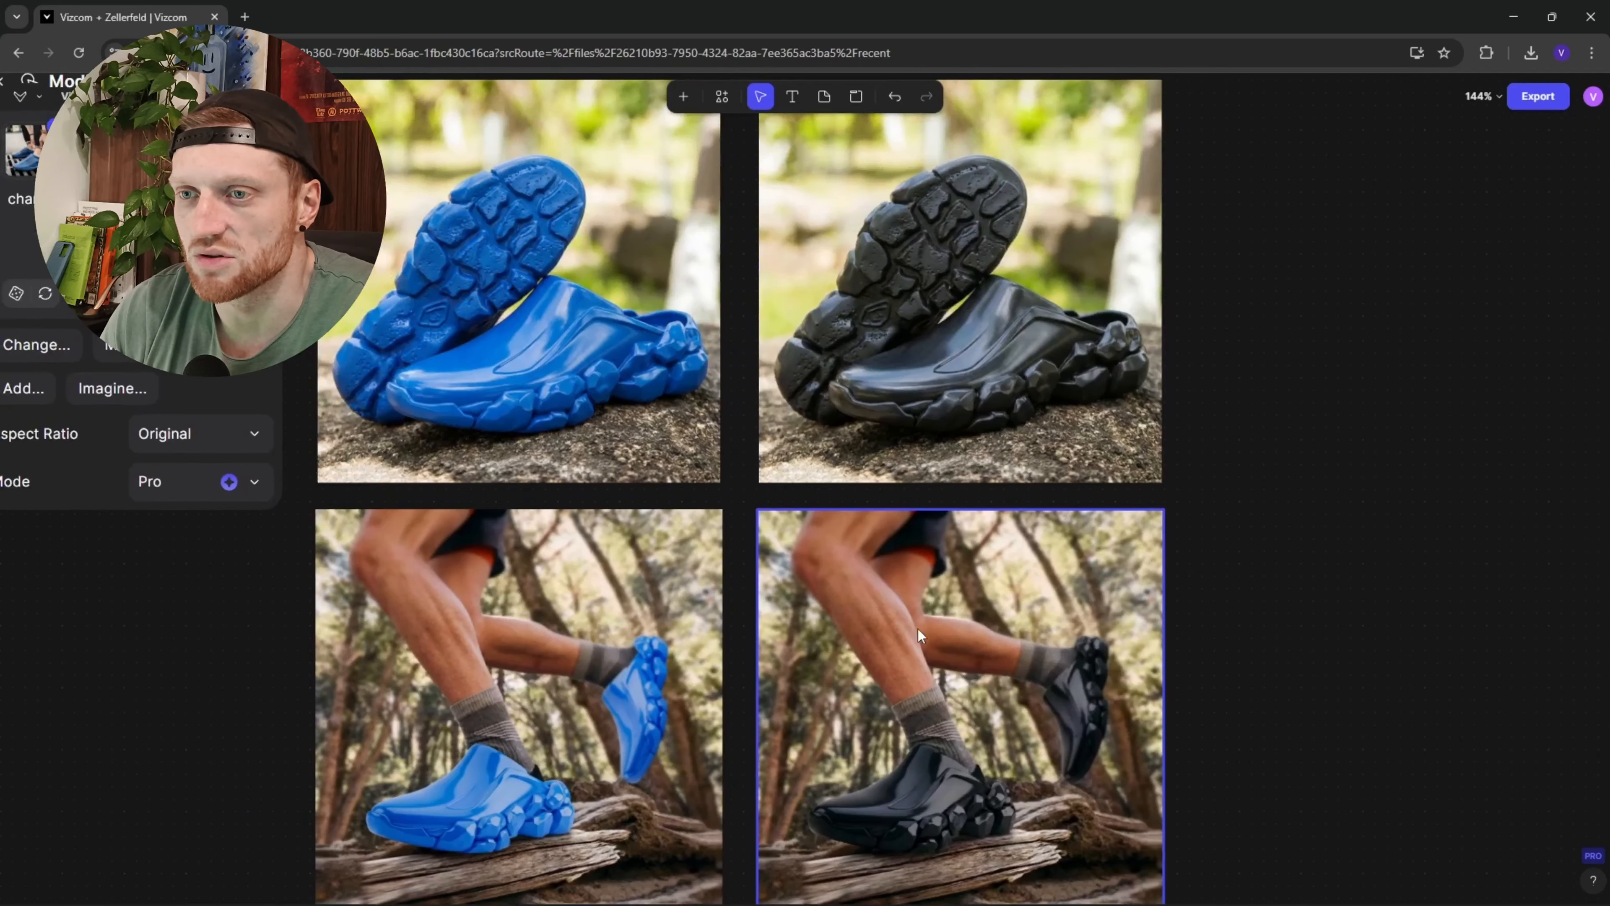
Step: Find the ribbed shoe set on the board and bring its blue version on the wooden beam into close view
{"action": "scroll", "coordinate": [938, 525], "scroll_direction": "down", "scroll_amount": 2}
{"action": "scroll", "coordinate": [909, 436], "scroll_direction": "down", "scroll_amount": 3}
{"action": "left_click_drag", "start_coordinate": [913, 565], "coordinate": [816, 269]}
{"action": "scroll", "coordinate": [816, 270], "scroll_direction": "down", "scroll_amount": 2}
{"action": "left_click_drag", "start_coordinate": [818, 388], "coordinate": [924, 183]}
{"action": "scroll", "coordinate": [625, 369], "scroll_direction": "up", "scroll_amount": 3}
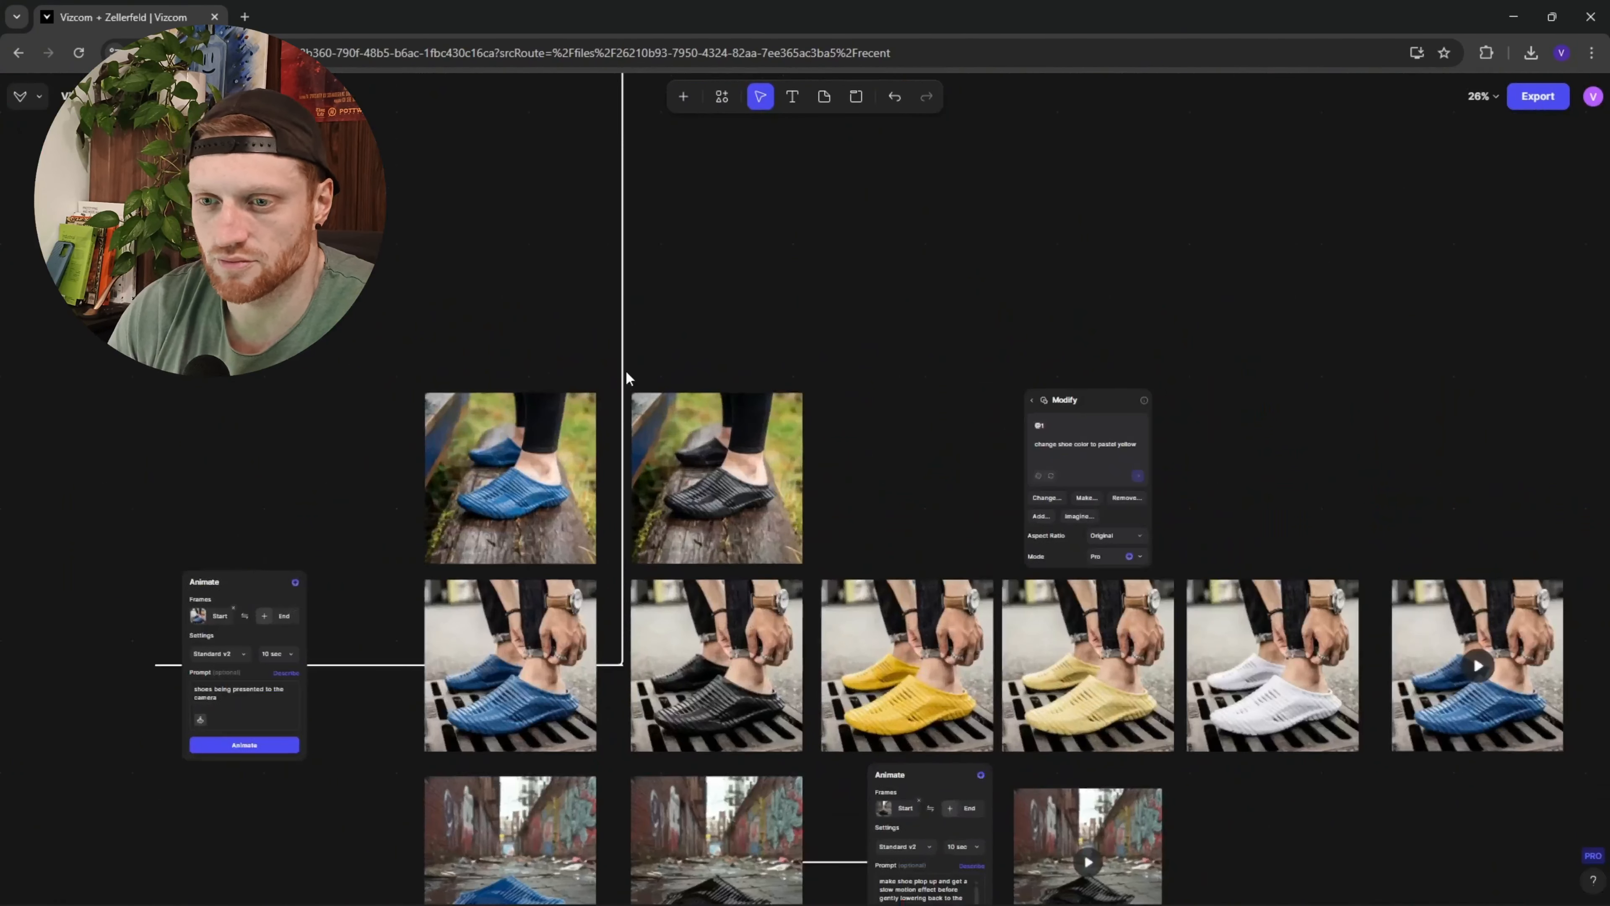
{"action": "scroll", "coordinate": [497, 428], "scroll_direction": "up", "scroll_amount": 3}
{"action": "left_click_drag", "start_coordinate": [522, 475], "coordinate": [506, 424]}
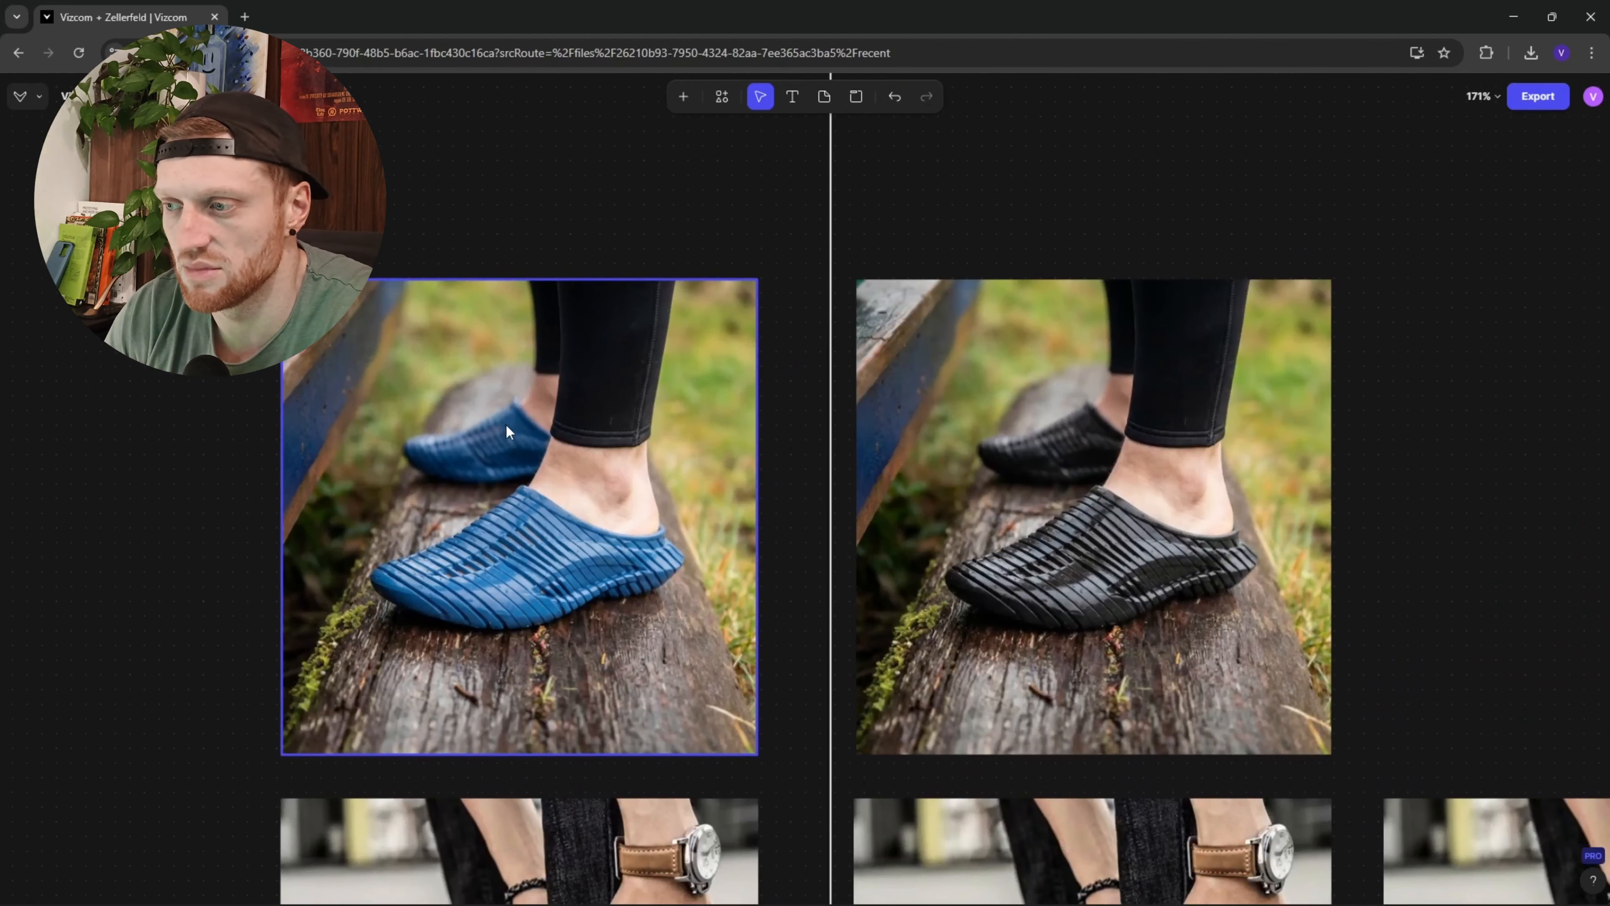
Step: Compare the ribbed surface of the blue and black shoes on the wooden beam
{"action": "scroll", "coordinate": [539, 462], "scroll_direction": "up", "scroll_amount": 1}
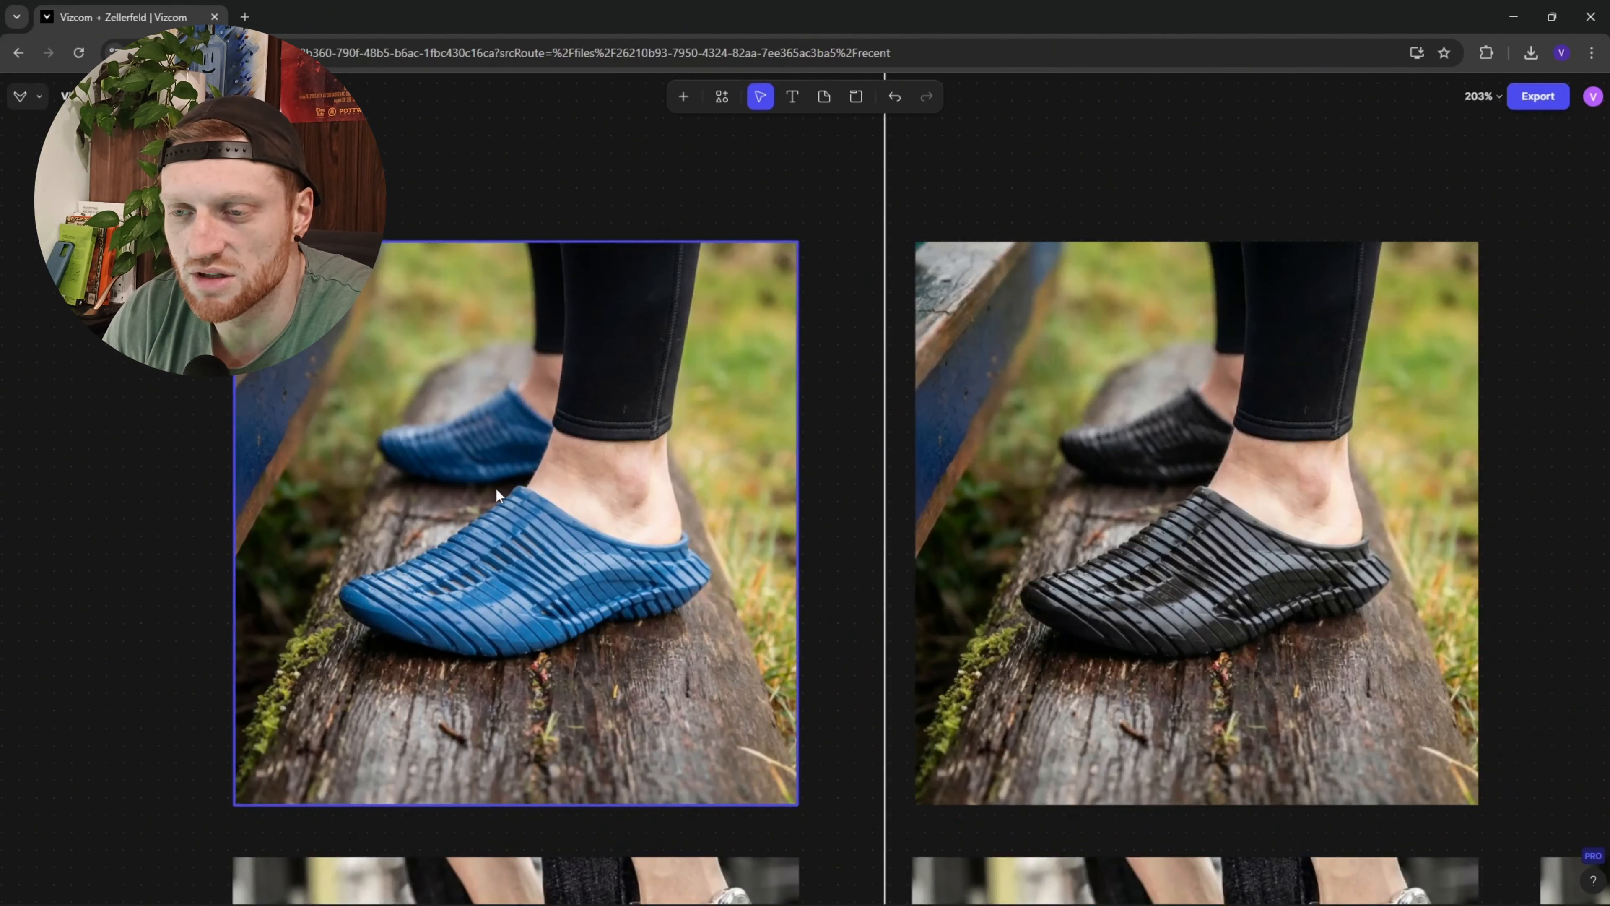
{"action": "scroll", "coordinate": [543, 592], "scroll_direction": "up", "scroll_amount": 1}
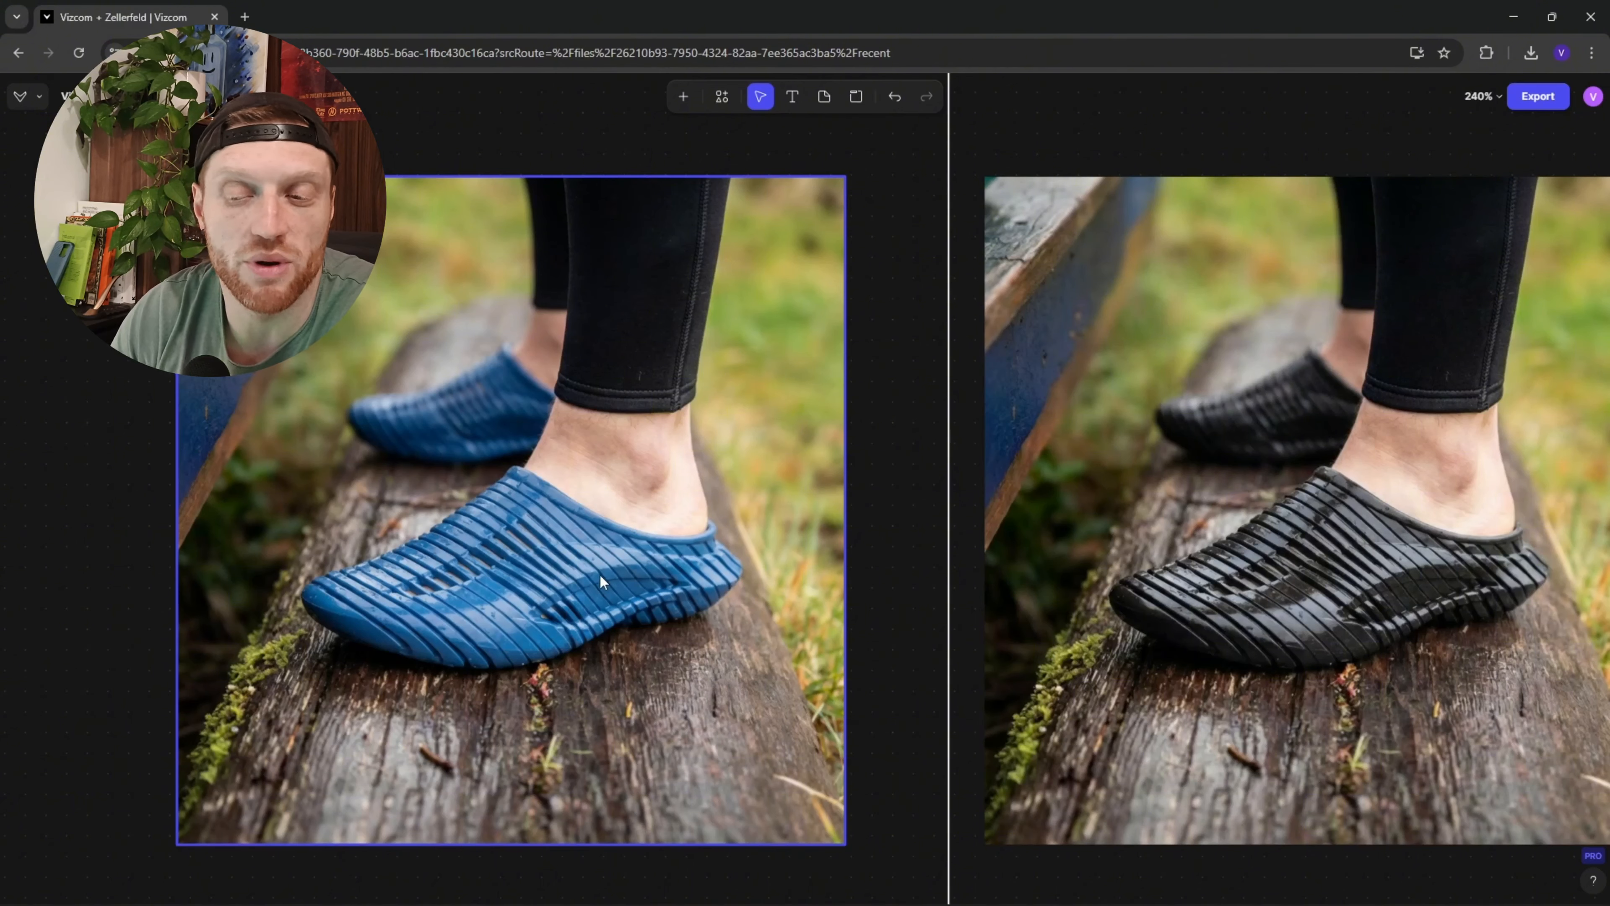
{"action": "scroll", "coordinate": [525, 529], "scroll_direction": "down", "scroll_amount": 2}
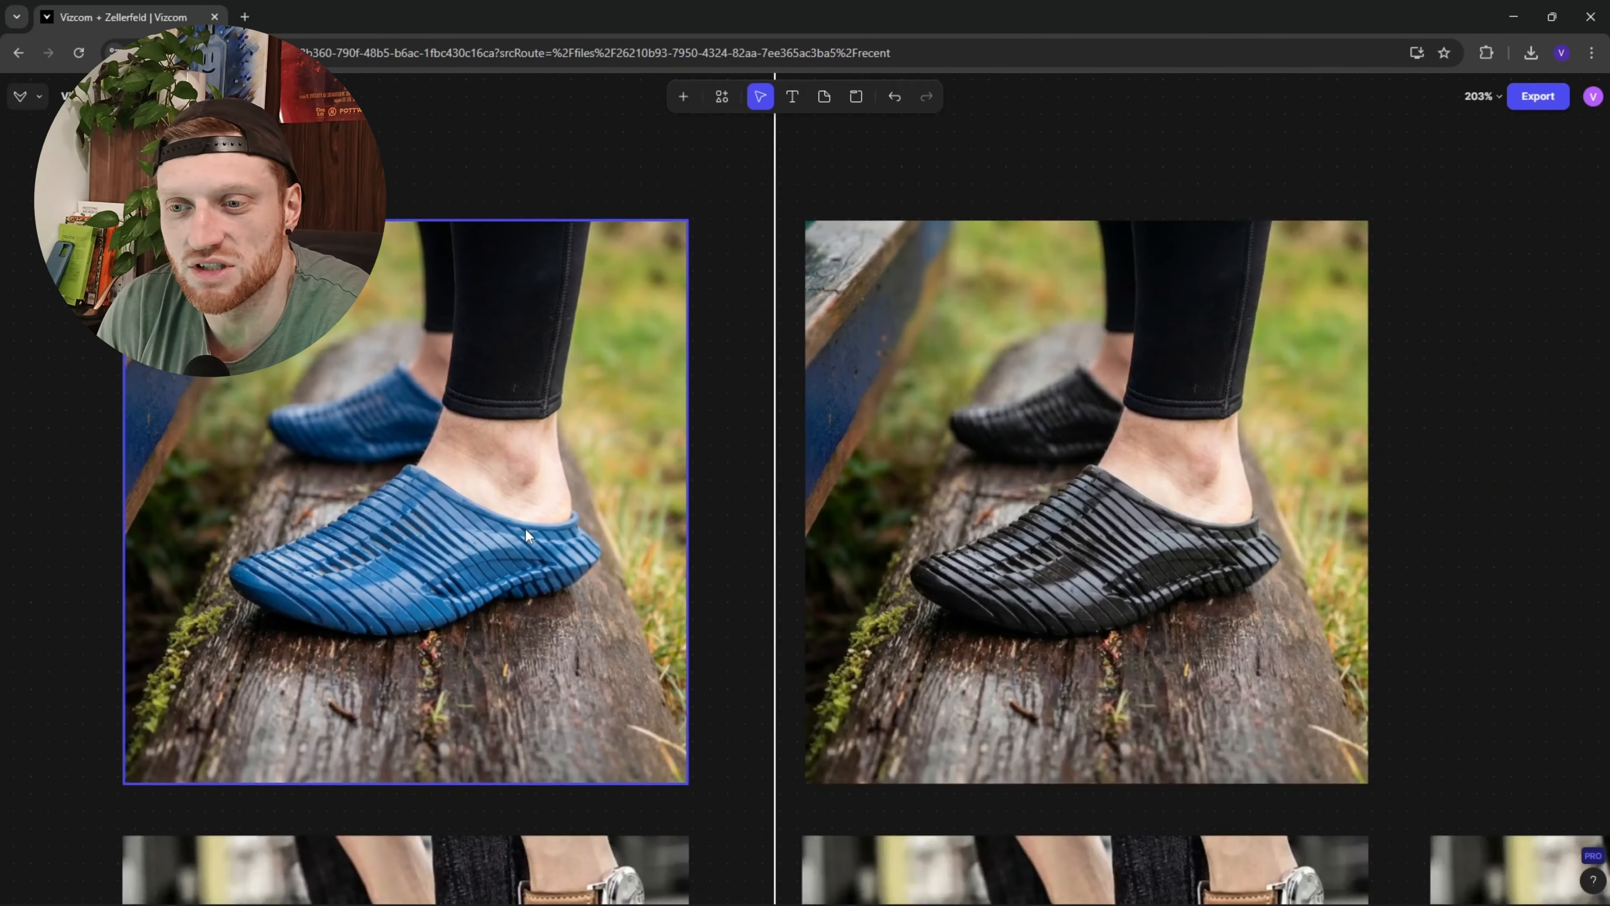
{"action": "scroll", "coordinate": [524, 530], "scroll_direction": "up", "scroll_amount": 2}
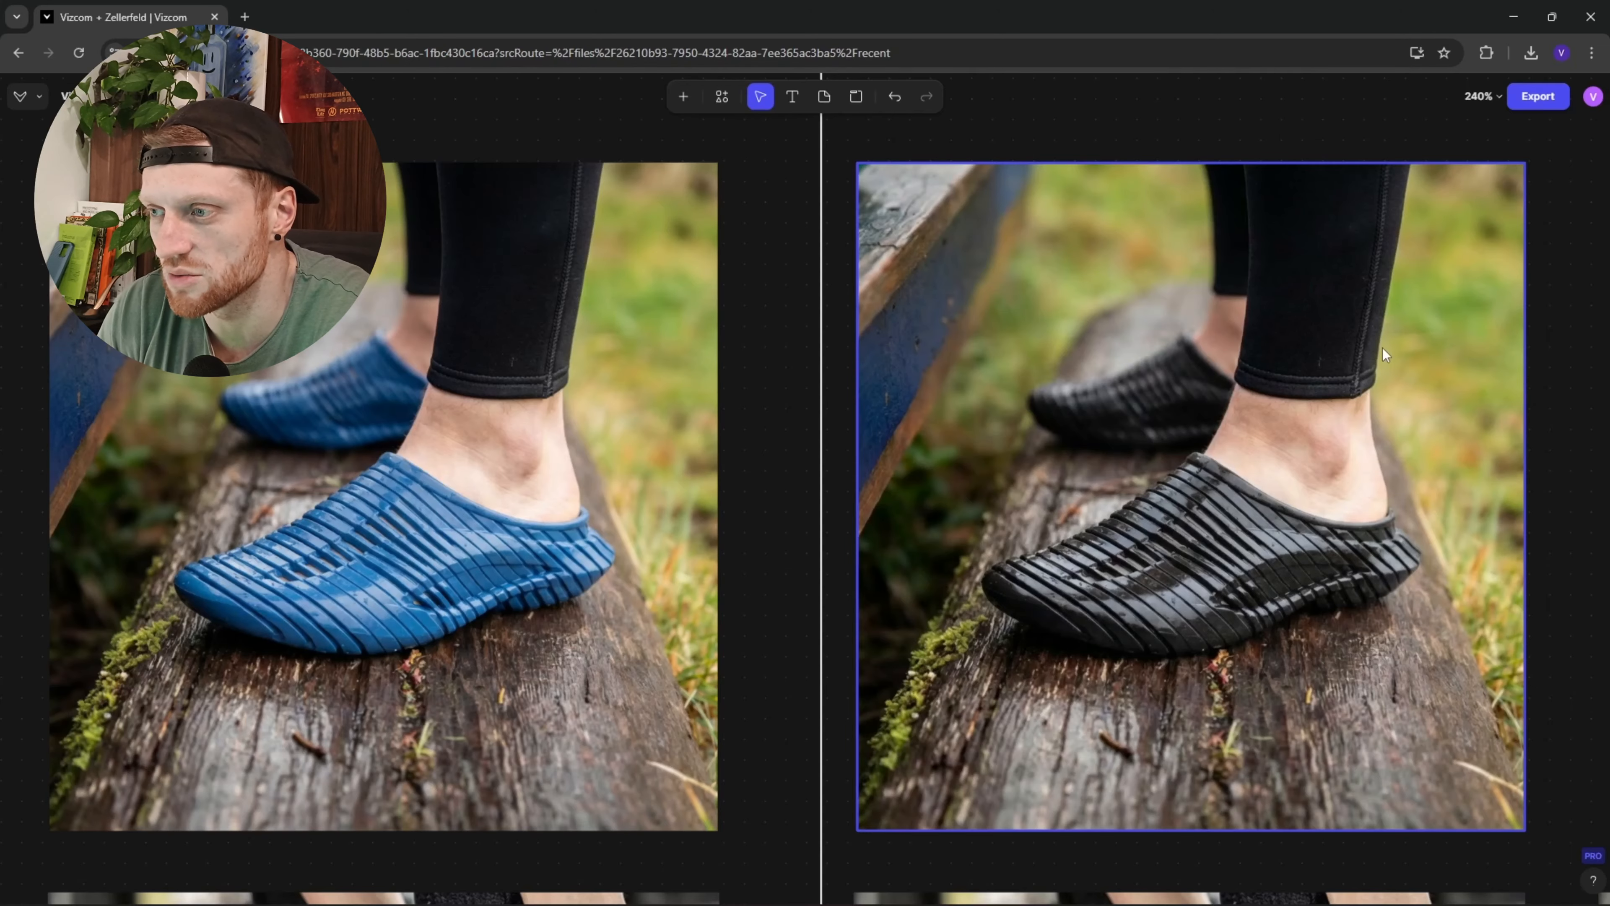
Step: Study the blue ribbed shoes on the drain grate, checking them against the wooden-beam scene
{"action": "left_click_drag", "start_coordinate": [1113, 616], "coordinate": [1115, 340]}
{"action": "scroll", "coordinate": [1114, 340], "scroll_direction": "down", "scroll_amount": 4}
{"action": "left_click_drag", "start_coordinate": [996, 510], "coordinate": [1102, 318]}
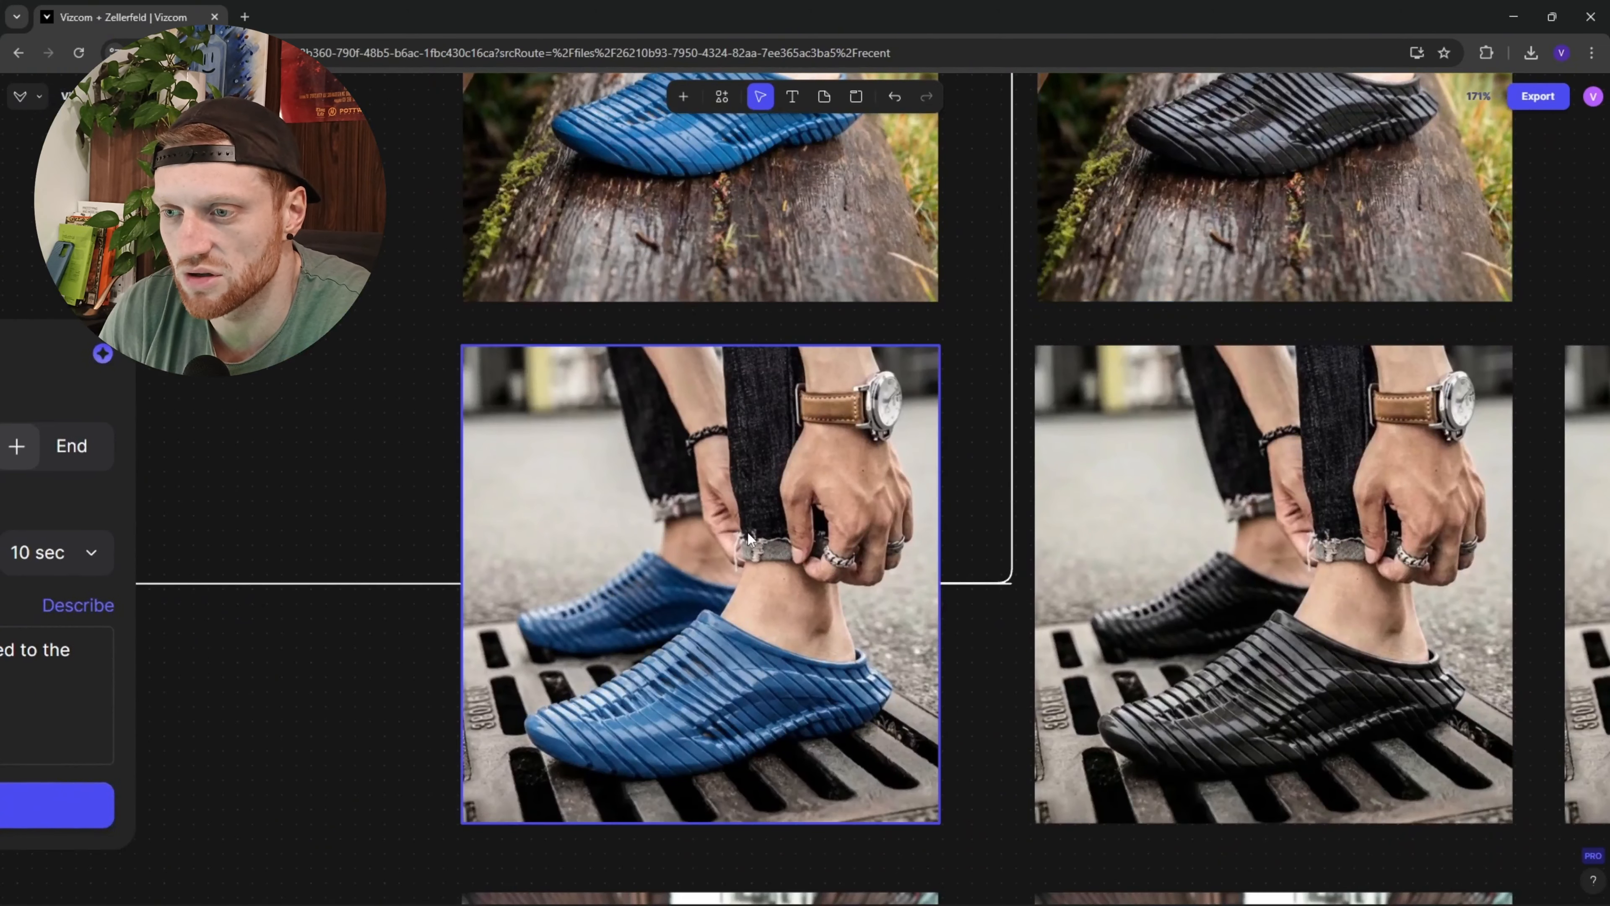
{"action": "scroll", "coordinate": [750, 531], "scroll_direction": "up", "scroll_amount": 4}
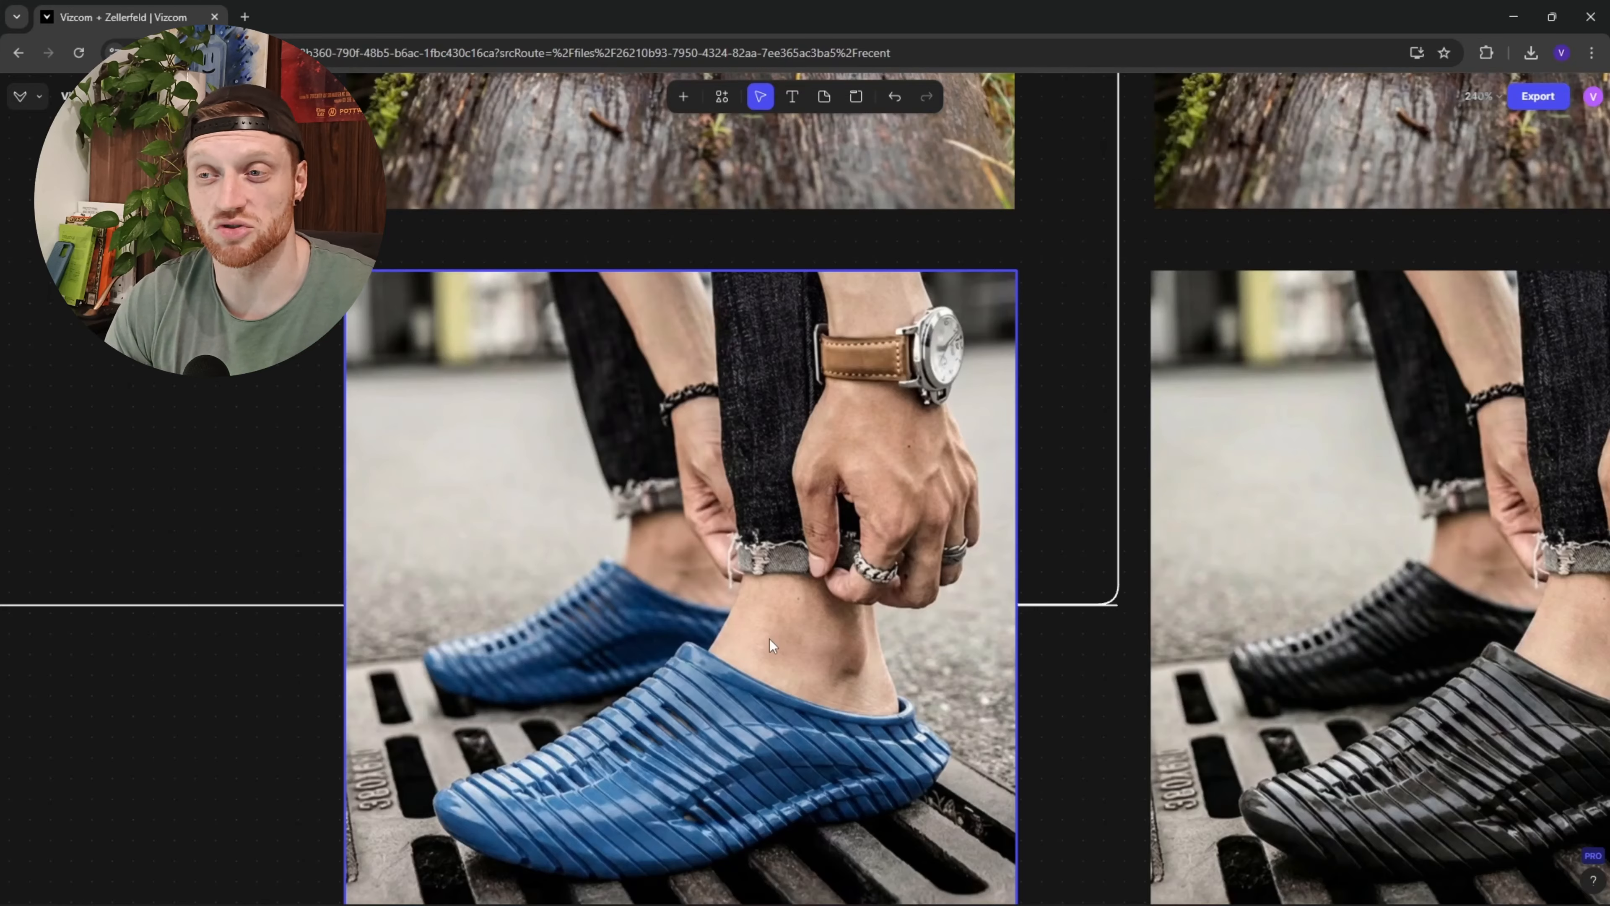
{"action": "scroll", "coordinate": [769, 640], "scroll_direction": "up", "scroll_amount": 8}
{"action": "scroll", "coordinate": [787, 317], "scroll_direction": "down", "scroll_amount": 5}
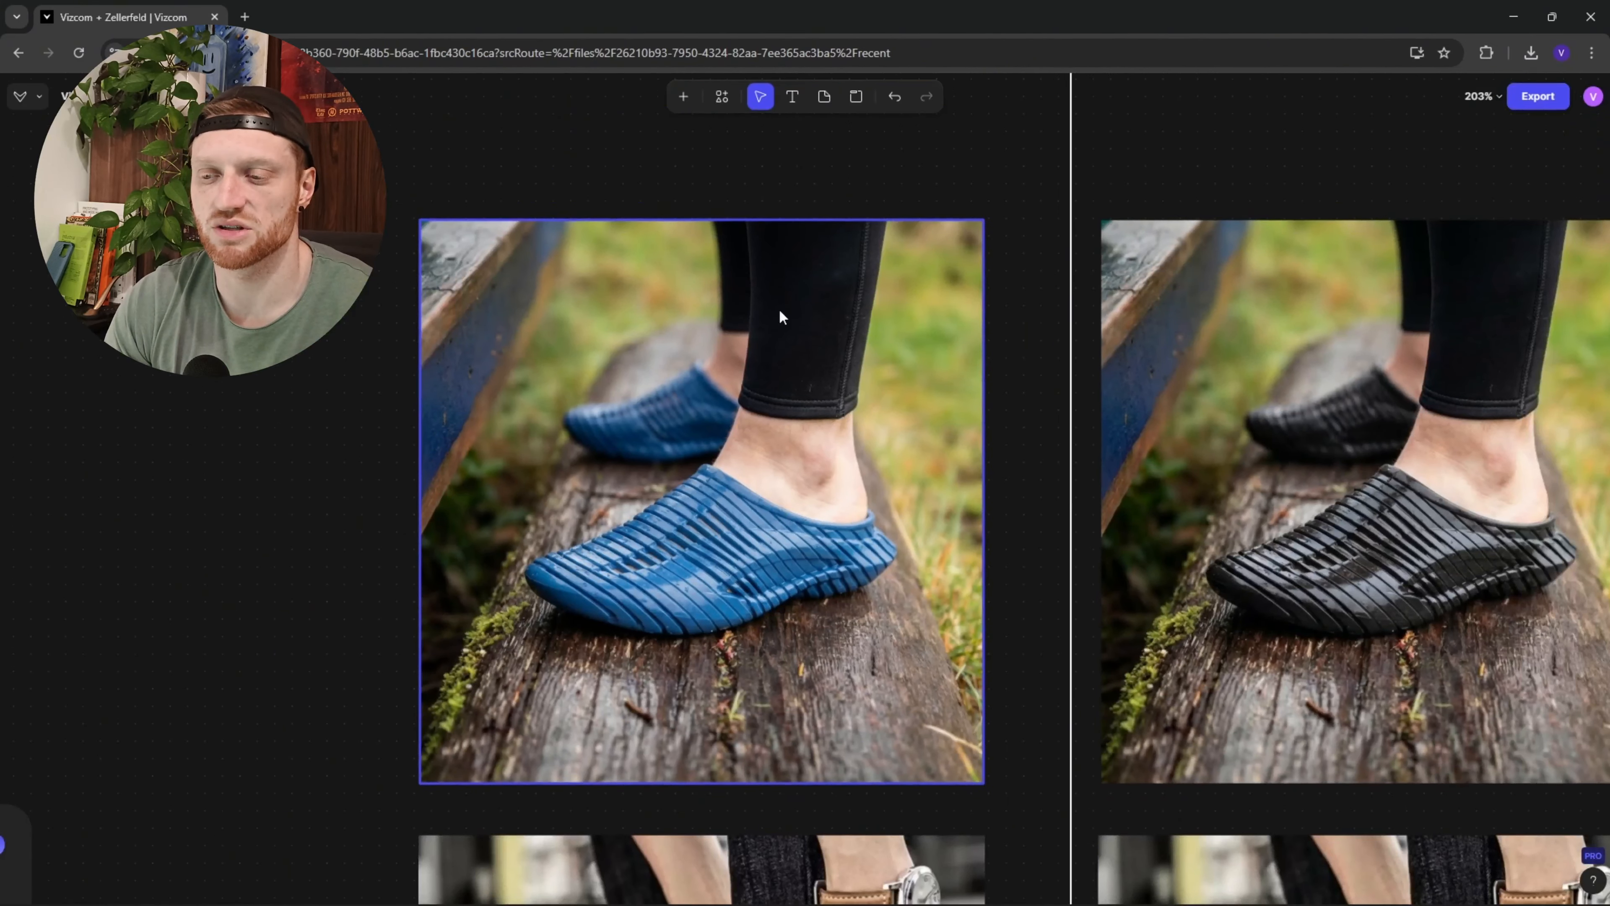
{"action": "scroll", "coordinate": [802, 565], "scroll_direction": "up", "scroll_amount": 5}
{"action": "left_click_drag", "start_coordinate": [683, 698], "coordinate": [740, 445]}
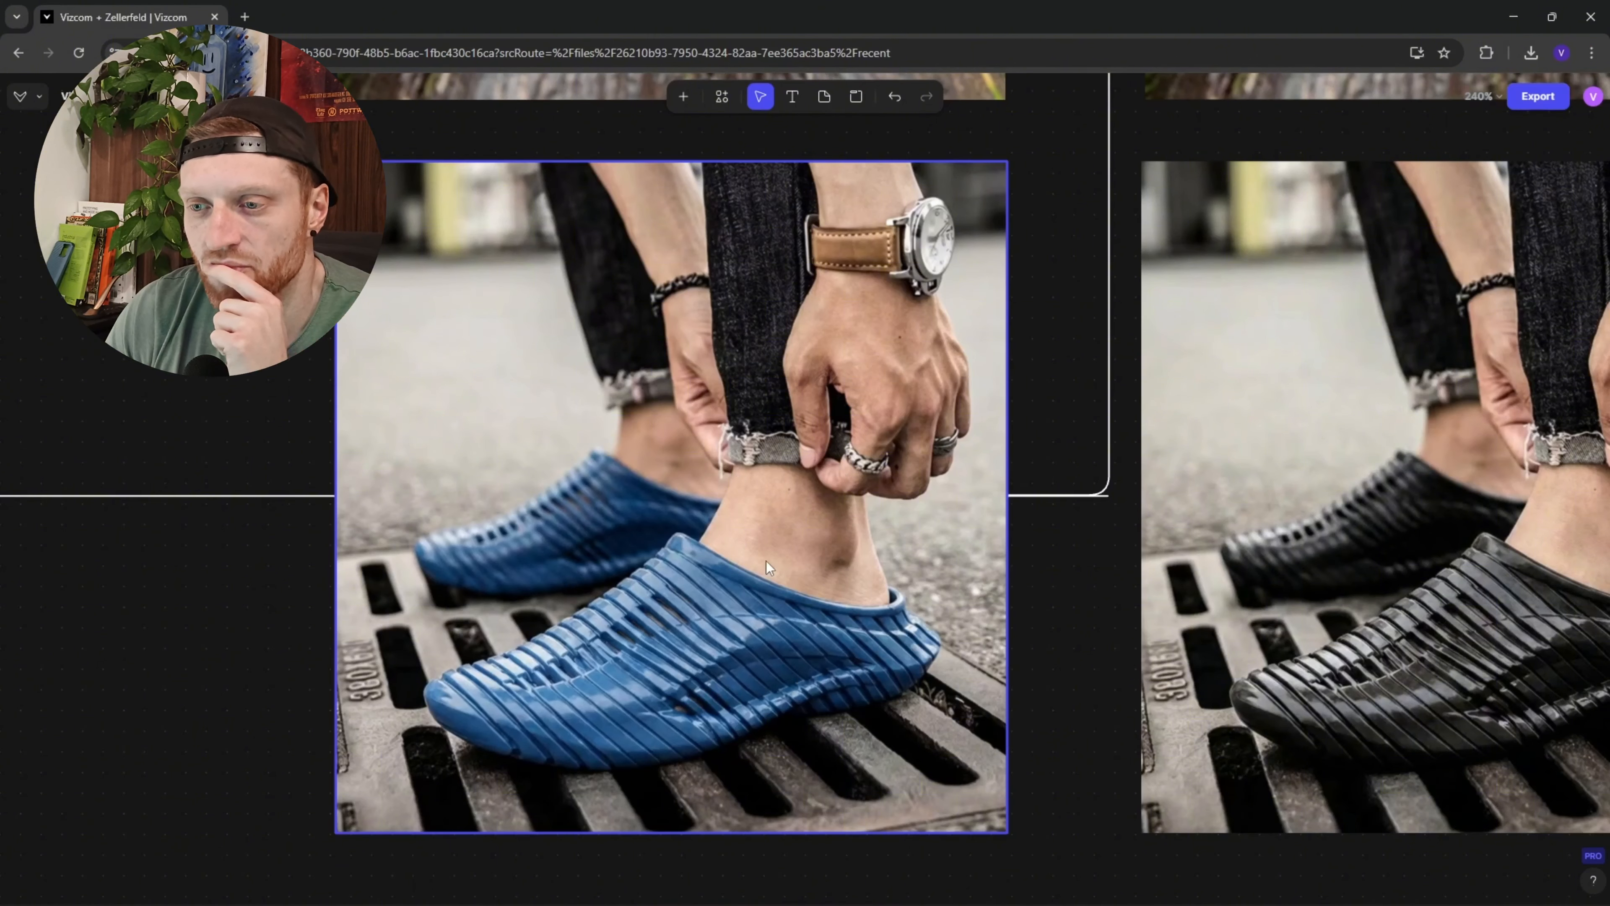
Step: Compare the black, yellow, pastel yellow and white versions of the ribbed shoes on the drain grate
{"action": "scroll", "coordinate": [724, 447], "scroll_direction": "down", "scroll_amount": 3}
{"action": "left_click_drag", "start_coordinate": [710, 447], "coordinate": [339, 459]}
{"action": "scroll", "coordinate": [954, 451], "scroll_direction": "up", "scroll_amount": 3}
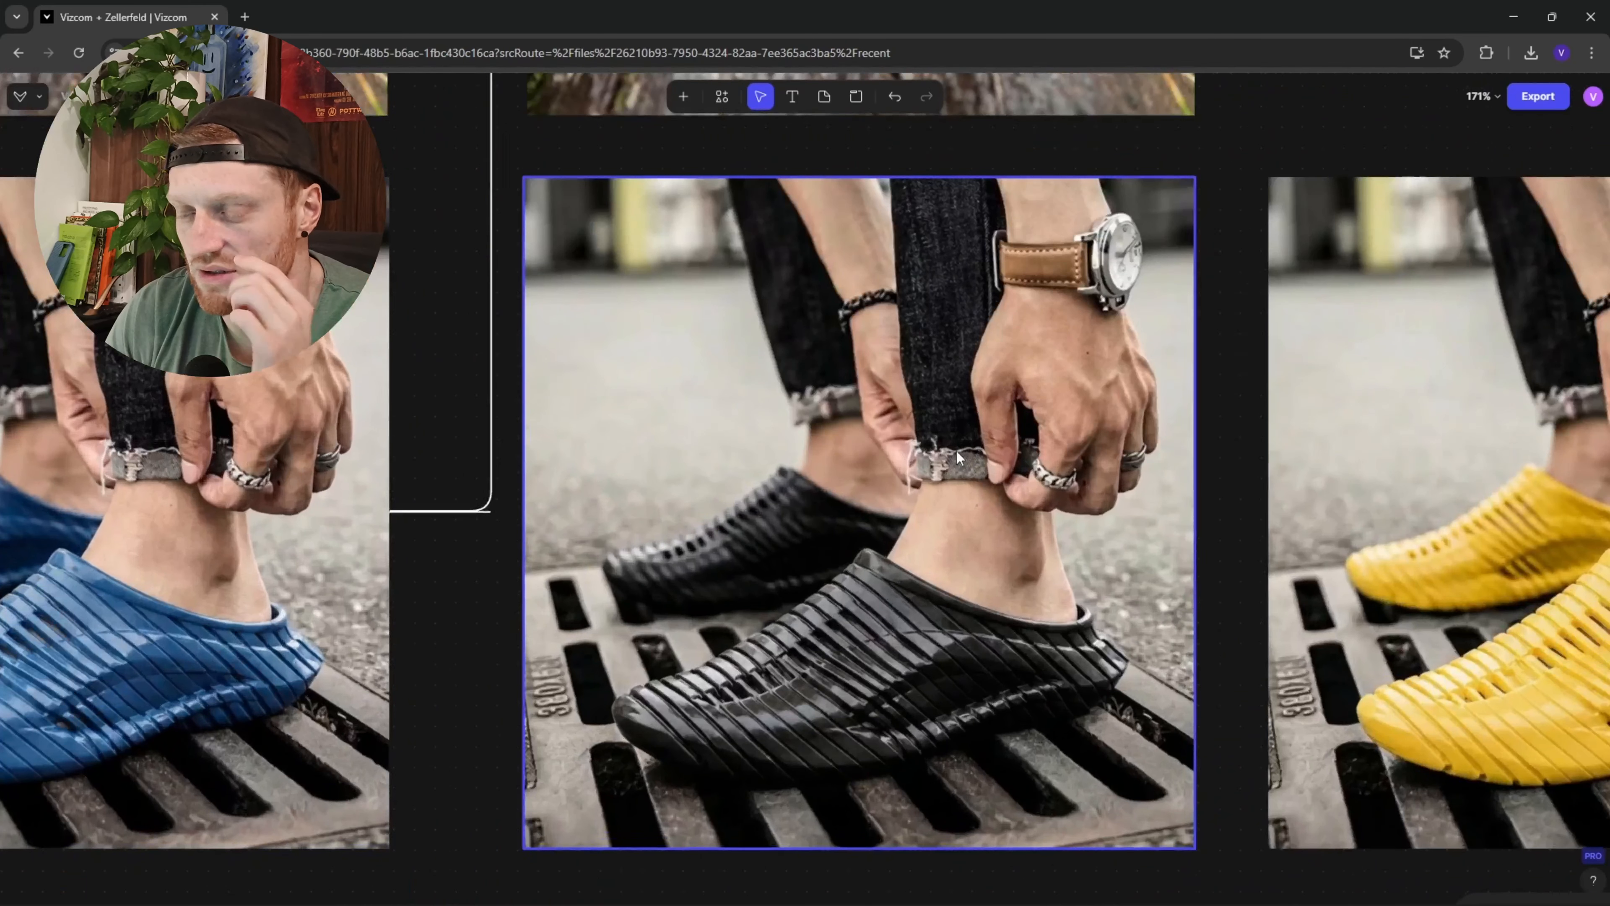
{"action": "left_click_drag", "start_coordinate": [1056, 537], "coordinate": [733, 547]}
{"action": "scroll", "coordinate": [735, 545], "scroll_direction": "down", "scroll_amount": 1}
{"action": "left_click_drag", "start_coordinate": [1284, 537], "coordinate": [501, 638]}
{"action": "left_click_drag", "start_coordinate": [888, 641], "coordinate": [650, 623]}
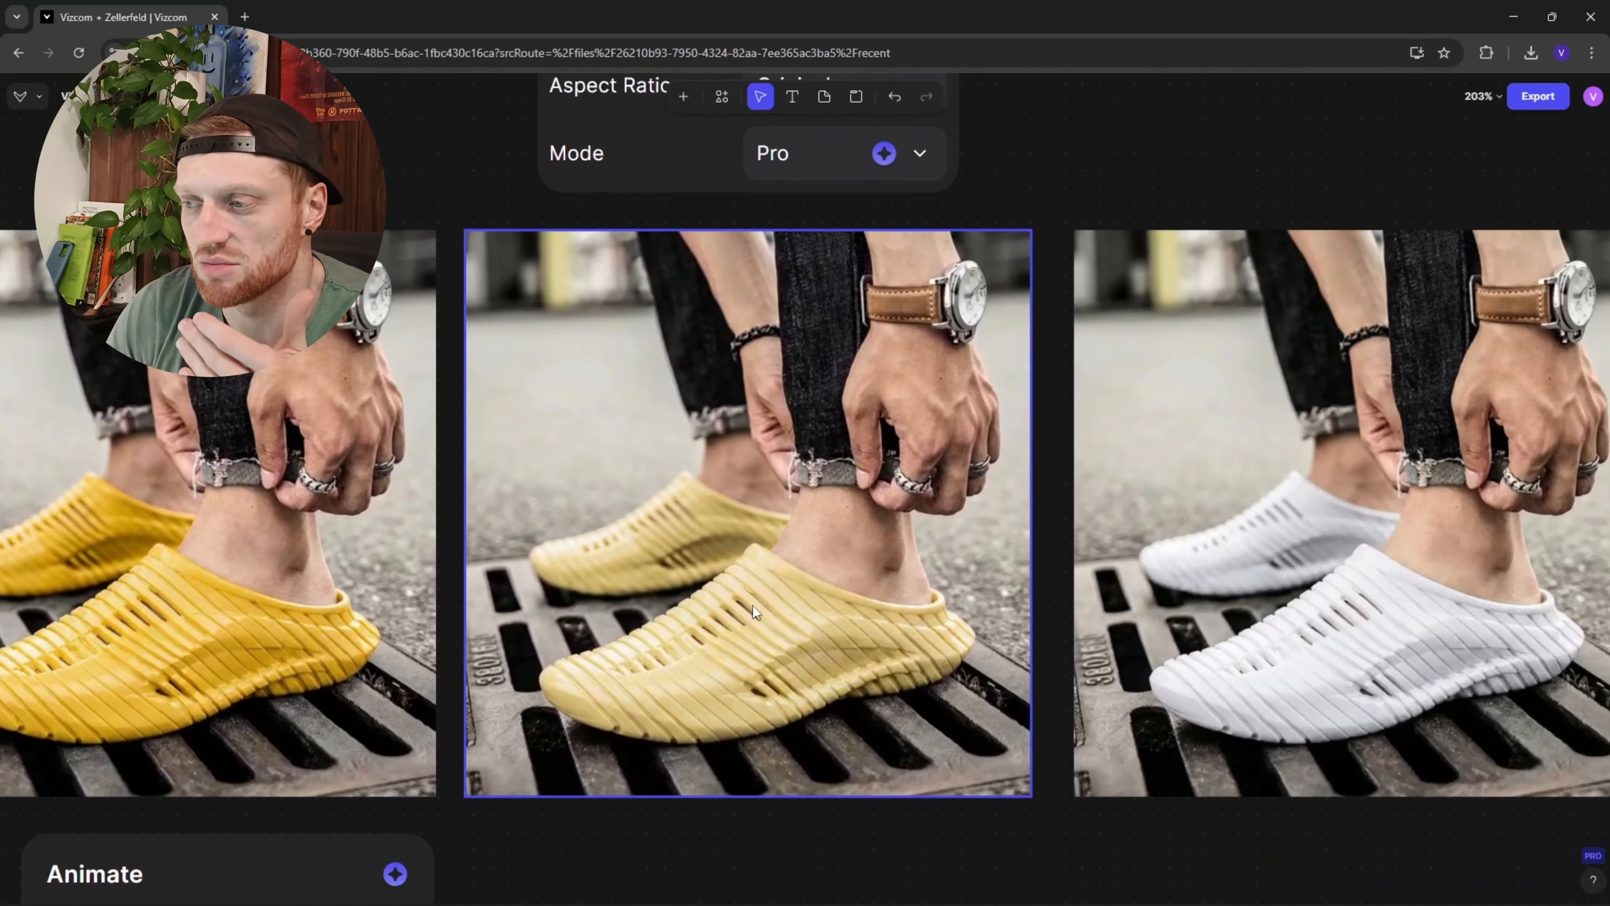
{"action": "left_click_drag", "start_coordinate": [799, 596], "coordinate": [458, 619]}
Step: Play the 10-second animation of the blue ribbed shoes on the drain grate
{"action": "left_click_drag", "start_coordinate": [1124, 411], "coordinate": [683, 421]}
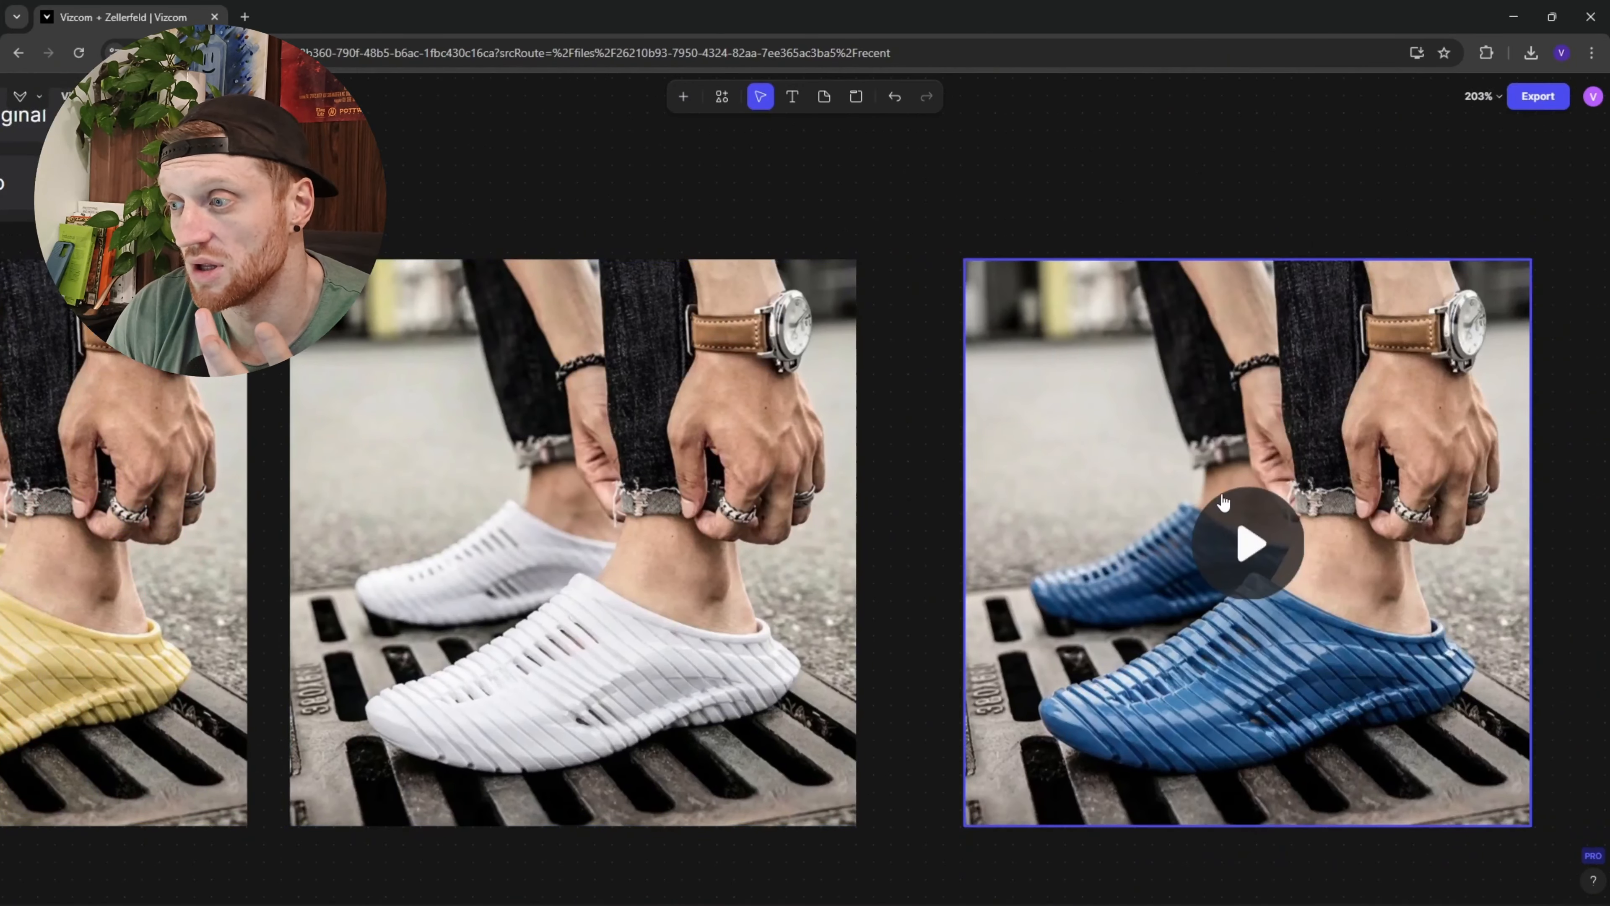
{"action": "left_click_drag", "start_coordinate": [1321, 505], "coordinate": [1174, 481]}
{"action": "left_click", "coordinate": [1135, 522]}
{"action": "left_click_drag", "start_coordinate": [1455, 532], "coordinate": [1264, 534]}
{"action": "scroll", "coordinate": [1264, 549], "scroll_direction": "up", "scroll_amount": 2}
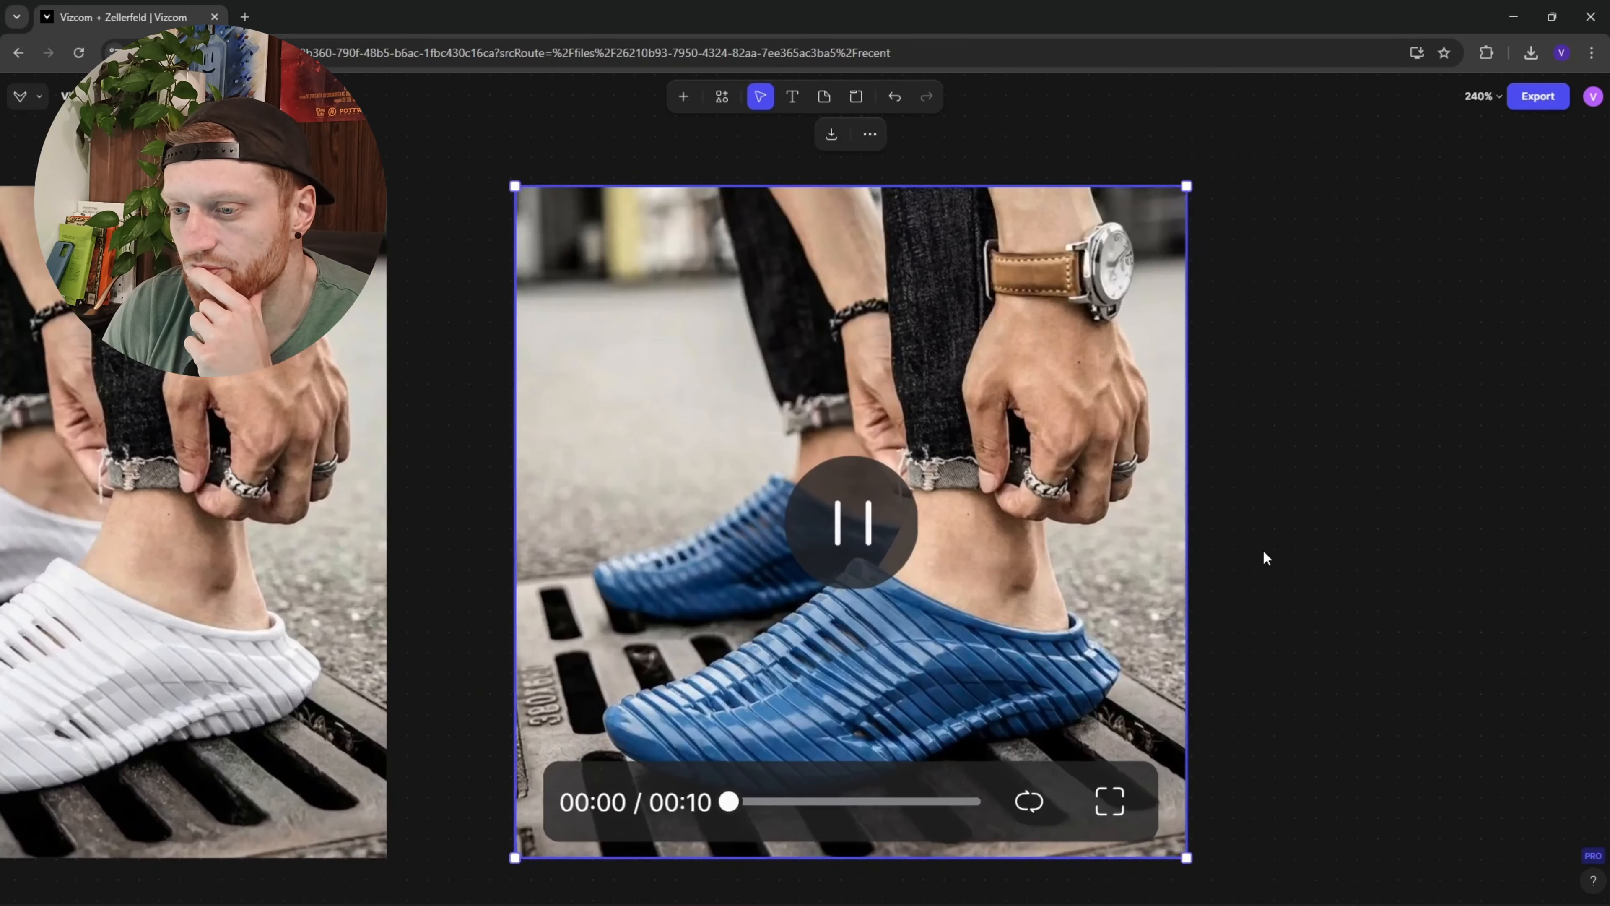
{"action": "left_click", "coordinate": [1323, 567]}
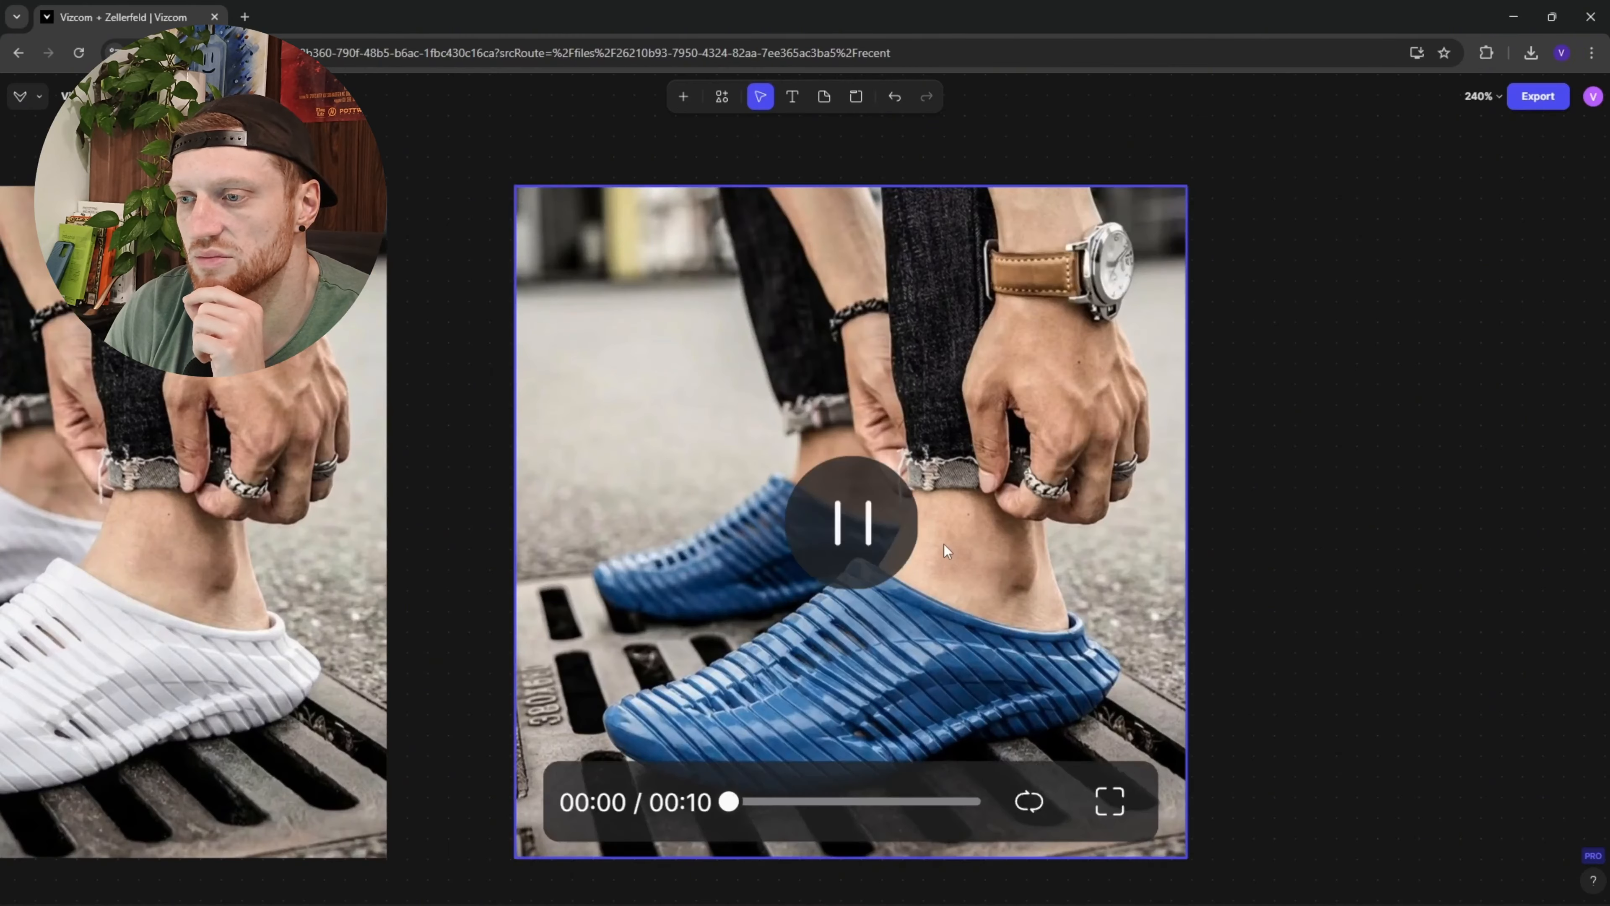
{"action": "left_click", "coordinate": [850, 538]}
{"action": "left_click", "coordinate": [849, 538]}
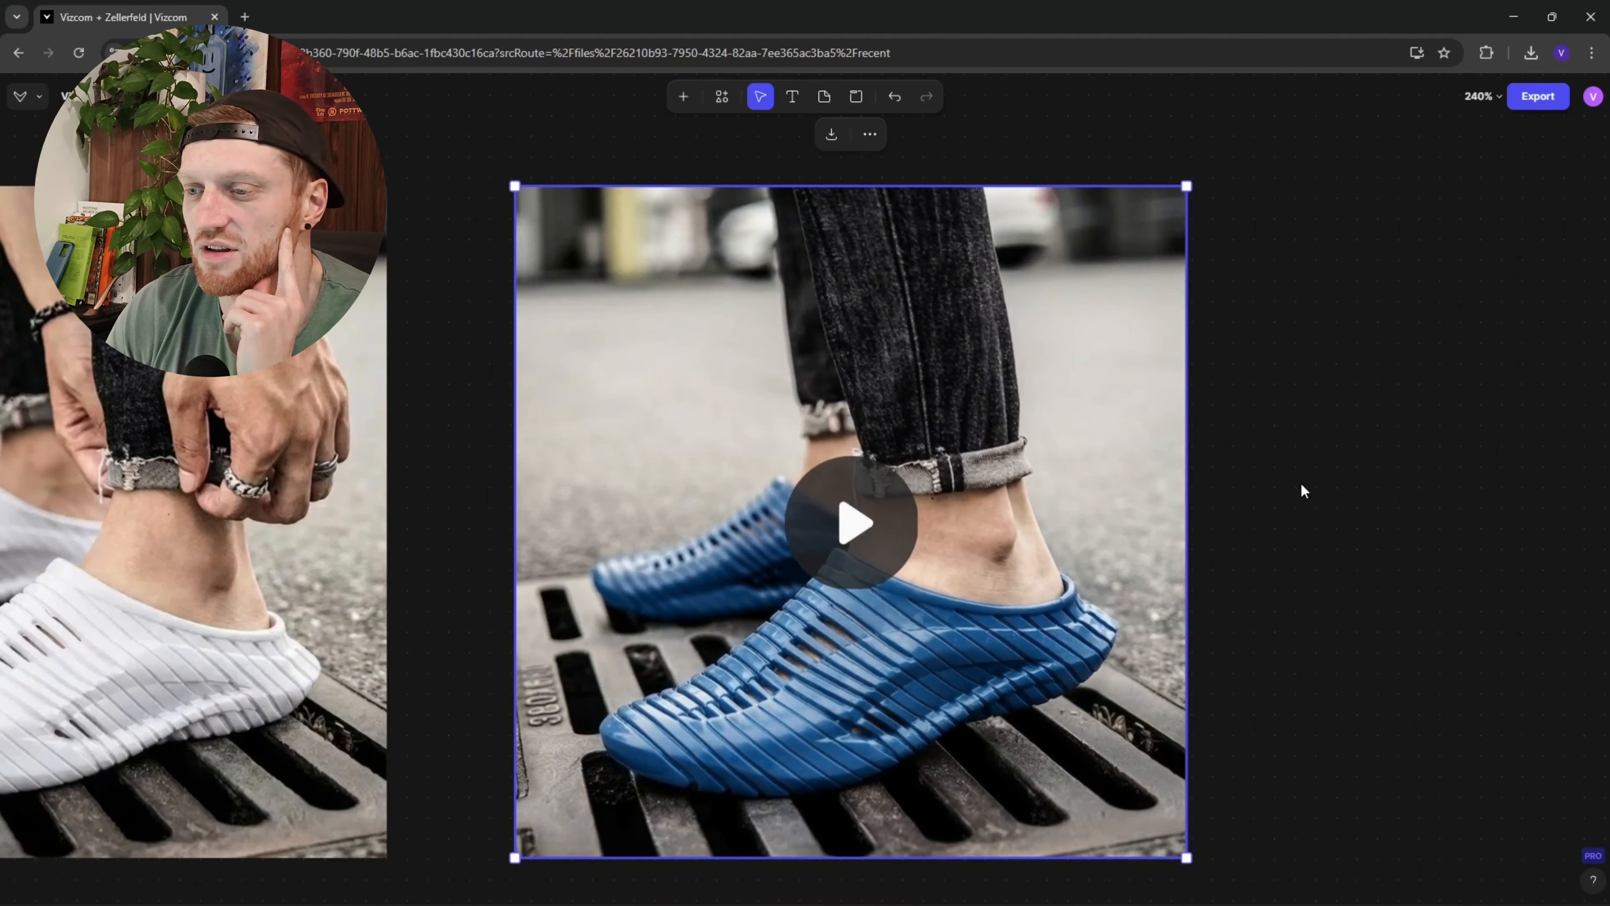
Step: Examine the blue and black versions of the ribbed shoe in the graffiti alley scene
{"action": "scroll", "coordinate": [1242, 537], "scroll_direction": "down", "scroll_amount": 5}
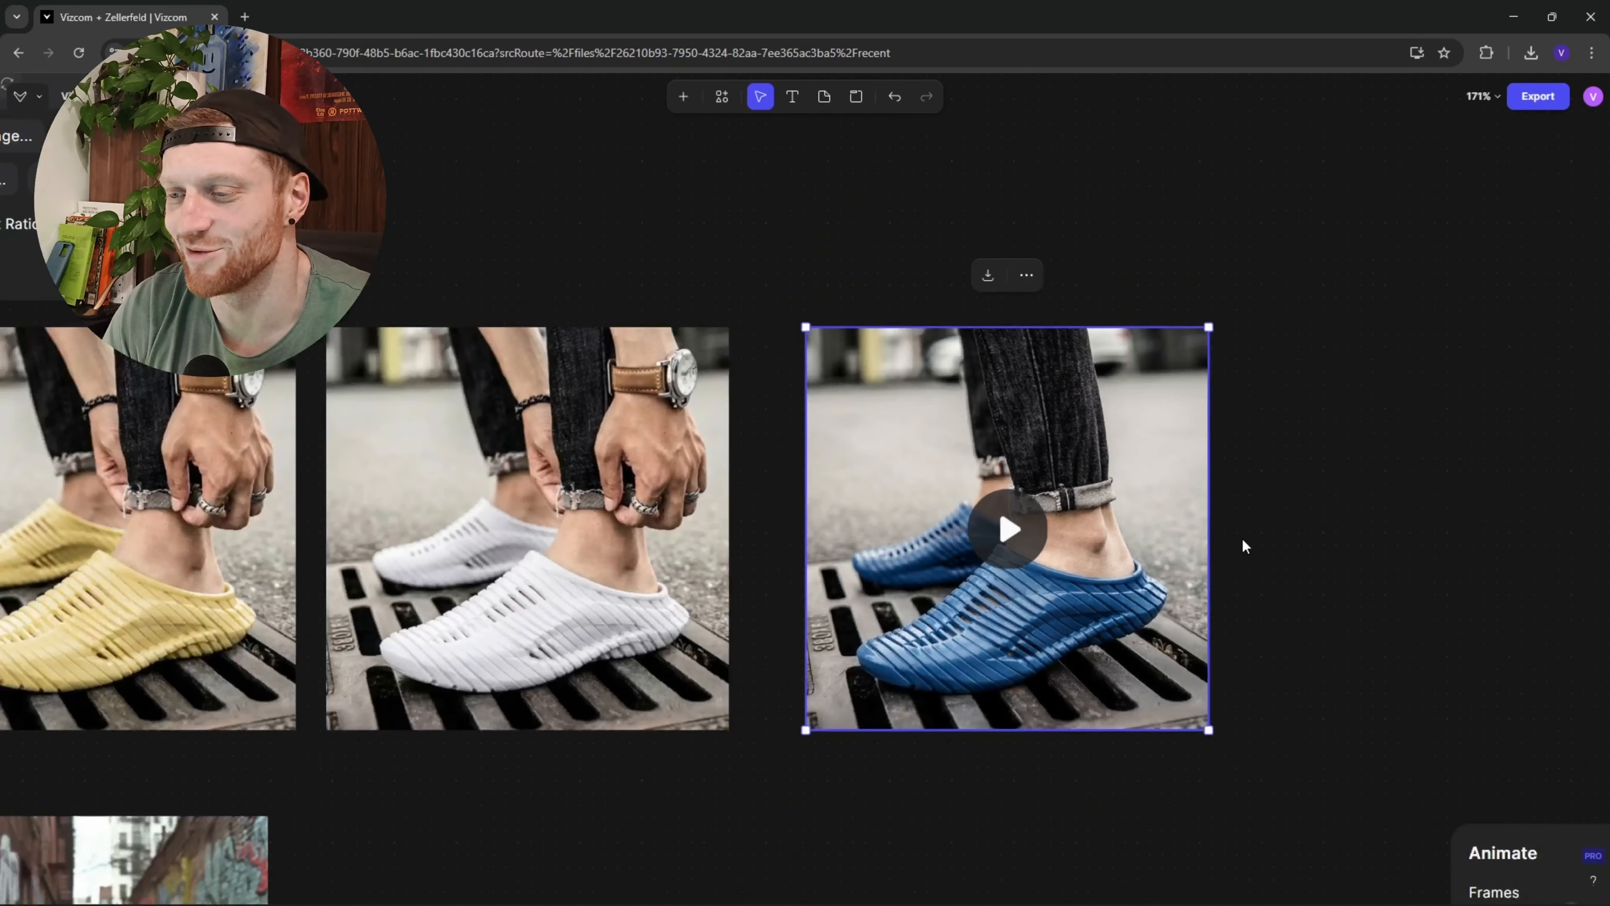
{"action": "scroll", "coordinate": [1086, 532], "scroll_direction": "up", "scroll_amount": 5}
{"action": "scroll", "coordinate": [1163, 572], "scroll_direction": "down", "scroll_amount": 5}
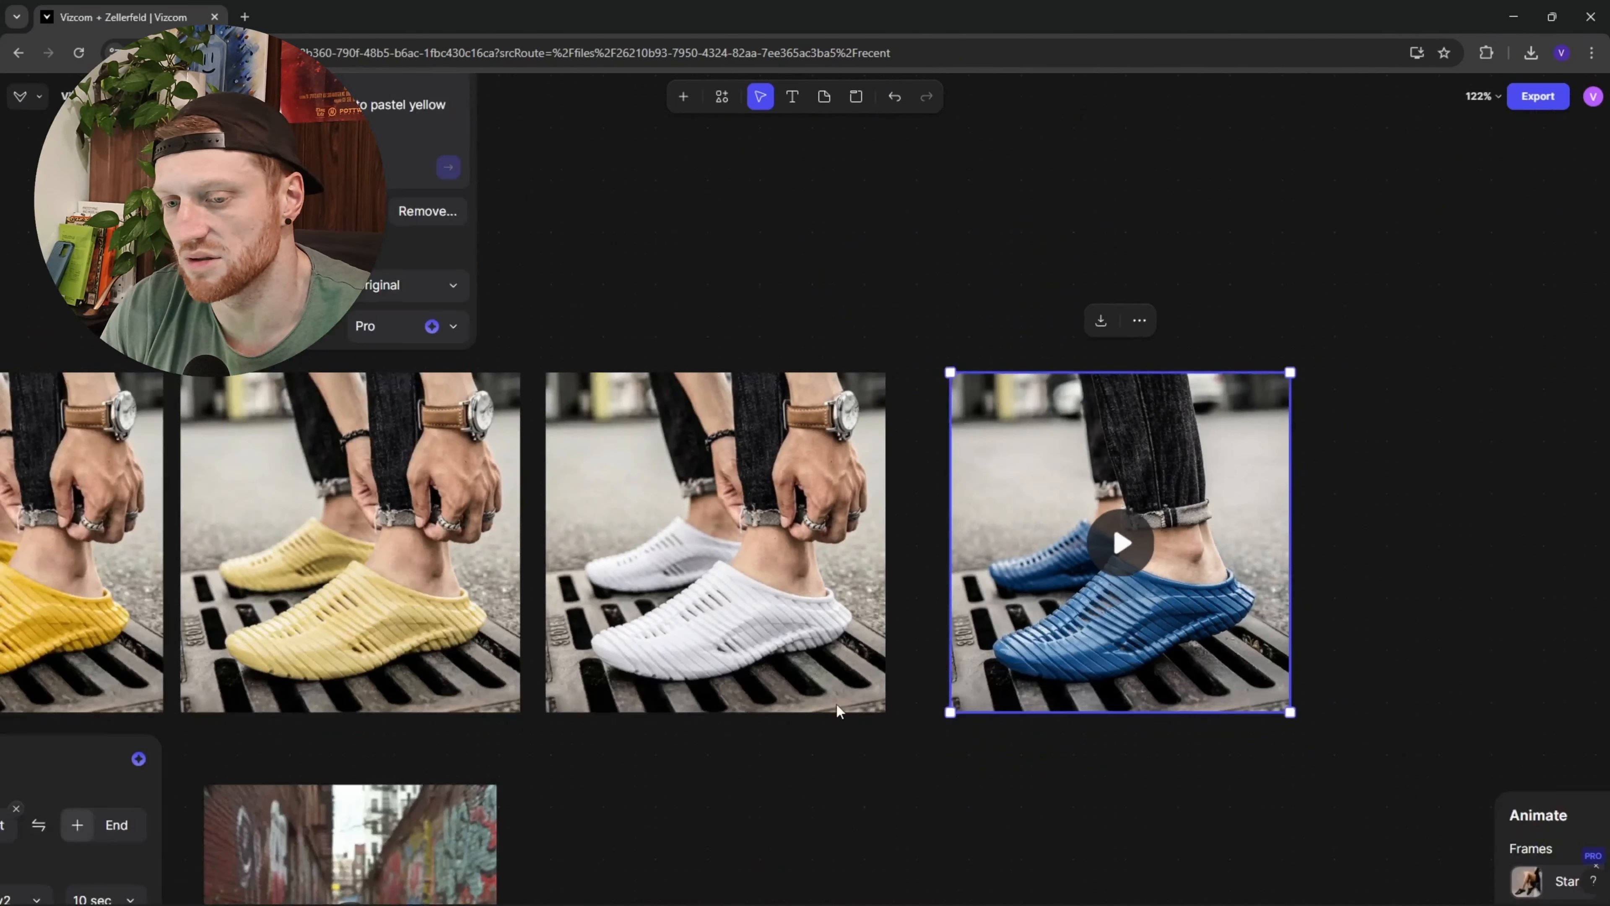
{"action": "left_click_drag", "start_coordinate": [838, 709], "coordinate": [1219, 370]}
{"action": "left_click_drag", "start_coordinate": [957, 475], "coordinate": [1488, 435]}
{"action": "left_click_drag", "start_coordinate": [844, 489], "coordinate": [1509, 476]}
{"action": "scroll", "coordinate": [875, 539], "scroll_direction": "up", "scroll_amount": 5}
{"action": "left_click_drag", "start_coordinate": [857, 535], "coordinate": [809, 490]}
{"action": "scroll", "coordinate": [976, 533], "scroll_direction": "down", "scroll_amount": 3}
{"action": "left_click_drag", "start_coordinate": [982, 537], "coordinate": [632, 530]}
{"action": "scroll", "coordinate": [979, 514], "scroll_direction": "up", "scroll_amount": 3}
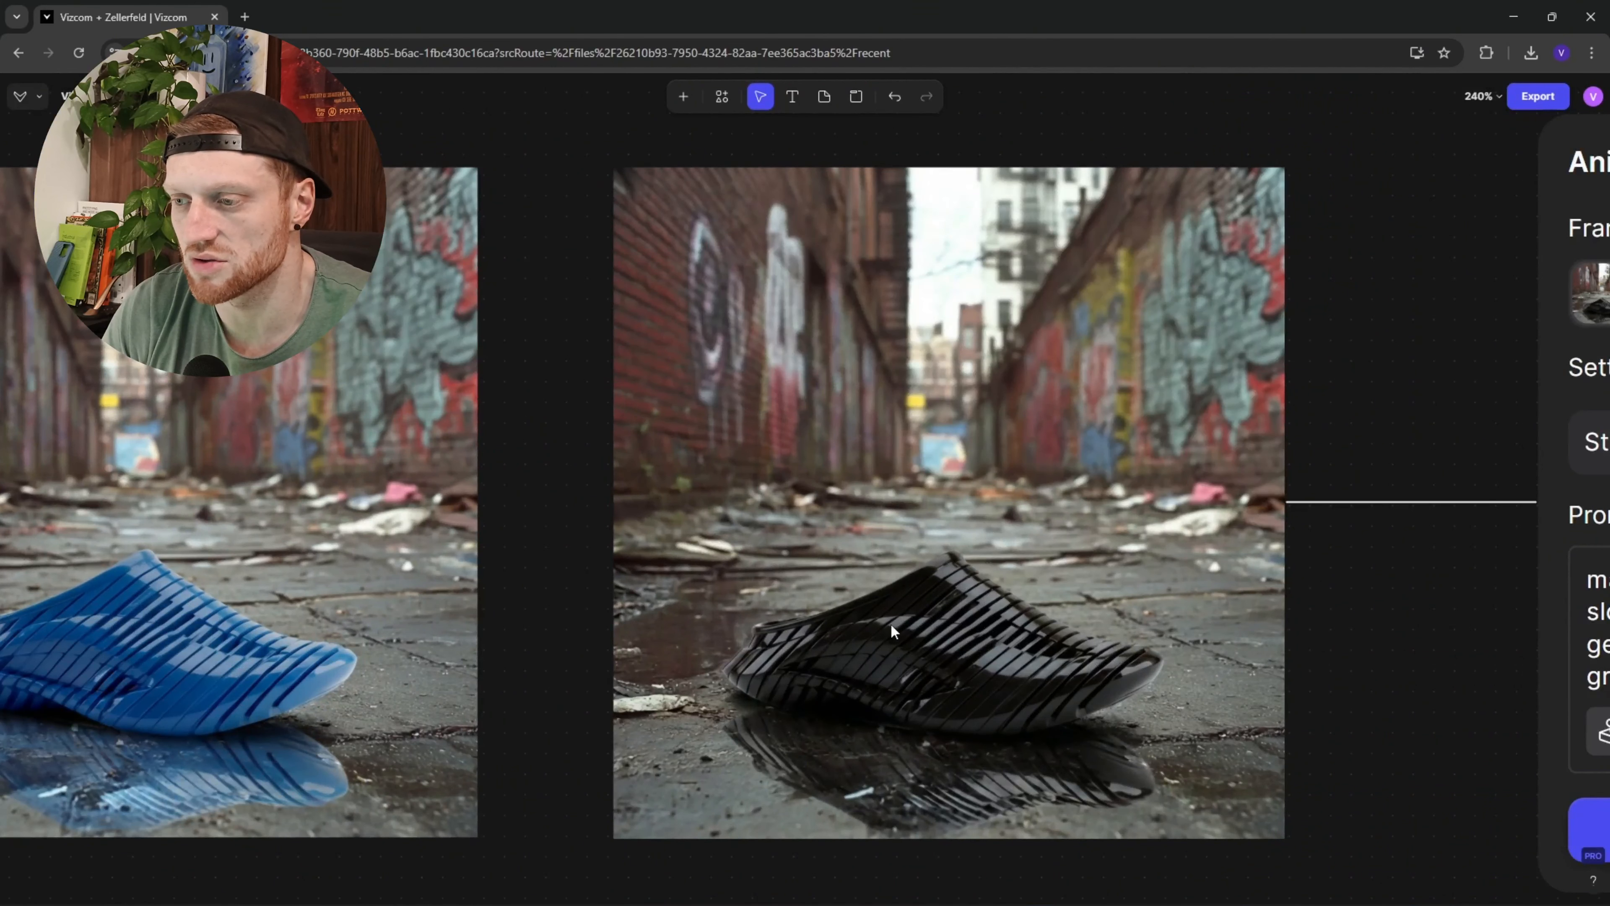
Step: Follow the black alley shoe to its slow-motion Animate prompt and play the resulting video
{"action": "scroll", "coordinate": [1224, 638], "scroll_direction": "down", "scroll_amount": 3}
{"action": "left_click_drag", "start_coordinate": [1360, 640], "coordinate": [810, 632]}
{"action": "left_click_drag", "start_coordinate": [1420, 551], "coordinate": [1050, 539]}
{"action": "scroll", "coordinate": [1051, 538], "scroll_direction": "up", "scroll_amount": 3}
{"action": "left_click", "coordinate": [991, 536]}
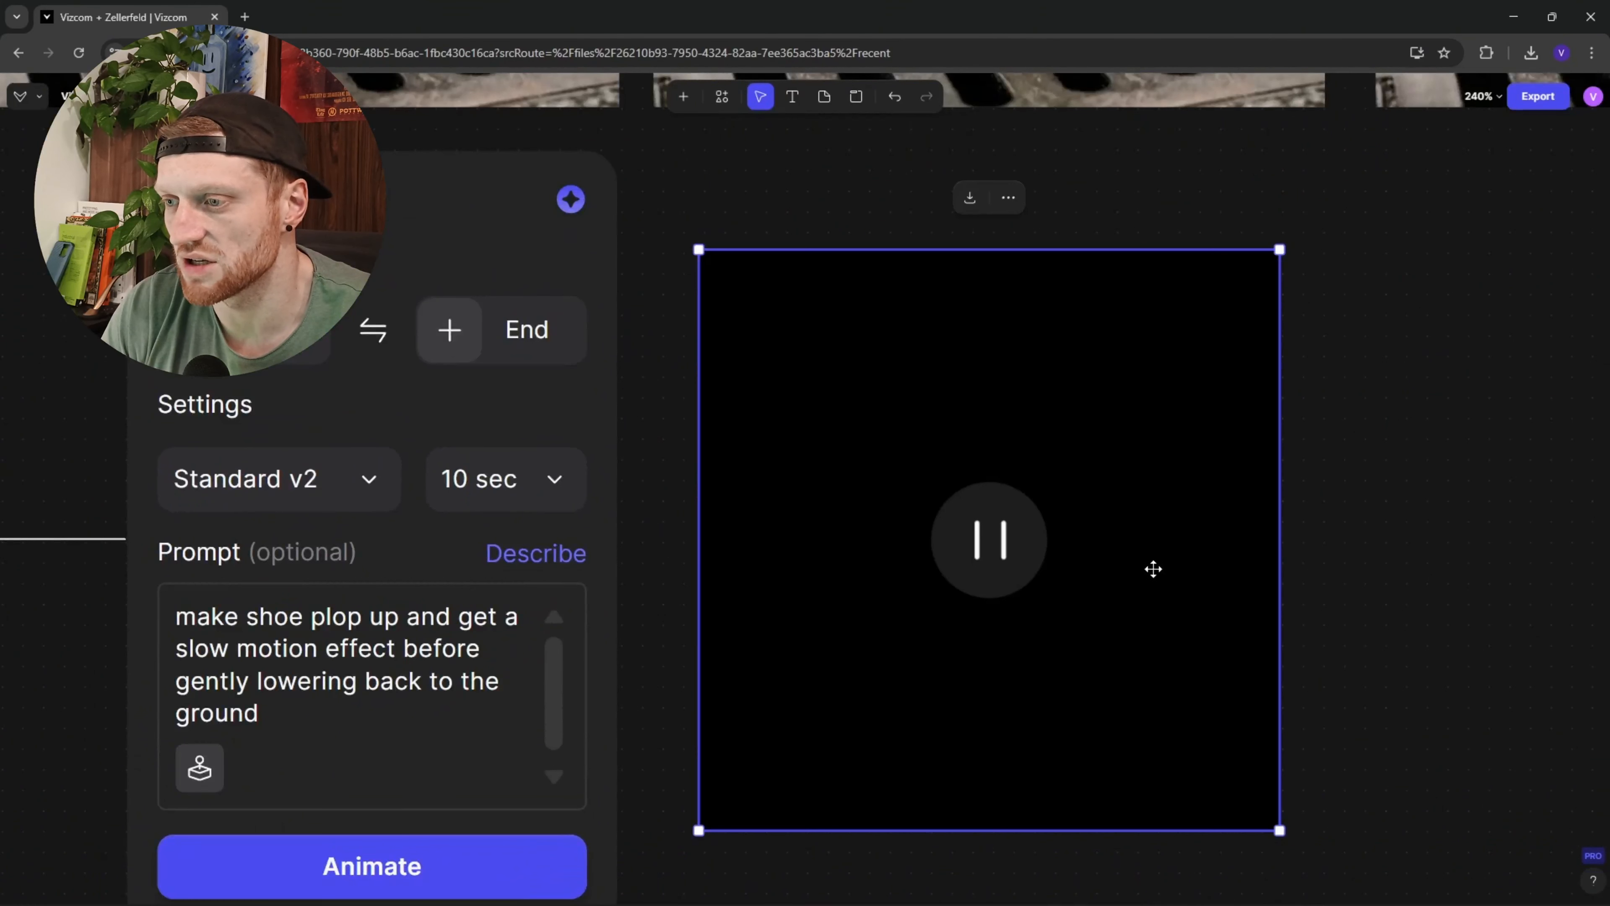
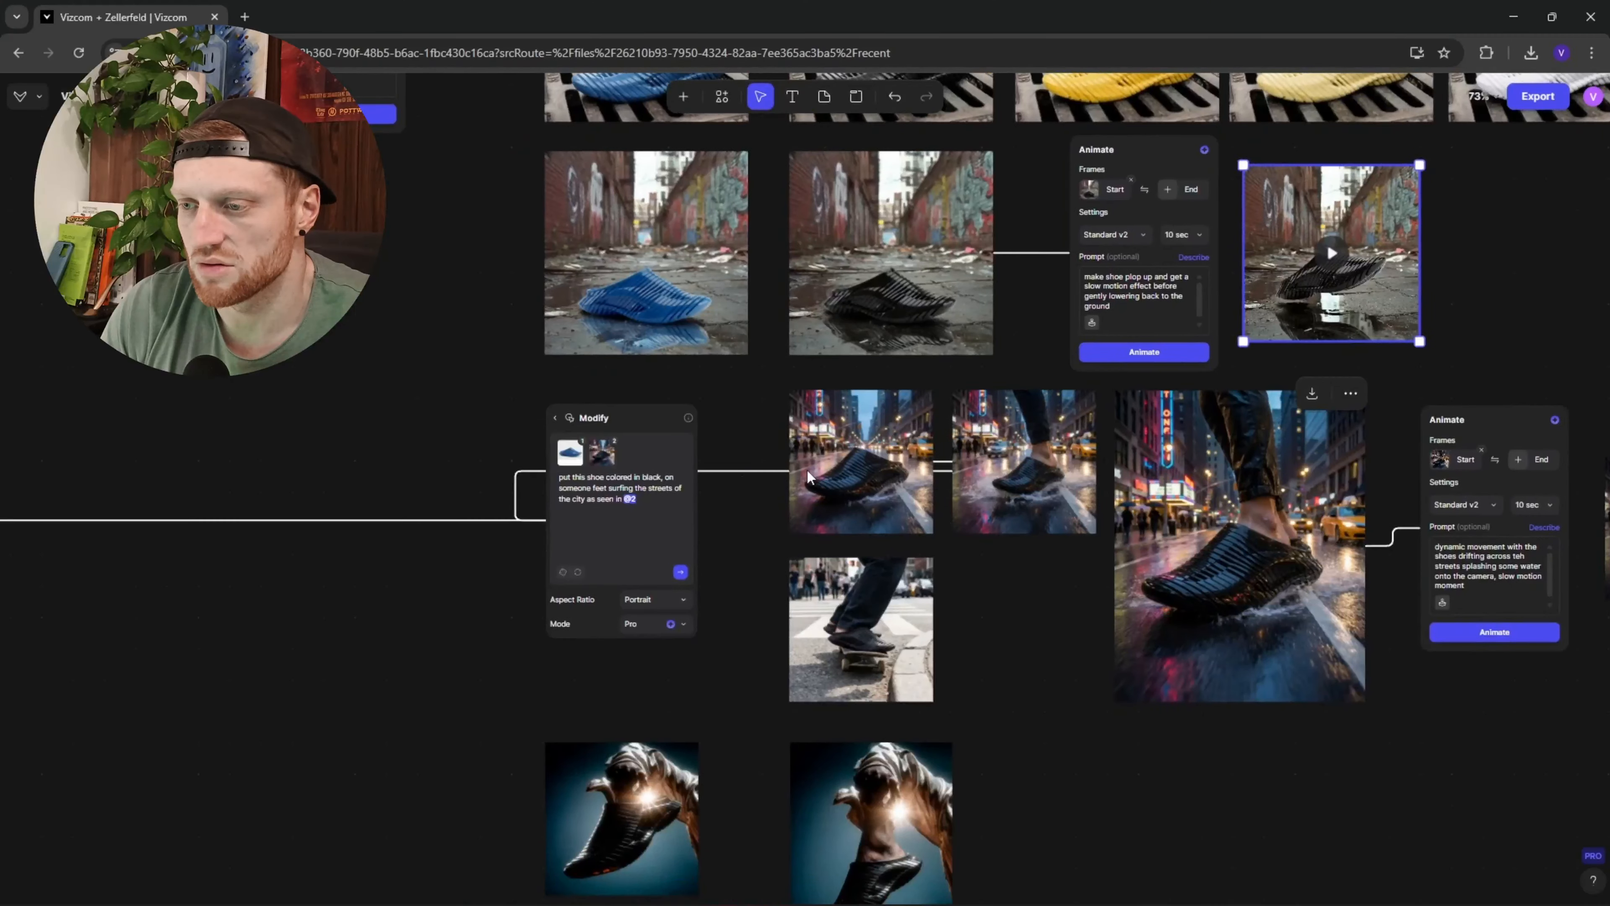
Step: Review the Modify prompt for the black shoe surfing the city streets, its rainy street reference and the on-foot result
{"action": "scroll", "coordinate": [867, 454], "scroll_direction": "up", "scroll_amount": 6}
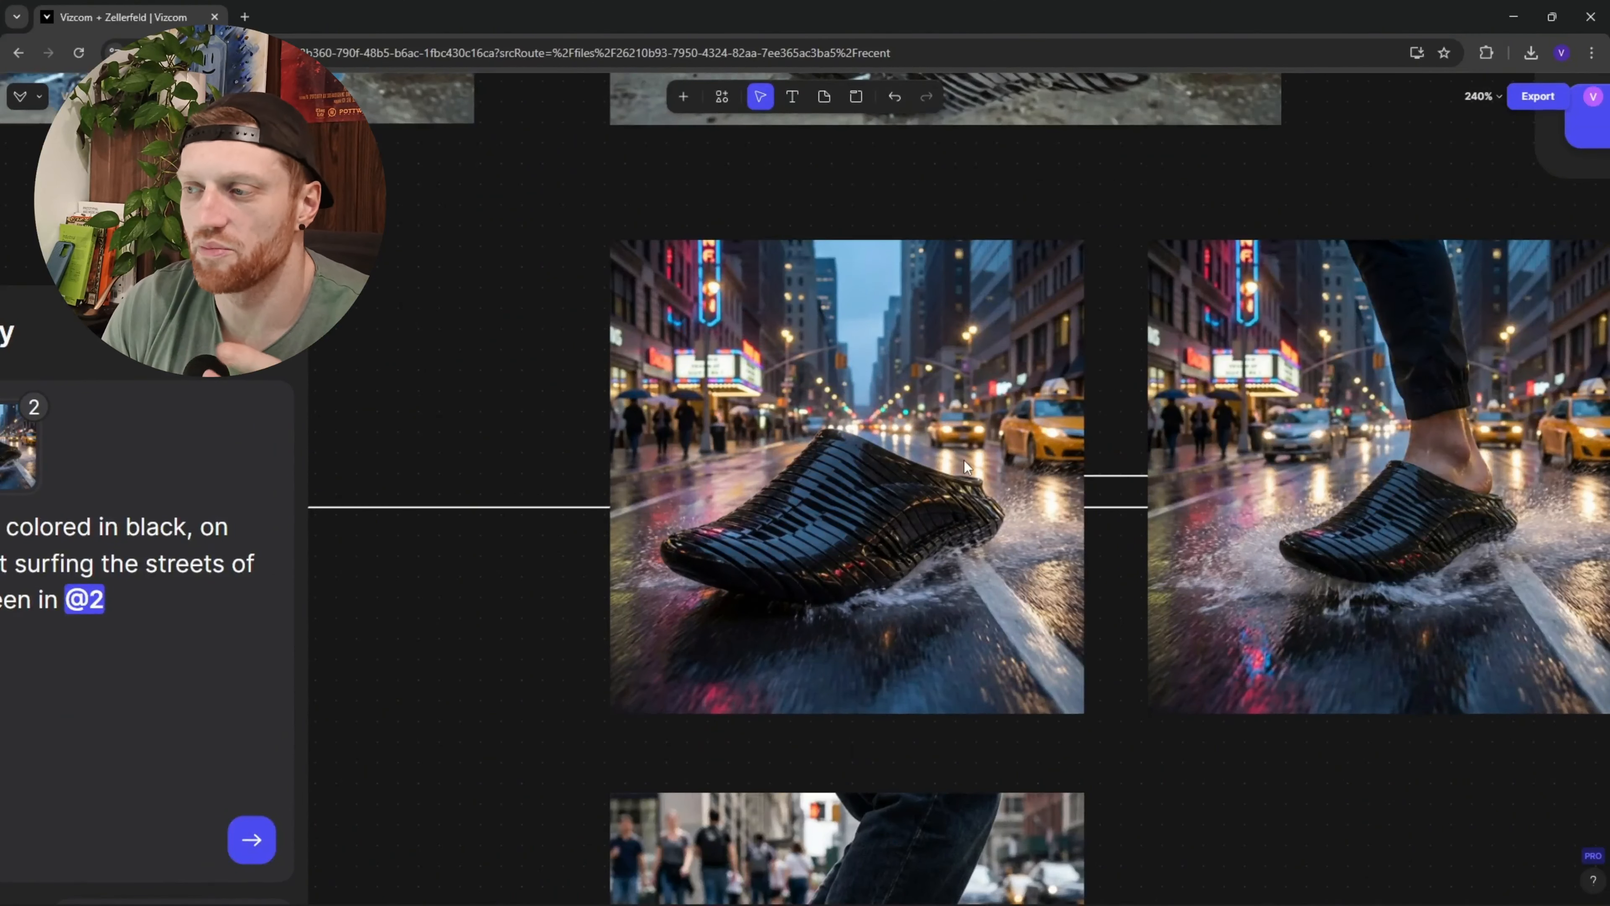
{"action": "left_click_drag", "start_coordinate": [1034, 488], "coordinate": [906, 490]}
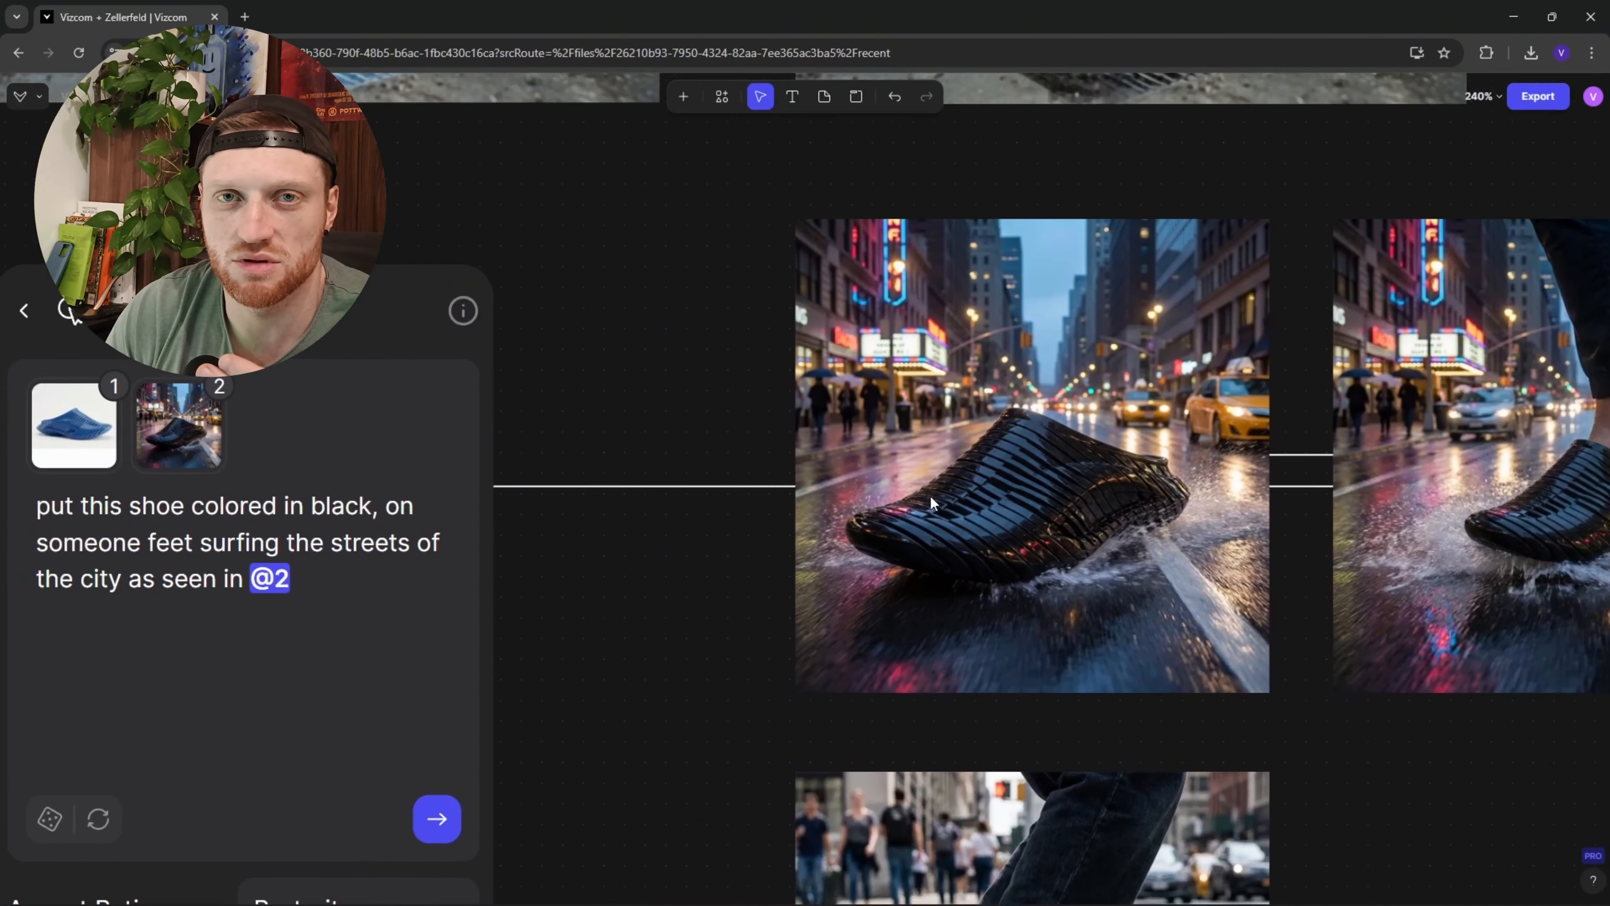
{"action": "left_click_drag", "start_coordinate": [930, 497], "coordinate": [515, 470]}
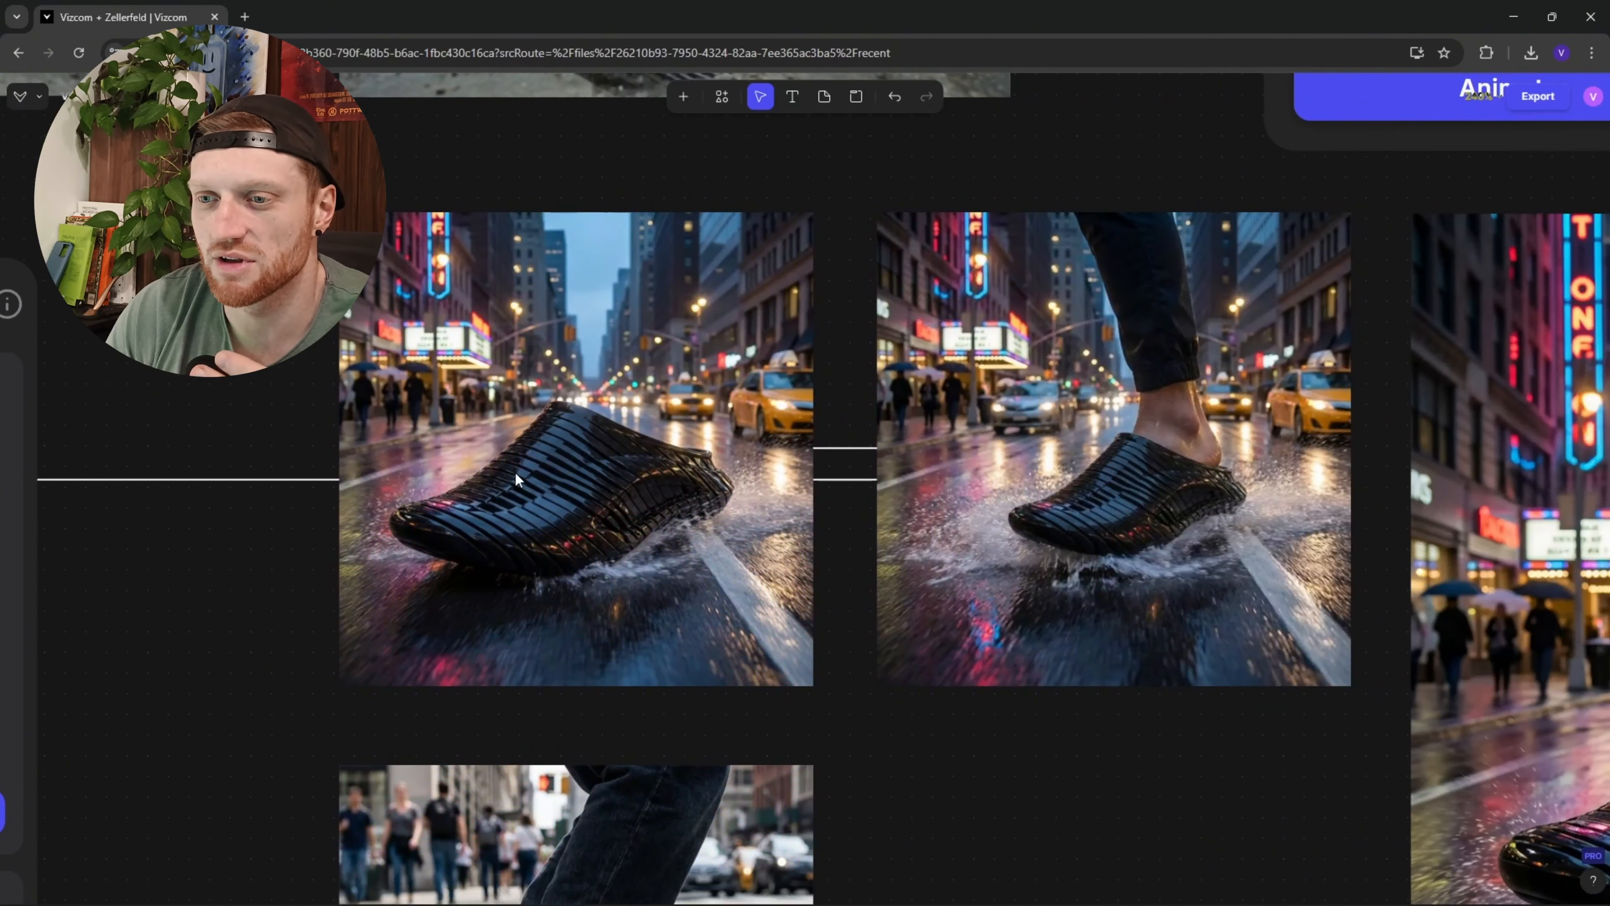
Step: Compare the rainy city street render of the black ribbed shoe with its on-foot and larger portrait versions
{"action": "scroll", "coordinate": [532, 477], "scroll_direction": "up", "scroll_amount": 4}
{"action": "scroll", "coordinate": [534, 478], "scroll_direction": "down", "scroll_amount": 3}
{"action": "left_click_drag", "start_coordinate": [921, 529], "coordinate": [690, 514]}
{"action": "scroll", "coordinate": [690, 514], "scroll_direction": "down", "scroll_amount": 1}
{"action": "scroll", "coordinate": [1010, 462], "scroll_direction": "down", "scroll_amount": 3}
{"action": "left_click_drag", "start_coordinate": [1008, 463], "coordinate": [680, 409]}
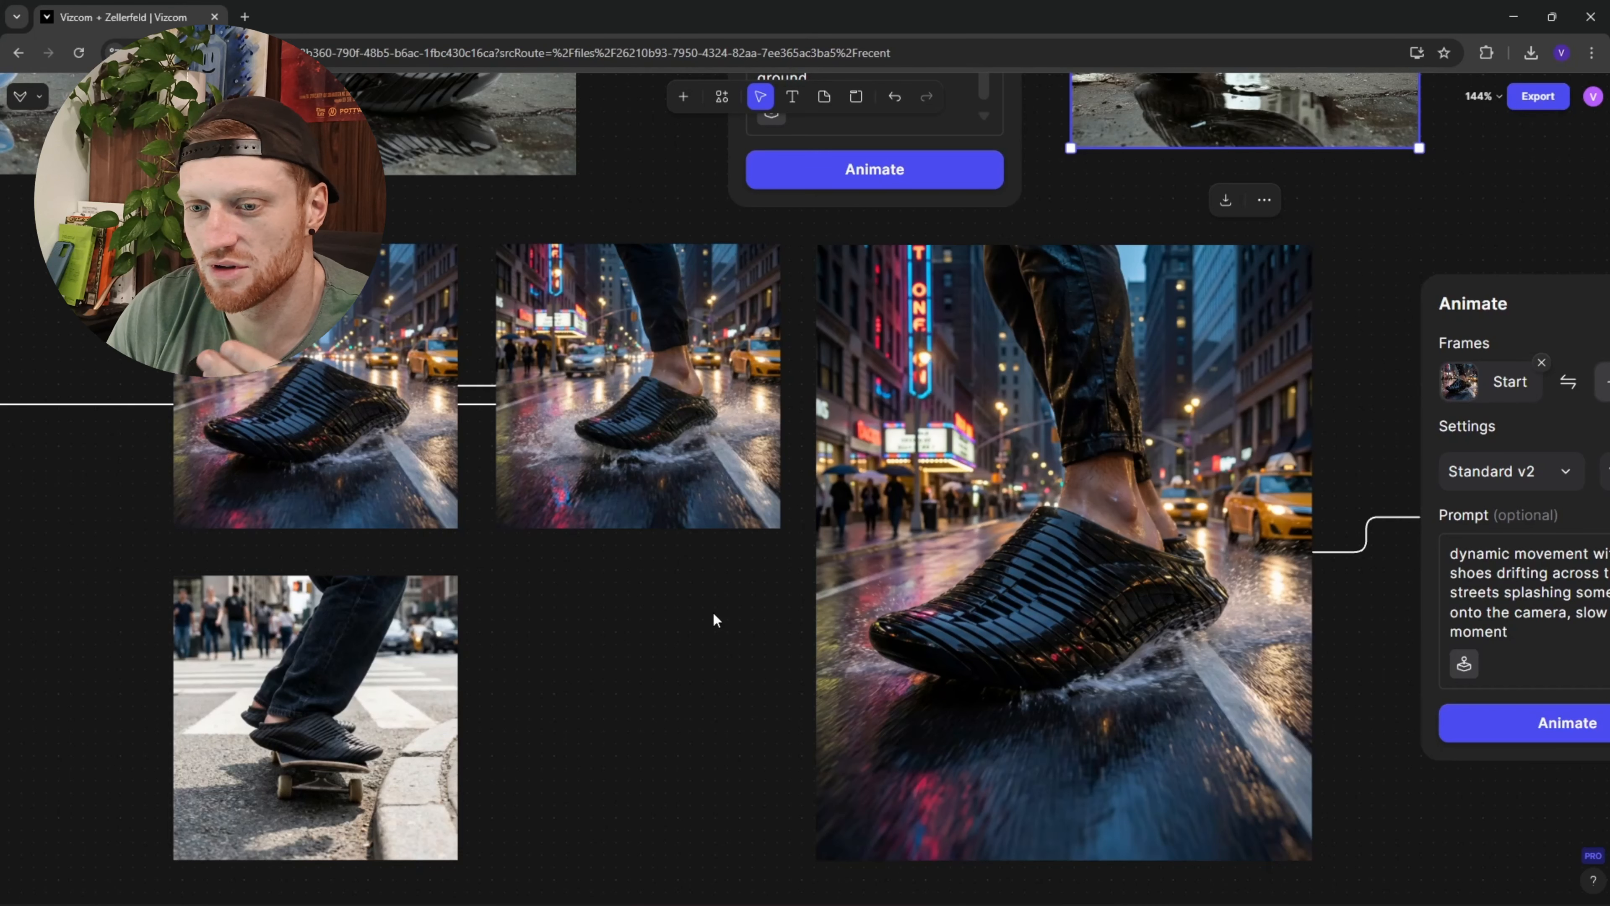
Step: Examine the image of the black ribbed shoes riding a skateboard at the crosswalk
{"action": "scroll", "coordinate": [298, 730], "scroll_direction": "up", "scroll_amount": 6}
{"action": "left_click_drag", "start_coordinate": [299, 730], "coordinate": [389, 597]}
{"action": "scroll", "coordinate": [390, 599], "scroll_direction": "up", "scroll_amount": 1}
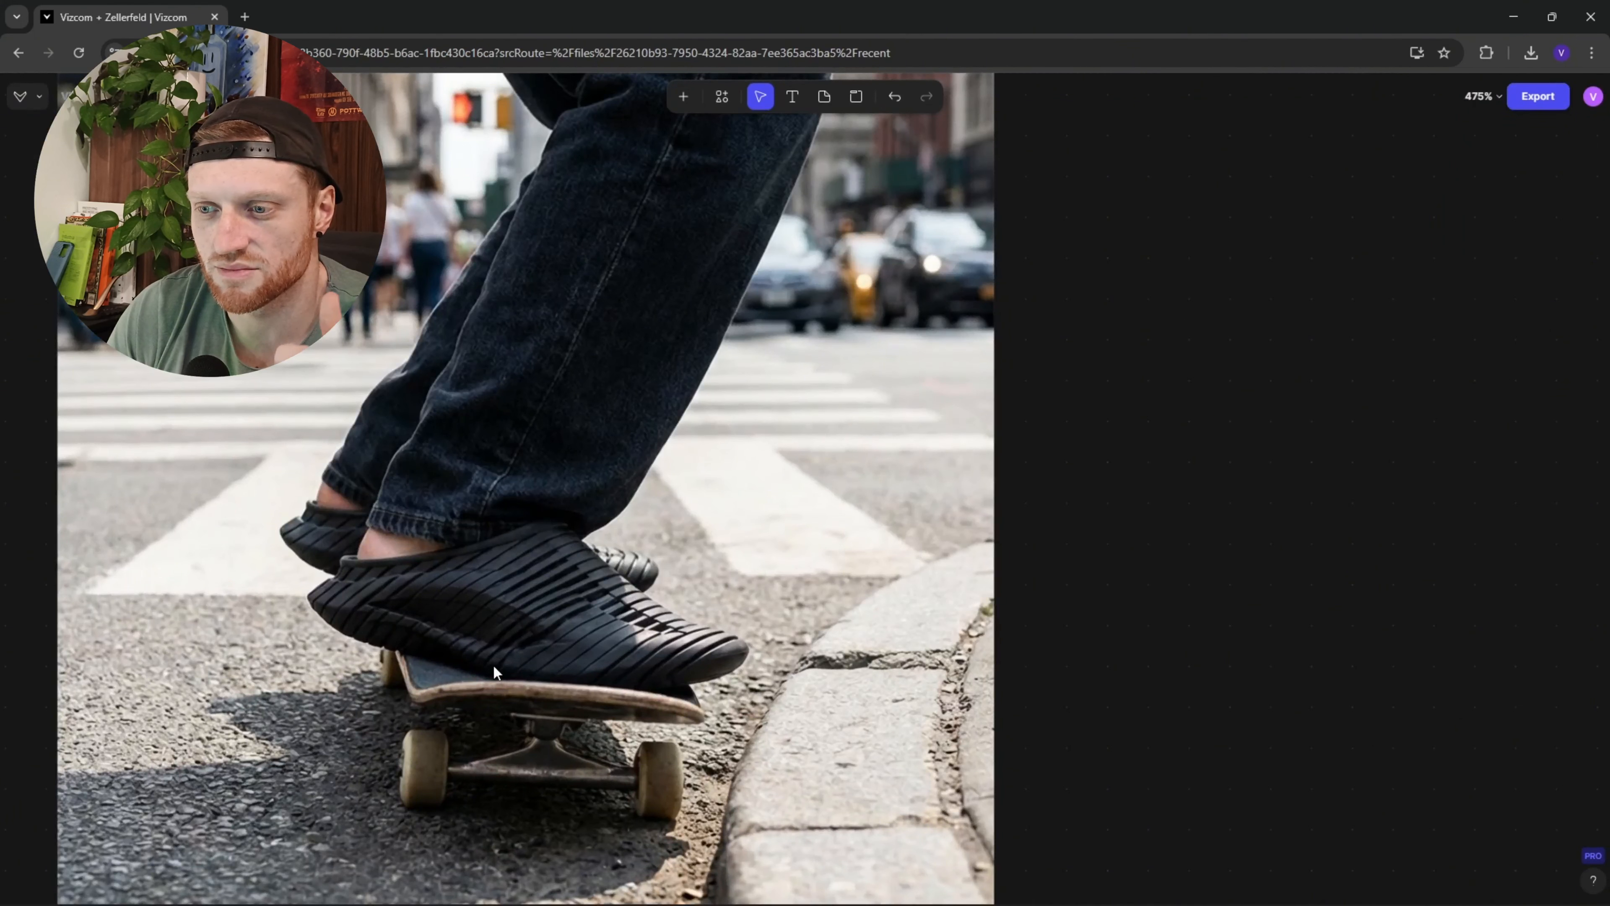
Step: Follow the portrait rainy street image to its 10-second Animate prompt about drifting shoes splashing water and inspect the resulting video
{"action": "scroll", "coordinate": [494, 665], "scroll_direction": "down", "scroll_amount": 5}
{"action": "scroll", "coordinate": [584, 611], "scroll_direction": "right", "scroll_amount": 5}
{"action": "scroll", "coordinate": [979, 556], "scroll_direction": "down", "scroll_amount": 3}
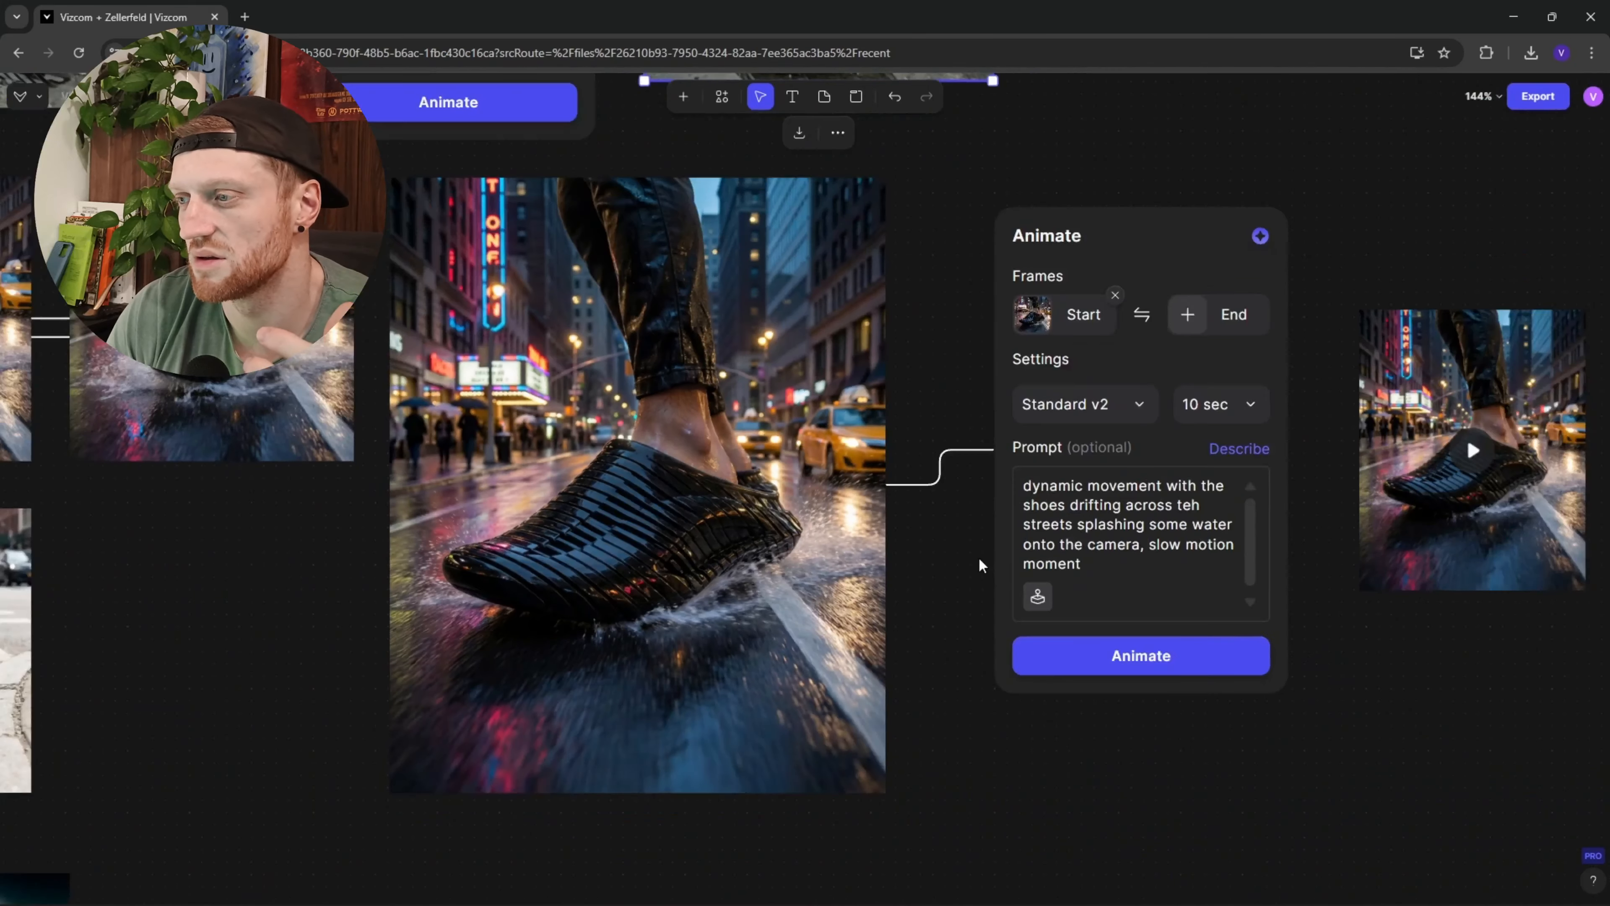
{"action": "scroll", "coordinate": [978, 556], "scroll_direction": "right", "scroll_amount": 3}
{"action": "scroll", "coordinate": [831, 515], "scroll_direction": "up", "scroll_amount": 4}
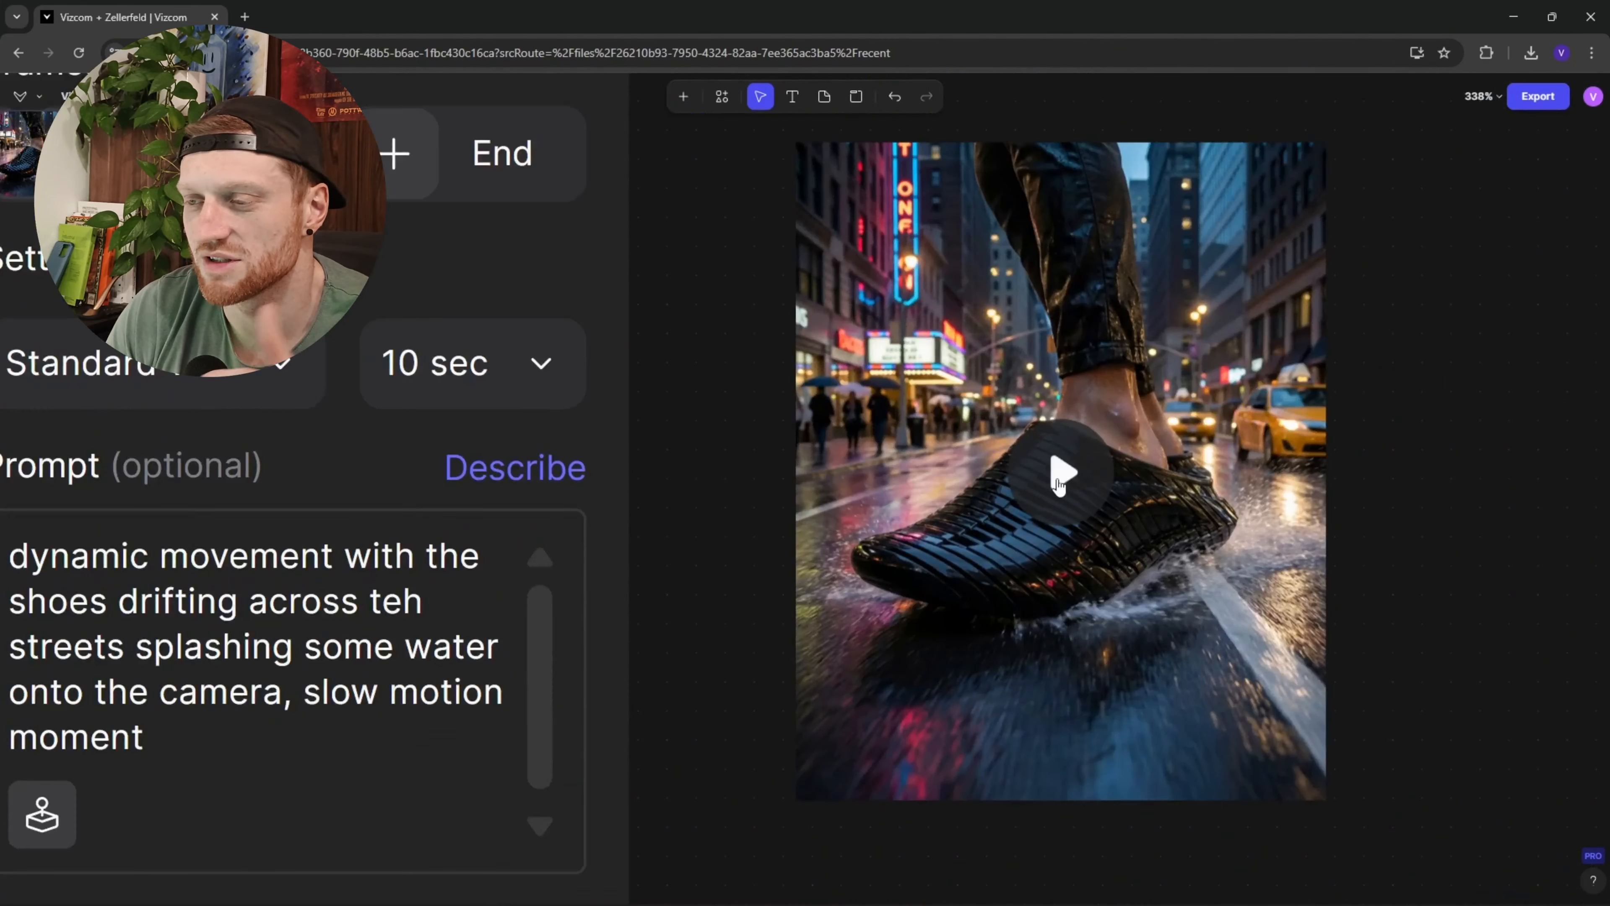
Step: Examine the two backlit black ribbed shoe images on the dark blue background
{"action": "scroll", "coordinate": [1078, 475], "scroll_direction": "down", "scroll_amount": 8}
{"action": "scroll", "coordinate": [742, 594], "scroll_direction": "down", "scroll_amount": 4}
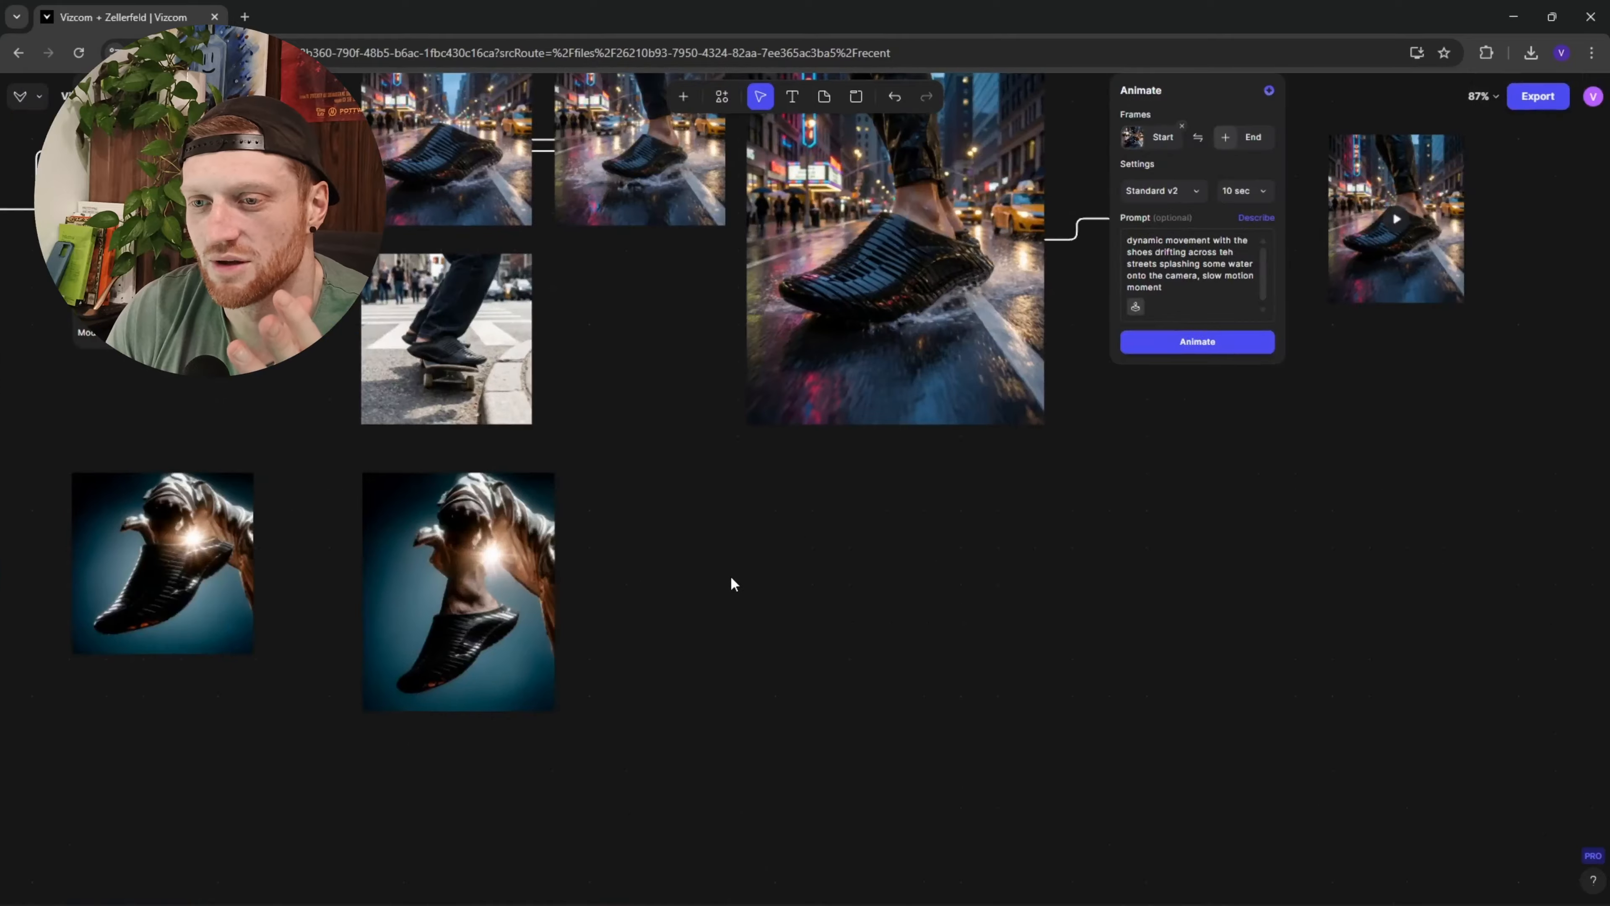
{"action": "scroll", "coordinate": [723, 545], "scroll_direction": "up", "scroll_amount": 6}
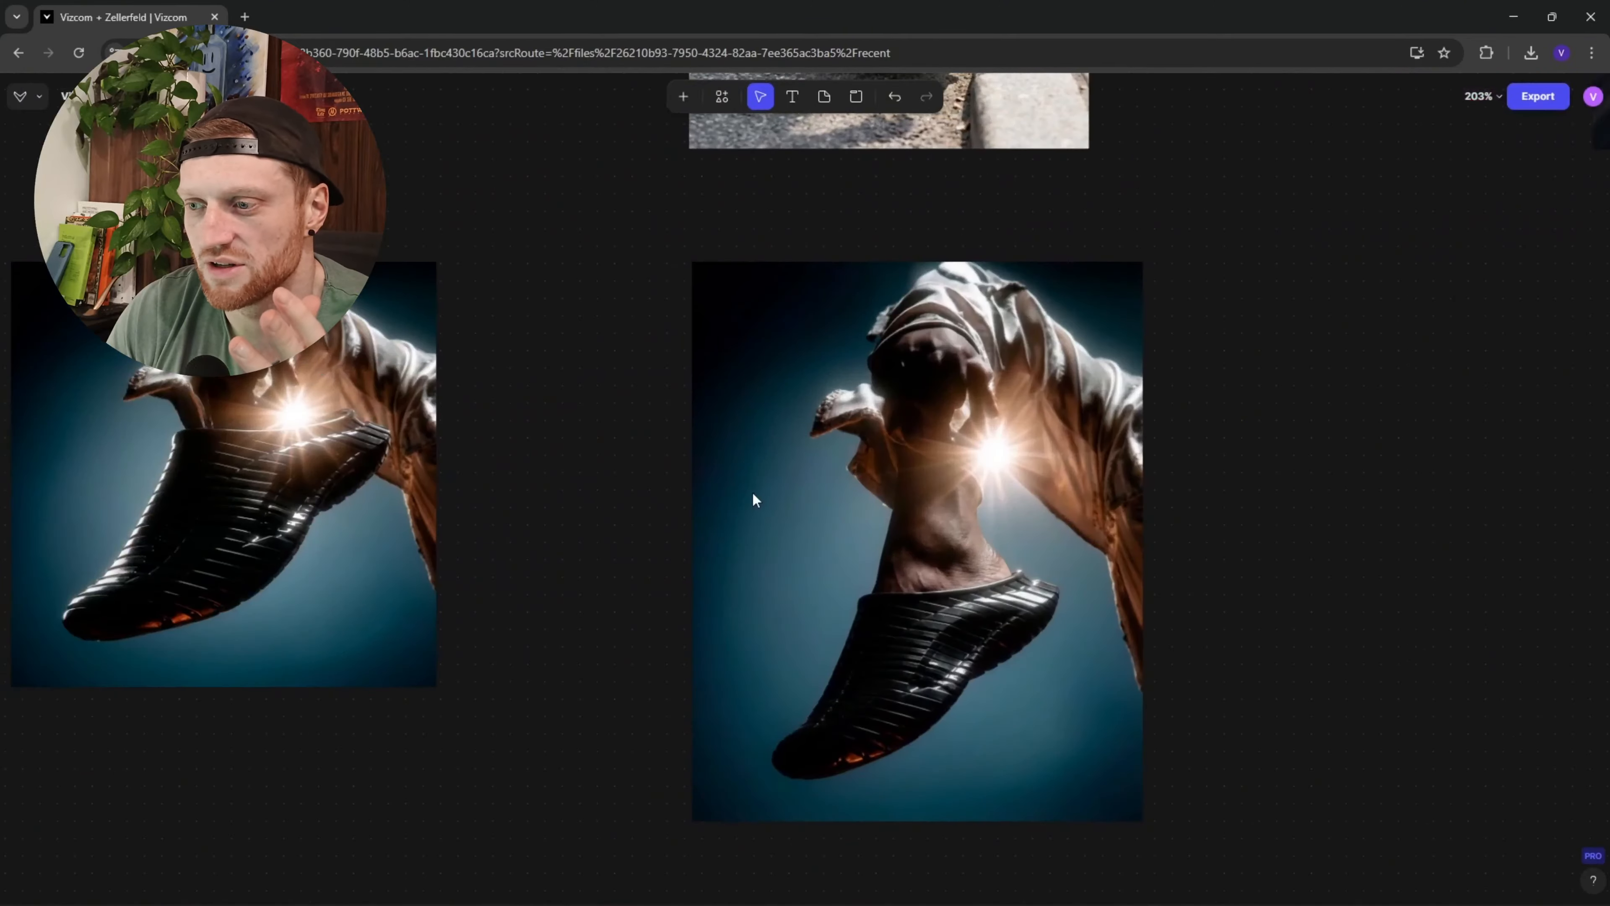
Step: Compare the white ribbed shoes on the drain grate with the blue animated version
{"action": "scroll", "coordinate": [896, 663], "scroll_direction": "down", "scroll_amount": 7}
{"action": "left_click_drag", "start_coordinate": [1070, 476], "coordinate": [833, 734]}
{"action": "left_click_drag", "start_coordinate": [1307, 296], "coordinate": [1085, 481]}
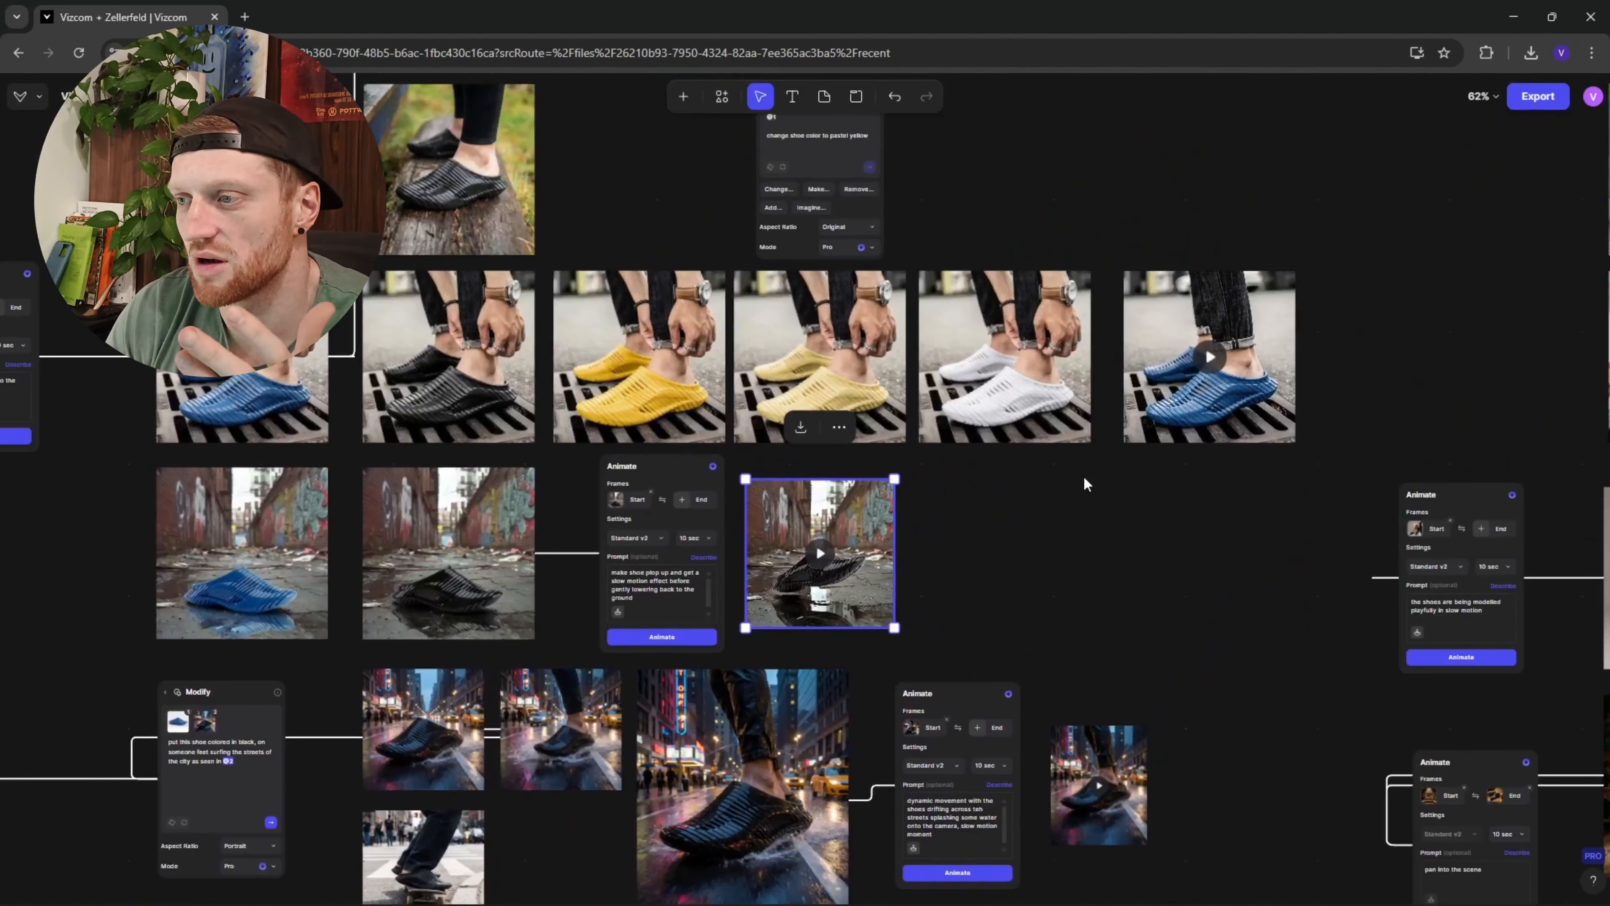
{"action": "scroll", "coordinate": [1293, 381], "scroll_direction": "up", "scroll_amount": 4}
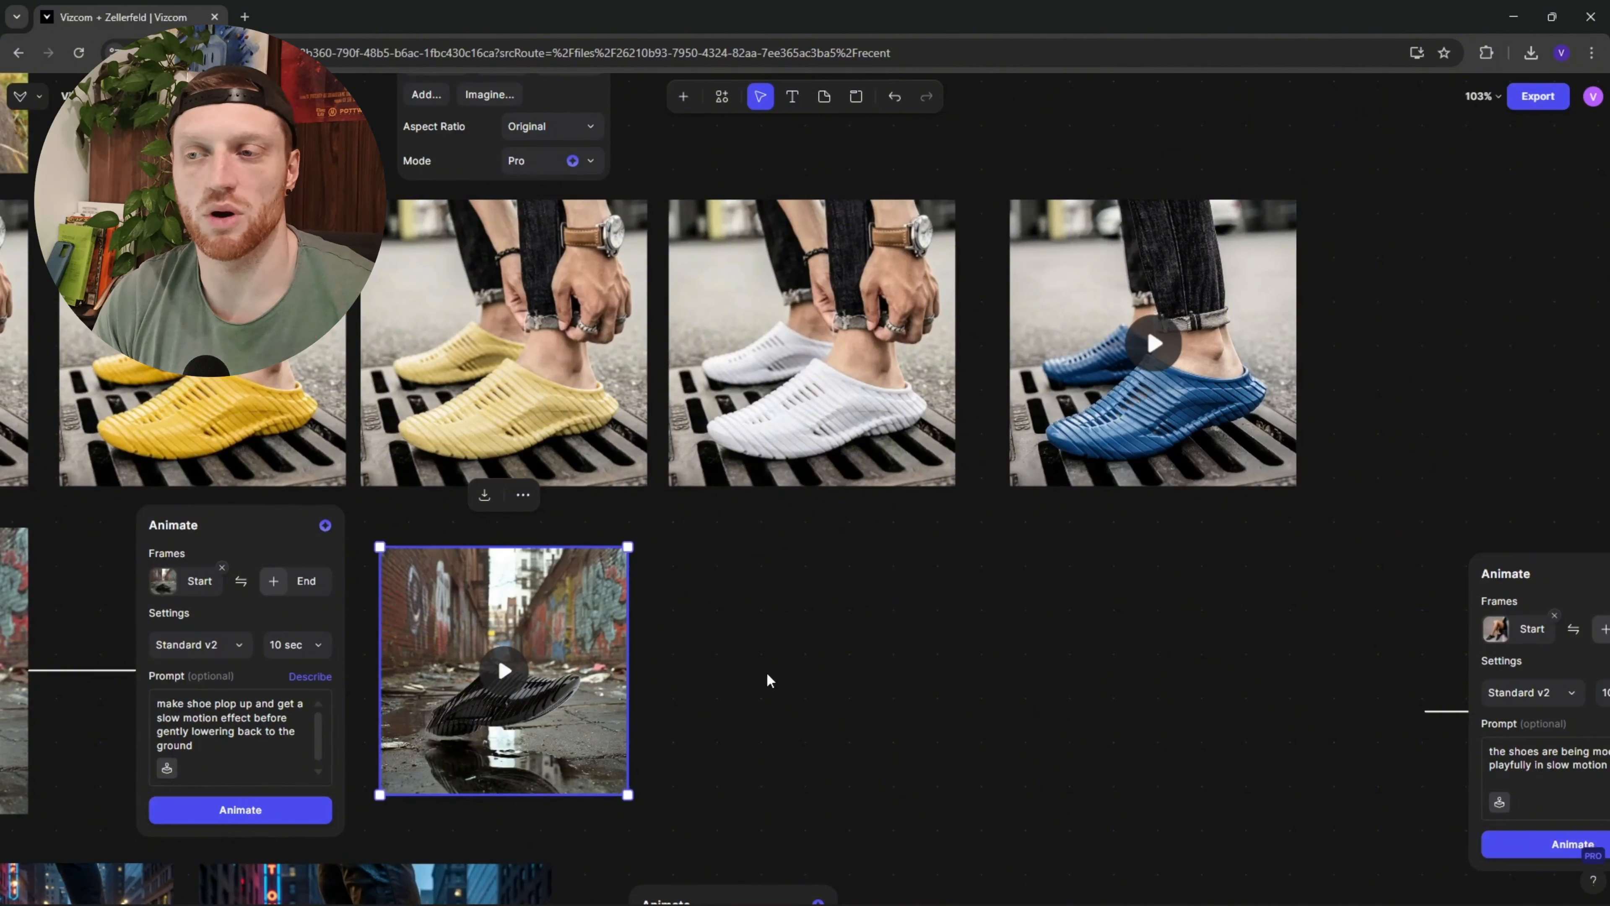
{"action": "scroll", "coordinate": [942, 662], "scroll_direction": "up", "scroll_amount": 6}
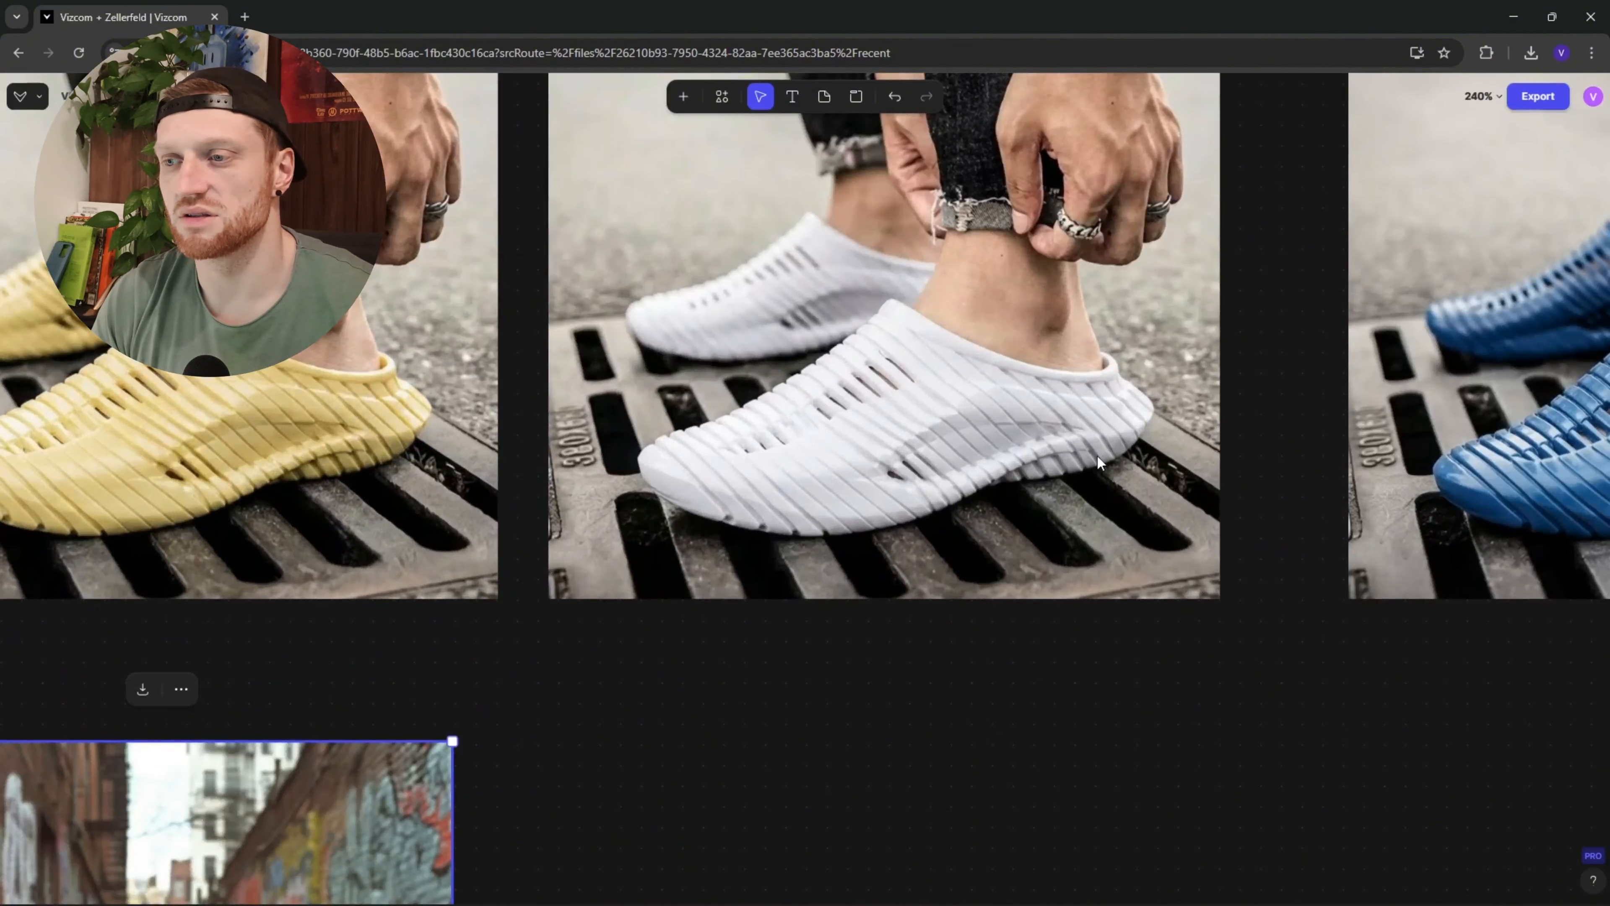
{"action": "left_click_drag", "start_coordinate": [1096, 454], "coordinate": [785, 463]}
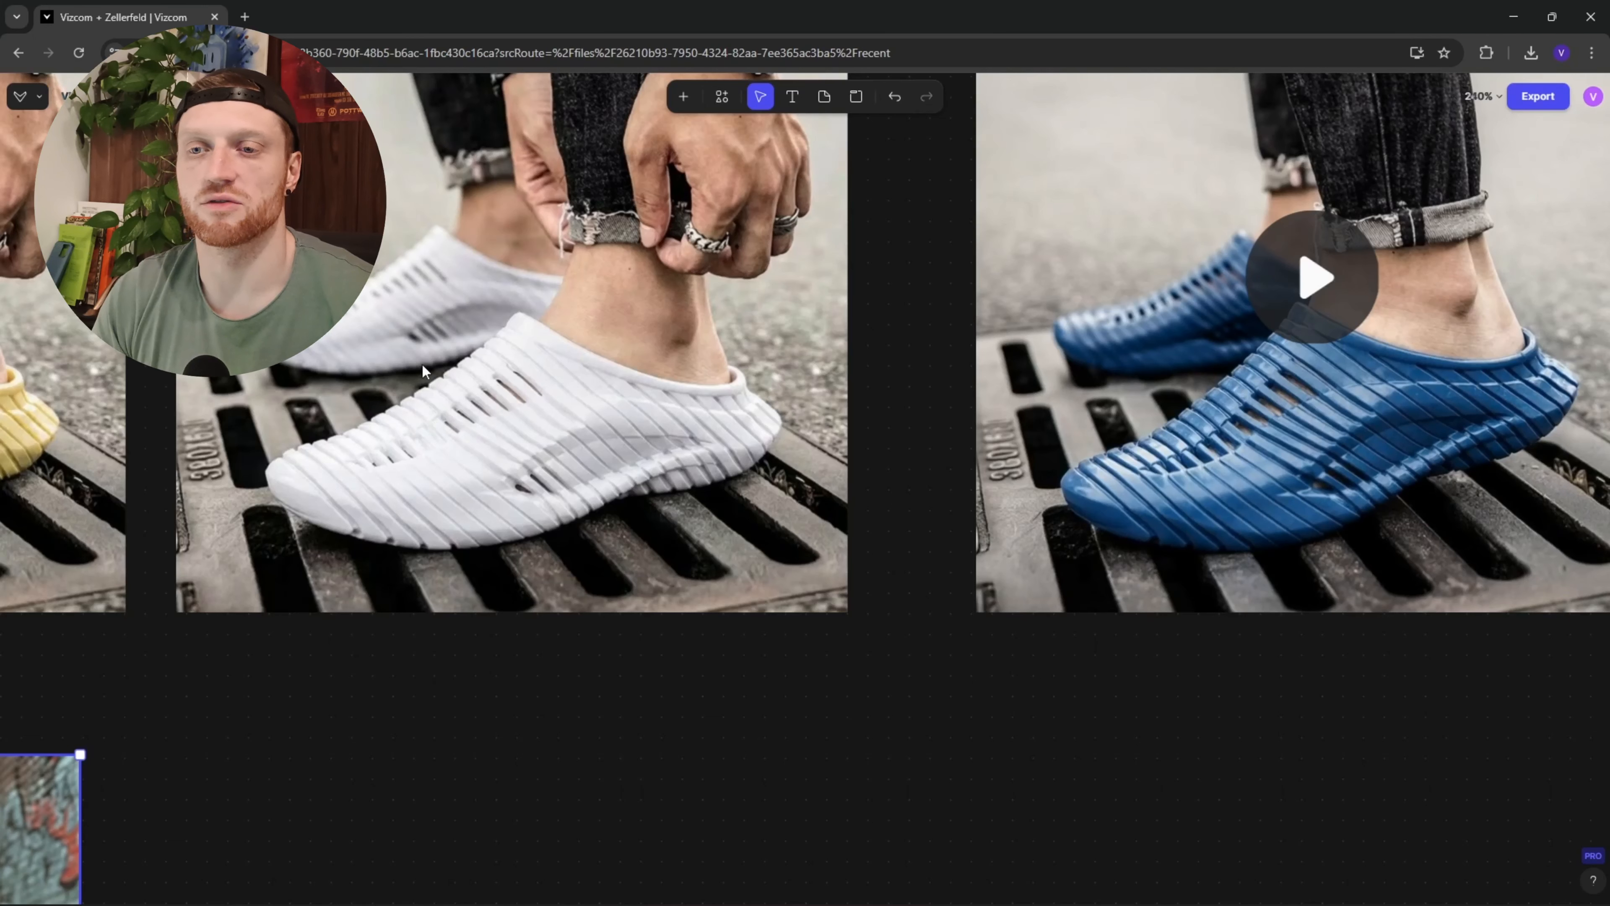
{"action": "mouse_move", "coordinate": [1272, 488]}
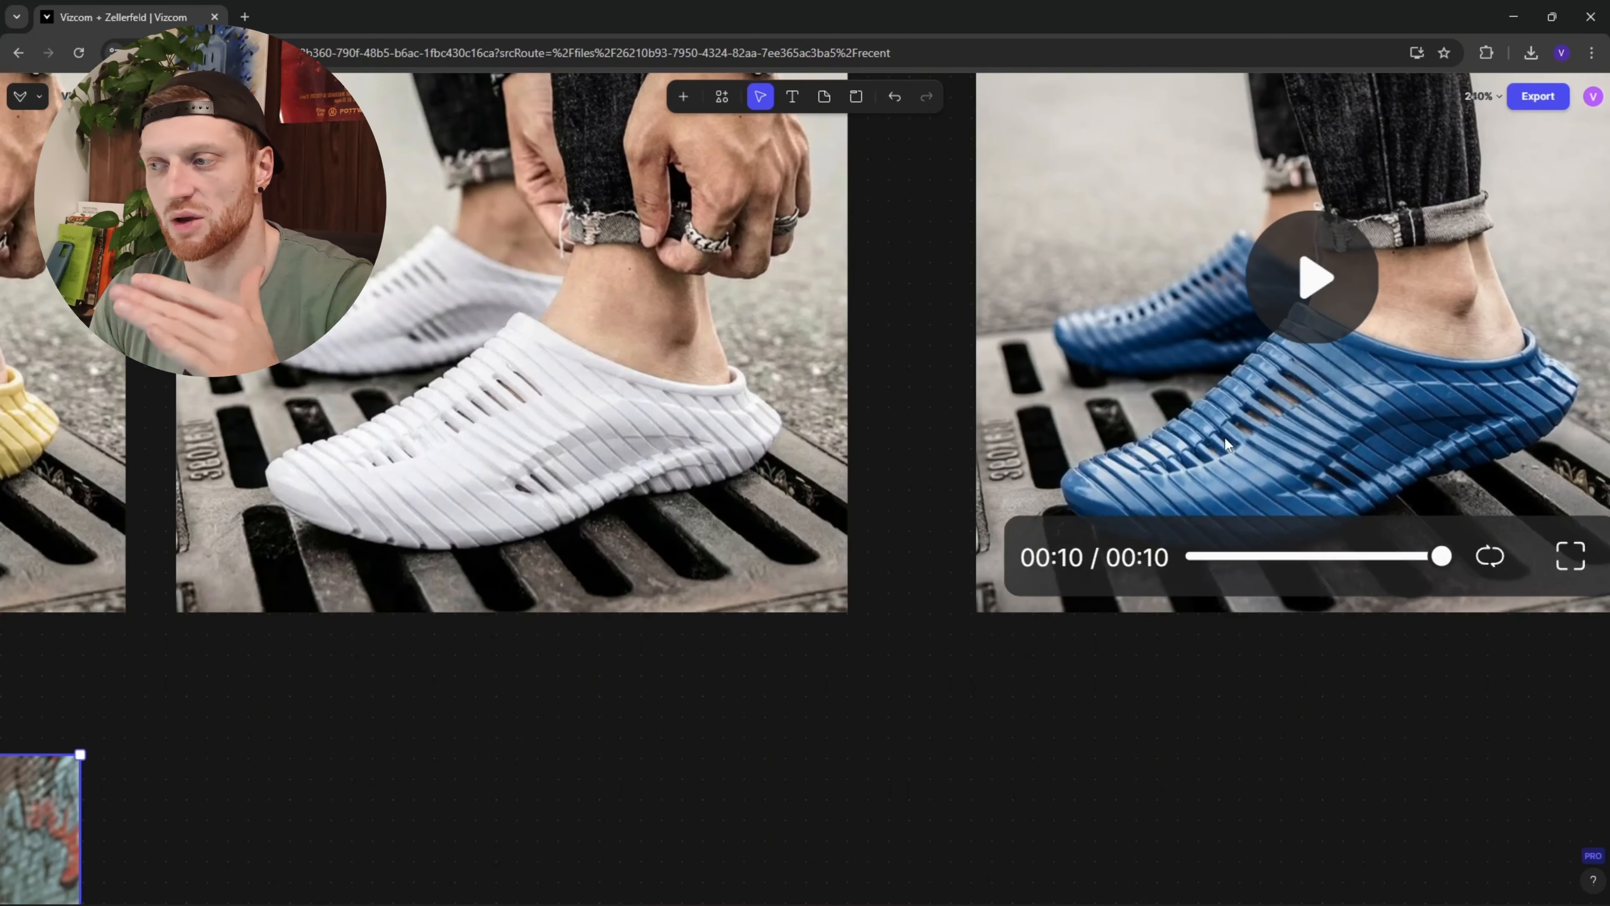
Step: Compare the blue, black and pink carved lace-up mules worn with plaid trousers beside the wooden chair
{"action": "scroll", "coordinate": [1173, 442], "scroll_direction": "down", "scroll_amount": 5}
{"action": "left_click_drag", "start_coordinate": [1208, 665], "coordinate": [353, 513]}
{"action": "left_click_drag", "start_coordinate": [1122, 268], "coordinate": [739, 510]}
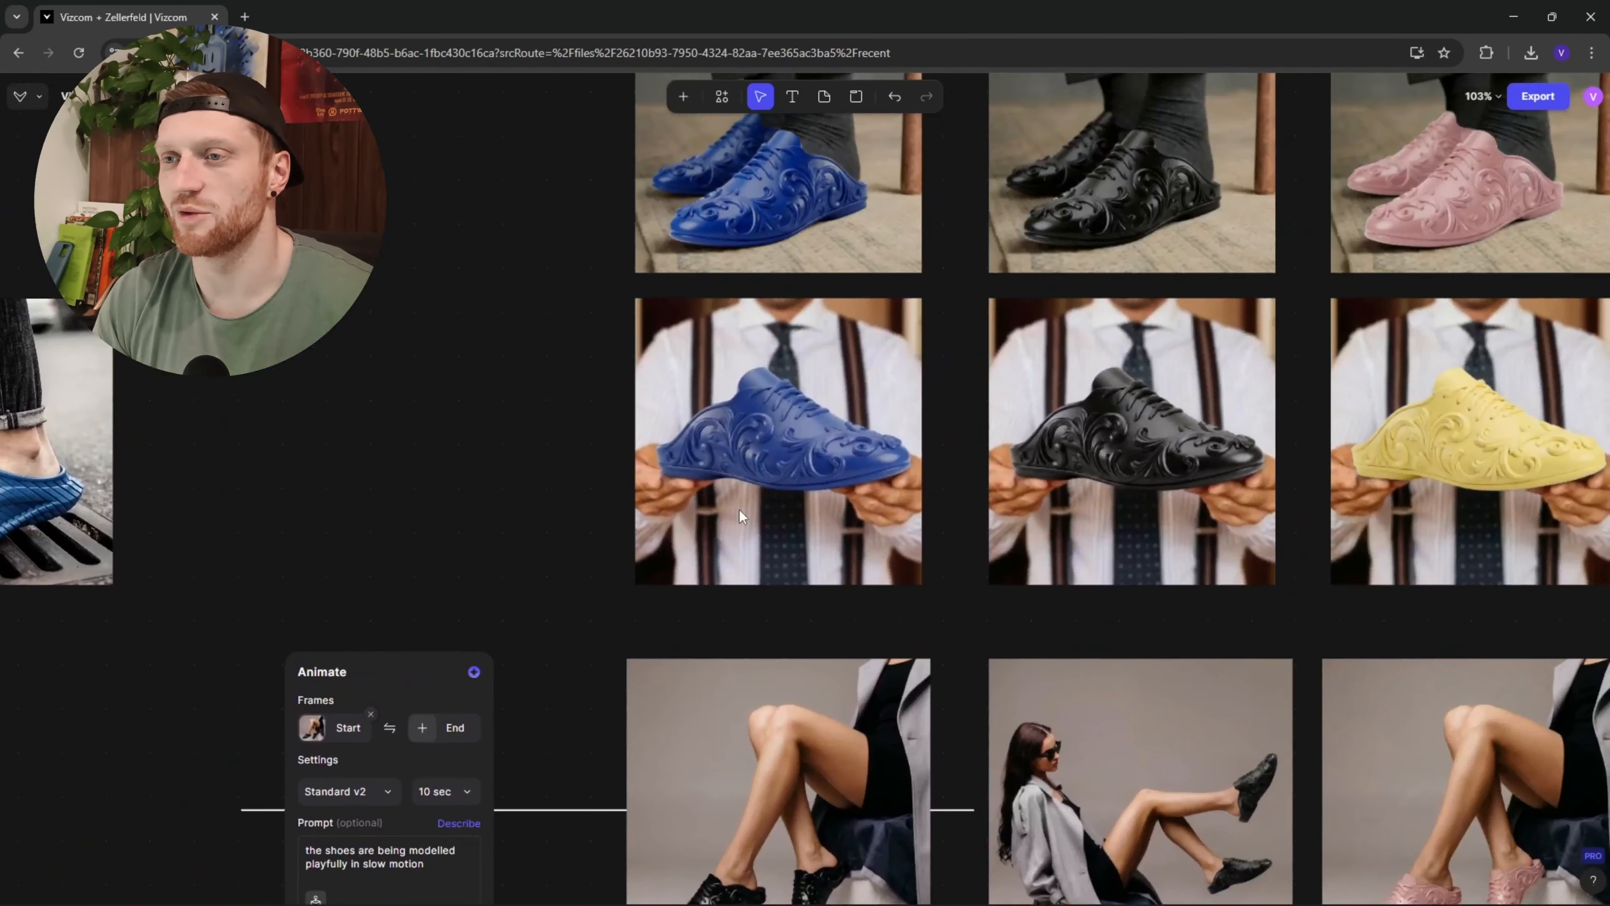
{"action": "scroll", "coordinate": [740, 510], "scroll_direction": "down", "scroll_amount": 3}
{"action": "scroll", "coordinate": [691, 624], "scroll_direction": "up", "scroll_amount": 8}
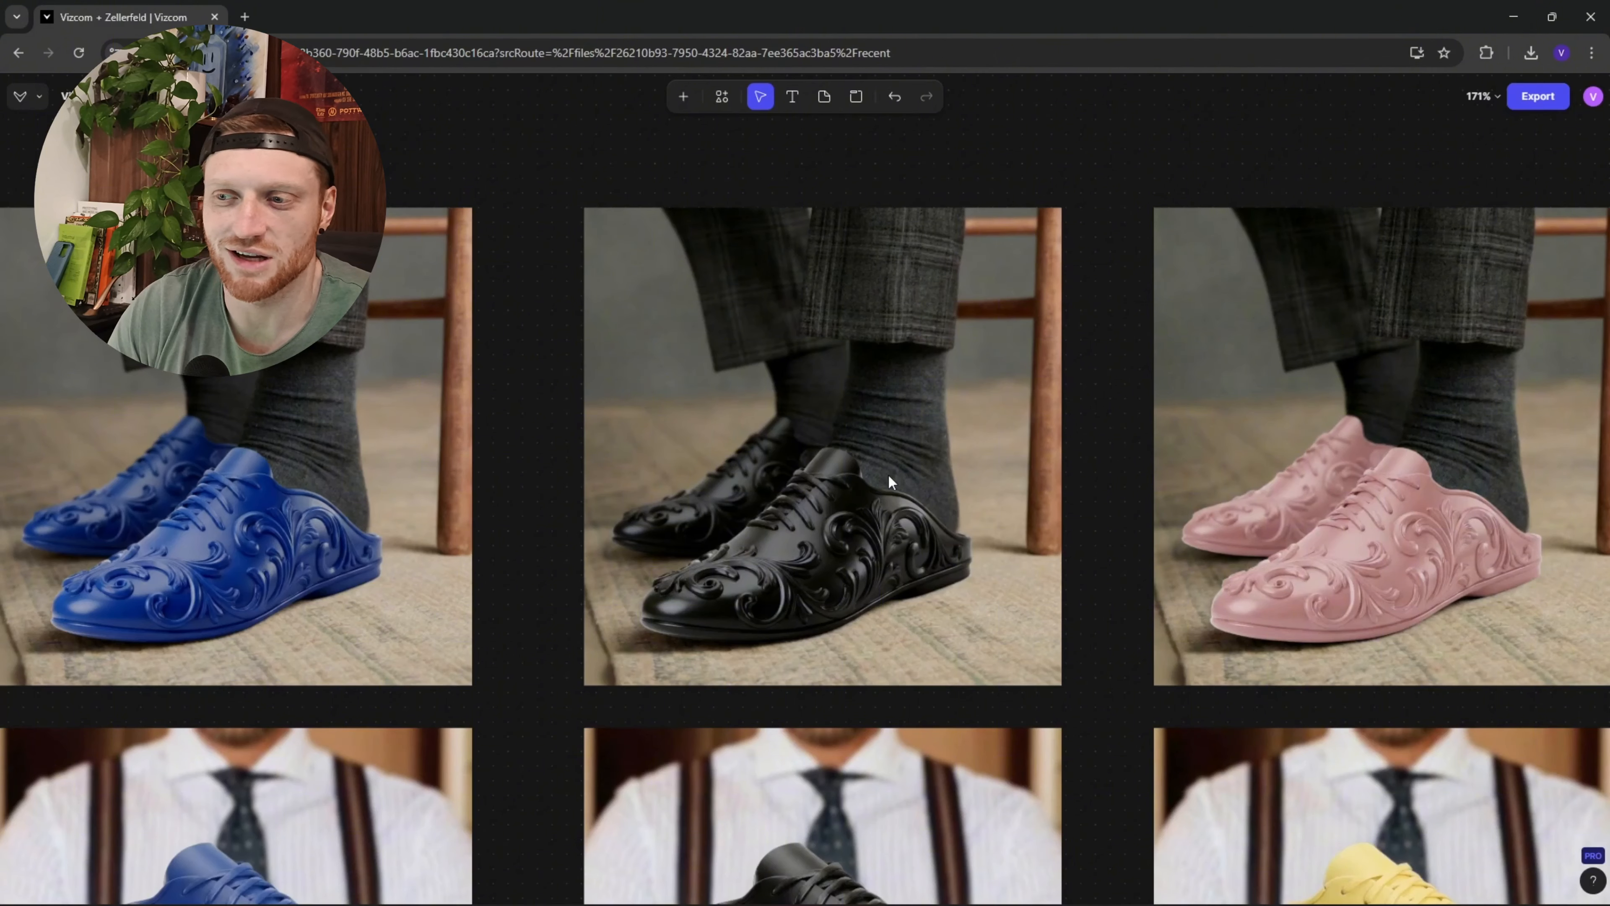
{"action": "scroll", "coordinate": [789, 474], "scroll_direction": "down", "scroll_amount": 5}
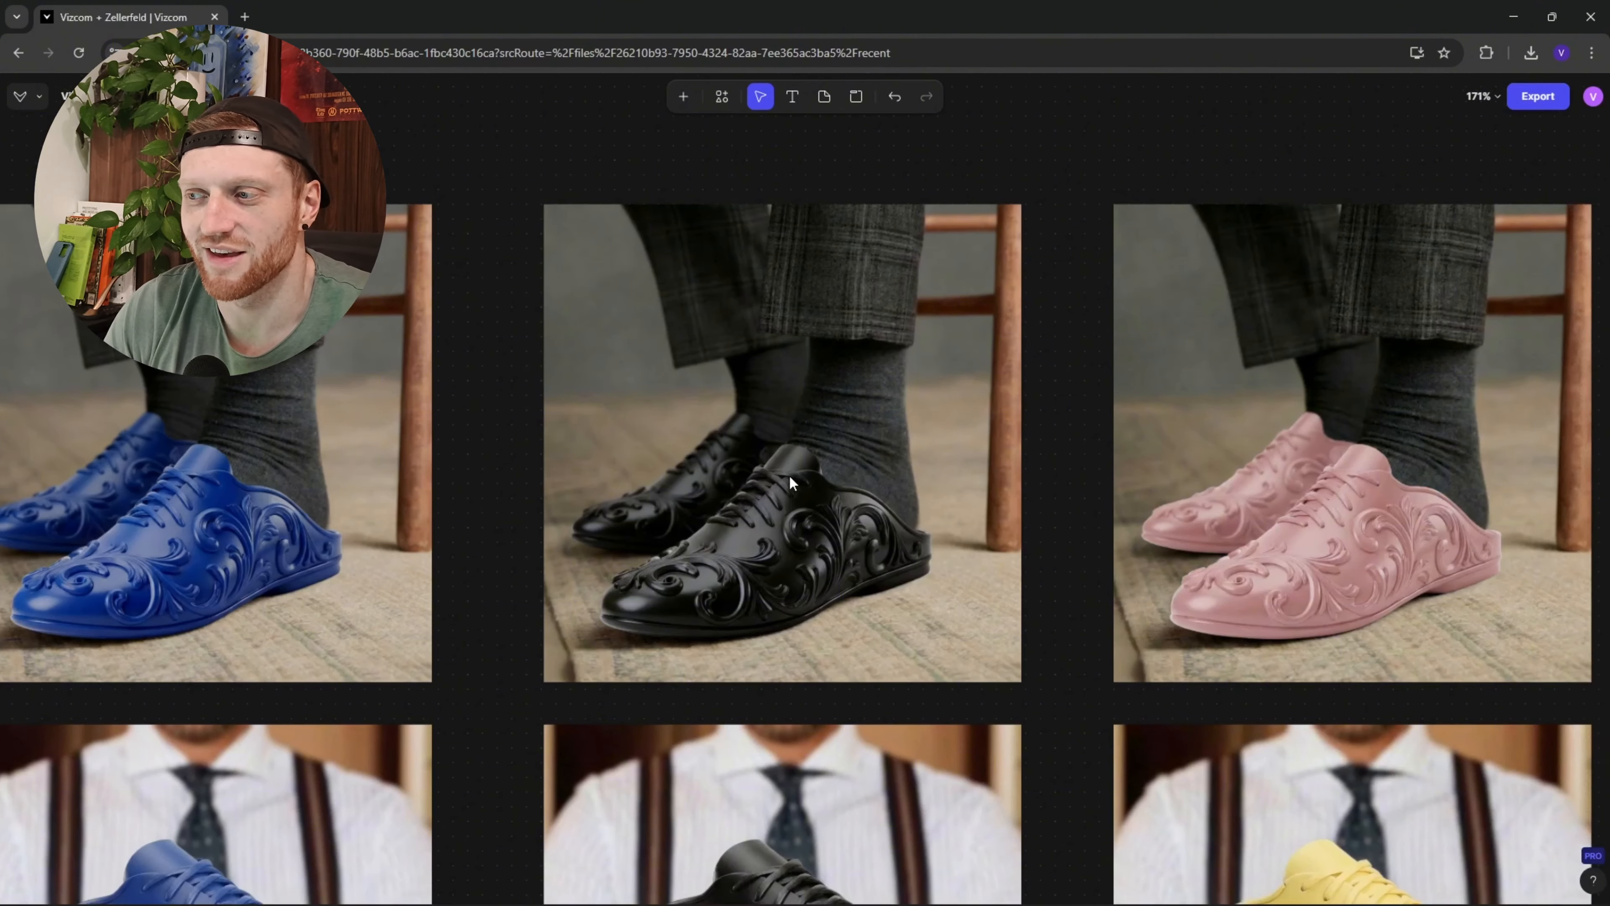
Step: Inspect the carved ornament and laces on the black mule held by the man in suspenders
{"action": "scroll", "coordinate": [767, 496], "scroll_direction": "down", "scroll_amount": 3}
{"action": "scroll", "coordinate": [759, 621], "scroll_direction": "up", "scroll_amount": 4}
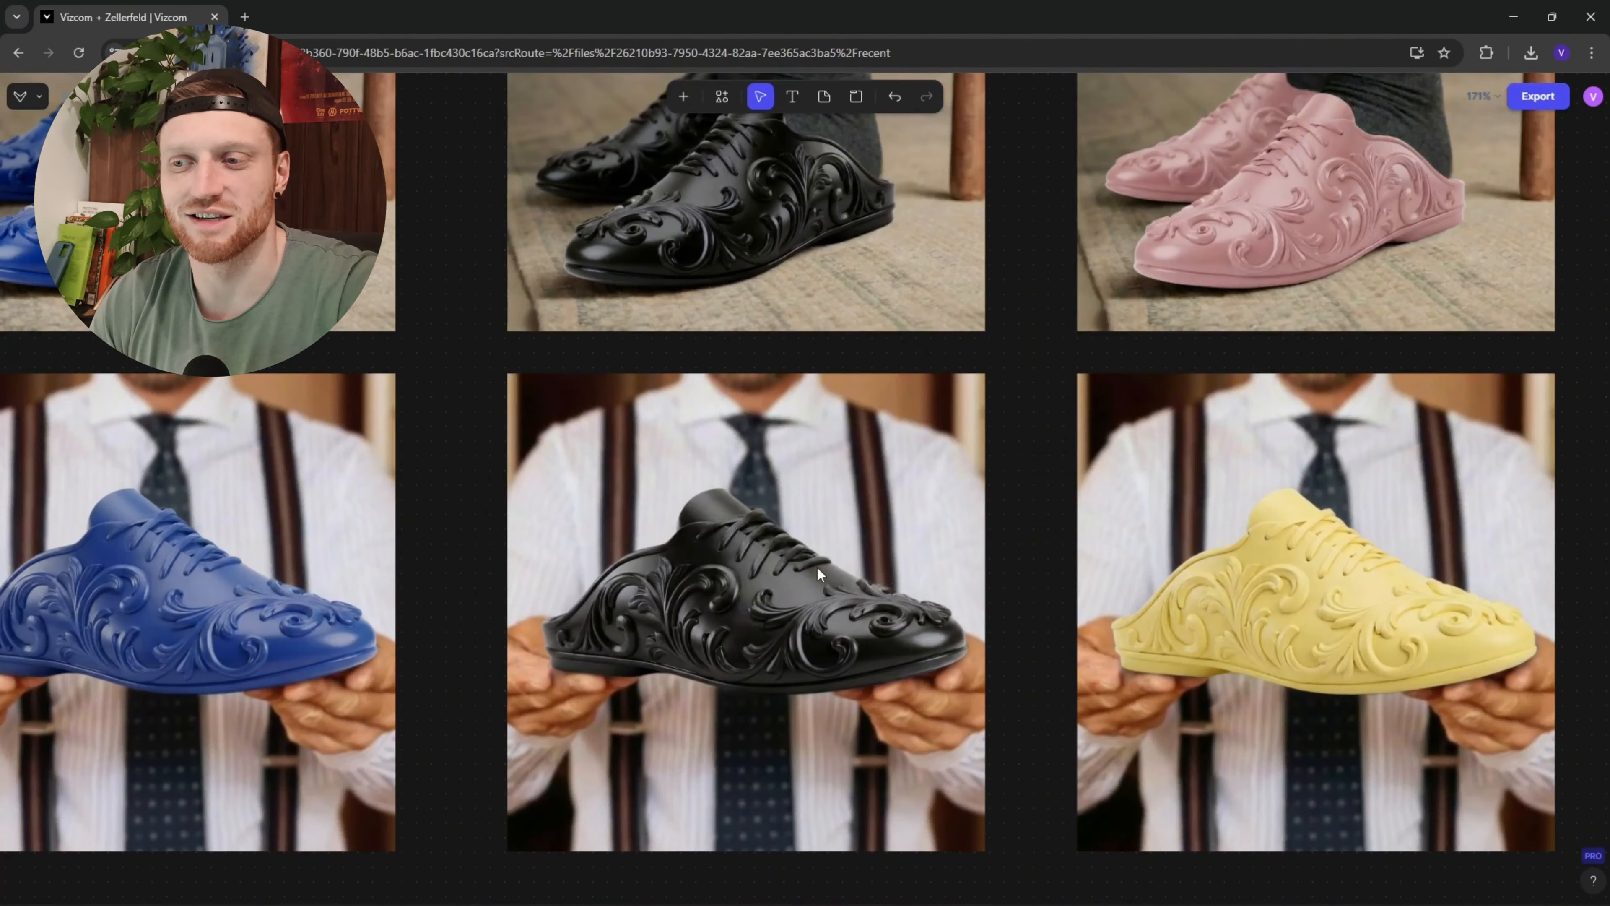
{"action": "scroll", "coordinate": [816, 566], "scroll_direction": "up", "scroll_amount": 4}
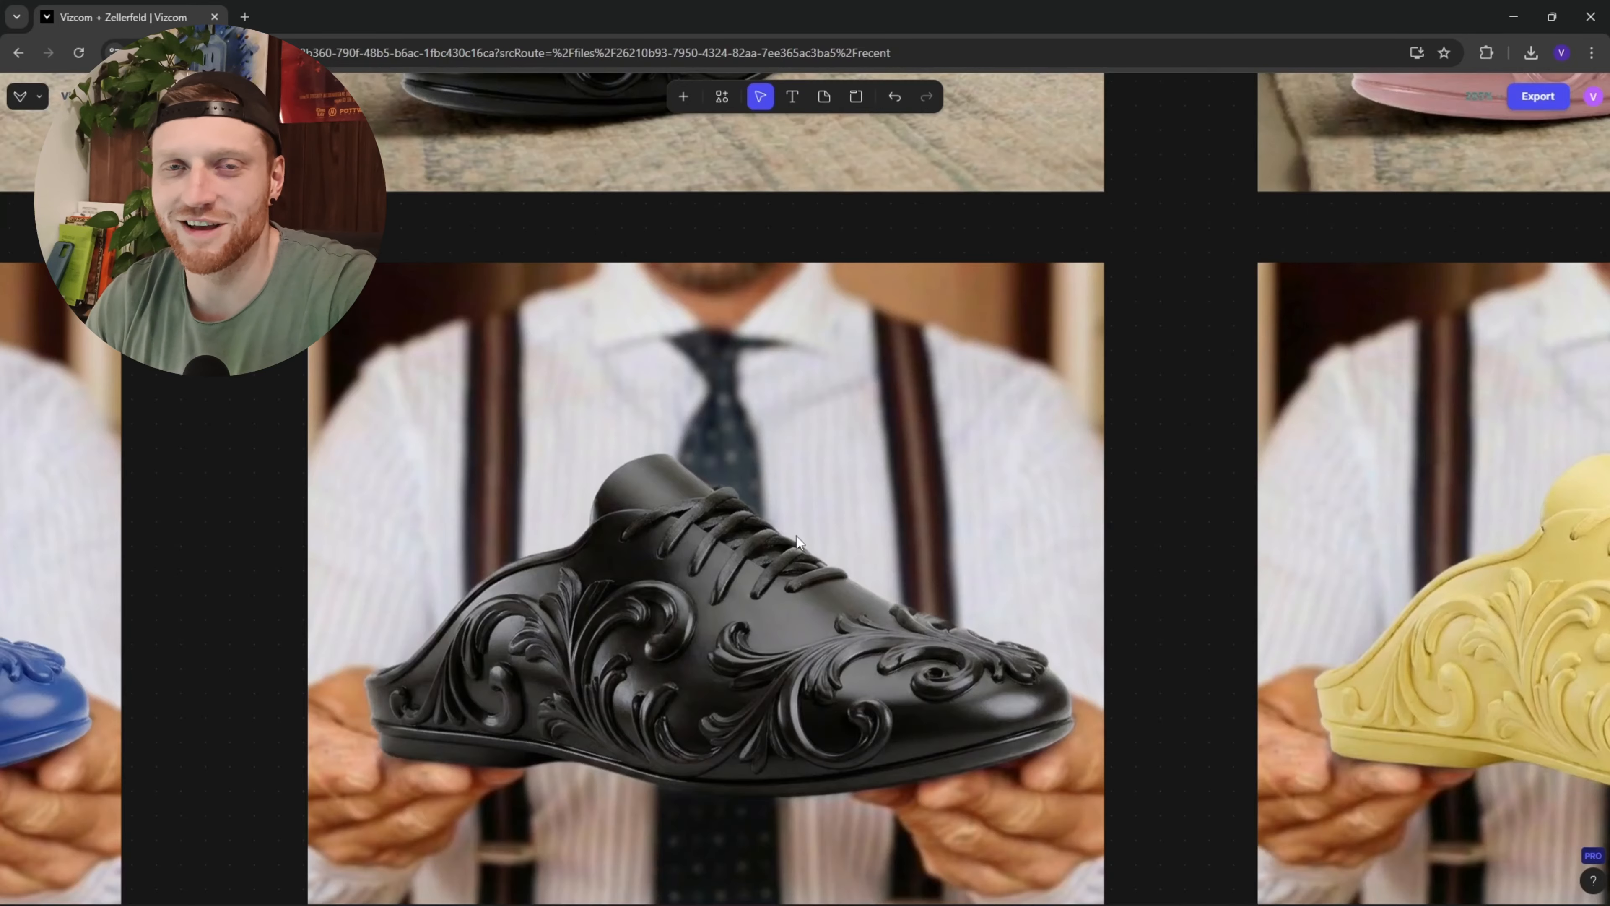
{"action": "scroll", "coordinate": [753, 546], "scroll_direction": "down", "scroll_amount": 2}
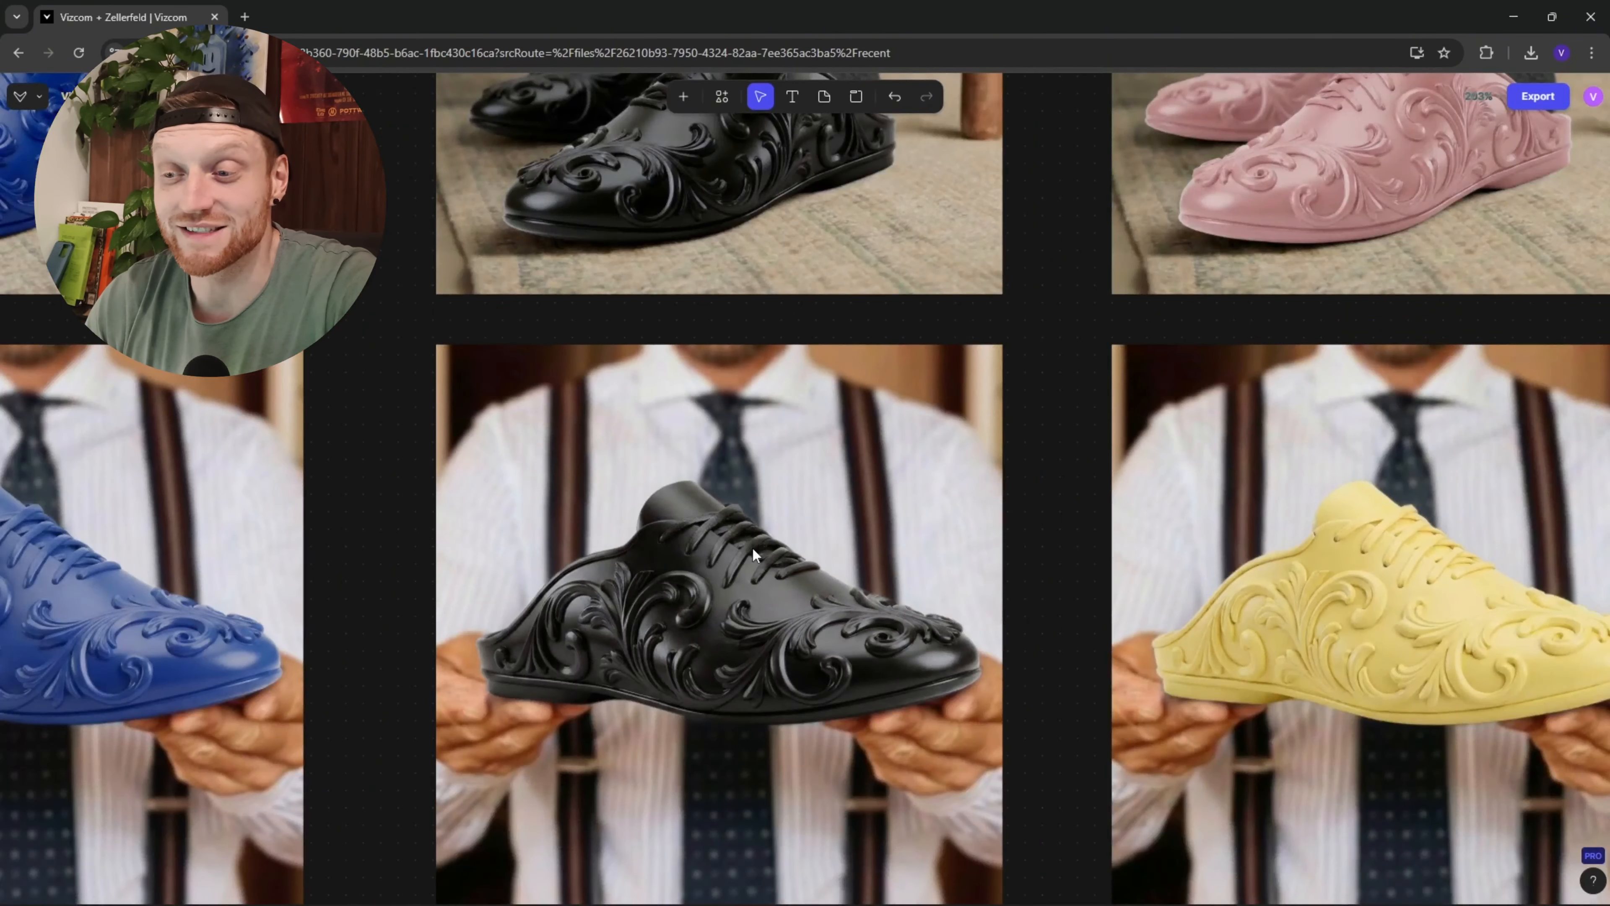
{"action": "scroll", "coordinate": [753, 548], "scroll_direction": "up", "scroll_amount": 4}
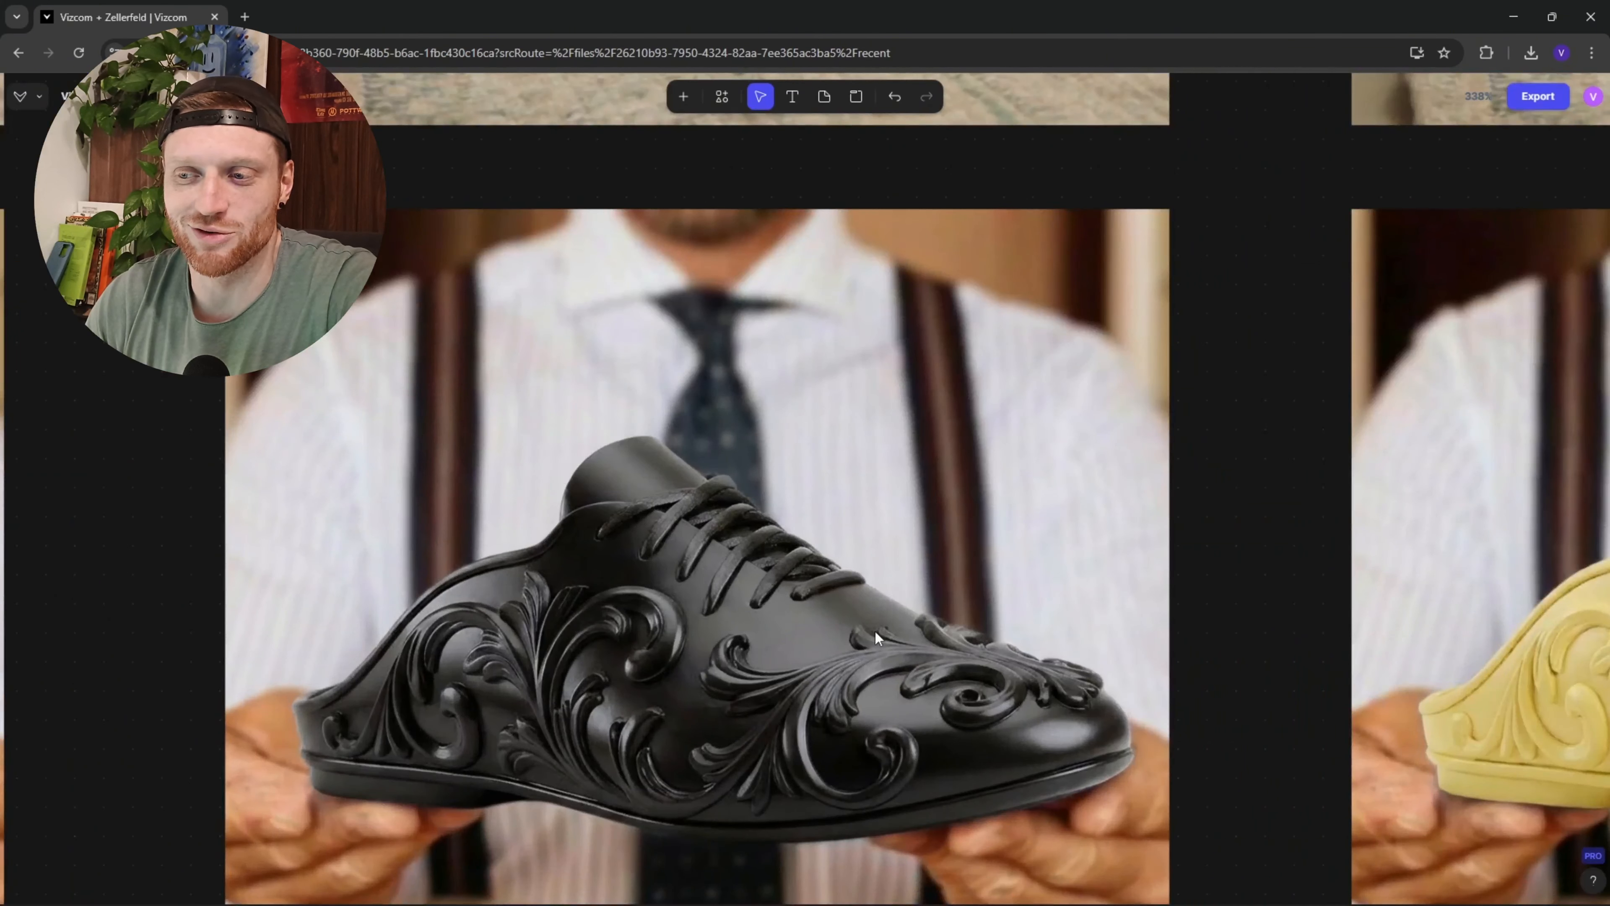
{"action": "scroll", "coordinate": [748, 564], "scroll_direction": "down", "scroll_amount": 2}
{"action": "scroll", "coordinate": [775, 543], "scroll_direction": "down", "scroll_amount": 1}
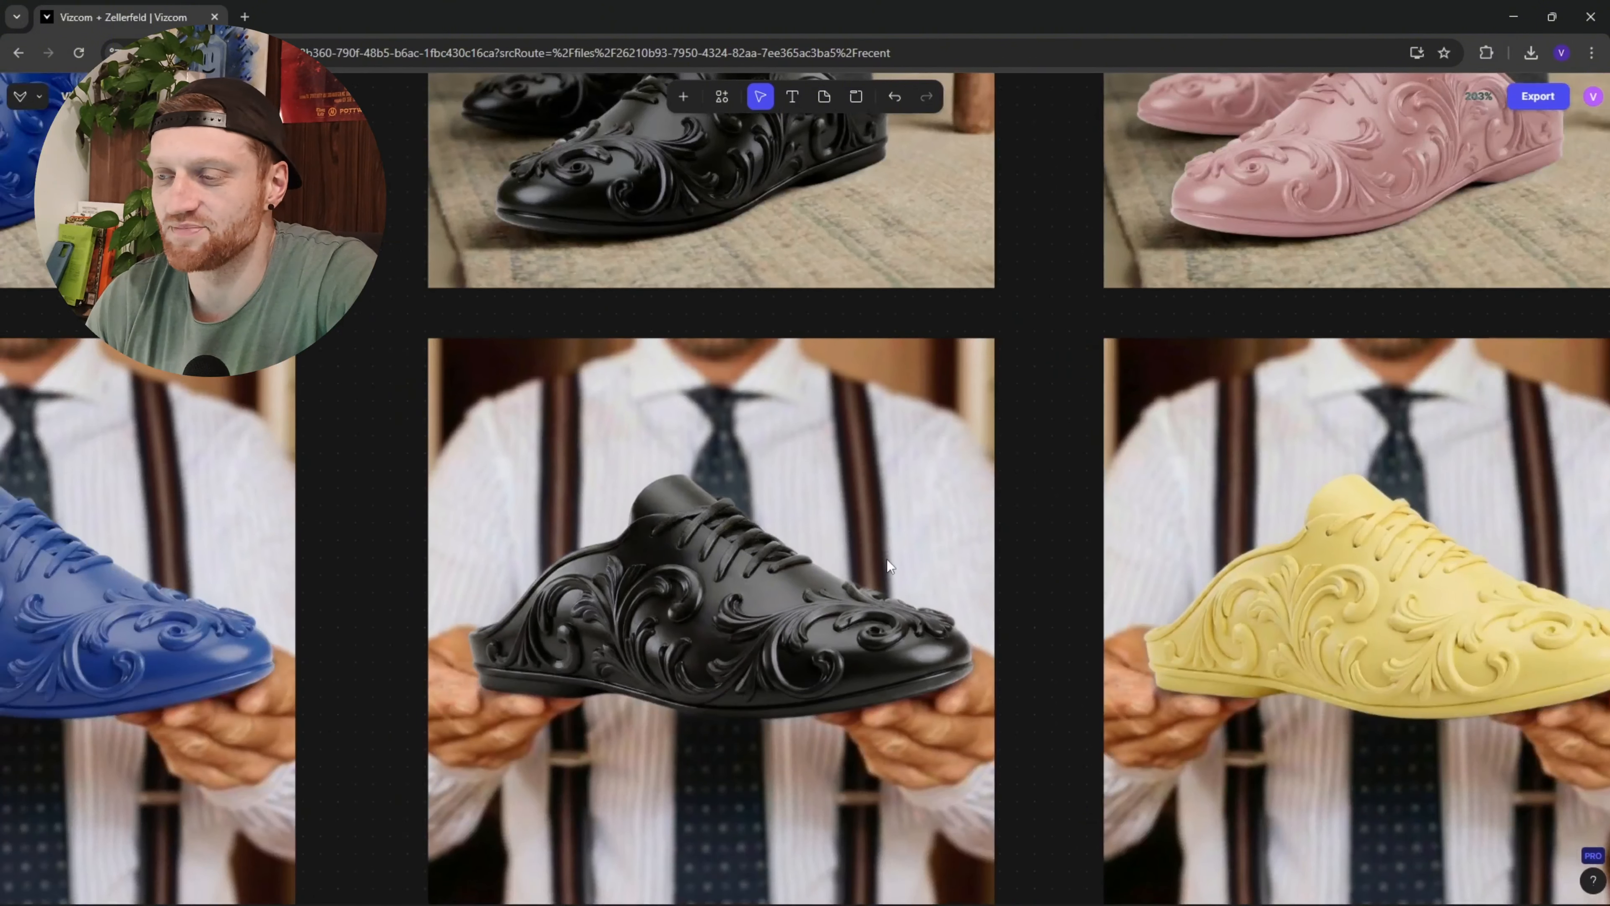
Step: Examine the black carved mules on the seated model in the close-up and full-body studio images
{"action": "left_click_drag", "start_coordinate": [1186, 613], "coordinate": [990, 608]}
{"action": "scroll", "coordinate": [760, 500], "scroll_direction": "down", "scroll_amount": 1}
{"action": "scroll", "coordinate": [990, 608], "scroll_direction": "down", "scroll_amount": 1}
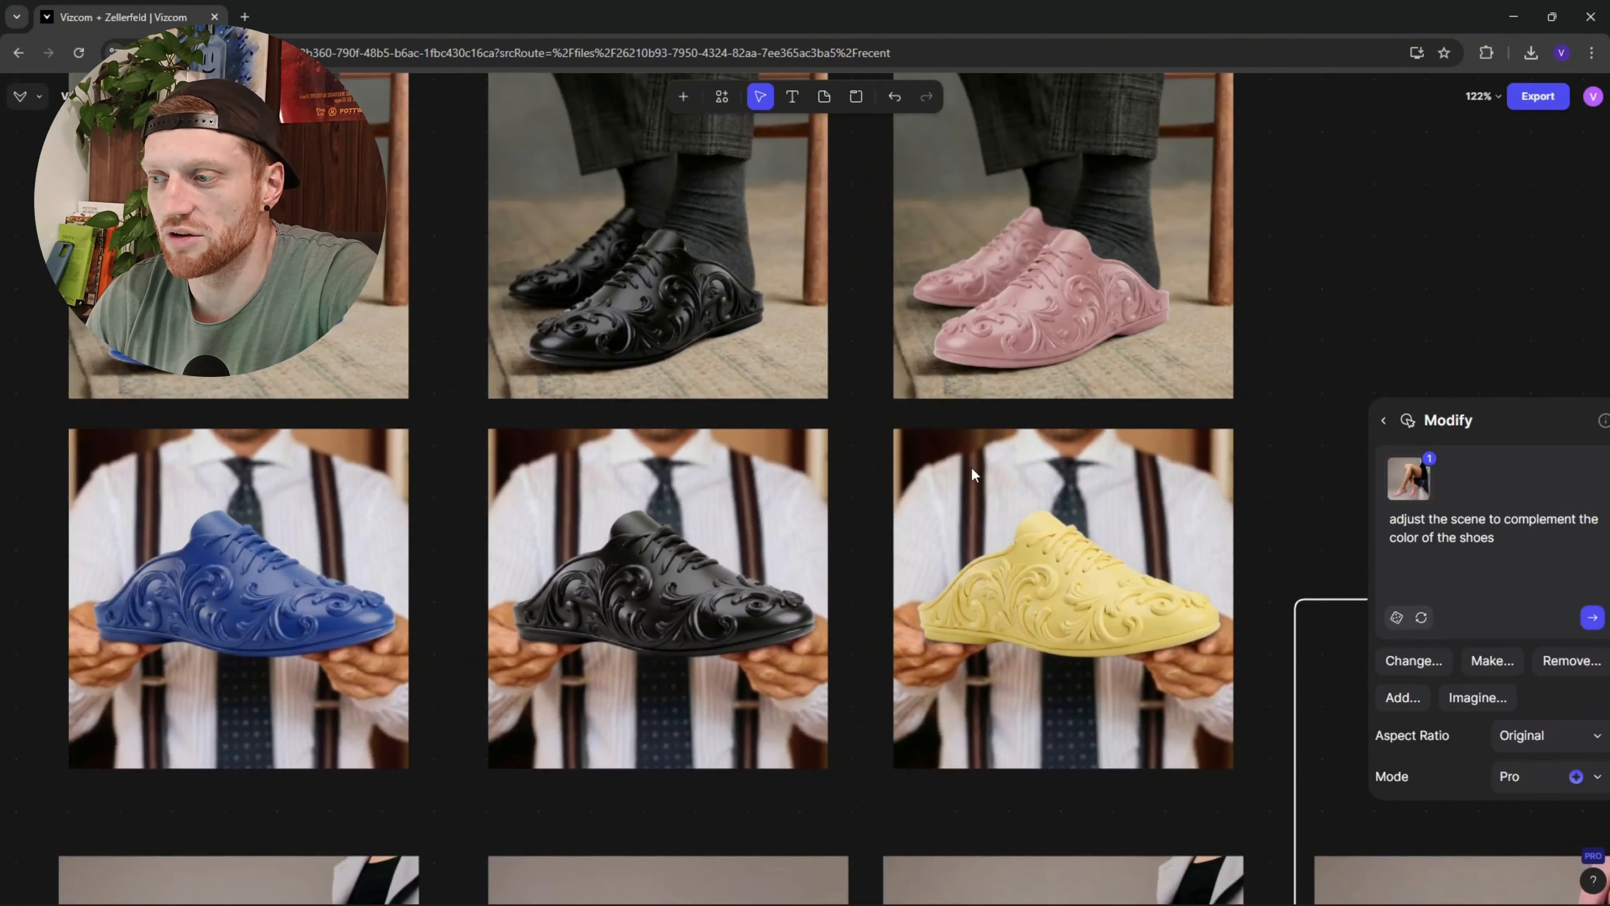
{"action": "left_click_drag", "start_coordinate": [862, 598], "coordinate": [1007, 292]}
{"action": "left_click_drag", "start_coordinate": [730, 425], "coordinate": [1133, 136]}
{"action": "scroll", "coordinate": [871, 393], "scroll_direction": "up", "scroll_amount": 2}
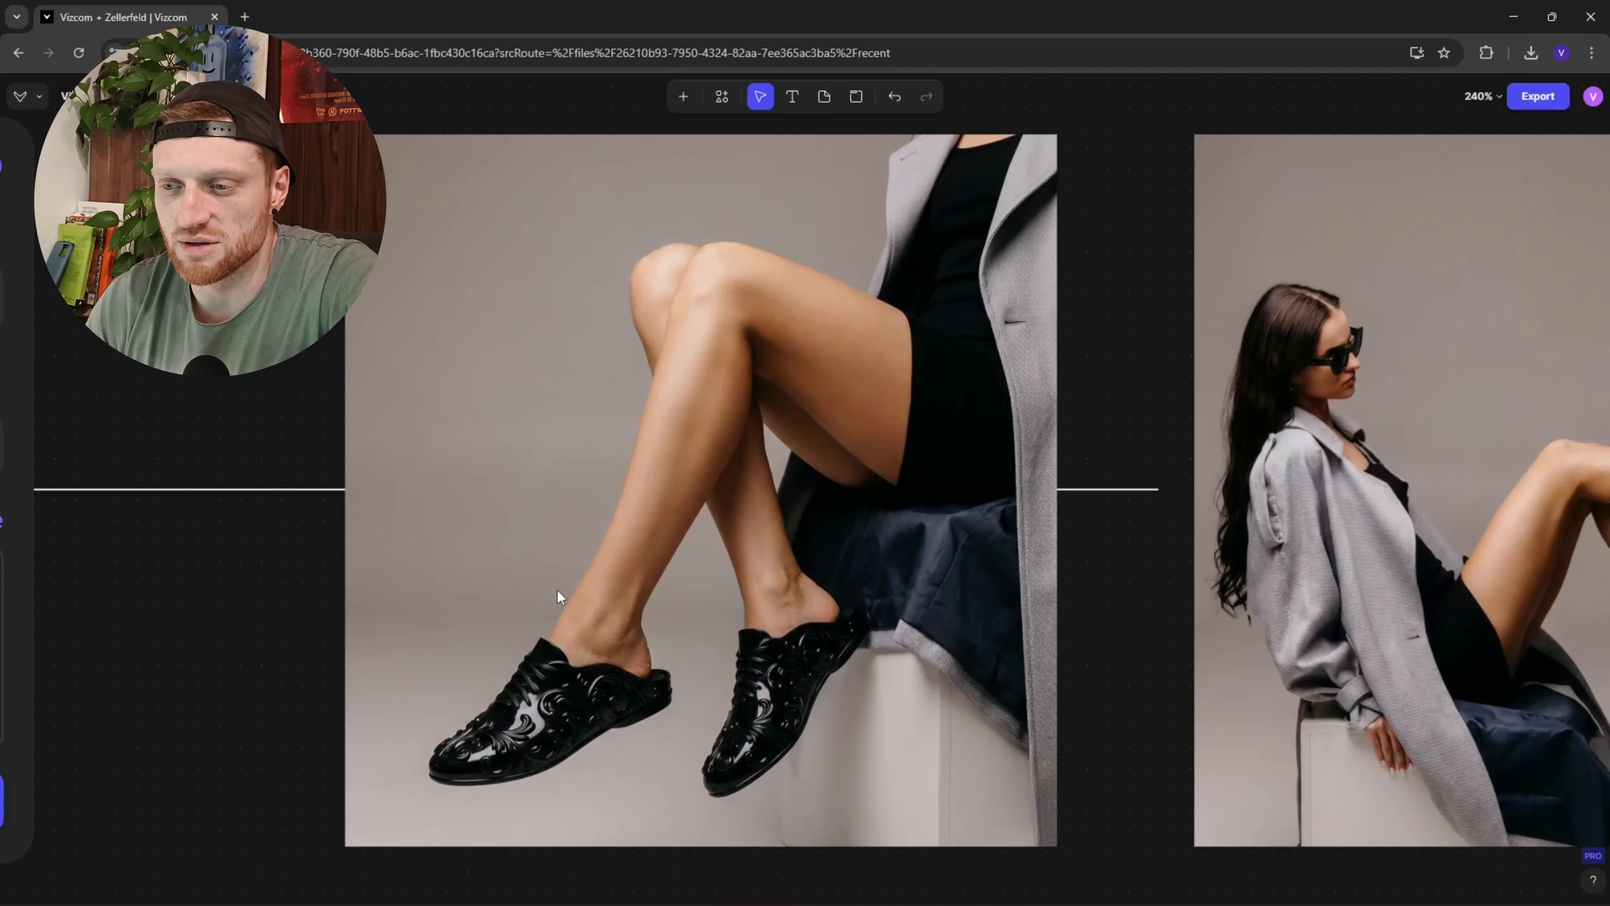
{"action": "left_click_drag", "start_coordinate": [842, 484], "coordinate": [251, 505]}
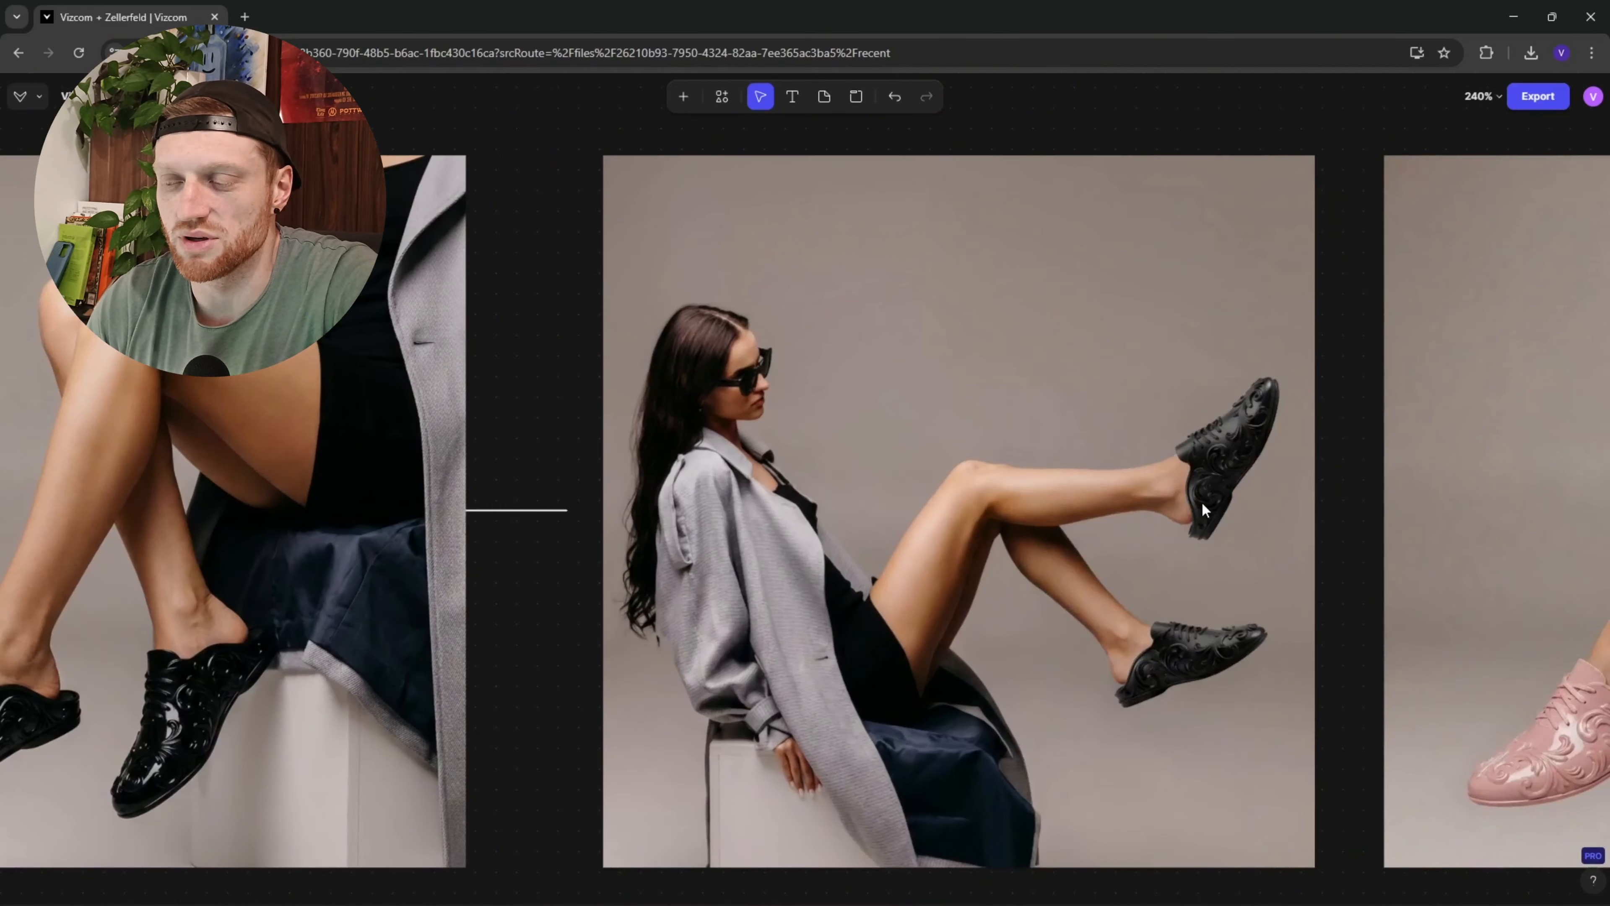
Step: Compare the pink carved mules in the grey coat scene with the version that has a matching pink outfit
{"action": "left_click_drag", "start_coordinate": [1226, 536], "coordinate": [482, 528]}
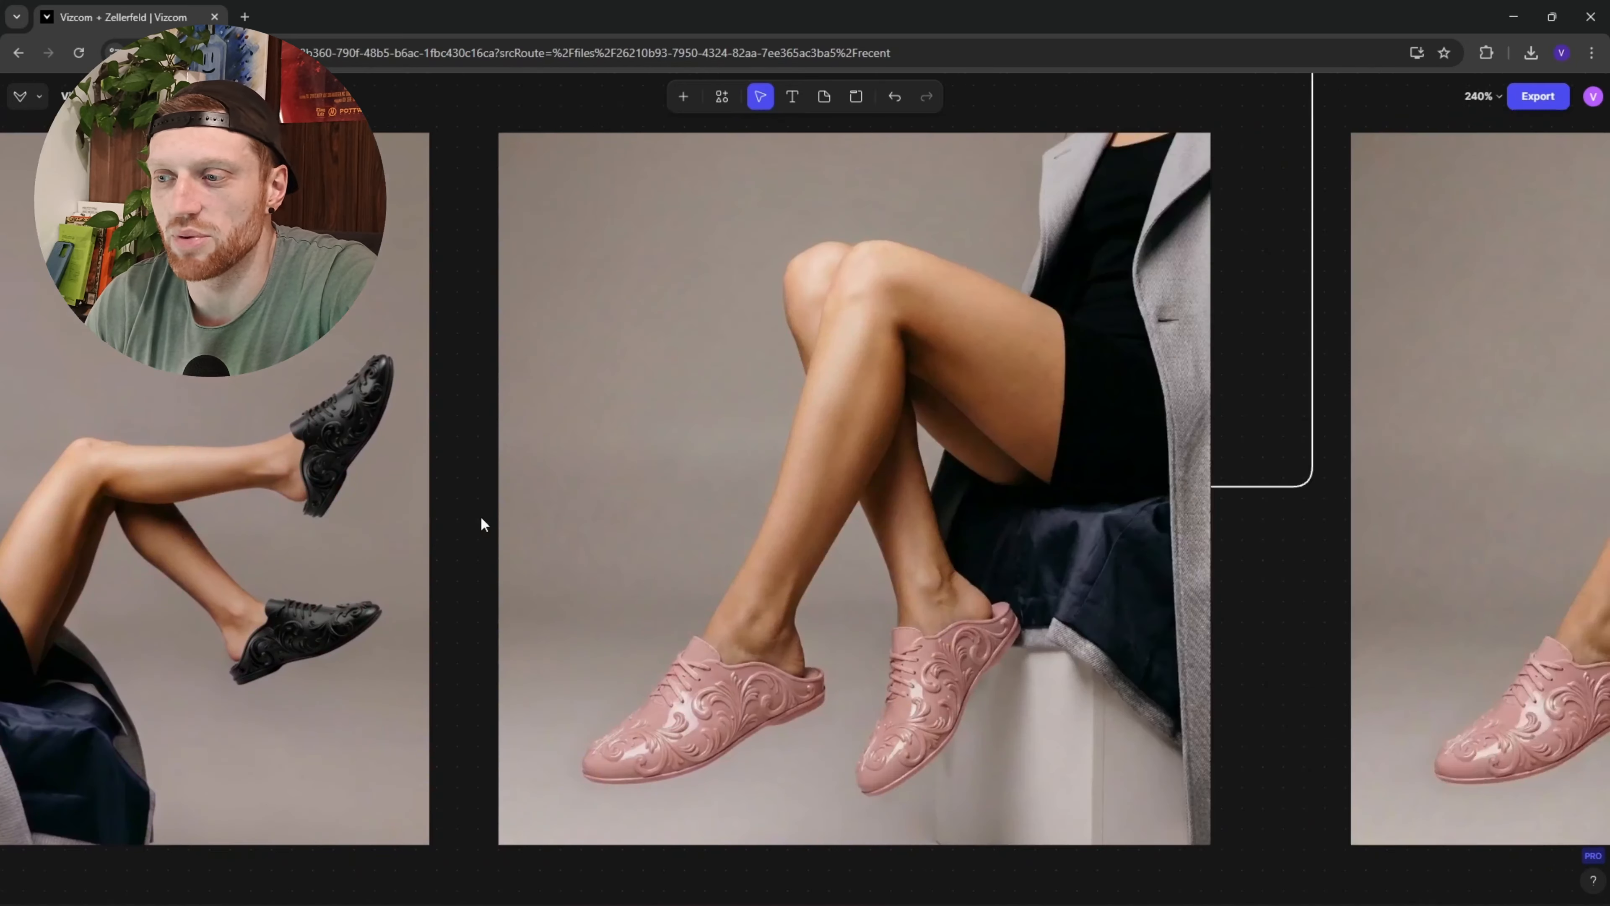
{"action": "left_click_drag", "start_coordinate": [1116, 607], "coordinate": [581, 613]}
{"action": "left_click_drag", "start_coordinate": [1010, 558], "coordinate": [959, 513]}
{"action": "left_click_drag", "start_coordinate": [1200, 373], "coordinate": [635, 408]}
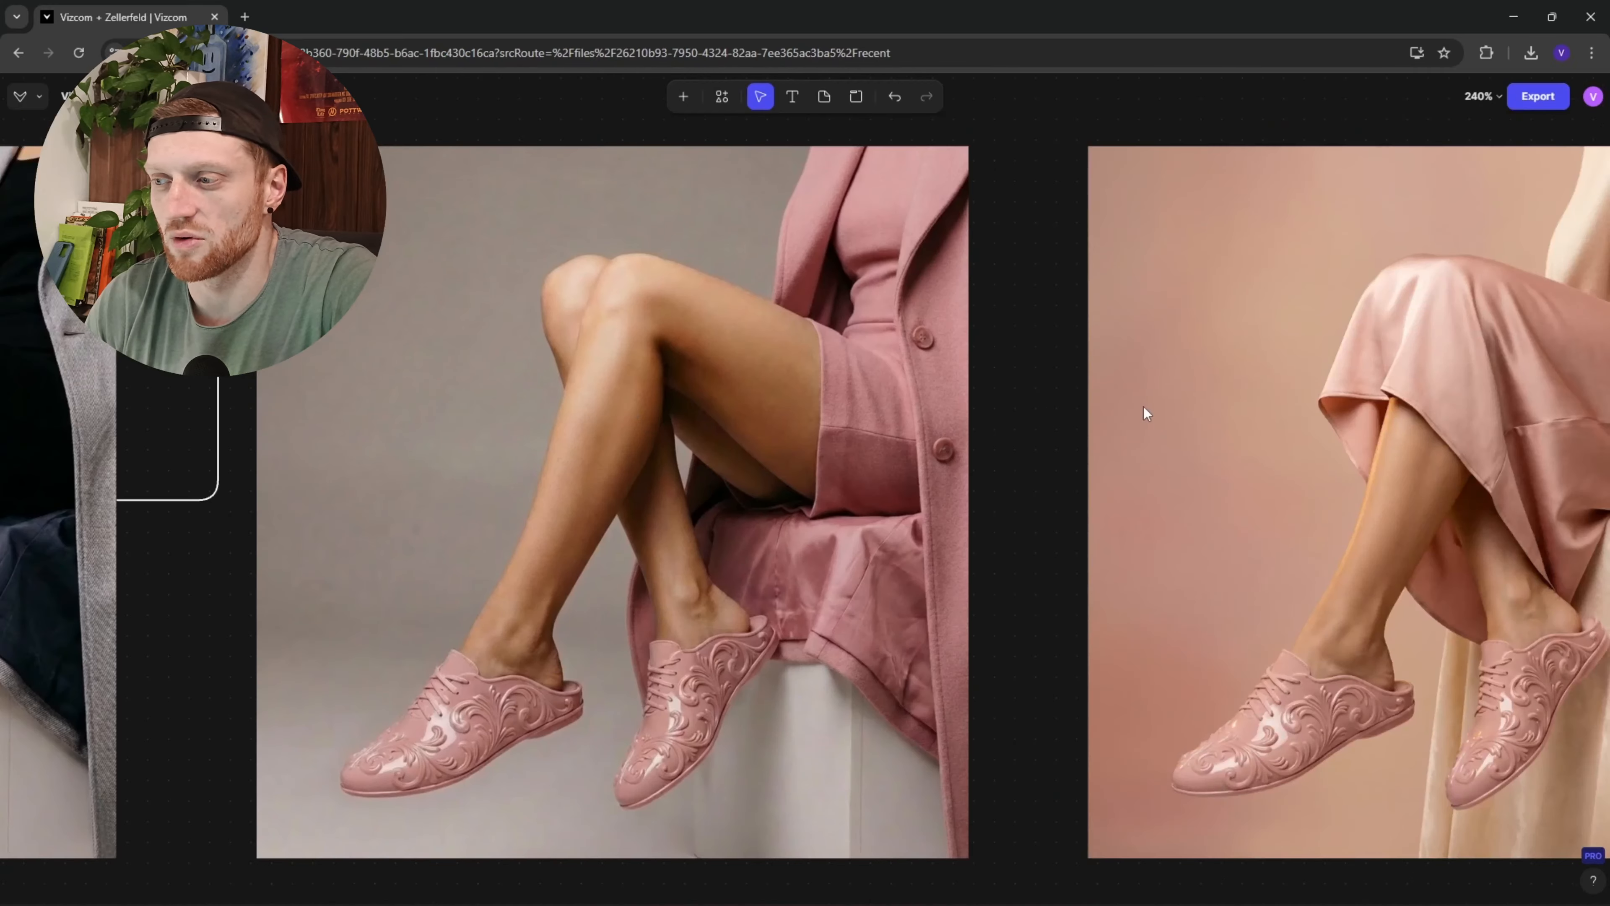
{"action": "left_click_drag", "start_coordinate": [1146, 412], "coordinate": [756, 417]}
Step: Examine the pink satin skirt and cream coat variant alongside the video of the black carved mules
{"action": "scroll", "coordinate": [850, 444], "scroll_direction": "down", "scroll_amount": 2}
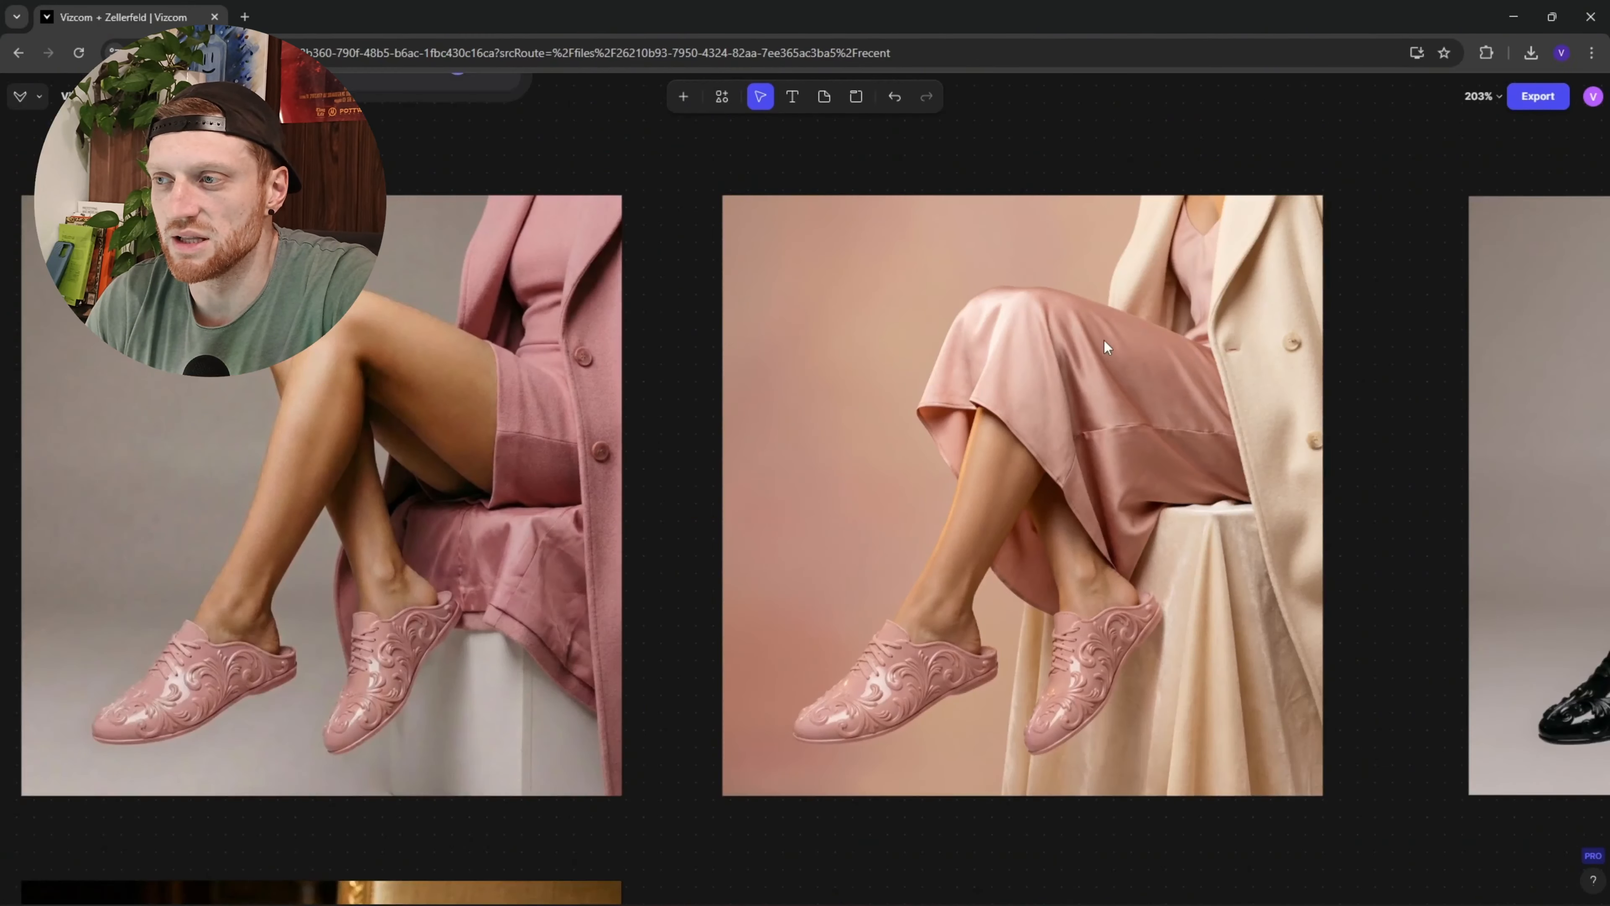
{"action": "left_click_drag", "start_coordinate": [1224, 516], "coordinate": [1063, 524]}
{"action": "left_click_drag", "start_coordinate": [941, 505], "coordinate": [532, 505]}
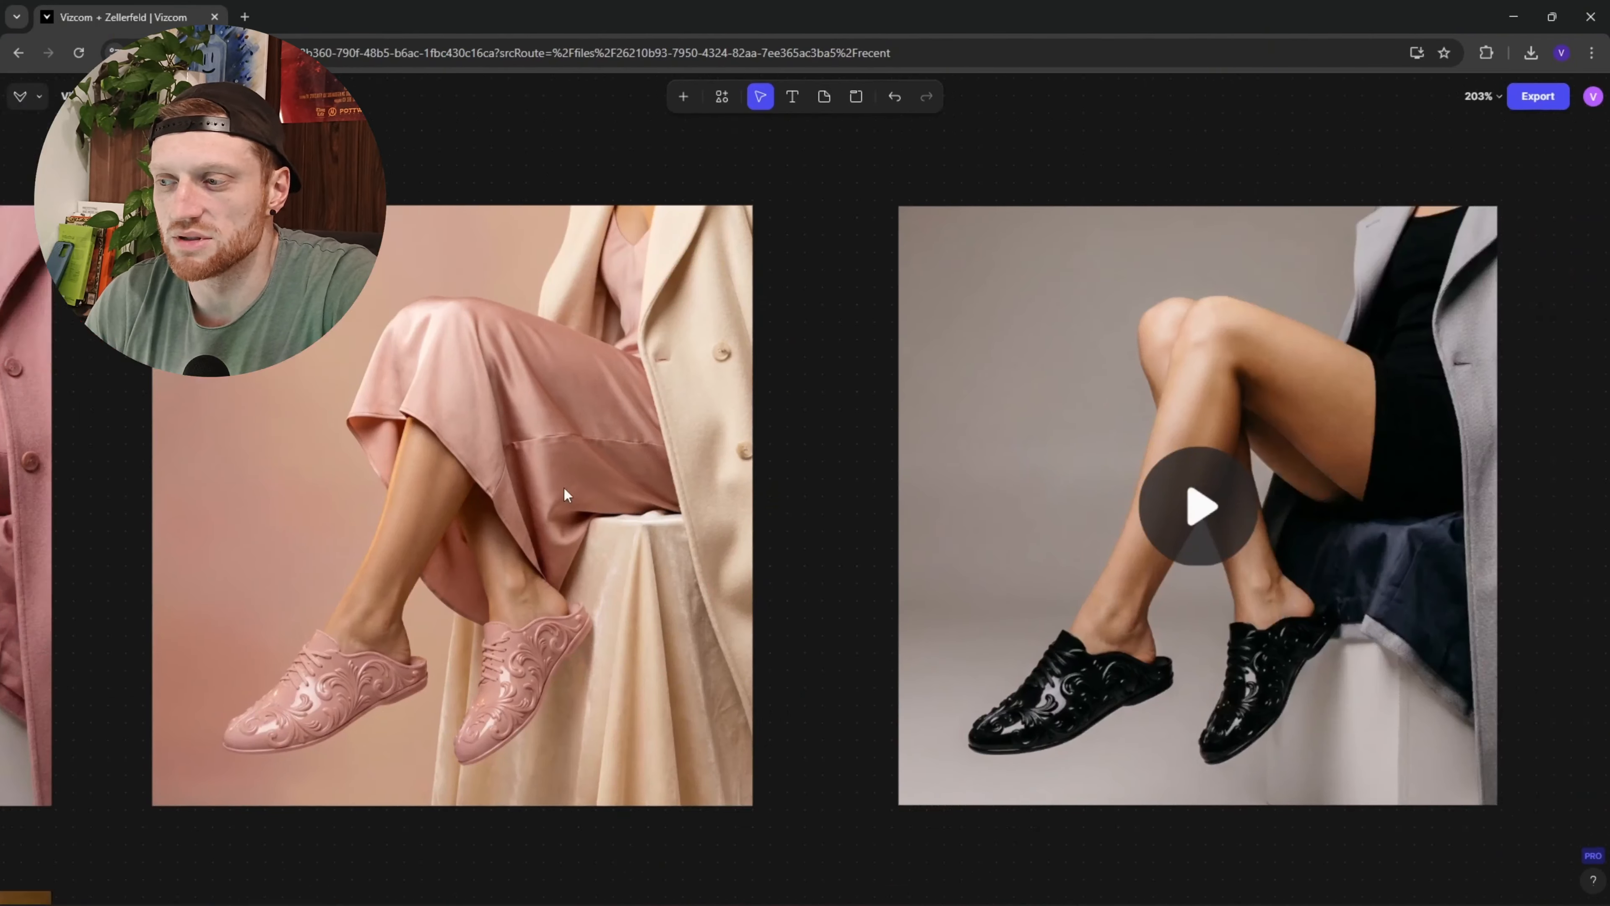
{"action": "left_click_drag", "start_coordinate": [905, 558], "coordinate": [730, 539]}
{"action": "scroll", "coordinate": [793, 621], "scroll_direction": "down", "scroll_amount": 4}
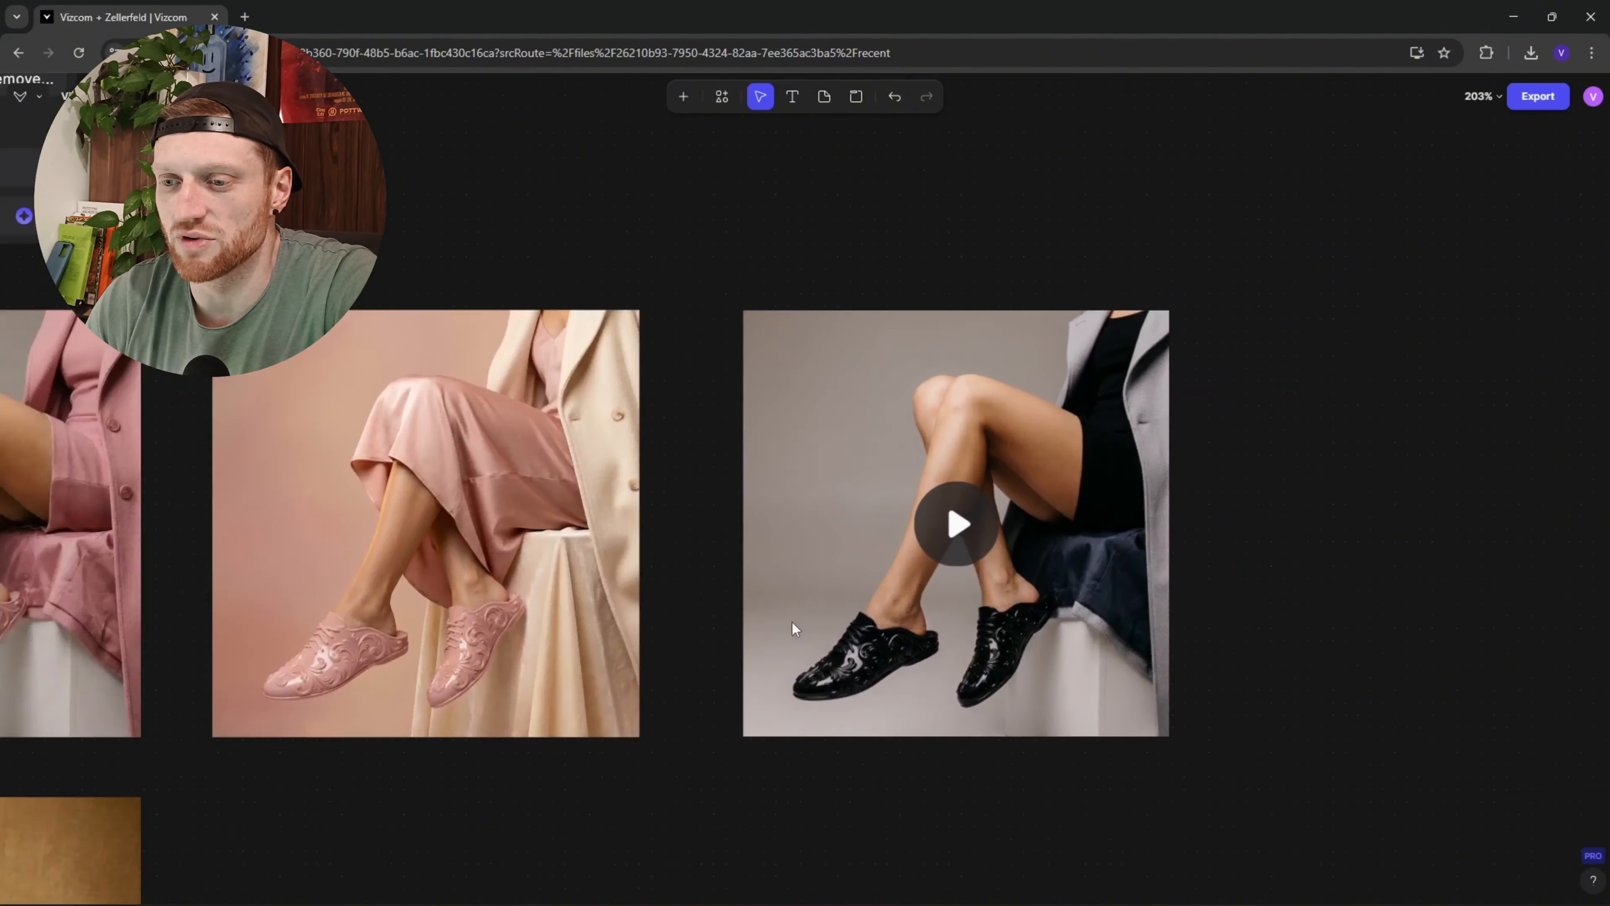
Step: Review the black carved shoe on the golden throne, from the oversized version to the smaller one and the close-up
{"action": "left_click_drag", "start_coordinate": [244, 809], "coordinate": [925, 498]}
{"action": "left_click_drag", "start_coordinate": [186, 558], "coordinate": [840, 511]}
{"action": "left_click_drag", "start_coordinate": [474, 510], "coordinate": [568, 514]}
{"action": "scroll", "coordinate": [568, 516], "scroll_direction": "up", "scroll_amount": 6}
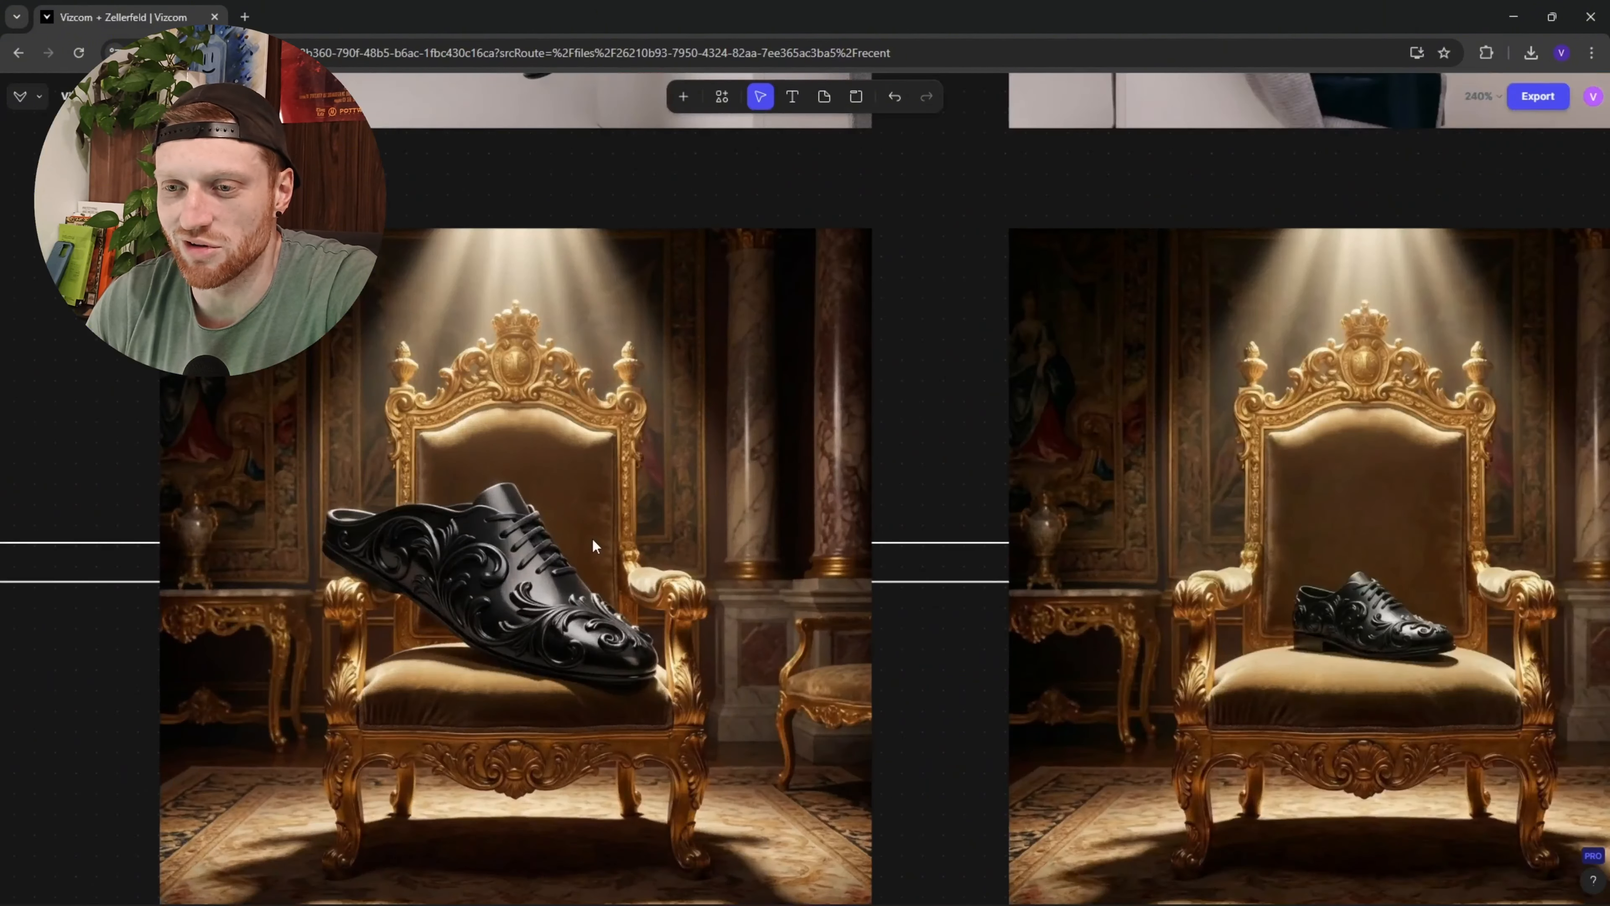
{"action": "scroll", "coordinate": [824, 526], "scroll_direction": "right", "scroll_amount": 7}
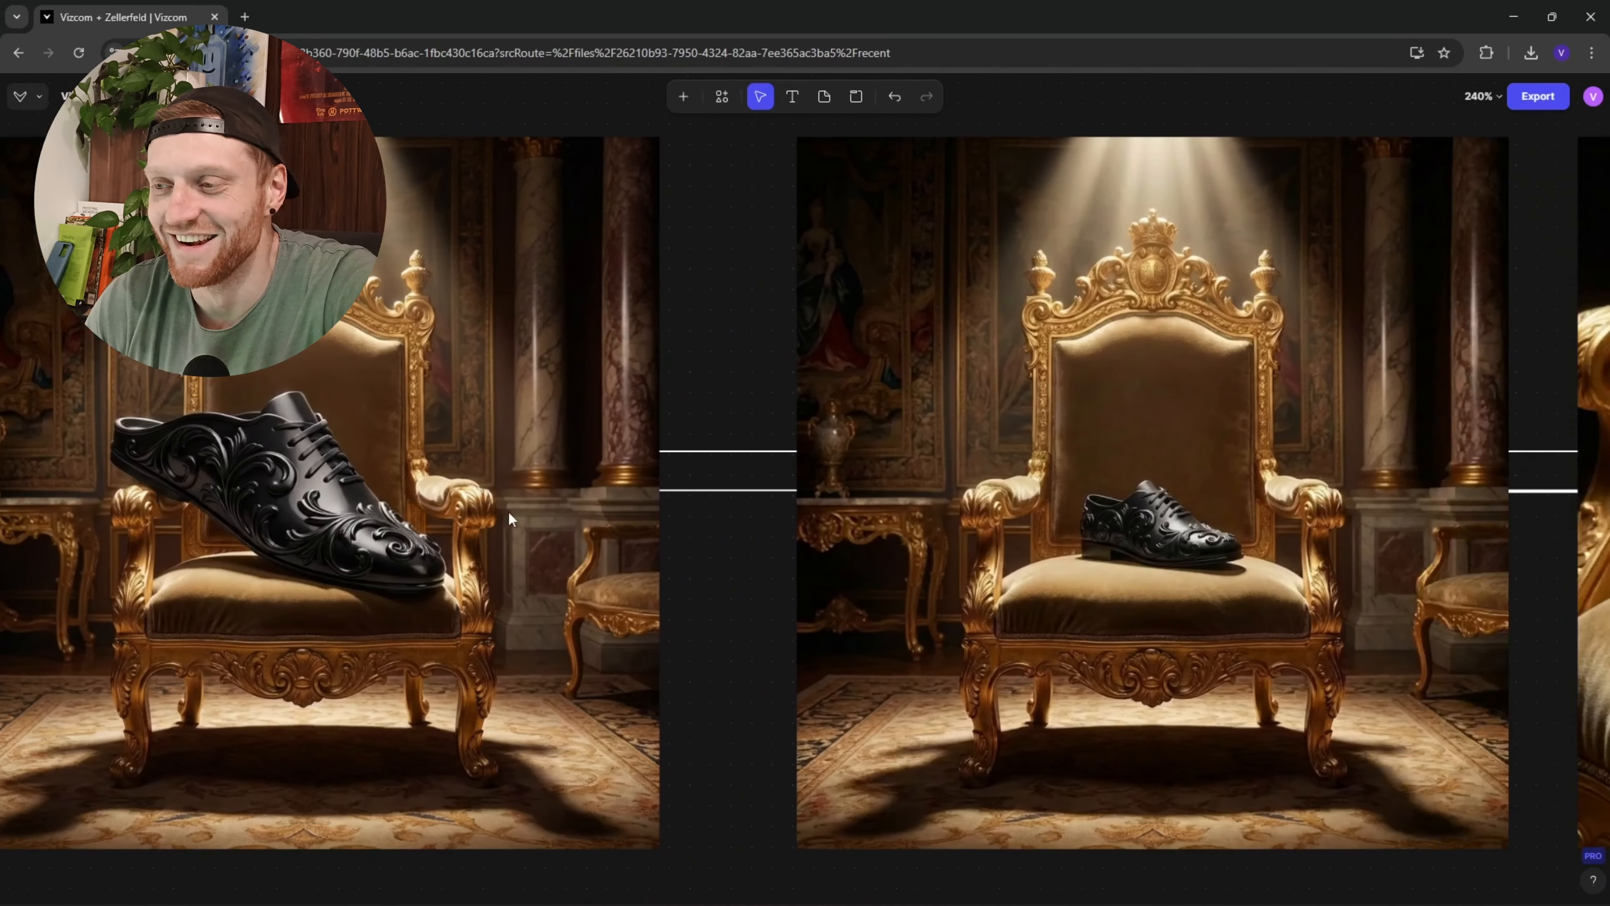
{"action": "scroll", "coordinate": [917, 514], "scroll_direction": "right", "scroll_amount": 10}
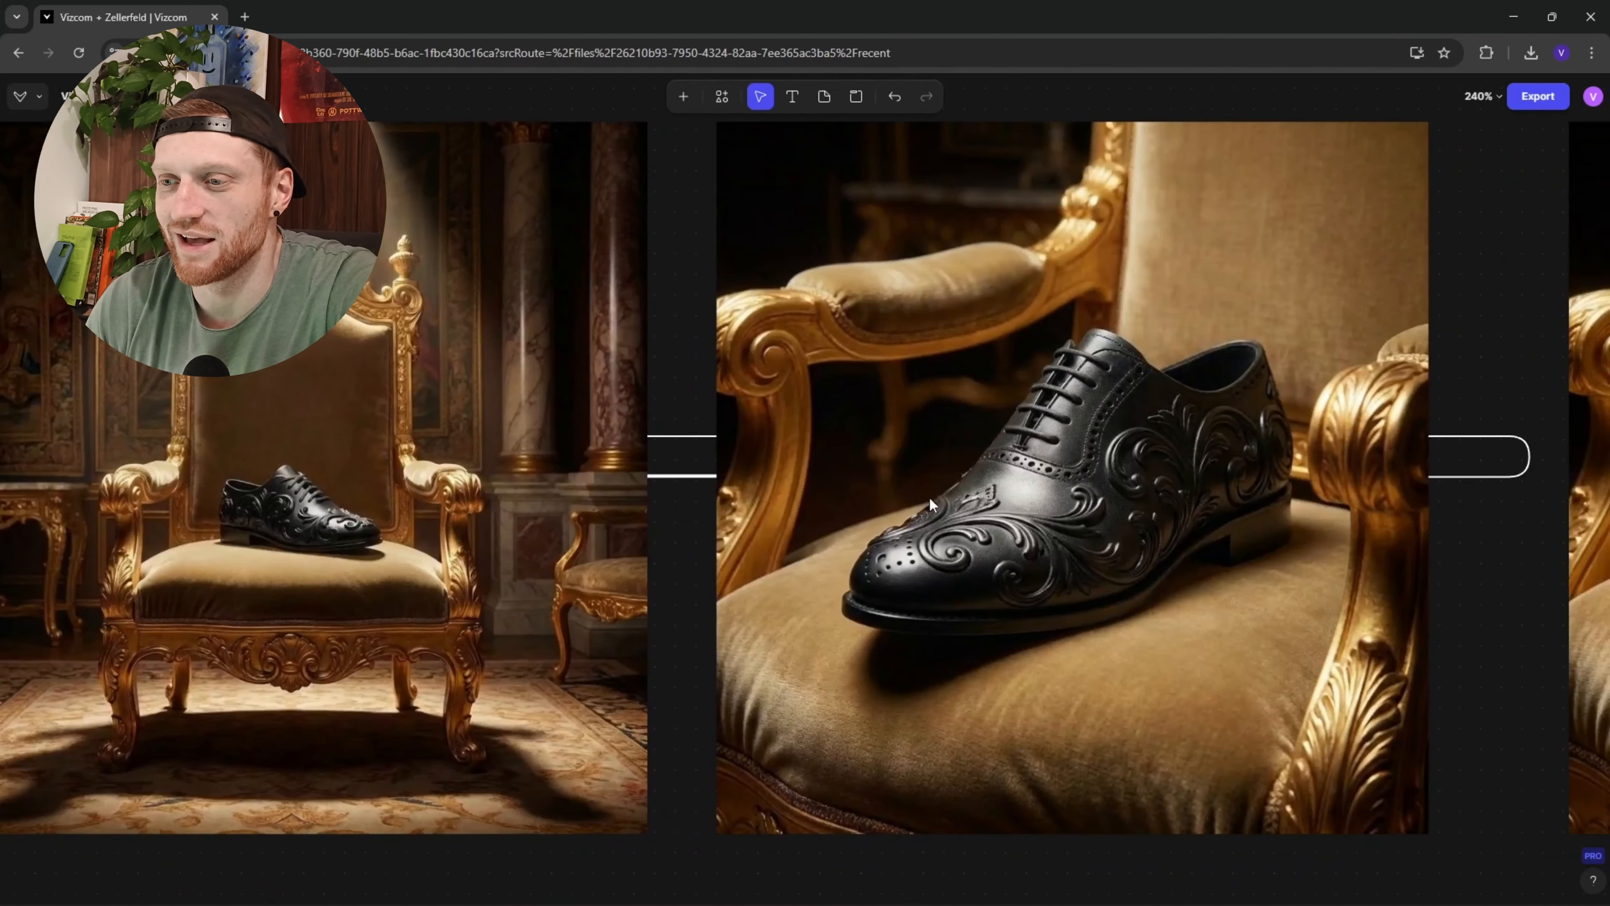
Step: Inspect the perforations and carved details in the throne close-up and find the video made from it
{"action": "scroll", "coordinate": [540, 555], "scroll_direction": "up", "scroll_amount": 5}
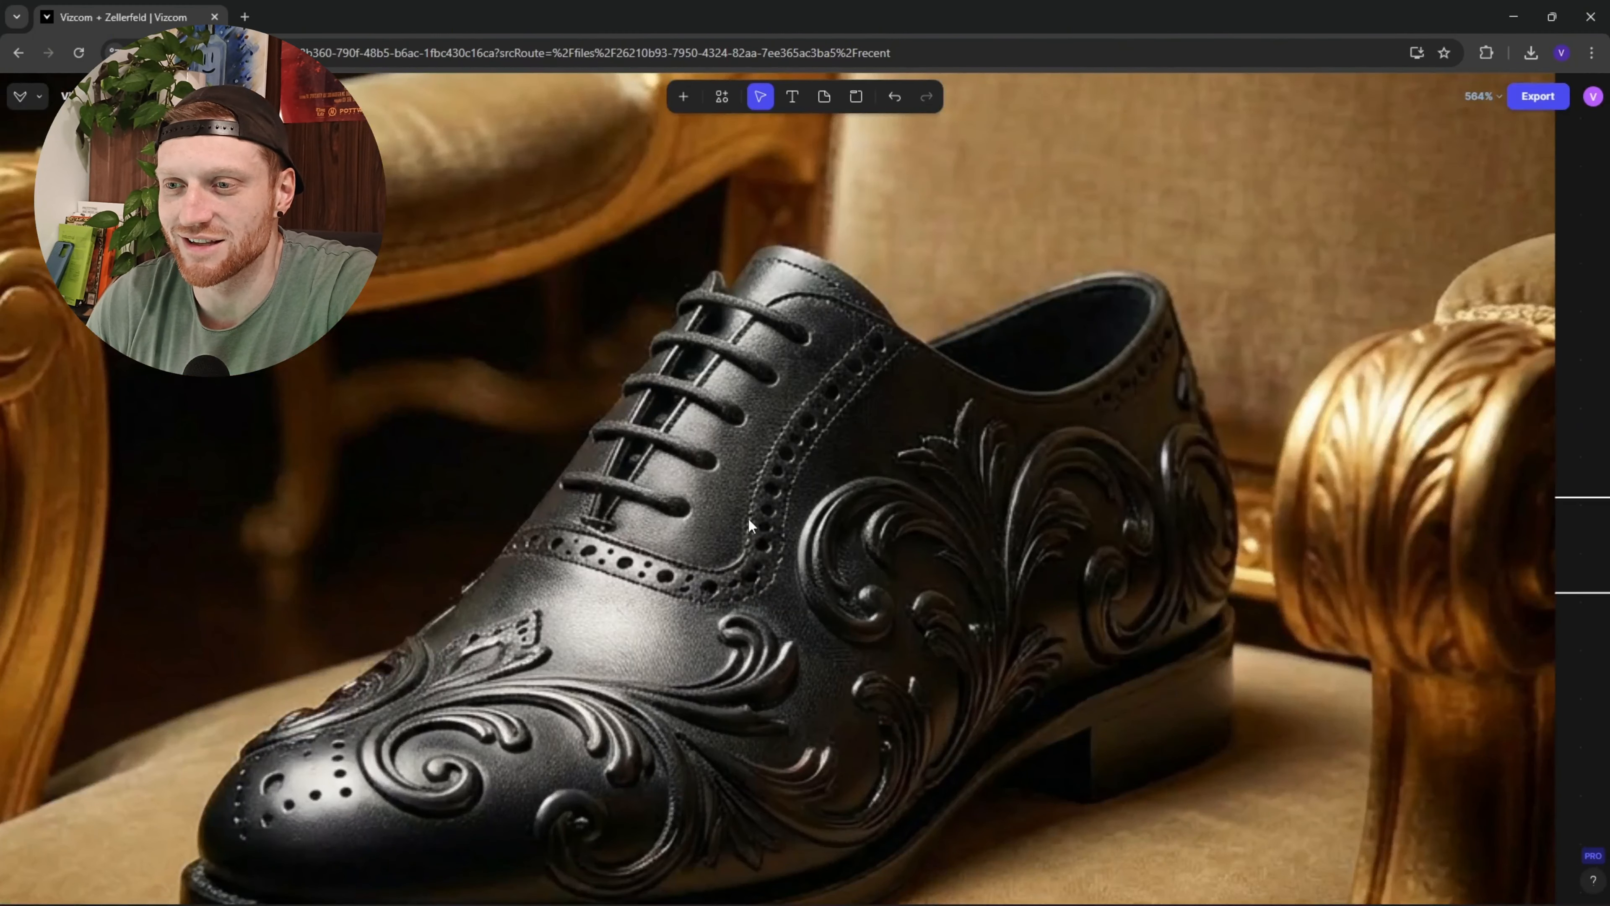
{"action": "scroll", "coordinate": [611, 528], "scroll_direction": "down", "scroll_amount": 5}
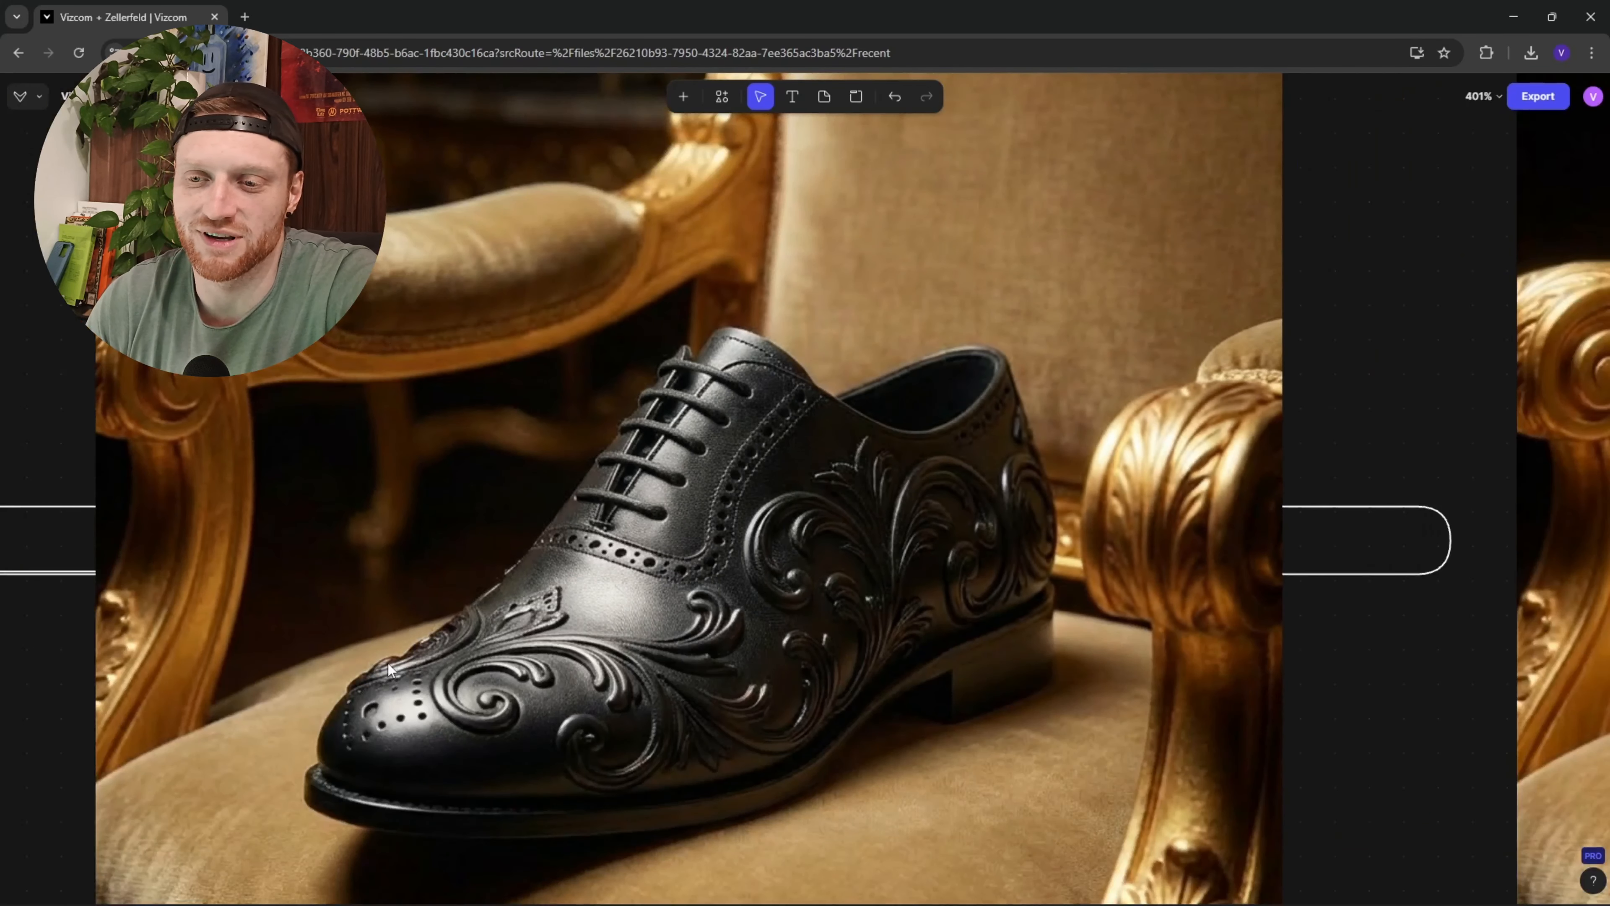
{"action": "scroll", "coordinate": [1019, 611], "scroll_direction": "right", "scroll_amount": 8}
{"action": "scroll", "coordinate": [1019, 612], "scroll_direction": "right", "scroll_amount": 8}
{"action": "scroll", "coordinate": [969, 569], "scroll_direction": "down", "scroll_amount": 2}
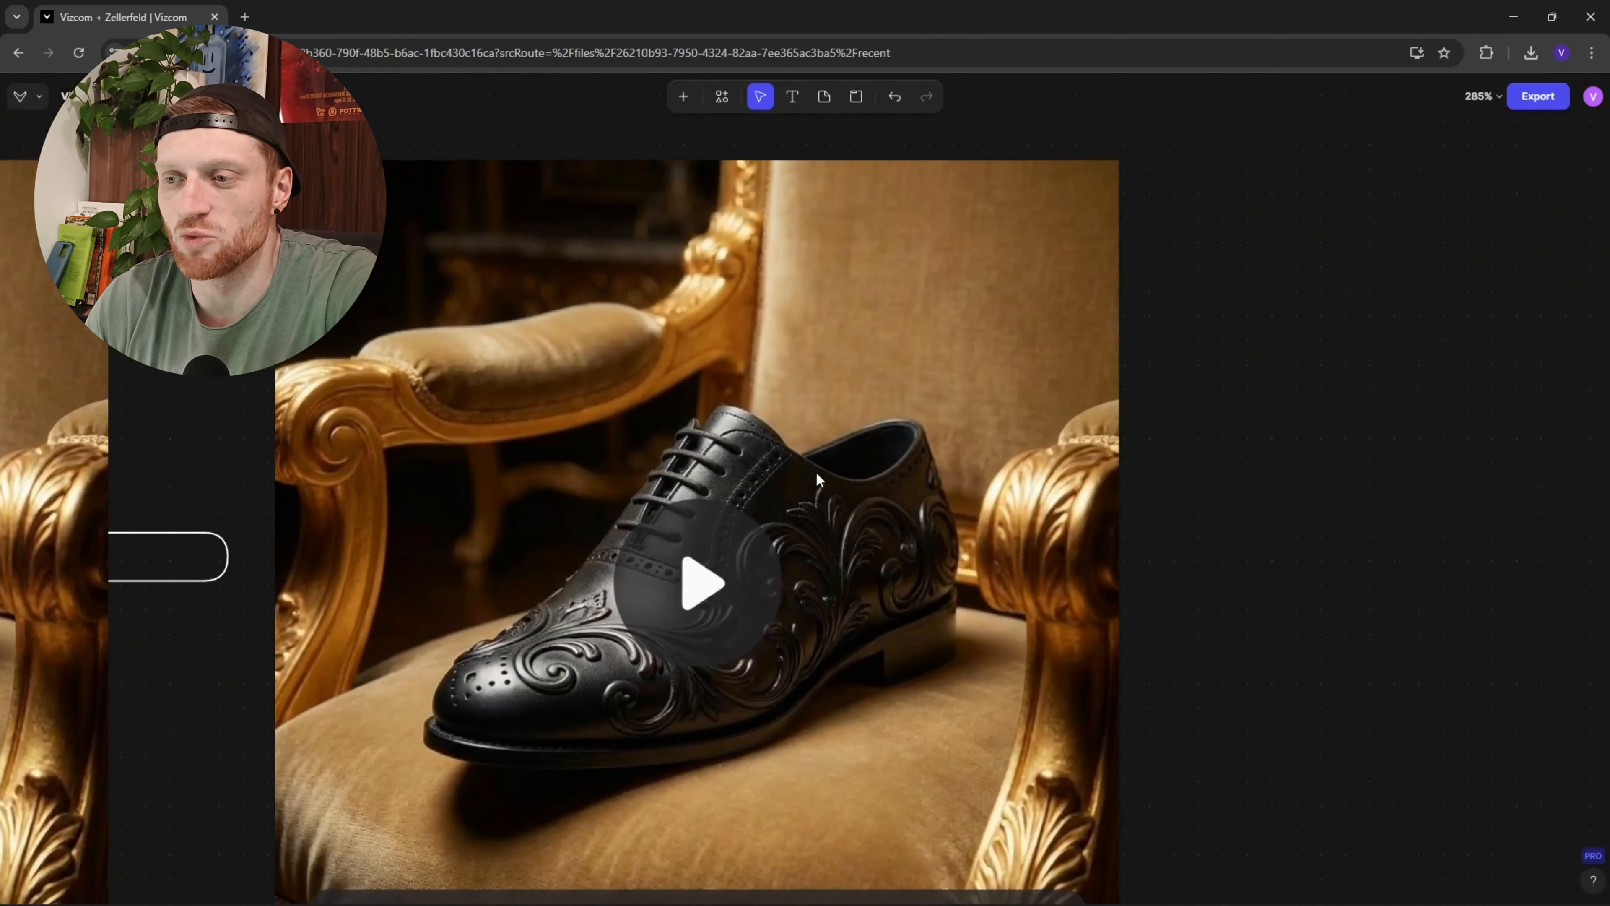
Step: Return to the wide throne images and compare the oversized open-heel mule with the smaller shoe
{"action": "scroll", "coordinate": [610, 535], "scroll_direction": "down", "scroll_amount": 6}
{"action": "scroll", "coordinate": [553, 558], "scroll_direction": "up", "scroll_amount": 7}
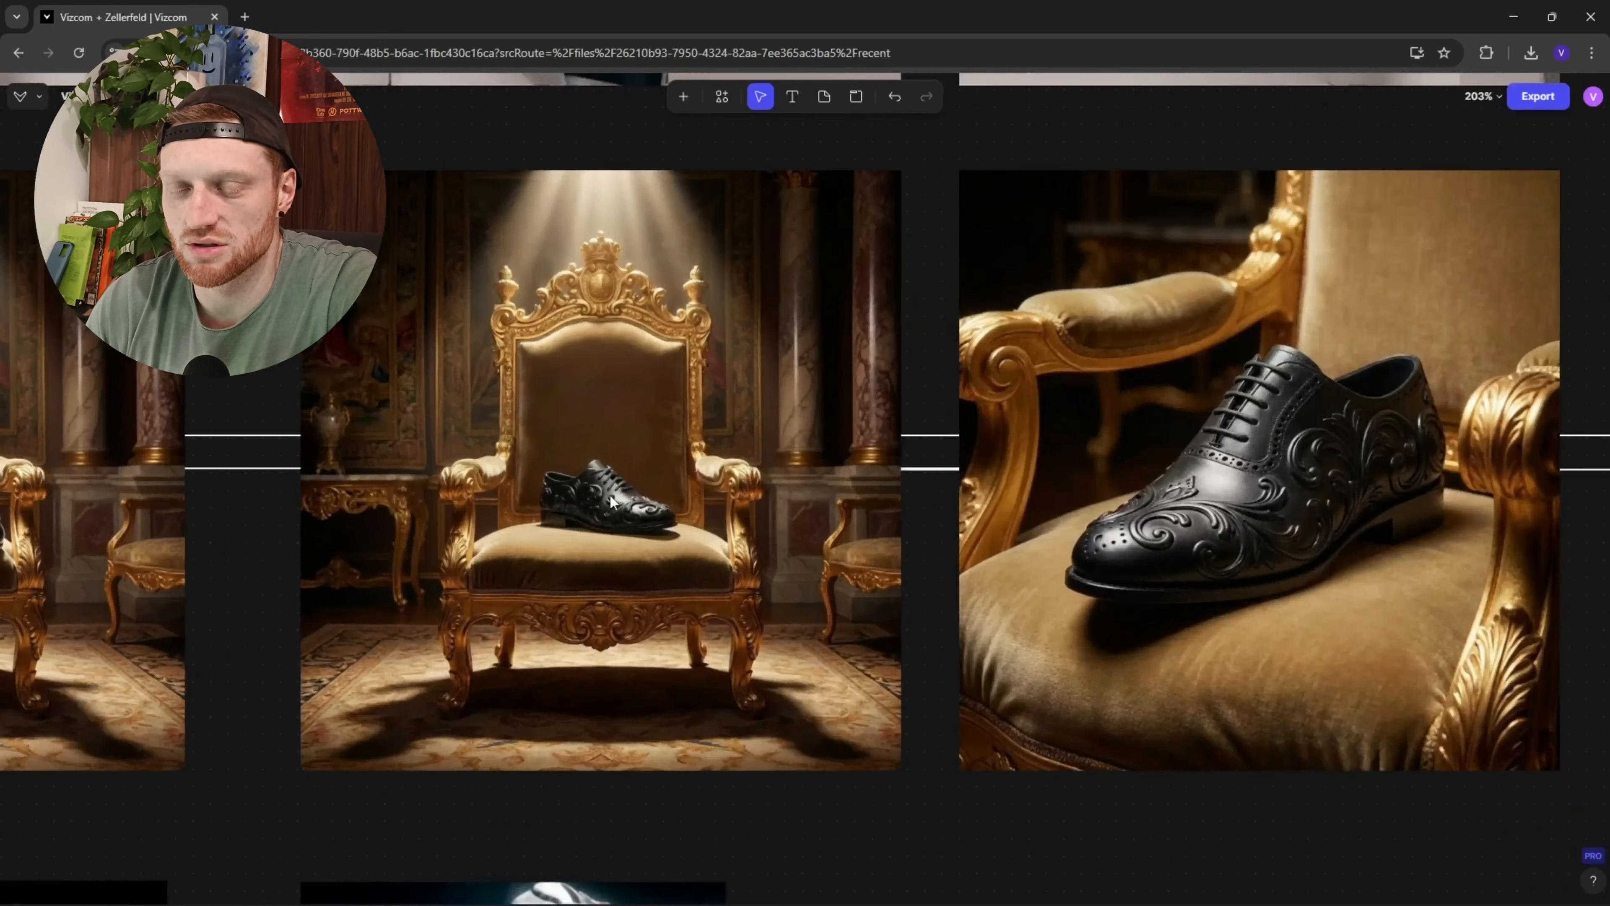
{"action": "scroll", "coordinate": [551, 496], "scroll_direction": "left", "scroll_amount": 15}
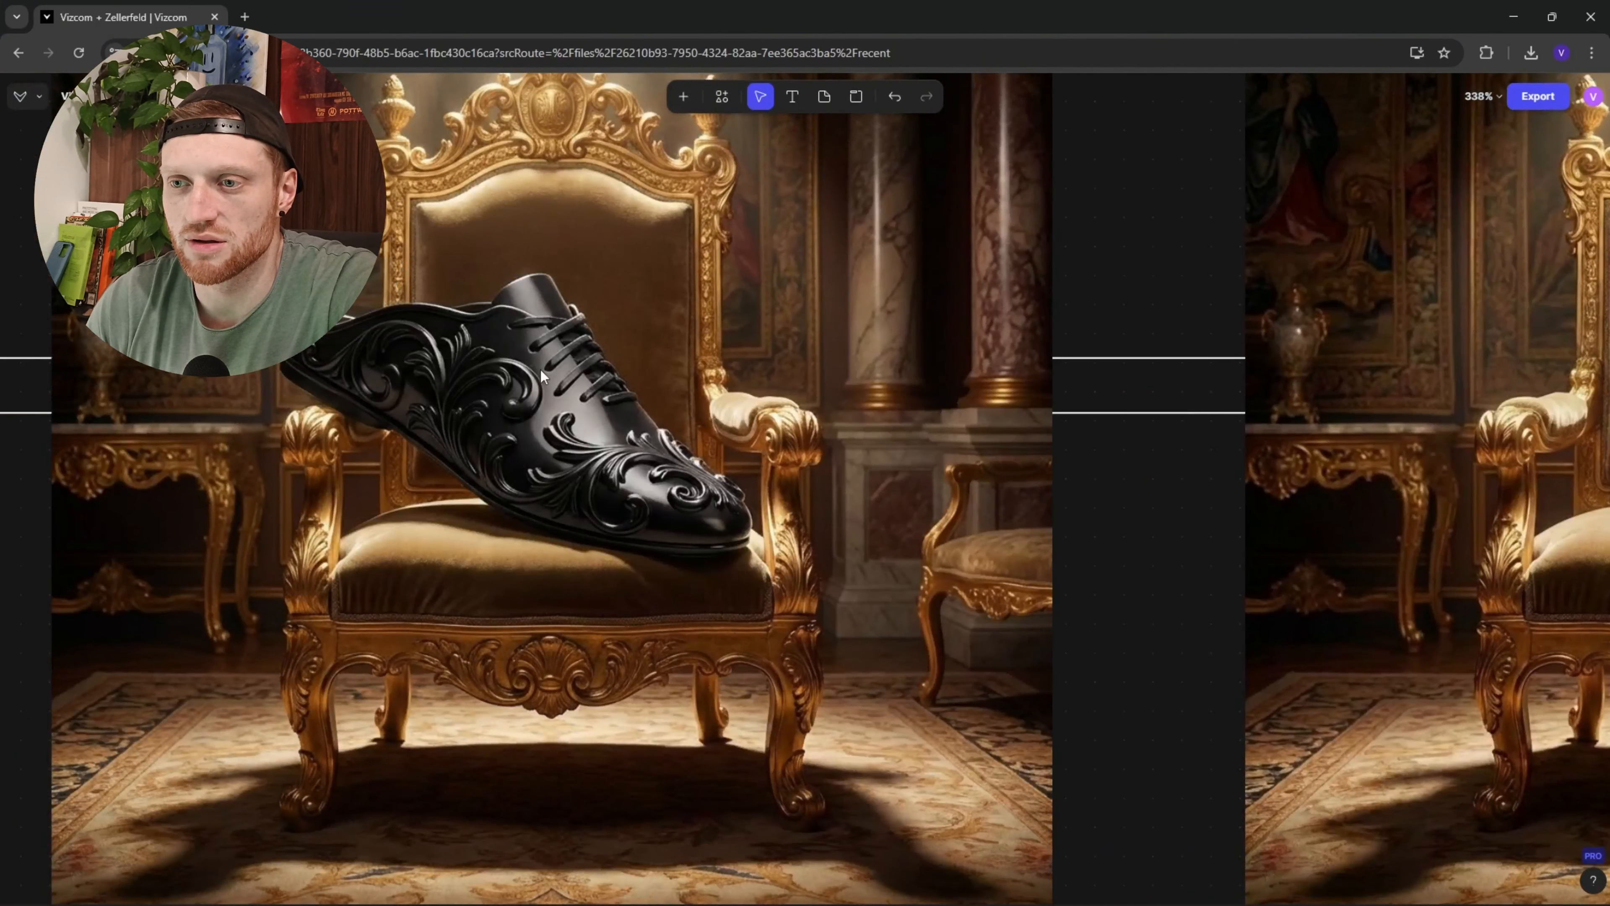
{"action": "scroll", "coordinate": [543, 374], "scroll_direction": "down", "scroll_amount": 6}
{"action": "scroll", "coordinate": [978, 380], "scroll_direction": "up", "scroll_amount": 4}
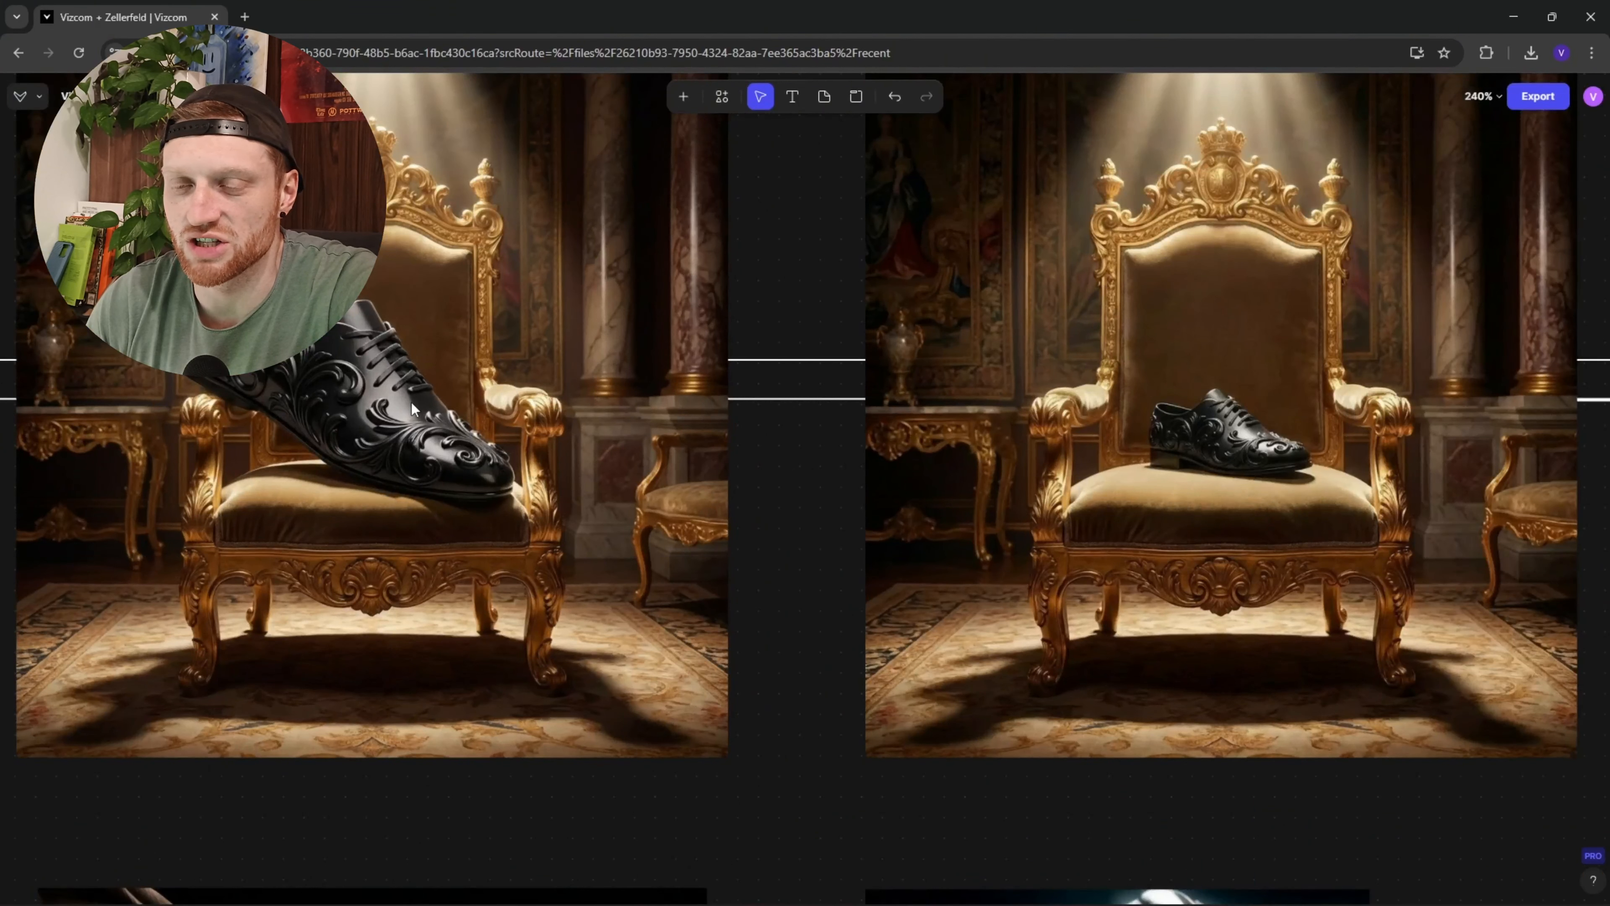
Step: Compare the black carved mule in the backlit blue scene with the flowing-fabric scene on black
{"action": "scroll", "coordinate": [619, 552], "scroll_direction": "down", "scroll_amount": 5}
{"action": "scroll", "coordinate": [792, 489], "scroll_direction": "down", "scroll_amount": 3}
{"action": "scroll", "coordinate": [810, 578], "scroll_direction": "up", "scroll_amount": 5}
{"action": "scroll", "coordinate": [805, 580], "scroll_direction": "up", "scroll_amount": 2}
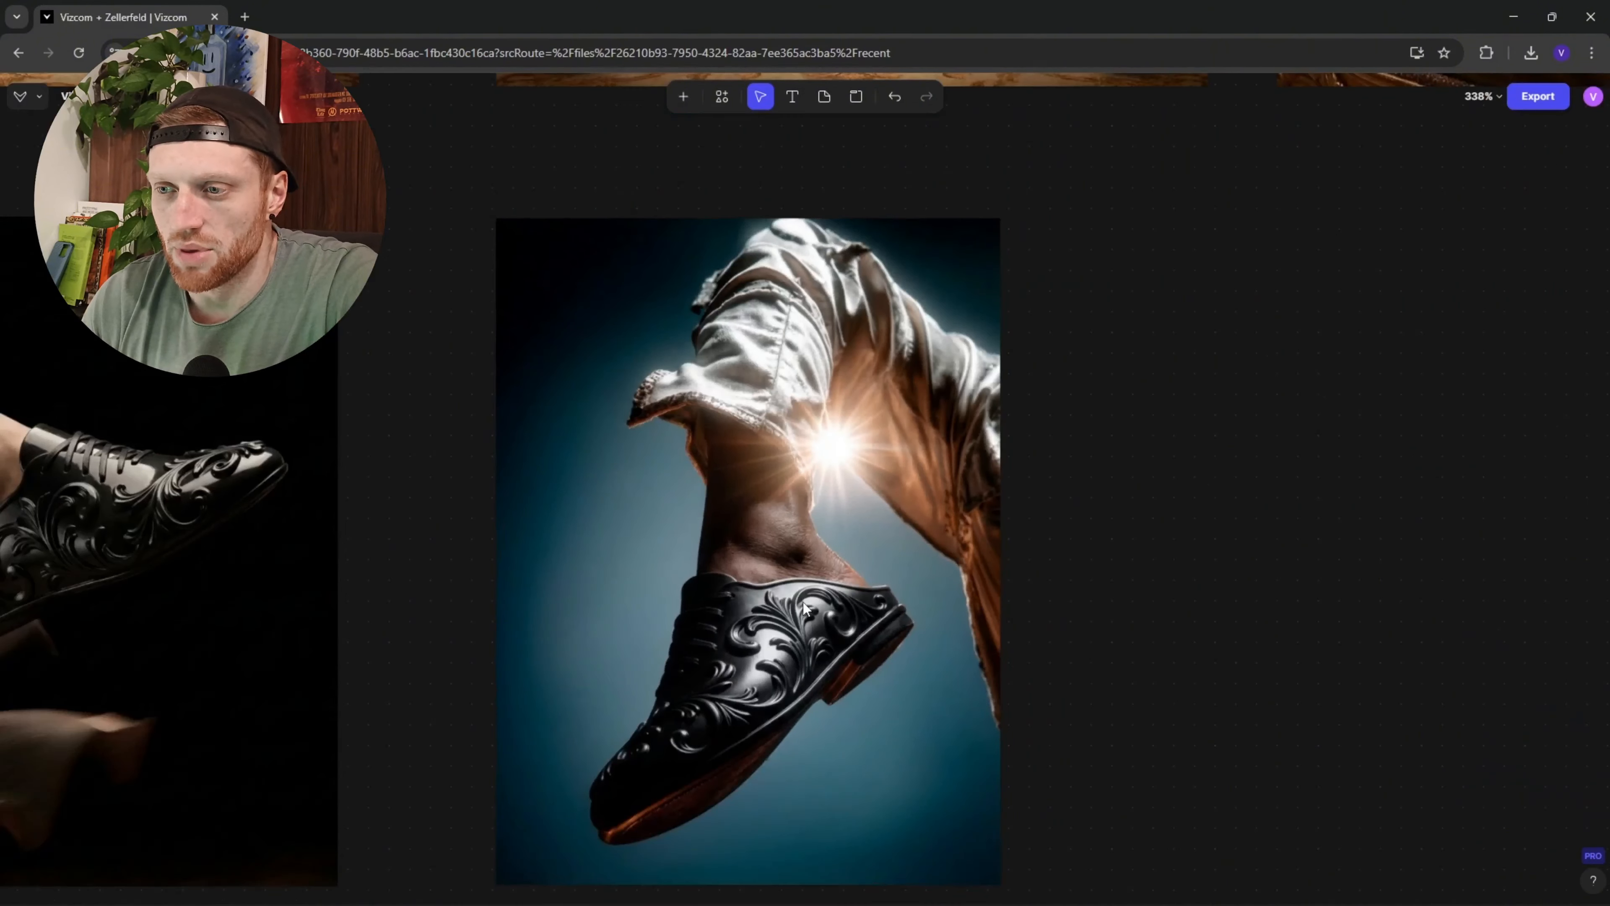
{"action": "scroll", "coordinate": [470, 419], "scroll_direction": "left", "scroll_amount": 7}
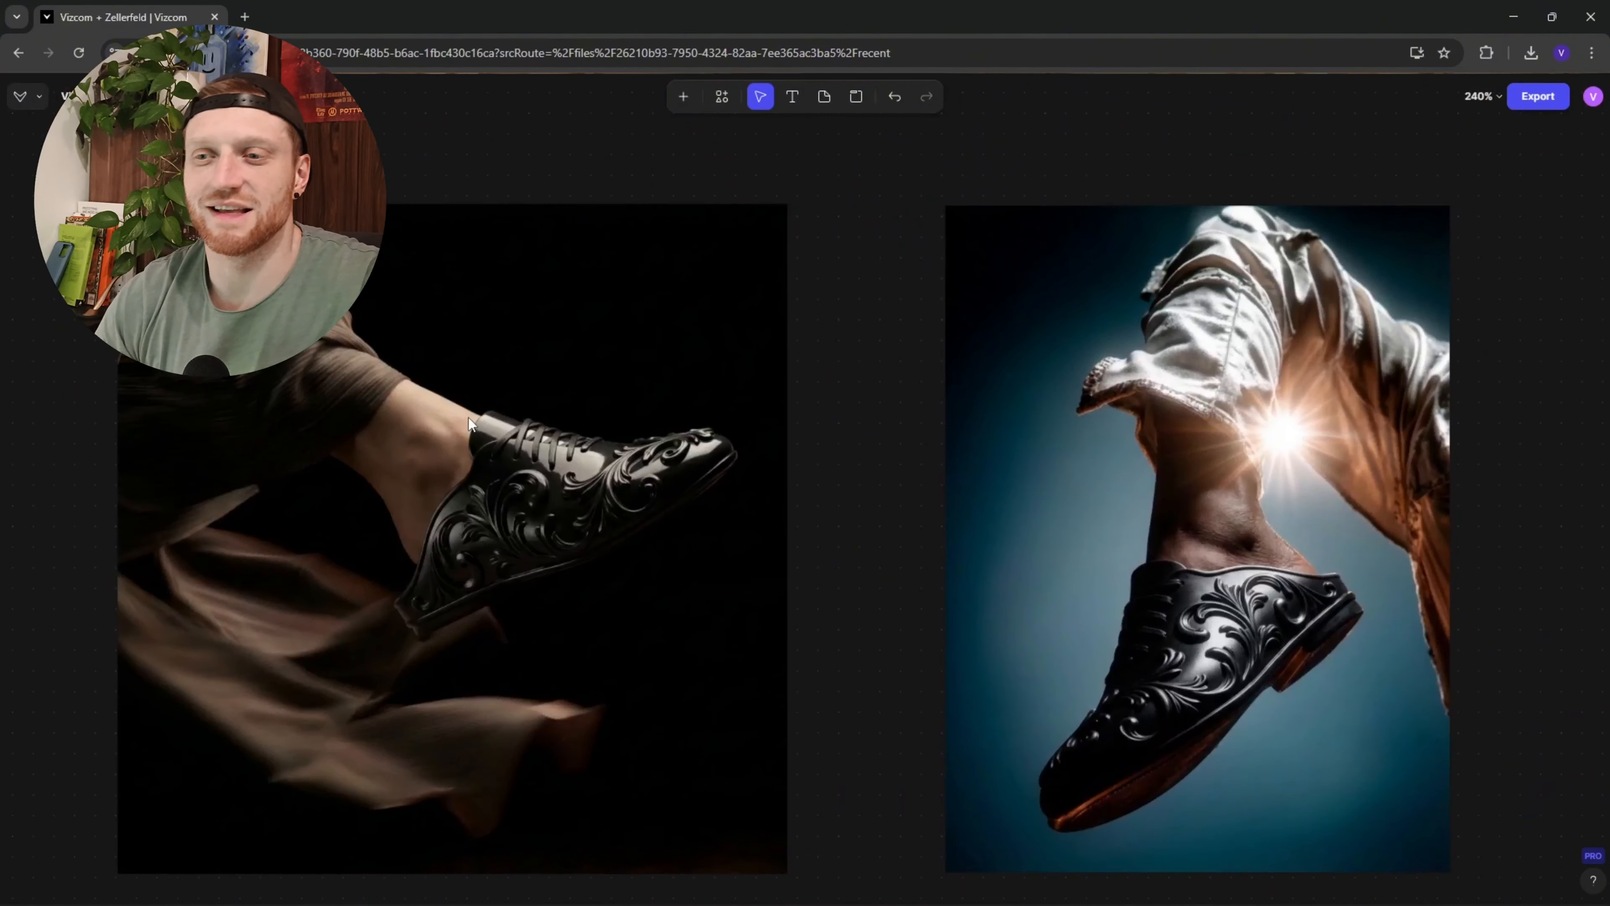
Step: Survey the whole board with the ribbed and carved shoe concept groups side by side
{"action": "scroll", "coordinate": [578, 422], "scroll_direction": "down", "scroll_amount": 3}
{"action": "scroll", "coordinate": [597, 446], "scroll_direction": "down", "scroll_amount": 4}
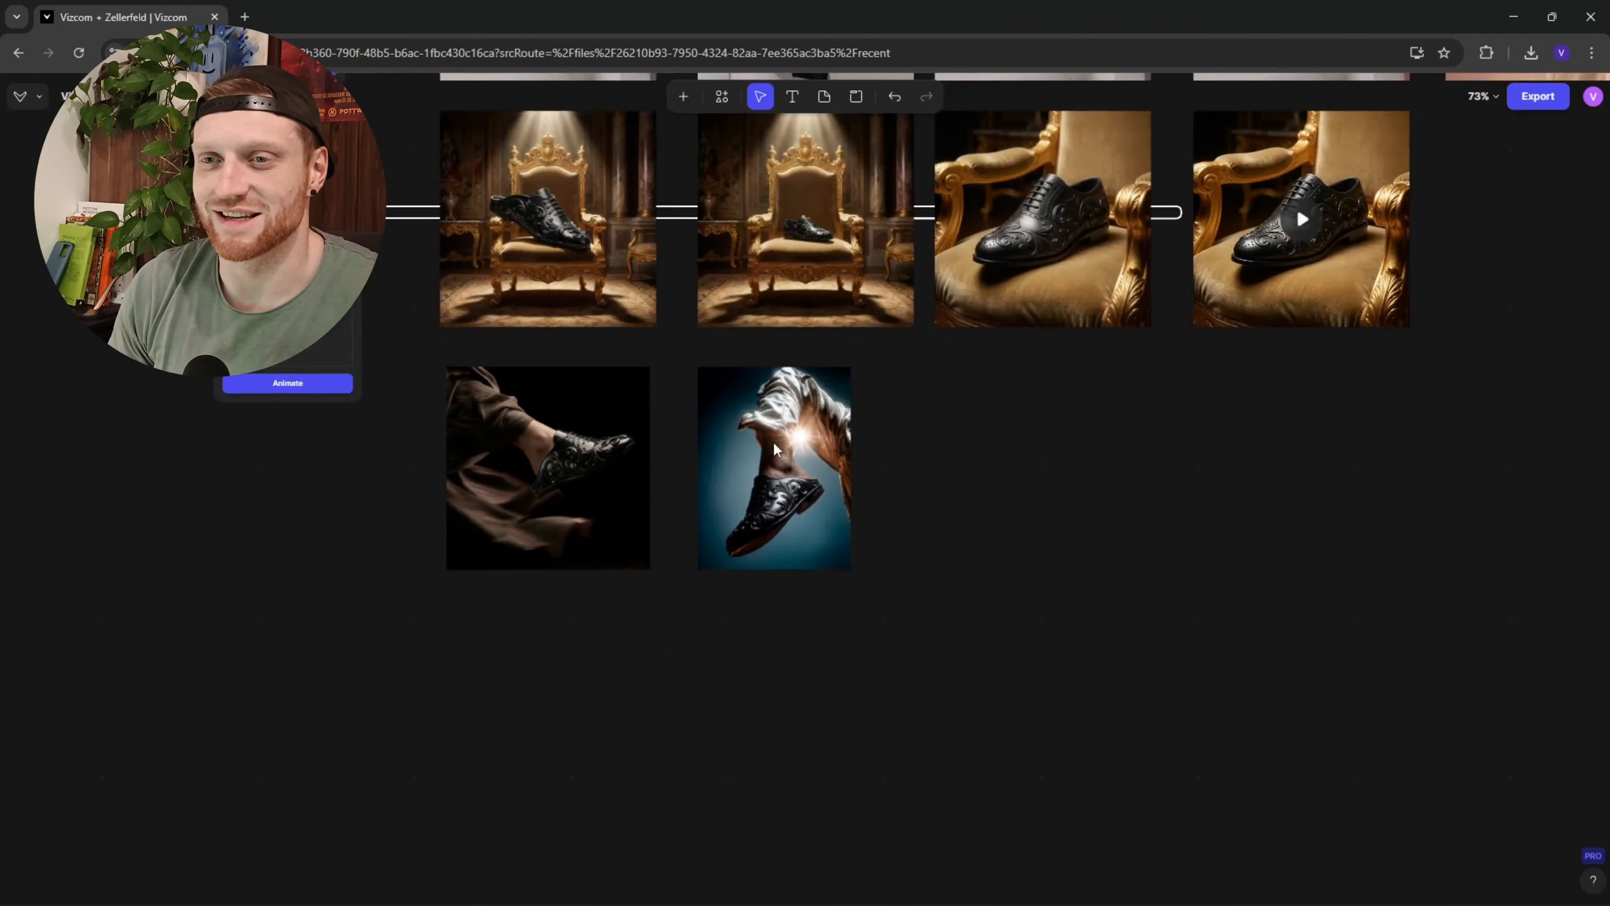
{"action": "left_click_drag", "start_coordinate": [769, 447], "coordinate": [613, 625]}
{"action": "left_click_drag", "start_coordinate": [1103, 462], "coordinate": [654, 602]}
{"action": "scroll", "coordinate": [696, 580], "scroll_direction": "down", "scroll_amount": 6}
{"action": "left_click_drag", "start_coordinate": [804, 550], "coordinate": [1067, 554]}
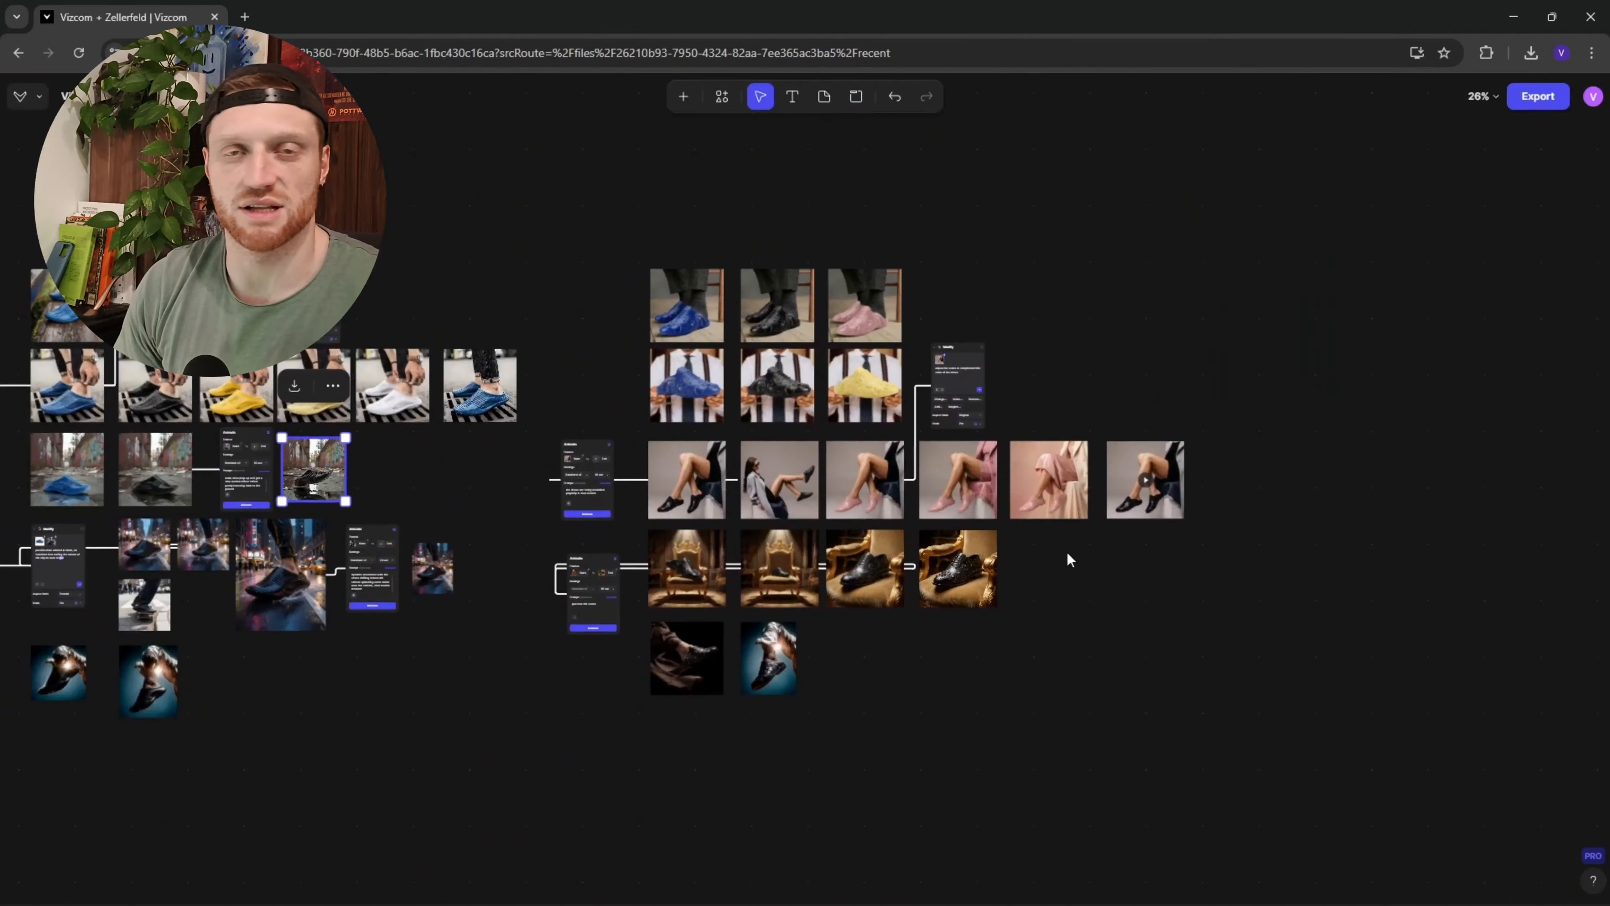